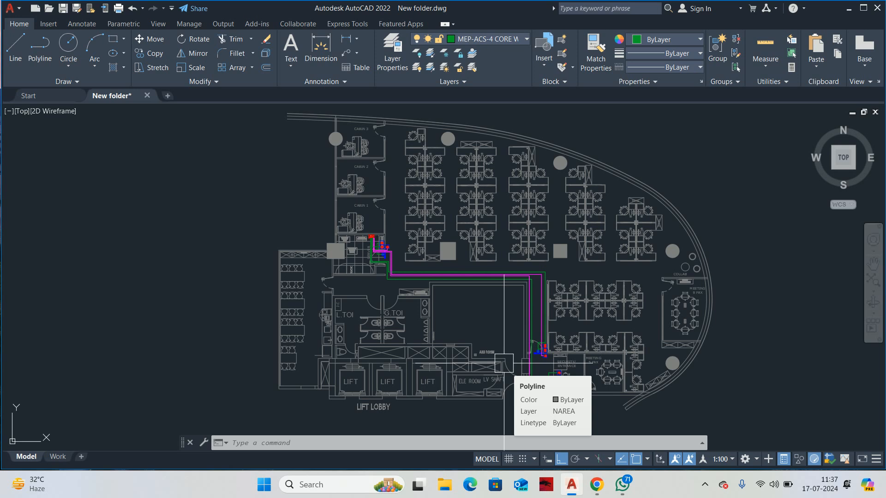
Step: Examine the access control devices and cable runs around the security entrance and across the office floor plan
{"action": "scroll", "coordinate": [504, 363], "scroll_direction": "up", "scroll_amount": 6}
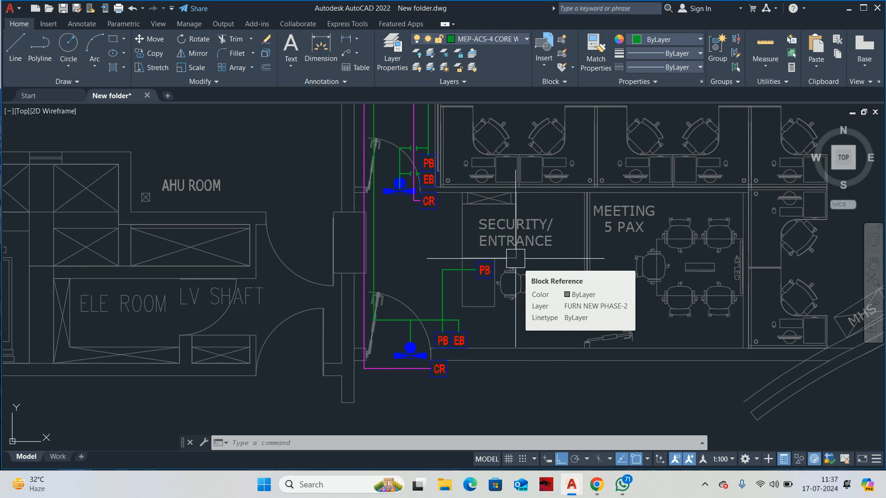
{"action": "scroll", "coordinate": [515, 259], "scroll_direction": "down", "scroll_amount": 5}
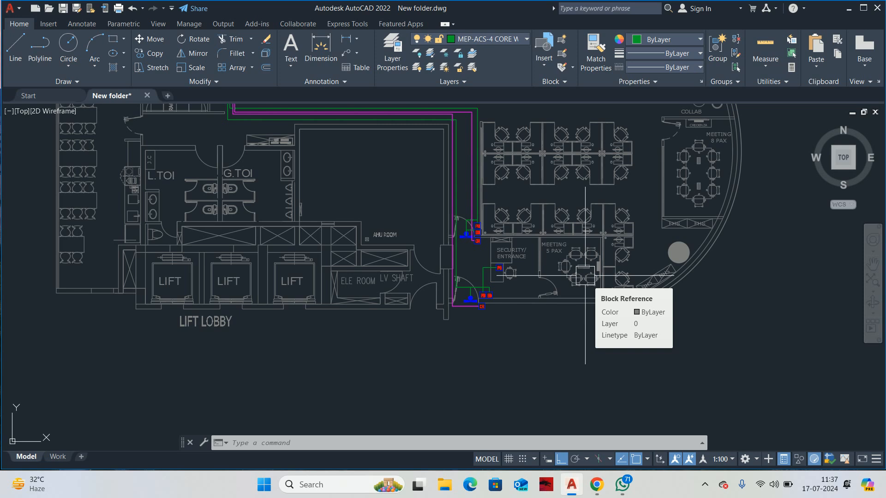
{"action": "scroll", "coordinate": [585, 275], "scroll_direction": "down", "scroll_amount": 2}
{"action": "scroll", "coordinate": [460, 243], "scroll_direction": "down", "scroll_amount": 1}
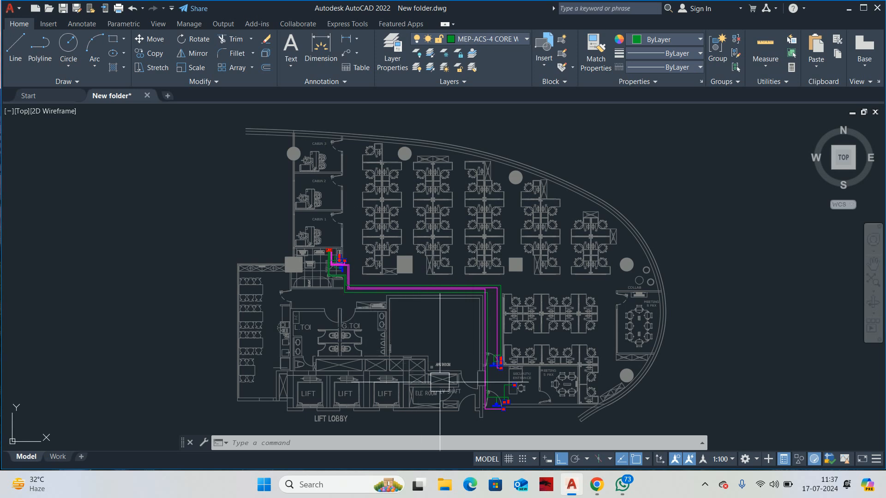
{"action": "scroll", "coordinate": [462, 350], "scroll_direction": "up", "scroll_amount": 2}
{"action": "middle_click_drag", "start_coordinate": [477, 339], "coordinate": [500, 359]}
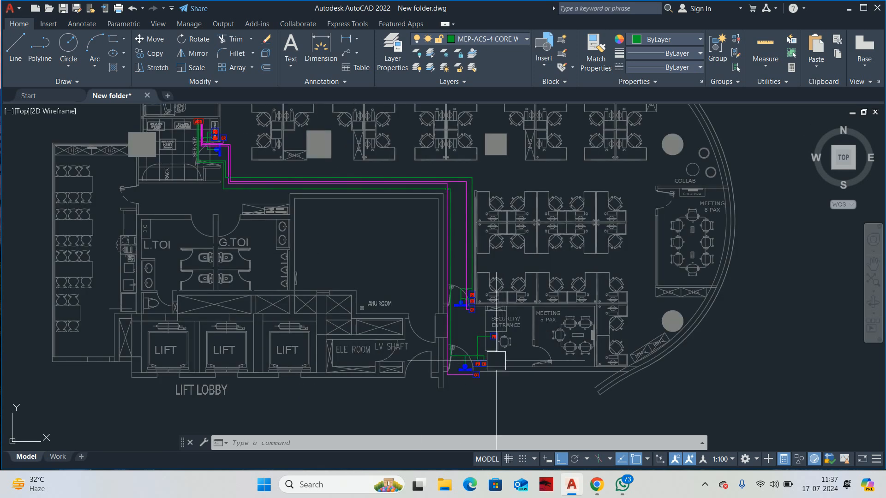
{"action": "mouse_move", "coordinate": [496, 361]}
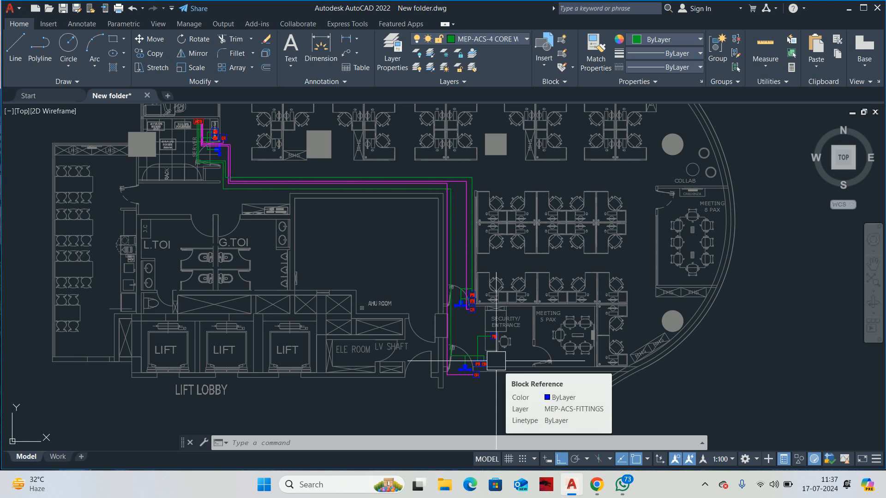
{"action": "type", "text": "layo"}
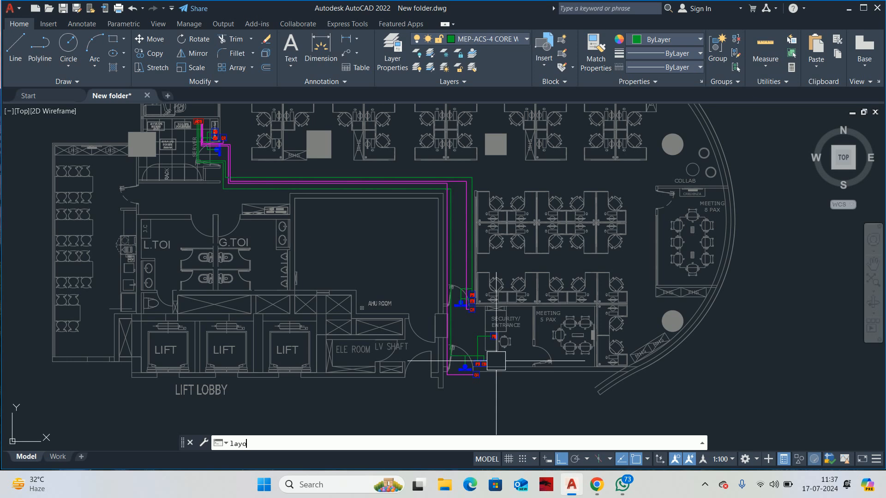
{"action": "type", "text": "ff"}
{"action": "key", "text": "Return"}
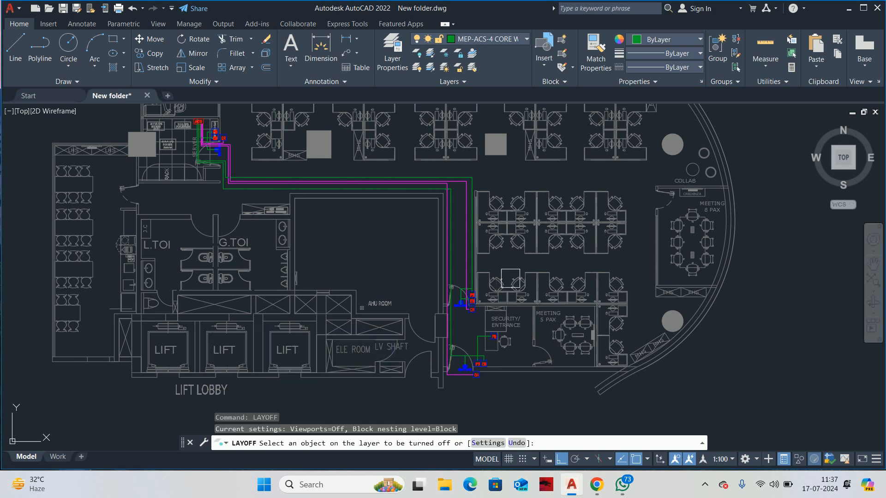
{"action": "scroll", "coordinate": [456, 347], "scroll_direction": "up", "scroll_amount": 2}
{"action": "left_click", "coordinate": [475, 346]}
{"action": "scroll", "coordinate": [475, 345], "scroll_direction": "up", "scroll_amount": 4}
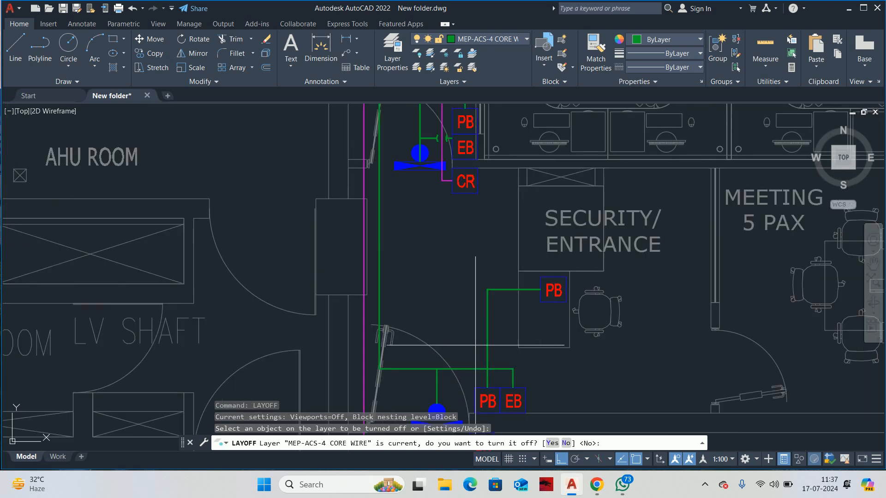
{"action": "key", "text": "Escape"}
{"action": "key", "text": "Escape"}
Step: Make layer 0 the current layer and close the layer manager
{"action": "type", "text": "la"}
{"action": "key", "text": "Return"}
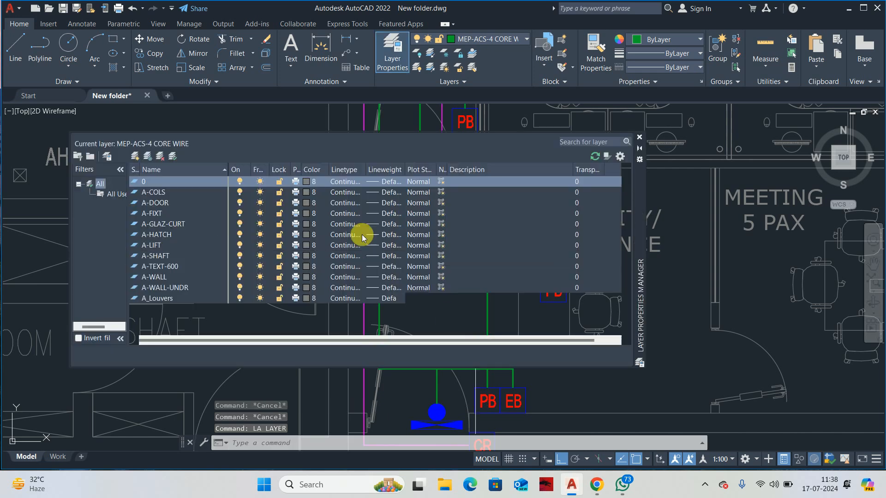
{"action": "double_click", "coordinate": [144, 182]}
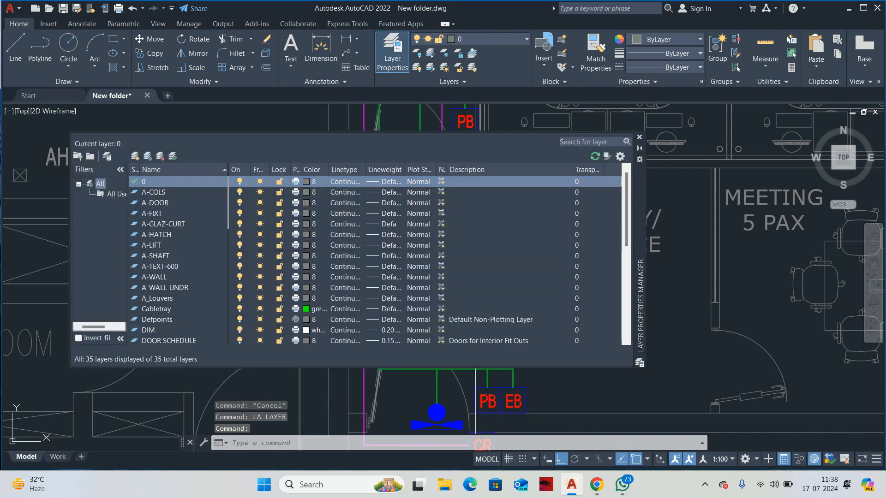
{"action": "left_click", "coordinate": [639, 138]}
{"action": "middle_click_drag", "start_coordinate": [557, 233], "coordinate": [556, 245]}
{"action": "key", "text": "Escape"}
{"action": "key", "text": "Escape"}
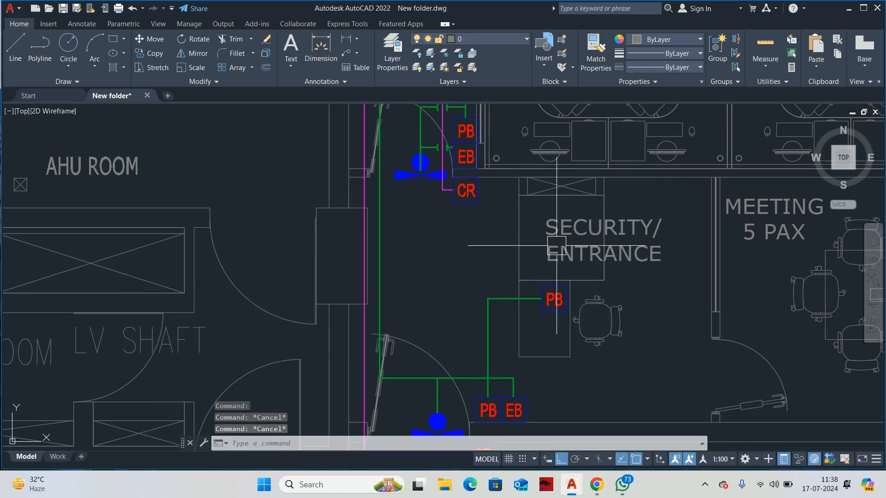
Step: Turn off the MEP-ACS-4 CORE WIRE, MEP-ACS-FITTINGS and MEP-ACS-8 CORE WIRE layers by picking their objects near the entrance
{"action": "type", "text": "layoff"}
{"action": "key", "text": "Return"}
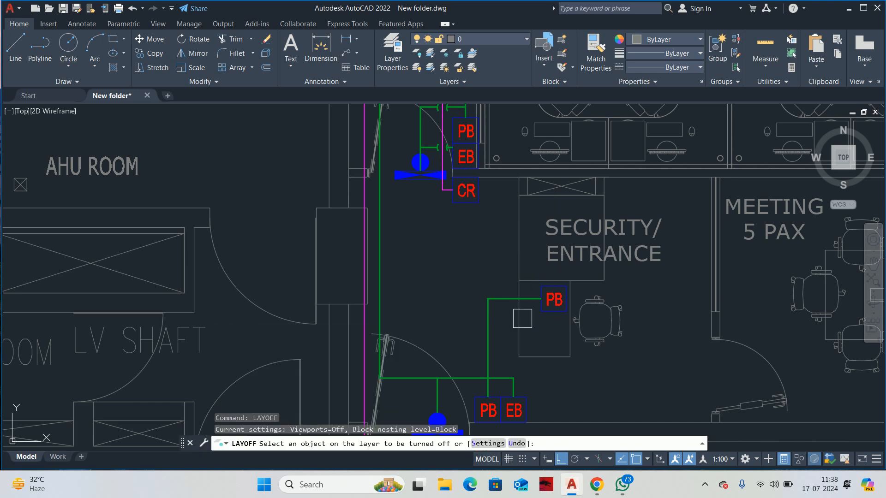
{"action": "left_click", "coordinate": [488, 340]}
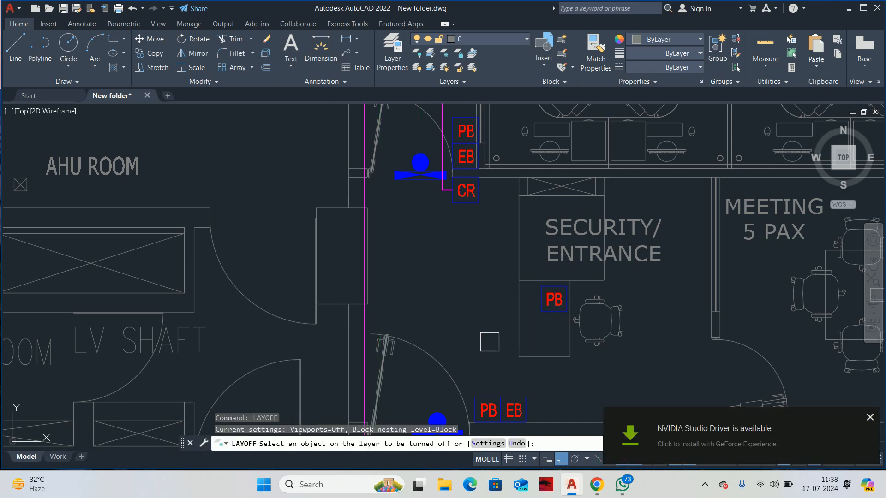
{"action": "left_click", "coordinate": [490, 400]}
{"action": "middle_click_drag", "start_coordinate": [489, 355], "coordinate": [492, 283]}
{"action": "left_click", "coordinate": [416, 385]}
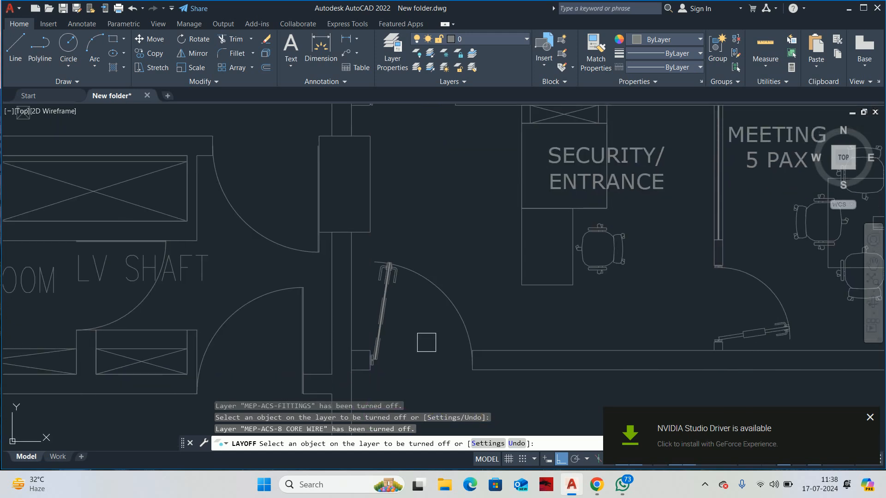
{"action": "scroll", "coordinate": [426, 342], "scroll_direction": "down", "scroll_amount": 5}
{"action": "key", "text": "Return"}
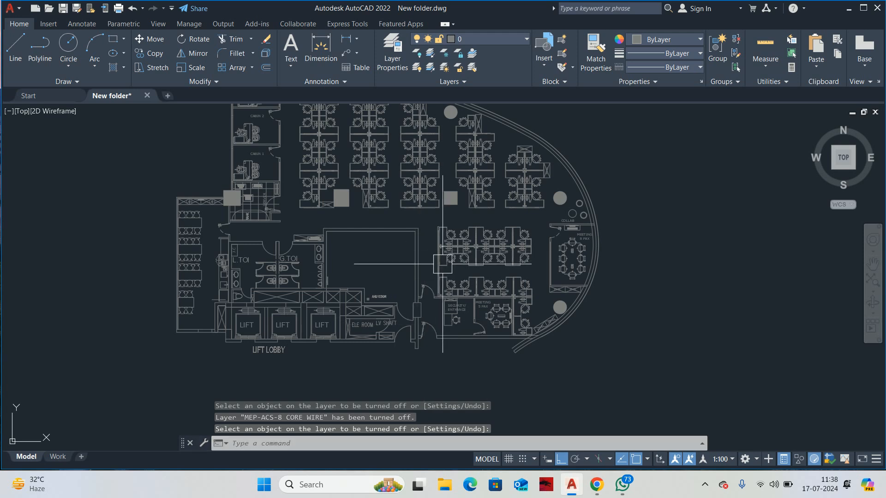
Step: Create a new layer named MEP-FAS-FIXTURES
{"action": "middle_click_drag", "start_coordinate": [440, 280], "coordinate": [449, 261]}
{"action": "type", "text": "la"}
{"action": "key", "text": "Return"}
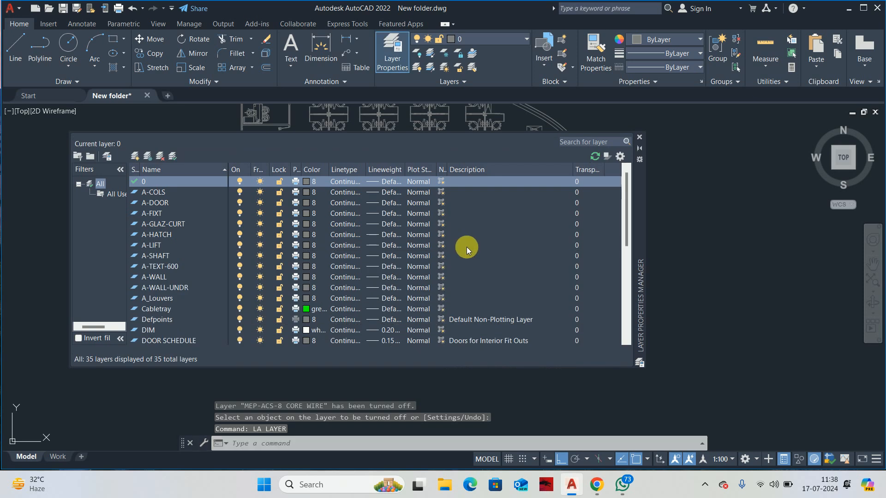
{"action": "left_click", "coordinate": [135, 156]}
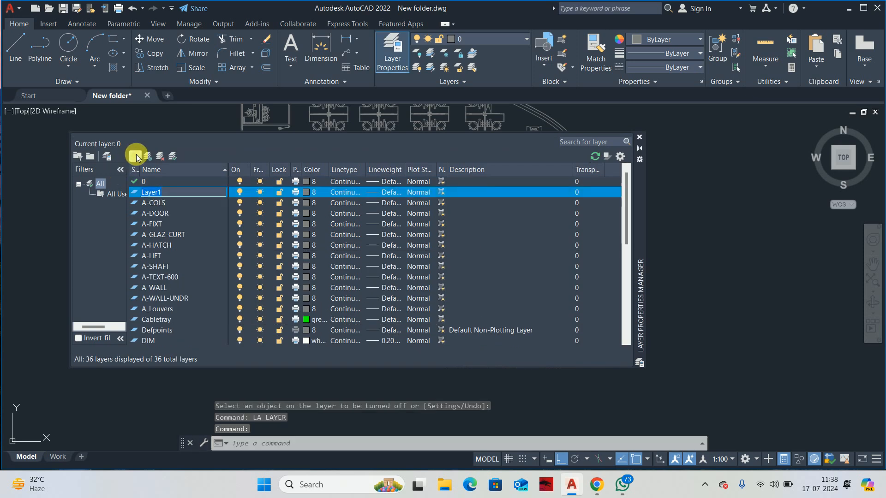
{"action": "type", "text": "MEP-"}
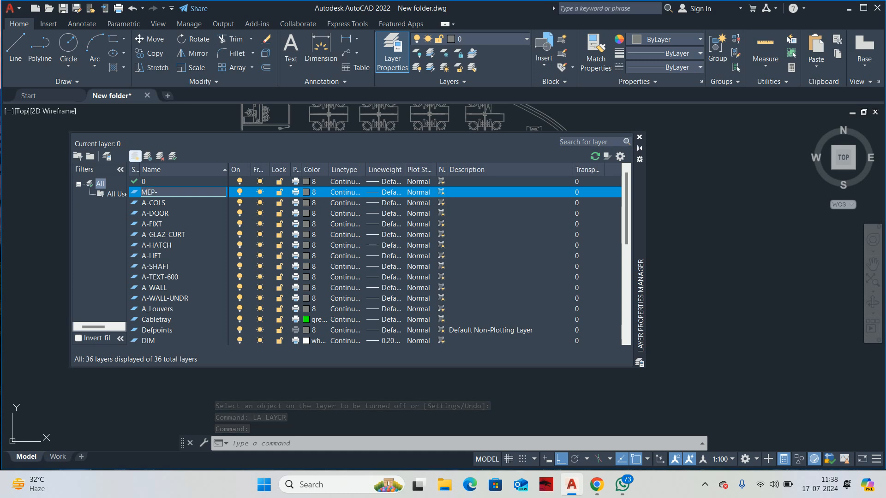
{"action": "type", "text": "FAS-"}
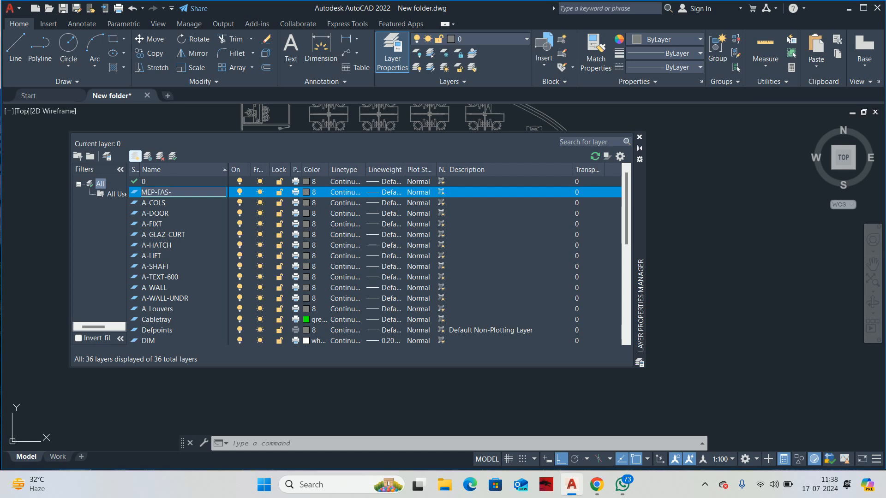
{"action": "type", "text": "FIXTURES"}
{"action": "left_click", "coordinate": [160, 206]}
{"action": "left_click", "coordinate": [203, 185]}
{"action": "left_click", "coordinate": [204, 192]}
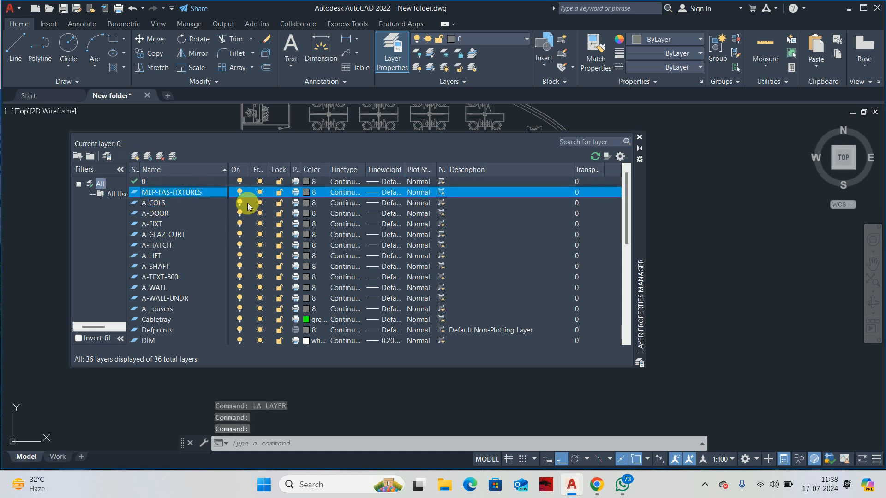
Step: Set the MEP-FAS-FIXTURES layer's colour to red and make it the current layer
{"action": "left_click", "coordinate": [304, 193]}
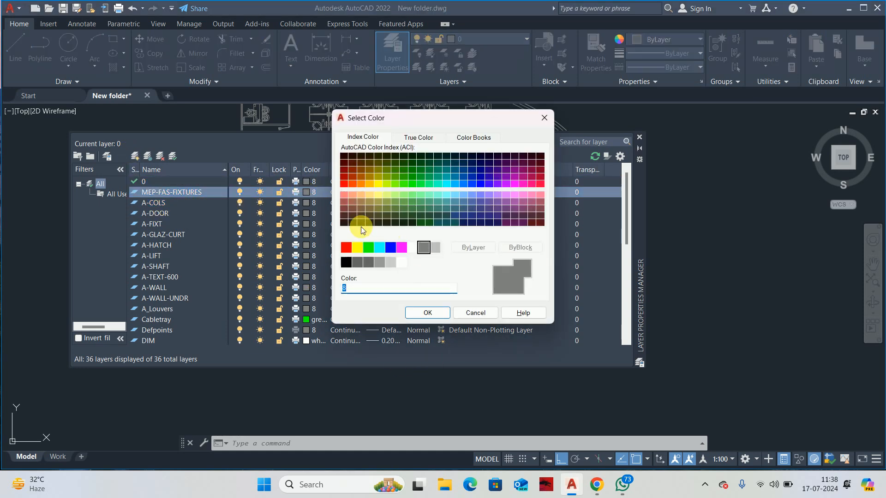
{"action": "left_click", "coordinate": [346, 247]}
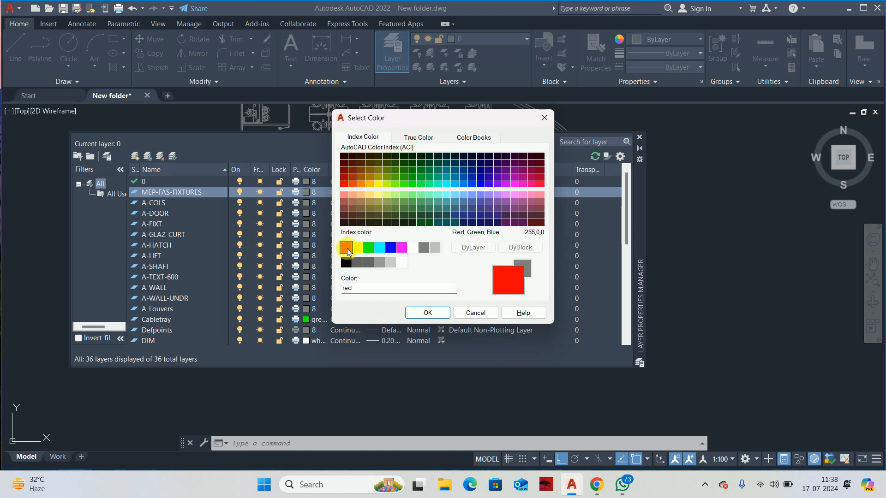
{"action": "left_click", "coordinate": [416, 314]}
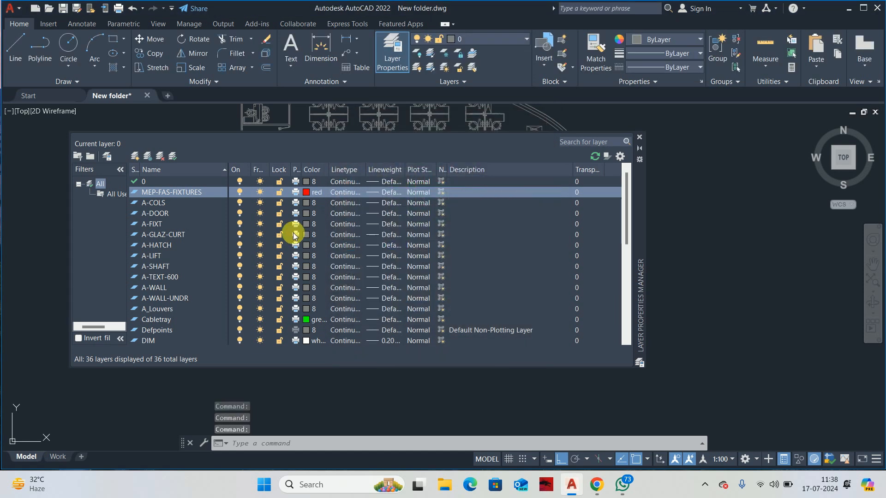
{"action": "double_click", "coordinate": [178, 193]}
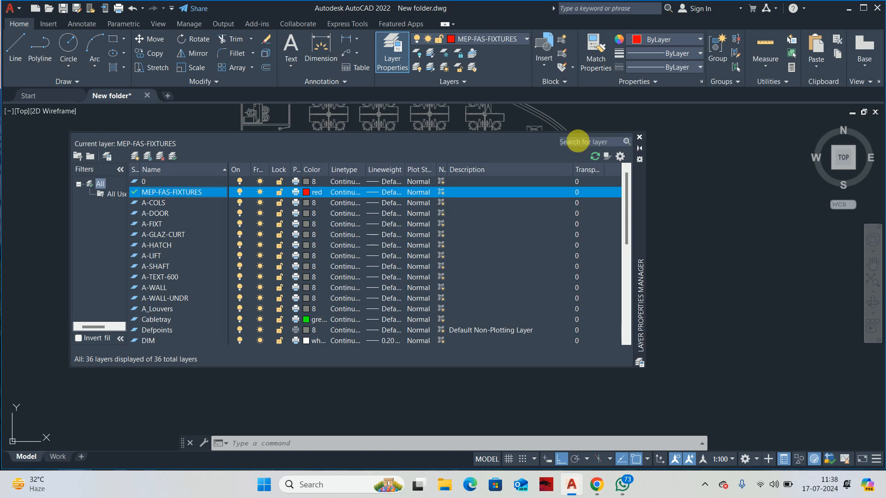
{"action": "left_click", "coordinate": [639, 137]}
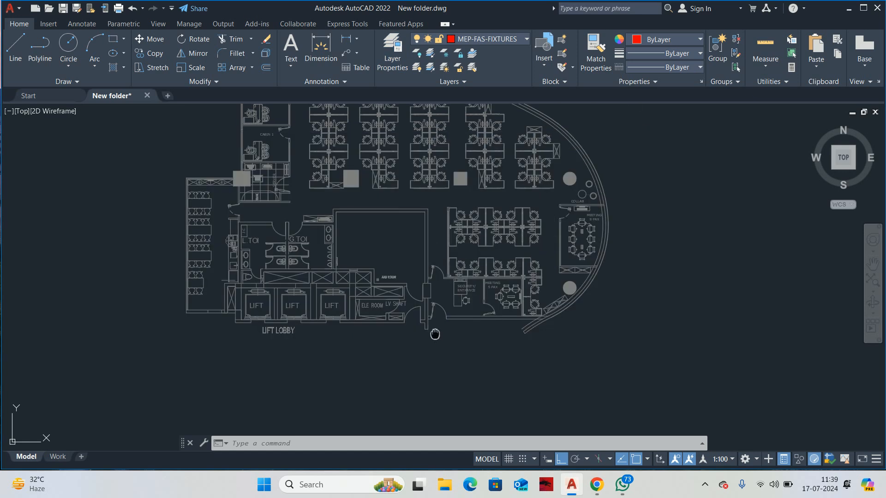
Step: Draw a rectangle with length 300 and width 50 in the empty area below the security entrance wall
{"action": "middle_click_drag", "start_coordinate": [430, 334], "coordinate": [406, 323]}
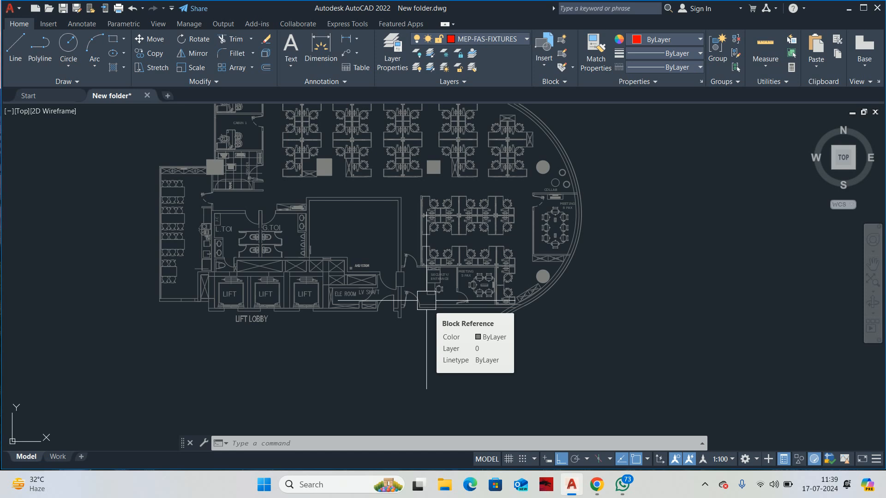
{"action": "scroll", "coordinate": [426, 301], "scroll_direction": "up", "scroll_amount": 7}
{"action": "type", "text": "RE"}
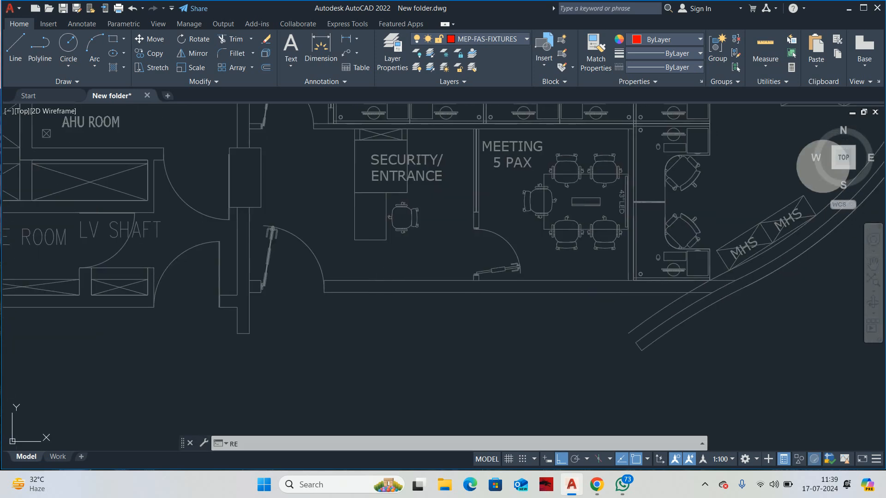
{"action": "type", "text": "C"}
{"action": "key", "text": "Return"}
{"action": "scroll", "coordinate": [378, 309], "scroll_direction": "up", "scroll_amount": 4}
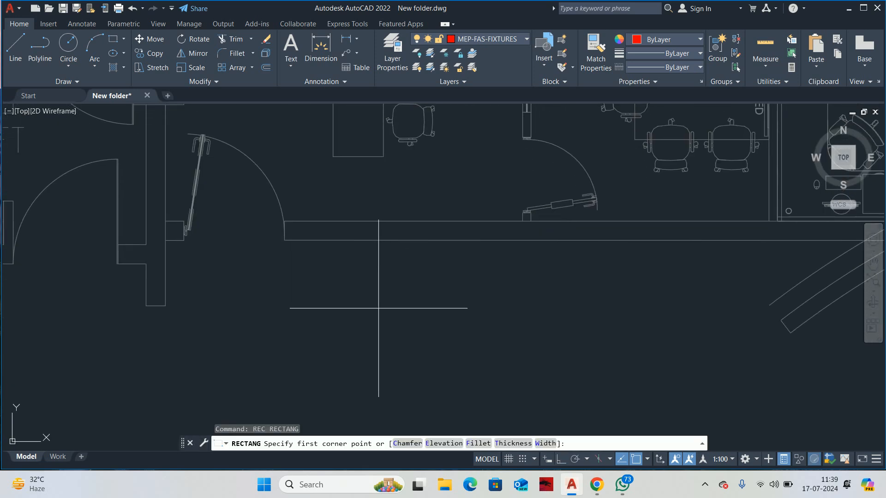
{"action": "scroll", "coordinate": [378, 308], "scroll_direction": "up", "scroll_amount": 2}
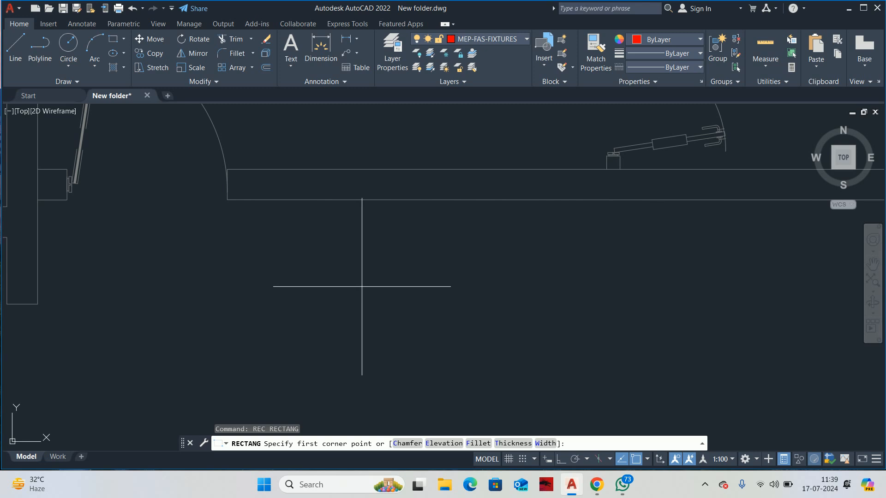
{"action": "left_click", "coordinate": [349, 284]}
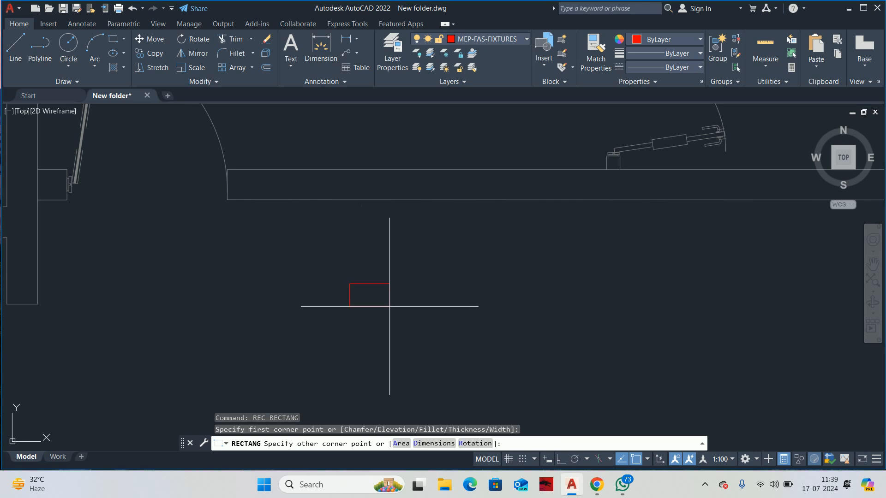
{"action": "type", "text": "D"}
{"action": "key", "text": "Return"}
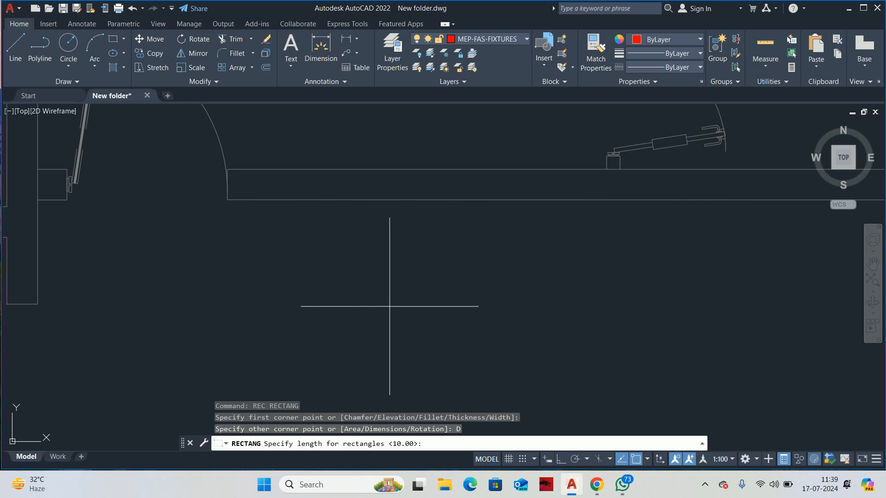
{"action": "type", "text": "300"}
{"action": "key", "text": "Return"}
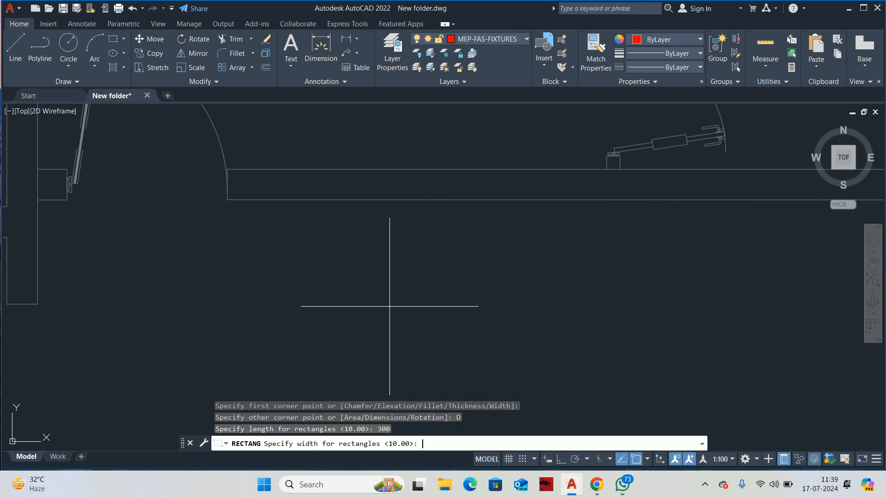
{"action": "type", "text": "50"}
{"action": "key", "text": "Return"}
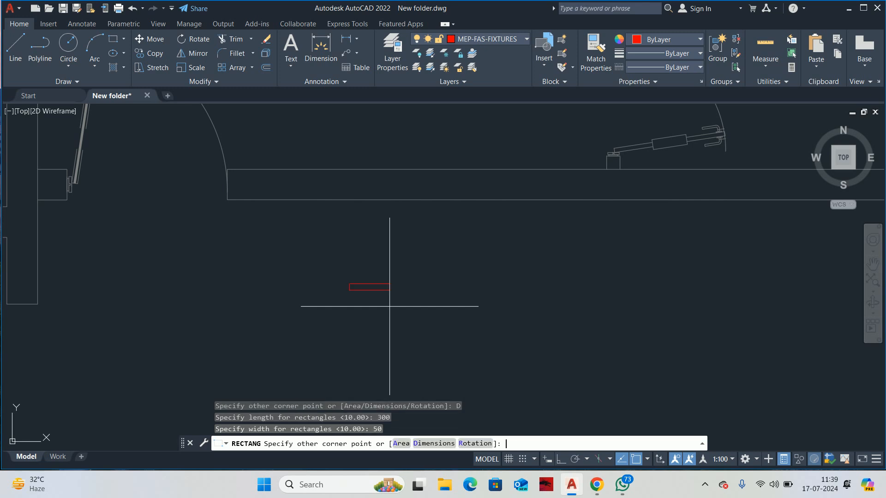
{"action": "left_click", "coordinate": [399, 302]}
{"action": "key", "text": "Escape"}
{"action": "key", "text": "Escape"}
{"action": "key", "text": "Escape"}
{"action": "scroll", "coordinate": [349, 295], "scroll_direction": "up", "scroll_amount": 6}
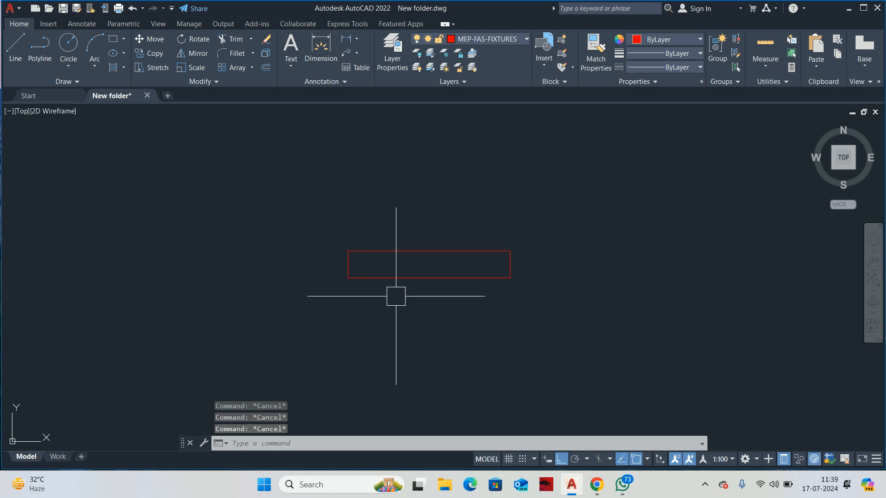
Step: Draw a circle of radius 50 centred on the midpoint of the rectangle's lower edge
{"action": "middle_click_drag", "start_coordinate": [396, 296], "coordinate": [366, 345]}
{"action": "type", "text": "C"}
{"action": "key", "text": "Return"}
{"action": "left_click", "coordinate": [399, 326]}
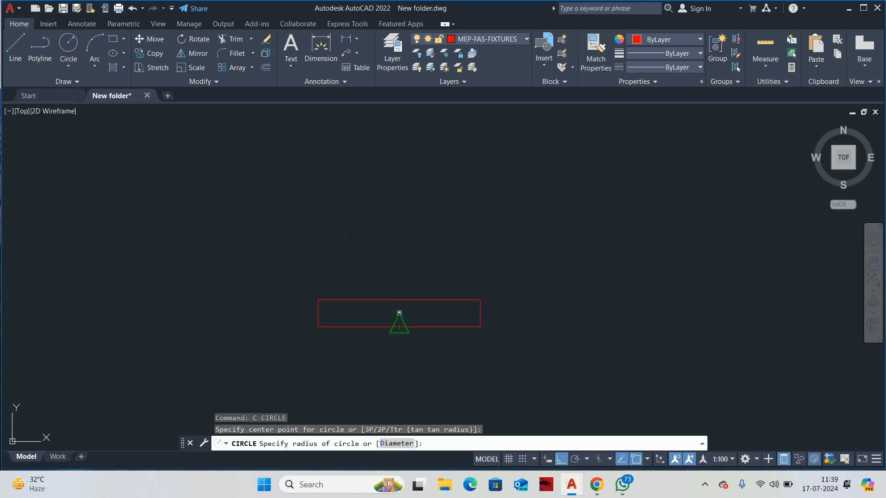
{"action": "type", "text": "50"}
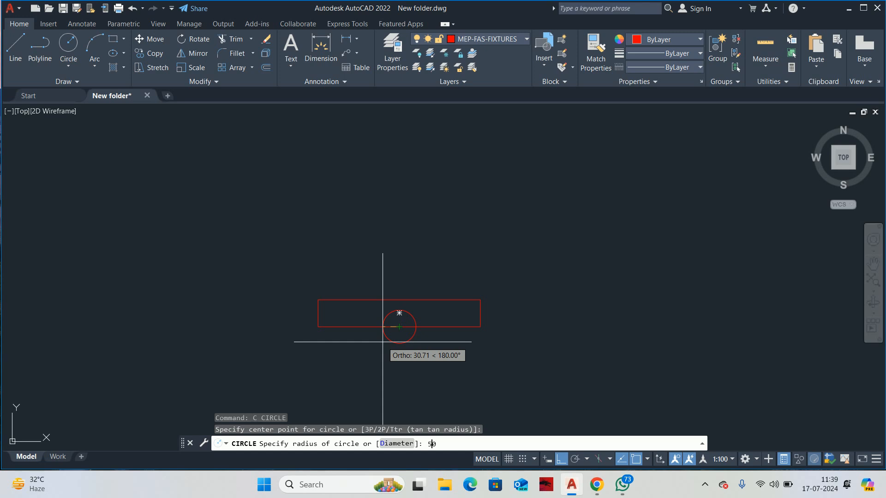
{"action": "key", "text": "Return"}
{"action": "key", "text": "Escape"}
{"action": "key", "text": "Escape"}
Step: Trim away the upper half of the circle inside the rectangle, leaving a half circle below it
{"action": "type", "text": "TR"}
{"action": "key", "text": "Return"}
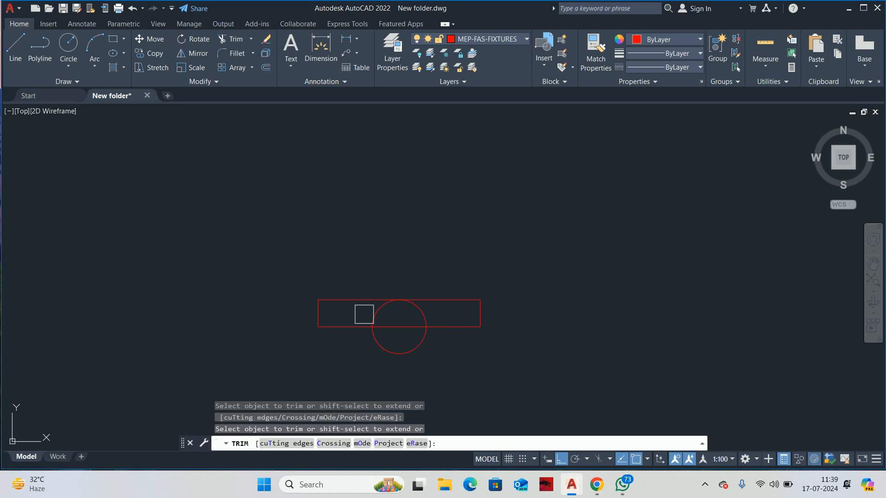
{"action": "left_click", "coordinate": [409, 312]}
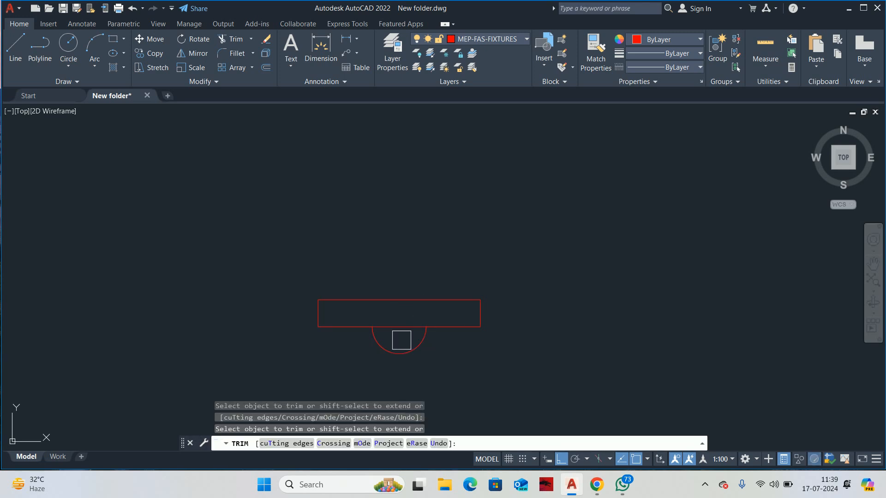
{"action": "key", "text": "Return"}
{"action": "scroll", "coordinate": [402, 281], "scroll_direction": "down", "scroll_amount": 2}
{"action": "key", "text": "Escape"}
{"action": "key", "text": "Escape"}
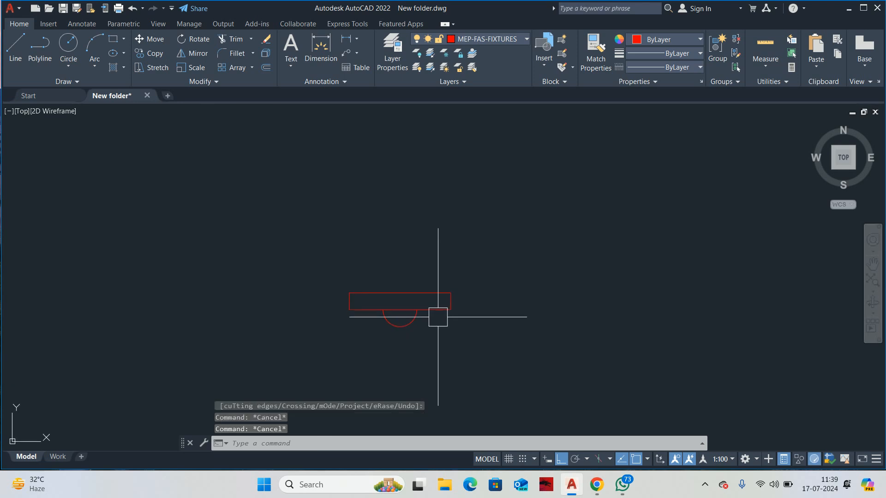
Step: Stretch the rectangle's right end inward by 25
{"action": "type", "text": "s"}
{"action": "key", "text": "Return"}
{"action": "left_click", "coordinate": [468, 273]}
{"action": "left_click", "coordinate": [446, 345]}
{"action": "key", "text": "Return"}
{"action": "left_click", "coordinate": [447, 345]}
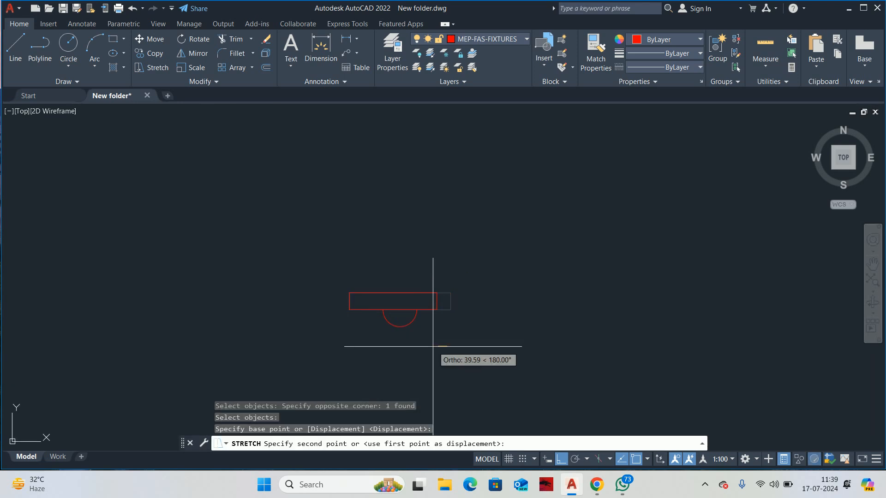
{"action": "type", "text": "25"}
{"action": "key", "text": "Return"}
Step: Stretch the rectangle's left end inward by 25
{"action": "key", "text": "Return"}
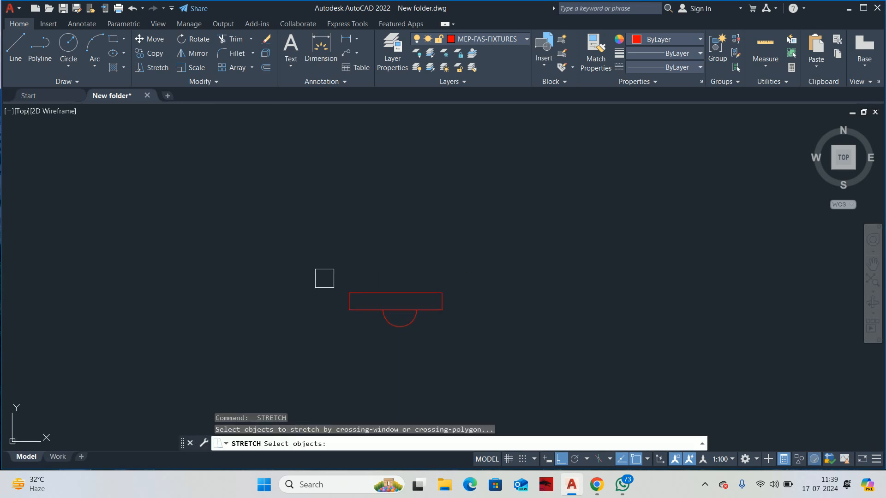
{"action": "left_click", "coordinate": [354, 269]}
{"action": "left_click", "coordinate": [288, 349]}
{"action": "key", "text": "Return"}
{"action": "left_click", "coordinate": [286, 349]}
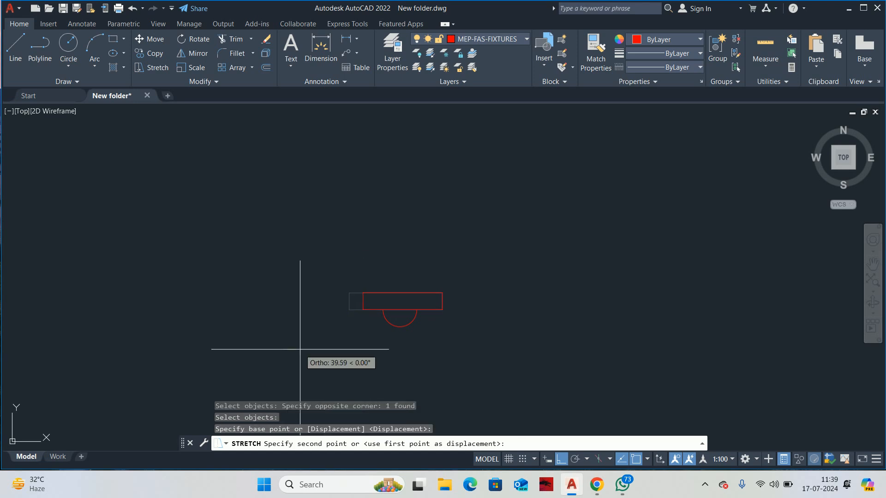
{"action": "type", "text": "25"}
{"action": "key", "text": "Return"}
{"action": "key", "text": "Escape"}
{"action": "key", "text": "Escape"}
{"action": "key", "text": "Escape"}
Step: Copy the rectangle and half-circle symbol straight down to a clear spot just below the original
{"action": "middle_click_drag", "start_coordinate": [401, 344], "coordinate": [381, 310]}
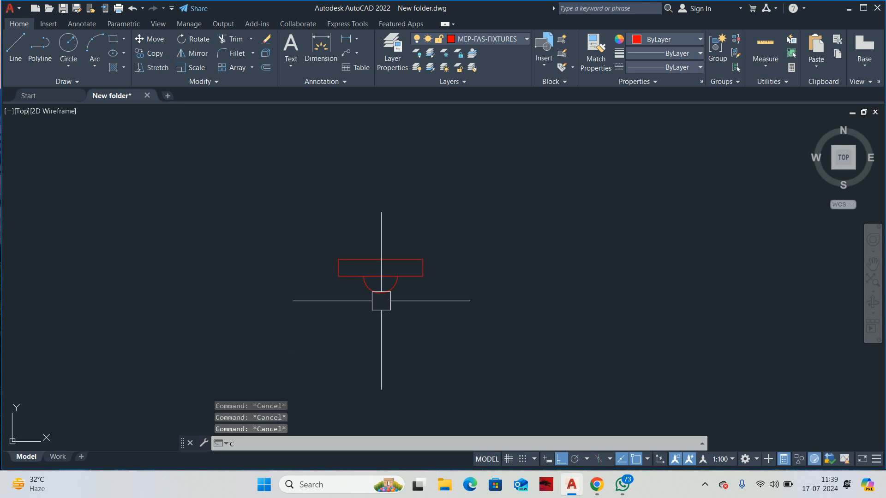
{"action": "type", "text": "co"}
{"action": "key", "text": "Return"}
{"action": "left_click", "coordinate": [450, 334]}
{"action": "left_click", "coordinate": [275, 226]}
{"action": "key", "text": "Return"}
{"action": "left_click", "coordinate": [268, 259]}
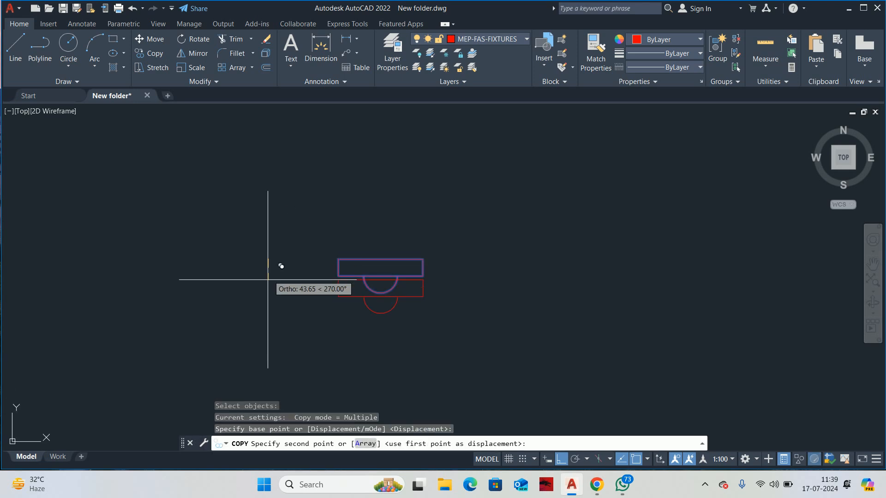
{"action": "left_click", "coordinate": [267, 319]}
{"action": "key", "text": "Escape"}
Step: Hatch the upper symbol's rectangle and half circle with a SOLID pattern in magenta
{"action": "type", "text": "H"}
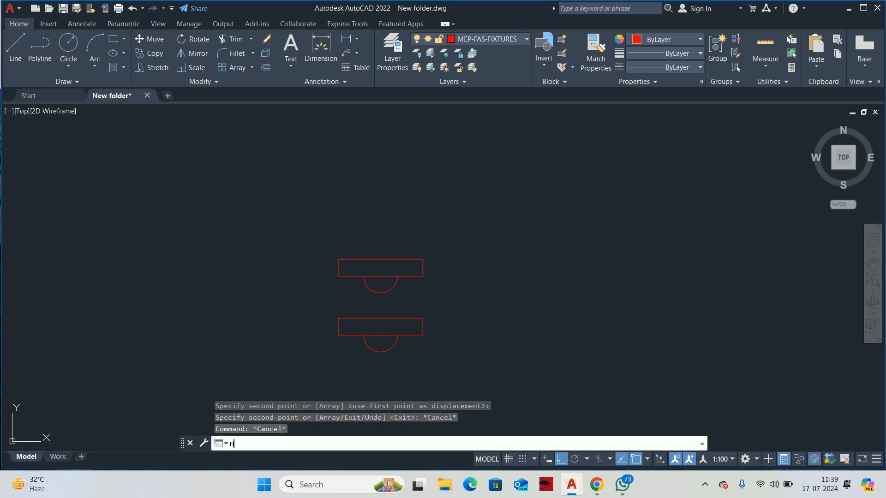
{"action": "key", "text": "Return"}
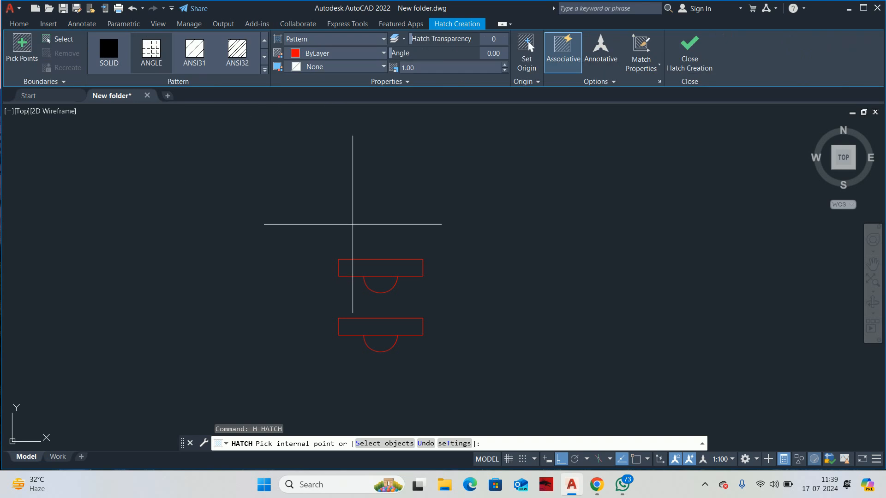
{"action": "left_click", "coordinate": [311, 54]}
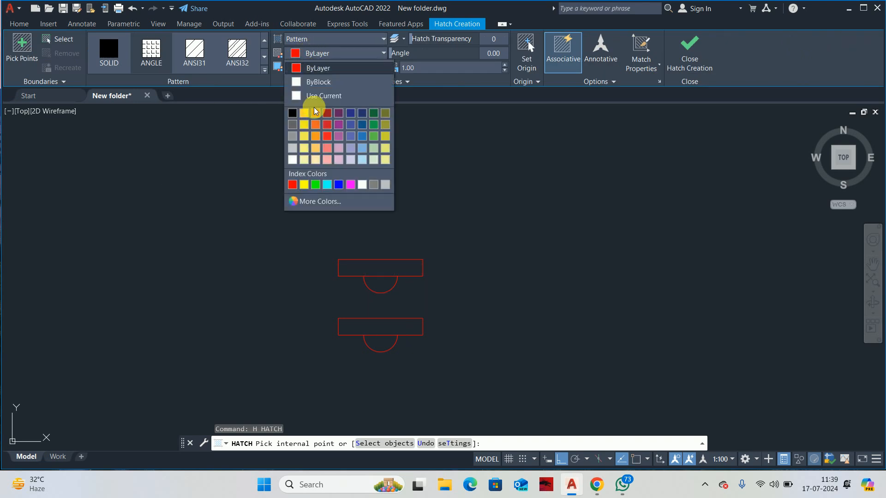
{"action": "left_click", "coordinate": [346, 182]}
{"action": "left_click", "coordinate": [382, 271]}
{"action": "left_click", "coordinate": [380, 283]}
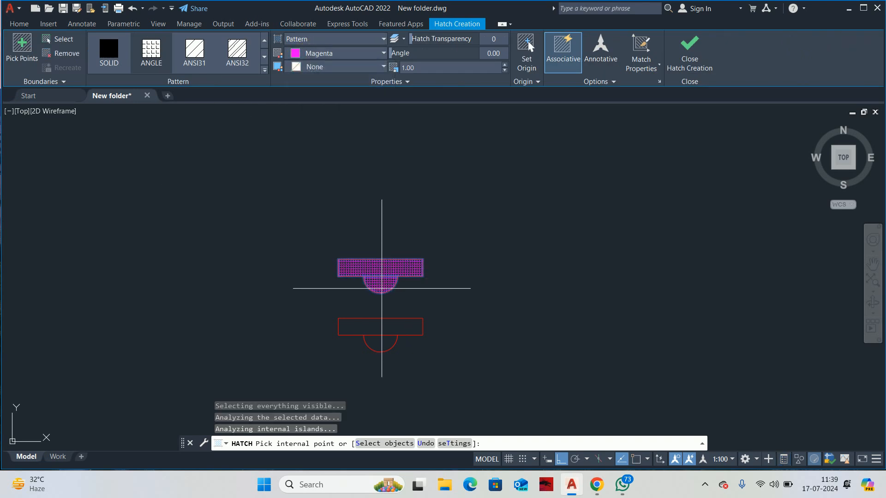
{"action": "left_click", "coordinate": [101, 45]}
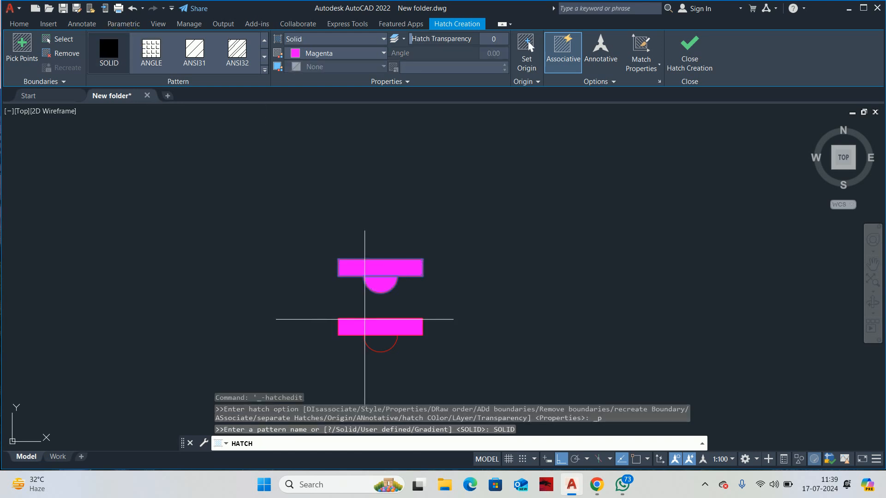
{"action": "key", "text": "Return"}
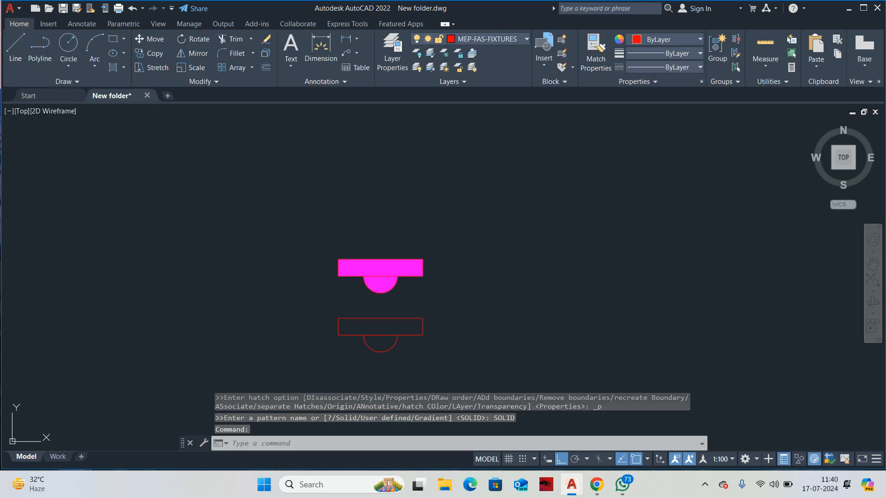
Step: Hatch the lower symbol's rectangle and half circle with a solid fill in blue
{"action": "key", "text": "space"}
{"action": "left_click", "coordinate": [337, 54]}
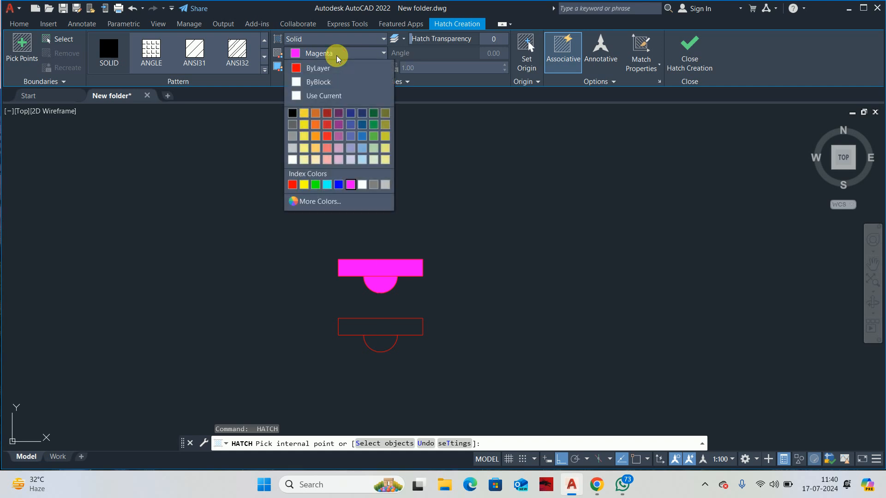
{"action": "left_click", "coordinate": [339, 185]}
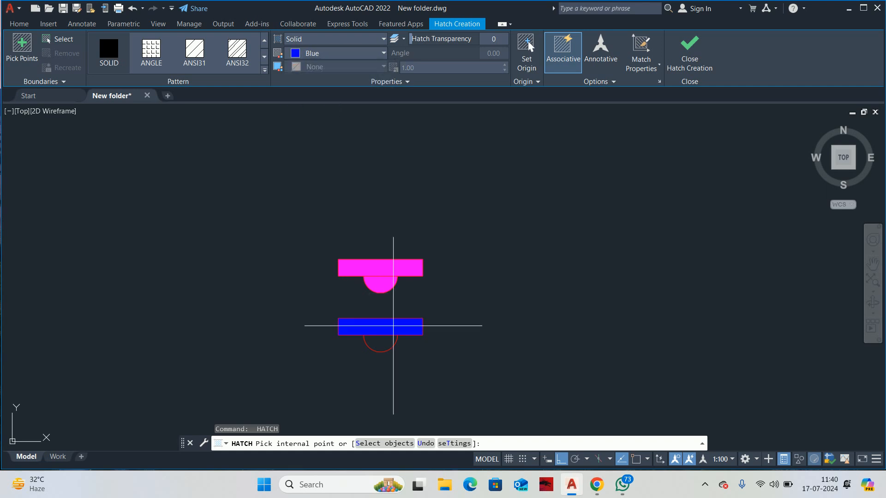
{"action": "left_click", "coordinate": [390, 330]}
{"action": "key", "text": "Escape"}
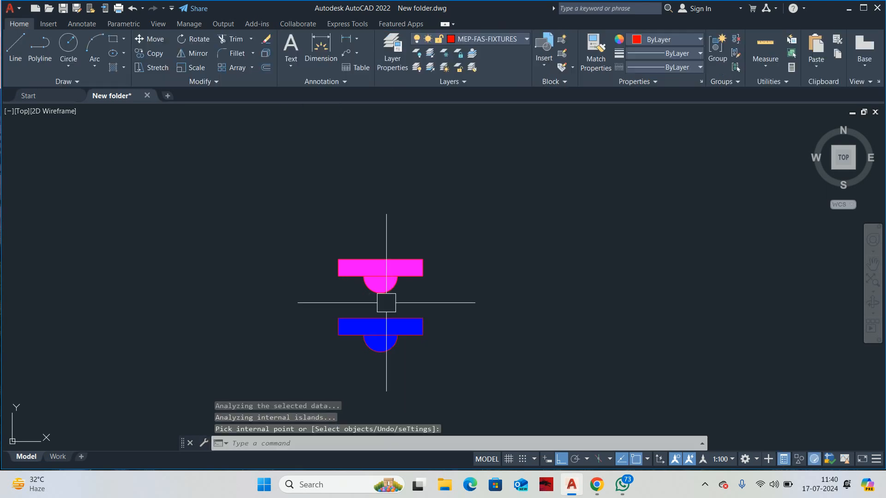
Step: Match the properties of the blue hatch onto the lower symbol's red outlines
{"action": "middle_click_drag", "start_coordinate": [386, 303], "coordinate": [380, 270]}
{"action": "key", "text": "Escape"}
{"action": "type", "text": "MA"}
{"action": "key", "text": "Return"}
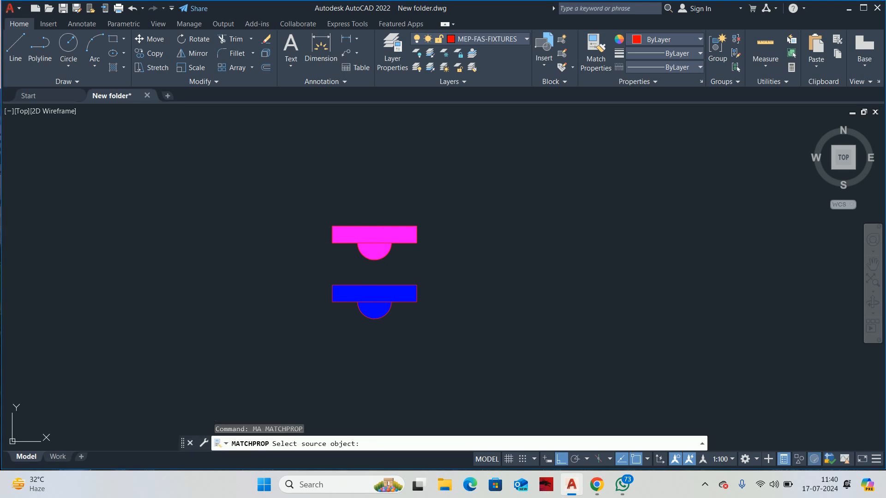
{"action": "scroll", "coordinate": [387, 327], "scroll_direction": "up", "scroll_amount": 4}
{"action": "left_click", "coordinate": [370, 279]}
{"action": "left_click", "coordinate": [524, 338]}
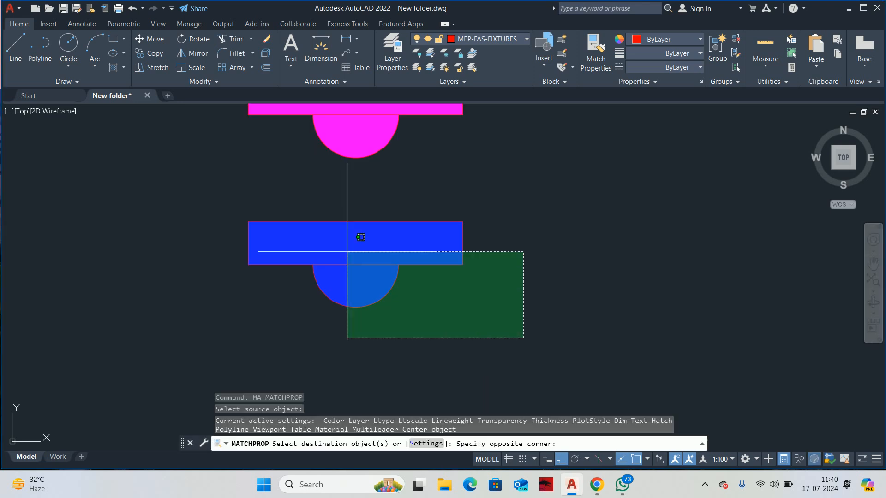
{"action": "left_click", "coordinate": [176, 186]}
{"action": "scroll", "coordinate": [261, 221], "scroll_direction": "down", "scroll_amount": 2}
{"action": "middle_click_drag", "start_coordinate": [262, 220], "coordinate": [262, 268]}
{"action": "key", "text": "Return"}
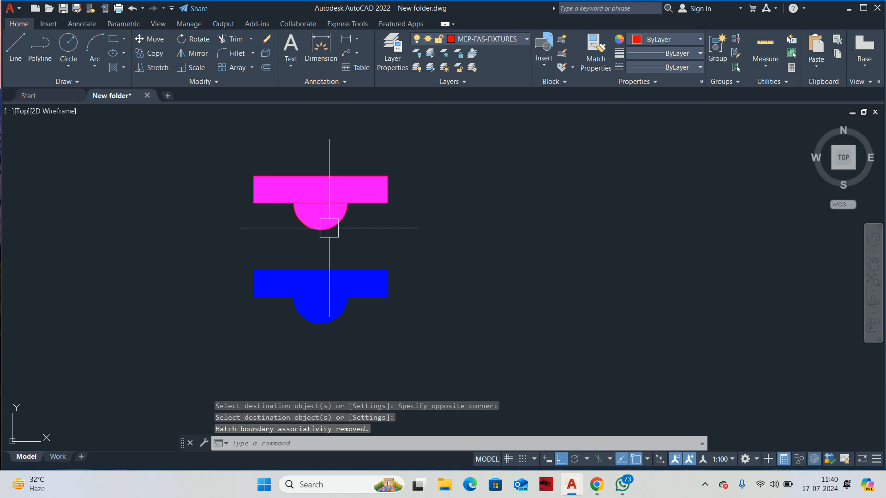
{"action": "key", "text": "Return"}
{"action": "scroll", "coordinate": [329, 214], "scroll_direction": "up", "scroll_amount": 4}
{"action": "left_click", "coordinate": [327, 212]}
{"action": "scroll", "coordinate": [427, 240], "scroll_direction": "down", "scroll_amount": 2}
{"action": "key", "text": "Return"}
{"action": "scroll", "coordinate": [427, 240], "scroll_direction": "down", "scroll_amount": 2}
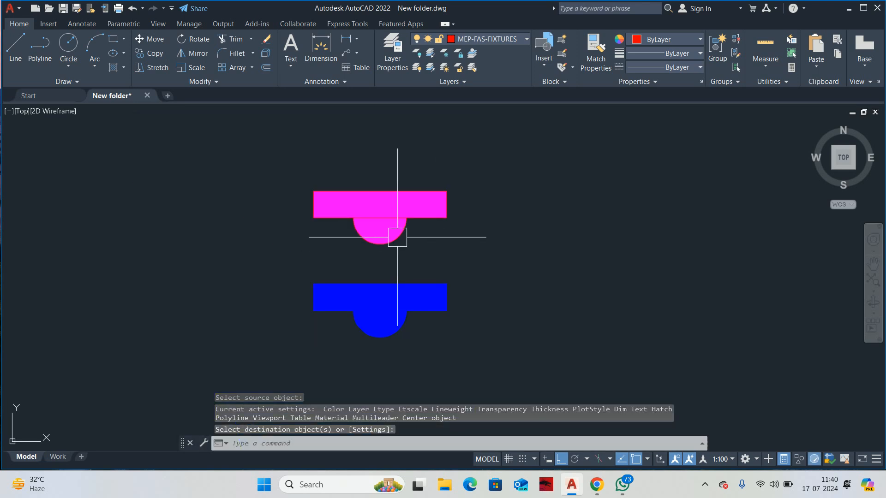
Step: Match the properties of the magenta hatch onto the upper symbol's red outlines
{"action": "key", "text": "Return"}
{"action": "scroll", "coordinate": [392, 235], "scroll_direction": "up", "scroll_amount": 4}
{"action": "left_click", "coordinate": [382, 228]}
{"action": "scroll", "coordinate": [411, 240], "scroll_direction": "down", "scroll_amount": 5}
{"action": "left_click", "coordinate": [448, 248]}
{"action": "left_click", "coordinate": [318, 198]}
{"action": "key", "text": "Return"}
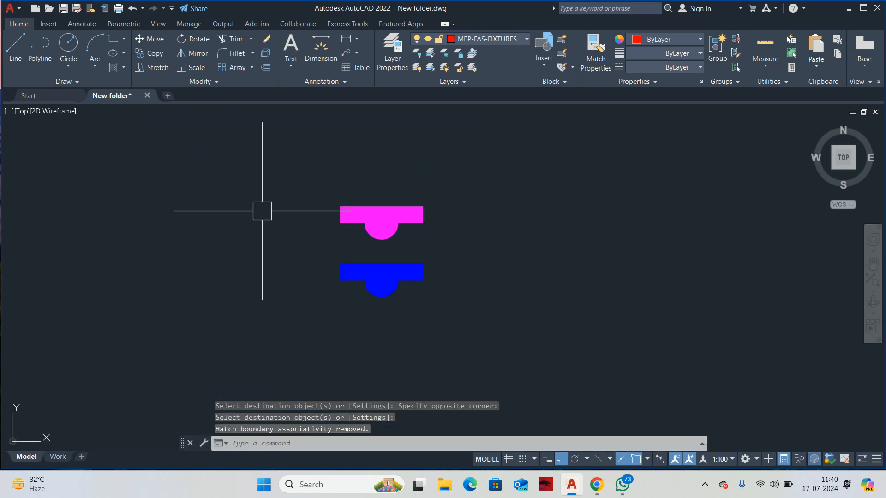
{"action": "scroll", "coordinate": [349, 223], "scroll_direction": "up", "scroll_amount": 4}
{"action": "scroll", "coordinate": [408, 198], "scroll_direction": "down", "scroll_amount": 4}
{"action": "key", "text": "Escape"}
{"action": "key", "text": "Escape"}
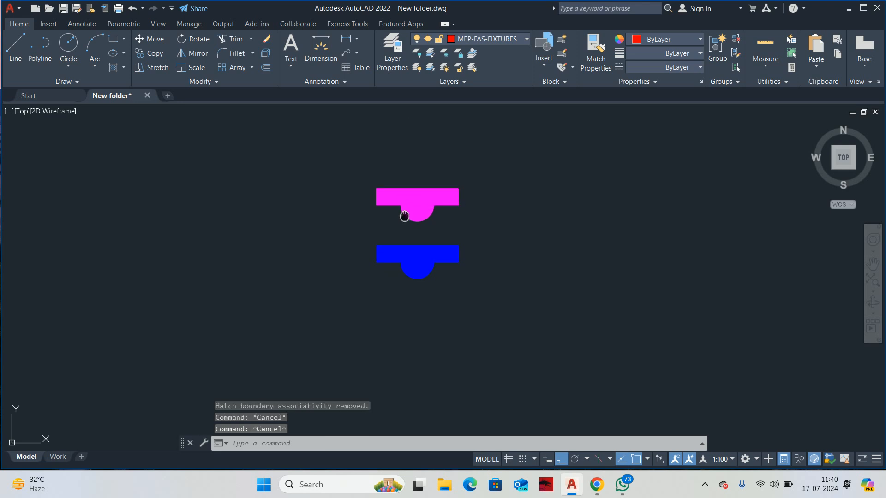
Step: Draw a rectangle with length 50 and width 50 to the right of the magenta symbol
{"action": "scroll", "coordinate": [409, 206], "scroll_direction": "up", "scroll_amount": 4}
{"action": "scroll", "coordinate": [398, 221], "scroll_direction": "down", "scroll_amount": 4}
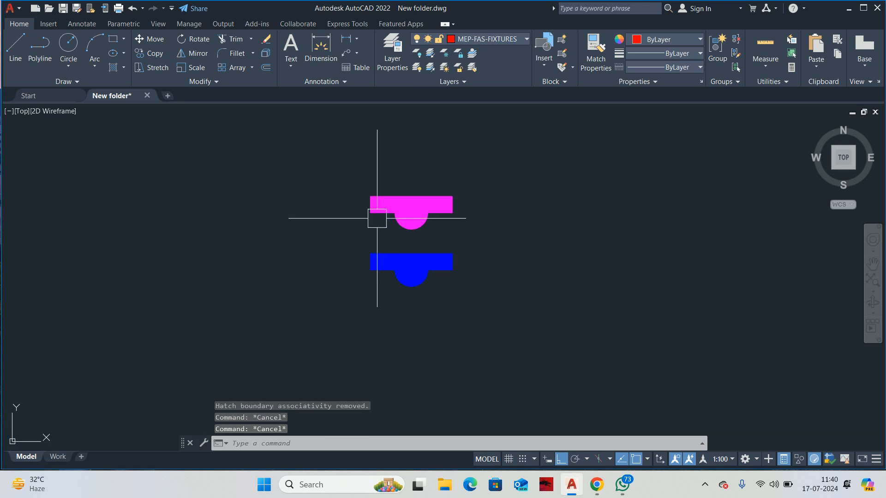
{"action": "type", "text": "REC"}
{"action": "key", "text": "Return"}
{"action": "scroll", "coordinate": [469, 209], "scroll_direction": "up", "scroll_amount": 4}
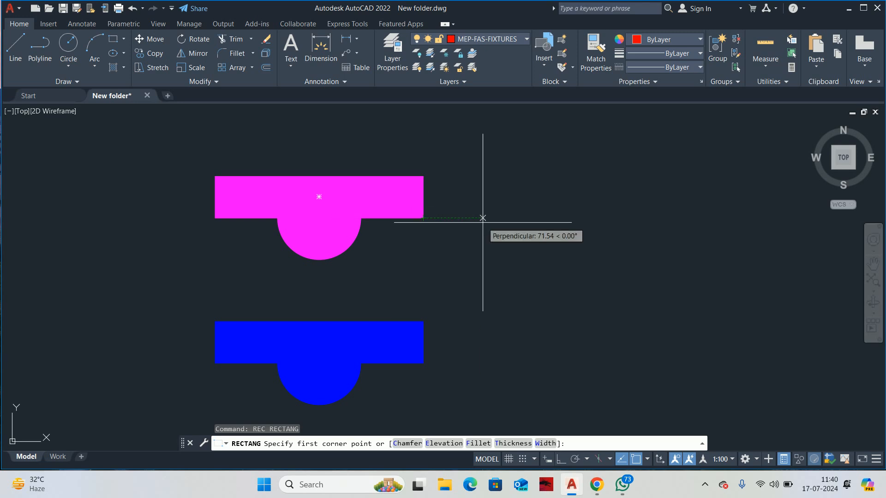
{"action": "left_click", "coordinate": [483, 222]}
{"action": "type", "text": "D"}
{"action": "key", "text": "Return"}
{"action": "type", "text": "50"}
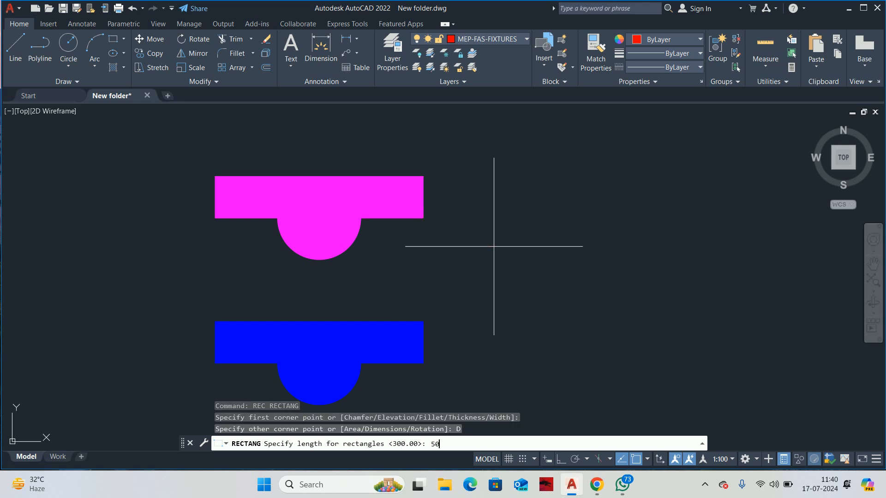
{"action": "key", "text": "Return"}
{"action": "type", "text": "50"}
{"action": "key", "text": "Return"}
{"action": "left_click", "coordinate": [554, 248]}
{"action": "key", "text": "Escape"}
{"action": "key", "text": "Escape"}
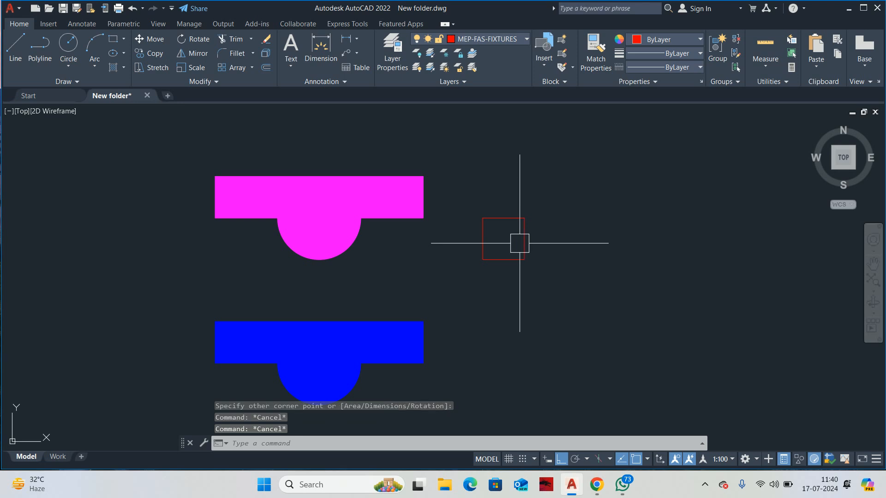
Step: Move the small square horizontally a little farther away from the magenta symbol
{"action": "middle_click_drag", "start_coordinate": [519, 243], "coordinate": [519, 245]}
{"action": "type", "text": "m"}
{"action": "key", "text": "space"}
{"action": "left_click", "coordinate": [524, 248]}
{"action": "key", "text": "space"}
{"action": "left_click", "coordinate": [555, 247]}
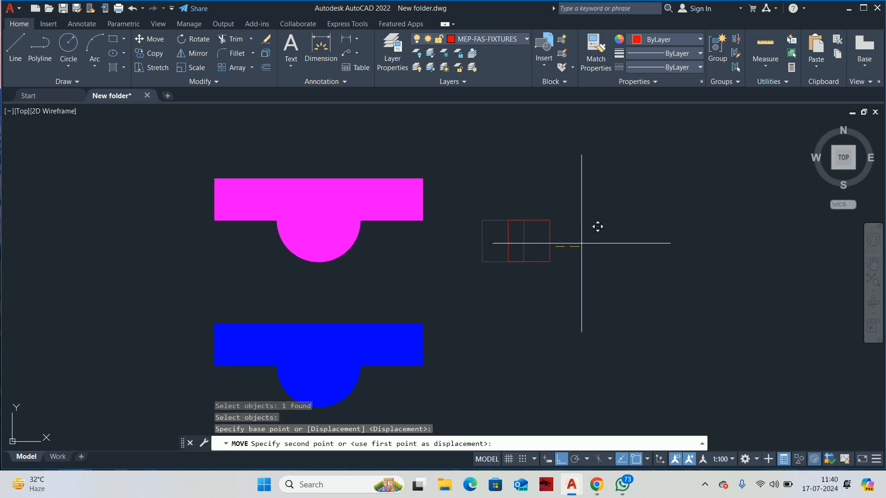
{"action": "left_click", "coordinate": [580, 245]}
{"action": "key", "text": "Escape"}
Step: Offset the small square outward by 25 and delete the original inner square
{"action": "type", "text": "o"}
{"action": "key", "text": "space"}
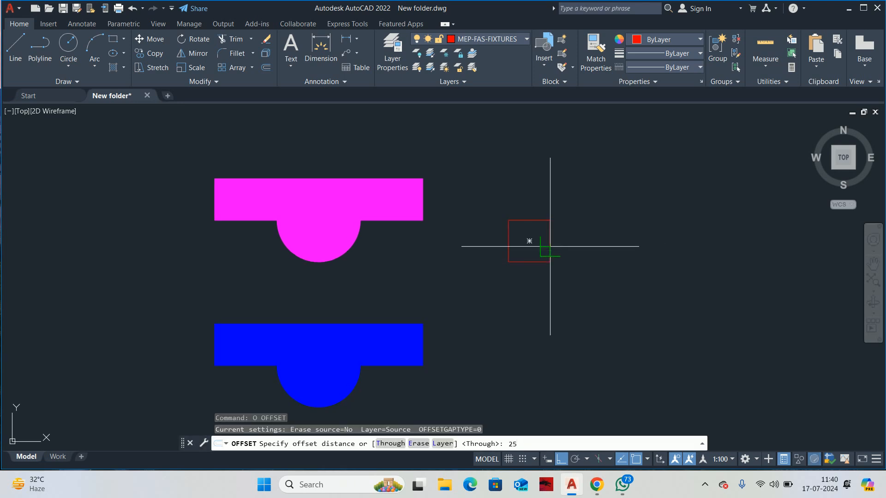
{"action": "key", "text": "space"}
{"action": "left_click", "coordinate": [552, 239]}
{"action": "left_click", "coordinate": [552, 241]}
{"action": "key", "text": "Escape"}
{"action": "scroll", "coordinate": [551, 241], "scroll_direction": "up", "scroll_amount": 2}
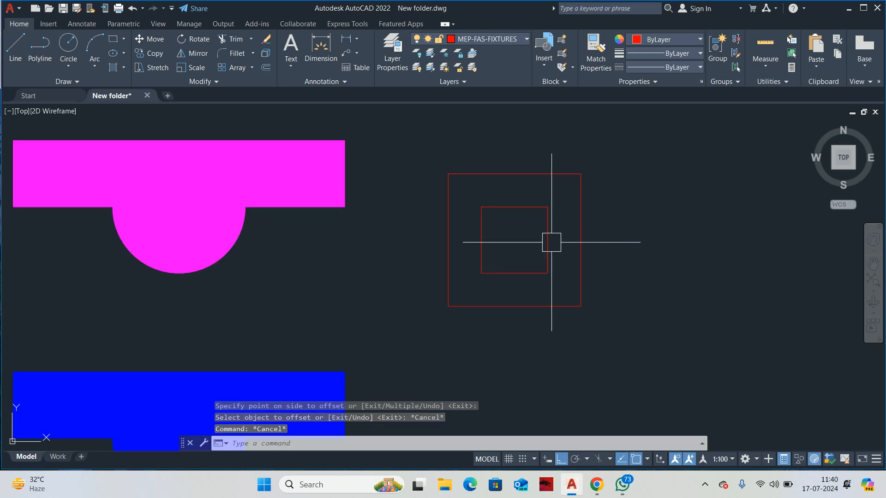
{"action": "key", "text": "Escape"}
{"action": "left_click", "coordinate": [548, 241]}
{"action": "key", "text": "Delete"}
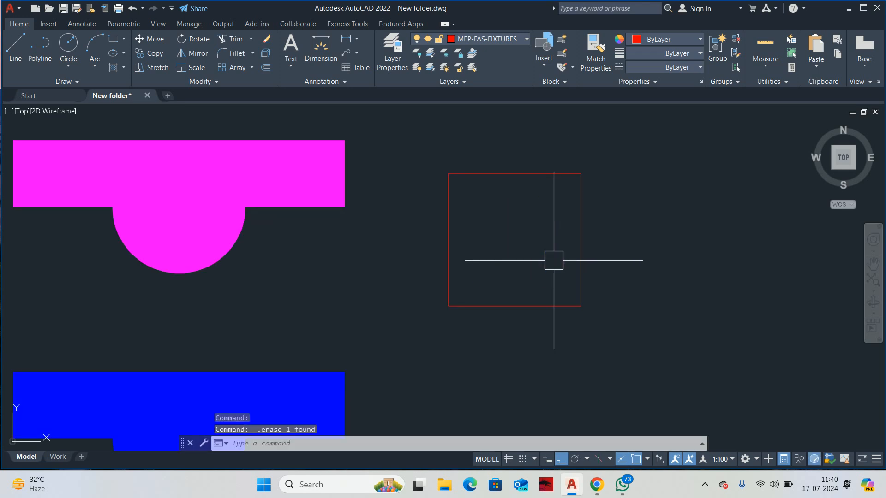
Step: Move the remaining red square straight down, beside the gap between the magenta and blue symbols
{"action": "scroll", "coordinate": [553, 260], "scroll_direction": "down", "scroll_amount": 2}
{"action": "type", "text": "m"}
{"action": "key", "text": "space"}
{"action": "left_click", "coordinate": [577, 249]}
{"action": "key", "text": "space"}
{"action": "left_click", "coordinate": [607, 239]}
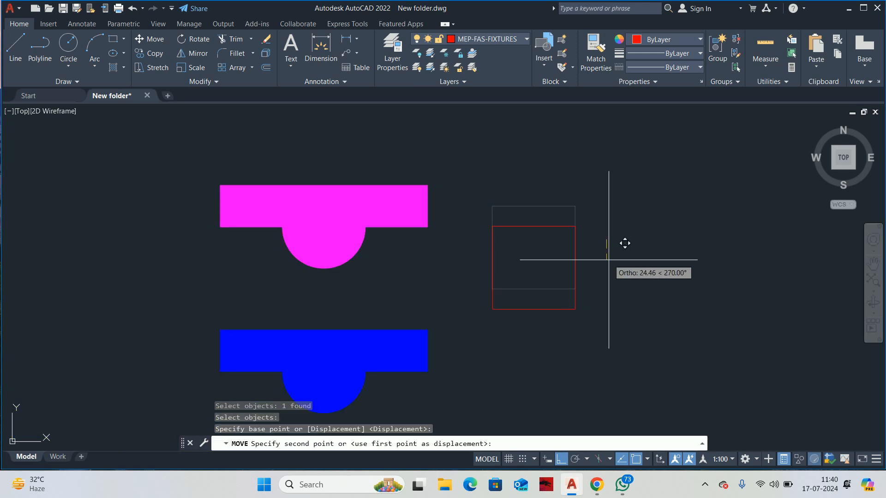
{"action": "left_click", "coordinate": [608, 270]}
{"action": "key", "text": "Escape"}
{"action": "middle_click_drag", "start_coordinate": [553, 274], "coordinate": [552, 270]}
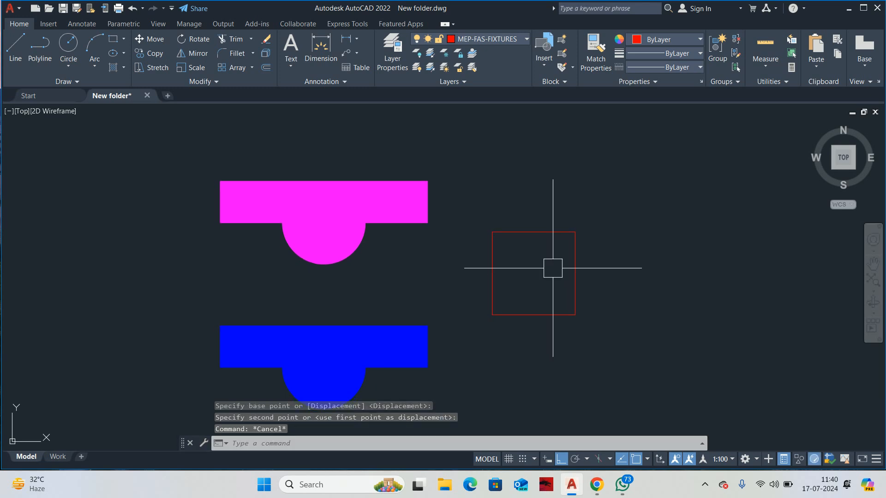
Step: Offset the red square inward by 20
{"action": "type", "text": "o"}
{"action": "key", "text": "space"}
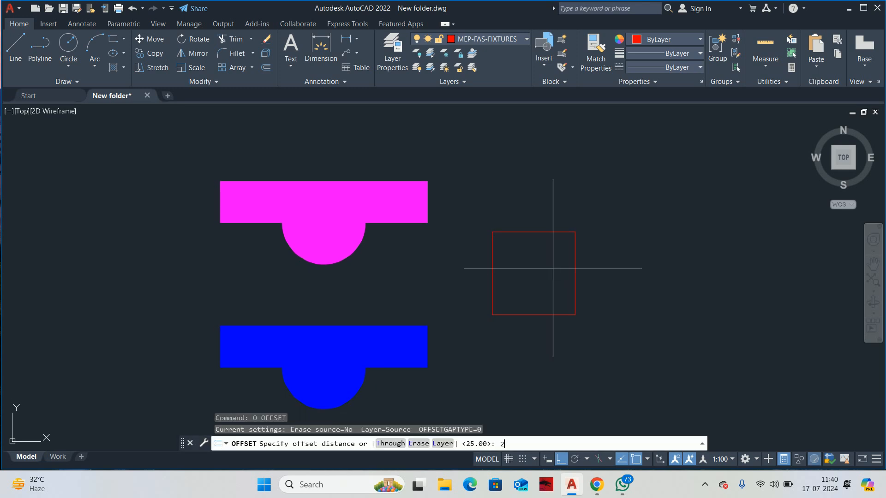
{"action": "key", "text": "Return"}
{"action": "left_click", "coordinate": [516, 232]}
{"action": "left_click", "coordinate": [522, 258]}
{"action": "key", "text": "Escape"}
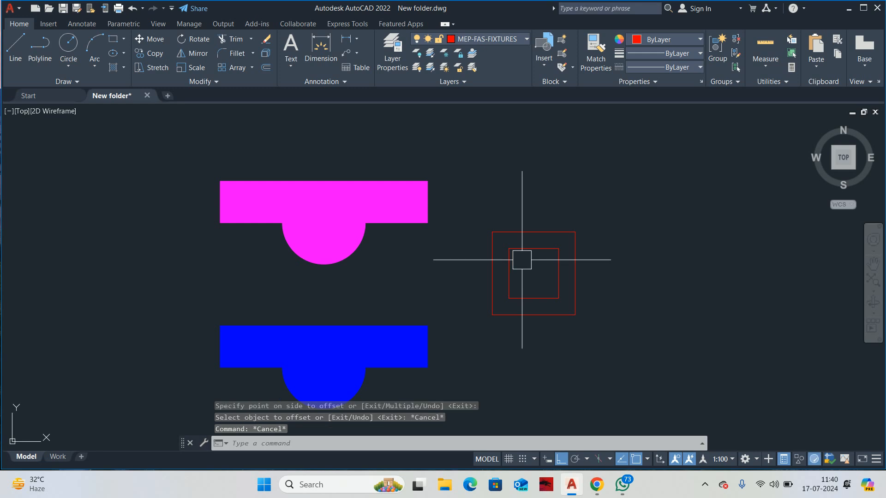
{"action": "middle_click_drag", "start_coordinate": [522, 258], "coordinate": [452, 261]}
{"action": "key", "text": "Escape"}
{"action": "key", "text": "Escape"}
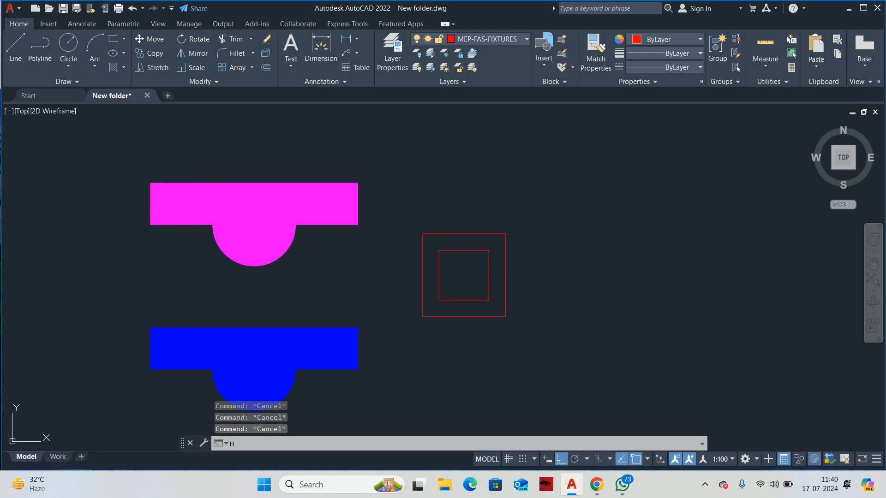
Step: Hatch the ring between the two red squares with the ANSI31 pattern
{"action": "type", "text": "H"}
{"action": "key", "text": "space"}
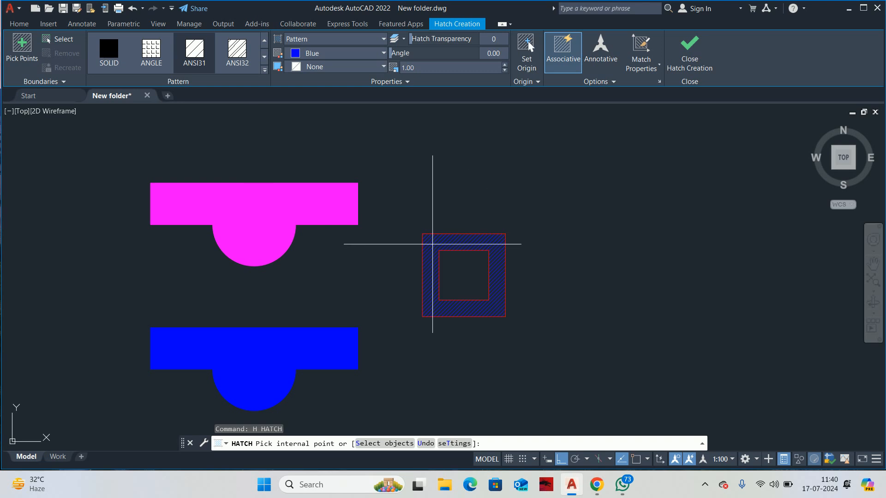
{"action": "left_click", "coordinate": [431, 244]}
{"action": "key", "text": "Return"}
{"action": "key", "text": "Escape"}
{"action": "key", "text": "Escape"}
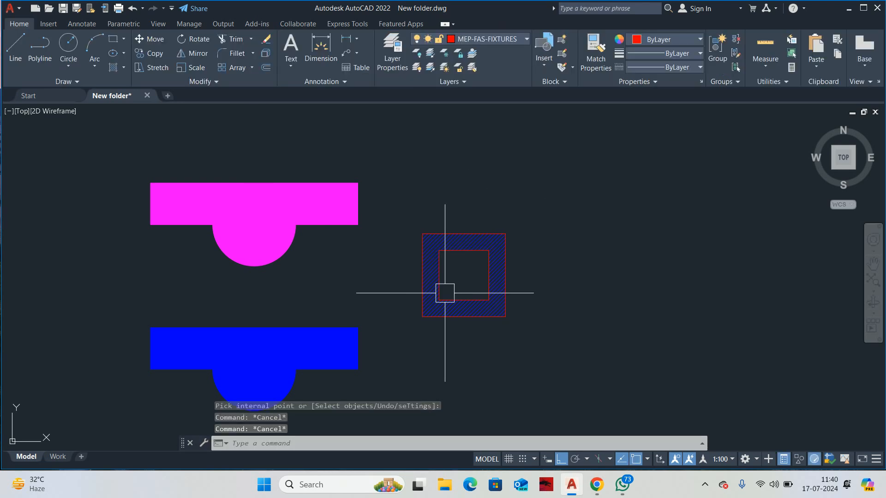
Step: Match the hatch's properties to those of the red inner square
{"action": "type", "text": "MA"}
{"action": "key", "text": "space"}
{"action": "left_click", "coordinate": [435, 291]}
{"action": "left_click", "coordinate": [454, 278]}
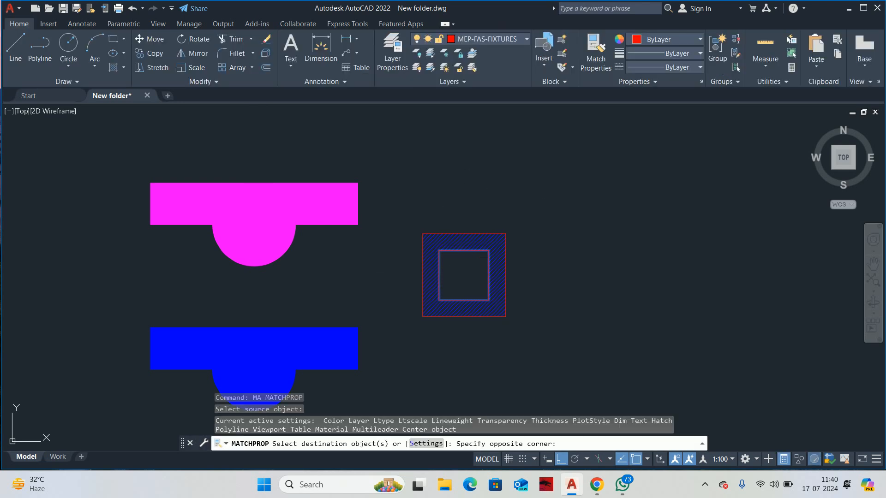
{"action": "left_click", "coordinate": [409, 246]}
{"action": "key", "text": "space"}
{"action": "scroll", "coordinate": [465, 261], "scroll_direction": "down", "scroll_amount": 4}
{"action": "middle_click_drag", "start_coordinate": [477, 270], "coordinate": [467, 259]}
{"action": "scroll", "coordinate": [465, 260], "scroll_direction": "up", "scroll_amount": 4}
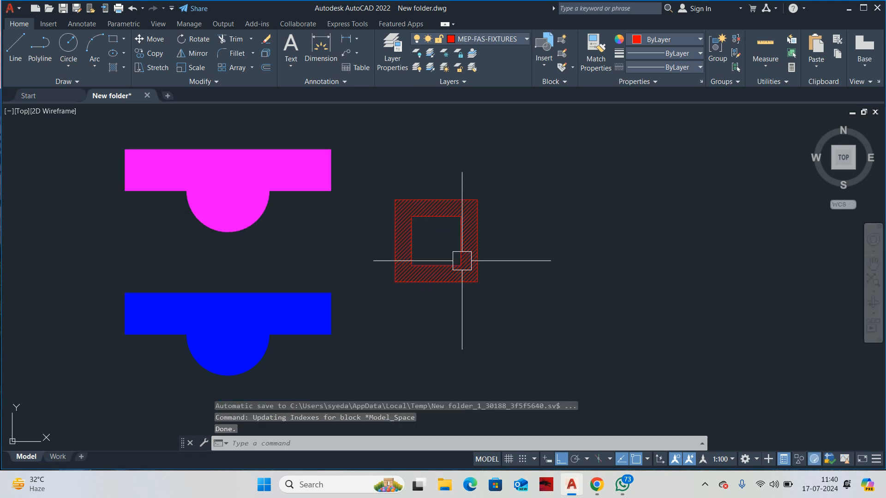
Step: Try deleting the inner square of the hatched symbol and undo the deletion
{"action": "left_click", "coordinate": [435, 266]}
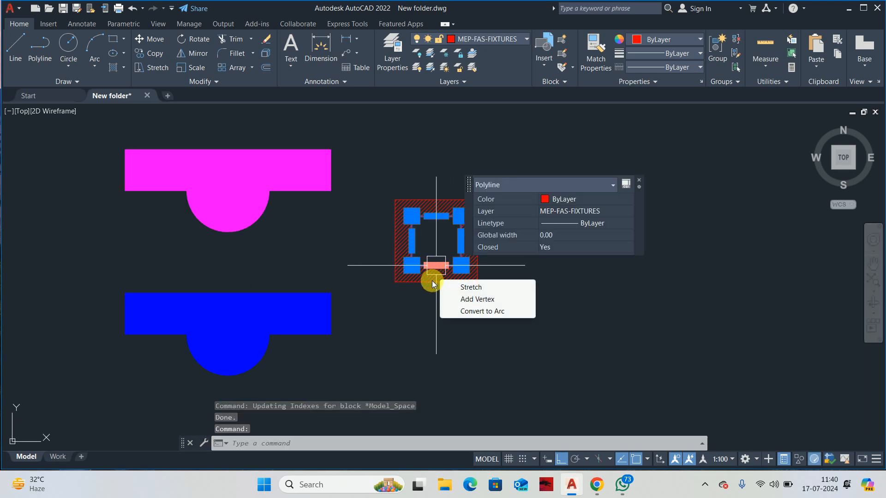
{"action": "key", "text": "Delete"}
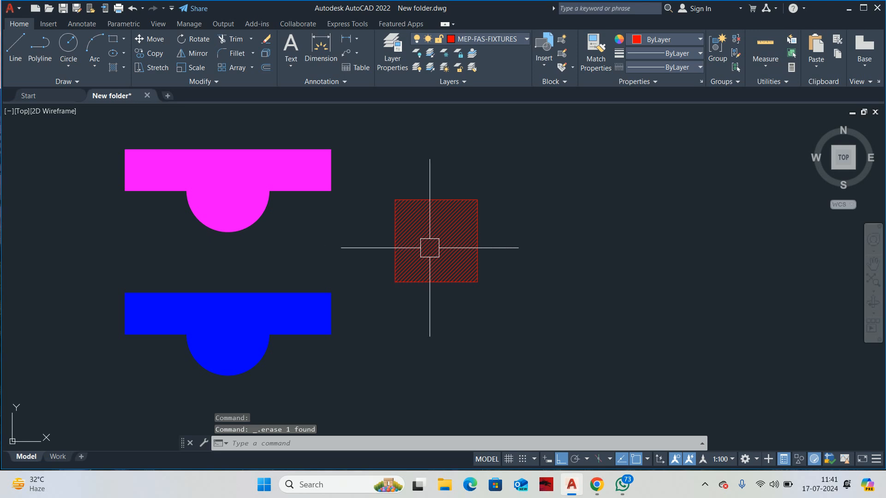
{"action": "key", "text": "ctrl+z"}
{"action": "key", "text": "Escape"}
{"action": "scroll", "coordinate": [427, 239], "scroll_direction": "down", "scroll_amount": 5}
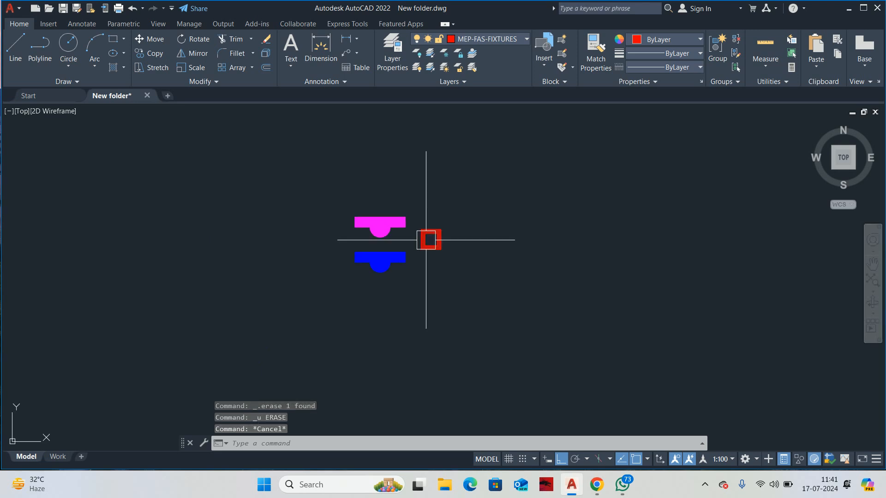
Step: Offset the inner square of the hatched symbol inward by 20
{"action": "middle_click_drag", "start_coordinate": [397, 248], "coordinate": [389, 218]}
{"action": "scroll", "coordinate": [454, 193], "scroll_direction": "up", "scroll_amount": 7}
{"action": "left_click", "coordinate": [461, 192]}
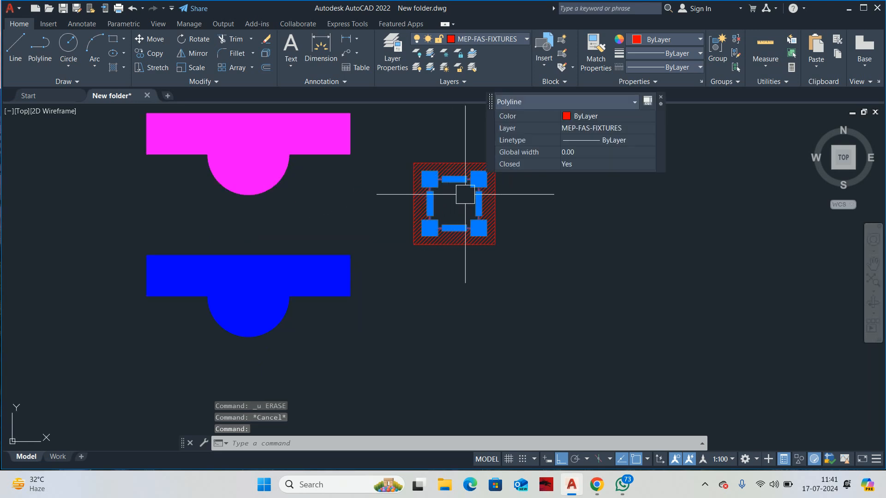
{"action": "scroll", "coordinate": [461, 192], "scroll_direction": "up", "scroll_amount": 4}
{"action": "key", "text": "Escape"}
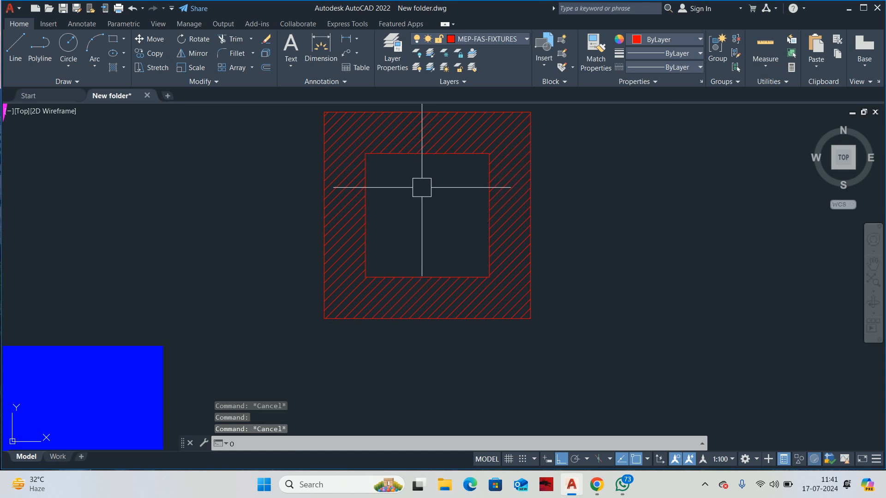
{"action": "key", "text": "Return"}
{"action": "type", "text": "20"}
{"action": "key", "text": "Return"}
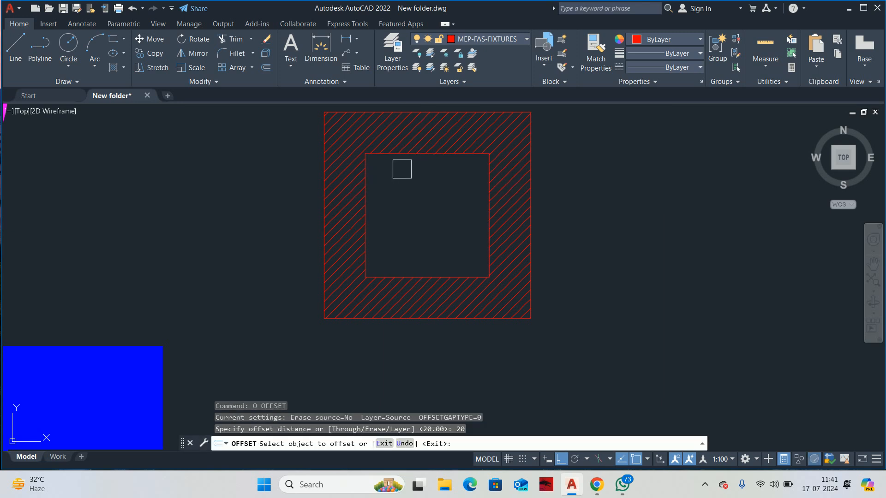
{"action": "left_click", "coordinate": [403, 154]}
{"action": "left_click", "coordinate": [415, 202]}
{"action": "key", "text": "Escape"}
{"action": "left_click", "coordinate": [406, 208]}
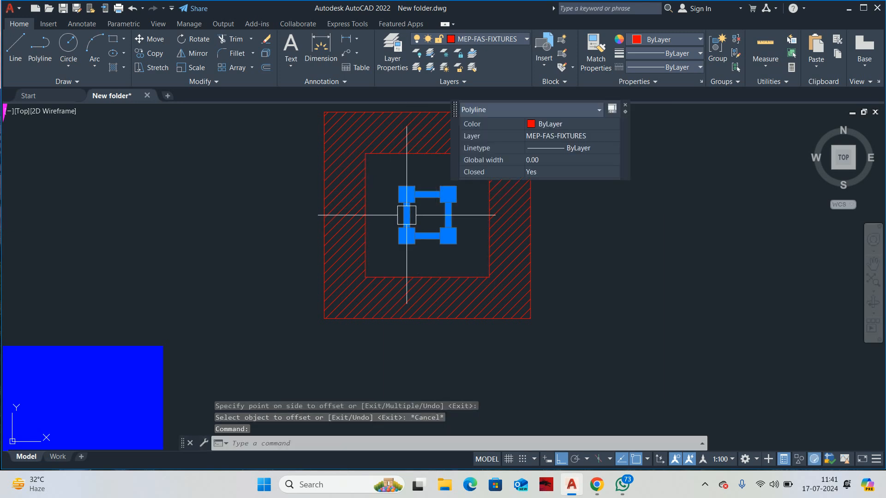
{"action": "key", "text": "Escape"}
Step: Offset the smallest square outward by 10 and delete the smallest square itself
{"action": "type", "text": "o"}
{"action": "key", "text": "Return"}
{"action": "type", "text": "10"}
{"action": "key", "text": "Return"}
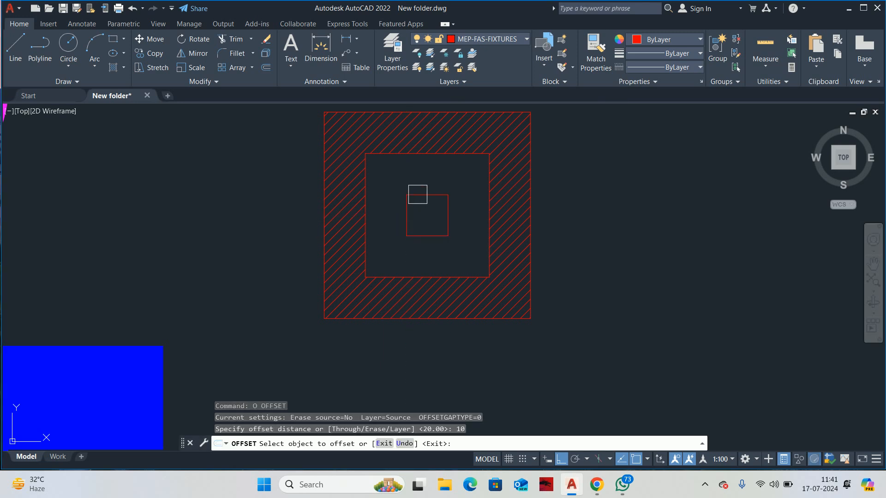
{"action": "left_click", "coordinate": [418, 194]}
{"action": "left_click", "coordinate": [427, 192]}
{"action": "key", "text": "Return"}
{"action": "left_click", "coordinate": [407, 194]}
{"action": "key", "text": "Delete"}
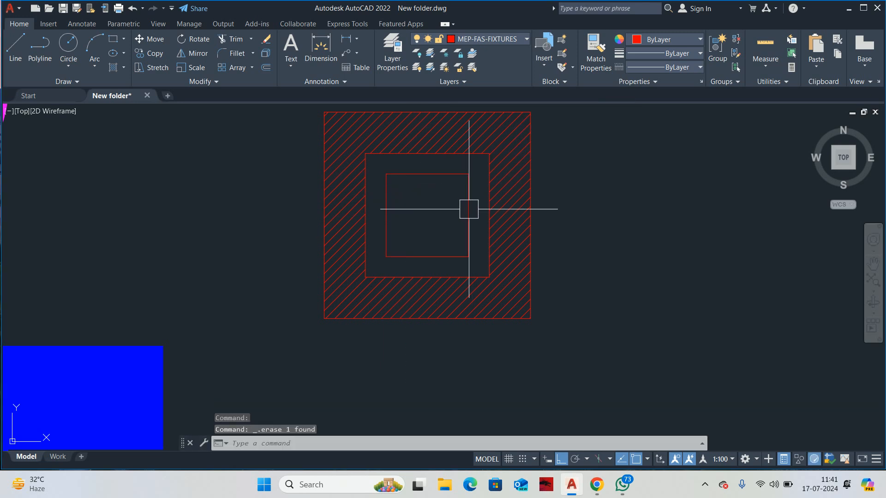
Step: Delete the larger inner square that bounds the hatch's opening
{"action": "left_click", "coordinate": [460, 166]}
{"action": "key", "text": "Escape"}
{"action": "scroll", "coordinate": [432, 158], "scroll_direction": "up", "scroll_amount": 1}
{"action": "left_click", "coordinate": [432, 158]}
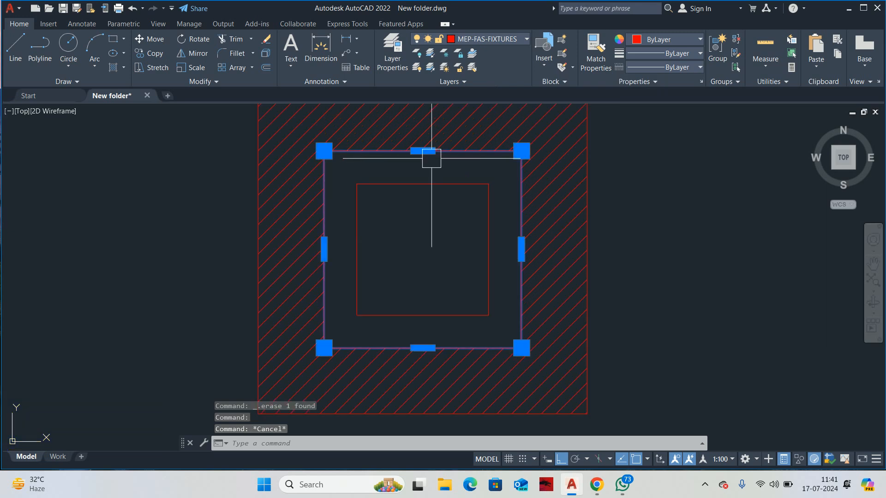
{"action": "scroll", "coordinate": [432, 166], "scroll_direction": "down", "scroll_amount": 1}
{"action": "scroll", "coordinate": [436, 174], "scroll_direction": "down", "scroll_amount": 1}
{"action": "key", "text": "Delete"}
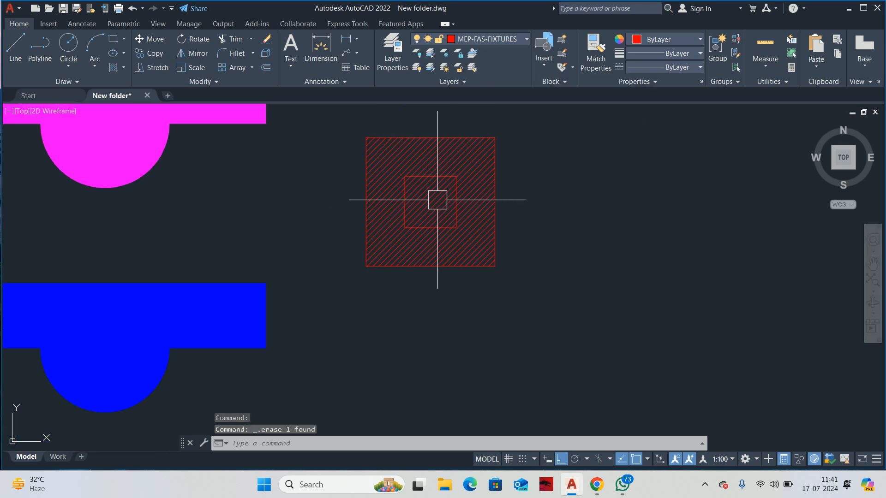
Step: Edit the red hatch to add the remaining small inner square as a boundary, keeping the centre open
{"action": "type", "text": "HE"}
{"action": "key", "text": "Return"}
{"action": "left_click", "coordinate": [488, 213]}
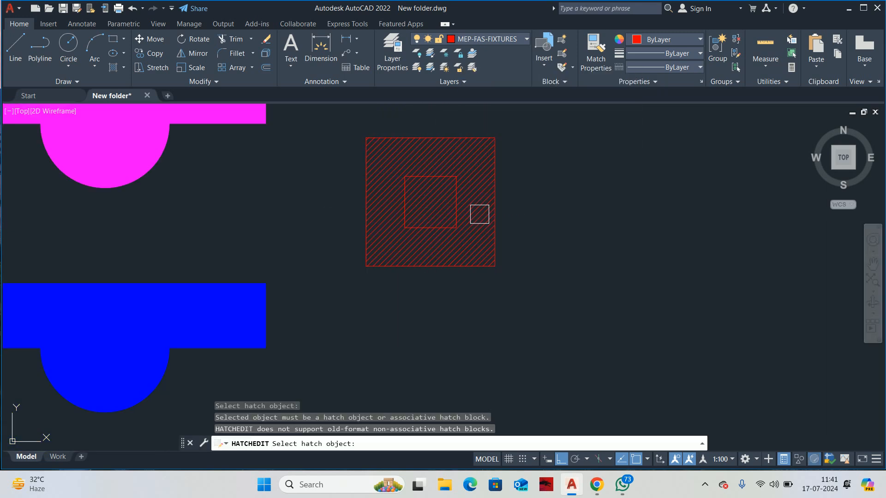
{"action": "left_click", "coordinate": [480, 214]}
{"action": "left_click", "coordinate": [442, 98]}
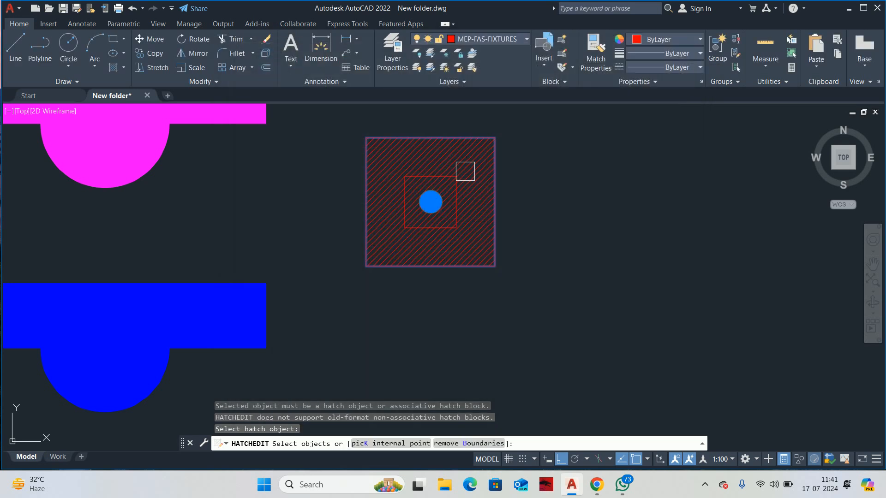
{"action": "scroll", "coordinate": [465, 175], "scroll_direction": "up", "scroll_amount": 4}
{"action": "left_click", "coordinate": [424, 201]}
{"action": "key", "text": "Return"}
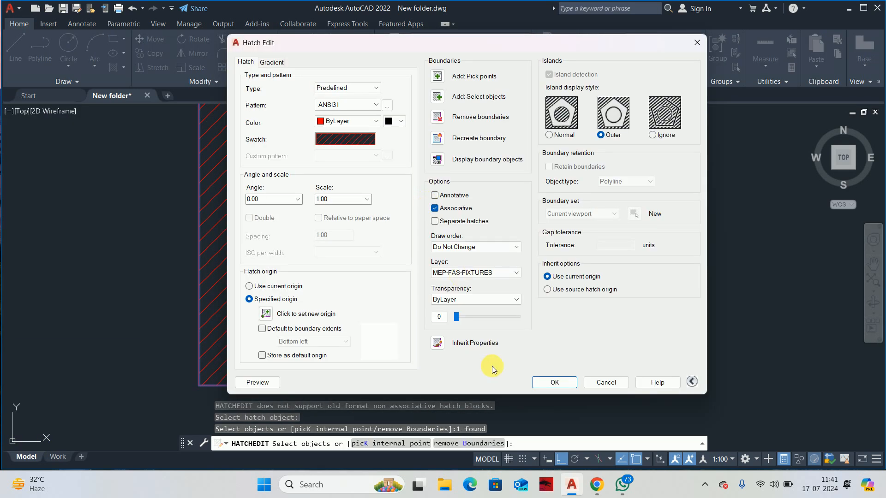
{"action": "left_click", "coordinate": [553, 382]}
{"action": "key", "text": "Escape"}
Step: Define the magenta symbol as a smoke detector block with its base point at the semicircle's centre
{"action": "scroll", "coordinate": [475, 272], "scroll_direction": "down", "scroll_amount": 5}
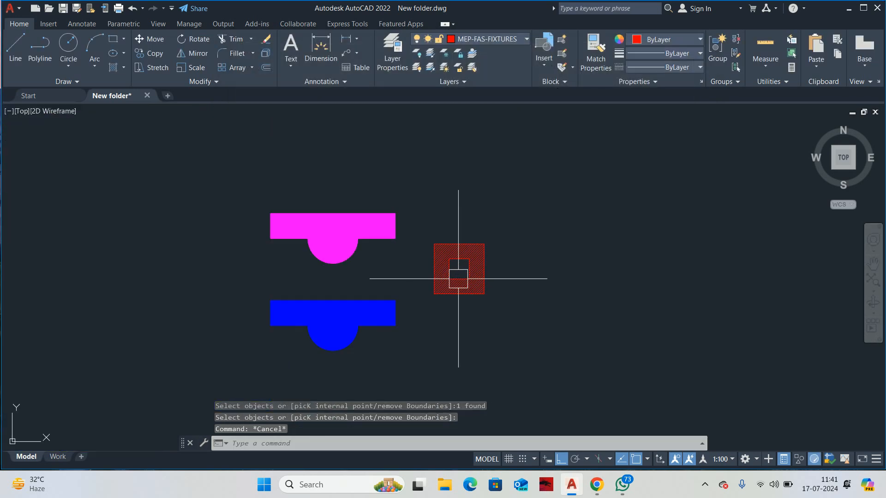
{"action": "middle_click_drag", "start_coordinate": [456, 280], "coordinate": [484, 231]}
{"action": "key", "text": "Escape"}
{"action": "scroll", "coordinate": [480, 235], "scroll_direction": "down", "scroll_amount": 3}
{"action": "scroll", "coordinate": [475, 241], "scroll_direction": "up", "scroll_amount": 3}
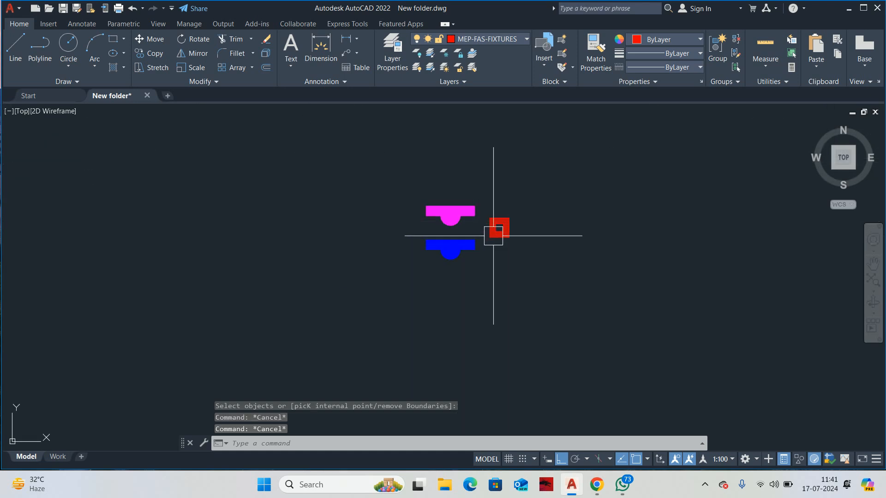
{"action": "scroll", "coordinate": [452, 223], "scroll_direction": "up", "scroll_amount": 2}
{"action": "type", "text": "B"}
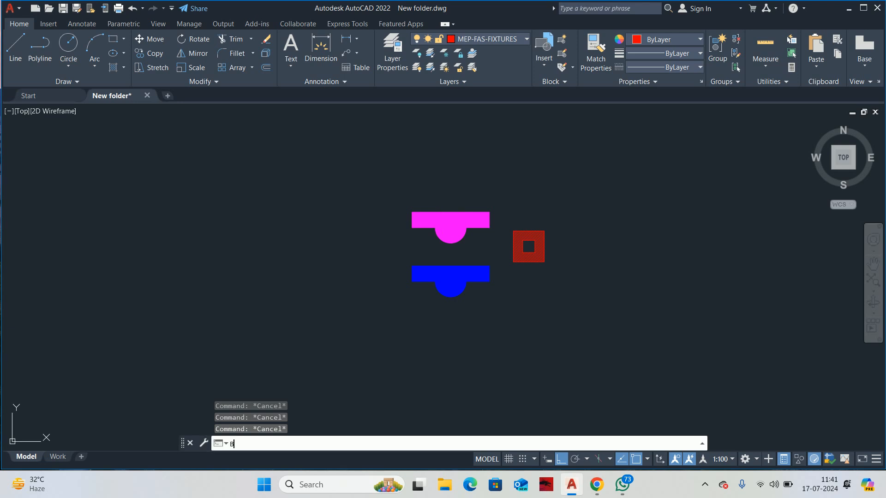
{"action": "key", "text": "Return"}
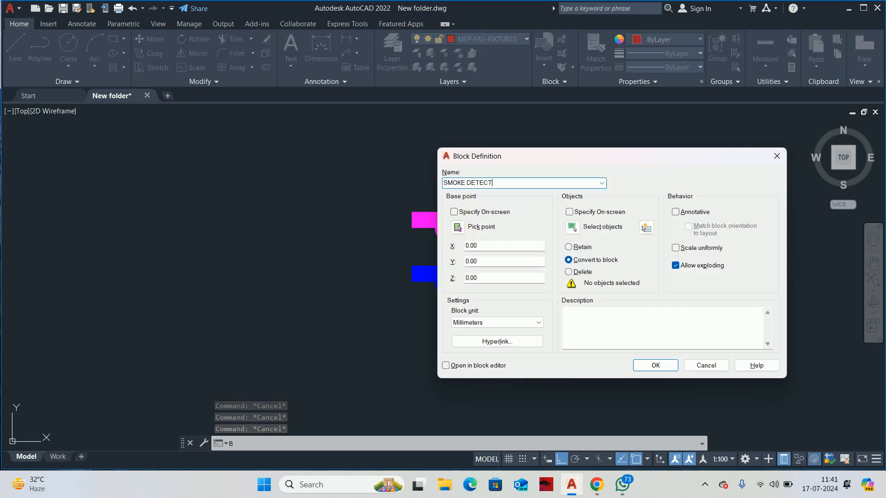
{"action": "left_click", "coordinate": [571, 227]}
{"action": "scroll", "coordinate": [348, 213], "scroll_direction": "up", "scroll_amount": 2}
{"action": "left_click", "coordinate": [588, 269]}
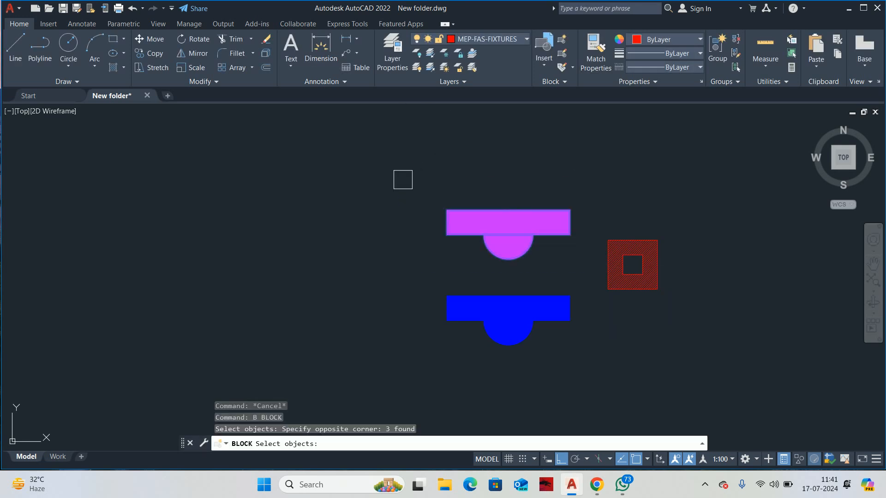
{"action": "key", "text": "Return"}
{"action": "left_click", "coordinate": [462, 228]}
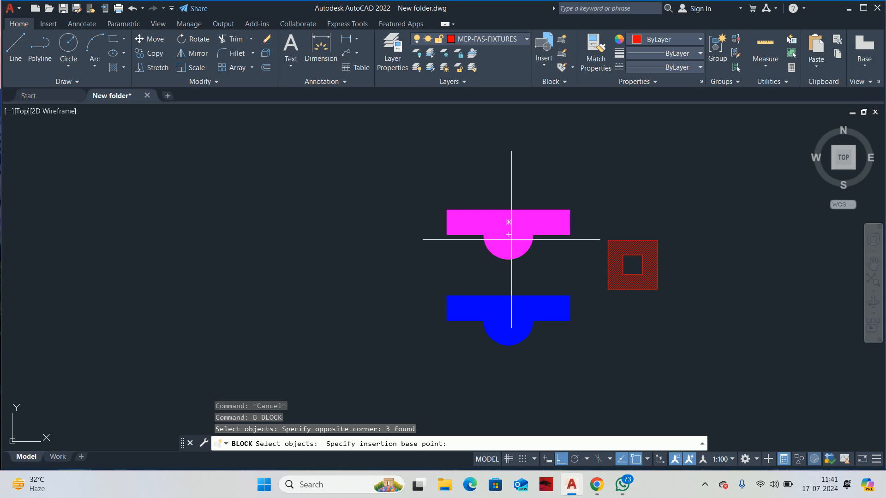
{"action": "left_click", "coordinate": [503, 236]}
{"action": "left_click", "coordinate": [653, 365]}
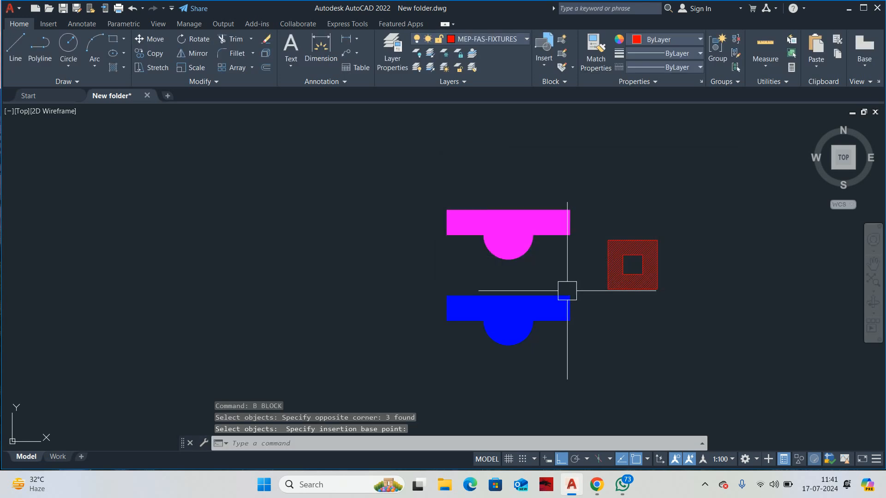
Step: Define the blue symbol as a block named HEAT DETECTOR with its base point at the semicircle's centre
{"action": "type", "text": "B"}
{"action": "key", "text": "Return"}
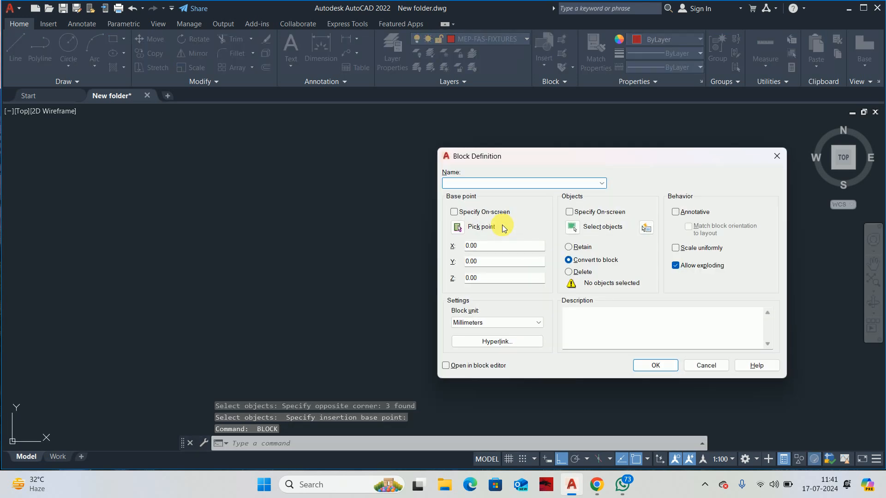
{"action": "type", "text": "HEAT DETECTOR"}
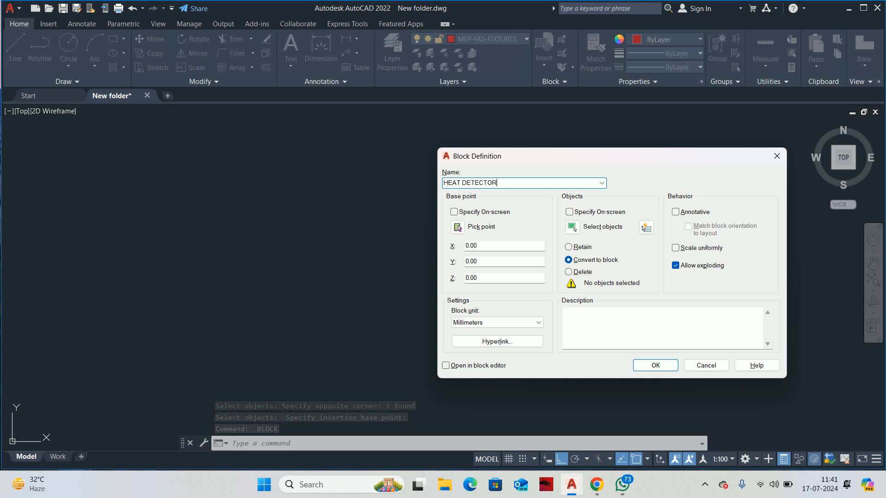
{"action": "left_click", "coordinate": [576, 229]}
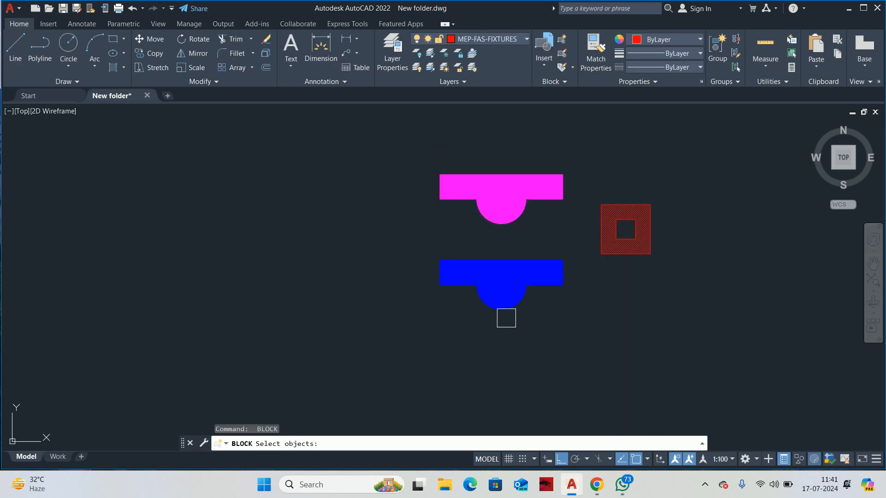
{"action": "left_click", "coordinate": [425, 264]}
{"action": "key", "text": "Return"}
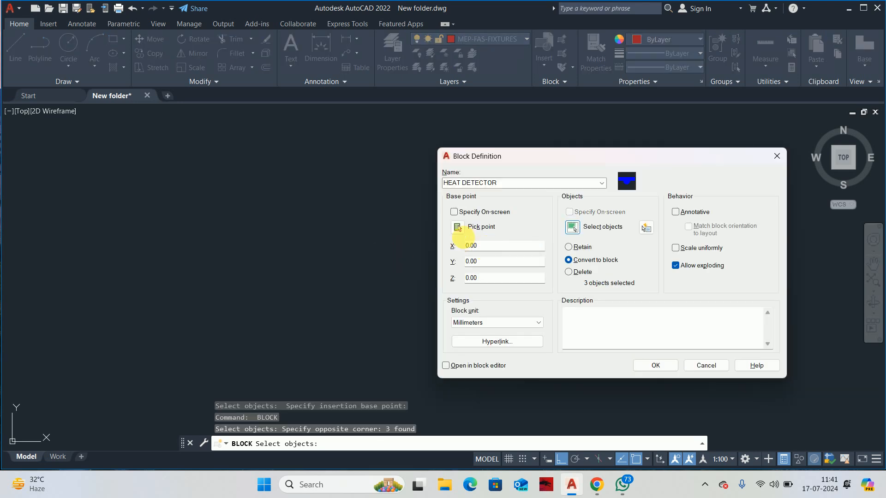
{"action": "left_click", "coordinate": [457, 227]}
{"action": "left_click", "coordinate": [490, 283]}
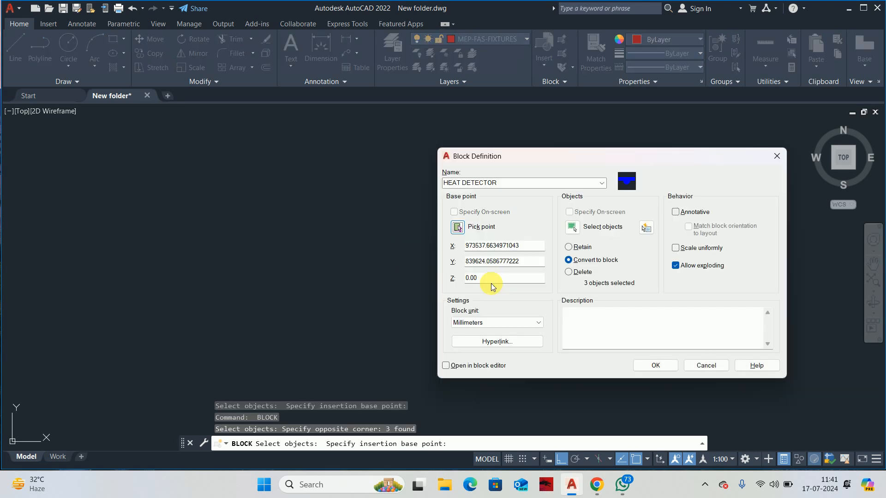
{"action": "left_click", "coordinate": [458, 227]}
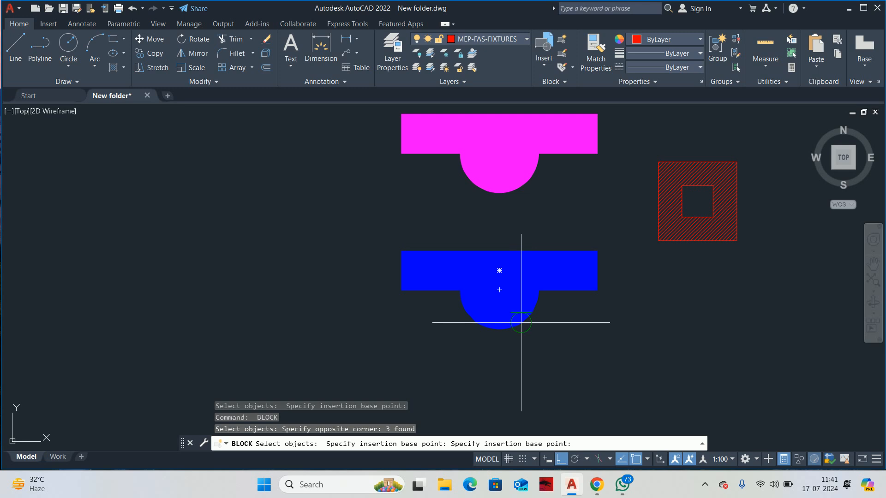
{"action": "left_click", "coordinate": [499, 264]}
{"action": "left_click", "coordinate": [649, 366]}
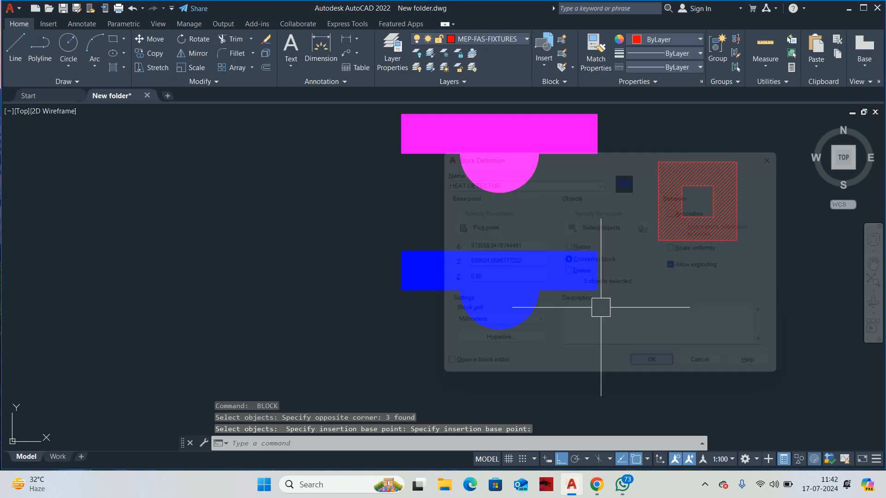
Step: Define the red hatched square symbol as a block named RESPONCE INDICATOR with its base point in the middle of the square
{"action": "key", "text": "Return"}
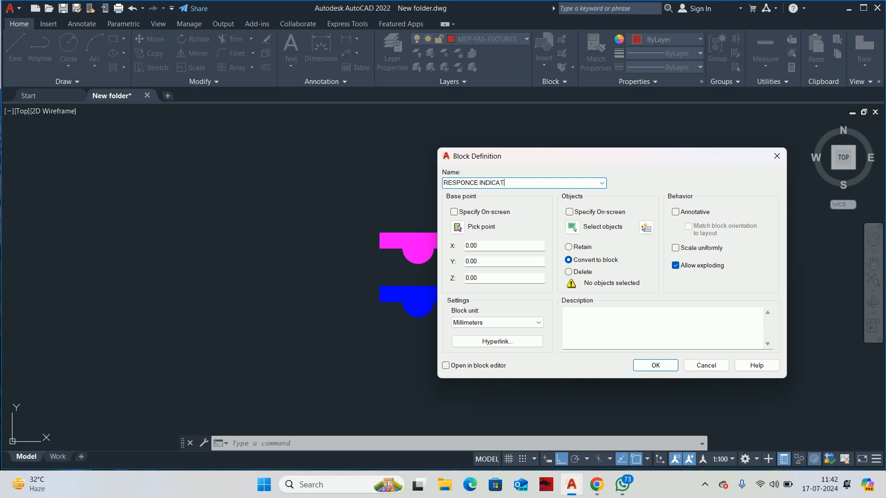
{"action": "left_click", "coordinate": [572, 227]}
{"action": "left_click", "coordinate": [629, 310]}
{"action": "left_click", "coordinate": [483, 245]}
{"action": "key", "text": "Return"}
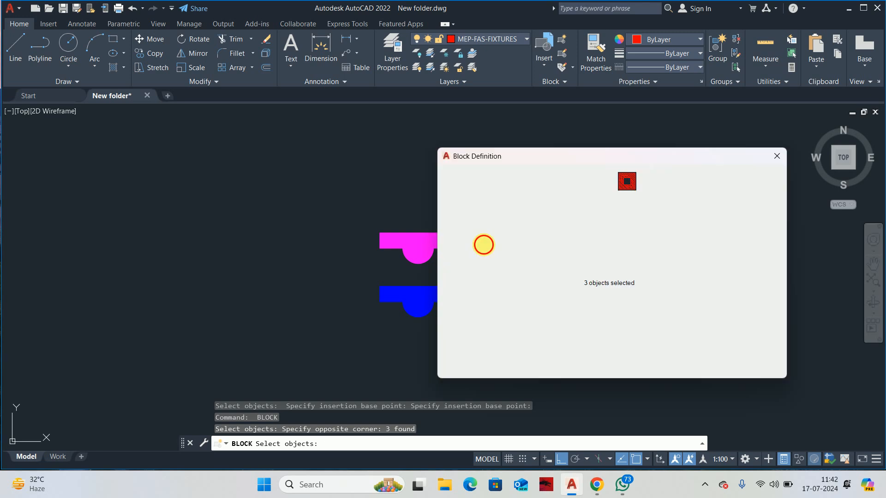
{"action": "left_click", "coordinate": [457, 227]}
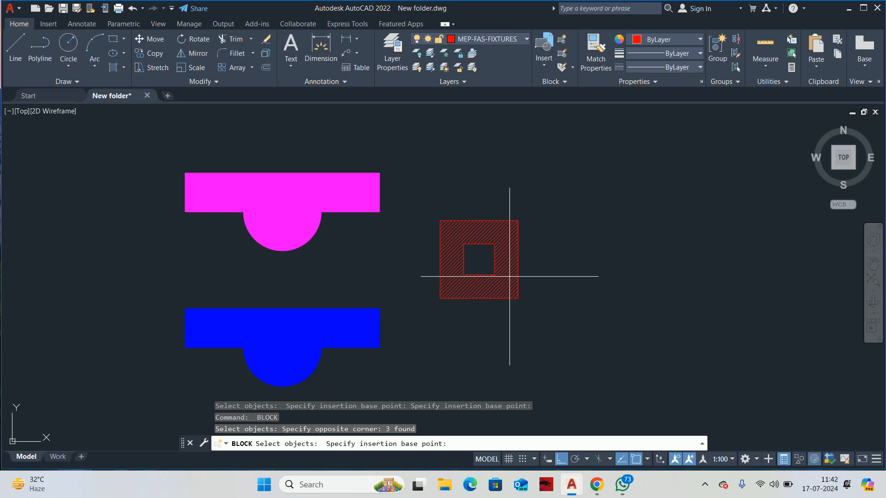
{"action": "left_click", "coordinate": [487, 261]}
{"action": "left_click", "coordinate": [655, 366]}
Step: Group the smoke detector, heat detector and response indicator blocks into one unnamed group
{"action": "scroll", "coordinate": [540, 273], "scroll_direction": "down", "scroll_amount": 8}
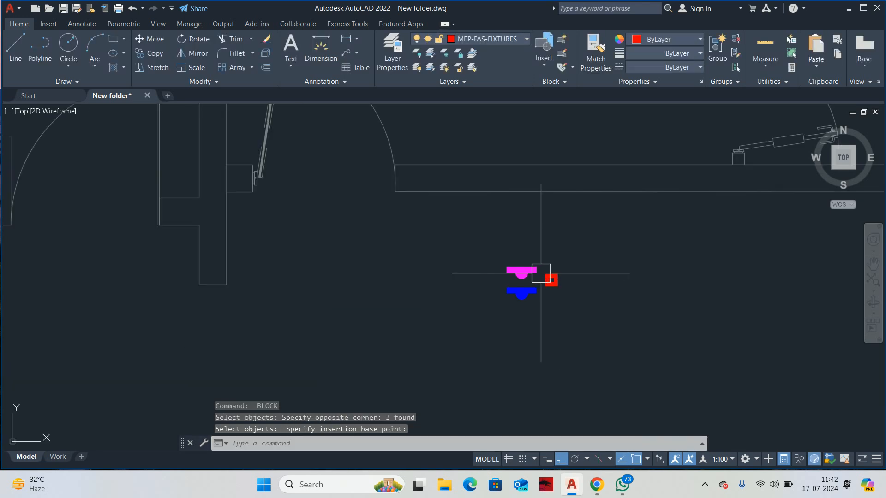
{"action": "type", "text": "GRO"}
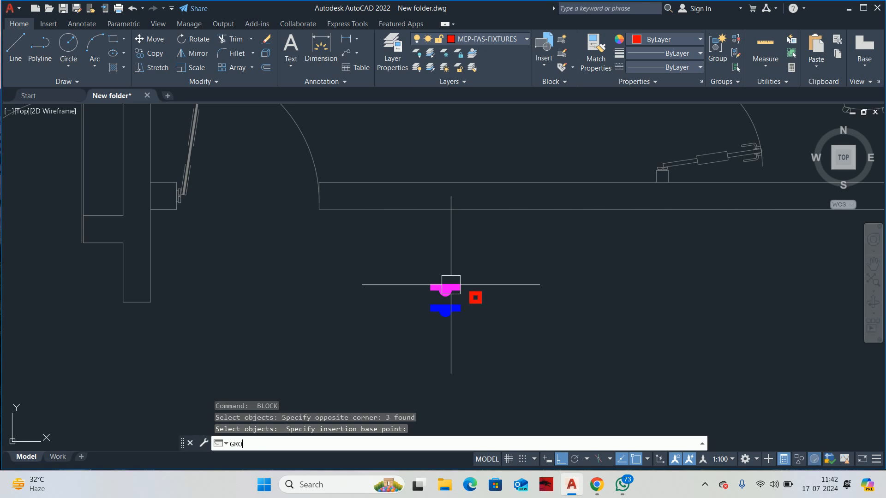
{"action": "key", "text": "Return"}
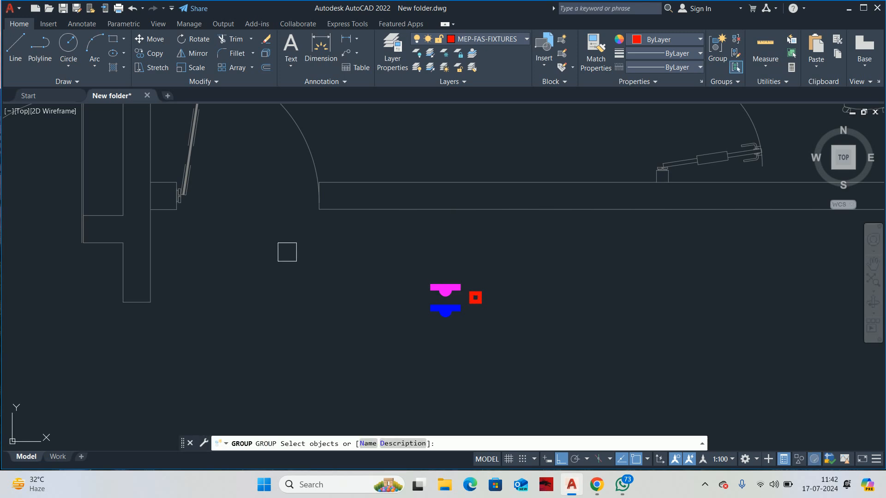
{"action": "left_click", "coordinate": [340, 263]}
{"action": "left_click", "coordinate": [531, 341]}
{"action": "key", "text": "Return"}
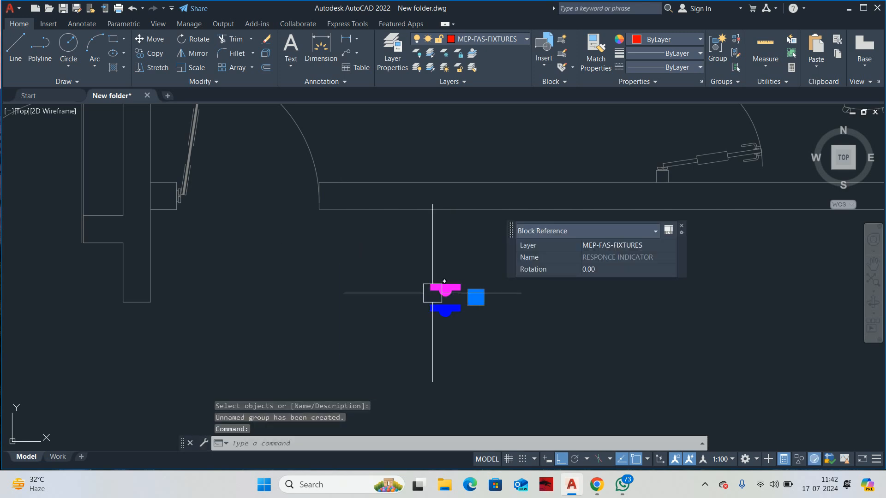
{"action": "key", "text": "Escape"}
{"action": "key", "text": "Escape"}
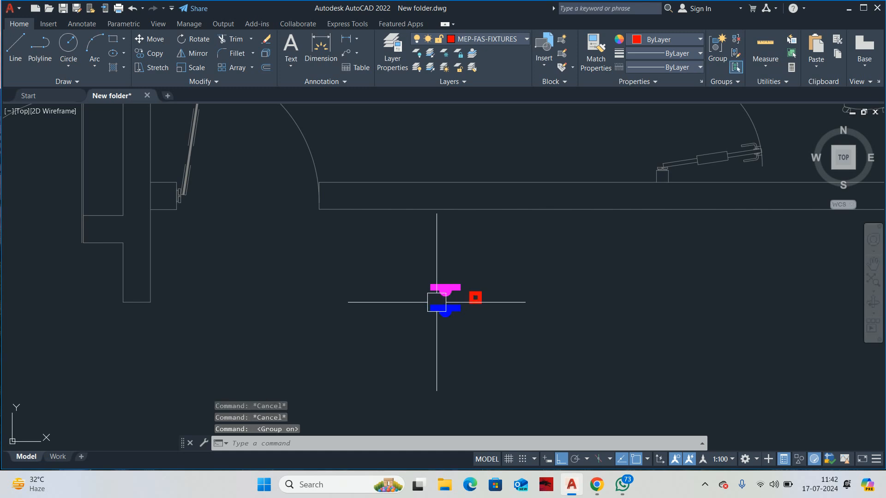
{"action": "key", "text": "Escape"}
{"action": "key", "text": "Escape"}
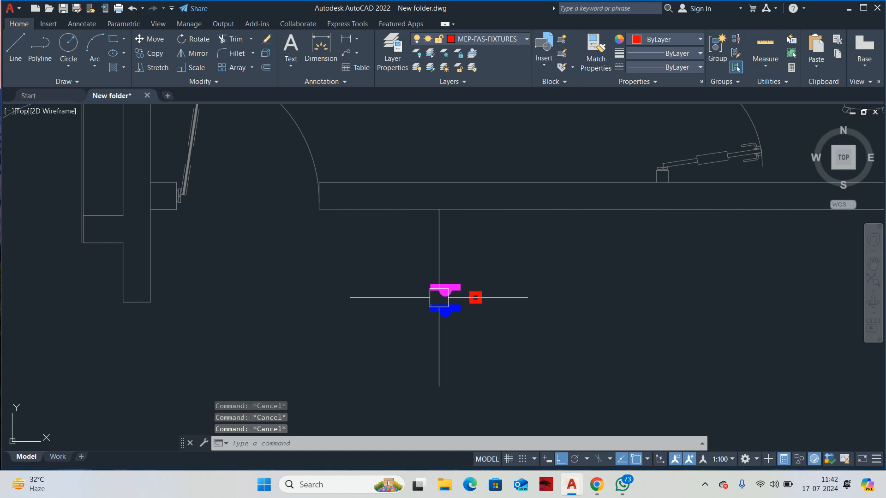
Step: Copy the symbol group into the Security/Entrance room, placing it midway between the lower wall near the door and the upper end of the meeting-room partition
{"action": "type", "text": "co"}
{"action": "key", "text": "Return"}
{"action": "left_click", "coordinate": [442, 299]}
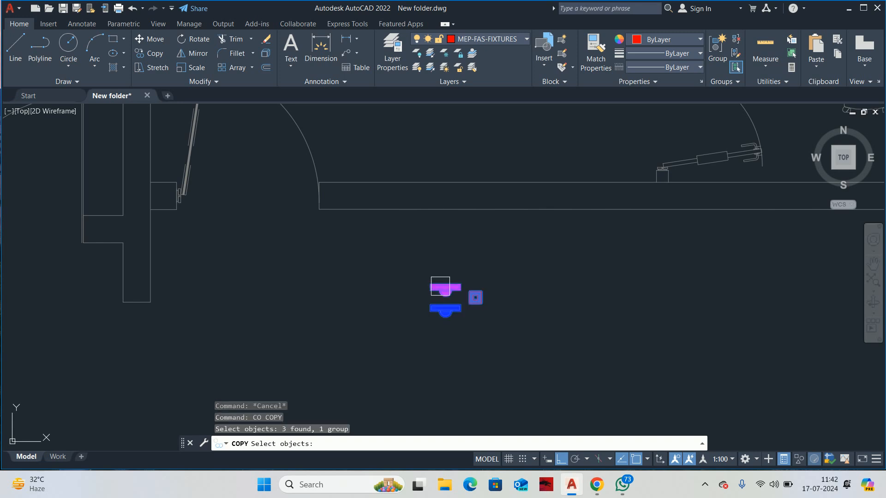
{"action": "key", "text": "Return"}
{"action": "scroll", "coordinate": [446, 304], "scroll_direction": "up", "scroll_amount": 2}
{"action": "left_click", "coordinate": [445, 298]}
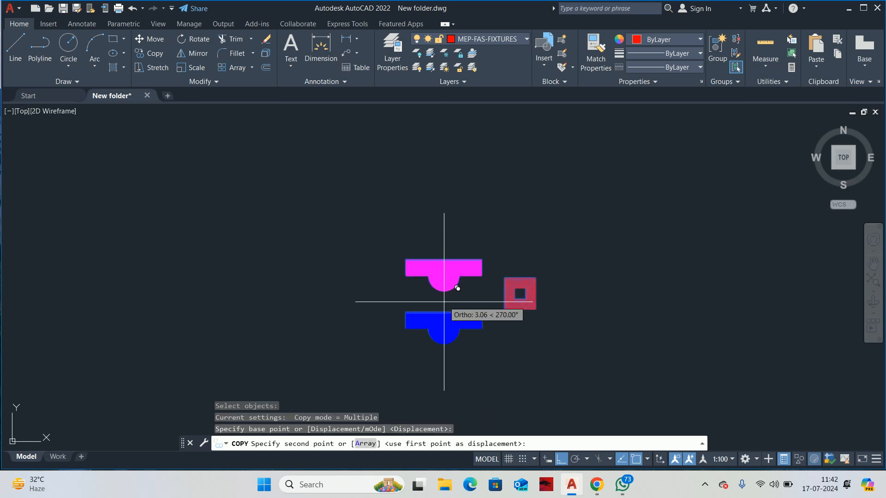
{"action": "scroll", "coordinate": [462, 323], "scroll_direction": "down", "scroll_amount": 4}
{"action": "scroll", "coordinate": [466, 342], "scroll_direction": "up", "scroll_amount": 4}
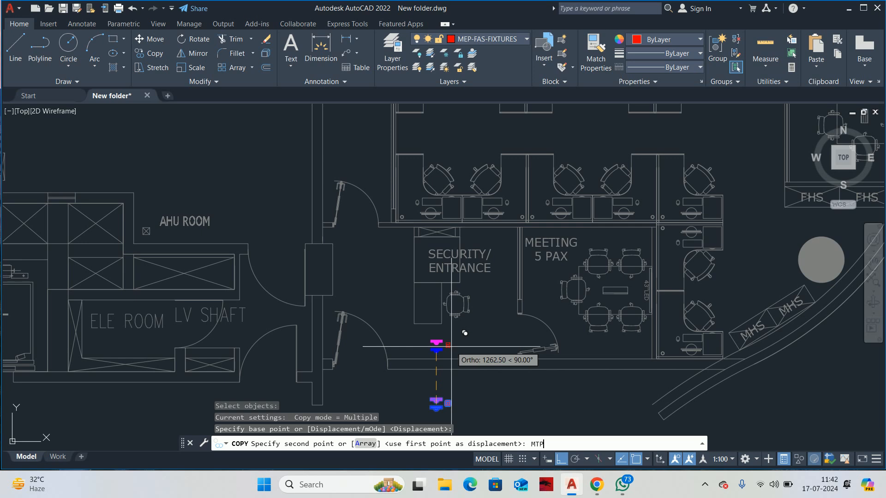
{"action": "key", "text": "Return"}
{"action": "scroll", "coordinate": [320, 357], "scroll_direction": "up", "scroll_amount": 4}
{"action": "left_click", "coordinate": [337, 367]}
{"action": "scroll", "coordinate": [477, 317], "scroll_direction": "down", "scroll_amount": 2}
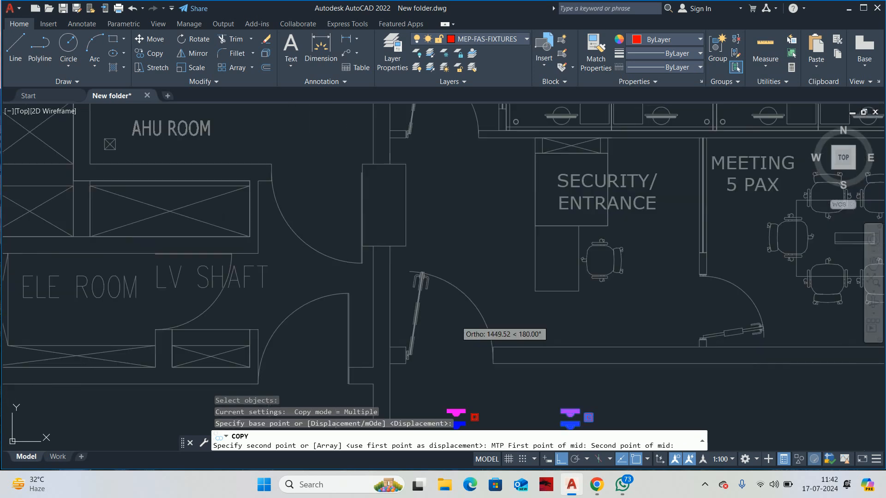
{"action": "scroll", "coordinate": [342, 416], "scroll_direction": "down", "scroll_amount": 2}
{"action": "scroll", "coordinate": [574, 258], "scroll_direction": "up", "scroll_amount": 4}
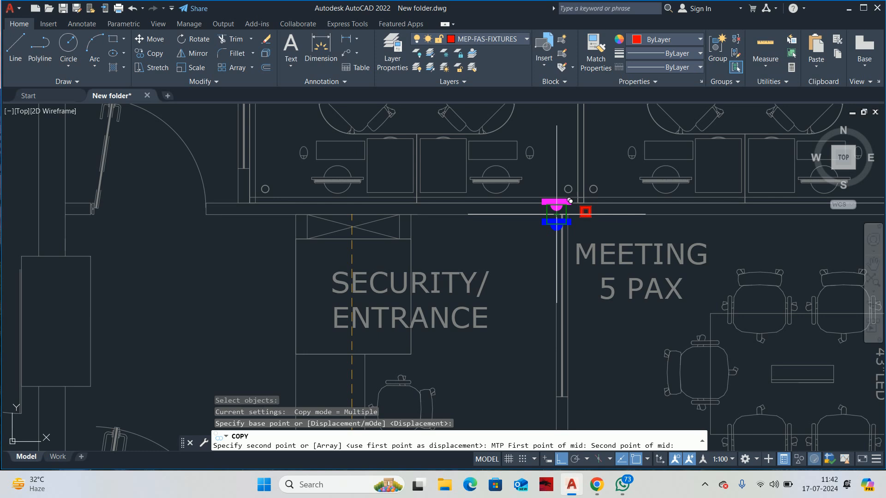
{"action": "left_click", "coordinate": [556, 214]}
{"action": "key", "text": "Escape"}
{"action": "key", "text": "Escape"}
{"action": "scroll", "coordinate": [472, 290], "scroll_direction": "down", "scroll_amount": 4}
{"action": "middle_click_drag", "start_coordinate": [471, 286], "coordinate": [476, 231]}
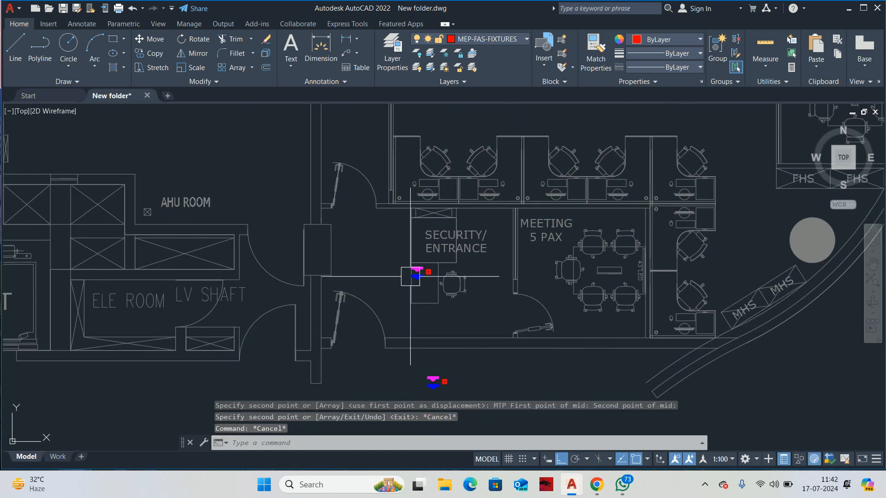
{"action": "key", "text": "Escape"}
{"action": "key", "text": "Escape"}
{"action": "middle_click_drag", "start_coordinate": [433, 287], "coordinate": [400, 290]}
{"action": "type", "text": "co"}
{"action": "key", "text": "Return"}
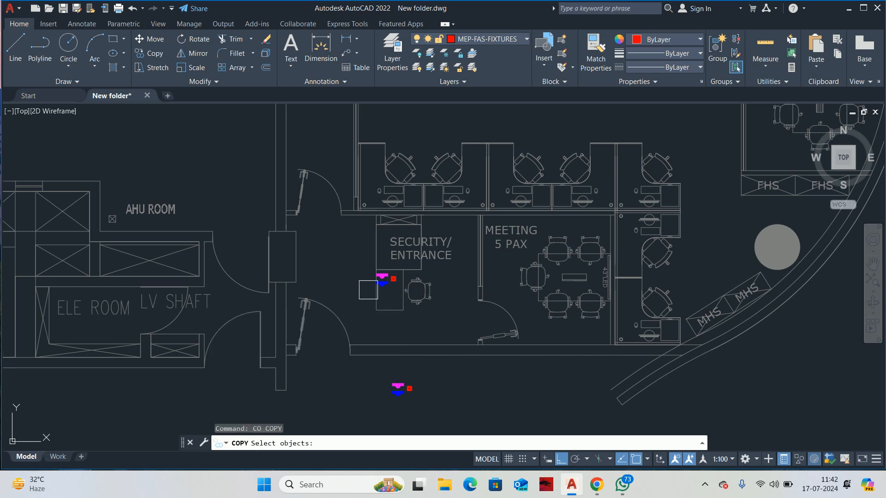
{"action": "scroll", "coordinate": [396, 279], "scroll_direction": "up", "scroll_amount": 4}
{"action": "left_click", "coordinate": [395, 273]}
{"action": "scroll", "coordinate": [401, 276], "scroll_direction": "down", "scroll_amount": 6}
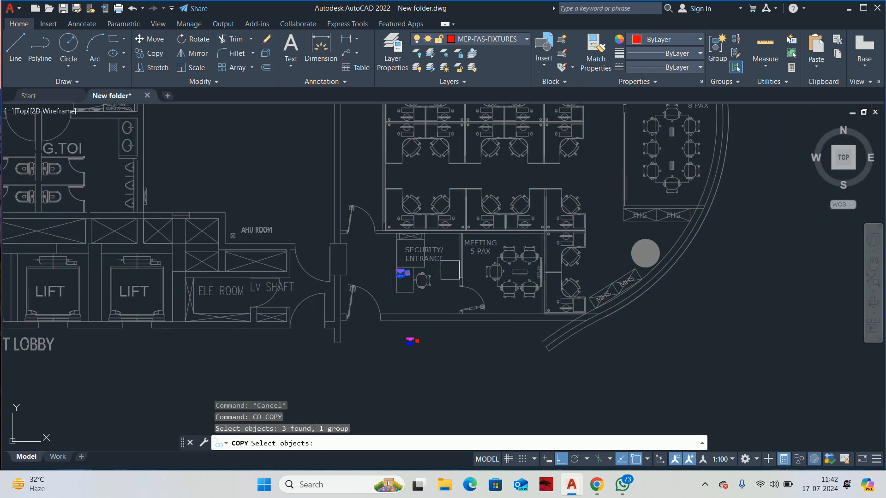
{"action": "scroll", "coordinate": [401, 272], "scroll_direction": "up", "scroll_amount": 2}
{"action": "key", "text": "Return"}
{"action": "scroll", "coordinate": [402, 272], "scroll_direction": "up", "scroll_amount": 4}
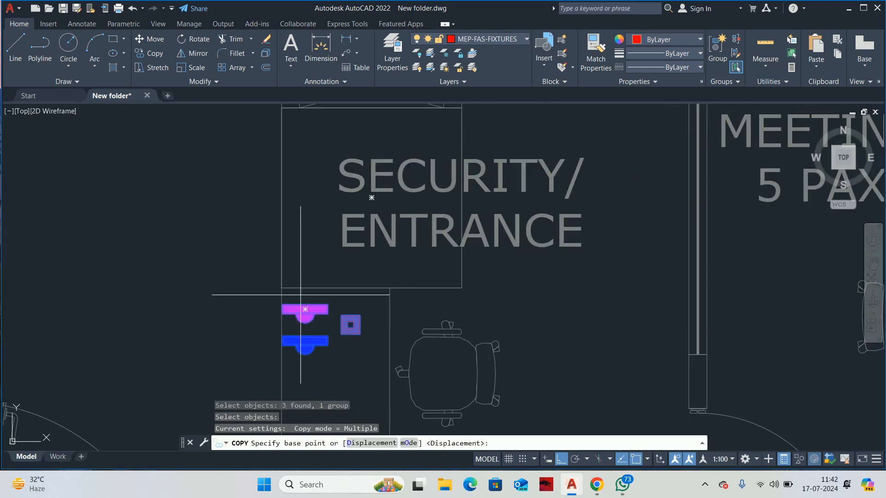
{"action": "scroll", "coordinate": [301, 305], "scroll_direction": "up", "scroll_amount": 4}
{"action": "left_click", "coordinate": [303, 314]}
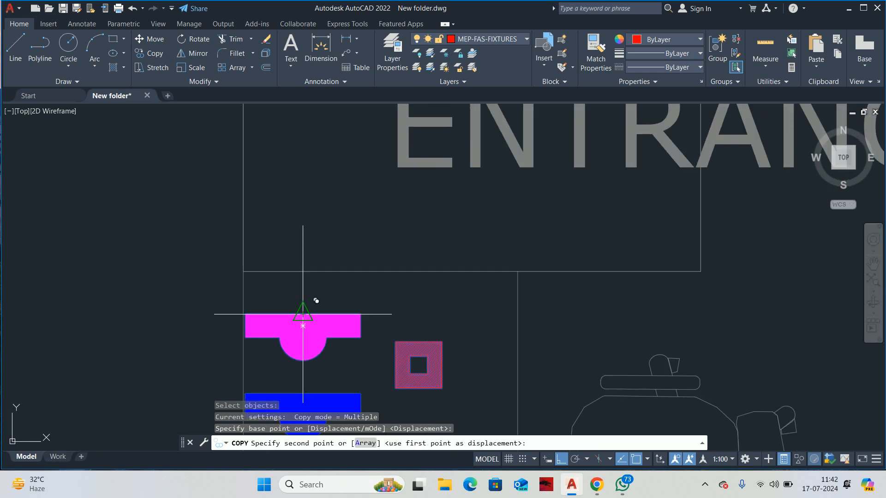
{"action": "scroll", "coordinate": [515, 308], "scroll_direction": "down", "scroll_amount": 6}
{"action": "middle_click_drag", "start_coordinate": [561, 306], "coordinate": [226, 306]}
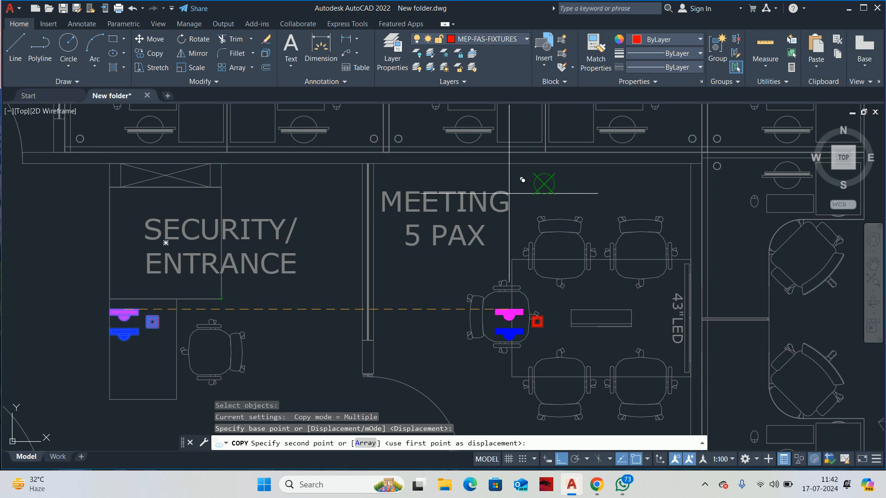
{"action": "type", "text": "M"}
{"action": "key", "text": "Escape"}
{"action": "key", "text": "Escape"}
{"action": "key", "text": "Escape"}
Step: Copy the Security/Entrance symbol group horizontally onto the Meeting 5 Pax partition's room-side face, using a base point between the magenta and blue symbols
{"action": "middle_click_drag", "start_coordinate": [287, 303], "coordinate": [354, 288]}
{"action": "type", "text": "CO"}
{"action": "key", "text": "space"}
{"action": "left_click", "coordinate": [219, 307]}
{"action": "key", "text": "Return"}
{"action": "scroll", "coordinate": [185, 309], "scroll_direction": "up", "scroll_amount": 4}
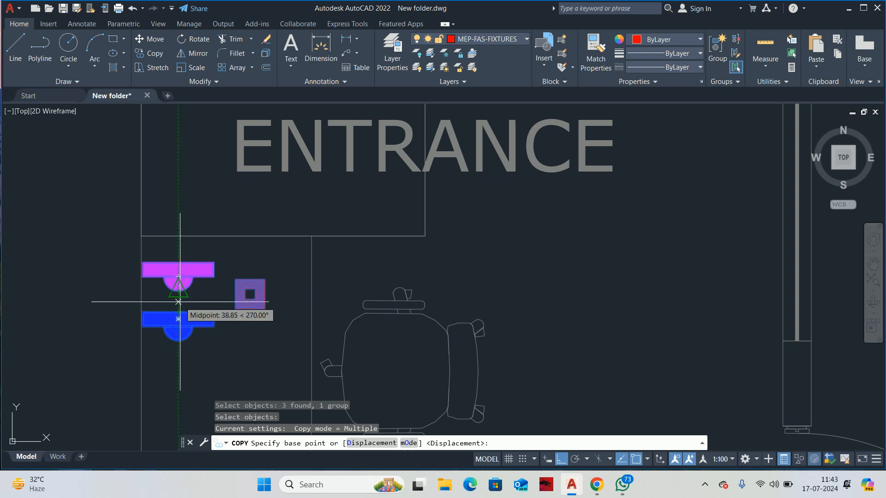
{"action": "left_click", "coordinate": [178, 302]}
{"action": "scroll", "coordinate": [445, 296], "scroll_direction": "down", "scroll_amount": 6}
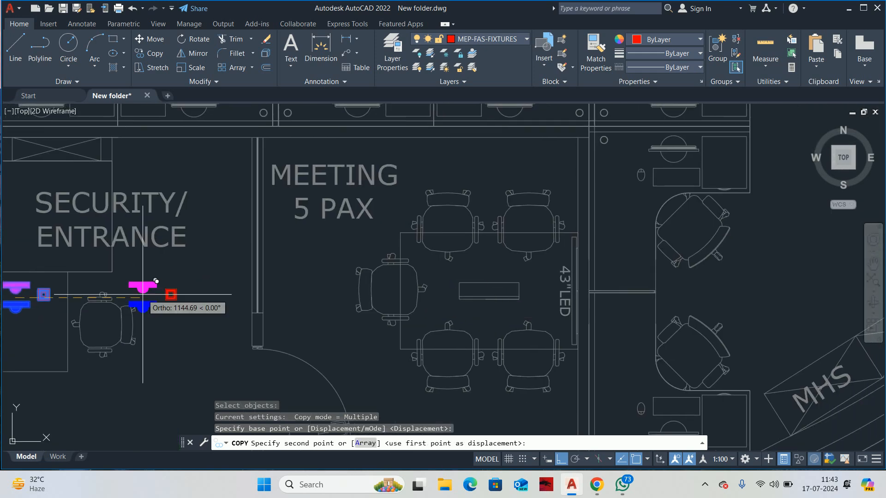
{"action": "middle_click_drag", "start_coordinate": [233, 295], "coordinate": [231, 285]}
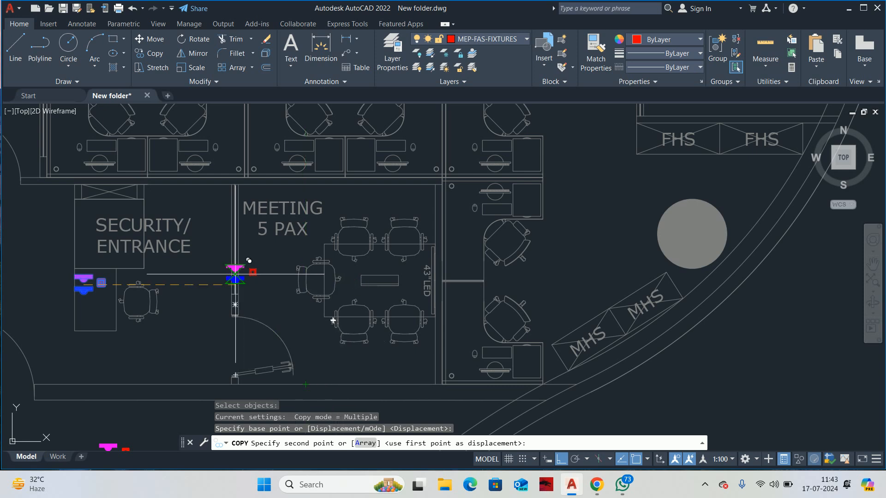
{"action": "scroll", "coordinate": [222, 274], "scroll_direction": "up", "scroll_amount": 5}
{"action": "left_click", "coordinate": [208, 273]}
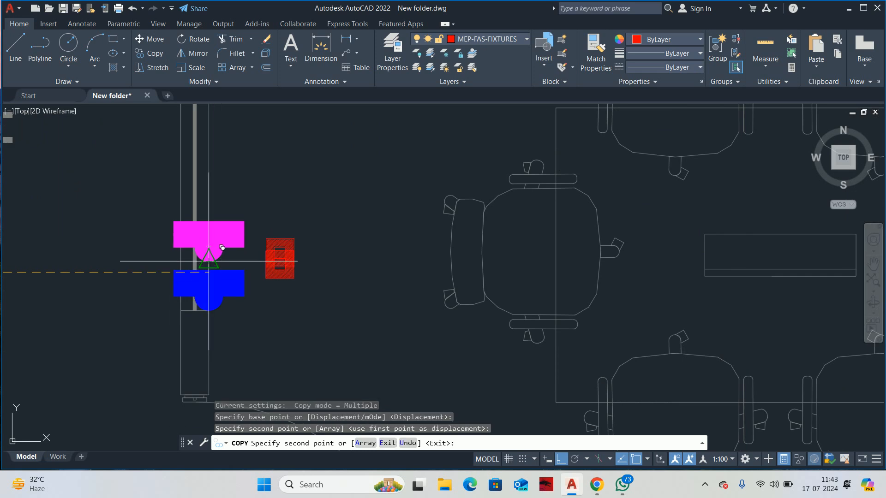
{"action": "key", "text": "Escape"}
{"action": "key", "text": "Escape"}
{"action": "key", "text": "Escape"}
{"action": "scroll", "coordinate": [301, 299], "scroll_direction": "down", "scroll_amount": 5}
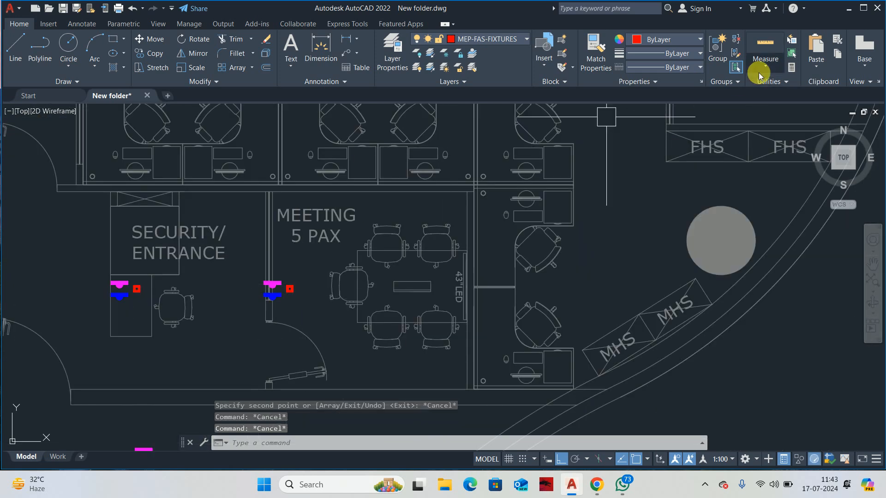
Step: Measure the Meeting 5 Pax room's width and move its symbol group 1500 horizontally from the partition into the room
{"action": "left_click", "coordinate": [764, 44]}
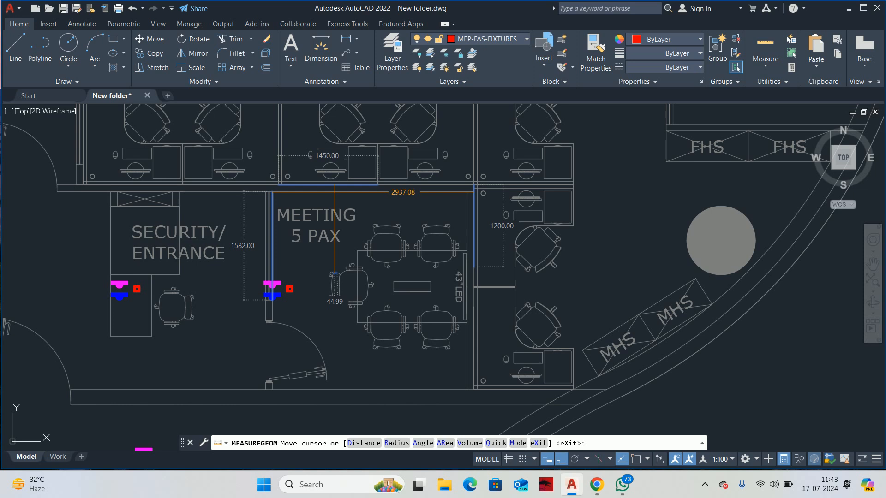
{"action": "key", "text": "Escape"}
{"action": "type", "text": "m"}
{"action": "key", "text": "Return"}
{"action": "left_click", "coordinate": [272, 288]}
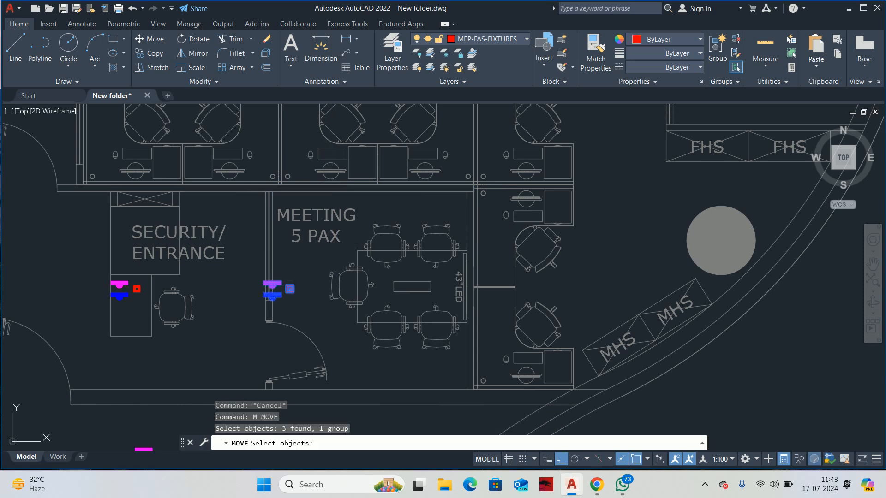
{"action": "key", "text": "Return"}
{"action": "left_click", "coordinate": [295, 329]}
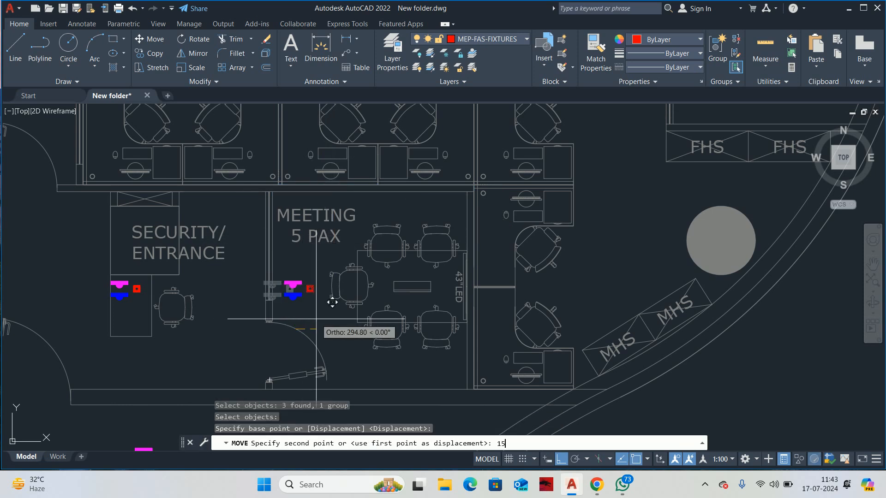
{"action": "key", "text": "Return"}
{"action": "key", "text": "Escape"}
{"action": "key", "text": "Escape"}
{"action": "key", "text": "Escape"}
Step: Measure the distances around the Security/Entrance doors and desk with Quick Measure
{"action": "scroll", "coordinate": [439, 286], "scroll_direction": "down", "scroll_amount": 4}
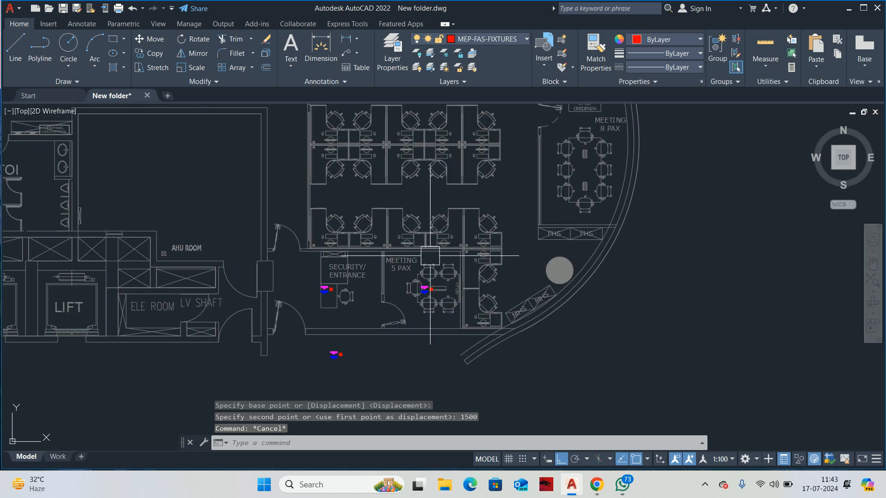
{"action": "scroll", "coordinate": [318, 306], "scroll_direction": "up", "scroll_amount": 5}
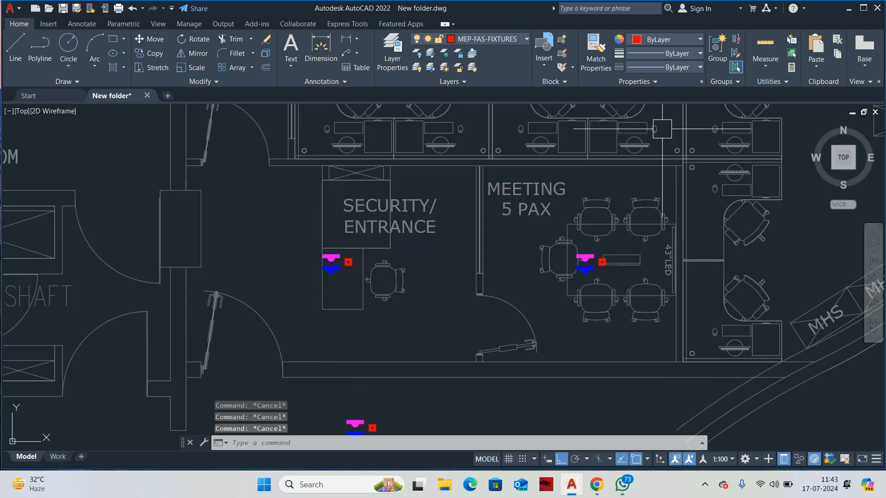
{"action": "left_click", "coordinate": [765, 46]}
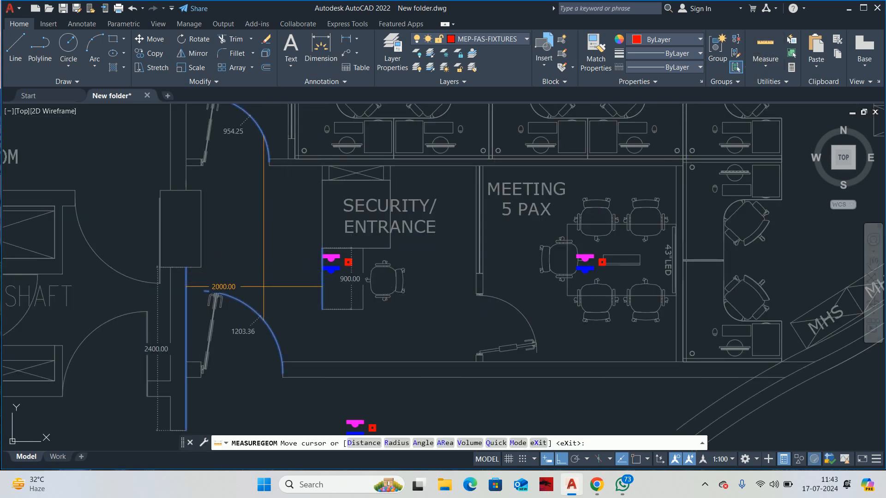
{"action": "key", "text": "Escape"}
{"action": "key", "text": "Escape"}
{"action": "key", "text": "Escape"}
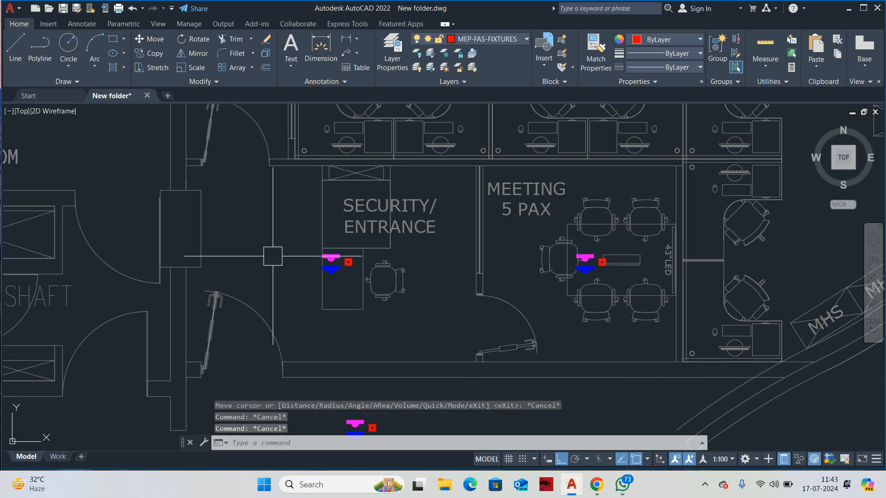
Step: Add a horizontal linear dimension across the Security/Entrance room from the entrance-side wall to the meeting-room partition, placed below the desk
{"action": "key", "text": "Return"}
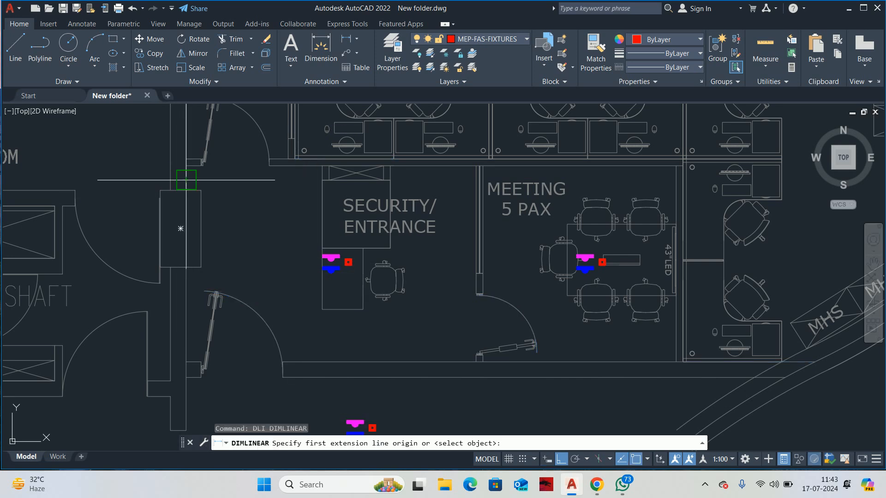
{"action": "left_click", "coordinate": [186, 180]}
{"action": "left_click", "coordinate": [477, 181]}
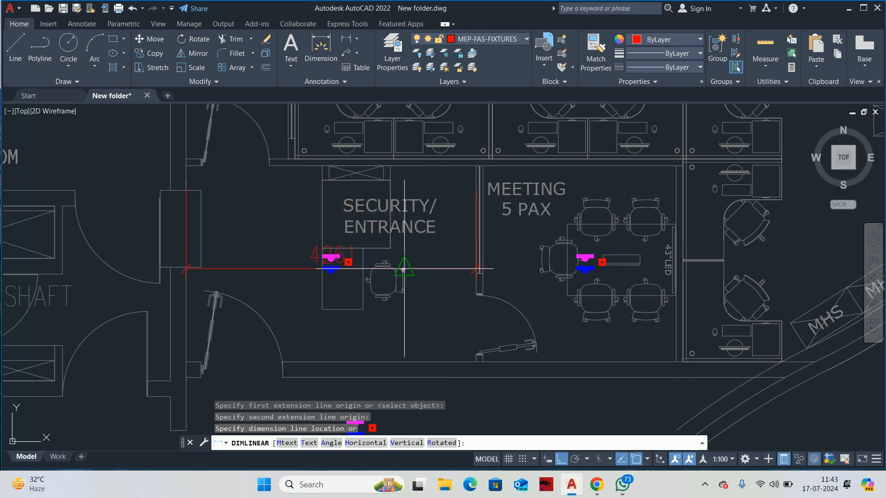
{"action": "left_click", "coordinate": [387, 325]}
{"action": "key", "text": "Escape"}
Step: Measure the horizontal distance from the Security/Entrance symbol group to the meeting-room partition with a linear dimension preview
{"action": "type", "text": "l"}
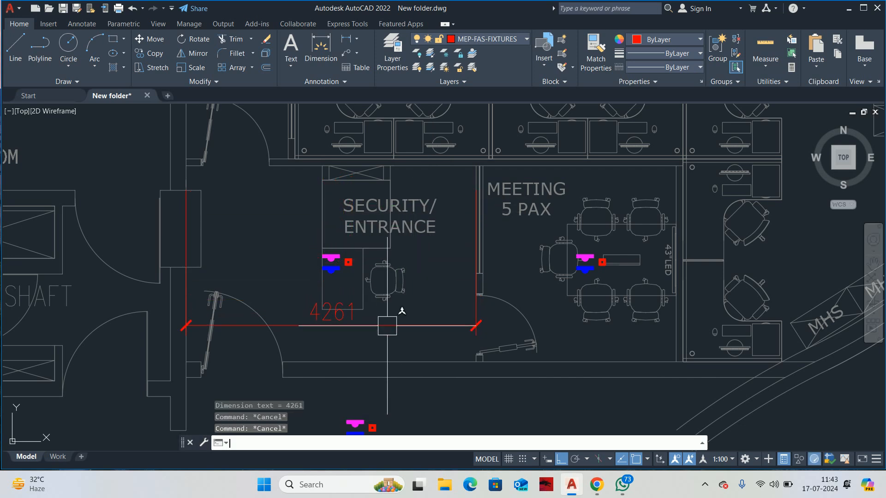
{"action": "key", "text": "Escape"}
{"action": "key", "text": "Escape"}
{"action": "type", "text": "dli"}
{"action": "key", "text": "Return"}
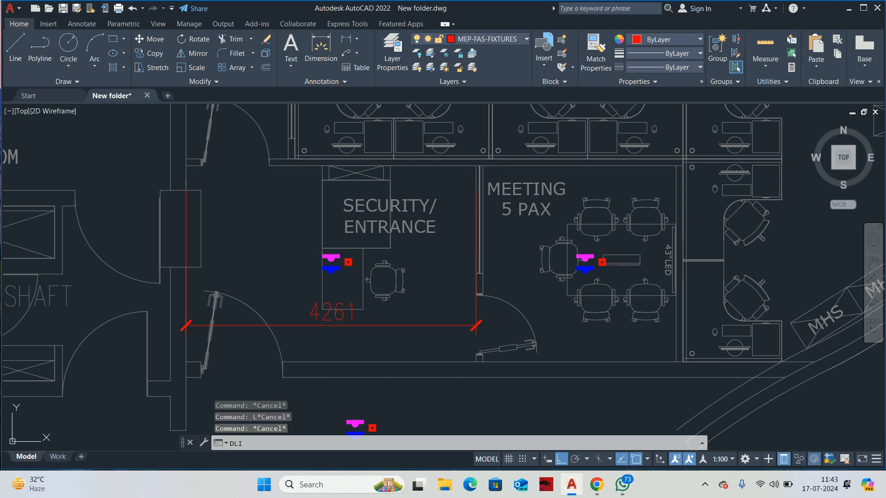
{"action": "scroll", "coordinate": [335, 254], "scroll_direction": "up", "scroll_amount": 4}
{"action": "left_click", "coordinate": [321, 268]}
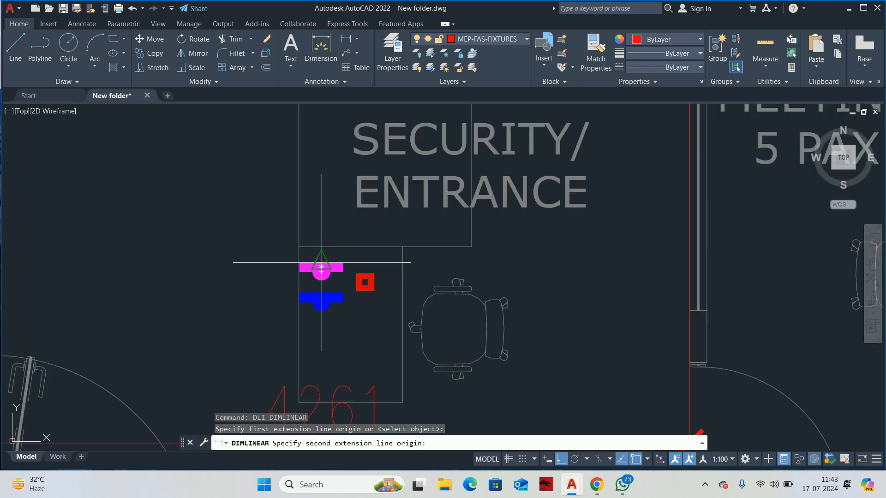
{"action": "left_click", "coordinate": [691, 266]}
{"action": "key", "text": "Escape"}
Step: Erase the Security/Entrance width dimension and the spare symbol group lying below the floor plan
{"action": "scroll", "coordinate": [578, 243], "scroll_direction": "down", "scroll_amount": 8}
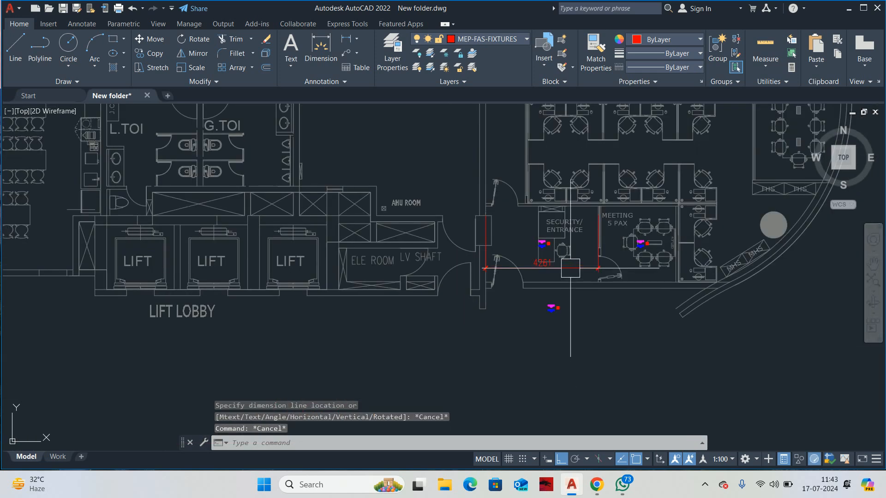
{"action": "left_click", "coordinate": [570, 267]}
{"action": "key", "text": "Delete"}
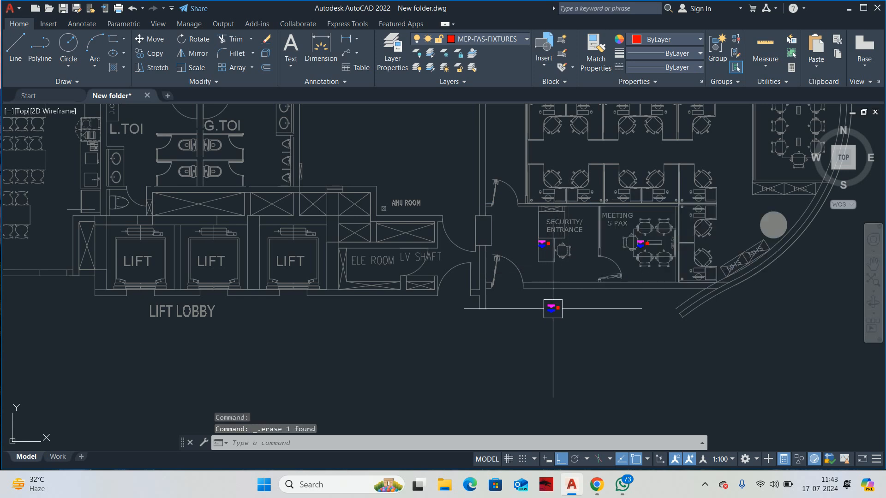
{"action": "middle_click_drag", "start_coordinate": [616, 237], "coordinate": [563, 245]}
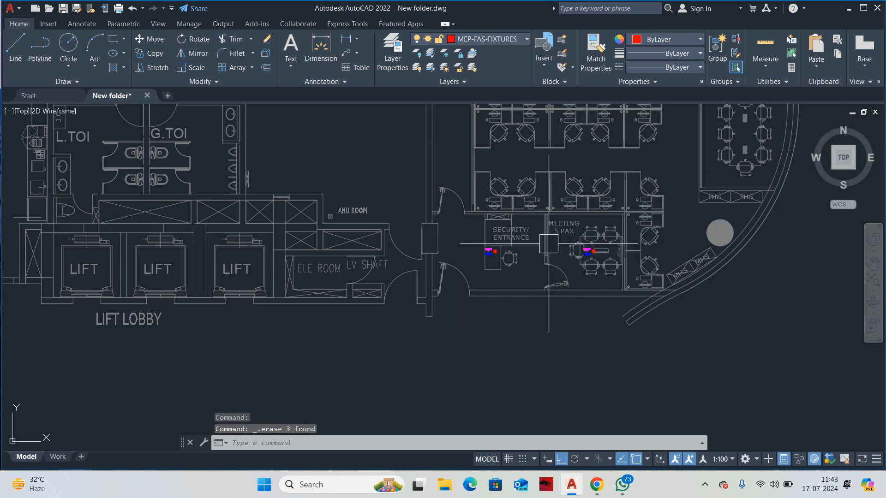
{"action": "scroll", "coordinate": [549, 244], "scroll_direction": "down", "scroll_amount": 3}
{"action": "key", "text": "Escape"}
{"action": "key", "text": "Escape"}
{"action": "key", "text": "Escape"}
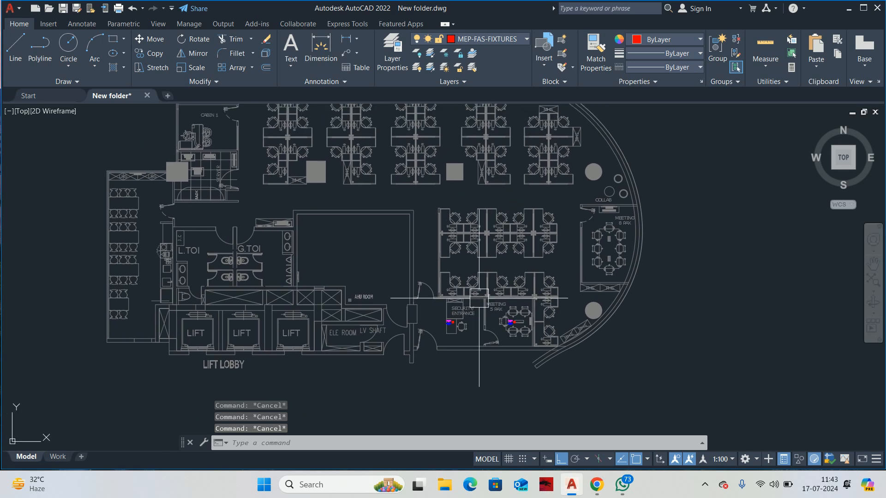
Step: Turn off the FURN NEW PHASE-2 layer by picking a workstation in the open office area
{"action": "scroll", "coordinate": [475, 258], "scroll_direction": "up", "scroll_amount": 2}
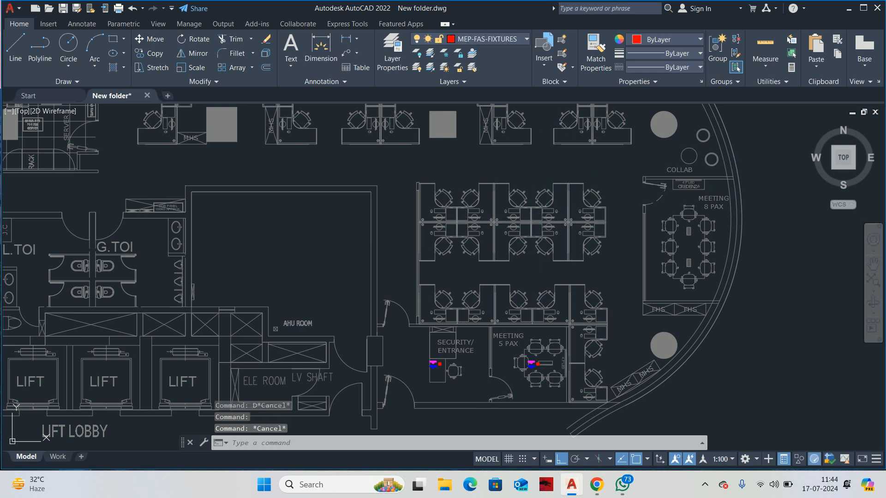
{"action": "key", "text": "BackSpace"}
{"action": "type", "text": "LAYOFF"}
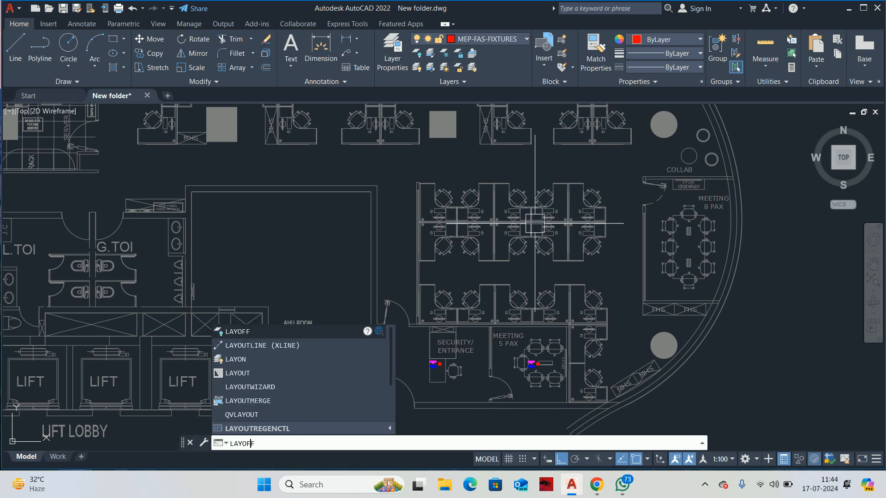
{"action": "key", "text": "Return"}
{"action": "left_click", "coordinate": [556, 243]}
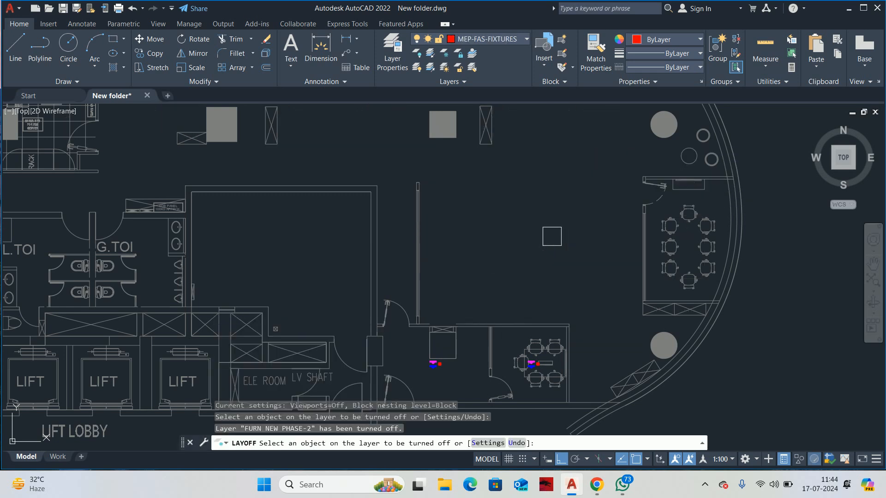
{"action": "scroll", "coordinate": [466, 244], "scroll_direction": "down", "scroll_amount": 6}
{"action": "key", "text": "Escape"}
{"action": "key", "text": "Escape"}
{"action": "scroll", "coordinate": [462, 246], "scroll_direction": "up", "scroll_amount": 6}
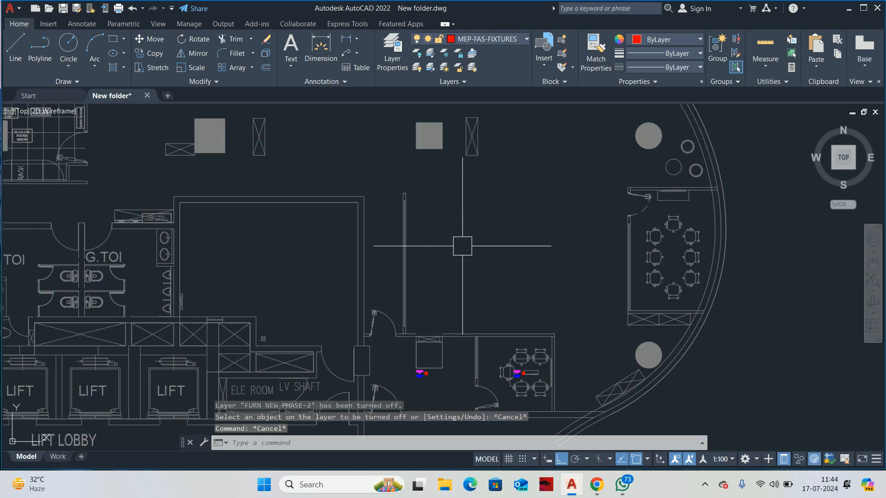
Step: Measure the open office width between the Security/Entrance side partition and the Meeting 8 Pax room wall with Quick Measure
{"action": "middle_click_drag", "start_coordinate": [463, 246], "coordinate": [451, 298]}
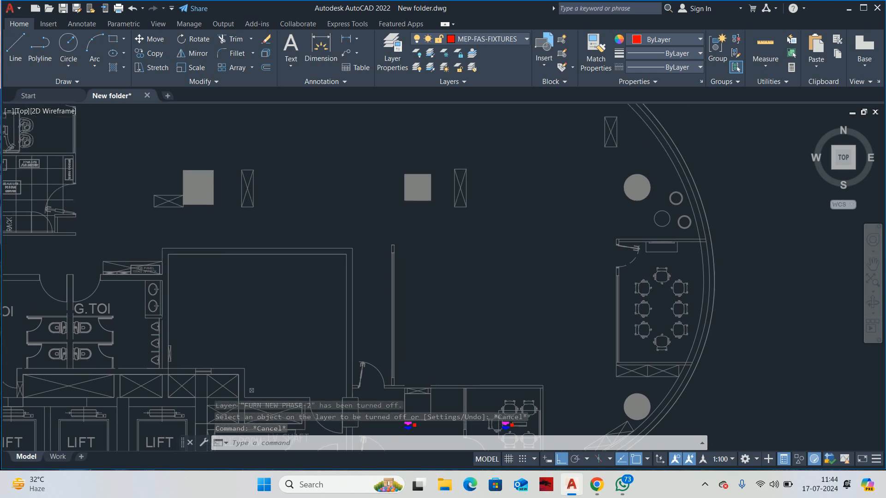
{"action": "key", "text": "Escape"}
{"action": "key", "text": "Escape"}
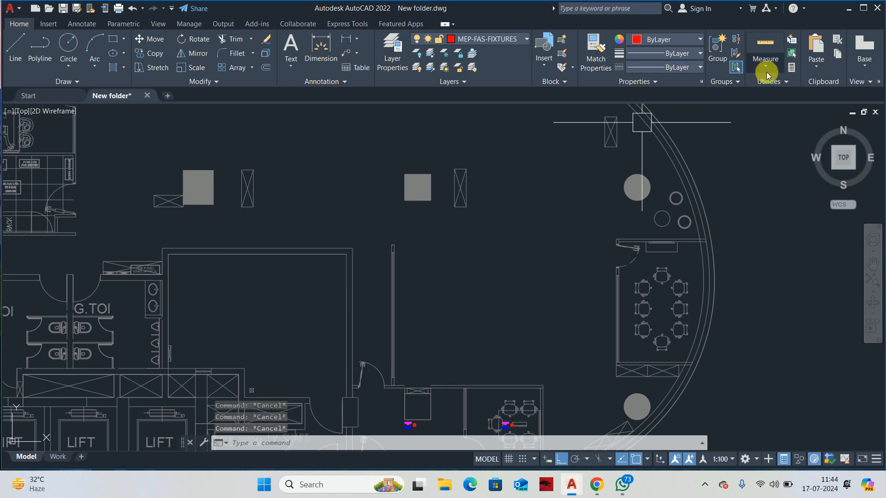
{"action": "left_click", "coordinate": [752, 46]}
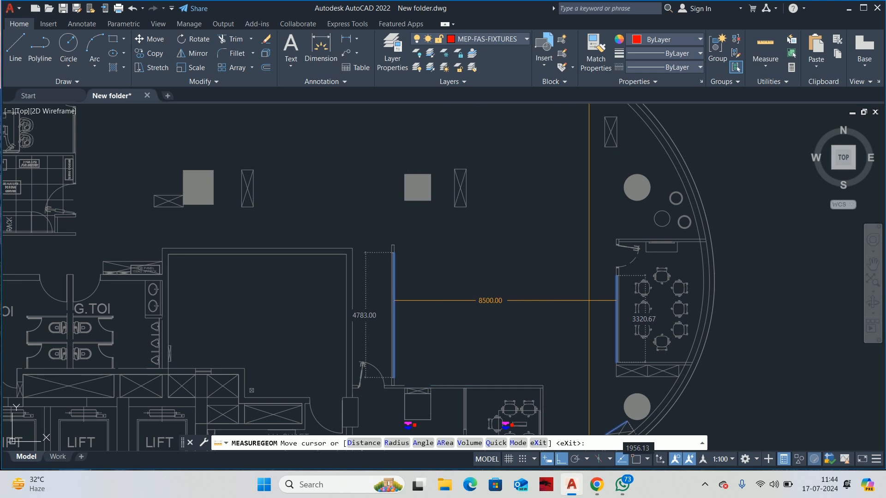
{"action": "scroll", "coordinate": [519, 308], "scroll_direction": "down", "scroll_amount": 3}
{"action": "key", "text": "Escape"}
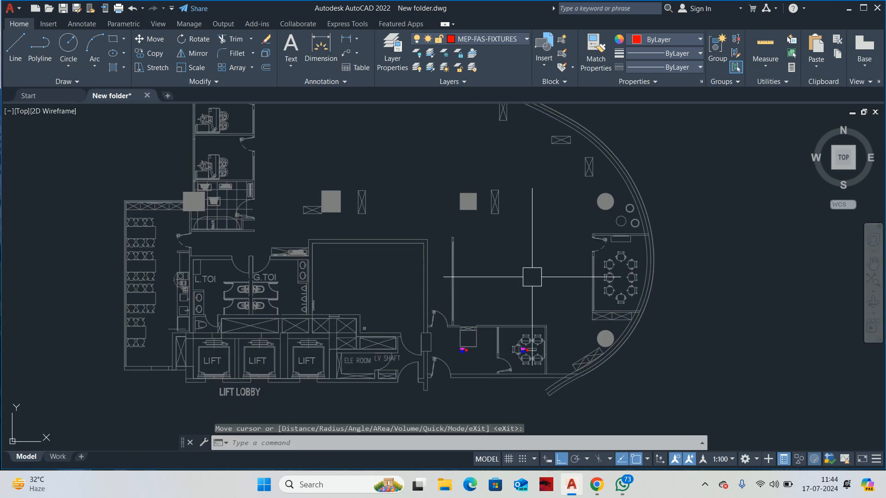
Step: Examine the open area between the Meeting 5 Pax room and the curved outer wall for symbol placement
{"action": "scroll", "coordinate": [507, 279], "scroll_direction": "down", "scroll_amount": 2}
{"action": "scroll", "coordinate": [507, 279], "scroll_direction": "up", "scroll_amount": 2}
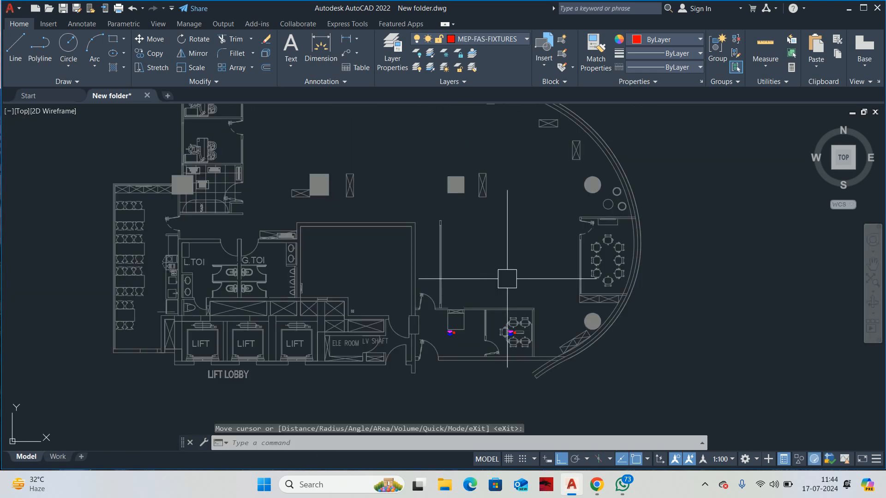
{"action": "scroll", "coordinate": [554, 292], "scroll_direction": "down", "scroll_amount": 2}
{"action": "scroll", "coordinate": [557, 307], "scroll_direction": "up", "scroll_amount": 4}
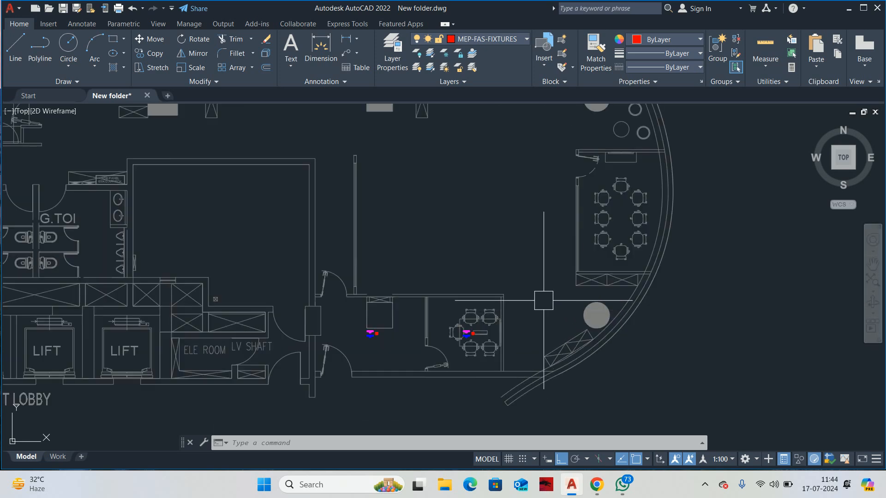
{"action": "scroll", "coordinate": [545, 304], "scroll_direction": "up", "scroll_amount": 2}
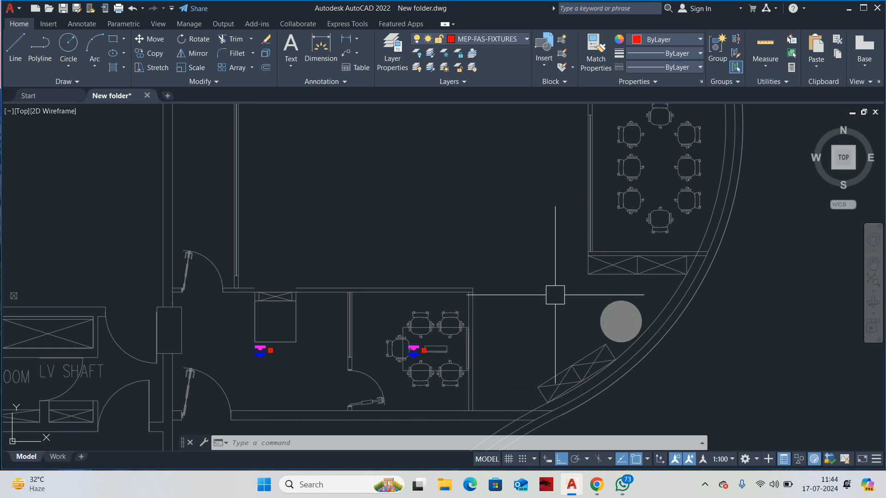
{"action": "middle_click_drag", "start_coordinate": [556, 316], "coordinate": [562, 322]}
{"action": "scroll", "coordinate": [562, 322], "scroll_direction": "down", "scroll_amount": 2}
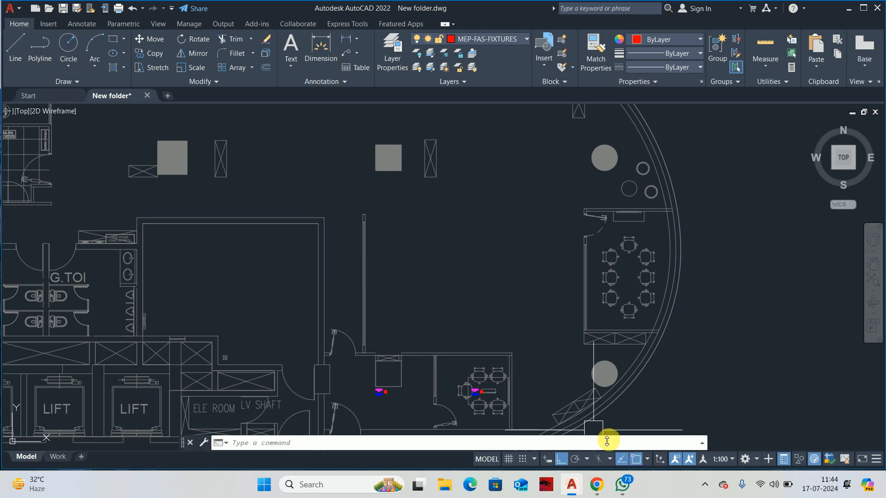
{"action": "scroll", "coordinate": [545, 379], "scroll_direction": "down", "scroll_amount": 2}
{"action": "middle_click_drag", "start_coordinate": [545, 378], "coordinate": [466, 327]}
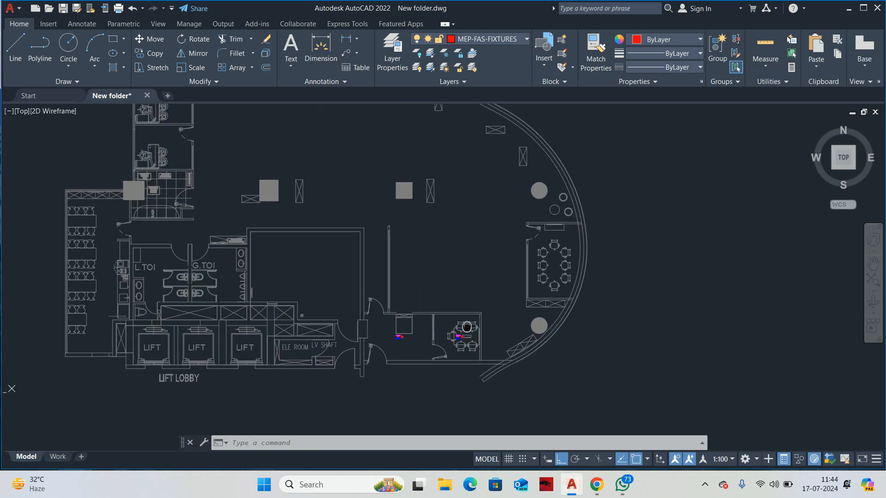
Step: Copy the Meeting 5 Pax symbol group horizontally into the open area between that room and the curved outer wall
{"action": "type", "text": "o"}
{"action": "key", "text": "Return"}
{"action": "scroll", "coordinate": [465, 326], "scroll_direction": "up", "scroll_amount": 5}
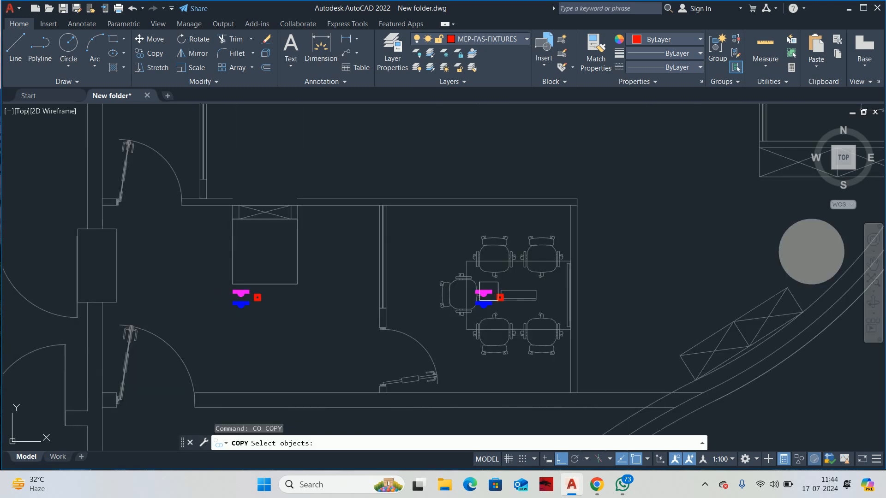
{"action": "left_click", "coordinate": [489, 291]}
{"action": "key", "text": "Return"}
{"action": "scroll", "coordinate": [486, 293], "scroll_direction": "up", "scroll_amount": 3}
{"action": "scroll", "coordinate": [481, 282], "scroll_direction": "down", "scroll_amount": 3}
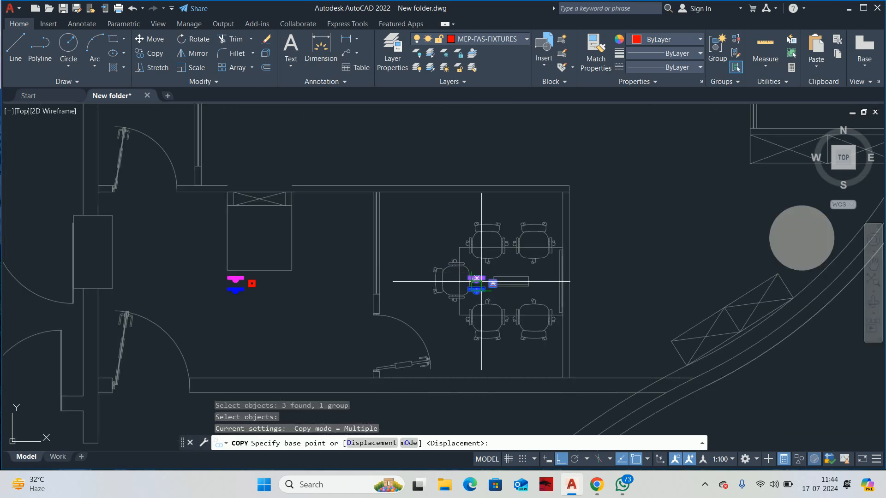
{"action": "left_click", "coordinate": [477, 281]}
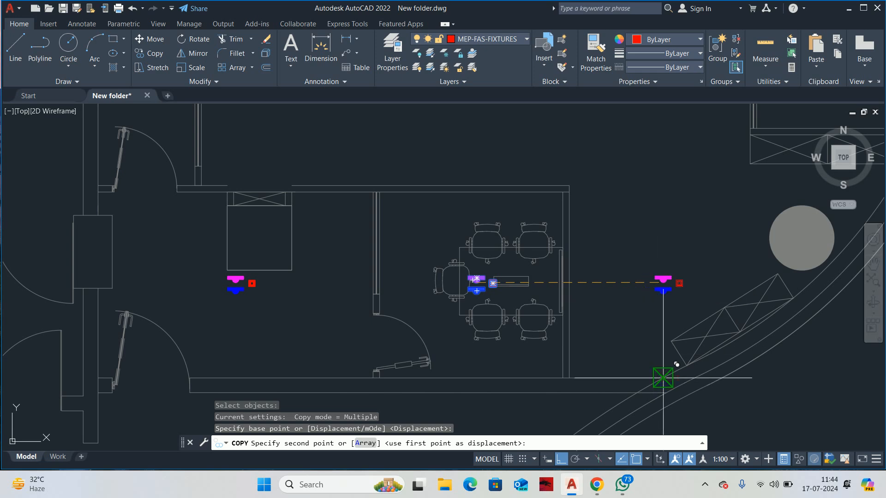
{"action": "left_click", "coordinate": [662, 282]}
{"action": "key", "text": "Escape"}
{"action": "key", "text": "Escape"}
{"action": "key", "text": "Escape"}
{"action": "scroll", "coordinate": [655, 293], "scroll_direction": "down", "scroll_amount": 2}
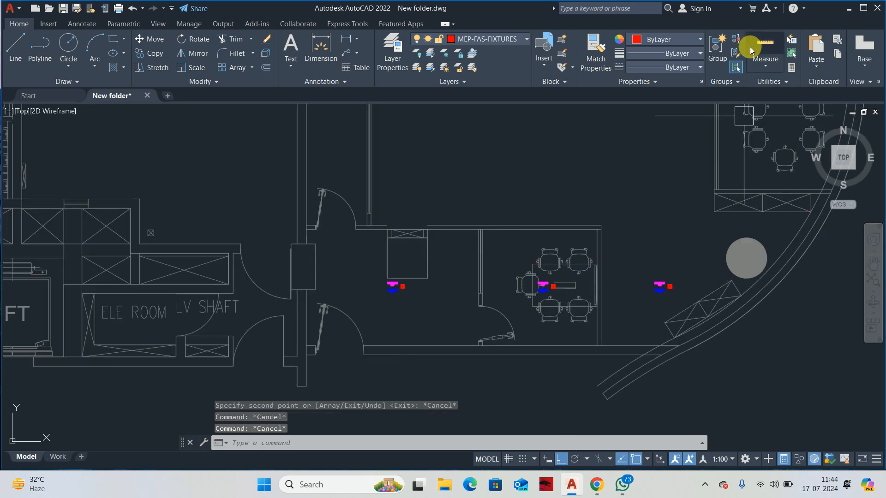
Step: Measure the vertical distance from the new open-area symbol group to the lower wall with a linear dimension preview
{"action": "type", "text": "DLI"}
{"action": "key", "text": "Return"}
{"action": "scroll", "coordinate": [653, 266], "scroll_direction": "up", "scroll_amount": 3}
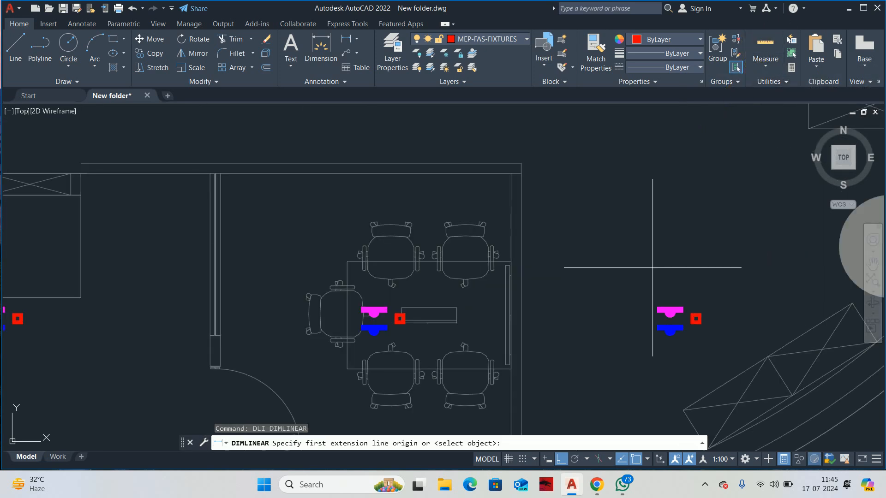
{"action": "left_click", "coordinate": [657, 311]}
{"action": "middle_click_drag", "start_coordinate": [649, 293], "coordinate": [651, 64]}
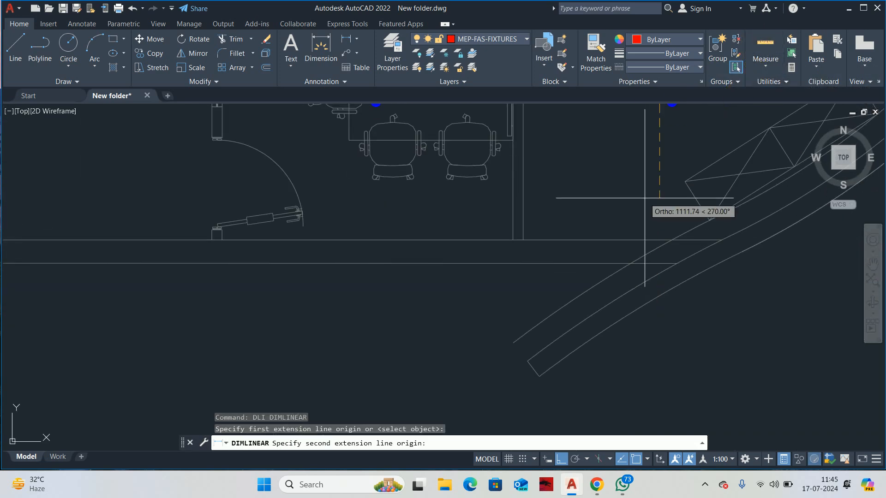
{"action": "left_click", "coordinate": [651, 231]}
{"action": "scroll", "coordinate": [632, 238], "scroll_direction": "down", "scroll_amount": 2}
{"action": "middle_click_drag", "start_coordinate": [632, 203], "coordinate": [633, 227]}
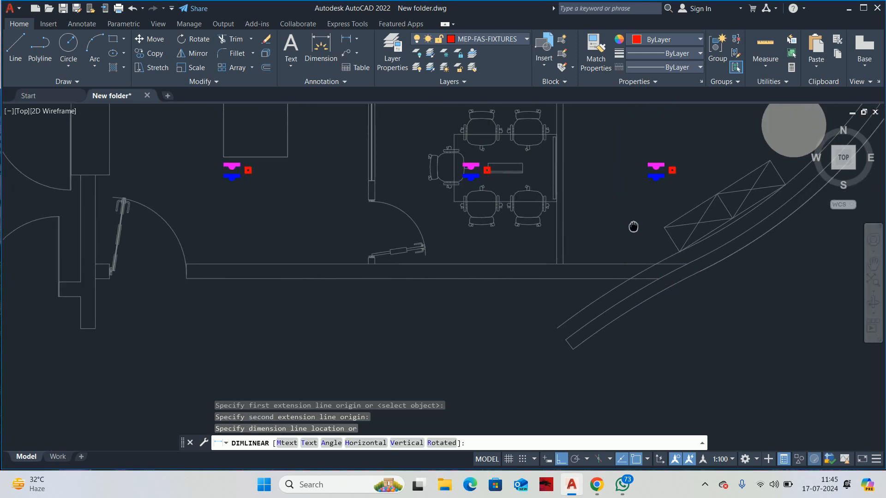
{"action": "key", "text": "Escape"}
{"action": "scroll", "coordinate": [598, 231], "scroll_direction": "down", "scroll_amount": 2}
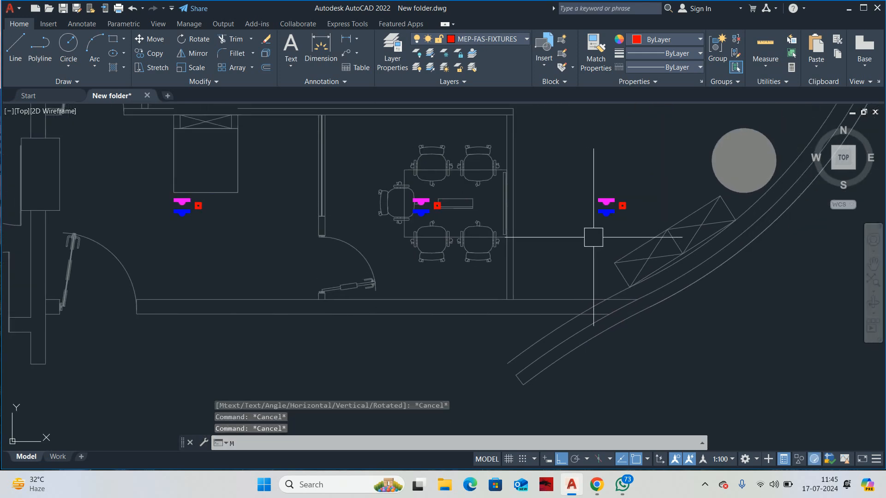
{"action": "type", "text": "m"}
{"action": "key", "text": "Return"}
{"action": "left_click", "coordinate": [622, 197]}
{"action": "scroll", "coordinate": [623, 199], "scroll_direction": "up", "scroll_amount": 4}
{"action": "key", "text": "Return"}
{"action": "left_click", "coordinate": [661, 200]}
{"action": "scroll", "coordinate": [662, 146], "scroll_direction": "down", "scroll_amount": 2}
{"action": "middle_click_drag", "start_coordinate": [662, 146], "coordinate": [661, 248]}
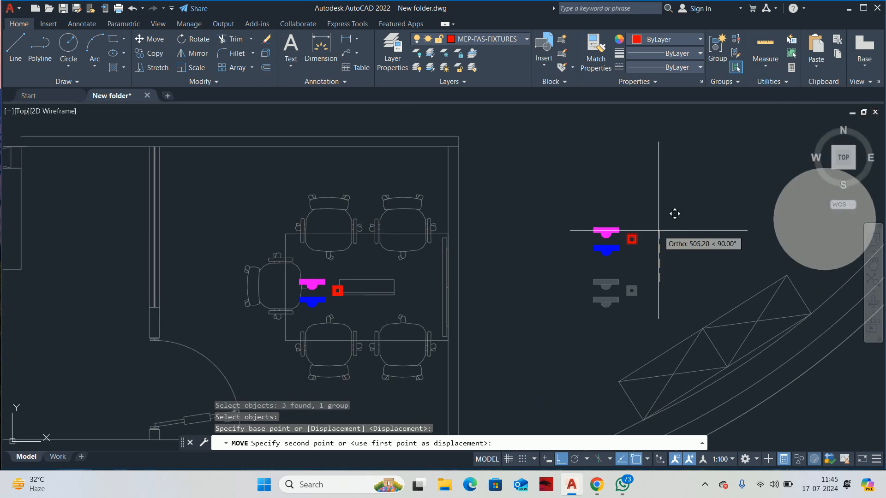
{"action": "key", "text": "Escape"}
Step: Copy the open-area symbol group 1000 vertically upward and erase the original group below it
{"action": "middle_click_drag", "start_coordinate": [627, 252], "coordinate": [598, 218]}
{"action": "type", "text": "c"}
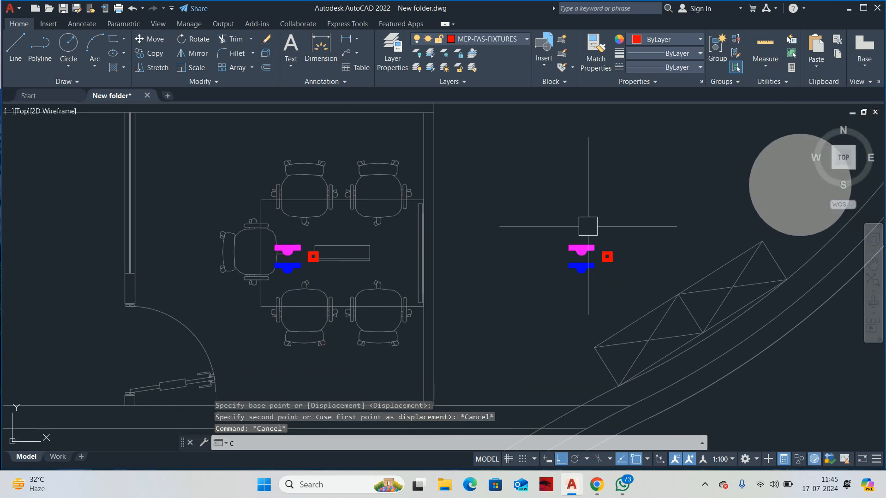
{"action": "type", "text": "o"}
{"action": "key", "text": "Return"}
{"action": "left_click", "coordinate": [583, 241]}
{"action": "key", "text": "Return"}
{"action": "left_click", "coordinate": [662, 260]}
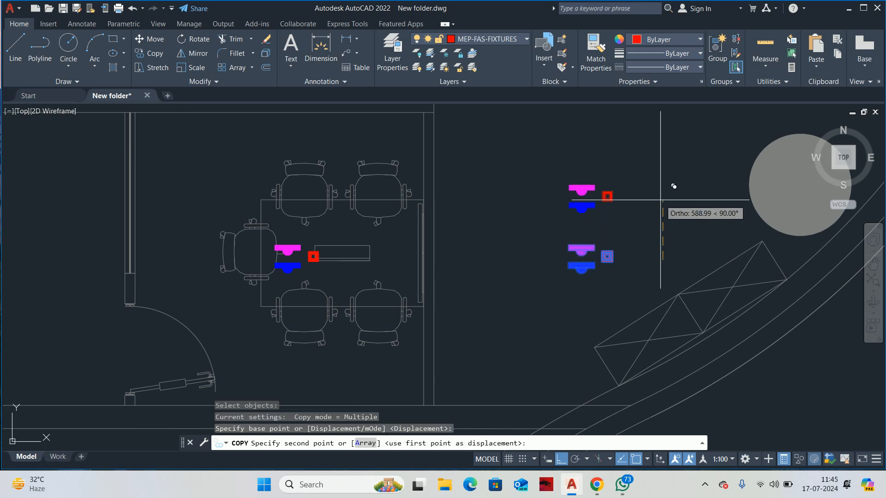
{"action": "type", "text": "1000"}
{"action": "key", "text": "Return"}
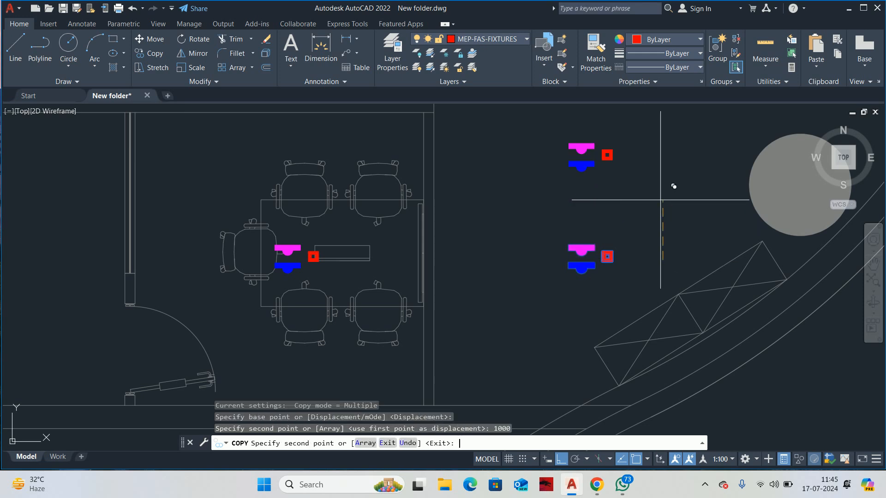
{"action": "scroll", "coordinate": [595, 207], "scroll_direction": "down", "scroll_amount": 2}
{"action": "key", "text": "Escape"}
{"action": "key", "text": "Escape"}
{"action": "left_click", "coordinate": [590, 240]}
{"action": "key", "text": "Delete"}
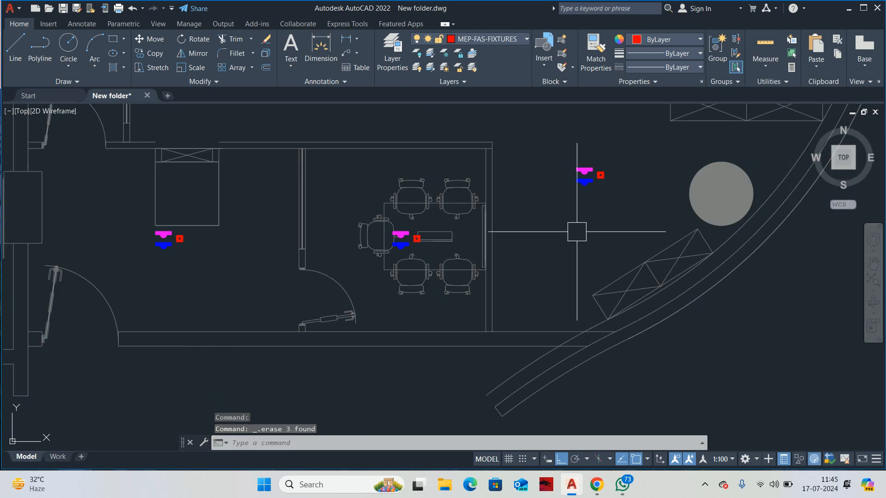
{"action": "middle_click_drag", "start_coordinate": [573, 231], "coordinate": [574, 249]}
{"action": "type", "text": "m"}
{"action": "key", "text": "Return"}
{"action": "left_click", "coordinate": [585, 205]}
{"action": "scroll", "coordinate": [589, 208], "scroll_direction": "up", "scroll_amount": 4}
{"action": "key", "text": "Return"}
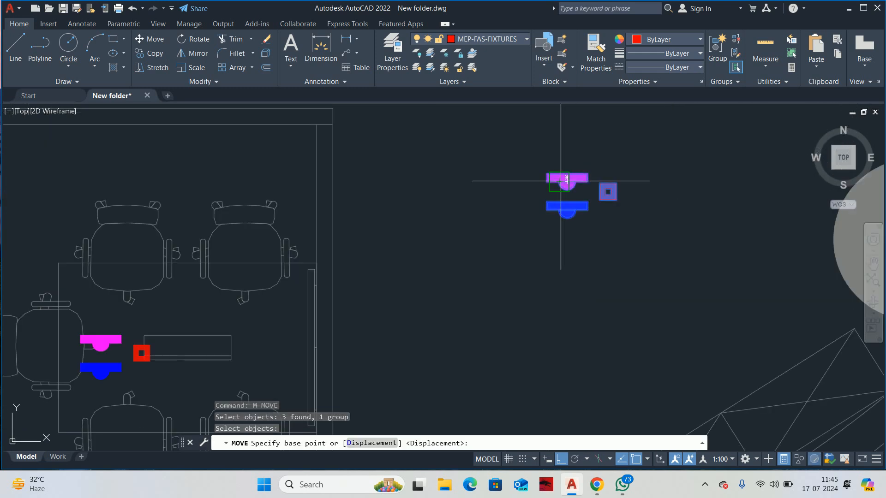
{"action": "scroll", "coordinate": [612, 207], "scroll_direction": "up", "scroll_amount": 2}
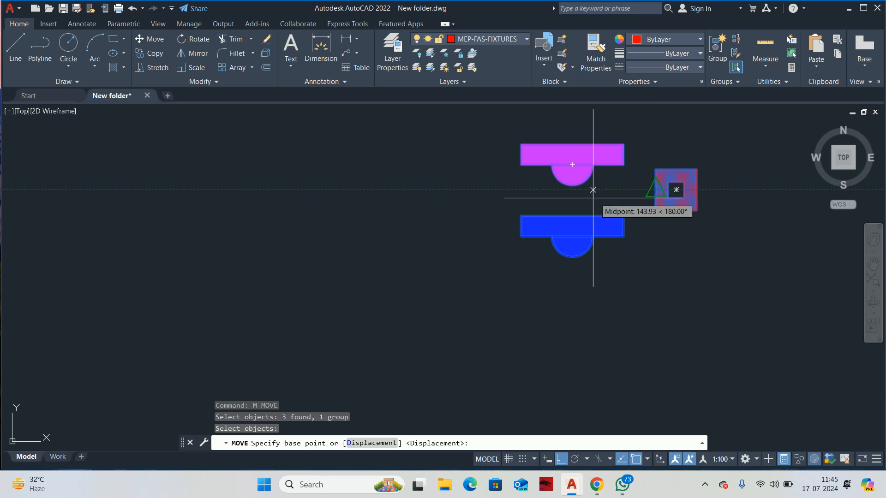
{"action": "left_click", "coordinate": [575, 189]}
{"action": "scroll", "coordinate": [576, 189], "scroll_direction": "down", "scroll_amount": 4}
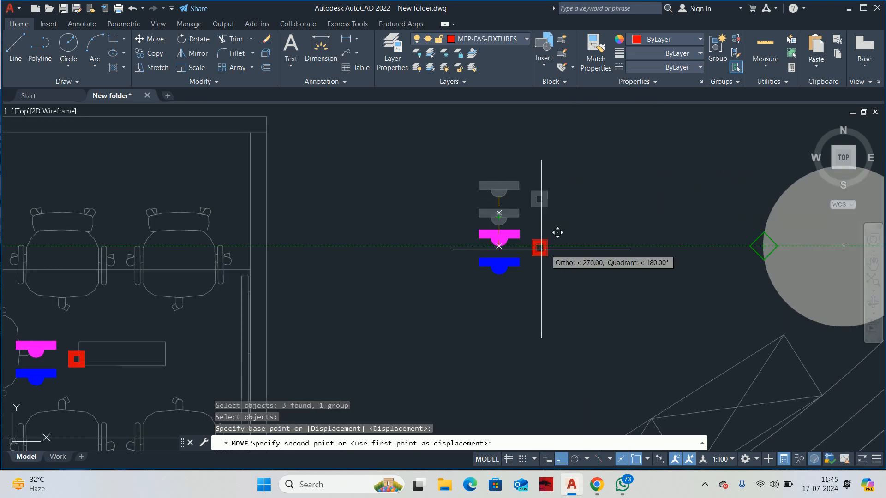
{"action": "key", "text": "Escape"}
{"action": "key", "text": "Escape"}
{"action": "scroll", "coordinate": [508, 247], "scroll_direction": "down", "scroll_amount": 5}
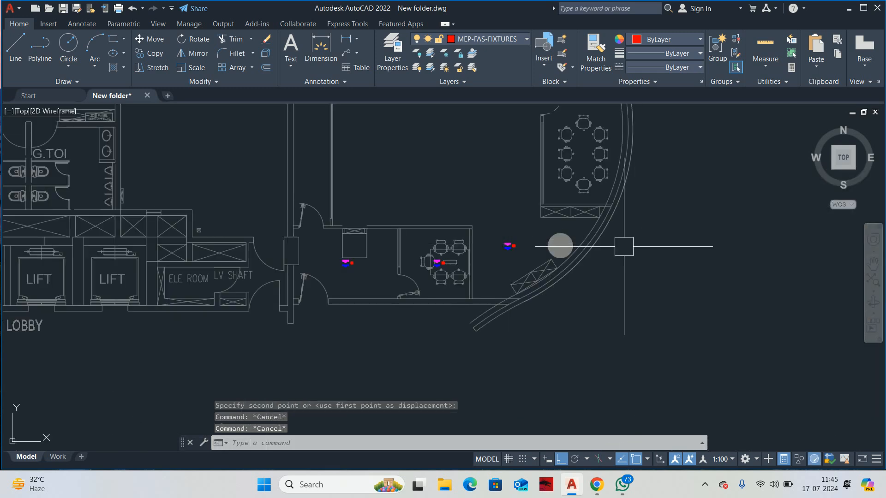
{"action": "key", "text": "Escape"}
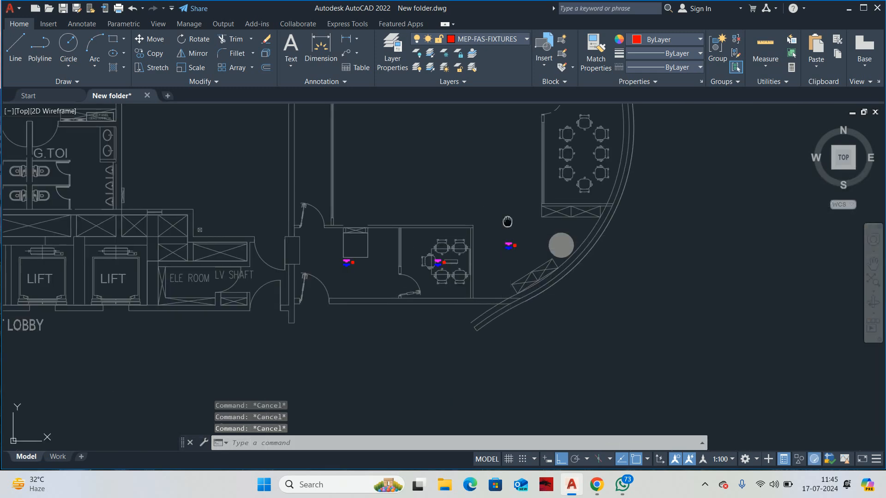
Step: Turn all hidden layers back on so the furniture, room labels and cable routes display in the floor plan
{"action": "middle_click_drag", "start_coordinate": [507, 226], "coordinate": [511, 281]}
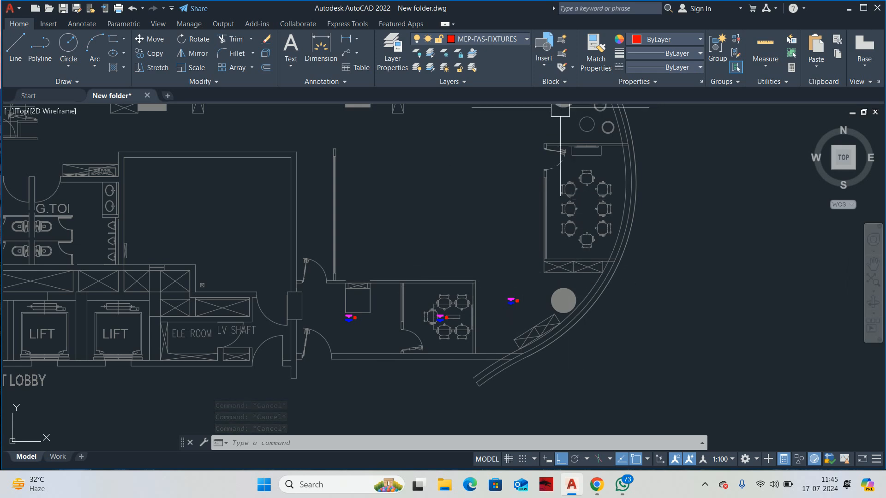
{"action": "middle_click_drag", "start_coordinate": [497, 190], "coordinate": [511, 199]}
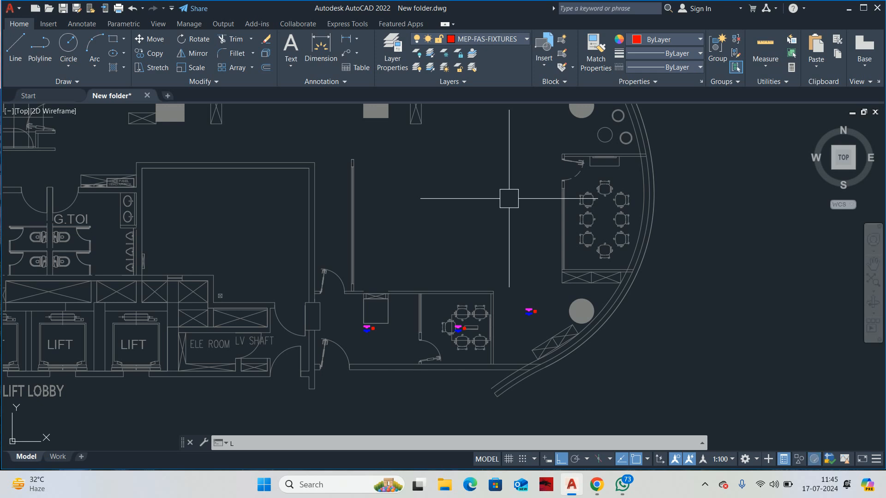
{"action": "type", "text": "AY"}
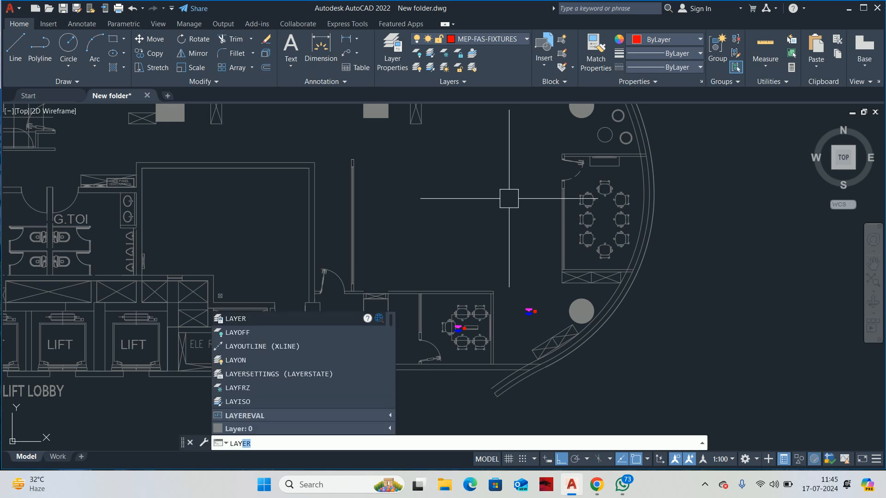
{"action": "type", "text": "ON"}
{"action": "key", "text": "Return"}
{"action": "key", "text": "Escape"}
{"action": "key", "text": "Escape"}
{"action": "key", "text": "Escape"}
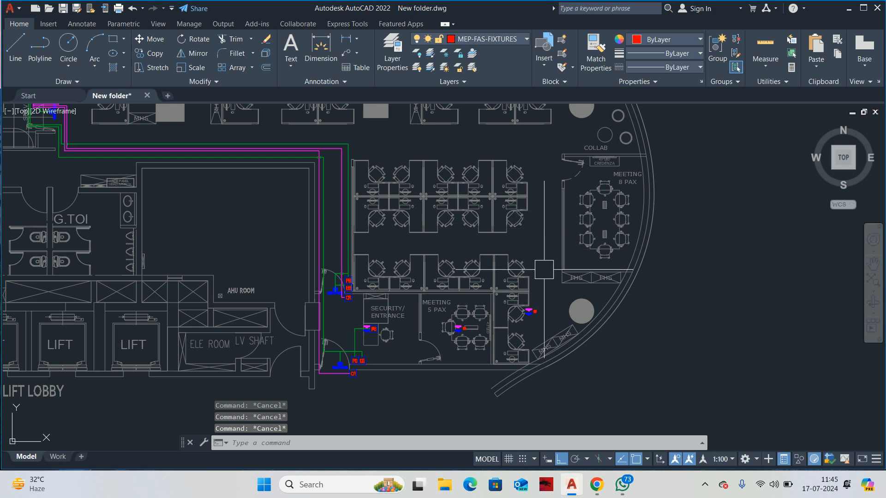
{"action": "scroll", "coordinate": [581, 300], "scroll_direction": "up", "scroll_amount": 4}
{"action": "type", "text": "M"}
{"action": "key", "text": "Return"}
{"action": "left_click", "coordinate": [450, 334]}
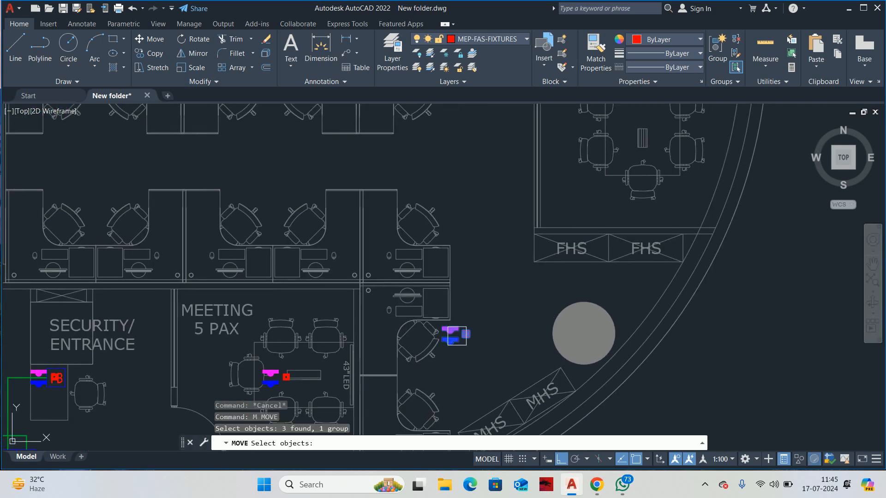
{"action": "key", "text": "Return"}
{"action": "scroll", "coordinate": [458, 314], "scroll_direction": "up", "scroll_amount": 2}
{"action": "left_click", "coordinate": [460, 301]}
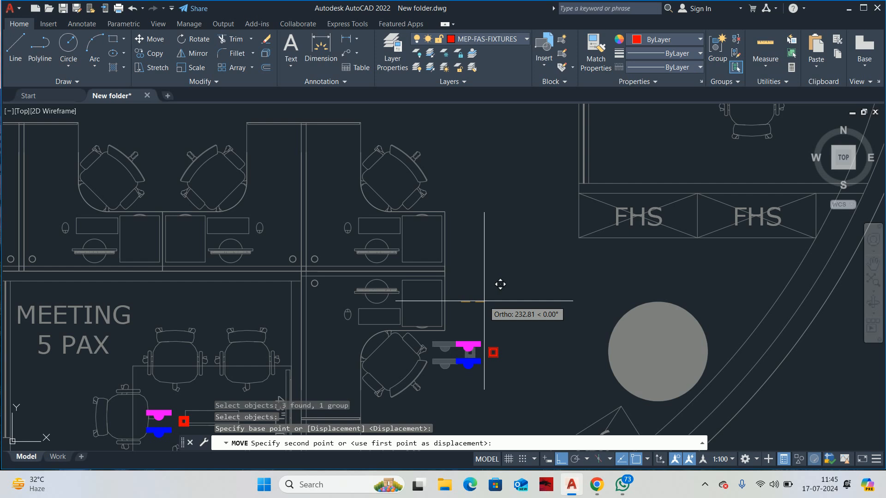
{"action": "key", "text": "Escape"}
{"action": "key", "text": "Escape"}
{"action": "scroll", "coordinate": [477, 303], "scroll_direction": "down", "scroll_amount": 5}
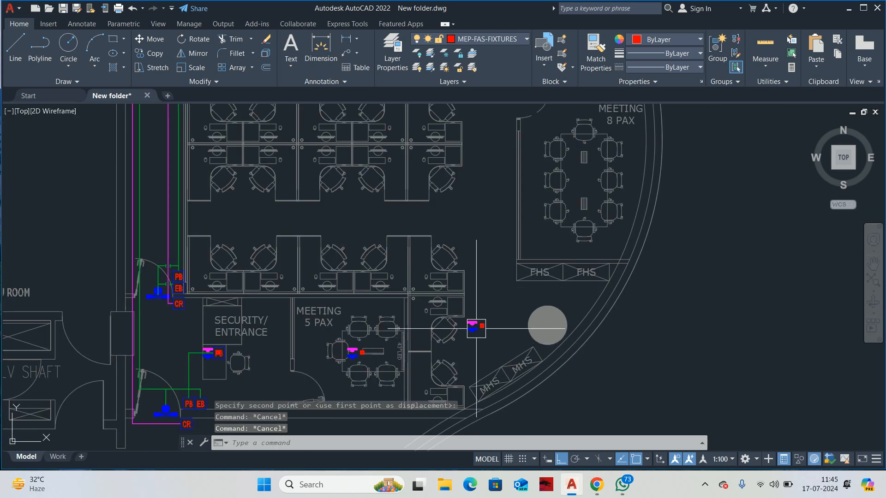
{"action": "scroll", "coordinate": [488, 328], "scroll_direction": "down", "scroll_amount": 3}
{"action": "key", "text": "Escape"}
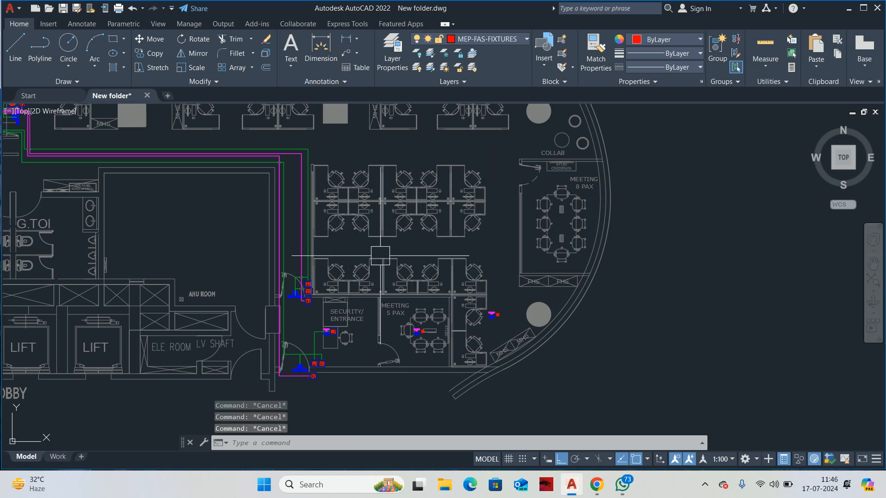
Step: Copy the open-area symbol group to the midpoint between the workstation area's upper-left corner and the lower desk row's right-hand divider base
{"action": "scroll", "coordinate": [360, 269], "scroll_direction": "up", "scroll_amount": 2}
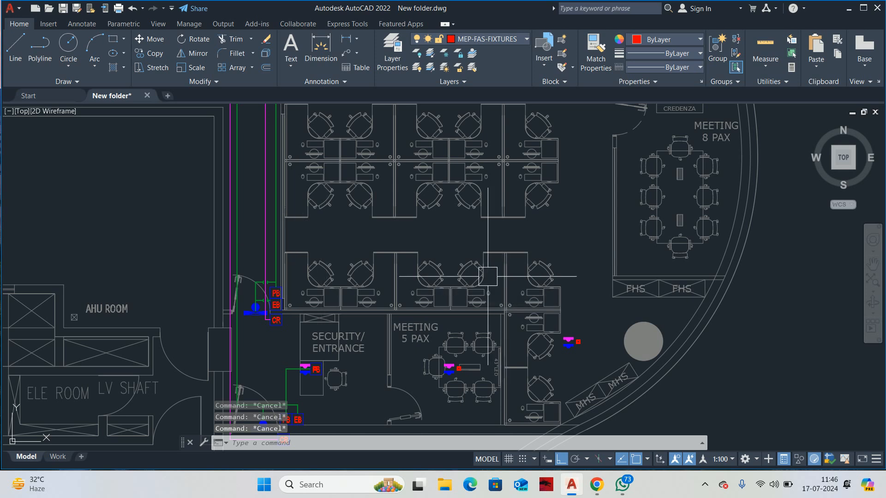
{"action": "middle_click_drag", "start_coordinate": [439, 225], "coordinate": [454, 245]}
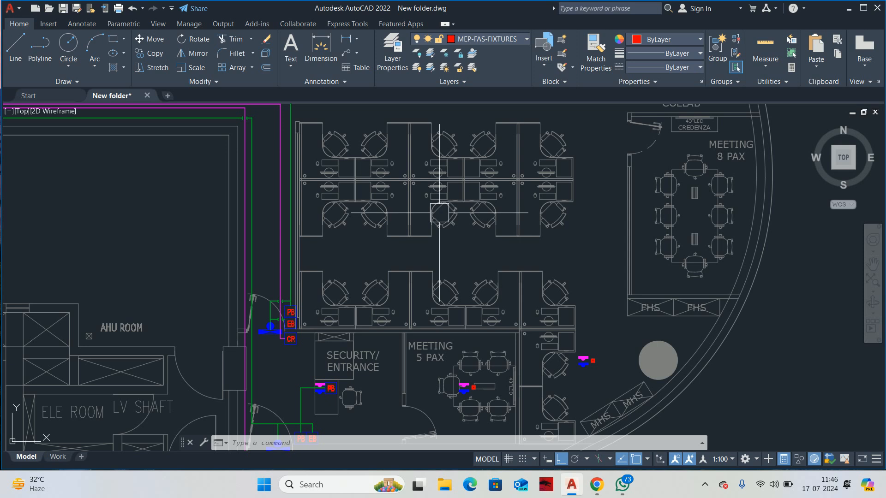
{"action": "type", "text": "C"}
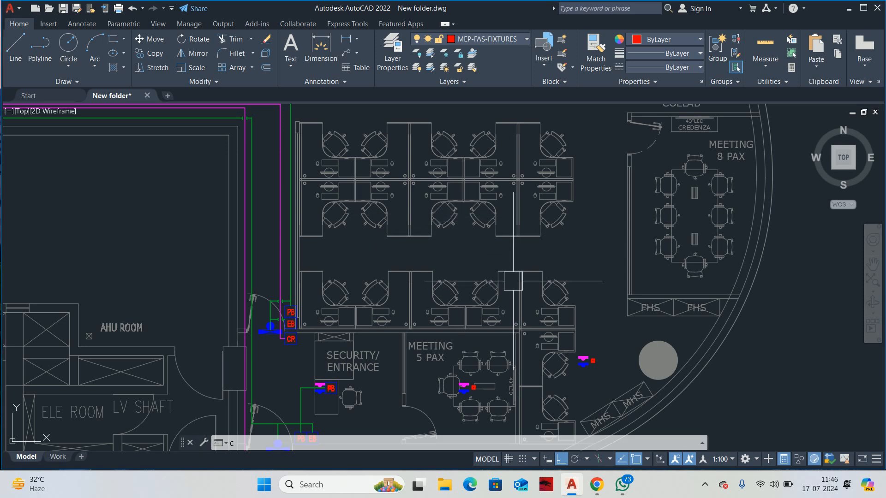
{"action": "type", "text": "O"}
{"action": "key", "text": "space"}
{"action": "scroll", "coordinate": [572, 383], "scroll_direction": "up", "scroll_amount": 2}
{"action": "left_click", "coordinate": [604, 322]}
{"action": "scroll", "coordinate": [606, 320], "scroll_direction": "up", "scroll_amount": 4}
{"action": "key", "text": "space"}
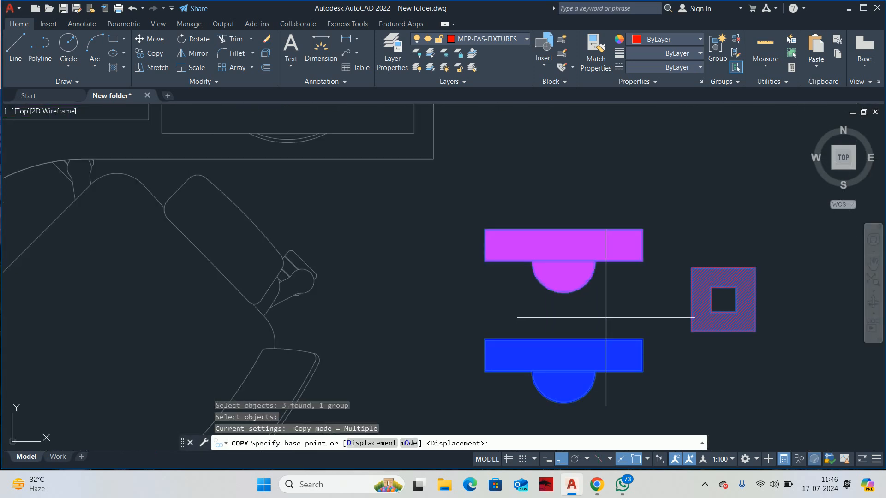
{"action": "left_click", "coordinate": [564, 315]}
{"action": "scroll", "coordinate": [570, 301], "scroll_direction": "down", "scroll_amount": 5}
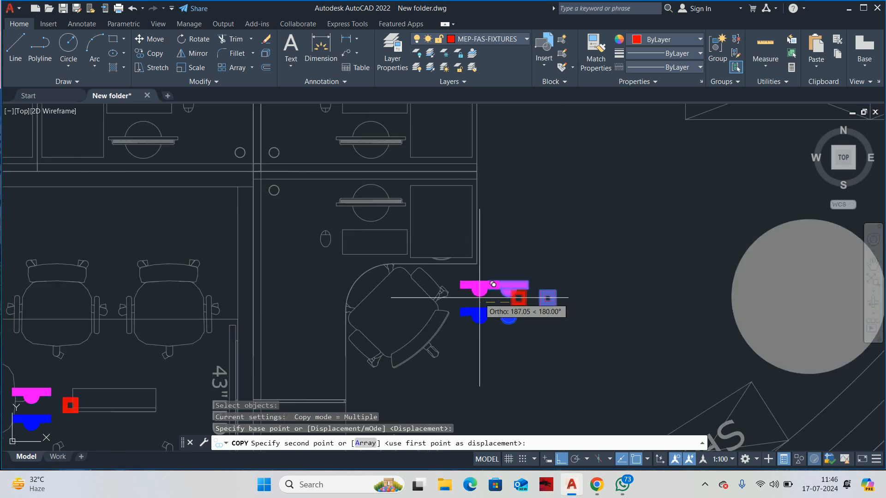
{"action": "scroll", "coordinate": [618, 352], "scroll_direction": "down", "scroll_amount": 3}
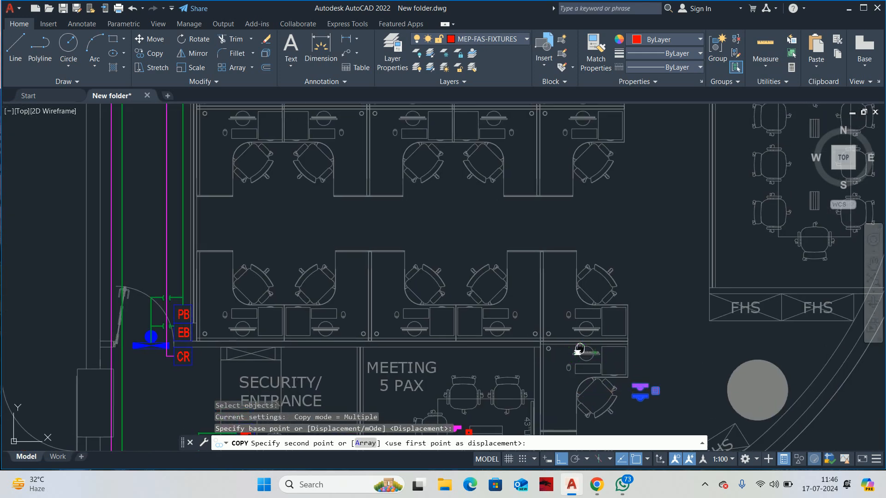
{"action": "scroll", "coordinate": [600, 362], "scroll_direction": "down", "scroll_amount": 1}
{"action": "type", "text": "MTP"}
{"action": "key", "text": "space"}
{"action": "scroll", "coordinate": [605, 367], "scroll_direction": "up", "scroll_amount": 5}
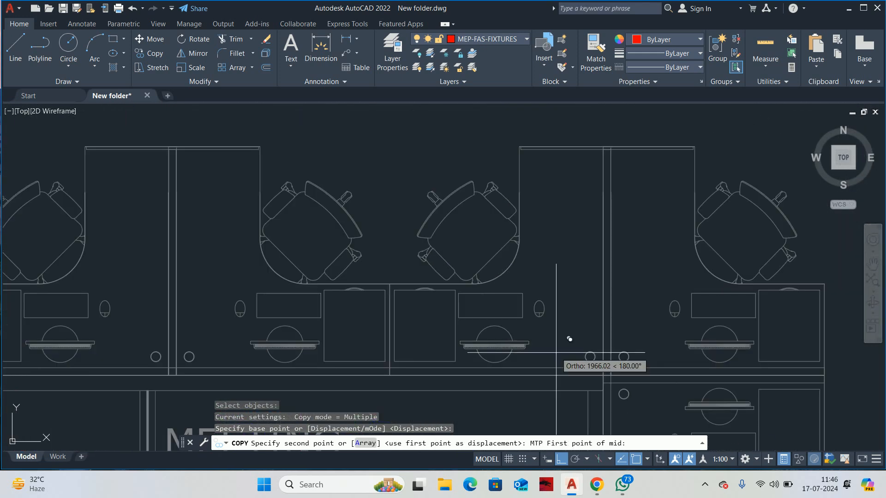
{"action": "scroll", "coordinate": [604, 368], "scroll_direction": "up", "scroll_amount": 5}
{"action": "left_click", "coordinate": [604, 367]}
{"action": "scroll", "coordinate": [595, 350], "scroll_direction": "down", "scroll_amount": 4}
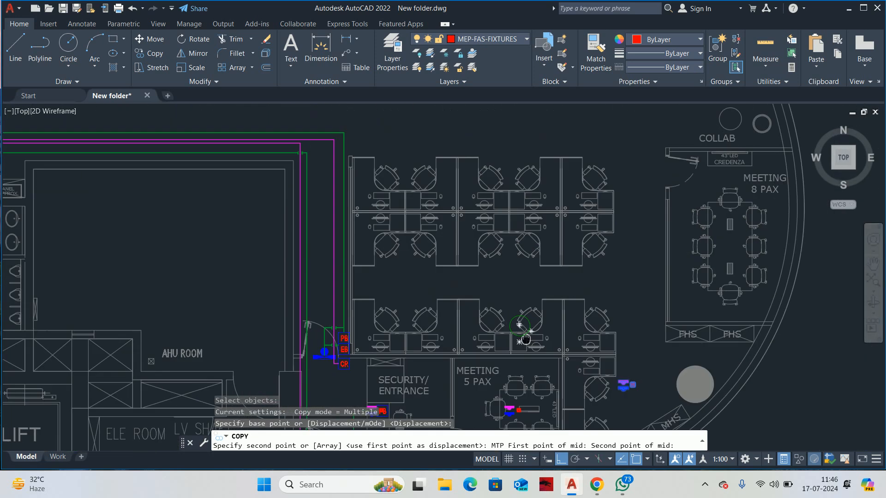
{"action": "scroll", "coordinate": [375, 186], "scroll_direction": "up", "scroll_amount": 4}
{"action": "scroll", "coordinate": [375, 187], "scroll_direction": "up", "scroll_amount": 4}
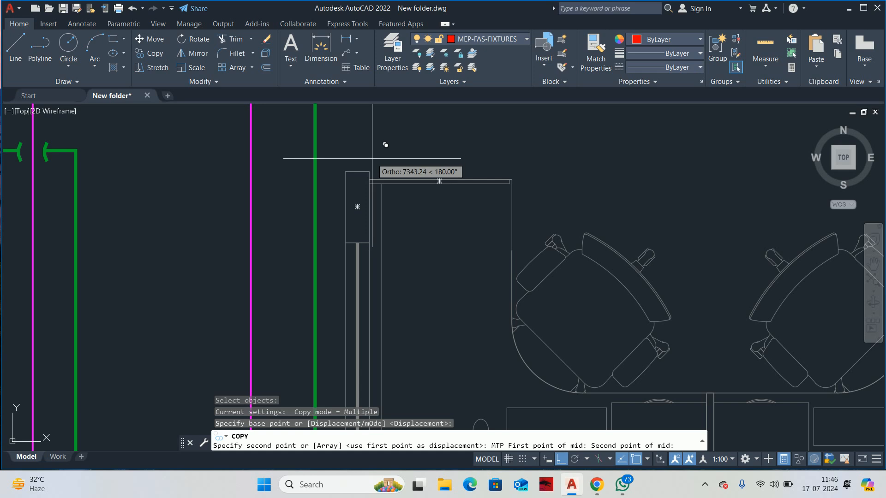
{"action": "left_click", "coordinate": [416, 175]}
{"action": "scroll", "coordinate": [417, 178], "scroll_direction": "down", "scroll_amount": 6}
{"action": "key", "text": "Escape"}
{"action": "key", "text": "Escape"}
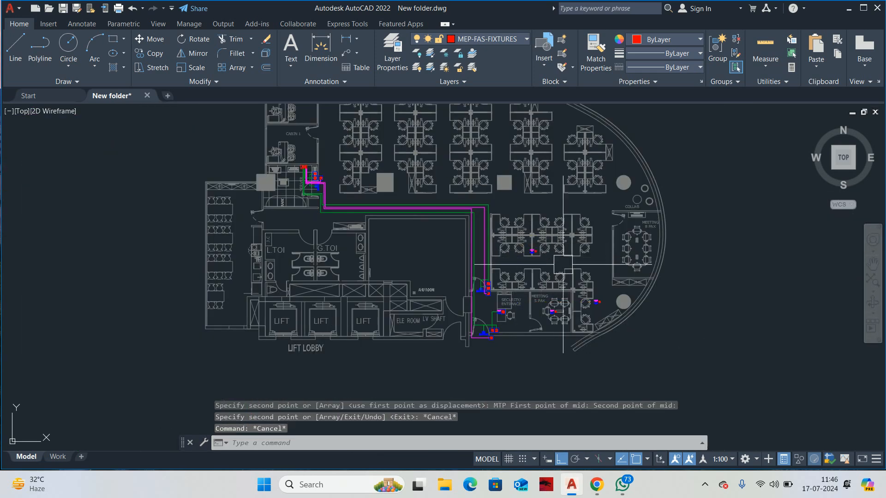
Step: Measure the horizontal distance from the workstation-area symbol group to the partition on its left with a linear dimension preview
{"action": "scroll", "coordinate": [479, 226], "scroll_direction": "up", "scroll_amount": 4}
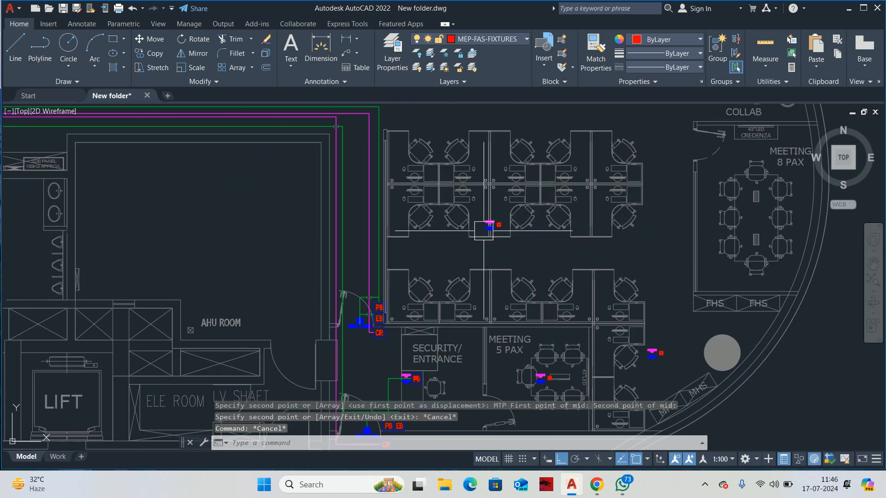
{"action": "middle_click_drag", "start_coordinate": [502, 235], "coordinate": [518, 251]}
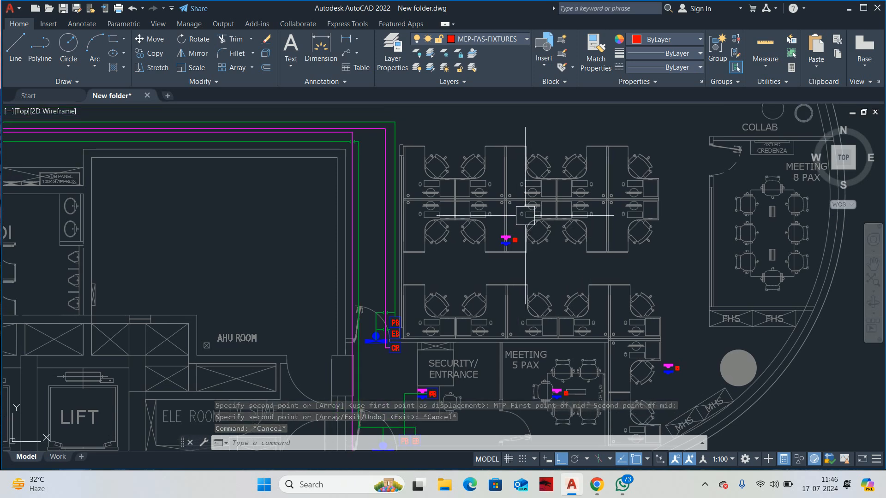
{"action": "key", "text": "Escape"}
{"action": "key", "text": "Escape"}
{"action": "type", "text": "D"}
{"action": "key", "text": "Return"}
{"action": "scroll", "coordinate": [470, 232], "scroll_direction": "up", "scroll_amount": 4}
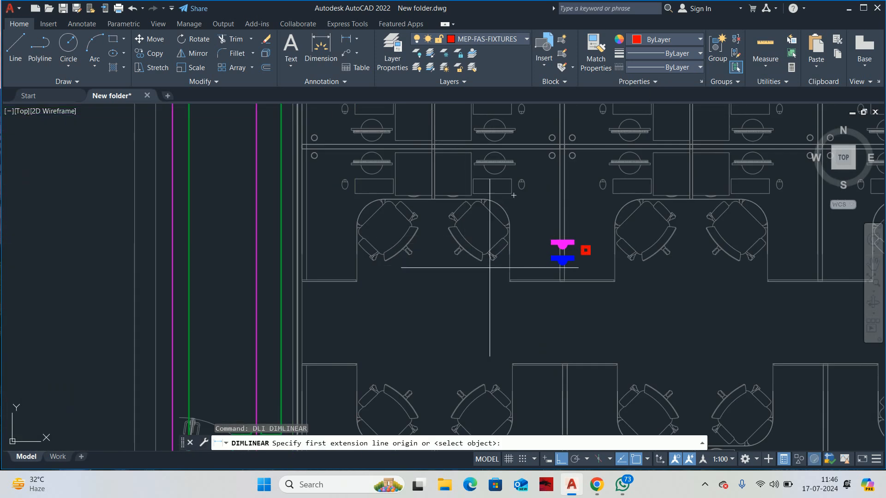
{"action": "left_click", "coordinate": [551, 241]}
{"action": "scroll", "coordinate": [263, 244], "scroll_direction": "up", "scroll_amount": 4}
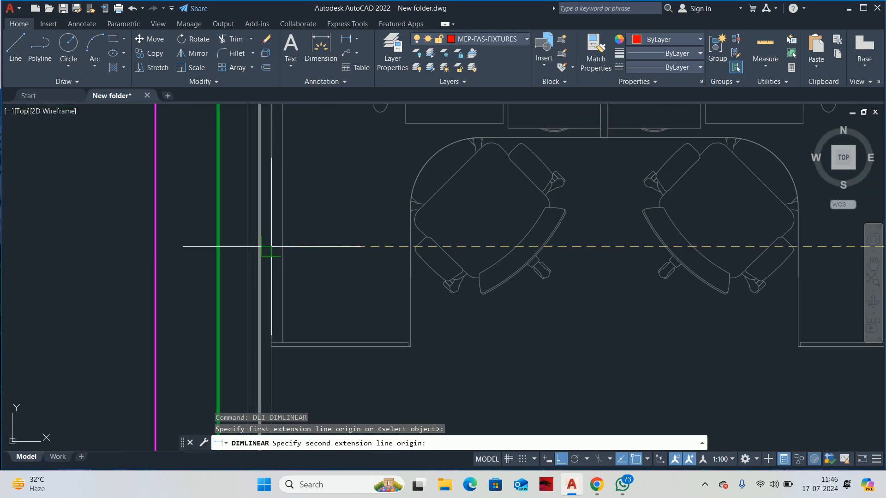
{"action": "left_click", "coordinate": [270, 238]}
{"action": "scroll", "coordinate": [425, 334], "scroll_direction": "down", "scroll_amount": 6}
{"action": "middle_click_drag", "start_coordinate": [452, 337], "coordinate": [435, 268]}
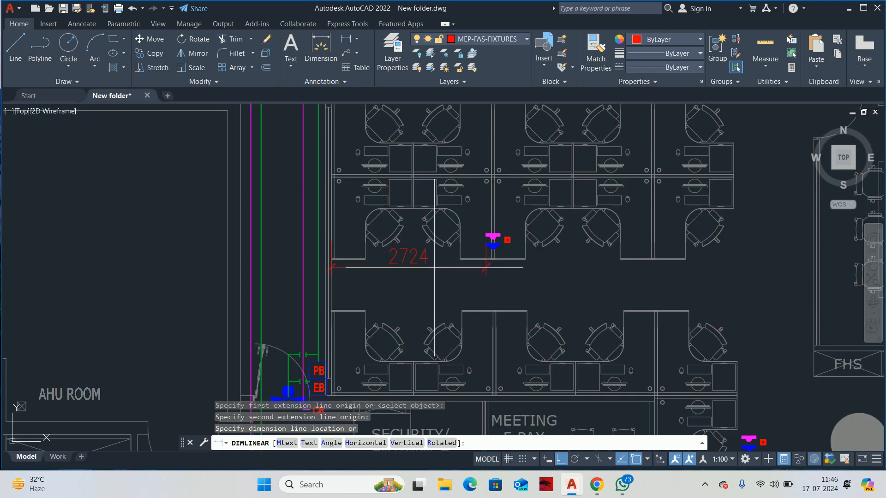
{"action": "key", "text": "Escape"}
{"action": "key", "text": "Escape"}
{"action": "key", "text": "Escape"}
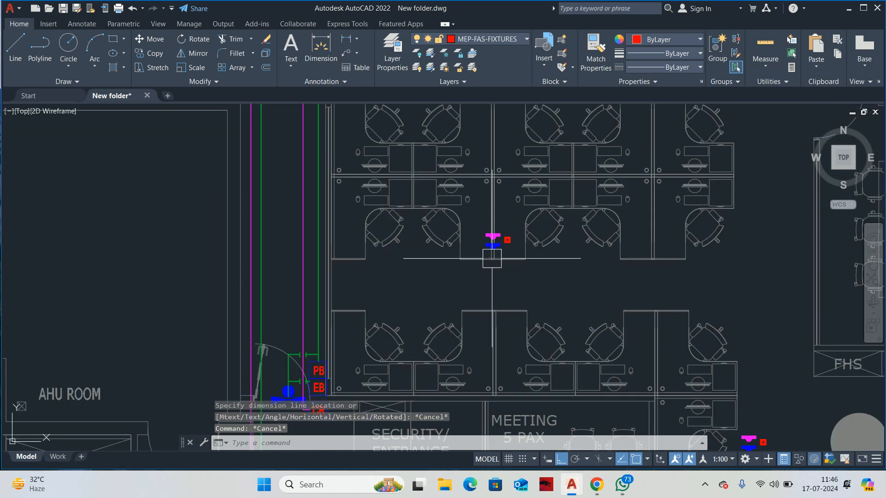
Step: Measure the horizontal distance from the workstation-area symbol group to the Meeting 8 Pax room wall with a linear dimension preview
{"action": "scroll", "coordinate": [491, 227], "scroll_direction": "up", "scroll_amount": 6}
{"action": "key", "text": "Return"}
{"action": "left_click", "coordinate": [489, 254]}
{"action": "scroll", "coordinate": [567, 316], "scroll_direction": "down", "scroll_amount": 4}
{"action": "scroll", "coordinate": [571, 321], "scroll_direction": "down", "scroll_amount": 2}
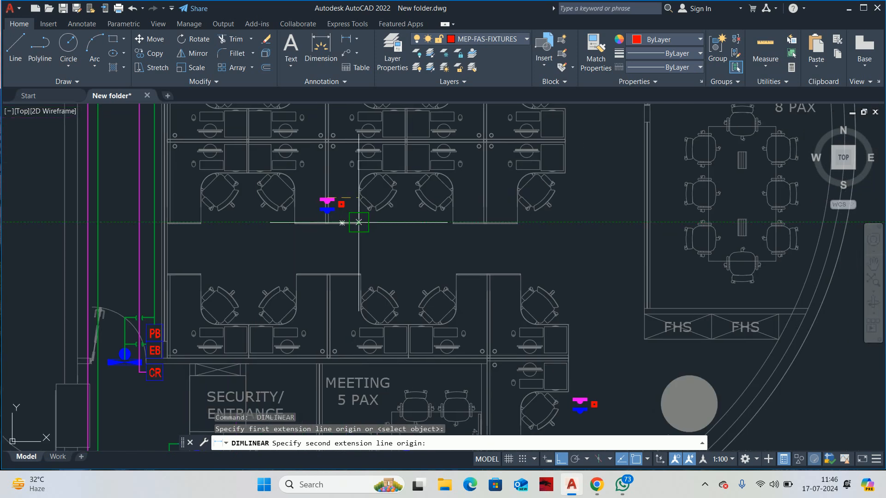
{"action": "left_click", "coordinate": [636, 201]}
{"action": "key", "text": "Escape"}
{"action": "key", "text": "Escape"}
{"action": "key", "text": "Escape"}
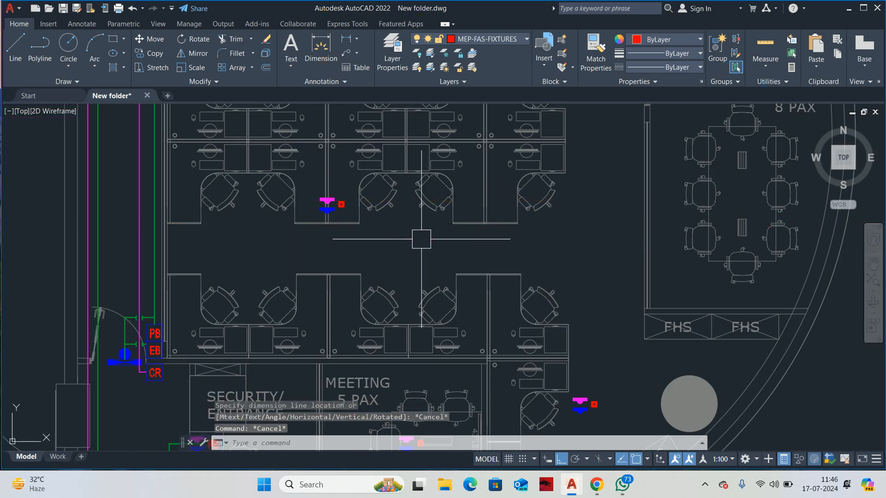
{"action": "scroll", "coordinate": [462, 245], "scroll_direction": "down", "scroll_amount": 4}
{"action": "type", "text": "co"}
{"action": "key", "text": "Return"}
{"action": "scroll", "coordinate": [520, 320], "scroll_direction": "up", "scroll_amount": 4}
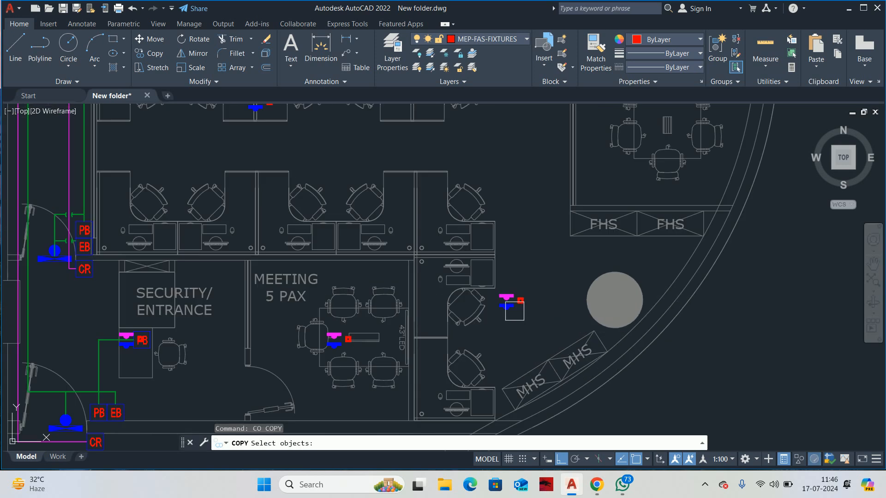
{"action": "left_click", "coordinate": [507, 302]}
{"action": "key", "text": "Return"}
{"action": "left_click", "coordinate": [506, 296]}
{"action": "scroll", "coordinate": [507, 175], "scroll_direction": "down", "scroll_amount": 3}
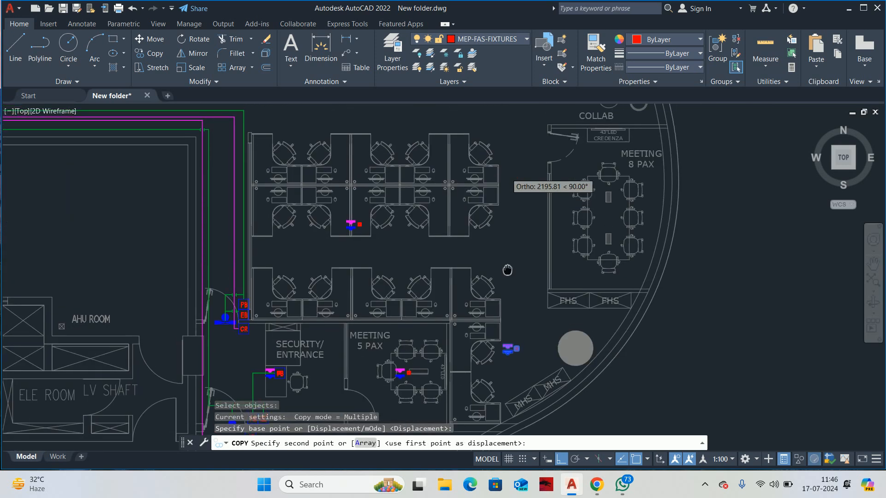
{"action": "scroll", "coordinate": [505, 226], "scroll_direction": "up", "scroll_amount": 5}
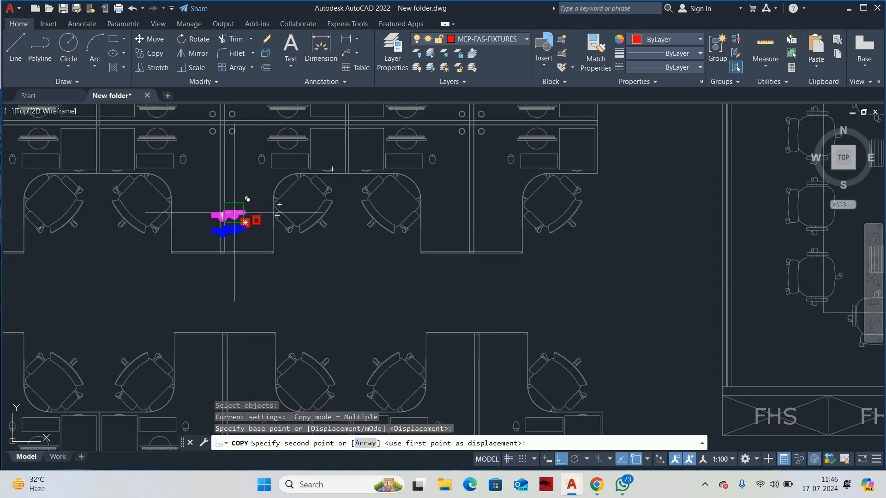
{"action": "key", "text": "Escape"}
Step: Copy the open-area symbol group beside the lower desks straight up into the space between the workstations and the Meeting 8 Pax room
{"action": "scroll", "coordinate": [230, 203], "scroll_direction": "down", "scroll_amount": 3}
{"action": "key", "text": "Return"}
{"action": "scroll", "coordinate": [538, 355], "scroll_direction": "up", "scroll_amount": 6}
{"action": "left_click", "coordinate": [540, 352]}
{"action": "key", "text": "Return"}
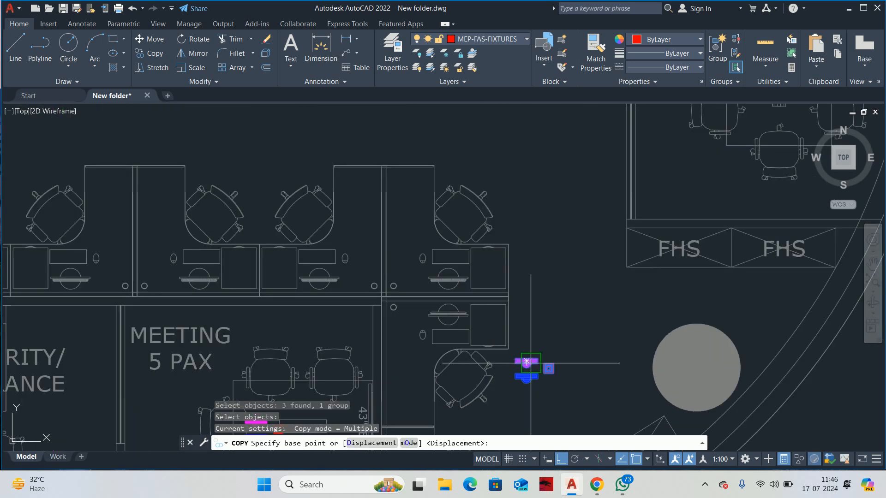
{"action": "scroll", "coordinate": [526, 357], "scroll_direction": "up", "scroll_amount": 2}
{"action": "scroll", "coordinate": [528, 362], "scroll_direction": "up", "scroll_amount": 3}
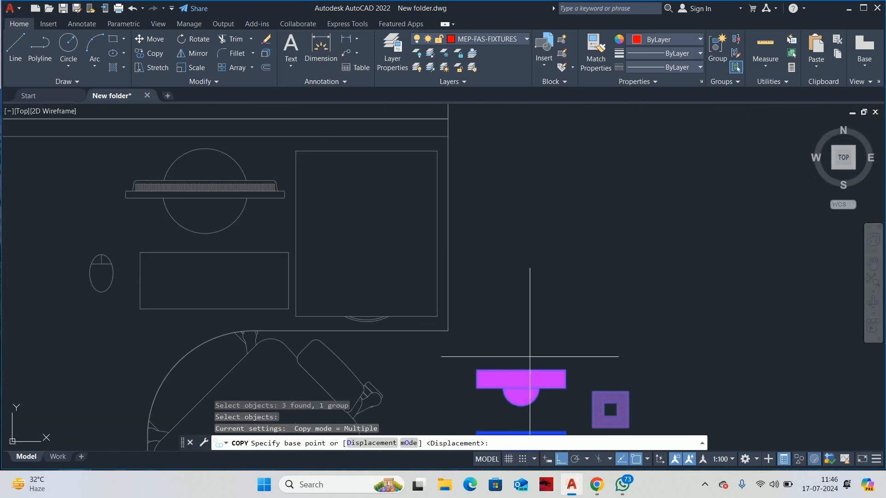
{"action": "left_click", "coordinate": [521, 370]}
{"action": "scroll", "coordinate": [529, 197], "scroll_direction": "down", "scroll_amount": 5}
{"action": "mouse_move", "coordinate": [530, 198]}
{"action": "middle_mouse_down"}
{"action": "mouse_move", "coordinate": [559, 327]}
{"action": "mouse_move", "coordinate": [575, 322]}
{"action": "middle_mouse_up"}
{"action": "scroll", "coordinate": [575, 321], "scroll_direction": "down", "scroll_amount": 2}
{"action": "scroll", "coordinate": [478, 209], "scroll_direction": "up", "scroll_amount": 6}
{"action": "scroll", "coordinate": [265, 187], "scroll_direction": "down", "scroll_amount": 2}
{"action": "middle_click_drag", "start_coordinate": [264, 187], "coordinate": [297, 235]}
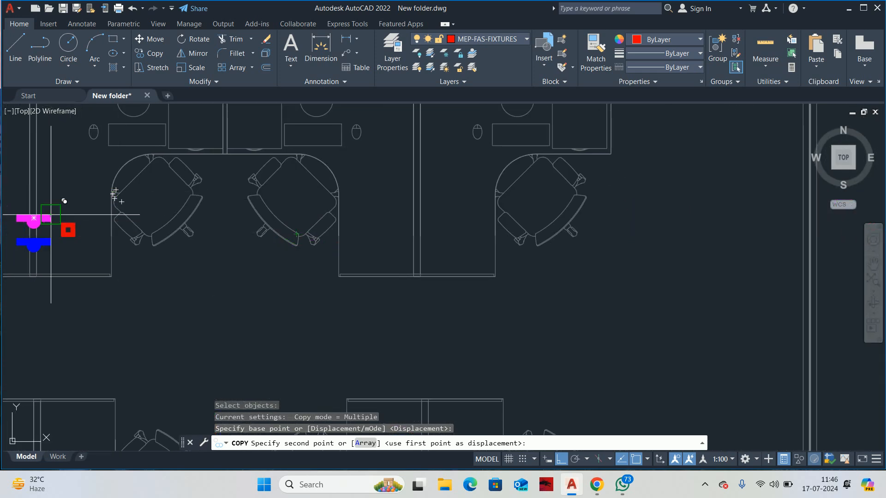
{"action": "left_click", "coordinate": [683, 216]}
{"action": "scroll", "coordinate": [663, 234], "scroll_direction": "down", "scroll_amount": 3}
{"action": "key", "text": "Escape"}
{"action": "key", "text": "Escape"}
{"action": "key", "text": "Escape"}
{"action": "key", "text": "Escape"}
{"action": "middle_click_drag", "start_coordinate": [660, 248], "coordinate": [628, 242]}
{"action": "type", "text": "m"}
{"action": "key", "text": "Return"}
{"action": "left_click", "coordinate": [638, 225]}
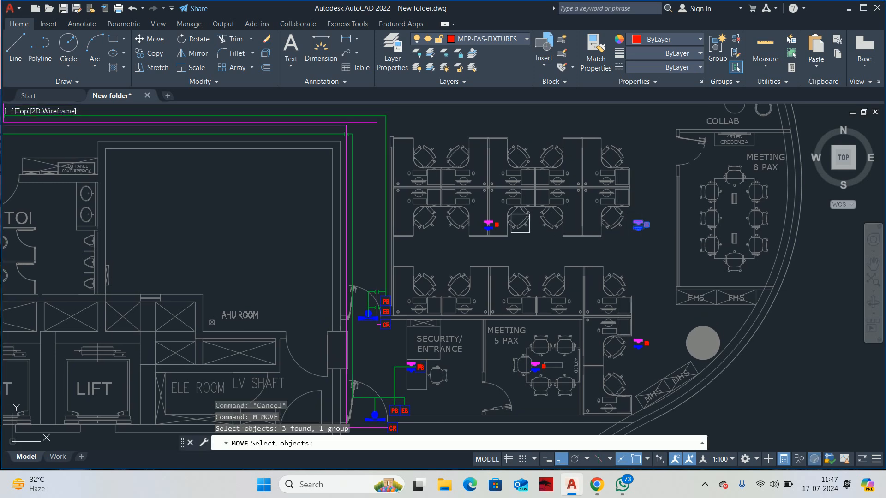
{"action": "left_click", "coordinate": [488, 224]}
{"action": "middle_click_drag", "start_coordinate": [488, 225], "coordinate": [480, 279]}
{"action": "key", "text": "Return"}
{"action": "left_click", "coordinate": [594, 148]}
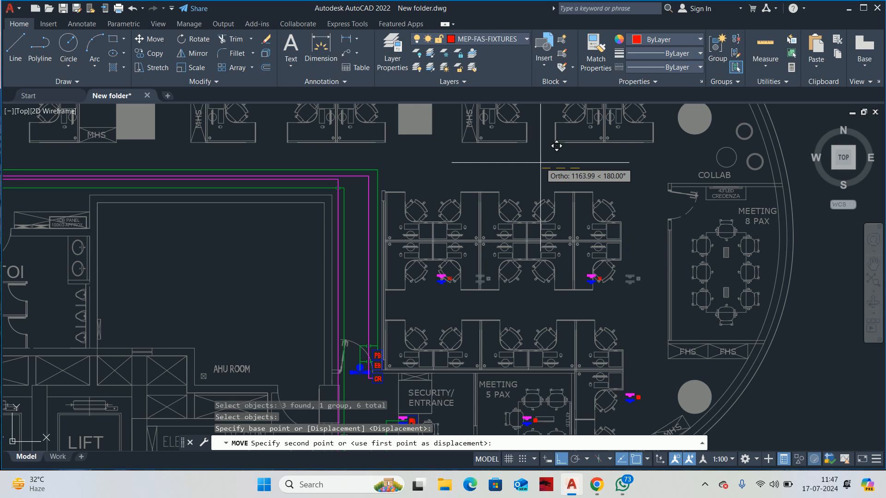
{"action": "key", "text": "Escape"}
Step: Draw a horizontal line along the aisle between the desk rows, from the Meeting 8 Pax room wall to the workstation area's far partition
{"action": "type", "text": "l"}
{"action": "key", "text": "Return"}
{"action": "scroll", "coordinate": [650, 280], "scroll_direction": "up", "scroll_amount": 6}
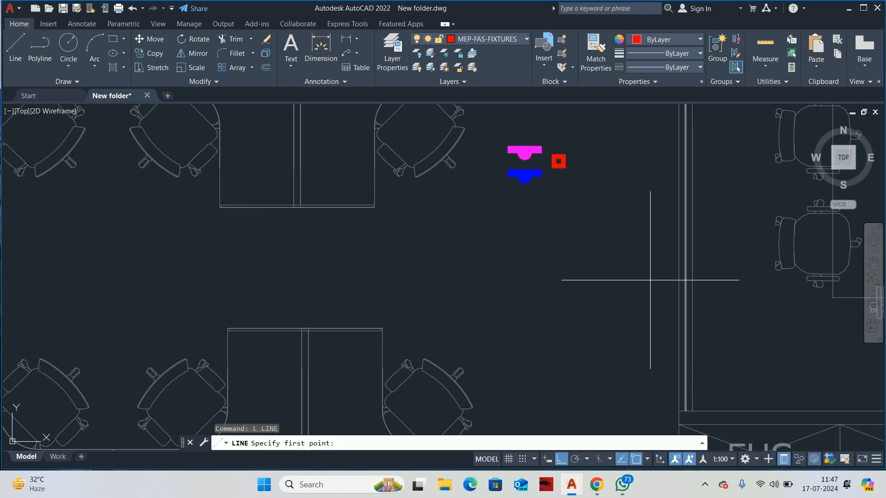
{"action": "left_click", "coordinate": [679, 244]}
{"action": "scroll", "coordinate": [451, 258], "scroll_direction": "down", "scroll_amount": 6}
{"action": "middle_click_drag", "start_coordinate": [450, 259], "coordinate": [688, 263]}
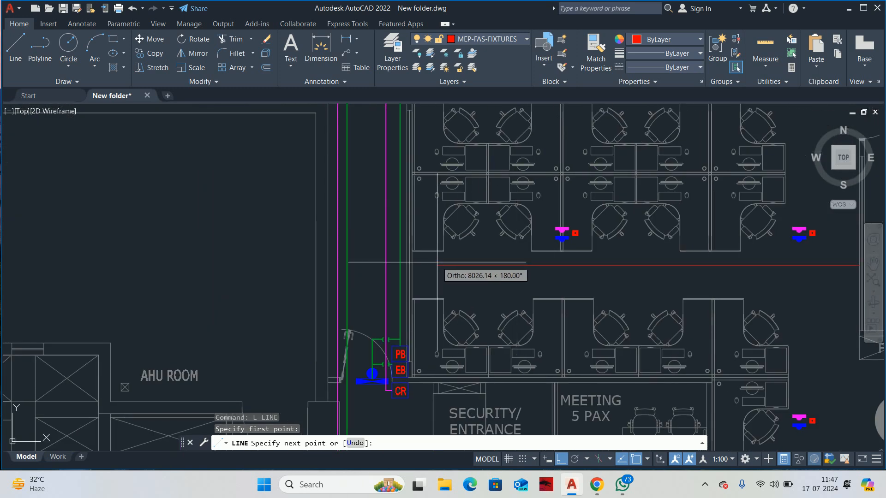
{"action": "left_click", "coordinate": [411, 265]}
{"action": "key", "text": "Escape"}
{"action": "key", "text": "Escape"}
{"action": "scroll", "coordinate": [652, 278], "scroll_direction": "down", "scroll_amount": 3}
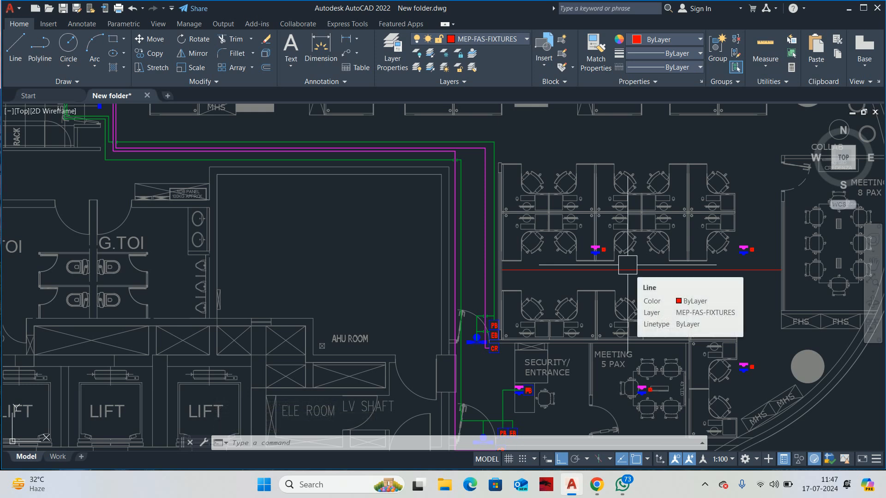
Step: Divide the horizontal aisle line into 3 segments
{"action": "type", "text": "div"}
{"action": "key", "text": "Return"}
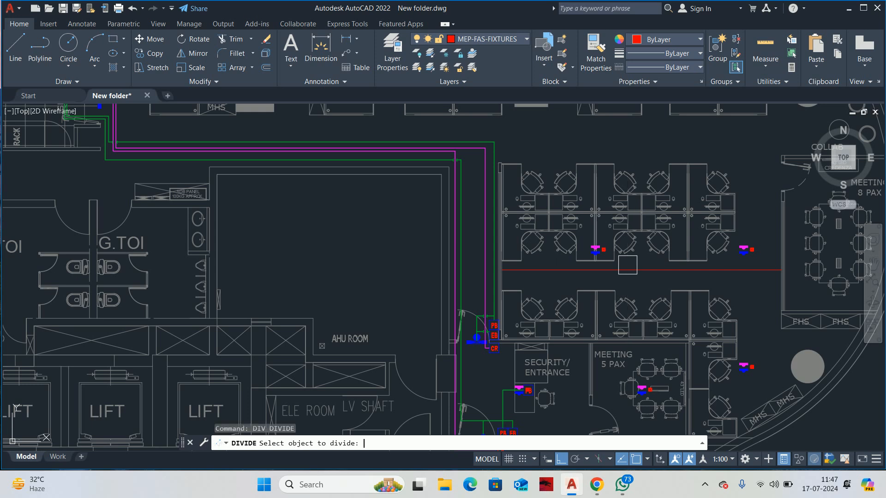
{"action": "left_click", "coordinate": [560, 270]}
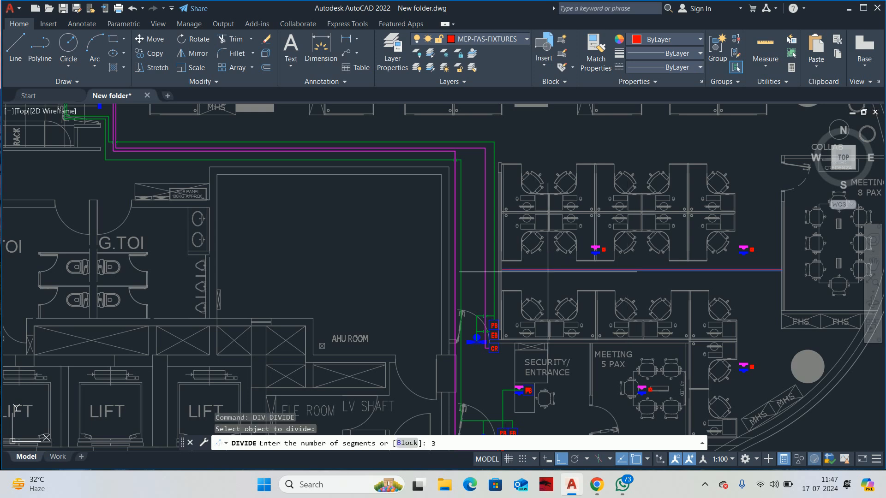
{"action": "key", "text": "Return"}
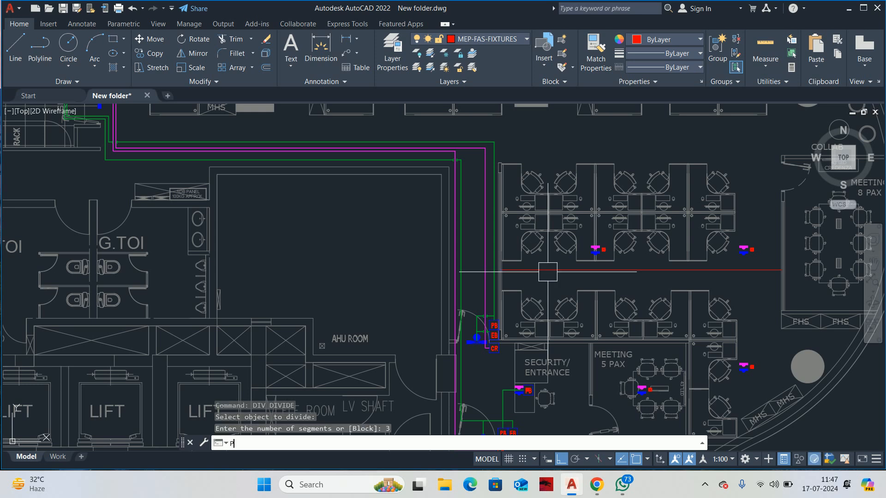
Step: Set the drawing's point style to the X marker
{"action": "type", "text": "PTYPE"}
{"action": "key", "text": "Return"}
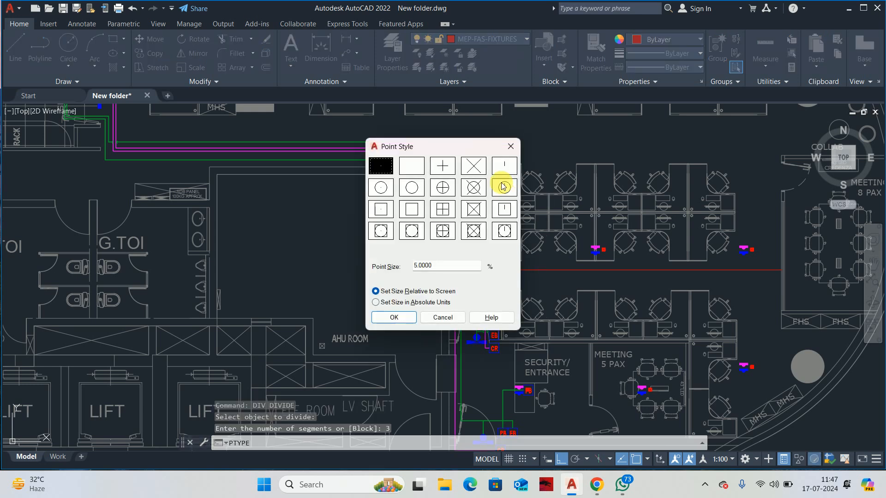
{"action": "left_click", "coordinate": [473, 165]}
{"action": "left_click", "coordinate": [394, 317]}
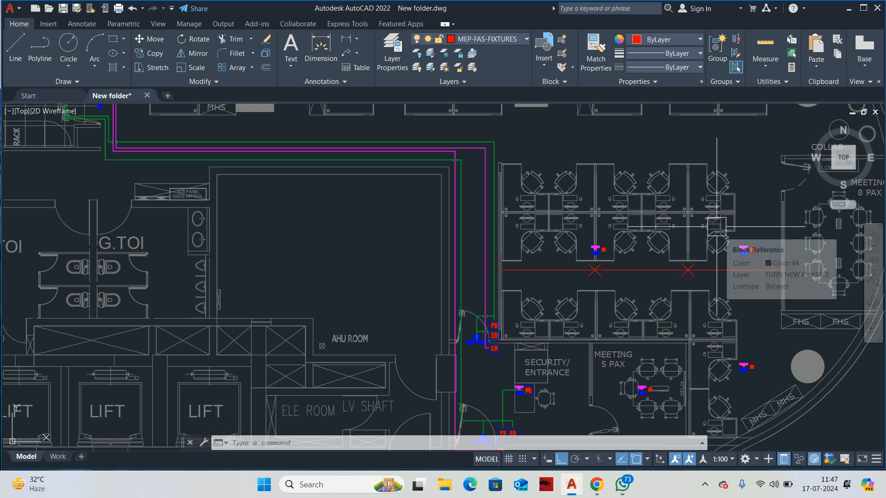
Step: Delete both division points from the aisle line
{"action": "scroll", "coordinate": [595, 272], "scroll_direction": "up", "scroll_amount": 4}
{"action": "left_click", "coordinate": [606, 256]}
{"action": "scroll", "coordinate": [671, 288], "scroll_direction": "down", "scroll_amount": 2}
{"action": "middle_click_drag", "start_coordinate": [671, 288], "coordinate": [425, 274]}
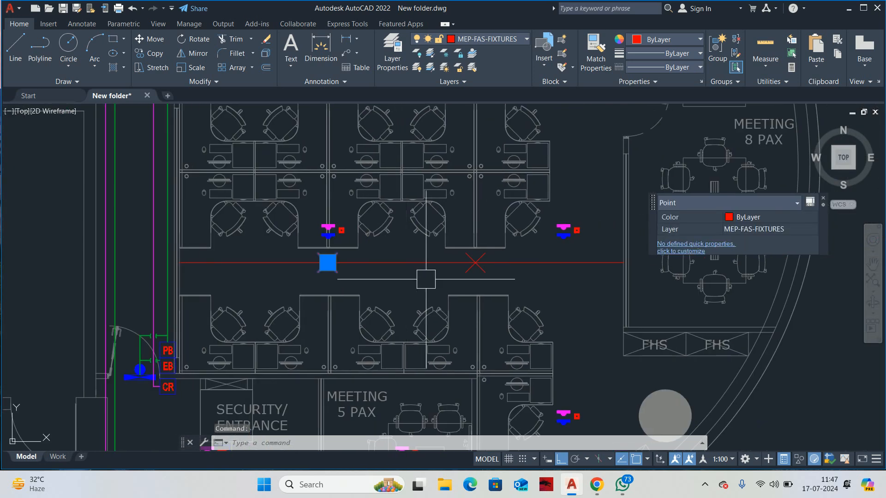
{"action": "key", "text": "Escape"}
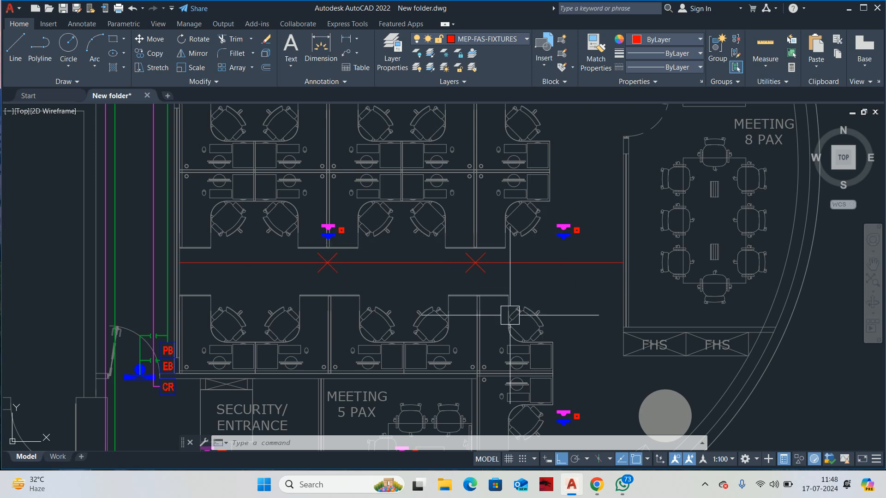
{"action": "left_click", "coordinate": [474, 262]}
{"action": "left_click", "coordinate": [327, 263]}
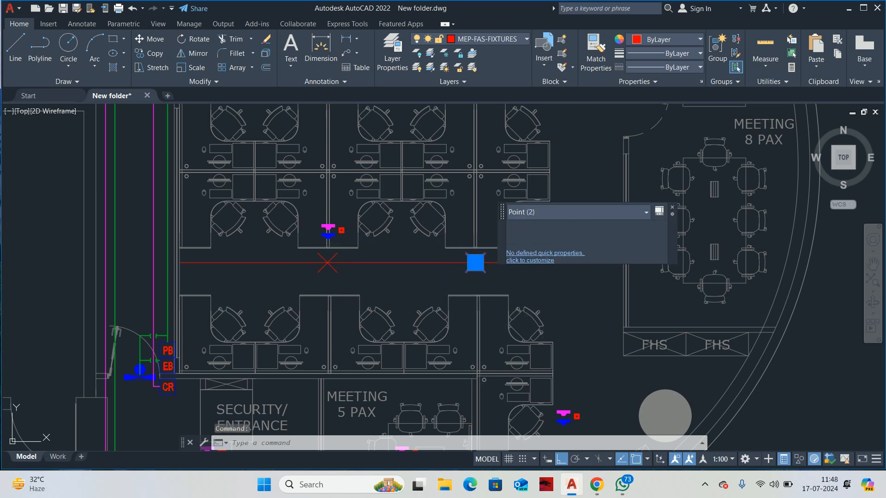
{"action": "key", "text": "Delete"}
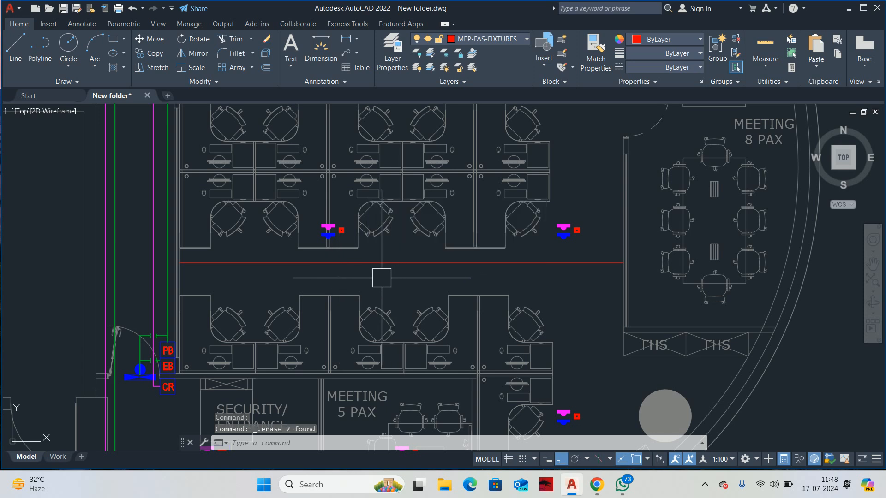
Step: Divide the horizontal aisle line into 4 segments
{"action": "type", "text": "DIV"}
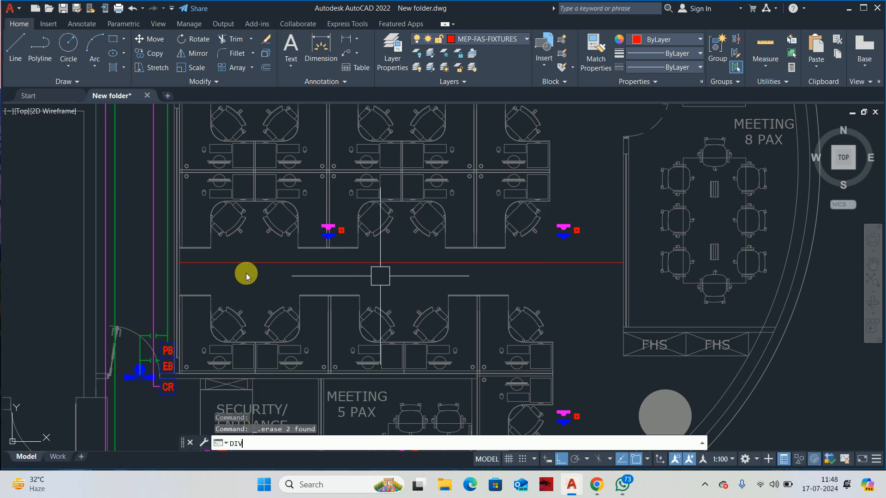
{"action": "key", "text": "Return"}
{"action": "left_click", "coordinate": [254, 263]}
{"action": "type", "text": "4"}
{"action": "key", "text": "Return"}
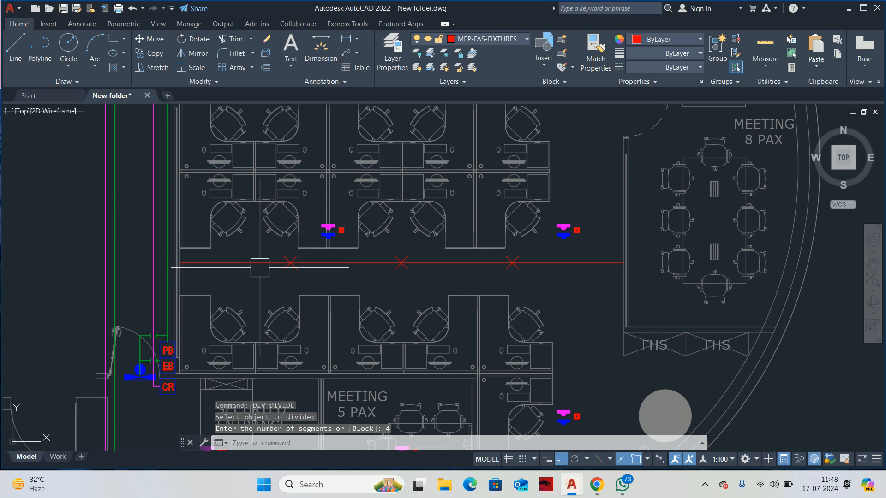
{"action": "key", "text": "Escape"}
{"action": "type", "text": "CO"}
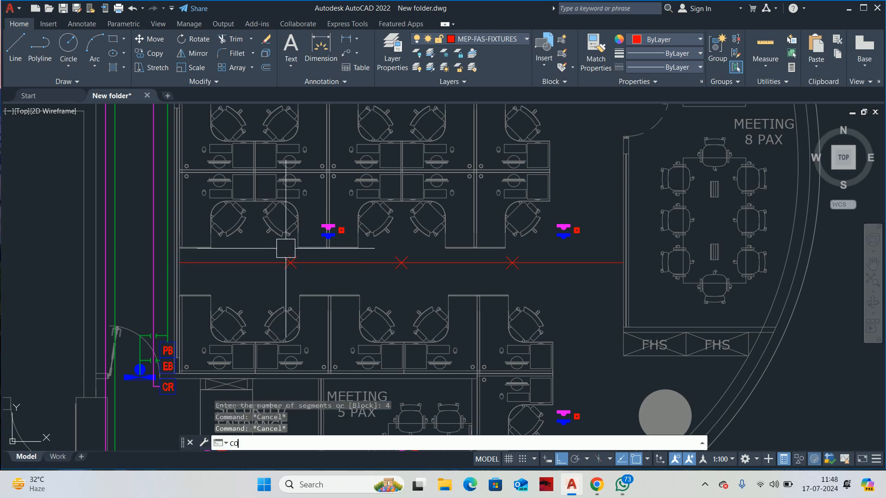
{"action": "key", "text": "Return"}
{"action": "left_click", "coordinate": [339, 222]}
{"action": "key", "text": "Escape"}
Step: Move the workstation-area symbol group, based midway between its two stacked symbols, onto the westernmost division point of the aisle line
{"action": "type", "text": "M"}
{"action": "key", "text": "Return"}
{"action": "left_click", "coordinate": [328, 229]}
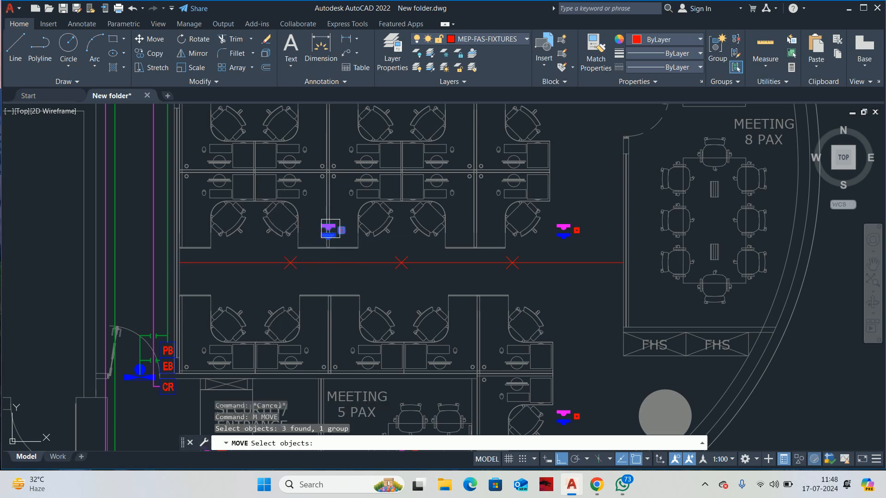
{"action": "key", "text": "Return"}
{"action": "scroll", "coordinate": [333, 233], "scroll_direction": "up", "scroll_amount": 5}
{"action": "scroll", "coordinate": [314, 233], "scroll_direction": "up", "scroll_amount": 2}
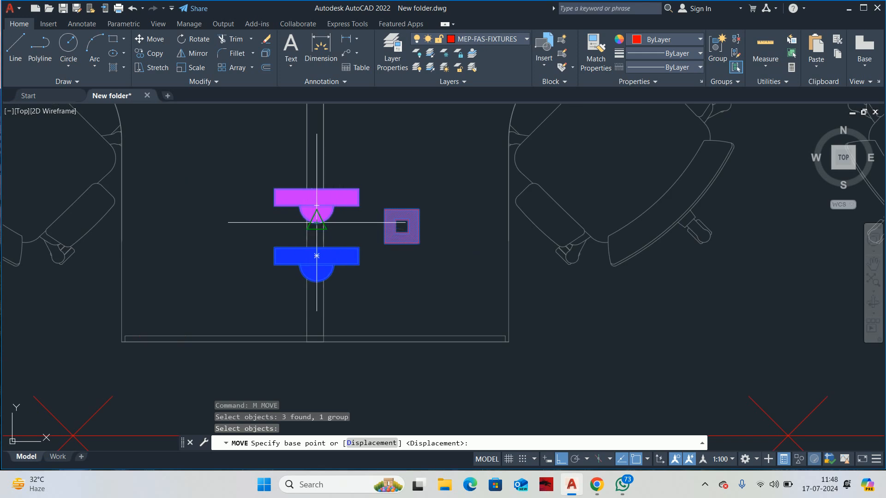
{"action": "scroll", "coordinate": [307, 241], "scroll_direction": "up", "scroll_amount": 2}
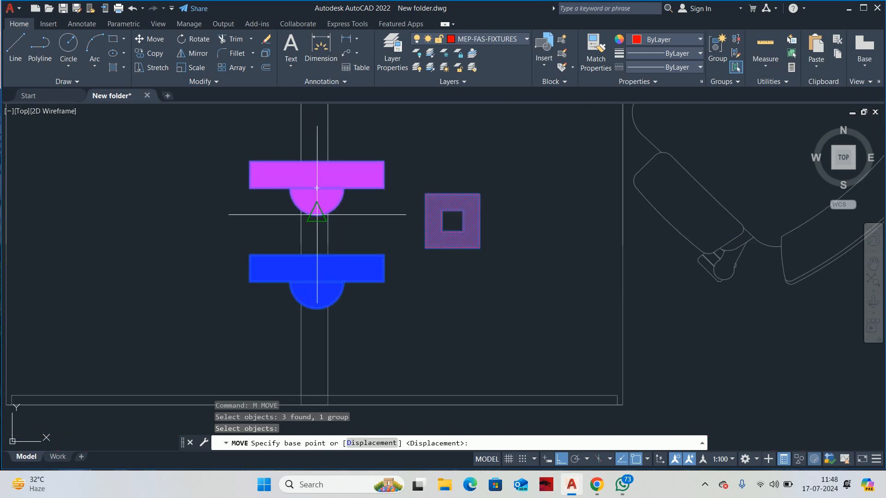
{"action": "left_click", "coordinate": [312, 234]}
{"action": "scroll", "coordinate": [313, 233], "scroll_direction": "down", "scroll_amount": 7}
{"action": "scroll", "coordinate": [244, 272], "scroll_direction": "up", "scroll_amount": 5}
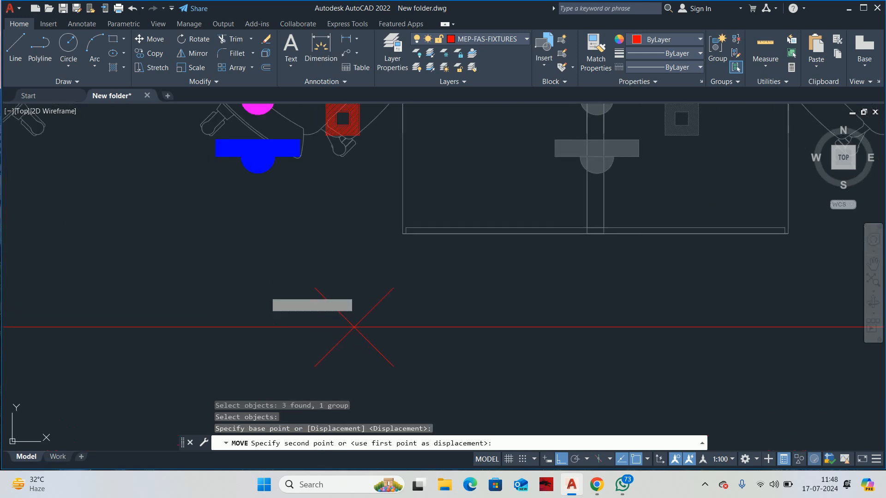
{"action": "left_click", "coordinate": [354, 327]}
{"action": "key", "text": "Escape"}
{"action": "scroll", "coordinate": [382, 300], "scroll_direction": "down", "scroll_amount": 6}
{"action": "key", "text": "Escape"}
{"action": "key", "text": "Escape"}
{"action": "middle_click_drag", "start_coordinate": [601, 302], "coordinate": [403, 260]}
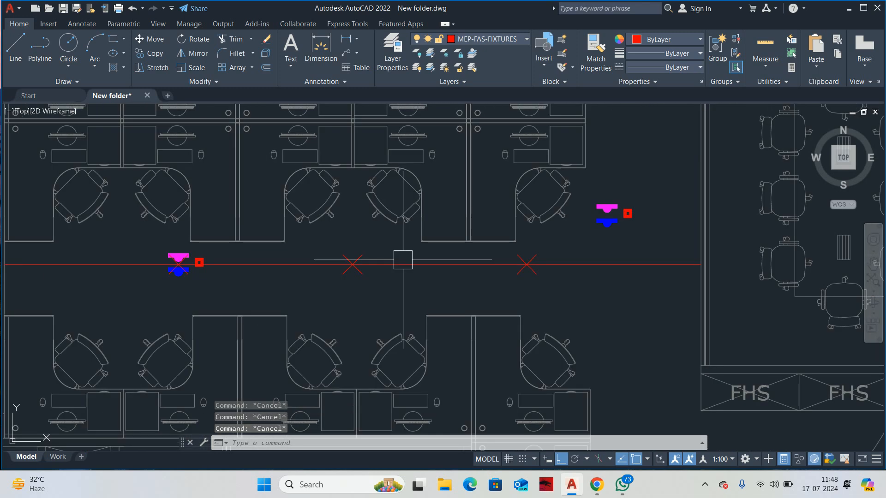
{"action": "key", "text": "space"}
{"action": "left_click", "coordinate": [610, 225]}
{"action": "scroll", "coordinate": [611, 224], "scroll_direction": "up", "scroll_amount": 6}
{"action": "key", "text": "space"}
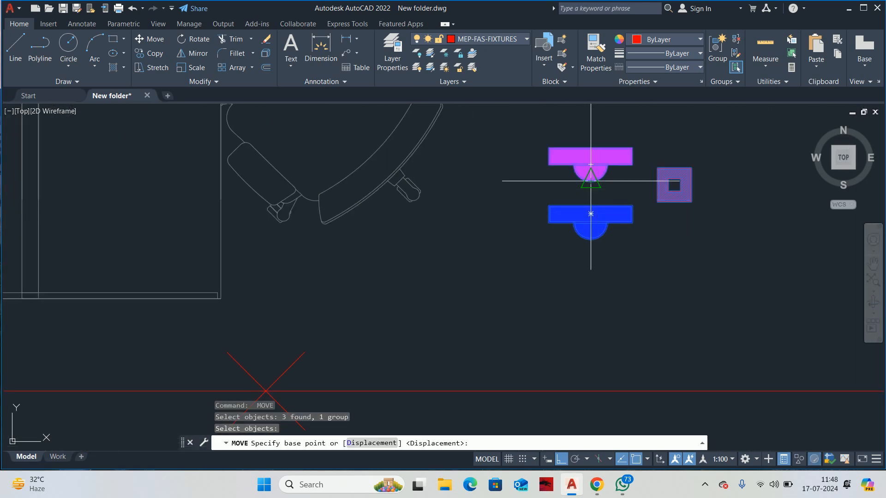
{"action": "key", "text": "Escape"}
Step: Delete the symbol group between the upper workstations and the Meeting 8 Pax room
{"action": "scroll", "coordinate": [581, 199], "scroll_direction": "down", "scroll_amount": 6}
{"action": "key", "text": "Escape"}
{"action": "left_click", "coordinate": [578, 199]}
{"action": "key", "text": "Delete"}
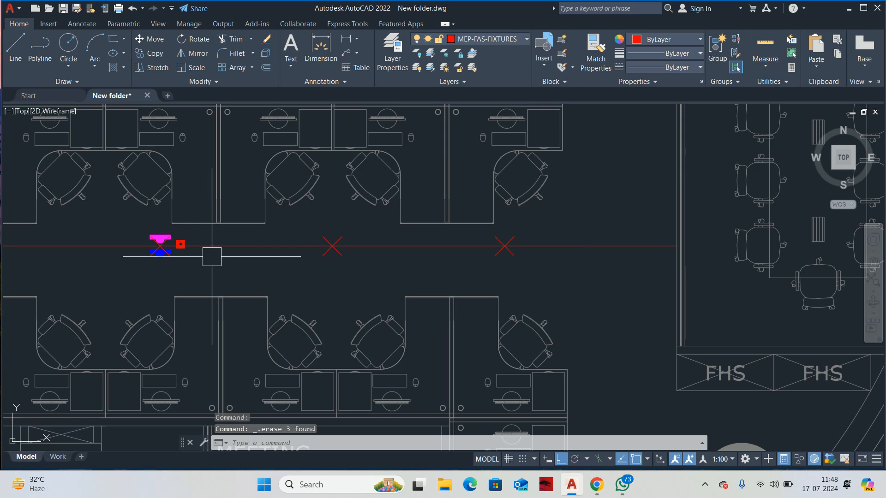
{"action": "type", "text": "XO"}
{"action": "key", "text": "Return"}
{"action": "scroll", "coordinate": [145, 255], "scroll_direction": "up", "scroll_amount": 4}
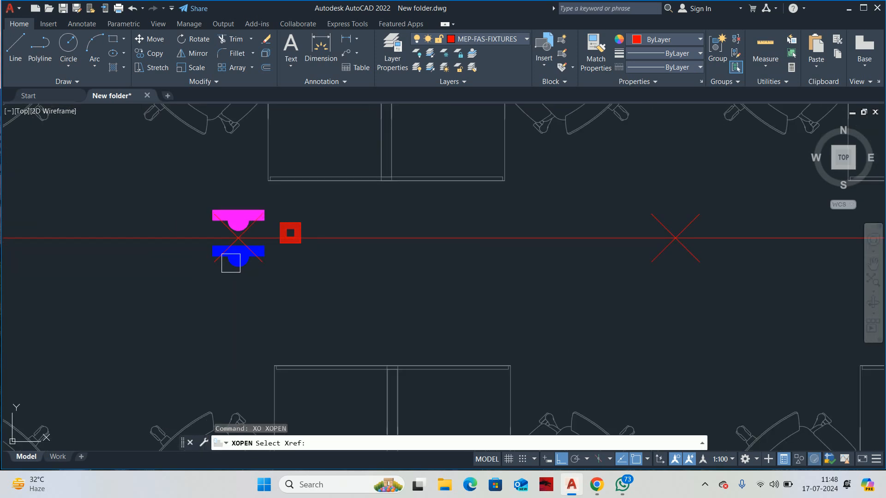
{"action": "left_click", "coordinate": [230, 263]}
{"action": "scroll", "coordinate": [233, 258], "scroll_direction": "up", "scroll_amount": 4}
{"action": "key", "text": "space"}
{"action": "left_click", "coordinate": [227, 209]}
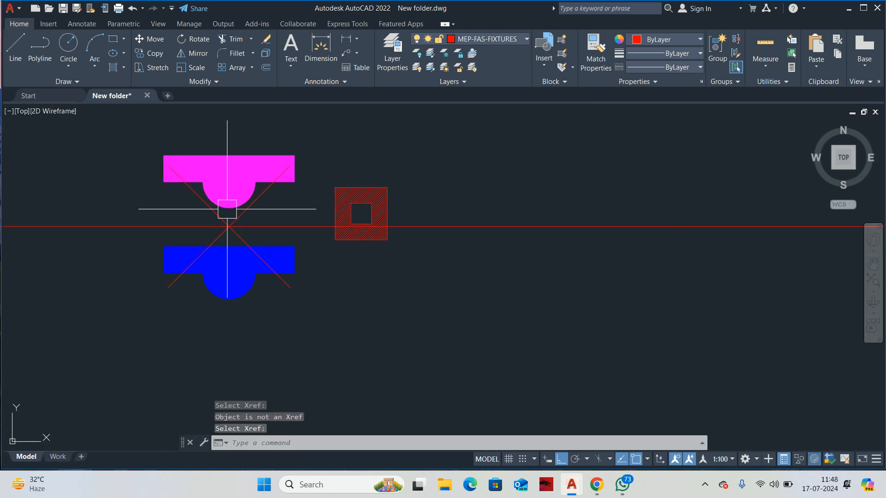
{"action": "key", "text": "Escape"}
Step: Copy the aisle symbol group from its division point to the division point nearest the Meeting 8 Pax room
{"action": "type", "text": "co"}
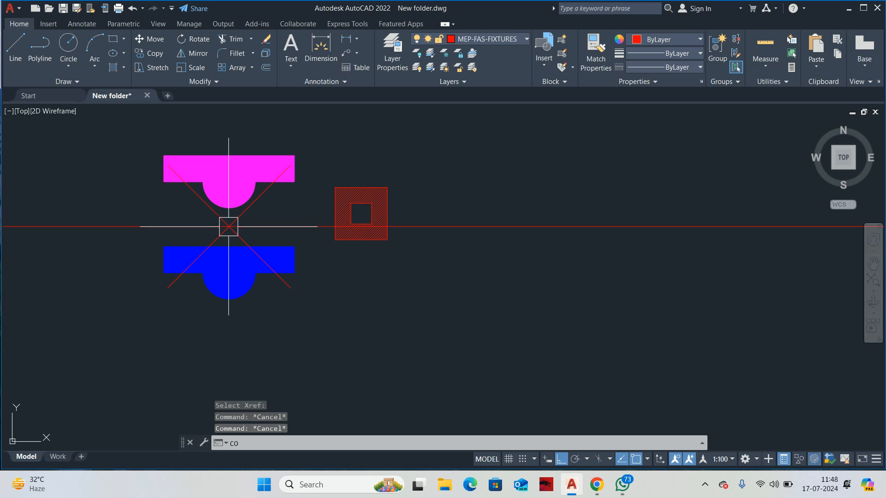
{"action": "key", "text": "Return"}
{"action": "left_click", "coordinate": [229, 146]}
{"action": "key", "text": "Return"}
{"action": "left_click", "coordinate": [229, 231]}
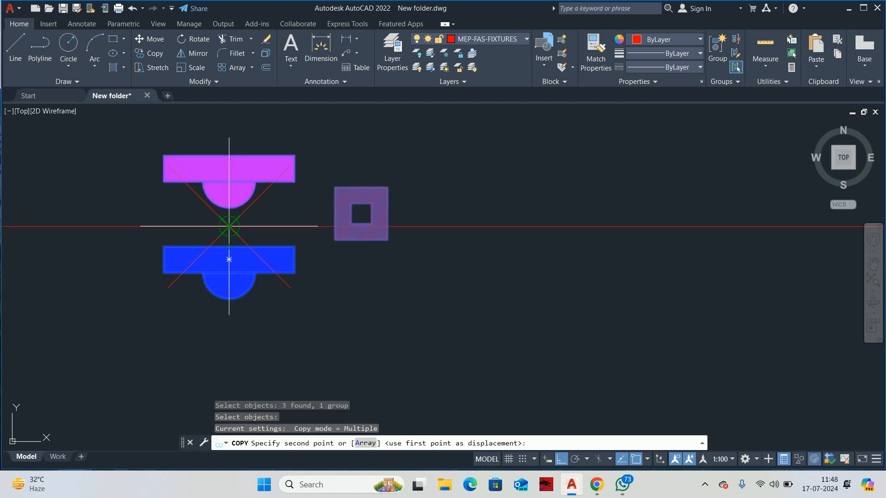
{"action": "scroll", "coordinate": [415, 217], "scroll_direction": "down", "scroll_amount": 8}
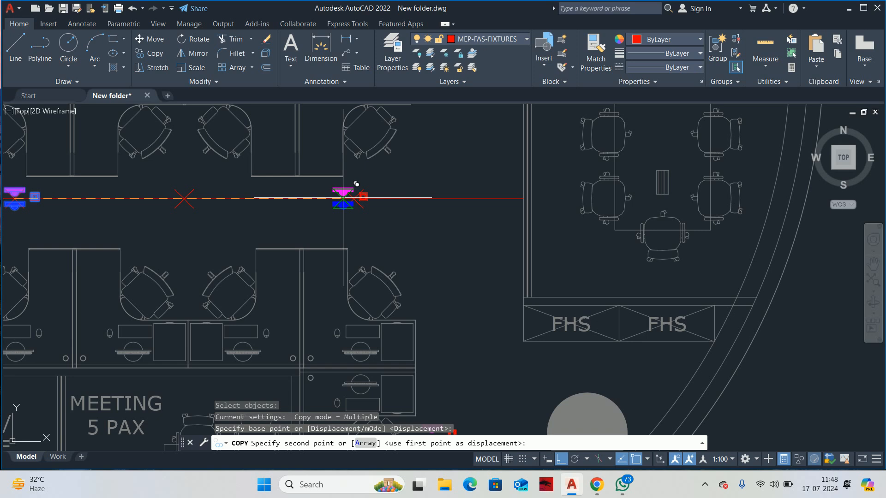
{"action": "left_click", "coordinate": [354, 199]}
{"action": "key", "text": "Escape"}
{"action": "key", "text": "Escape"}
Step: Erase all division points using Select Similar, along with the horizontal construction line in the aisle
{"action": "scroll", "coordinate": [183, 198], "scroll_direction": "up", "scroll_amount": 2}
{"action": "left_click", "coordinate": [160, 183]}
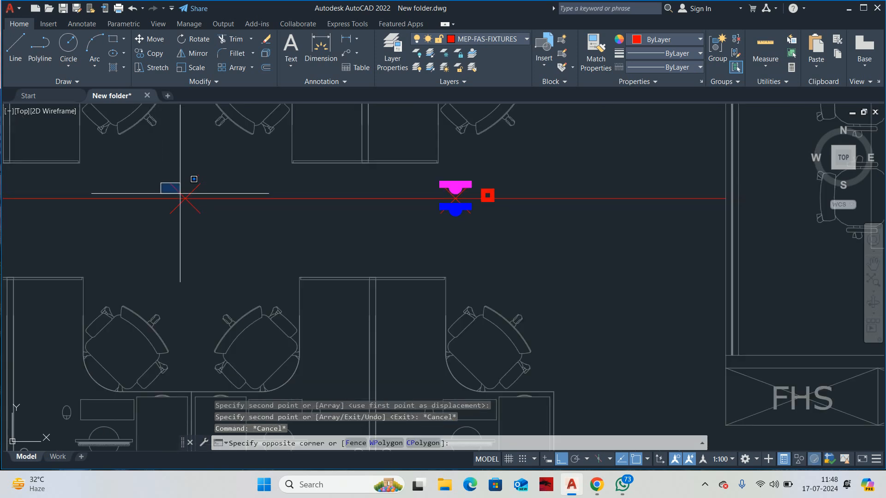
{"action": "left_click", "coordinate": [194, 205]}
{"action": "right_click", "coordinate": [202, 245]}
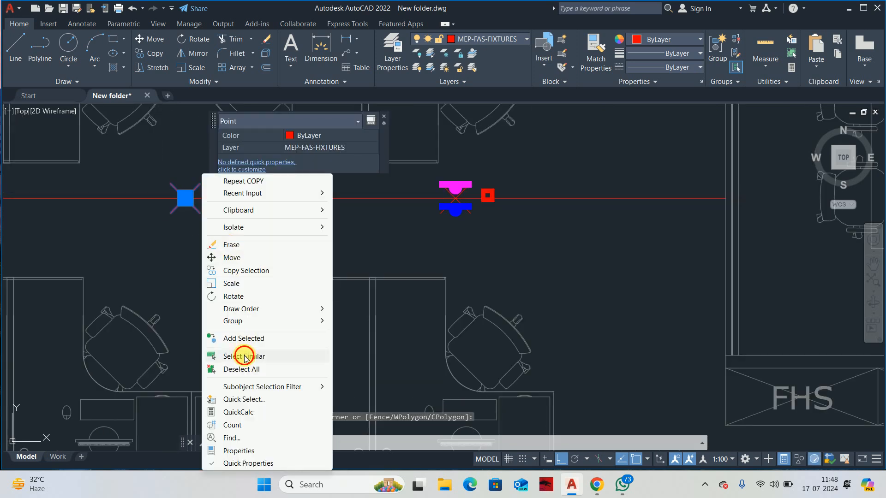
{"action": "left_click", "coordinate": [244, 356]}
{"action": "scroll", "coordinate": [310, 263], "scroll_direction": "down", "scroll_amount": 4}
{"action": "key", "text": "Delete"}
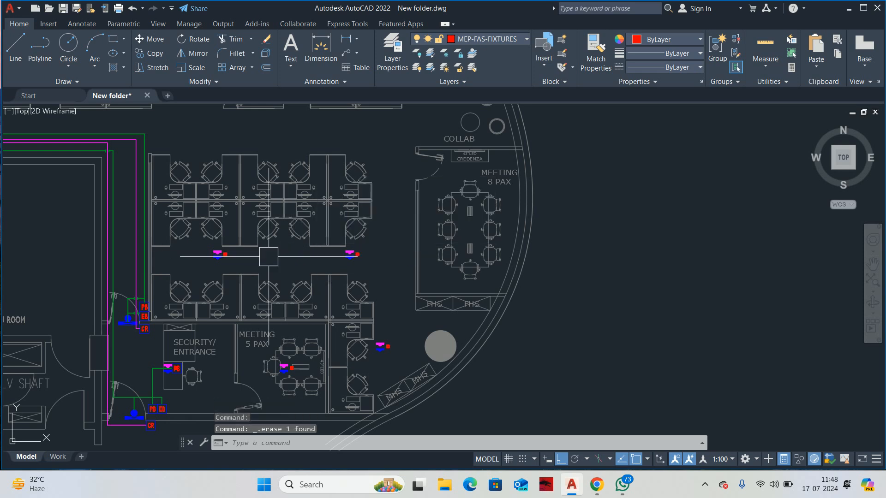
{"action": "middle_click_drag", "start_coordinate": [269, 256], "coordinate": [346, 256]}
{"action": "key", "text": "Escape"}
{"action": "key", "text": "Escape"}
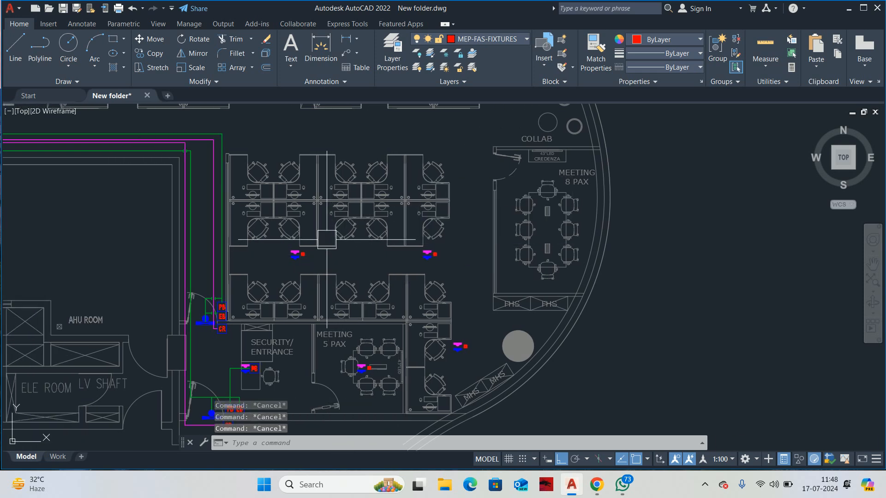
{"action": "type", "text": "l"}
{"action": "key", "text": "Return"}
{"action": "middle_click_drag", "start_coordinate": [278, 172], "coordinate": [296, 237]}
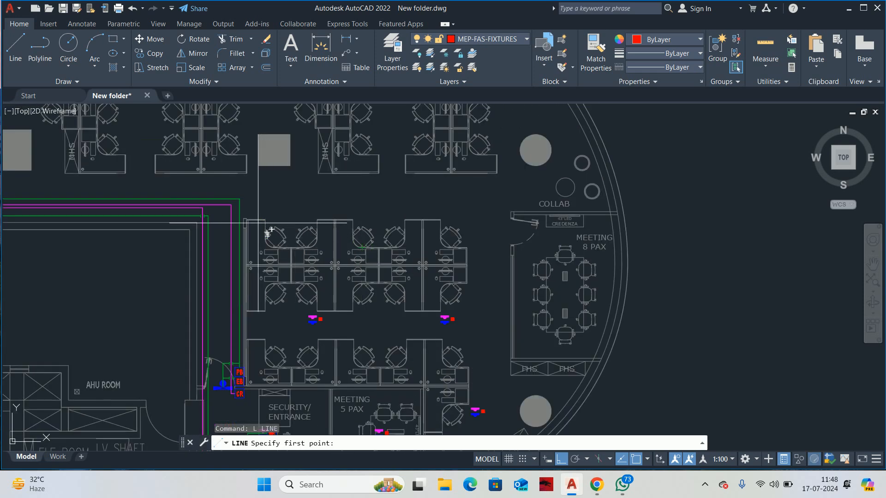
{"action": "key", "text": "Escape"}
{"action": "key", "text": "Escape"}
{"action": "type", "text": "d"}
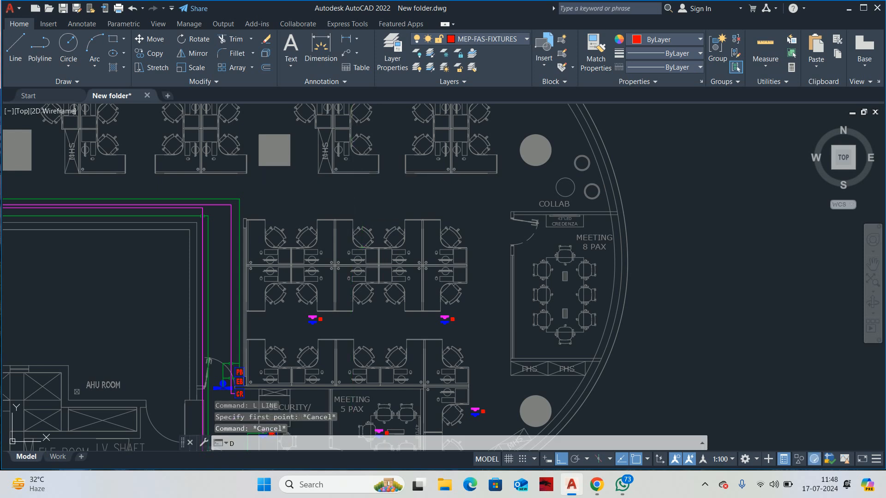
{"action": "type", "text": "li"}
{"action": "key", "text": "Return"}
{"action": "scroll", "coordinate": [354, 183], "scroll_direction": "up", "scroll_amount": 4}
{"action": "left_click", "coordinate": [339, 162]}
{"action": "scroll", "coordinate": [336, 298], "scroll_direction": "down", "scroll_amount": 5}
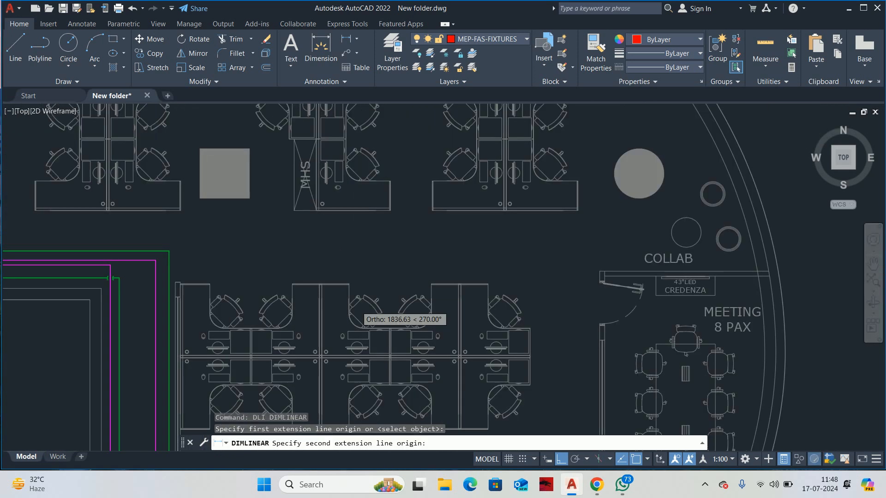
{"action": "scroll", "coordinate": [365, 204], "scroll_direction": "up", "scroll_amount": 5}
{"action": "key", "text": "Escape"}
{"action": "key", "text": "Escape"}
{"action": "scroll", "coordinate": [363, 328], "scroll_direction": "down", "scroll_amount": 5}
{"action": "scroll", "coordinate": [379, 297], "scroll_direction": "up", "scroll_amount": 12}
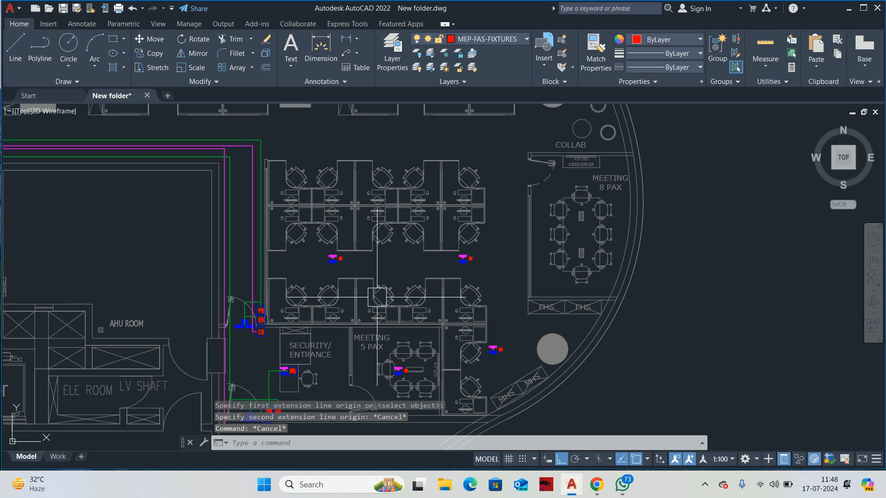
{"action": "key", "text": "space"}
{"action": "left_click", "coordinate": [306, 341]}
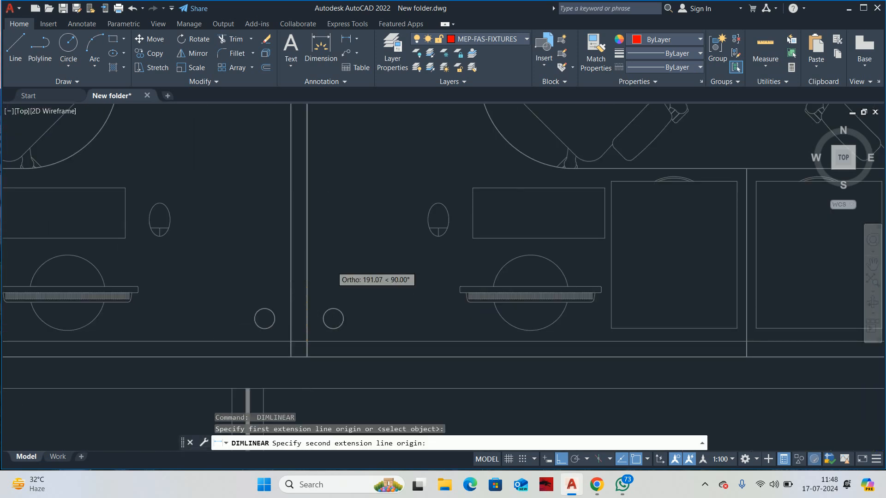
{"action": "scroll", "coordinate": [356, 277], "scroll_direction": "down", "scroll_amount": 5}
{"action": "scroll", "coordinate": [337, 314], "scroll_direction": "up", "scroll_amount": 5}
{"action": "key", "text": "Escape"}
{"action": "key", "text": "Escape"}
Step: Place a vertical linear dimension from the desk edge above the Meeting 5 Pax room to the curved outer wall
{"action": "key", "text": "space"}
{"action": "left_click", "coordinate": [336, 324]}
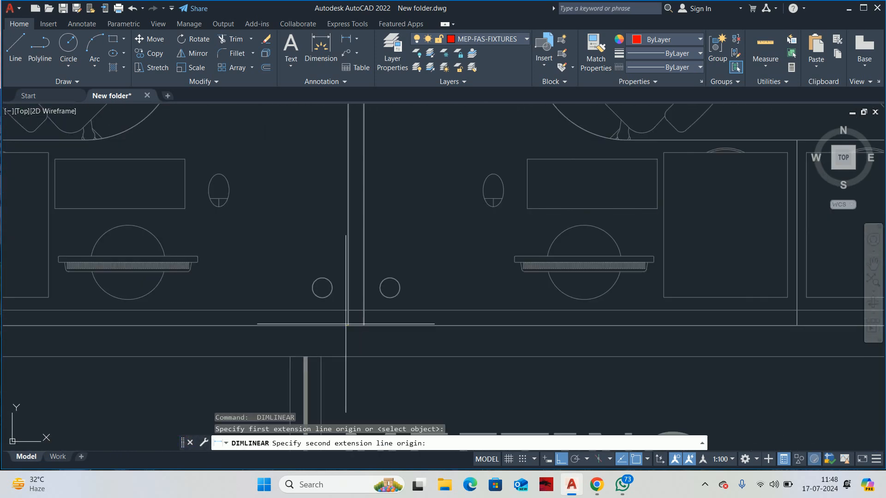
{"action": "scroll", "coordinate": [336, 324], "scroll_direction": "down", "scroll_amount": 5}
{"action": "scroll", "coordinate": [402, 242], "scroll_direction": "down", "scroll_amount": 2}
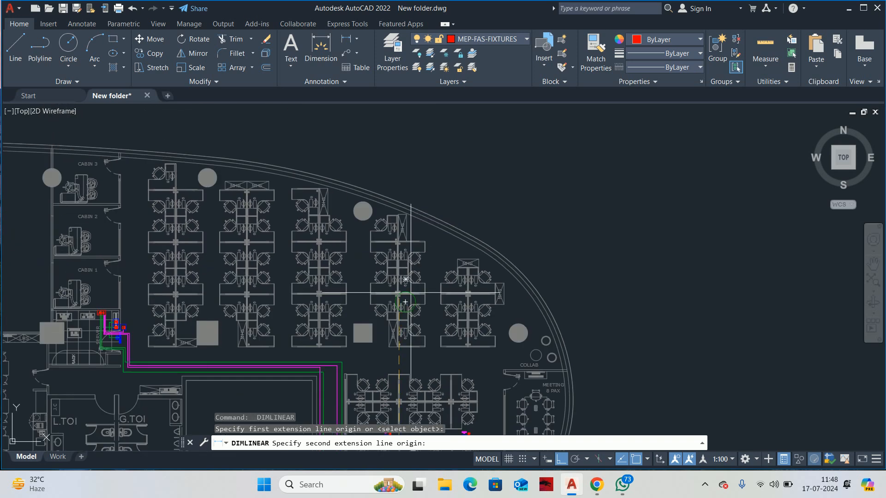
{"action": "scroll", "coordinate": [318, 120], "scroll_direction": "up", "scroll_amount": 9}
{"action": "left_click", "coordinate": [330, 120]}
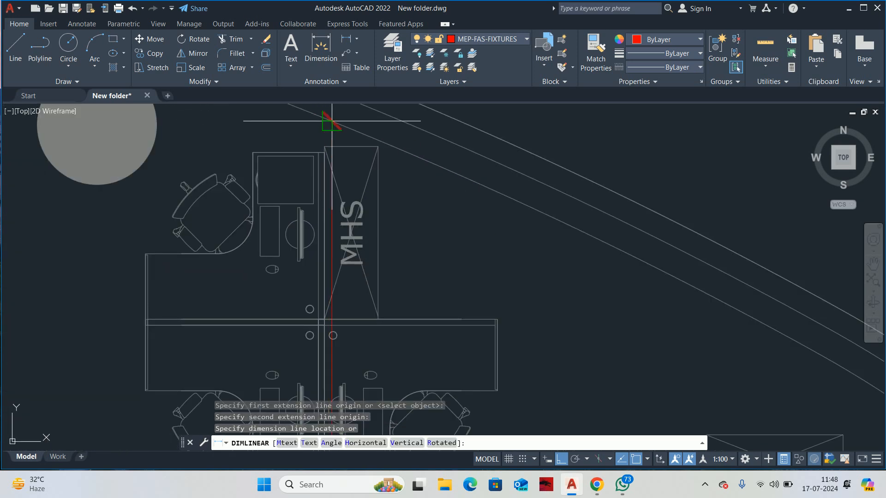
{"action": "scroll", "coordinate": [330, 120], "scroll_direction": "down", "scroll_amount": 6}
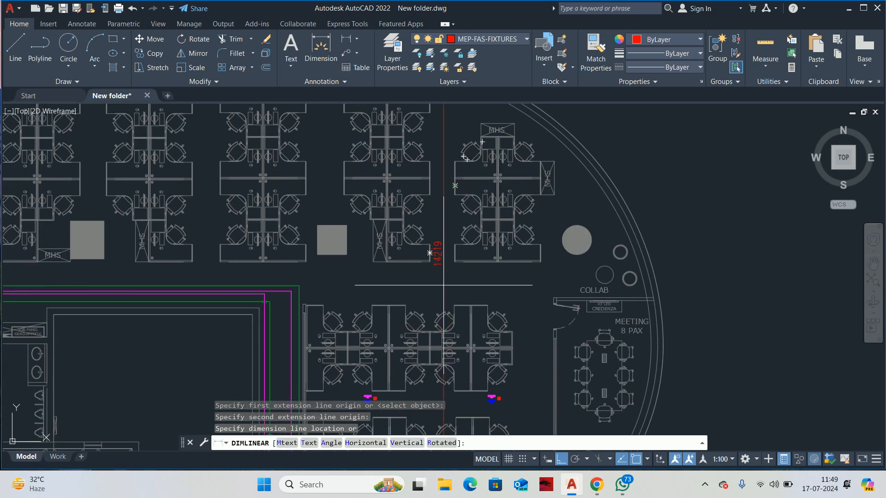
{"action": "left_click", "coordinate": [446, 282]}
{"action": "mouse_move", "coordinate": [445, 282]}
{"action": "middle_mouse_down"}
{"action": "mouse_move", "coordinate": [455, 277]}
{"action": "mouse_move", "coordinate": [479, 189]}
{"action": "middle_mouse_up"}
{"action": "key", "text": "Escape"}
{"action": "key", "text": "Escape"}
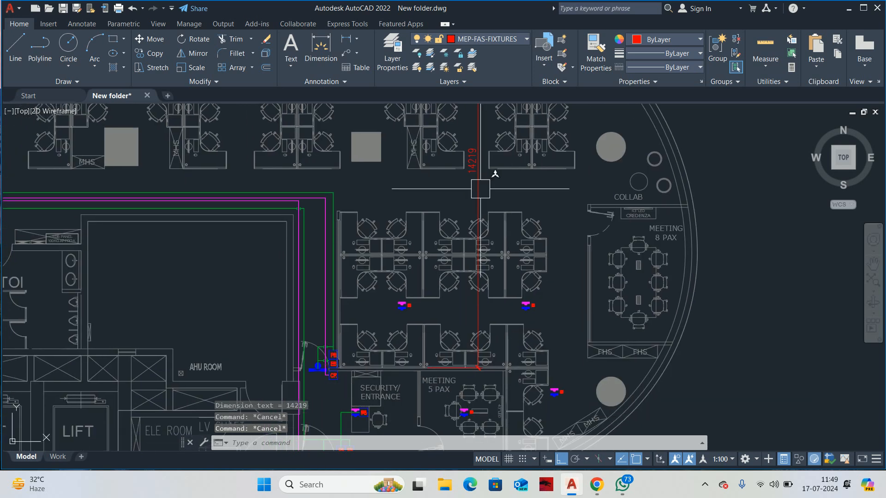
Step: Draw a vertical line from the western aisle symbol group down to the back edge of the desks below it
{"action": "middle_click_drag", "start_coordinate": [469, 229], "coordinate": [482, 269]}
{"action": "key", "text": "Escape"}
{"action": "type", "text": "L"}
{"action": "key", "text": "Return"}
{"action": "scroll", "coordinate": [460, 333], "scroll_direction": "up", "scroll_amount": 6}
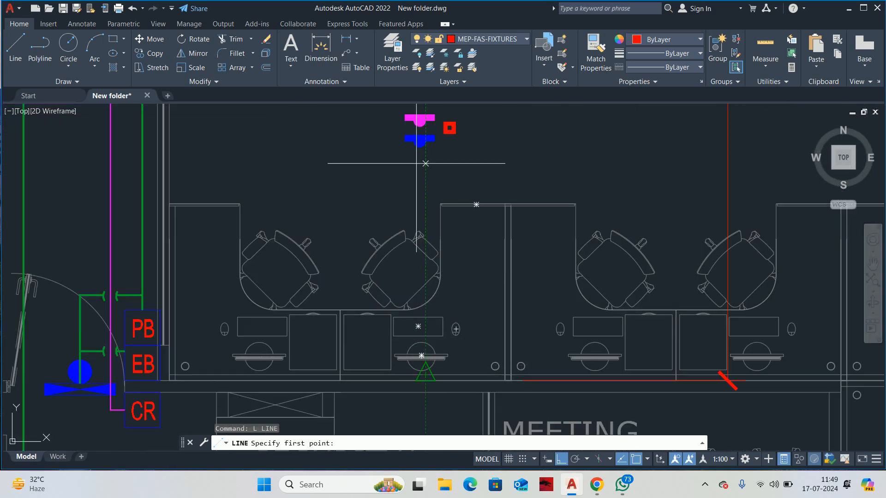
{"action": "left_click", "coordinate": [421, 139]}
{"action": "scroll", "coordinate": [417, 393], "scroll_direction": "up", "scroll_amount": 4}
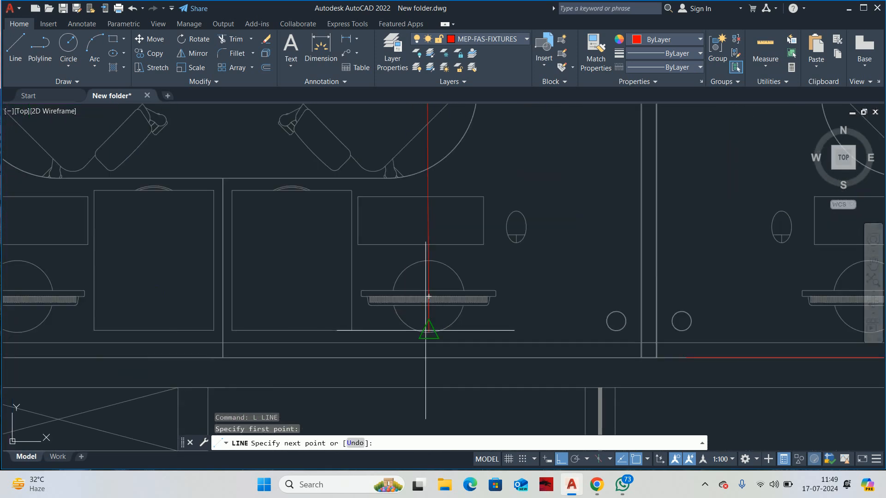
{"action": "scroll", "coordinate": [425, 330], "scroll_direction": "up", "scroll_amount": 2}
{"action": "left_click", "coordinate": [421, 351]}
{"action": "key", "text": "Escape"}
{"action": "key", "text": "Escape"}
Step: Stretch the upper end of the western vertical line northward just past the inner line of the curved outer wall
{"action": "scroll", "coordinate": [421, 293], "scroll_direction": "down", "scroll_amount": 4}
{"action": "left_click", "coordinate": [430, 215]}
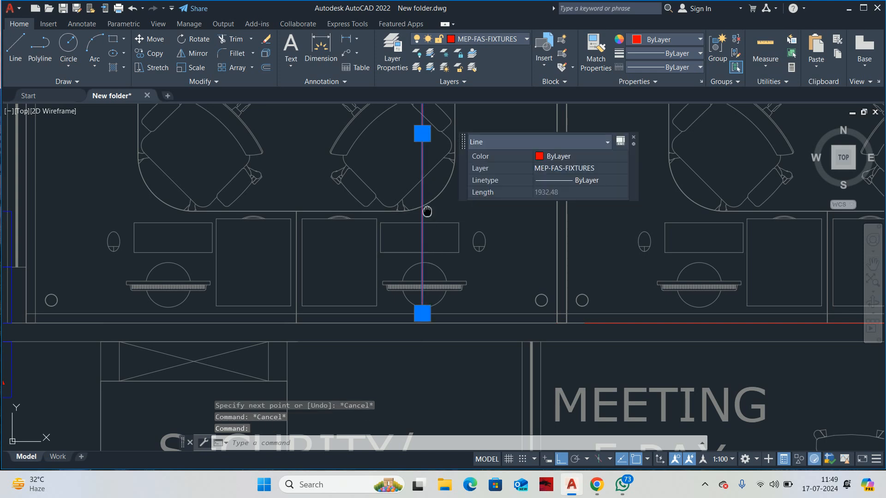
{"action": "middle_click_drag", "start_coordinate": [427, 211], "coordinate": [445, 365]}
{"action": "left_click", "coordinate": [442, 241]}
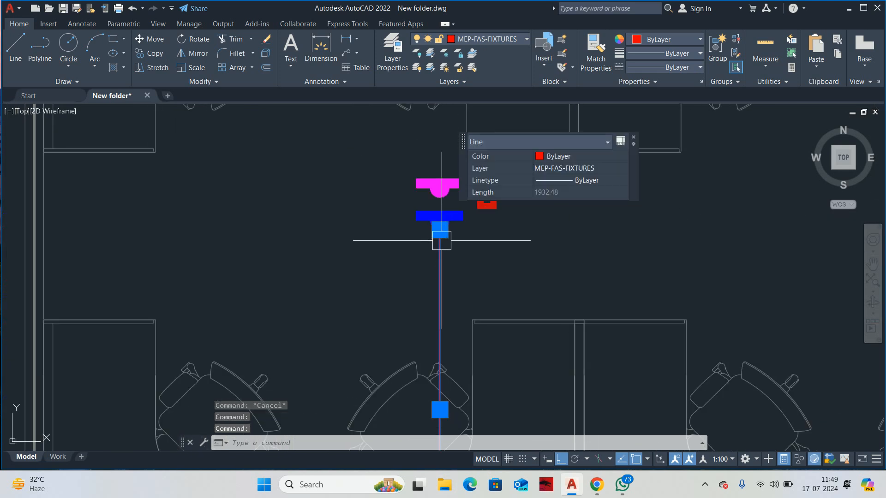
{"action": "left_click", "coordinate": [439, 234]}
{"action": "scroll", "coordinate": [415, 110], "scroll_direction": "down", "scroll_amount": 5}
{"action": "middle_click_drag", "start_coordinate": [414, 111], "coordinate": [421, 423]}
{"action": "middle_click_drag", "start_coordinate": [431, 187], "coordinate": [417, 417]}
{"action": "middle_click_drag", "start_coordinate": [422, 110], "coordinate": [405, 226]}
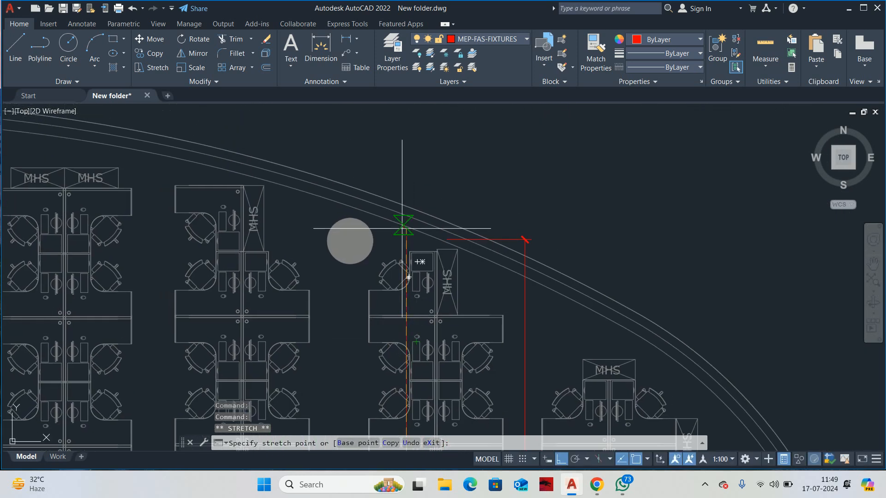
{"action": "scroll", "coordinate": [413, 222], "scroll_direction": "up", "scroll_amount": 8}
{"action": "key", "text": "Escape"}
{"action": "key", "text": "Escape"}
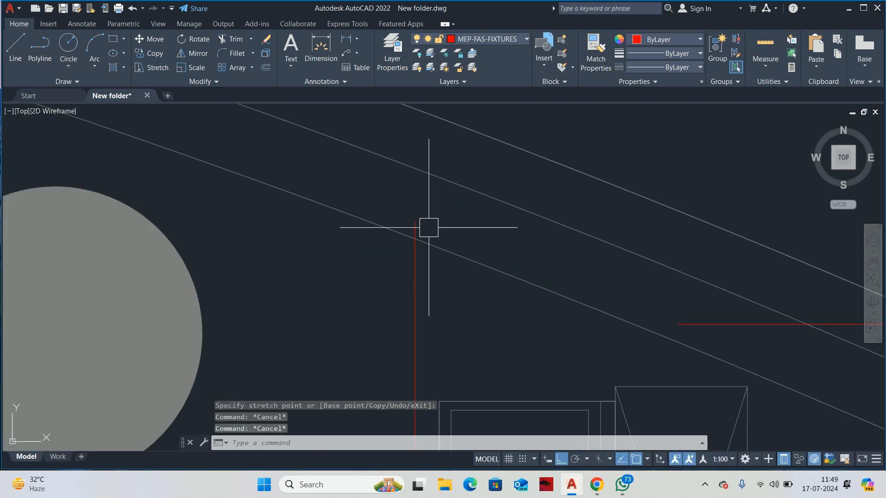
Step: Trim the western vertical line where it overshoots the inner line of the curved outer wall
{"action": "type", "text": "TR"}
{"action": "key", "text": "Return"}
{"action": "key", "text": "Escape"}
{"action": "scroll", "coordinate": [451, 247], "scroll_direction": "down", "scroll_amount": 10}
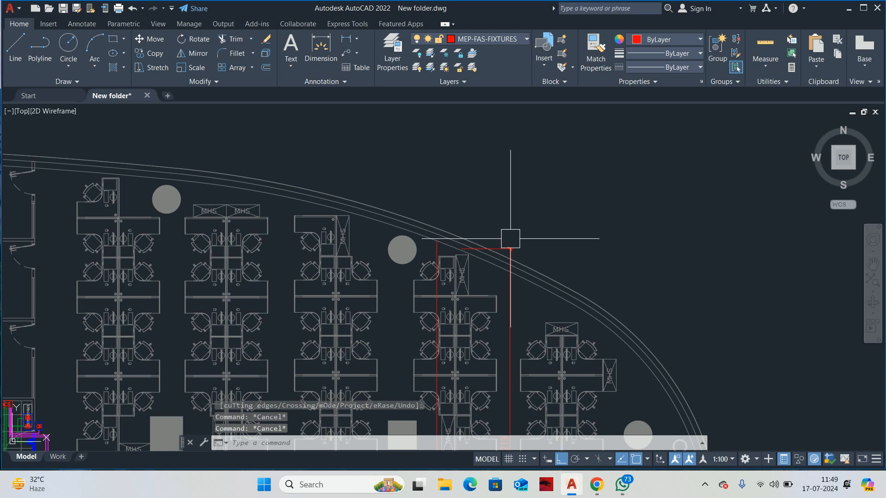
Step: Delete the vertical linear dimension beside the western reference line
{"action": "left_click", "coordinate": [509, 233]}
{"action": "key", "text": "Delete"}
{"action": "scroll", "coordinate": [504, 316], "scroll_direction": "up", "scroll_amount": 6}
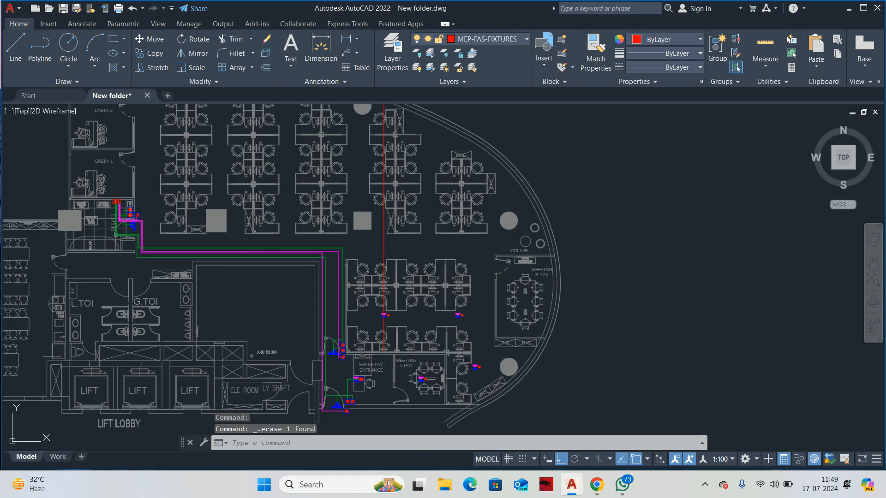
Step: Draw a vertical line from the eastern aisle symbol group up past the inner line of the curved outer wall
{"action": "scroll", "coordinate": [455, 308], "scroll_direction": "up", "scroll_amount": 9}
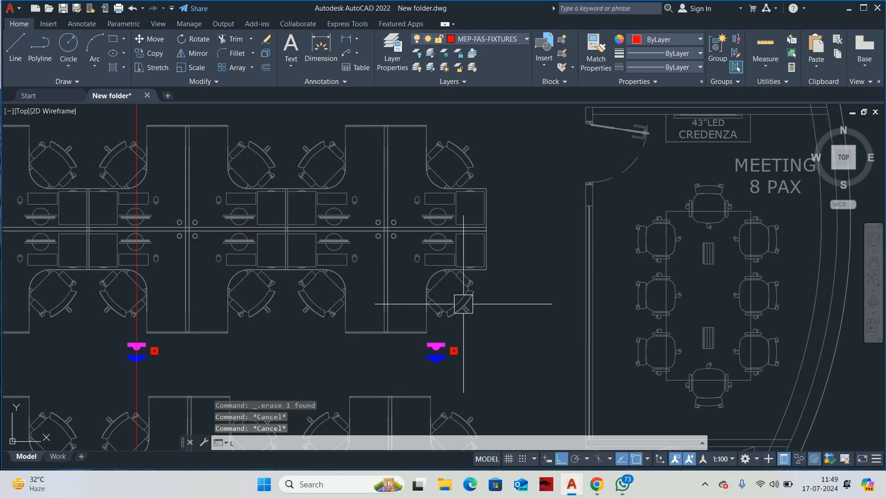
{"action": "type", "text": "L"}
{"action": "key", "text": "Return"}
{"action": "left_click", "coordinate": [442, 358]}
{"action": "scroll", "coordinate": [439, 148], "scroll_direction": "down", "scroll_amount": 10}
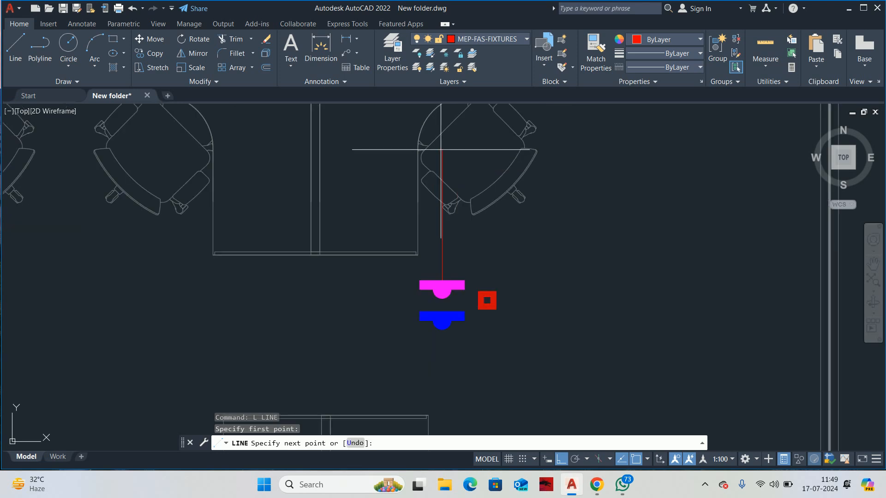
{"action": "scroll", "coordinate": [441, 189], "scroll_direction": "up", "scroll_amount": 2}
{"action": "scroll", "coordinate": [441, 189], "scroll_direction": "up", "scroll_amount": 5}
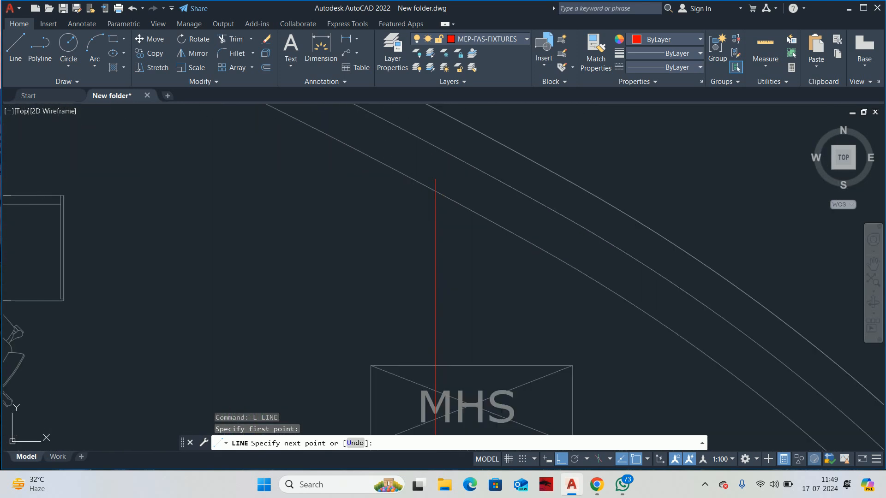
{"action": "key", "text": "Escape"}
{"action": "key", "text": "Escape"}
Step: Trim the eastern vertical line back to the inner line of the curved outer wall
{"action": "type", "text": "TR"}
{"action": "key", "text": "Return"}
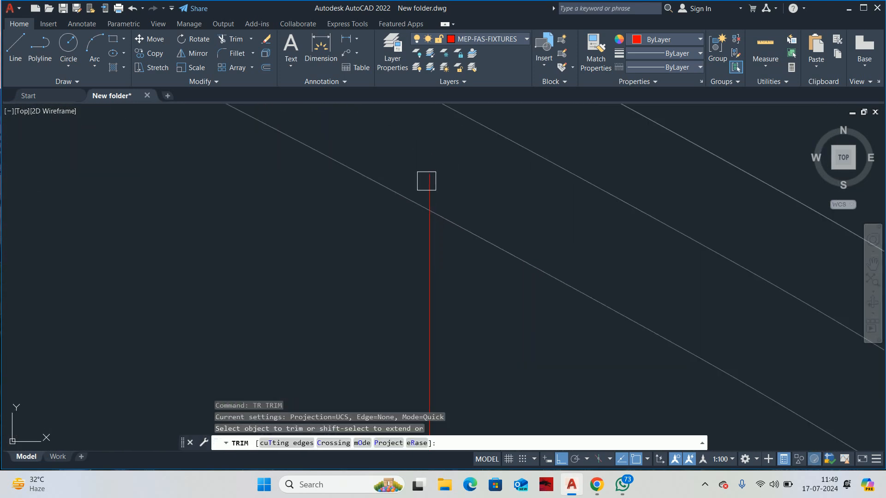
{"action": "scroll", "coordinate": [427, 180], "scroll_direction": "up", "scroll_amount": 2}
{"action": "left_click_drag", "start_coordinate": [440, 181], "coordinate": [423, 170]}
{"action": "scroll", "coordinate": [440, 221], "scroll_direction": "down", "scroll_amount": 8}
{"action": "key", "text": "Return"}
{"action": "key", "text": "Return"}
{"action": "key", "text": "Escape"}
{"action": "scroll", "coordinate": [438, 269], "scroll_direction": "down", "scroll_amount": 2}
{"action": "middle_click_drag", "start_coordinate": [438, 269], "coordinate": [439, 155]}
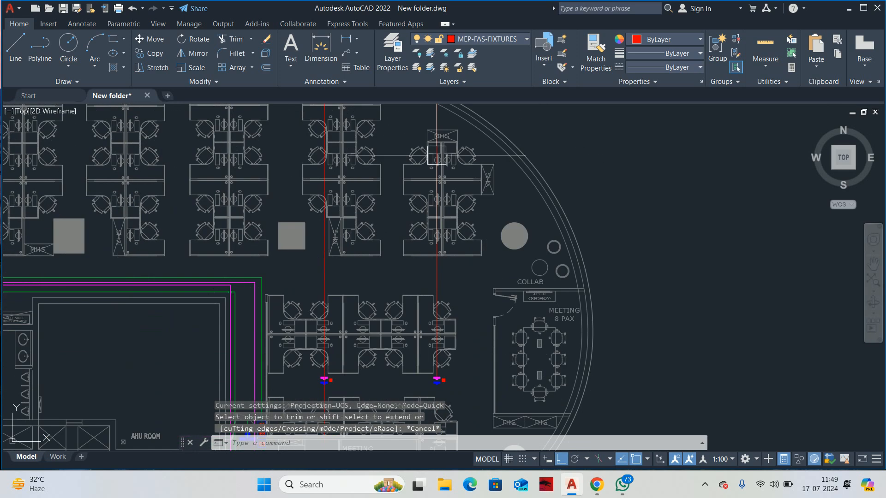
Step: Stretch the lower end of the eastern vertical line down to the southernmost desk's edge beside the Meeting 5 Pax room
{"action": "key", "text": "Escape"}
{"action": "middle_click_drag", "start_coordinate": [439, 312], "coordinate": [437, 211]}
{"action": "left_click", "coordinate": [437, 178]}
{"action": "scroll", "coordinate": [424, 302], "scroll_direction": "up", "scroll_amount": 6}
{"action": "scroll", "coordinate": [422, 302], "scroll_direction": "up", "scroll_amount": 2}
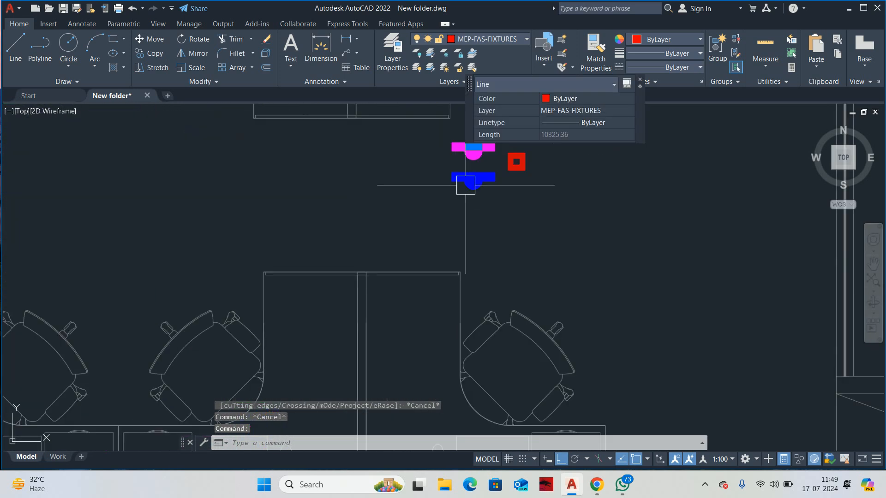
{"action": "left_click", "coordinate": [468, 155]}
{"action": "scroll", "coordinate": [469, 257], "scroll_direction": "down", "scroll_amount": 5}
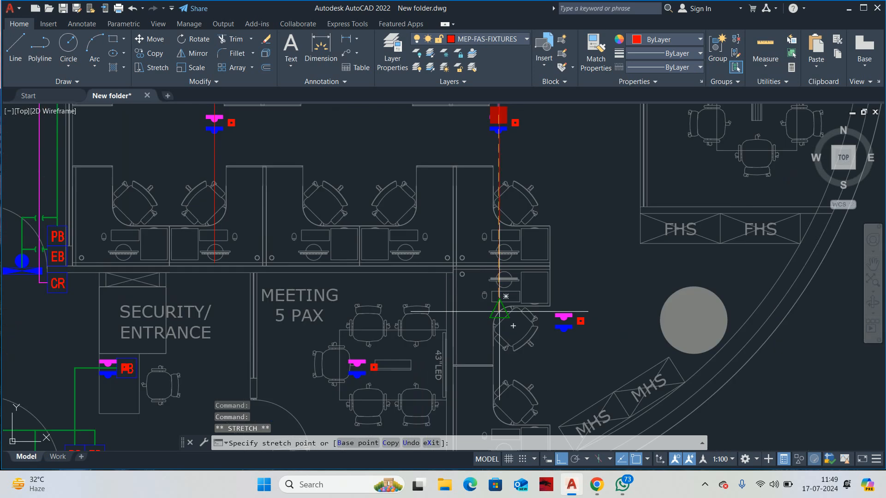
{"action": "middle_click_drag", "start_coordinate": [515, 324], "coordinate": [512, 185]}
{"action": "scroll", "coordinate": [480, 318], "scroll_direction": "up", "scroll_amount": 6}
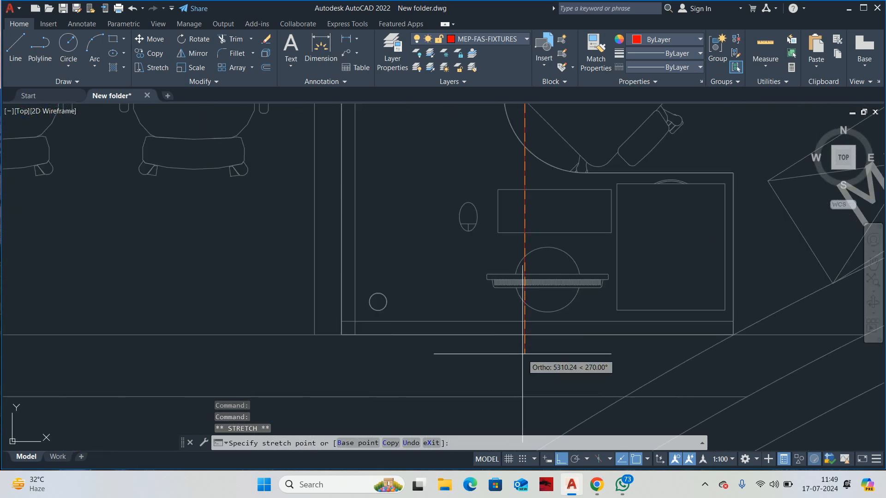
{"action": "key", "text": "Escape"}
{"action": "key", "text": "Escape"}
{"action": "key", "text": "Escape"}
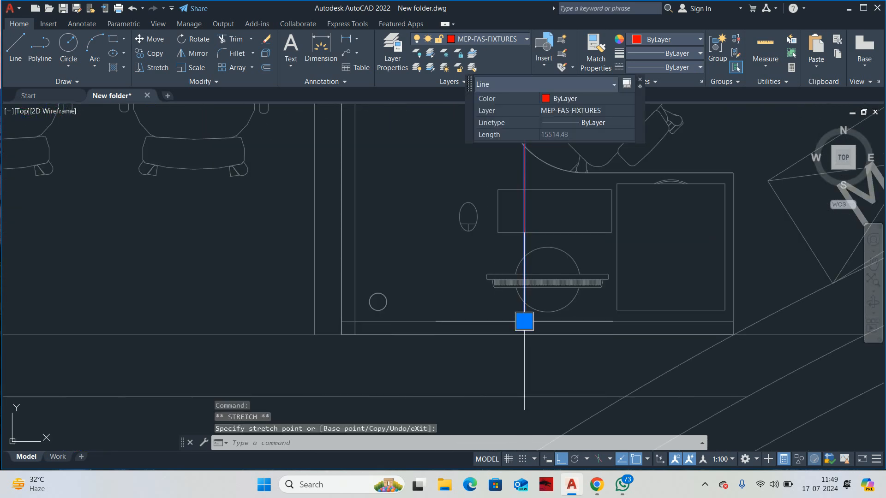
Step: Measure the western vertical reference line's length with a linear dimension, without placing the dimension
{"action": "scroll", "coordinate": [524, 323], "scroll_direction": "down", "scroll_amount": 5}
{"action": "mouse_move", "coordinate": [305, 232]}
{"action": "middle_mouse_down"}
{"action": "mouse_move", "coordinate": [525, 403]}
{"action": "mouse_move", "coordinate": [519, 438]}
{"action": "middle_mouse_up"}
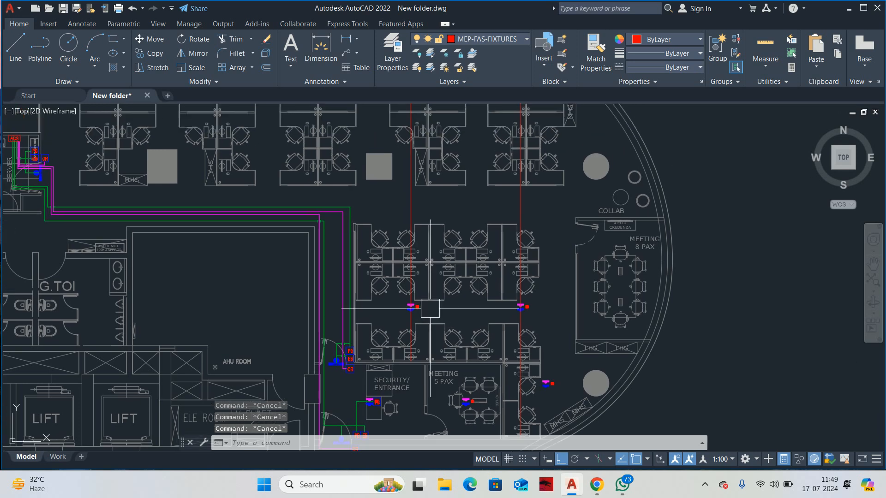
{"action": "type", "text": "DLI"}
{"action": "key", "text": "Return"}
{"action": "key", "text": "Return"}
{"action": "left_click", "coordinate": [411, 206]}
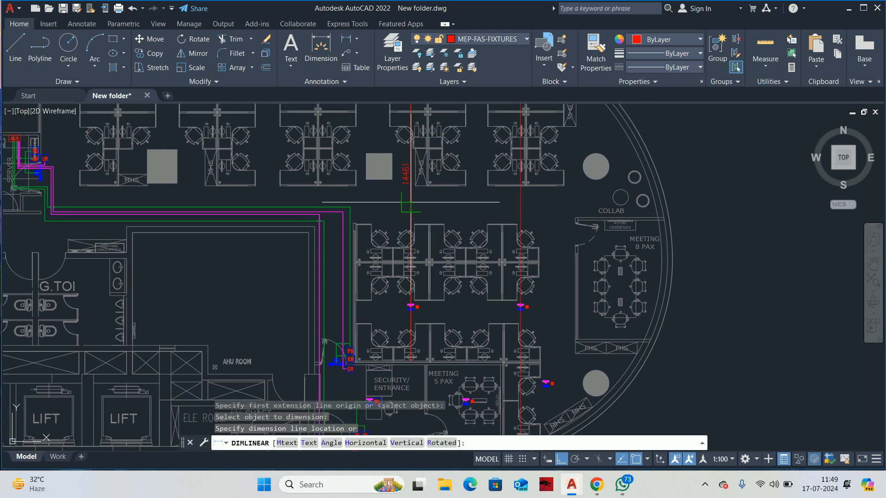
{"action": "scroll", "coordinate": [405, 200], "scroll_direction": "up", "scroll_amount": 4}
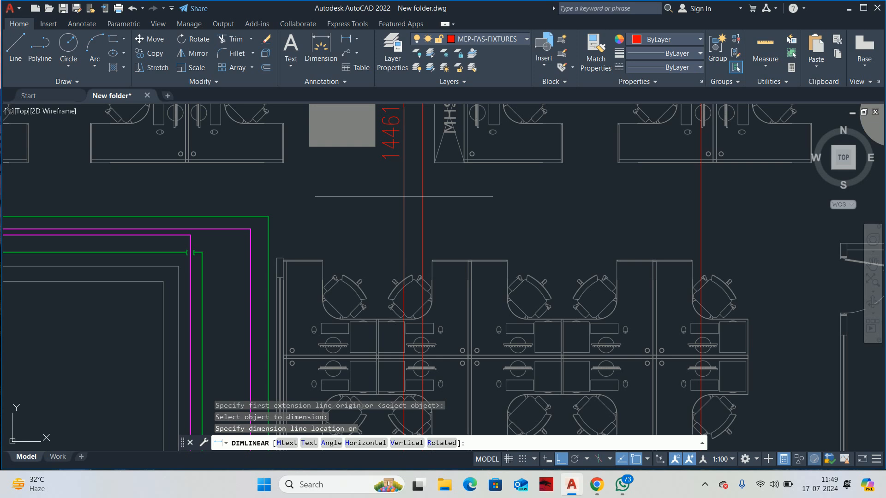
{"action": "key", "text": "Escape"}
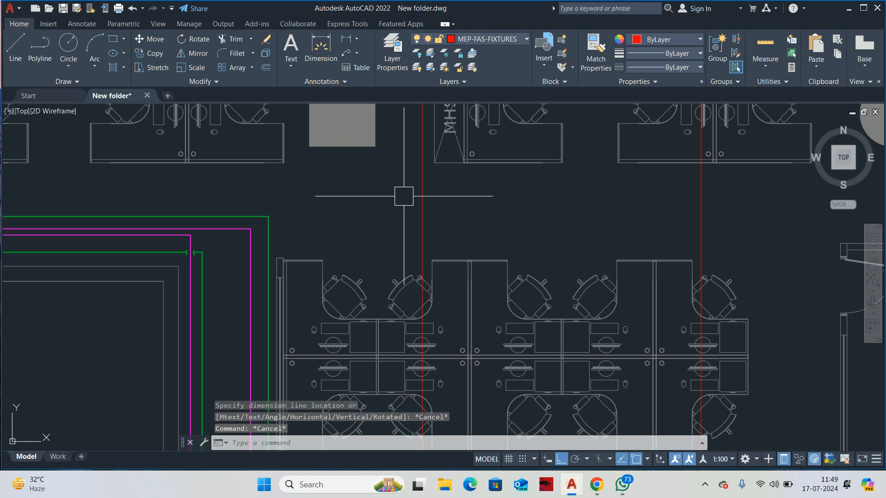
{"action": "key", "text": "Escape"}
Step: Divide the western vertical reference line into 6 equal segments with the Divide command
{"action": "scroll", "coordinate": [406, 212], "scroll_direction": "down", "scroll_amount": 5}
{"action": "type", "text": "DIV"}
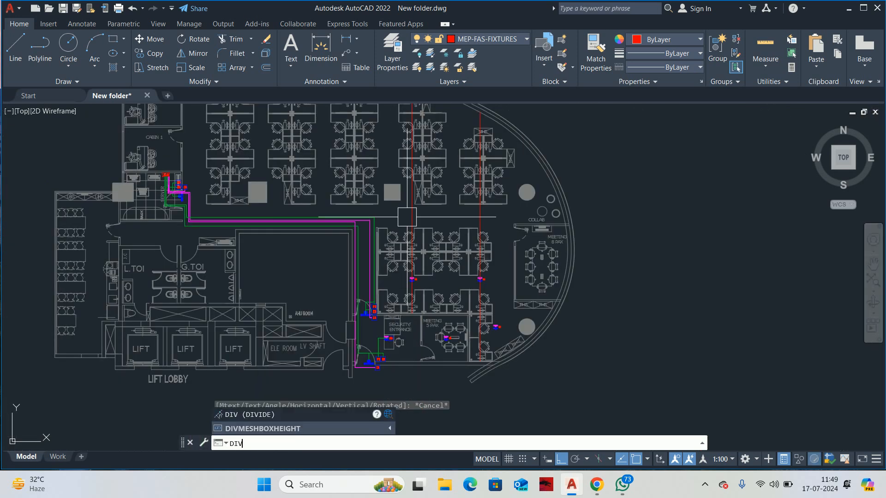
{"action": "key", "text": "Return"}
{"action": "scroll", "coordinate": [424, 203], "scroll_direction": "up", "scroll_amount": 3}
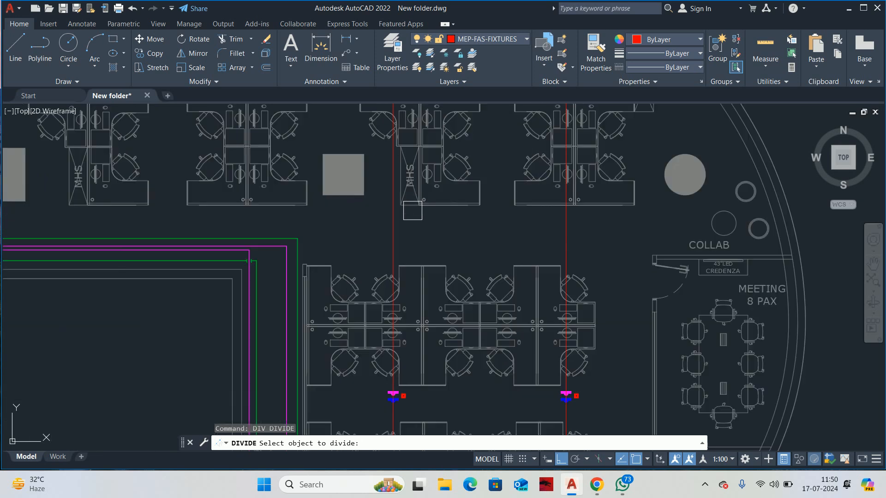
{"action": "left_click", "coordinate": [382, 229]}
{"action": "left_click", "coordinate": [400, 233]}
{"action": "key", "text": "Escape"}
{"action": "key", "text": "Return"}
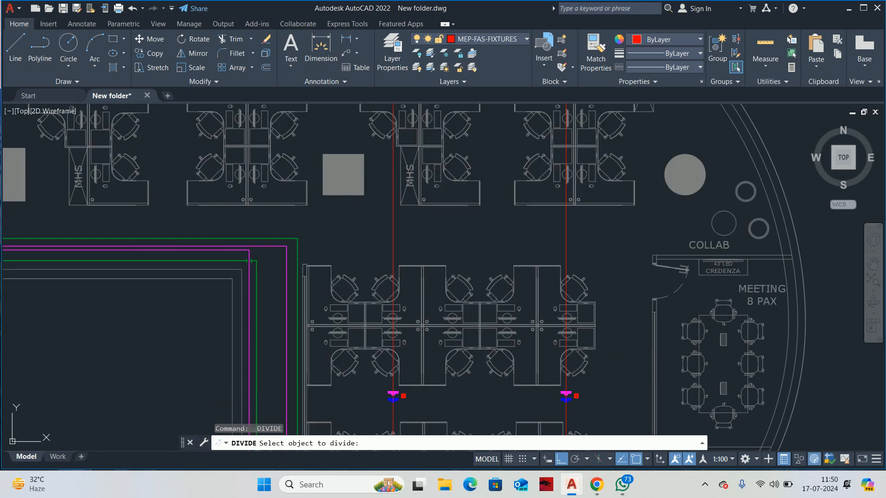
{"action": "left_click", "coordinate": [395, 238]}
{"action": "type", "text": "6"}
{"action": "key", "text": "Return"}
{"action": "scroll", "coordinate": [386, 237], "scroll_direction": "down", "scroll_amount": 5}
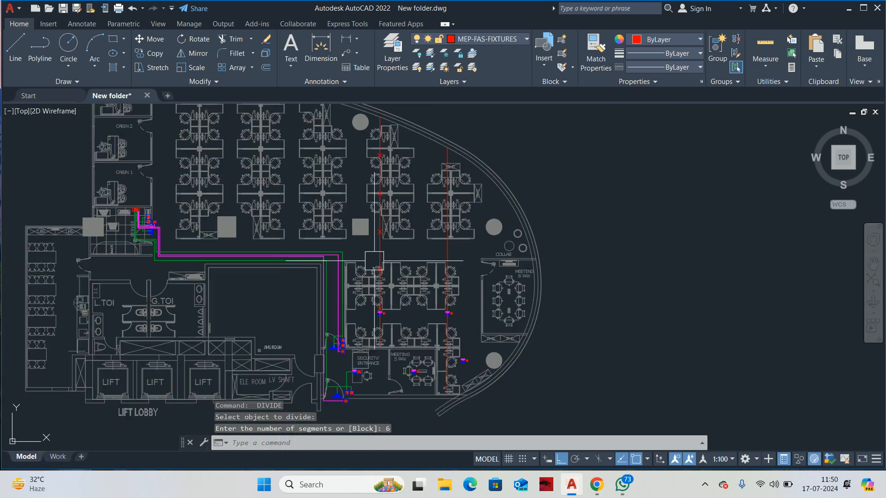
Step: Examine the division points along the western vertical line against the workstations and aisles
{"action": "middle_click_drag", "start_coordinate": [378, 247], "coordinate": [383, 251]}
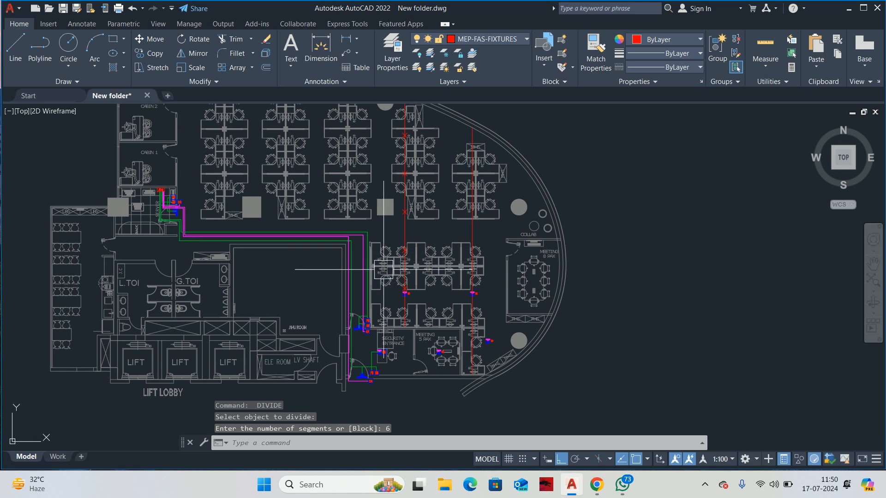
{"action": "scroll", "coordinate": [383, 270], "scroll_direction": "up", "scroll_amount": 2}
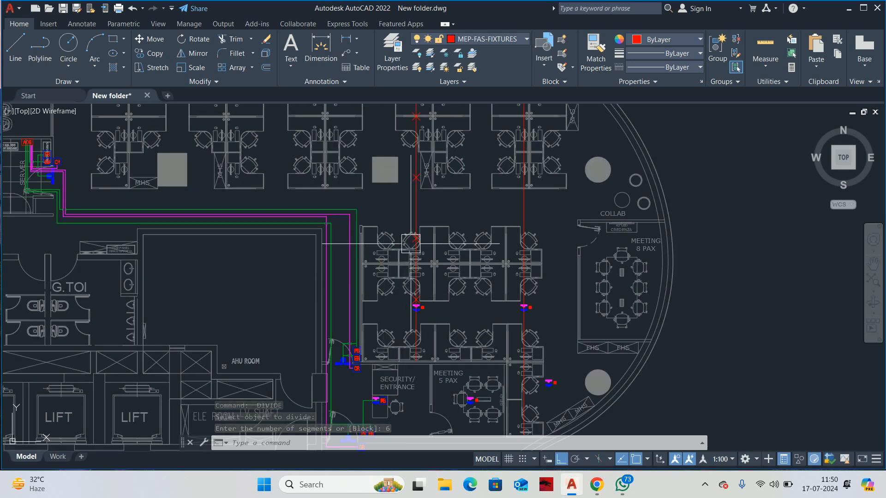
{"action": "middle_click_drag", "start_coordinate": [408, 249], "coordinate": [421, 340]}
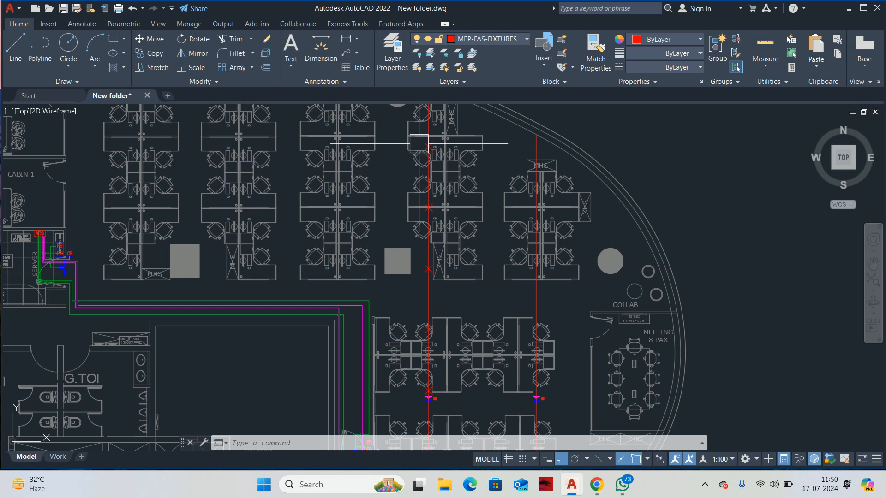
{"action": "middle_click_drag", "start_coordinate": [432, 170], "coordinate": [442, 193]}
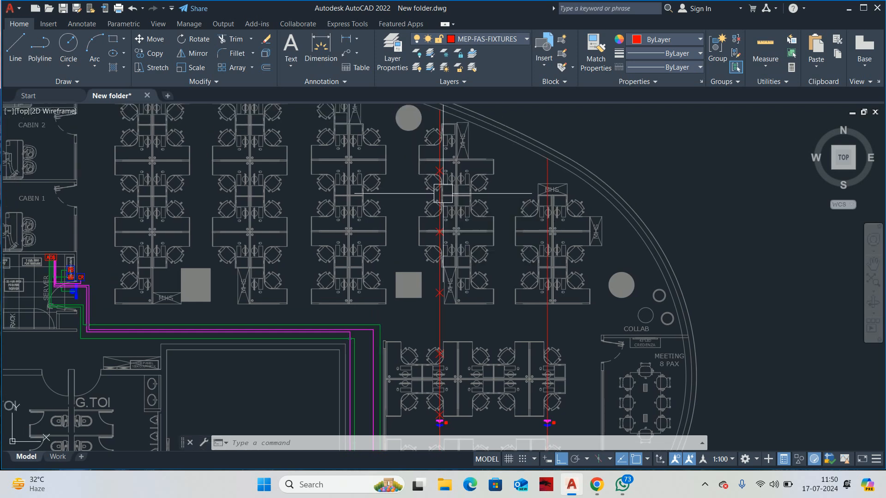
{"action": "scroll", "coordinate": [451, 257], "scroll_direction": "down", "scroll_amount": 3}
{"action": "key", "text": "Escape"}
{"action": "key", "text": "Escape"}
{"action": "key", "text": "Escape"}
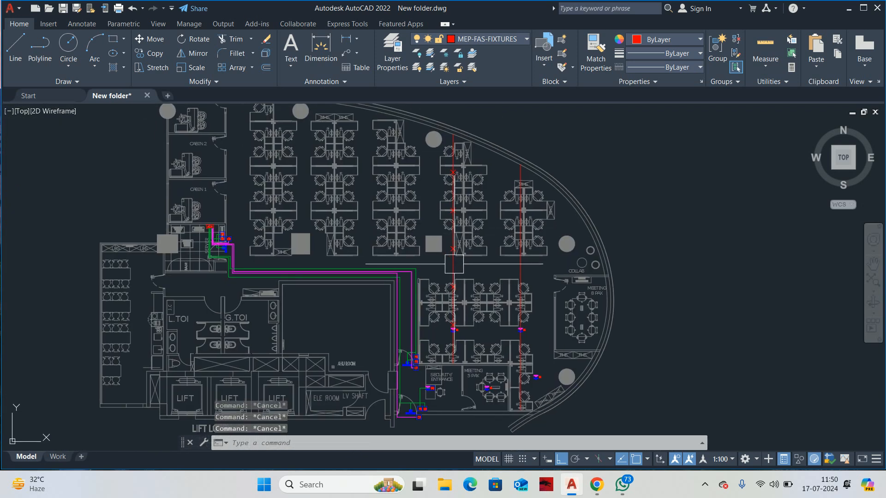
Step: Move the western aisle's fixture symbol group up onto the centre of the nearest division point on the western line
{"action": "scroll", "coordinate": [455, 263], "scroll_direction": "up", "scroll_amount": 3}
{"action": "middle_click_drag", "start_coordinate": [455, 263], "coordinate": [468, 223]}
{"action": "type", "text": "m"}
{"action": "key", "text": "Return"}
{"action": "scroll", "coordinate": [458, 330], "scroll_direction": "up", "scroll_amount": 5}
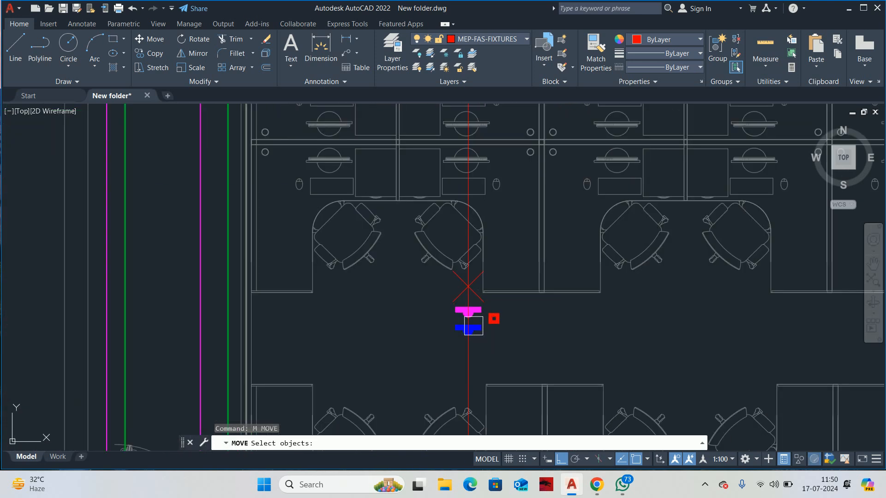
{"action": "left_click", "coordinate": [463, 321]}
{"action": "key", "text": "Escape"}
{"action": "key", "text": "Return"}
{"action": "left_click", "coordinate": [463, 321]}
{"action": "key", "text": "Return"}
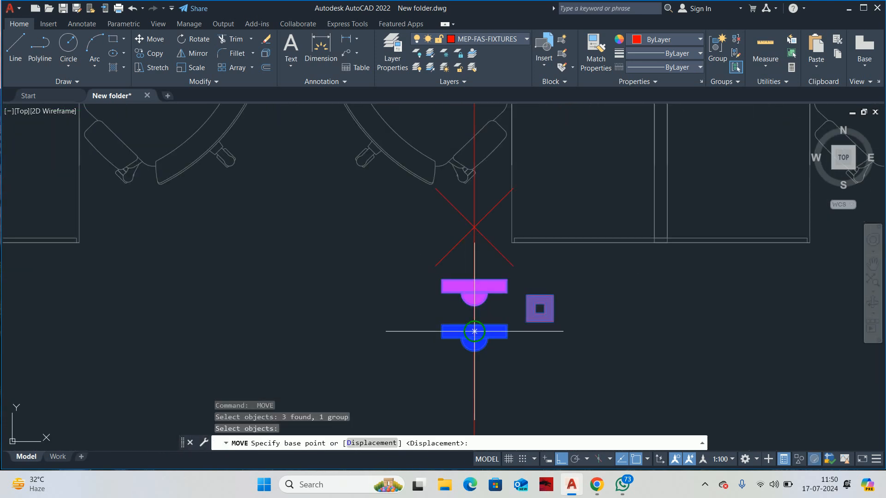
{"action": "scroll", "coordinate": [474, 311], "scroll_direction": "up", "scroll_amount": 2}
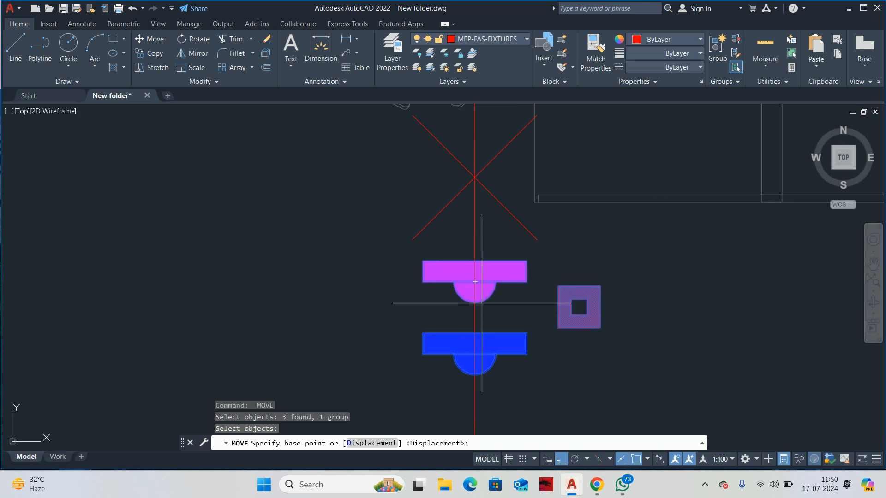
{"action": "left_click", "coordinate": [474, 281]}
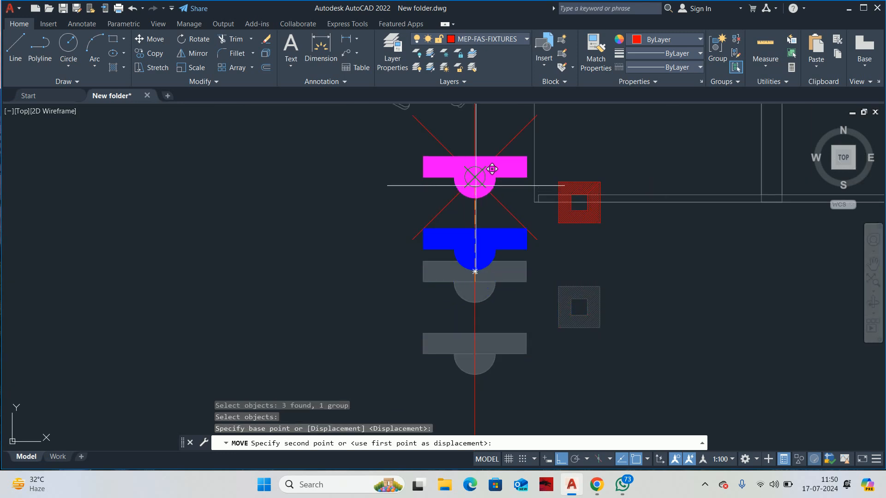
{"action": "left_click", "coordinate": [474, 178]}
{"action": "key", "text": "Escape"}
Step: Copy the moved symbol group up the western line to the division point between the square column and the MHS cabinet
{"action": "scroll", "coordinate": [477, 180], "scroll_direction": "down", "scroll_amount": 5}
{"action": "middle_click_drag", "start_coordinate": [478, 180], "coordinate": [494, 317]}
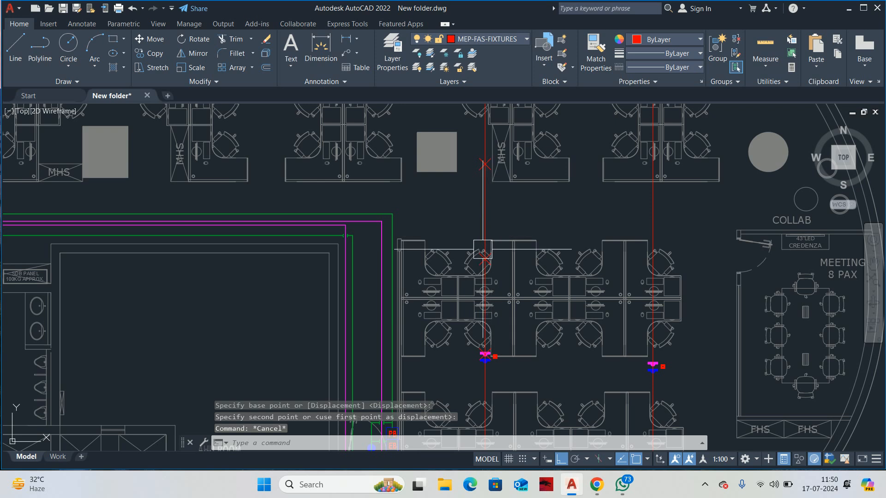
{"action": "key", "text": "Escape"}
{"action": "key", "text": "Return"}
{"action": "scroll", "coordinate": [485, 358], "scroll_direction": "up", "scroll_amount": 2}
{"action": "left_click", "coordinate": [496, 353]}
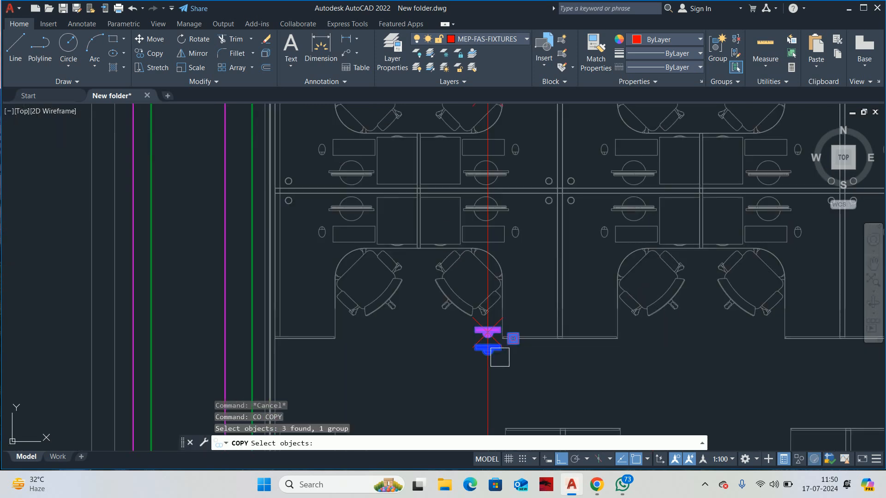
{"action": "scroll", "coordinate": [490, 327], "scroll_direction": "up", "scroll_amount": 3}
{"action": "key", "text": "Return"}
{"action": "left_click", "coordinate": [489, 326]}
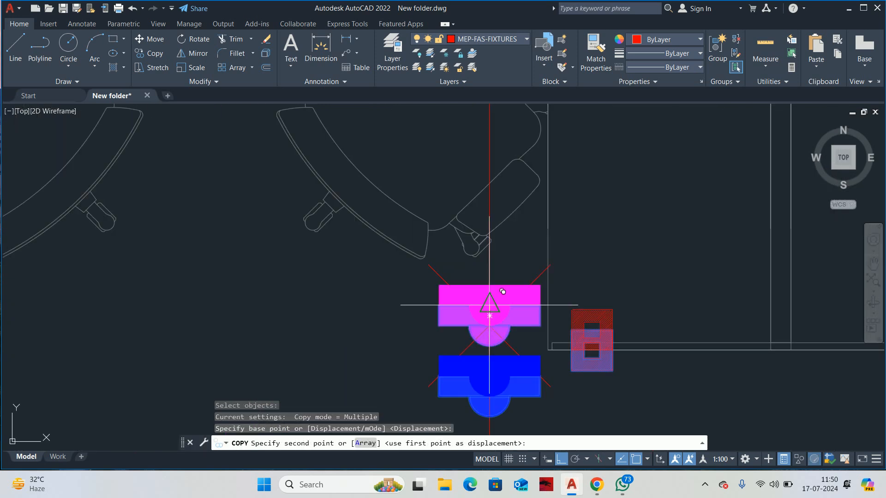
{"action": "scroll", "coordinate": [504, 312], "scroll_direction": "down", "scroll_amount": 5}
{"action": "scroll", "coordinate": [493, 414], "scroll_direction": "up", "scroll_amount": 3}
{"action": "scroll", "coordinate": [493, 277], "scroll_direction": "down", "scroll_amount": 4}
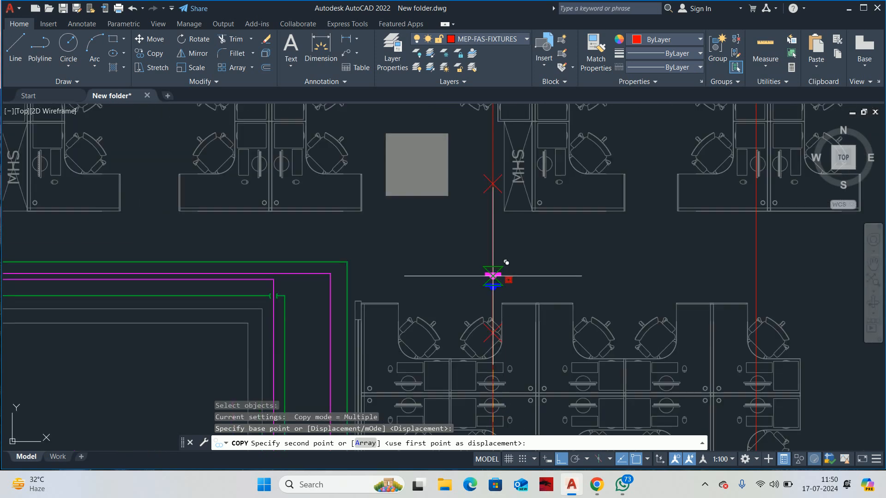
{"action": "scroll", "coordinate": [509, 323], "scroll_direction": "up", "scroll_amount": 4}
{"action": "left_click", "coordinate": [509, 272]}
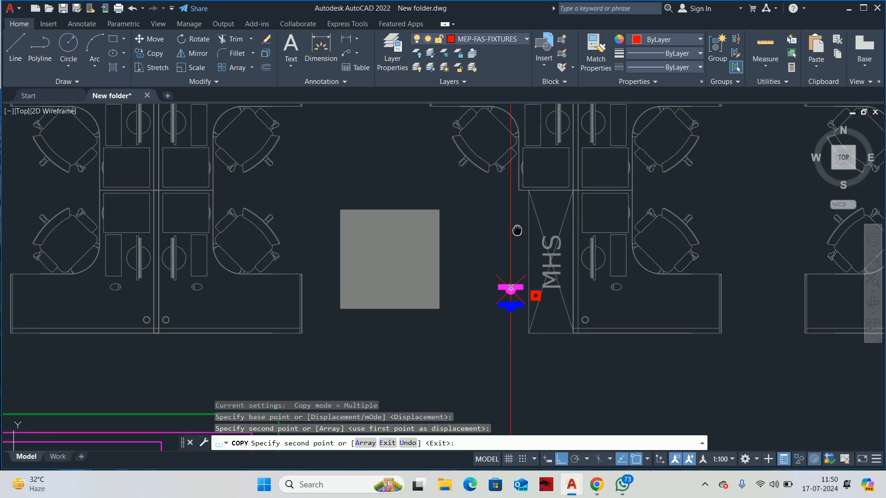
Step: Place another copy of the symbol group on the northernmost division point of the western line
{"action": "scroll", "coordinate": [512, 286], "scroll_direction": "down", "scroll_amount": 4}
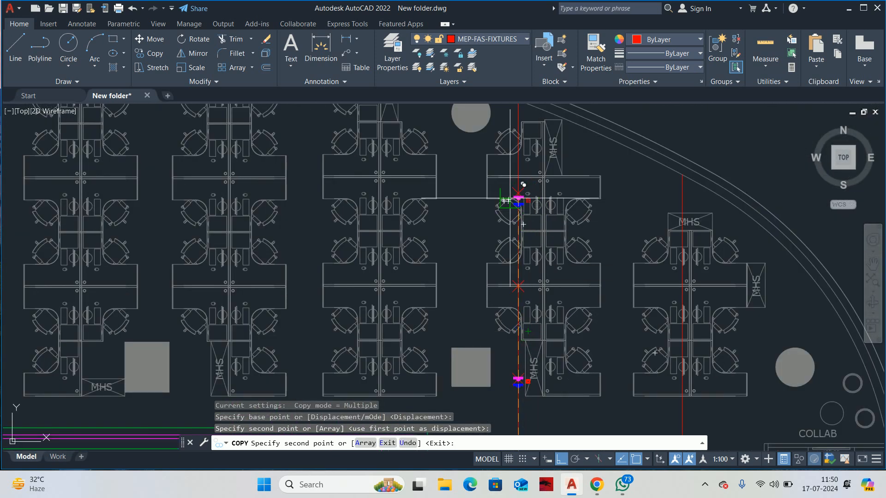
{"action": "scroll", "coordinate": [510, 198], "scroll_direction": "up", "scroll_amount": 5}
{"action": "key", "text": "Escape"}
{"action": "key", "text": "Escape"}
{"action": "key", "text": "Escape"}
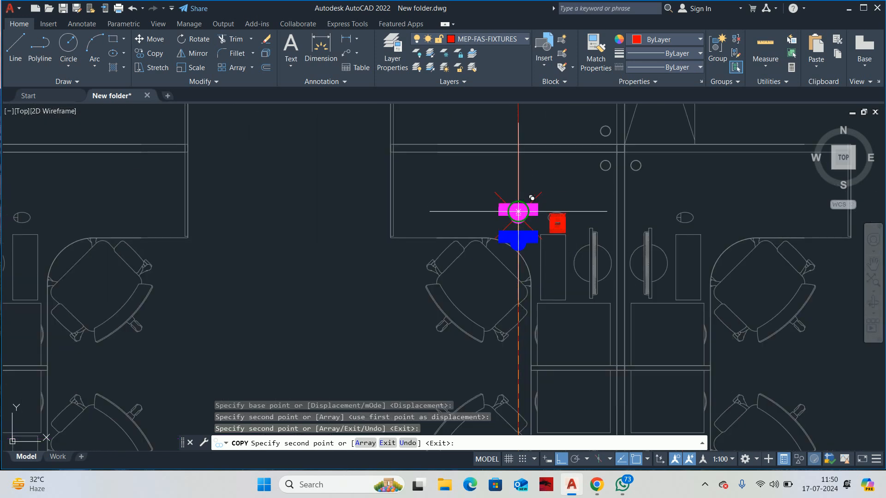
{"action": "scroll", "coordinate": [512, 236], "scroll_direction": "down", "scroll_amount": 5}
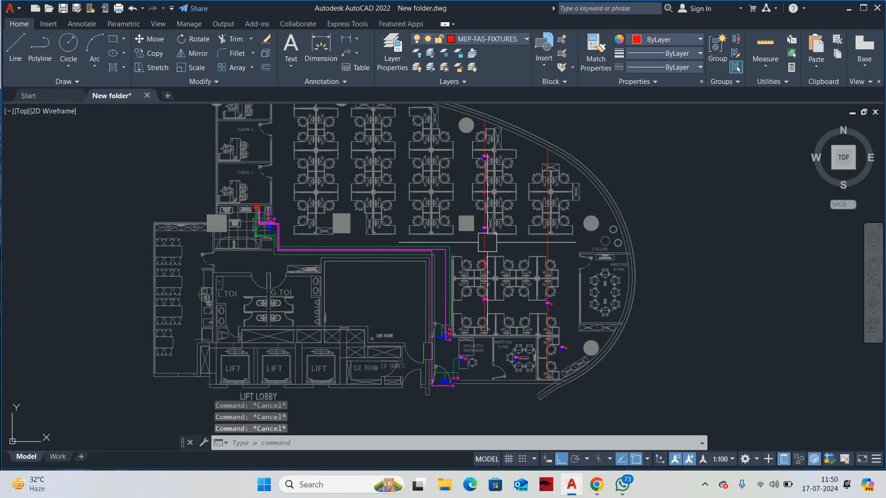
Step: Move the symbol group beside the square column straight down the western line into the open aisle
{"action": "scroll", "coordinate": [487, 242], "scroll_direction": "up", "scroll_amount": 4}
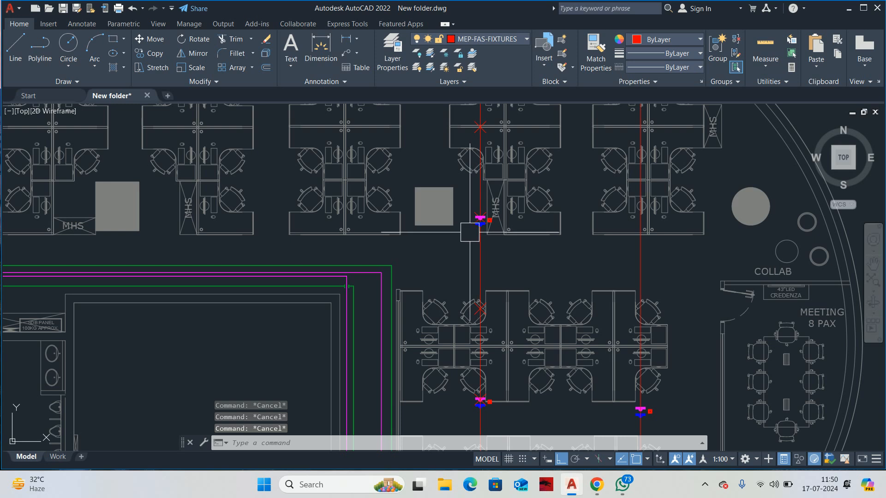
{"action": "mouse_move", "coordinate": [468, 224]}
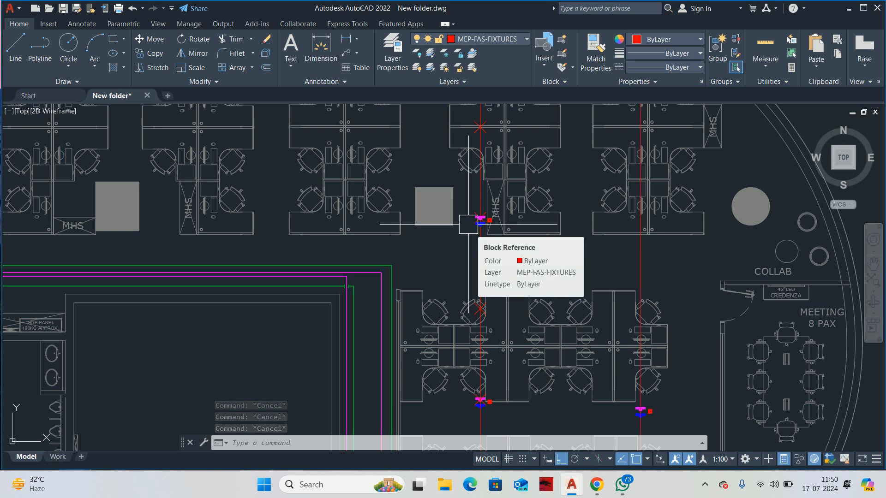
{"action": "key", "text": "Escape"}
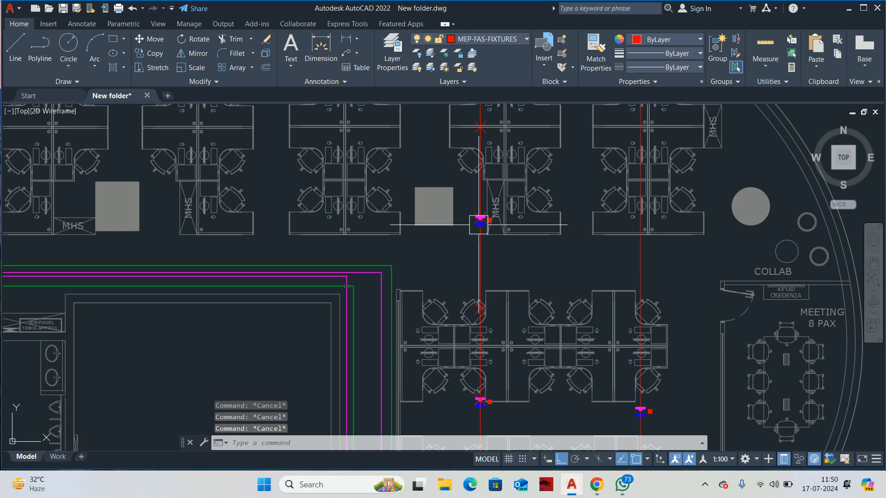
{"action": "scroll", "coordinate": [480, 222], "scroll_direction": "up", "scroll_amount": 2}
{"action": "type", "text": "m"}
{"action": "key", "text": "Return"}
{"action": "scroll", "coordinate": [482, 224], "scroll_direction": "up", "scroll_amount": 6}
{"action": "left_click", "coordinate": [488, 201]}
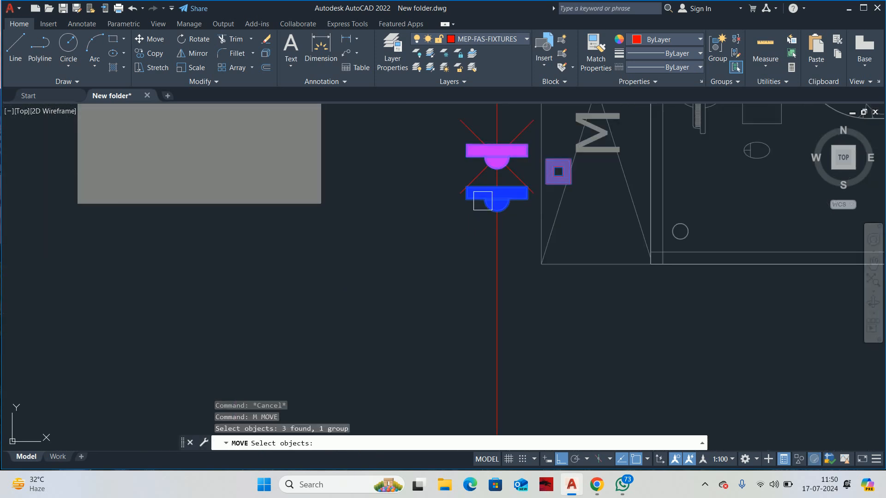
{"action": "key", "text": "Return"}
{"action": "scroll", "coordinate": [482, 206], "scroll_direction": "down", "scroll_amount": 6}
{"action": "left_click", "coordinate": [448, 226]}
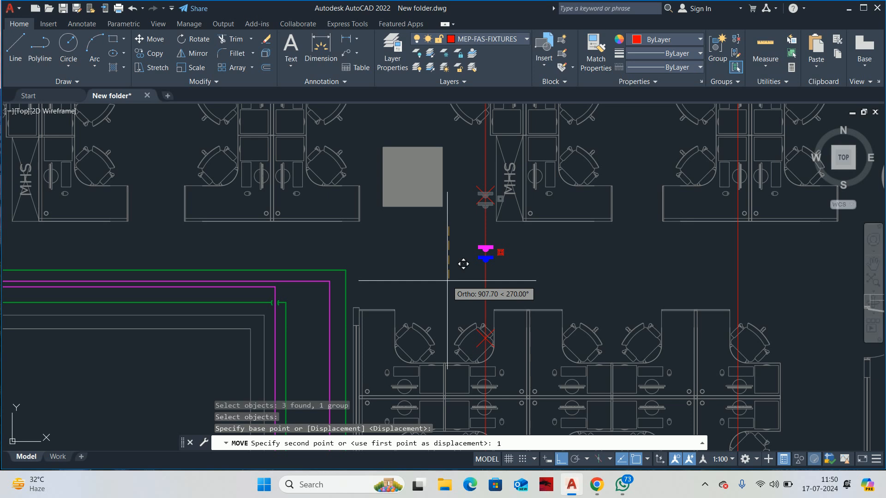
{"action": "key", "text": "Return"}
Step: Measure the vertical distance from the aisle symbol group to the northernmost symbol group with a linear dimension, without placing it
{"action": "middle_click_drag", "start_coordinate": [475, 227], "coordinate": [475, 378]}
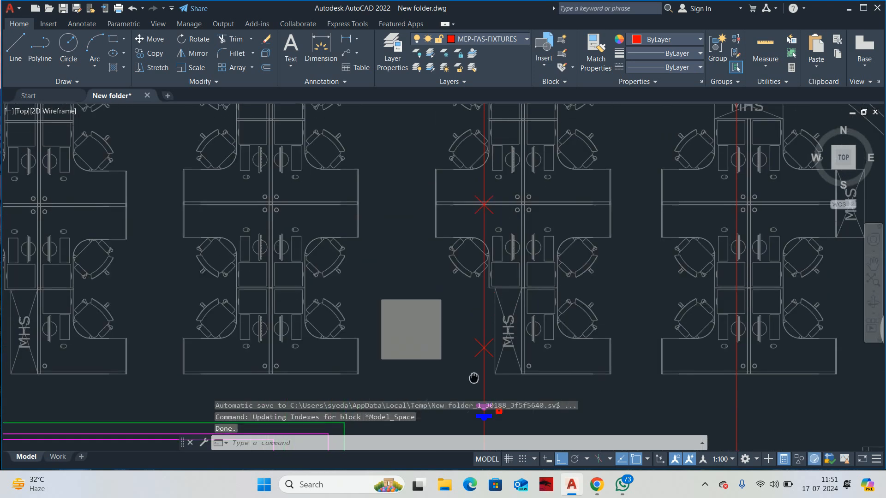
{"action": "scroll", "coordinate": [476, 290], "scroll_direction": "down", "scroll_amount": 2}
{"action": "key", "text": "Escape"}
{"action": "key", "text": "Escape"}
{"action": "type", "text": "DLI"}
{"action": "key", "text": "Return"}
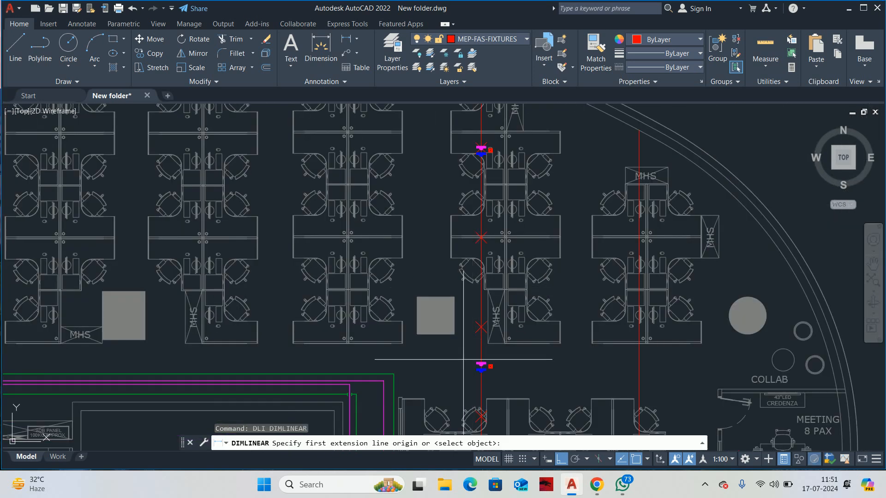
{"action": "scroll", "coordinate": [466, 366], "scroll_direction": "up", "scroll_amount": 4}
{"action": "left_click", "coordinate": [498, 358]}
{"action": "scroll", "coordinate": [509, 249], "scroll_direction": "down", "scroll_amount": 3}
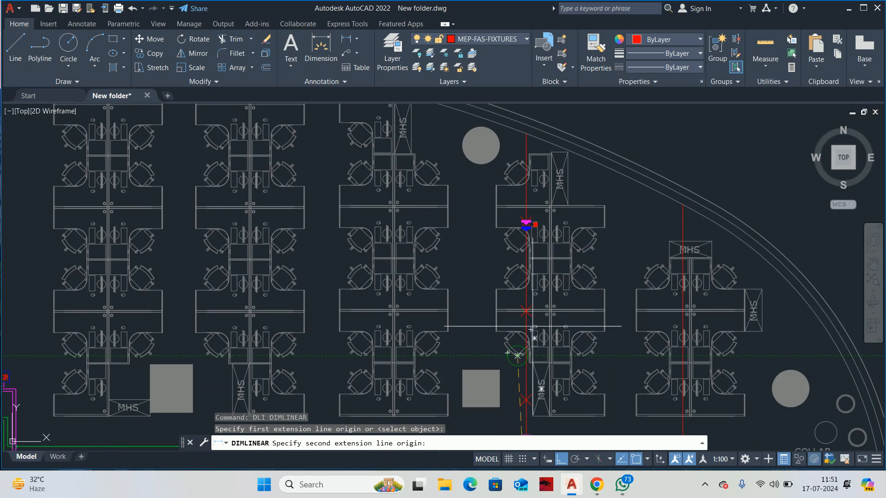
{"action": "scroll", "coordinate": [528, 276], "scroll_direction": "up", "scroll_amount": 5}
{"action": "left_click", "coordinate": [535, 272]}
{"action": "scroll", "coordinate": [526, 275], "scroll_direction": "down", "scroll_amount": 4}
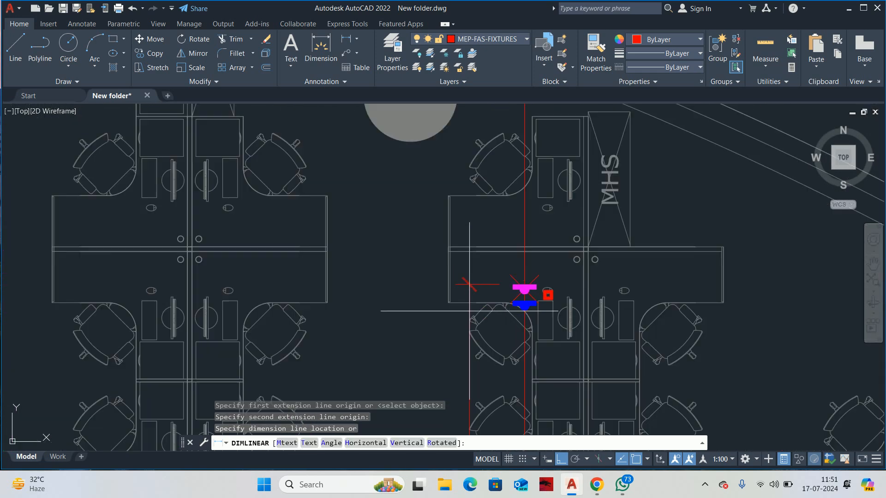
{"action": "scroll", "coordinate": [554, 143], "scroll_direction": "up", "scroll_amount": 2}
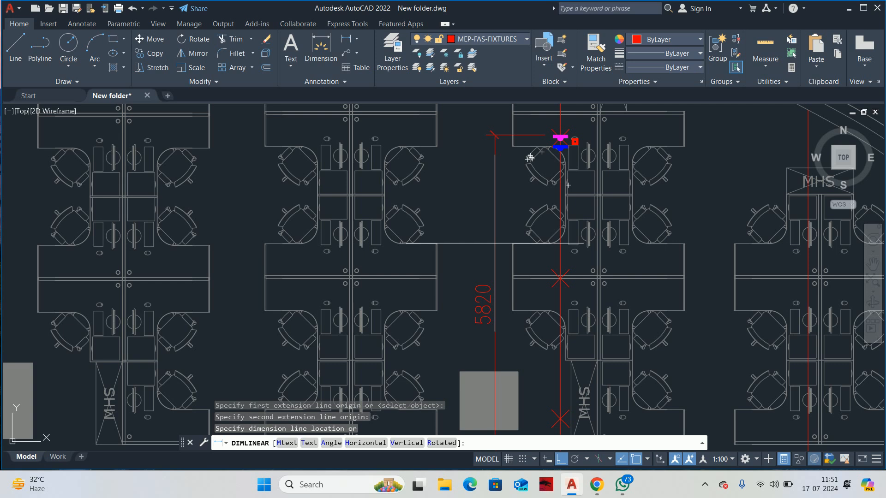
{"action": "scroll", "coordinate": [558, 236], "scroll_direction": "down", "scroll_amount": 4}
{"action": "key", "text": "Escape"}
{"action": "key", "text": "Escape"}
Step: Measure the distance from the northernmost symbol group to the western line's upper end at the curved wall, without placing the dimension
{"action": "scroll", "coordinate": [564, 184], "scroll_direction": "up", "scroll_amount": 4}
{"action": "key", "text": "Escape"}
{"action": "key", "text": "Return"}
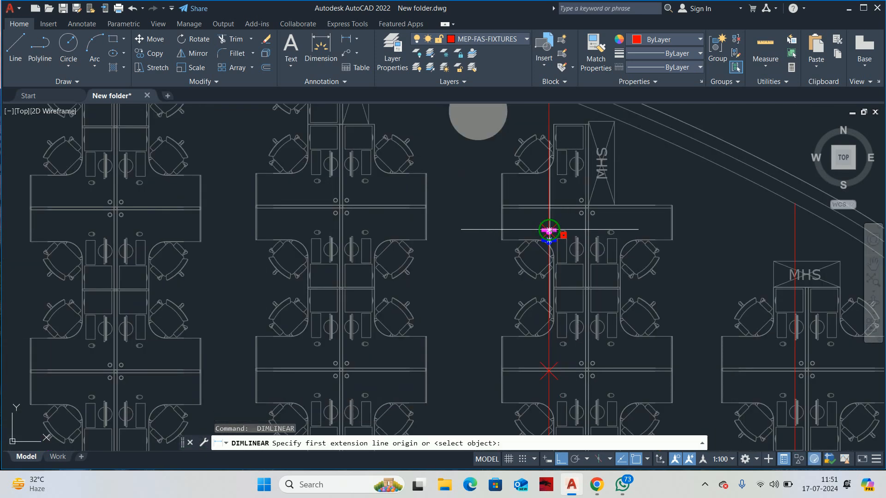
{"action": "scroll", "coordinate": [541, 227], "scroll_direction": "up", "scroll_amount": 4}
{"action": "left_click", "coordinate": [561, 236]}
{"action": "scroll", "coordinate": [547, 323], "scroll_direction": "down", "scroll_amount": 3}
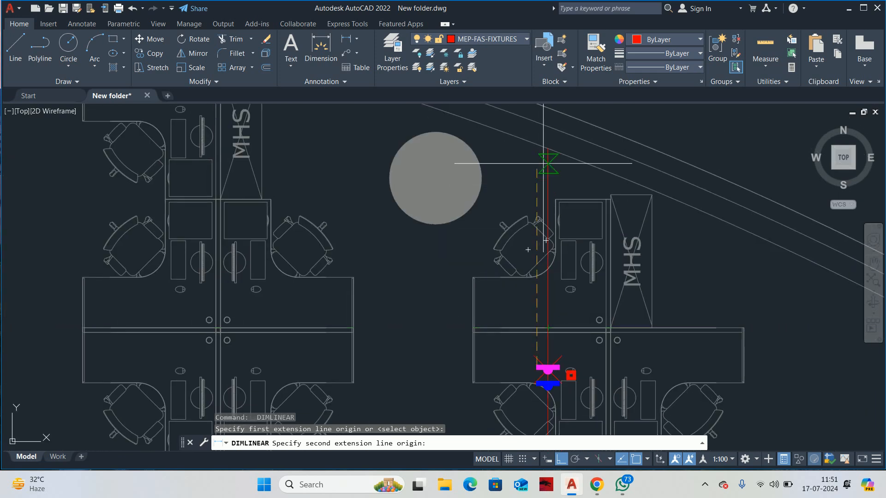
{"action": "left_click", "coordinate": [548, 148]}
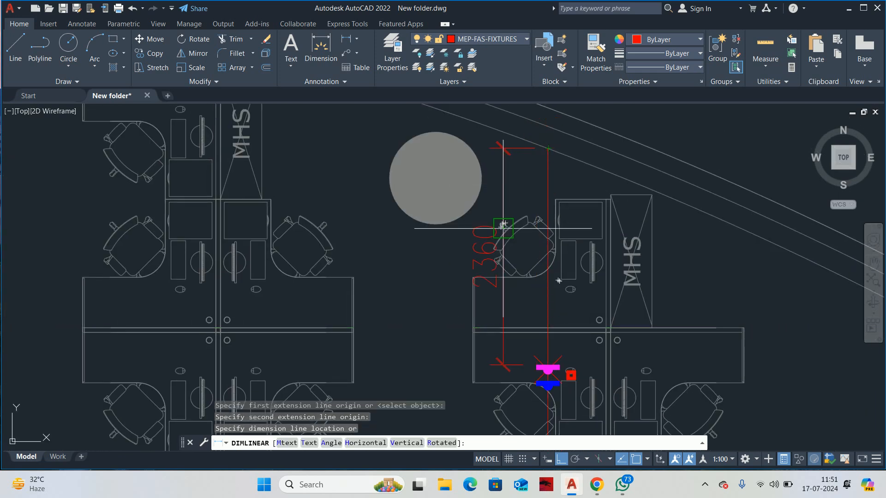
{"action": "key", "text": "Escape"}
Step: Move the northernmost symbol group on the western line 500 straight down along the line
{"action": "scroll", "coordinate": [503, 226], "scroll_direction": "down", "scroll_amount": 5}
{"action": "scroll", "coordinate": [508, 217], "scroll_direction": "up", "scroll_amount": 6}
{"action": "type", "text": "m"}
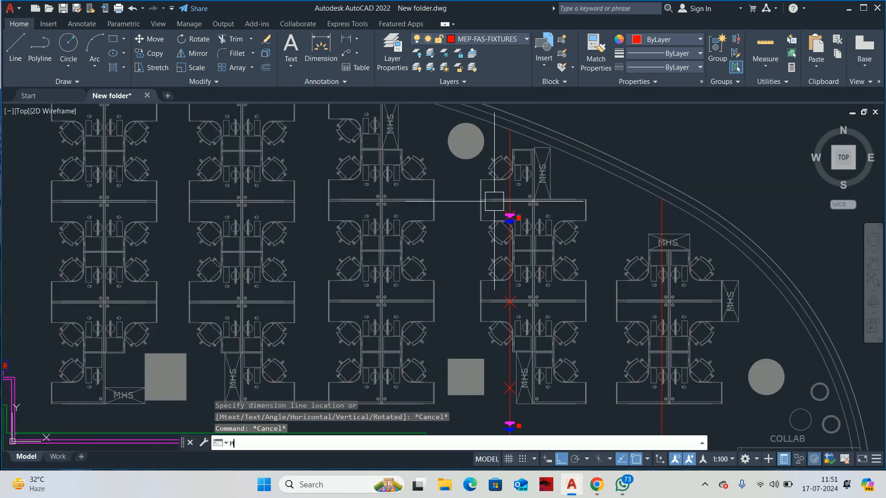
{"action": "key", "text": "Return"}
{"action": "scroll", "coordinate": [535, 243], "scroll_direction": "down", "scroll_amount": 3}
{"action": "left_click", "coordinate": [535, 244]}
{"action": "scroll", "coordinate": [529, 241], "scroll_direction": "up", "scroll_amount": 3}
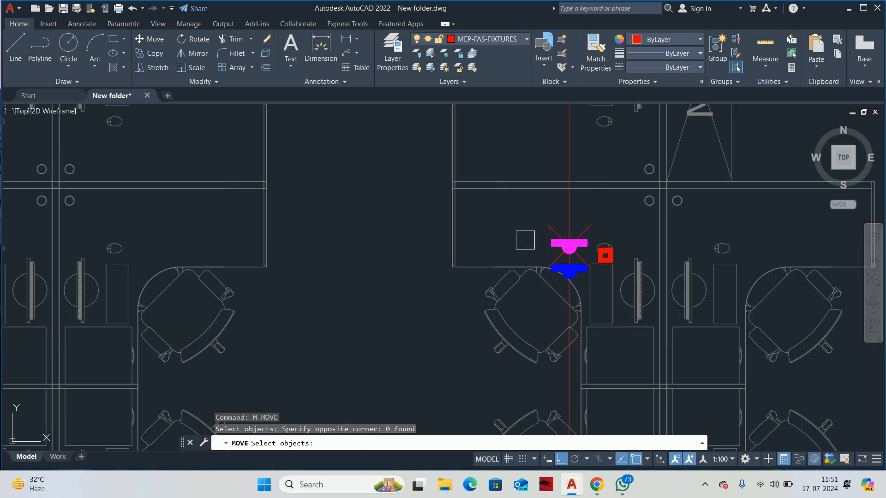
{"action": "left_click", "coordinate": [556, 244]}
{"action": "scroll", "coordinate": [556, 244], "scroll_direction": "down", "scroll_amount": 2}
{"action": "middle_click_drag", "start_coordinate": [554, 238], "coordinate": [554, 168]}
{"action": "key", "text": "Return"}
{"action": "left_click", "coordinate": [483, 199]}
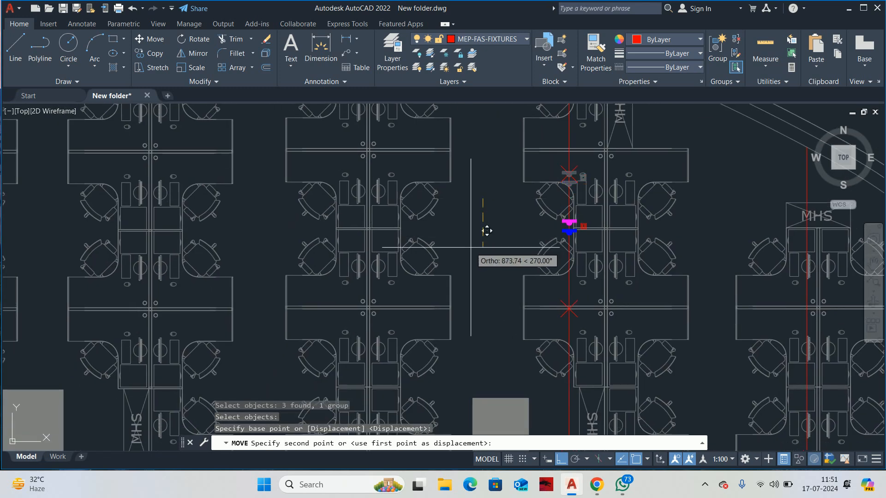
{"action": "key", "text": "Return"}
{"action": "key", "text": "Escape"}
{"action": "key", "text": "Escape"}
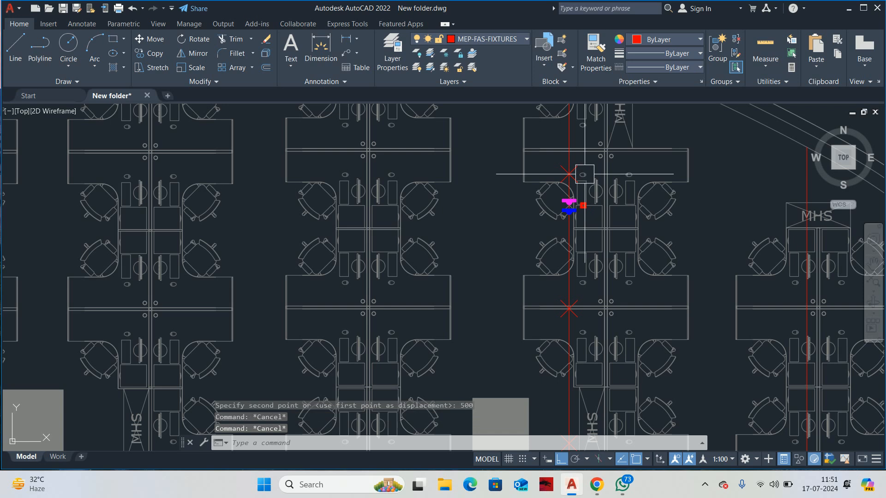
Step: Select all similar division point markers on the western line and delete them
{"action": "scroll", "coordinate": [585, 169], "scroll_direction": "up", "scroll_amount": 4}
{"action": "left_click", "coordinate": [574, 161]}
{"action": "left_click", "coordinate": [561, 170]}
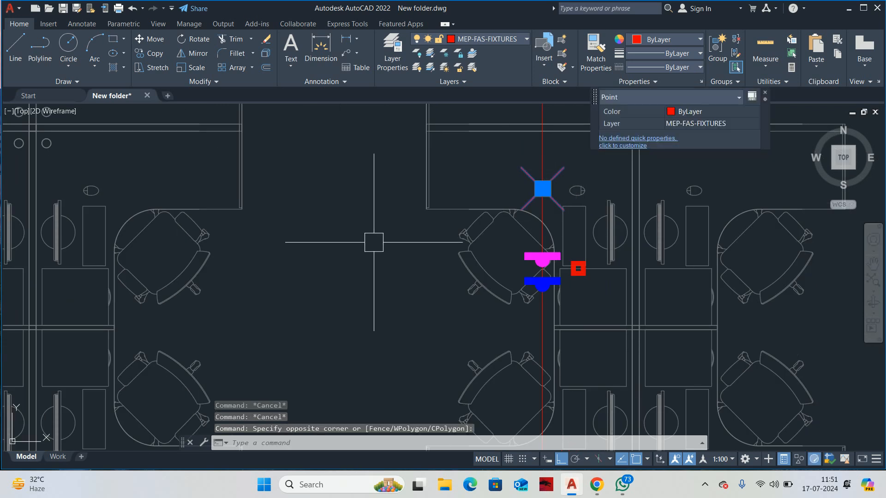
{"action": "right_click", "coordinate": [336, 249]}
{"action": "left_click", "coordinate": [369, 356]}
{"action": "scroll", "coordinate": [492, 258], "scroll_direction": "down", "scroll_amount": 5}
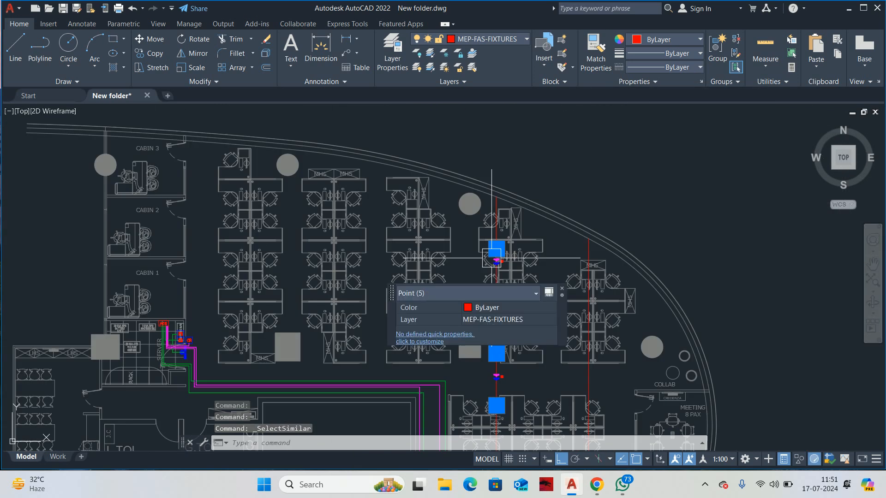
{"action": "key", "text": "Delete"}
{"action": "scroll", "coordinate": [498, 254], "scroll_direction": "up", "scroll_amount": 3}
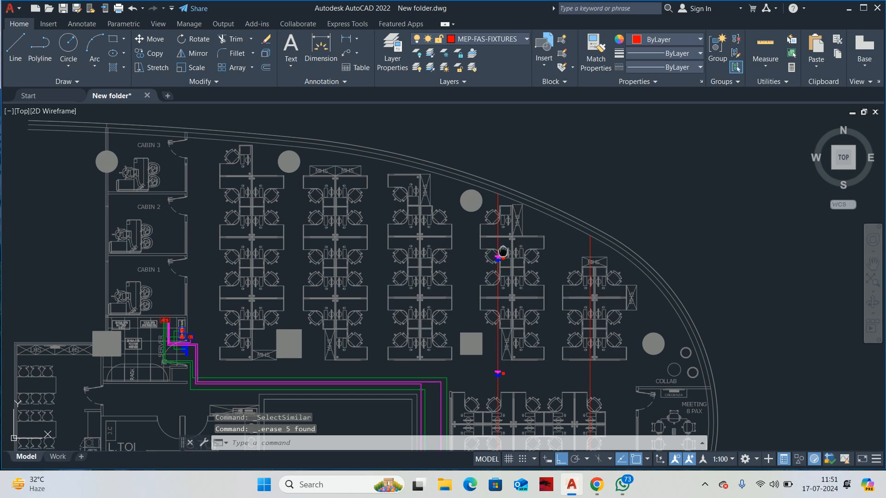
Step: Delete the western vertical reference line running through the symbol groups
{"action": "scroll", "coordinate": [466, 327], "scroll_direction": "down", "scroll_amount": 3}
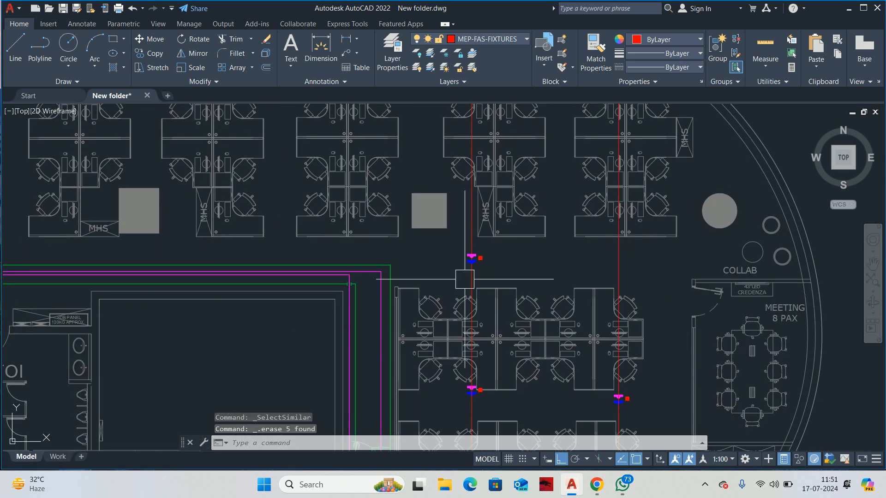
{"action": "scroll", "coordinate": [469, 276], "scroll_direction": "up", "scroll_amount": 4}
{"action": "left_click", "coordinate": [476, 242]}
{"action": "scroll", "coordinate": [486, 250], "scroll_direction": "down", "scroll_amount": 3}
{"action": "key", "text": "Delete"}
{"action": "scroll", "coordinate": [485, 250], "scroll_direction": "down", "scroll_amount": 3}
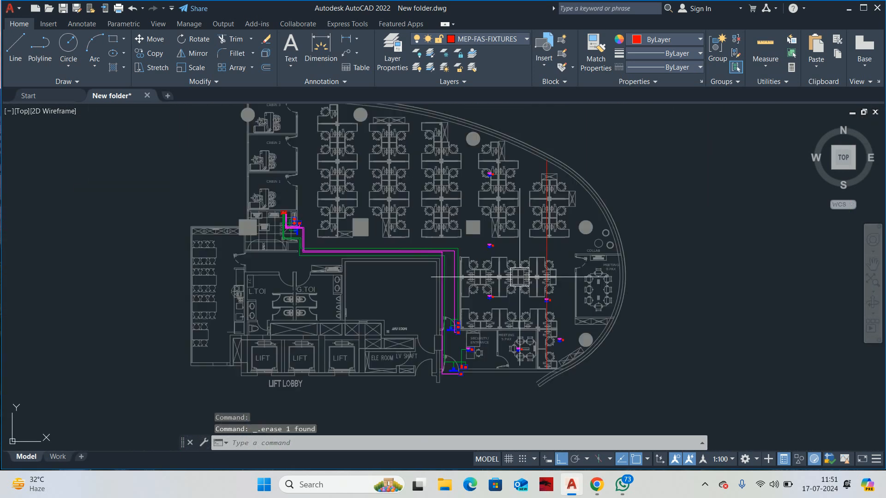
Step: Delete the symbol group on the eastern reference line below the central desk cluster
{"action": "scroll", "coordinate": [535, 289], "scroll_direction": "up", "scroll_amount": 5}
{"action": "scroll", "coordinate": [534, 289], "scroll_direction": "up", "scroll_amount": 2}
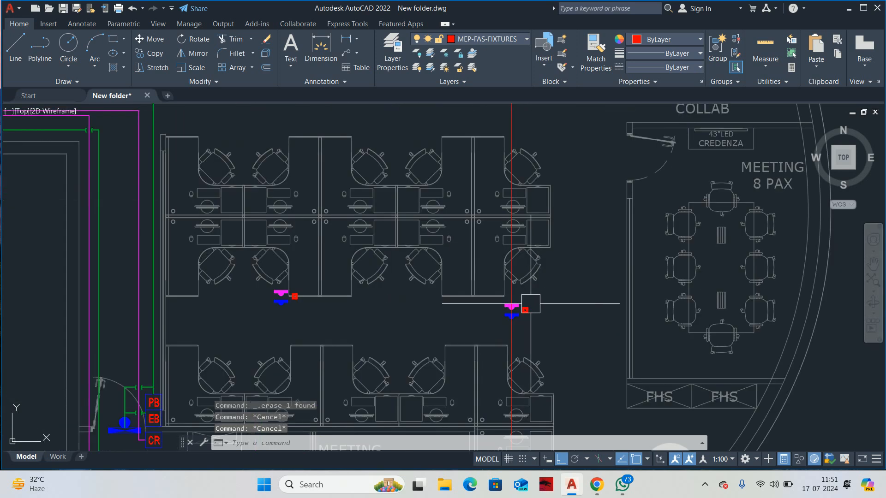
{"action": "left_click", "coordinate": [521, 307]}
{"action": "key", "text": "Delete"}
{"action": "scroll", "coordinate": [522, 277], "scroll_direction": "down", "scroll_amount": 5}
Step: Copy the aisle symbol group and the one below the central desks horizontally onto the eastern reference line
{"action": "middle_click_drag", "start_coordinate": [522, 255], "coordinate": [510, 309]}
{"action": "type", "text": "co"}
{"action": "key", "text": "Return"}
{"action": "scroll", "coordinate": [469, 276], "scroll_direction": "up", "scroll_amount": 2}
{"action": "left_click", "coordinate": [463, 262]}
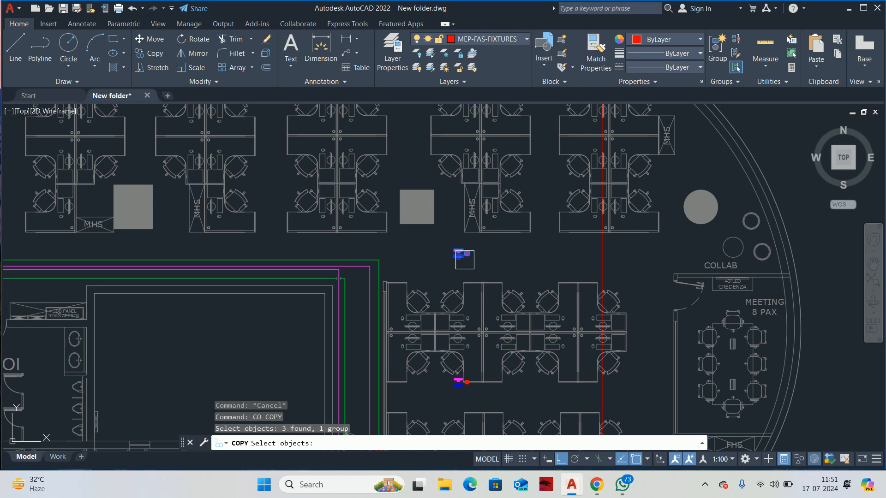
{"action": "left_click", "coordinate": [461, 387]}
{"action": "scroll", "coordinate": [459, 383], "scroll_direction": "up", "scroll_amount": 5}
{"action": "key", "text": "Return"}
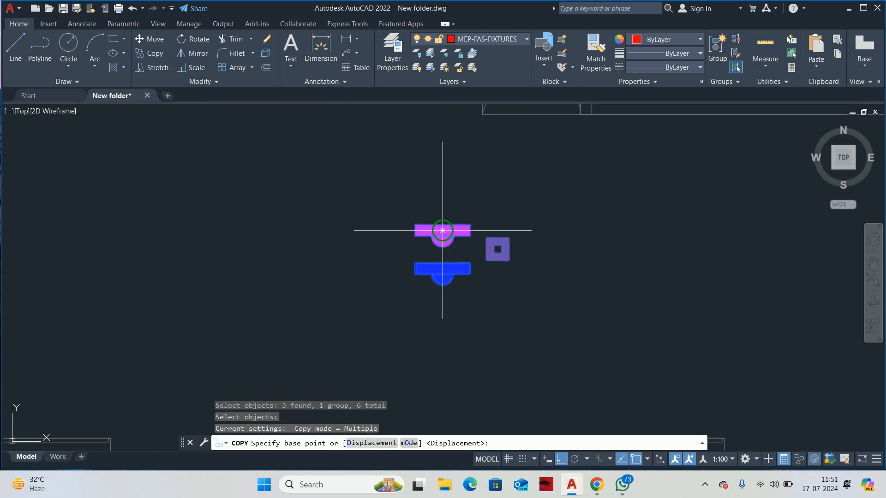
{"action": "scroll", "coordinate": [436, 221], "scroll_direction": "up", "scroll_amount": 2}
{"action": "left_click", "coordinate": [446, 228]}
{"action": "scroll", "coordinate": [600, 232], "scroll_direction": "down", "scroll_amount": 4}
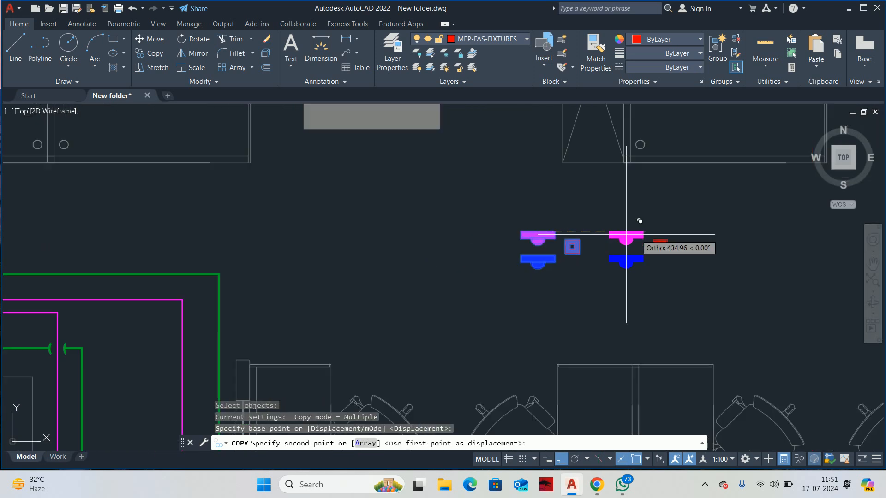
{"action": "middle_click_drag", "start_coordinate": [688, 234], "coordinate": [243, 229]}
{"action": "scroll", "coordinate": [330, 233], "scroll_direction": "down", "scroll_amount": 2}
{"action": "left_click", "coordinate": [542, 239]}
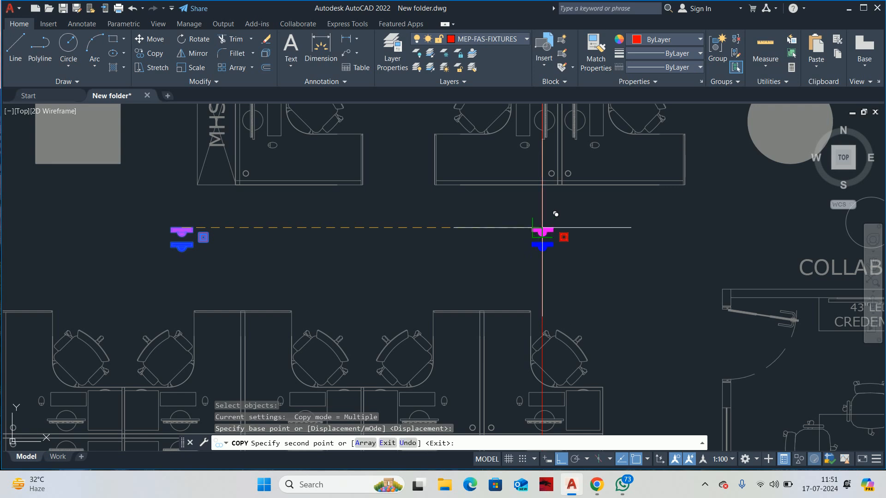
{"action": "key", "text": "Escape"}
{"action": "scroll", "coordinate": [542, 240], "scroll_direction": "down", "scroll_amount": 3}
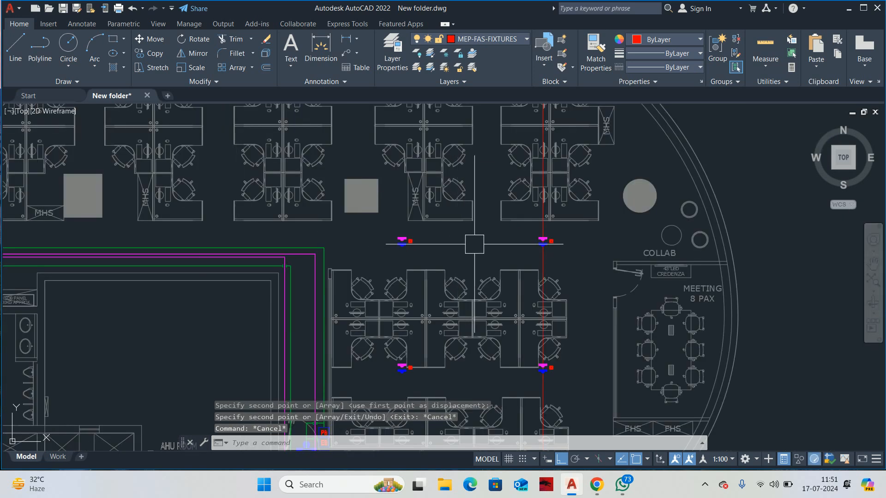
Step: Examine the symbol layout along the eastern reference line, from the curved wall down to the meeting rooms
{"action": "middle_click_drag", "start_coordinate": [474, 244], "coordinate": [468, 369]}
{"action": "key", "text": "Escape"}
{"action": "key", "text": "Escape"}
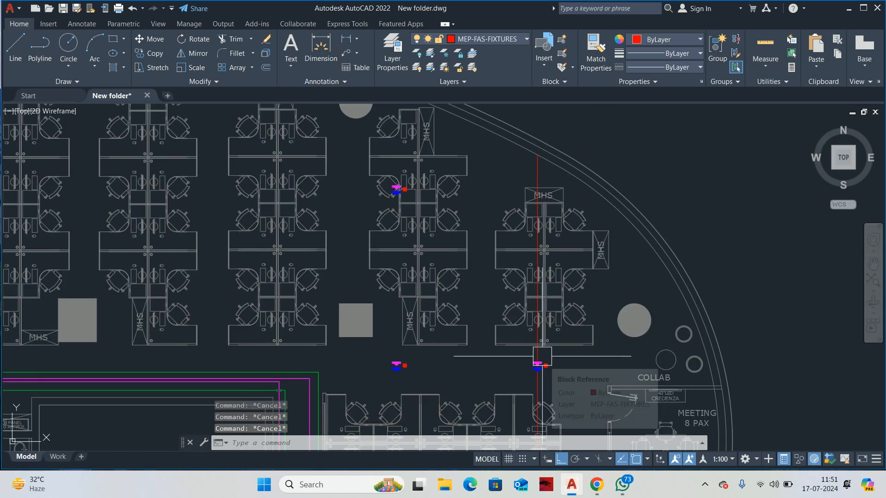
{"action": "mouse_move", "coordinate": [545, 162]}
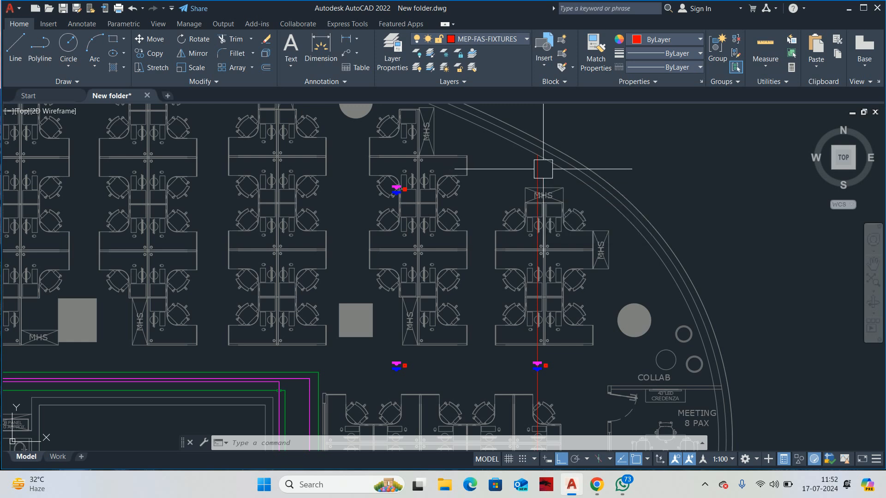
{"action": "middle_click_drag", "start_coordinate": [541, 235], "coordinate": [527, 181]}
{"action": "key", "text": "Escape"}
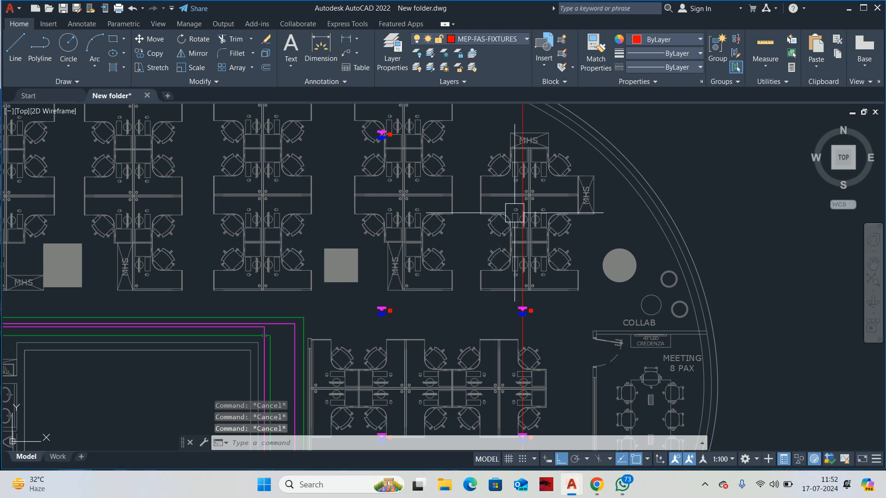
{"action": "scroll", "coordinate": [510, 222], "scroll_direction": "down", "scroll_amount": 4}
{"action": "middle_click_drag", "start_coordinate": [512, 225], "coordinate": [494, 189]}
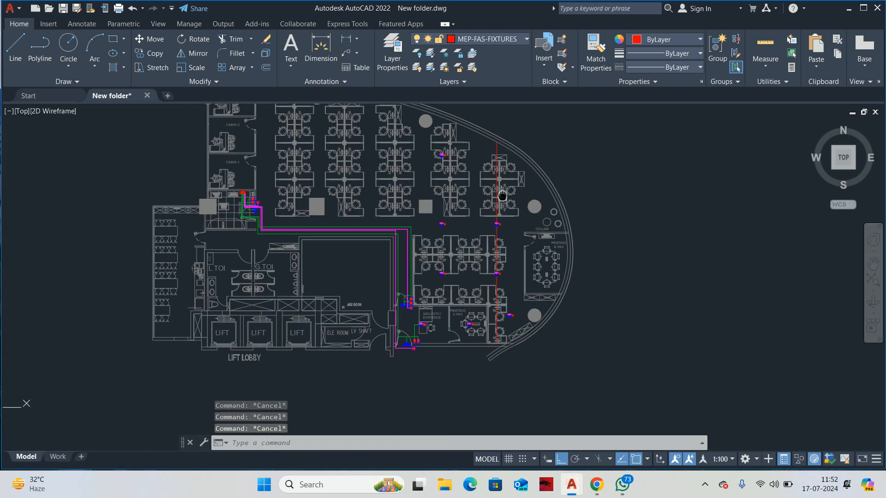
{"action": "scroll", "coordinate": [499, 249], "scroll_direction": "up", "scroll_amount": 2}
{"action": "middle_click_drag", "start_coordinate": [499, 251], "coordinate": [469, 280]}
Step: Measure the vertical distance from the eastern aisle symbol group to the line's upper end at the curved wall, without placing the dimension
{"action": "type", "text": "DLI"}
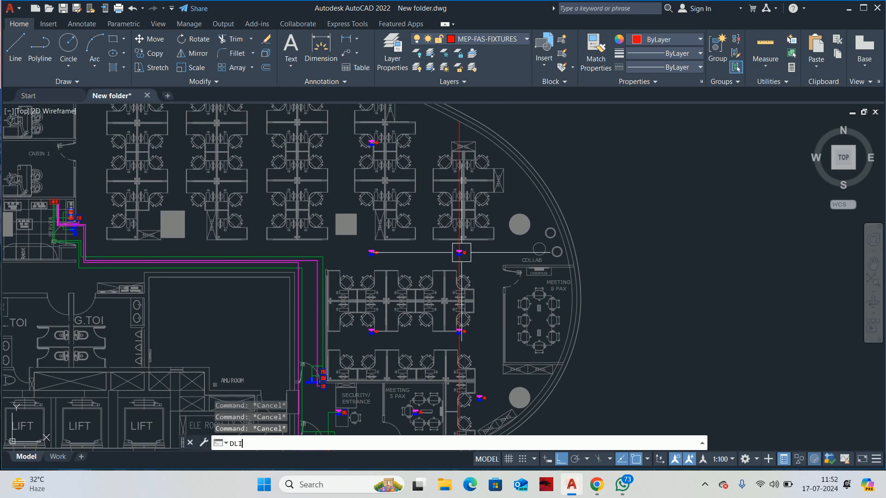
{"action": "key", "text": "Return"}
{"action": "scroll", "coordinate": [459, 253], "scroll_direction": "up", "scroll_amount": 5}
{"action": "left_click", "coordinate": [484, 292]}
{"action": "scroll", "coordinate": [491, 314], "scroll_direction": "down", "scroll_amount": 4}
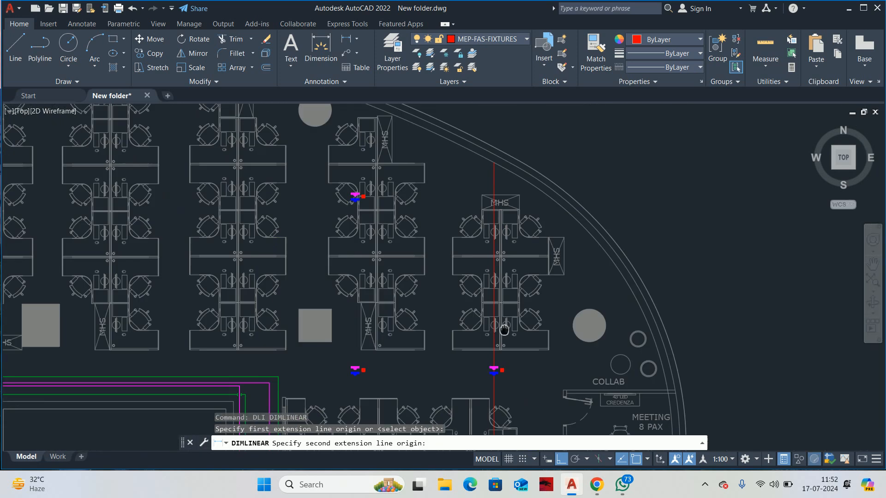
{"action": "left_click", "coordinate": [494, 181]}
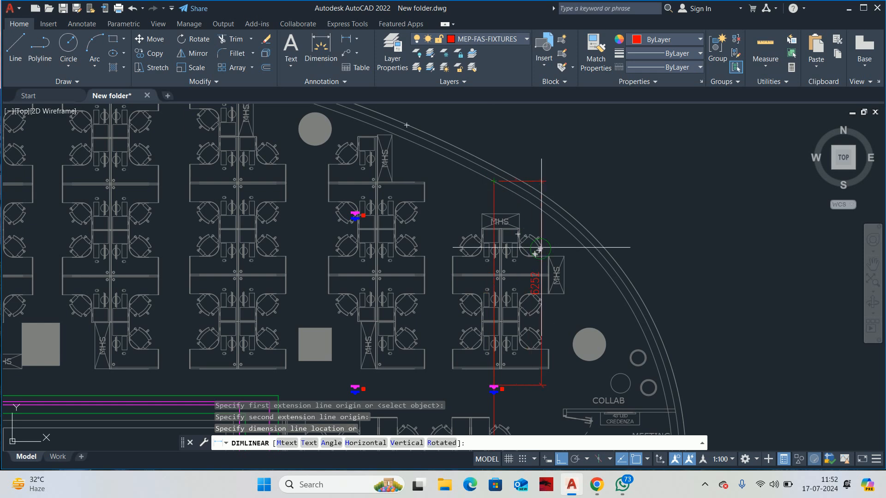
{"action": "scroll", "coordinate": [535, 259], "scroll_direction": "up", "scroll_amount": 4}
{"action": "scroll", "coordinate": [595, 296], "scroll_direction": "down", "scroll_amount": 4}
{"action": "key", "text": "Escape"}
{"action": "key", "text": "Escape"}
{"action": "key", "text": "Escape"}
{"action": "scroll", "coordinate": [595, 297], "scroll_direction": "down", "scroll_amount": 5}
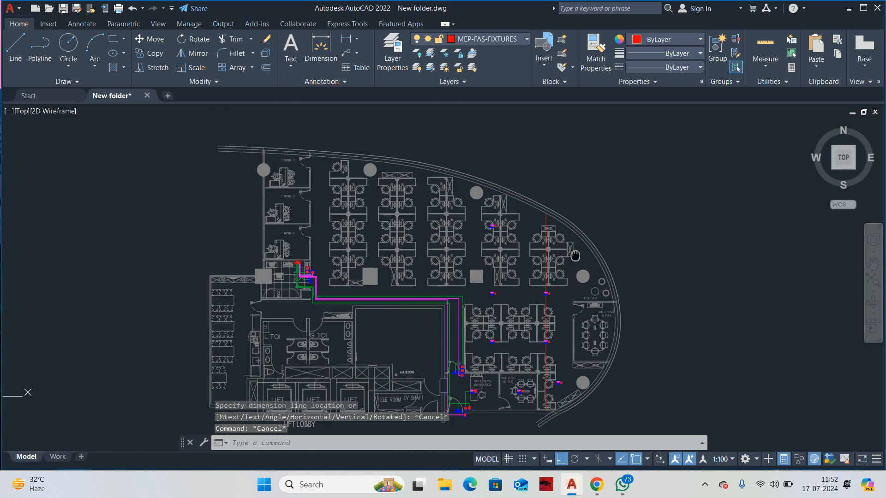
Step: Move the aisle symbol group on the eastern line 3000 straight up into the desk cluster
{"action": "scroll", "coordinate": [559, 265], "scroll_direction": "up", "scroll_amount": 5}
{"action": "type", "text": "m"}
{"action": "key", "text": "Return"}
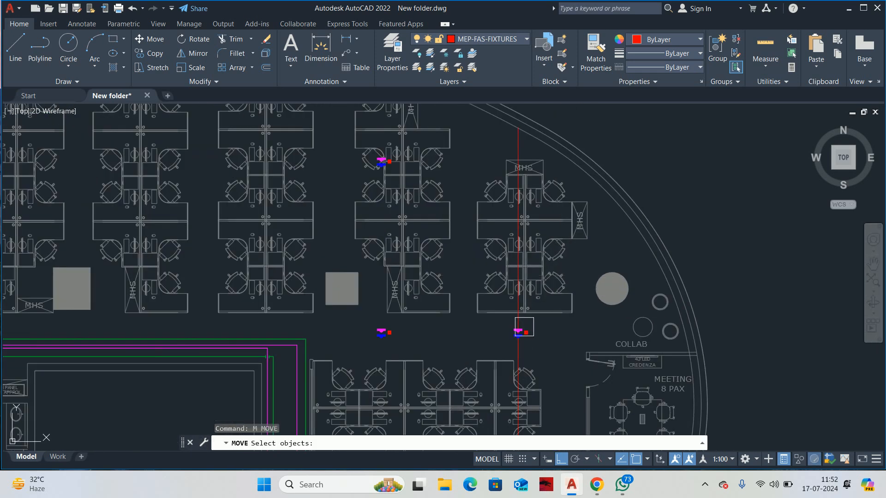
{"action": "scroll", "coordinate": [524, 330], "scroll_direction": "up", "scroll_amount": 4}
{"action": "left_click", "coordinate": [525, 332]}
{"action": "scroll", "coordinate": [531, 331], "scroll_direction": "down", "scroll_amount": 3}
{"action": "middle_click_drag", "start_coordinate": [536, 338], "coordinate": [457, 339]}
{"action": "key", "text": "Return"}
{"action": "left_click", "coordinate": [683, 322]}
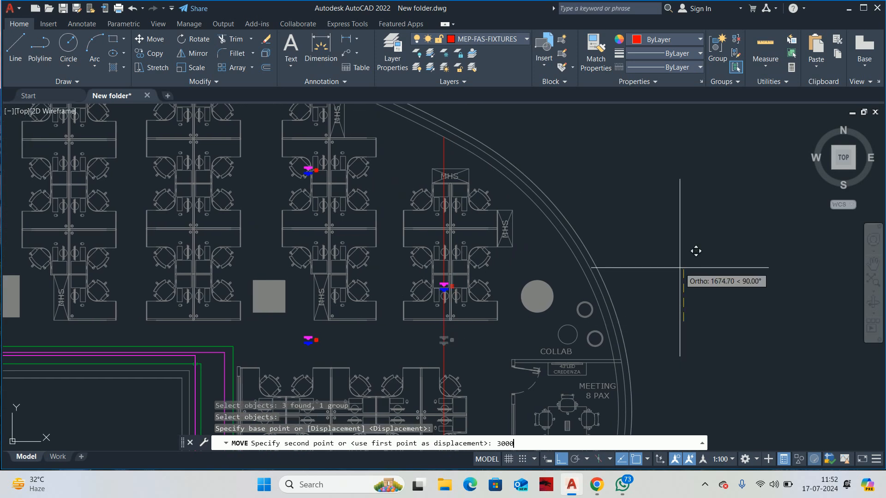
{"action": "type", "text": "3000"}
{"action": "key", "text": "Return"}
{"action": "key", "text": "Escape"}
{"action": "key", "text": "Escape"}
{"action": "middle_click_drag", "start_coordinate": [545, 359], "coordinate": [558, 251]}
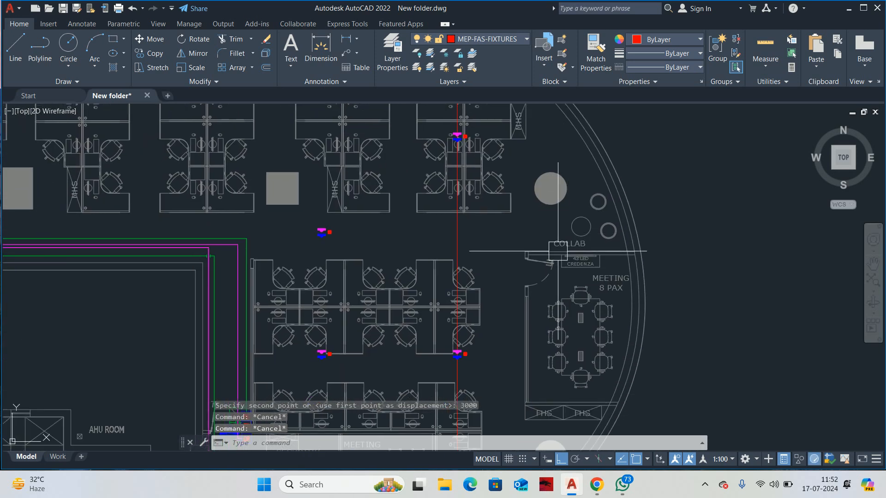
{"action": "scroll", "coordinate": [508, 242], "scroll_direction": "down", "scroll_amount": 2}
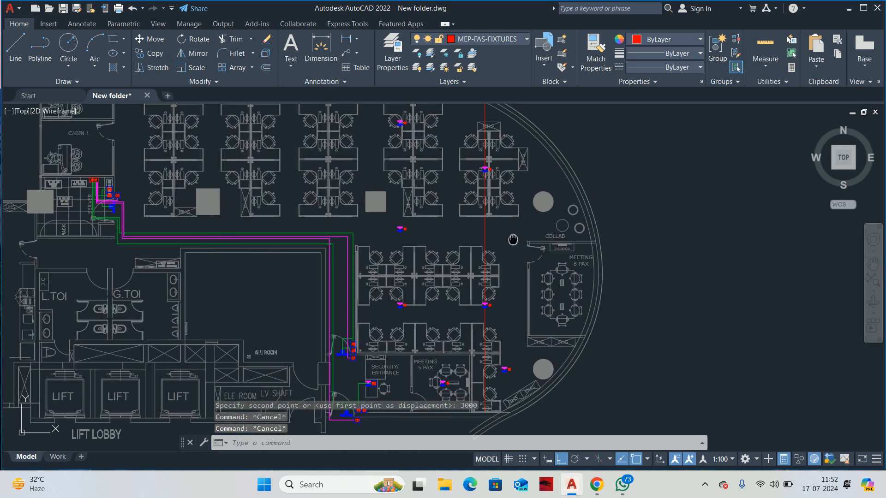
{"action": "scroll", "coordinate": [484, 304], "scroll_direction": "up", "scroll_amount": 3}
{"action": "type", "text": "m"}
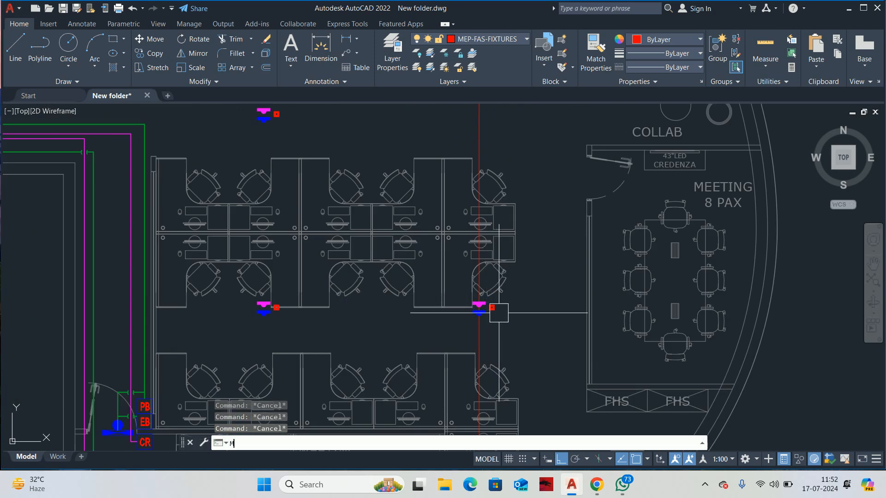
{"action": "key", "text": "Return"}
{"action": "scroll", "coordinate": [489, 300], "scroll_direction": "down", "scroll_amount": 3}
{"action": "key", "text": "Escape"}
Step: Measure the vertical distance between the two symbol groups on the eastern line with a linear dimension, without placing it
{"action": "type", "text": "dli"}
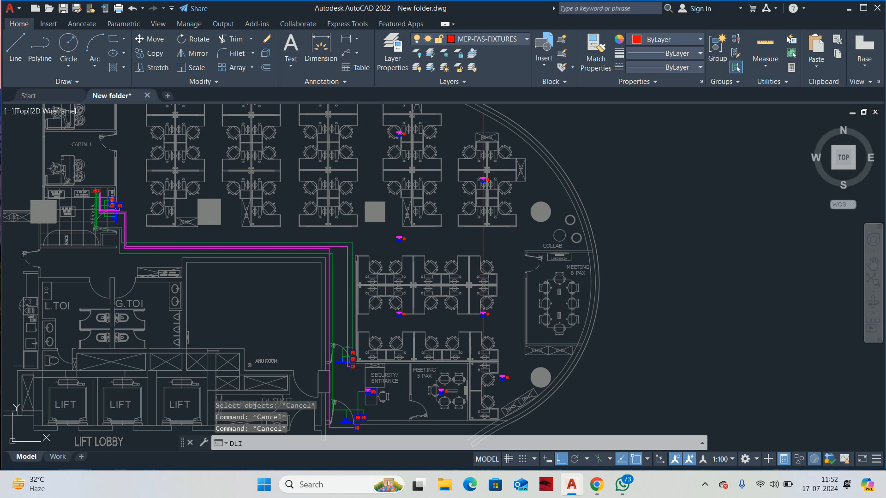
{"action": "key", "text": "Return"}
{"action": "scroll", "coordinate": [489, 295], "scroll_direction": "up", "scroll_amount": 6}
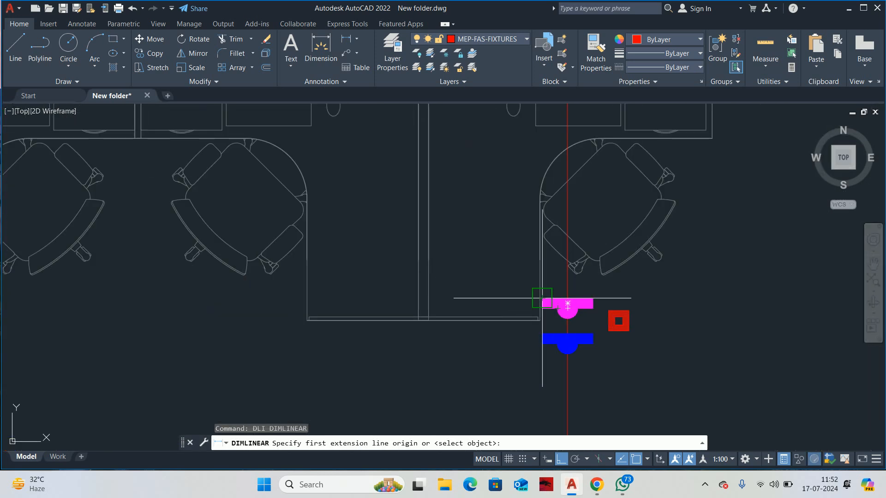
{"action": "left_click", "coordinate": [558, 300]}
{"action": "scroll", "coordinate": [544, 268], "scroll_direction": "down", "scroll_amount": 5}
{"action": "scroll", "coordinate": [551, 226], "scroll_direction": "up", "scroll_amount": 7}
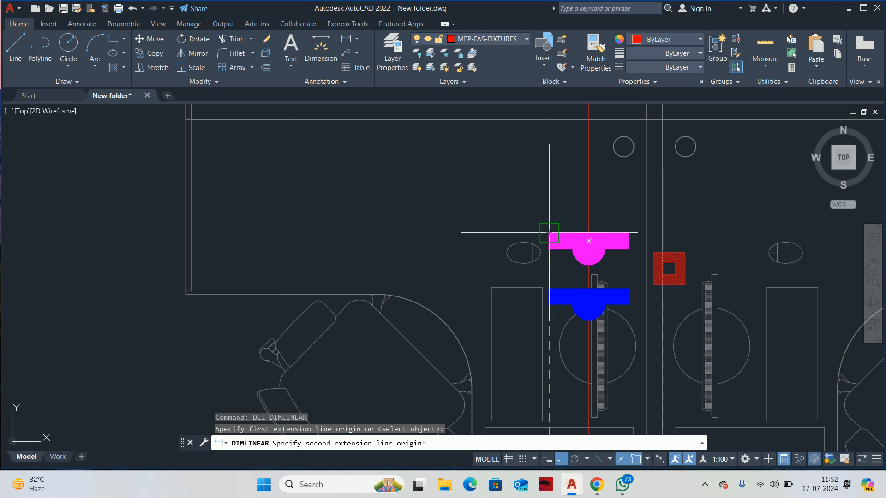
{"action": "left_click", "coordinate": [550, 233]}
{"action": "scroll", "coordinate": [549, 234], "scroll_direction": "down", "scroll_amount": 6}
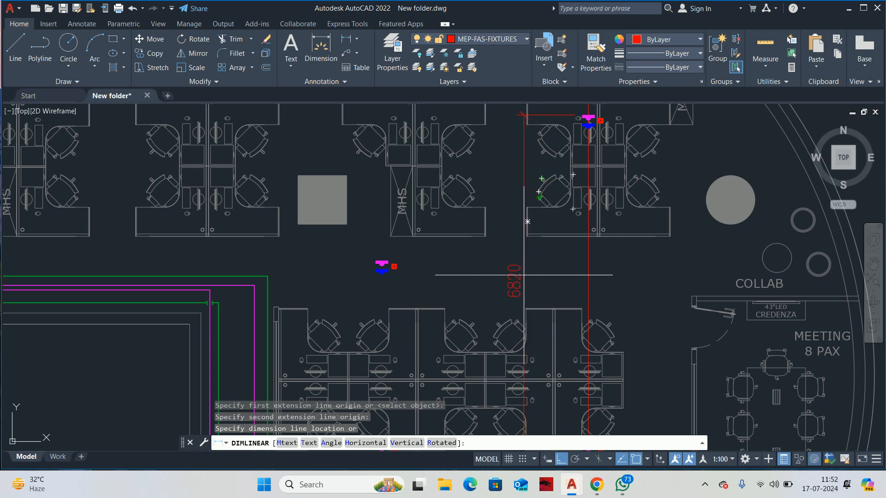
{"action": "middle_click_drag", "start_coordinate": [527, 222], "coordinate": [509, 188]}
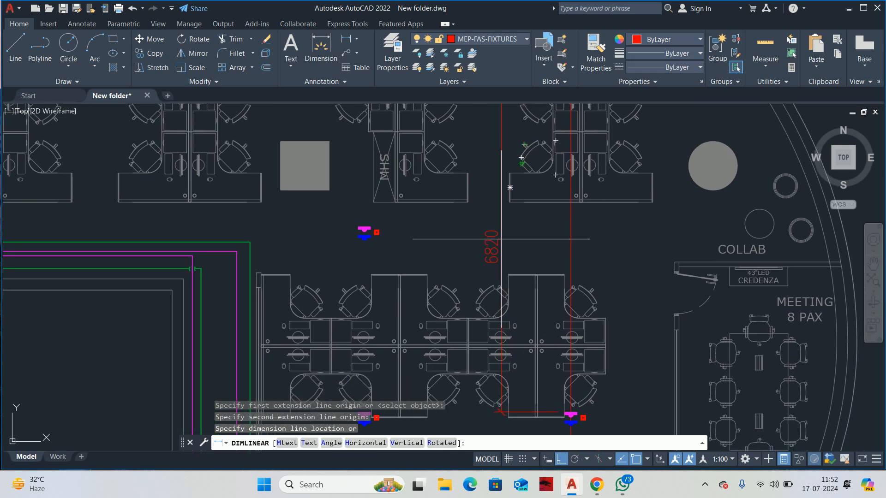
{"action": "key", "text": "Escape"}
{"action": "key", "text": "Escape"}
Step: Move the symbol group on the eastern line's lower desk cluster 1000 straight up with ortho
{"action": "scroll", "coordinate": [501, 239], "scroll_direction": "down", "scroll_amount": 4}
{"action": "type", "text": "M"}
{"action": "key", "text": "Return"}
{"action": "scroll", "coordinate": [501, 299], "scroll_direction": "up", "scroll_amount": 6}
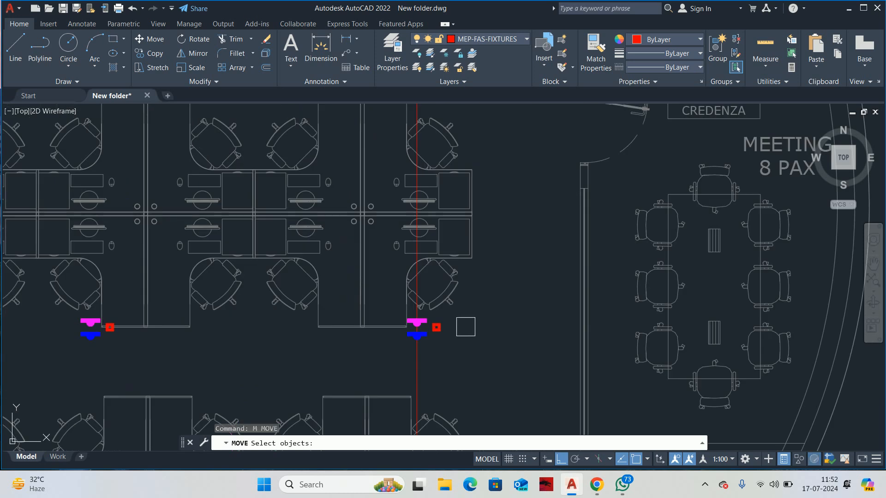
{"action": "left_click", "coordinate": [436, 328]}
{"action": "key", "text": "Return"}
{"action": "left_click", "coordinate": [494, 333]}
{"action": "type", "text": "1"}
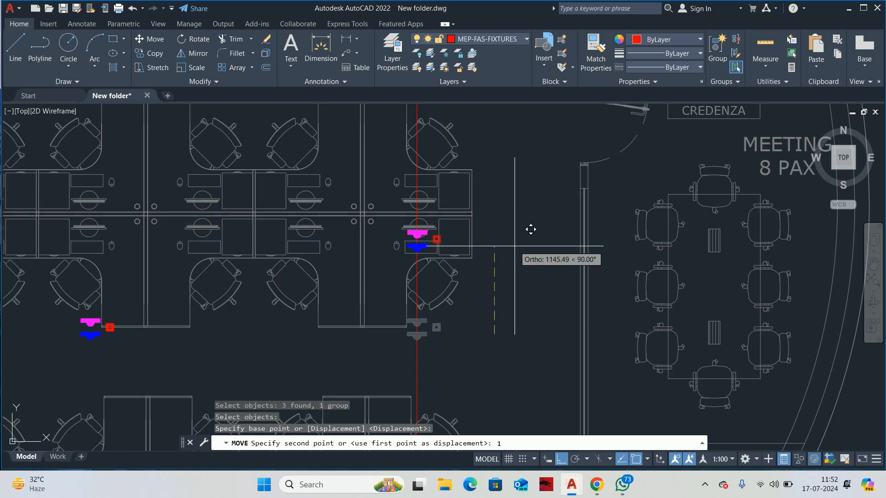
{"action": "type", "text": "000"}
{"action": "key", "text": "Return"}
{"action": "key", "text": "Escape"}
{"action": "key", "text": "Escape"}
{"action": "scroll", "coordinate": [514, 246], "scroll_direction": "down", "scroll_amount": 4}
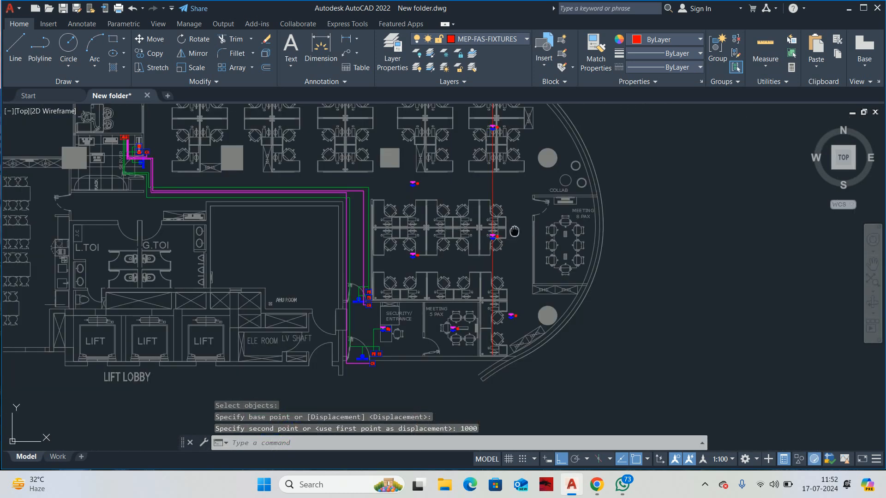
Step: Place a vertical linear dimension from the symbol group near the southern round column up to the moved group on the eastern line
{"action": "scroll", "coordinate": [502, 254], "scroll_direction": "up", "scroll_amount": 4}
{"action": "scroll", "coordinate": [502, 253], "scroll_direction": "down", "scroll_amount": 4}
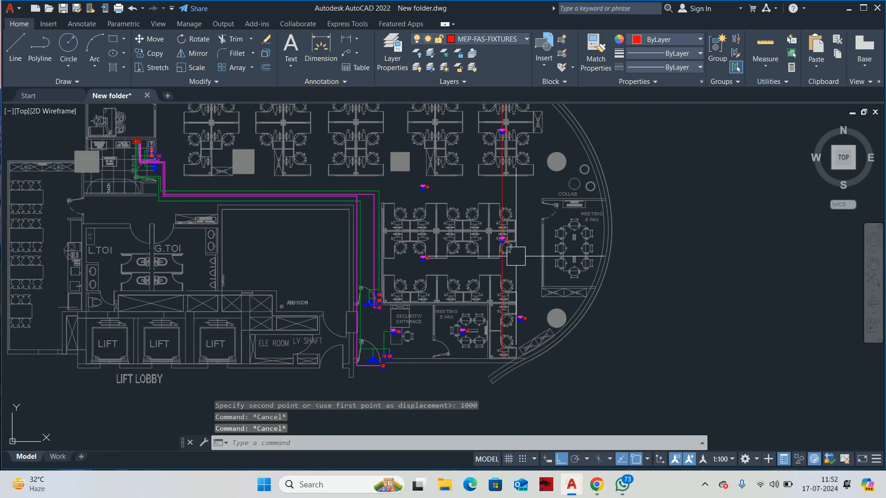
{"action": "middle_click_drag", "start_coordinate": [515, 255], "coordinate": [522, 252]}
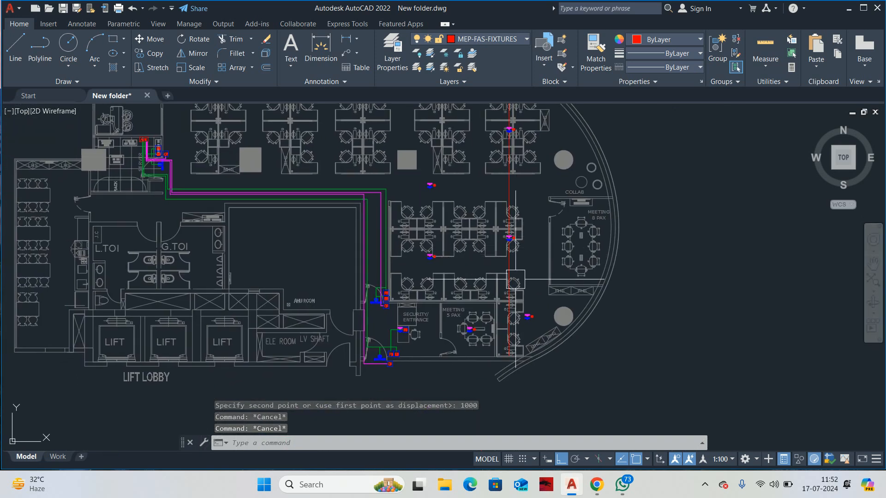
{"action": "scroll", "coordinate": [524, 321], "scroll_direction": "up", "scroll_amount": 4}
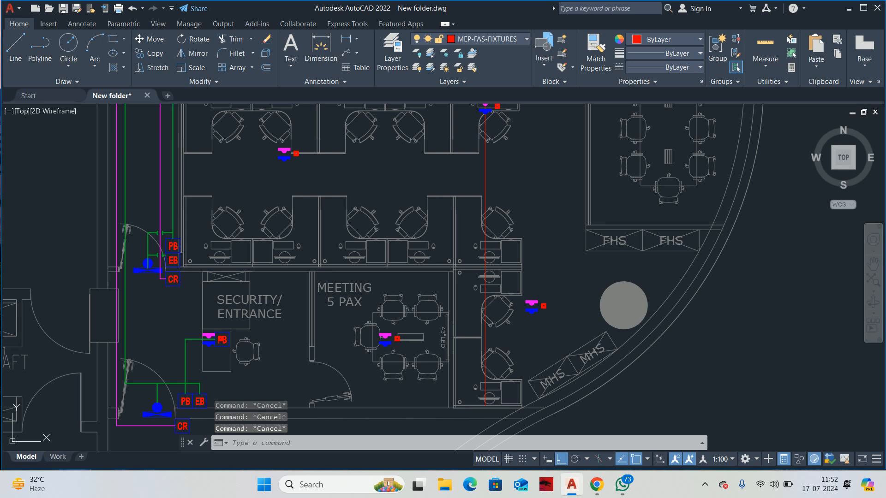
{"action": "middle_click_drag", "start_coordinate": [541, 320], "coordinate": [510, 337]}
{"action": "type", "text": "DLI"}
{"action": "key", "text": "Return"}
{"action": "scroll", "coordinate": [510, 336], "scroll_direction": "up", "scroll_amount": 3}
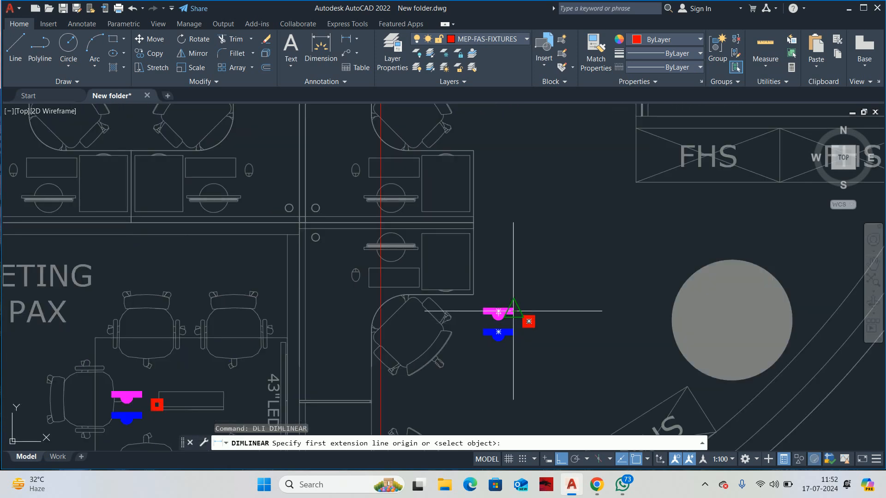
{"action": "left_click", "coordinate": [513, 308]}
{"action": "scroll", "coordinate": [457, 250], "scroll_direction": "down", "scroll_amount": 3}
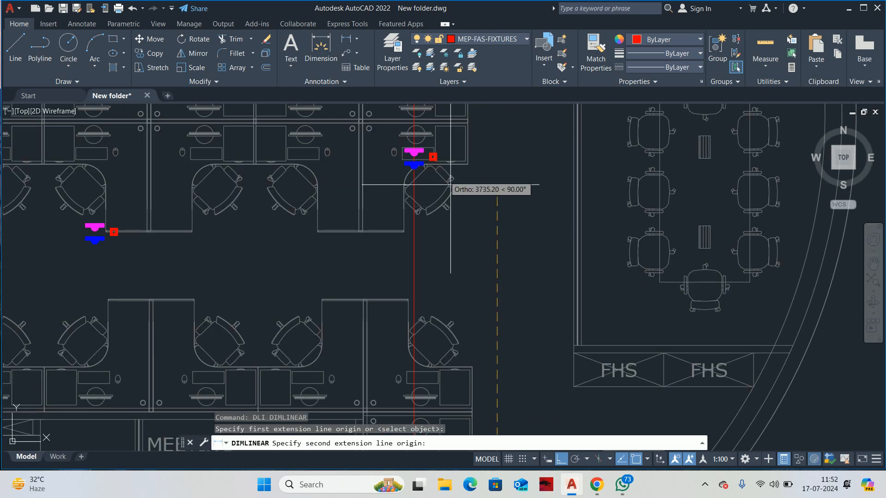
{"action": "scroll", "coordinate": [412, 130], "scroll_direction": "up", "scroll_amount": 6}
{"action": "left_click", "coordinate": [445, 159]}
{"action": "scroll", "coordinate": [600, 296], "scroll_direction": "down", "scroll_amount": 5}
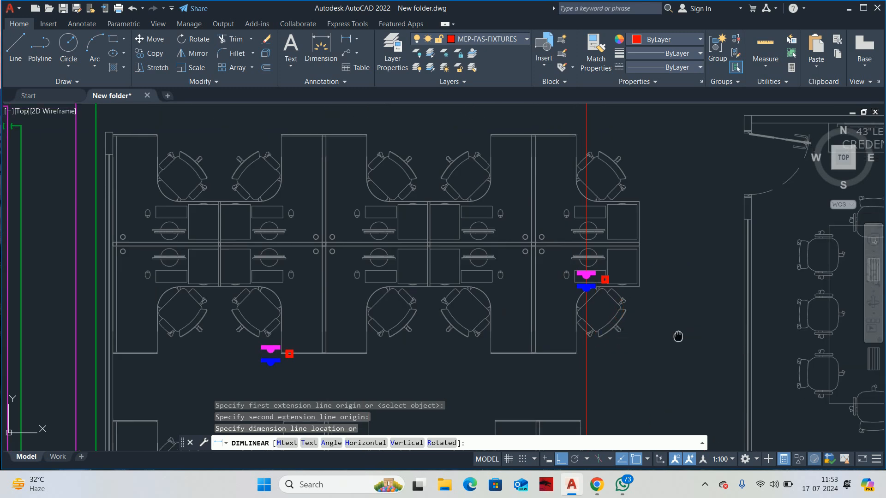
{"action": "middle_click_drag", "start_coordinate": [679, 336], "coordinate": [609, 264]}
{"action": "left_click", "coordinate": [650, 231]}
Step: Place a vertical linear dimension between the lower and upper symbol groups on the eastern line, beside the desks
{"action": "scroll", "coordinate": [652, 233], "scroll_direction": "down", "scroll_amount": 5}
{"action": "scroll", "coordinate": [609, 265], "scroll_direction": "up", "scroll_amount": 7}
{"action": "key", "text": "Return"}
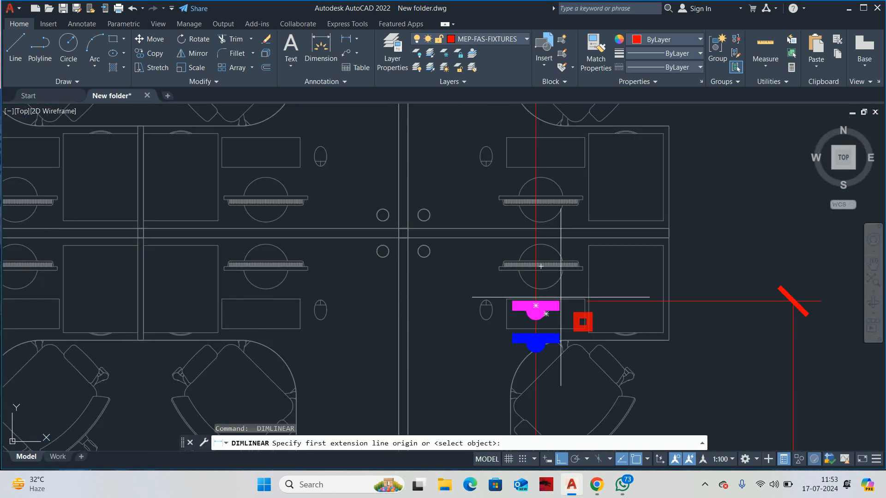
{"action": "left_click", "coordinate": [560, 301]}
{"action": "scroll", "coordinate": [581, 183], "scroll_direction": "down", "scroll_amount": 5}
{"action": "middle_click_drag", "start_coordinate": [580, 185], "coordinate": [561, 449]}
{"action": "middle_click_drag", "start_coordinate": [589, 158], "coordinate": [600, 427]}
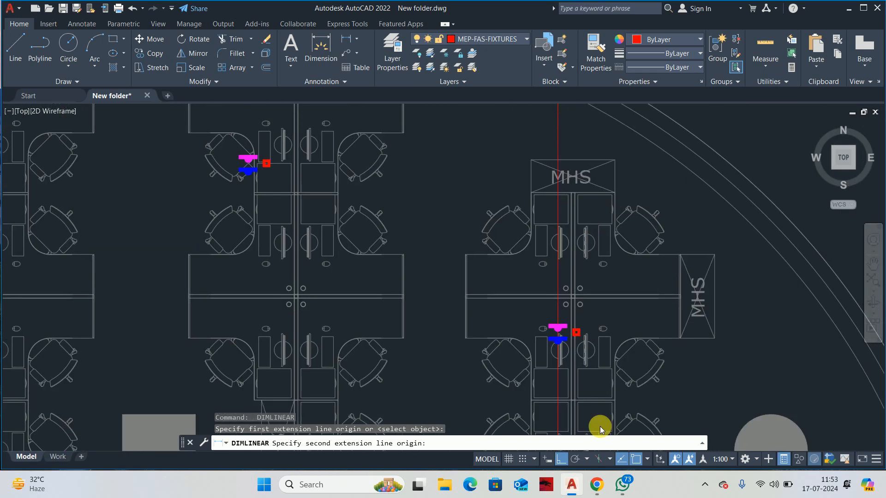
{"action": "scroll", "coordinate": [583, 340], "scroll_direction": "up", "scroll_amount": 4}
{"action": "left_click", "coordinate": [599, 329]}
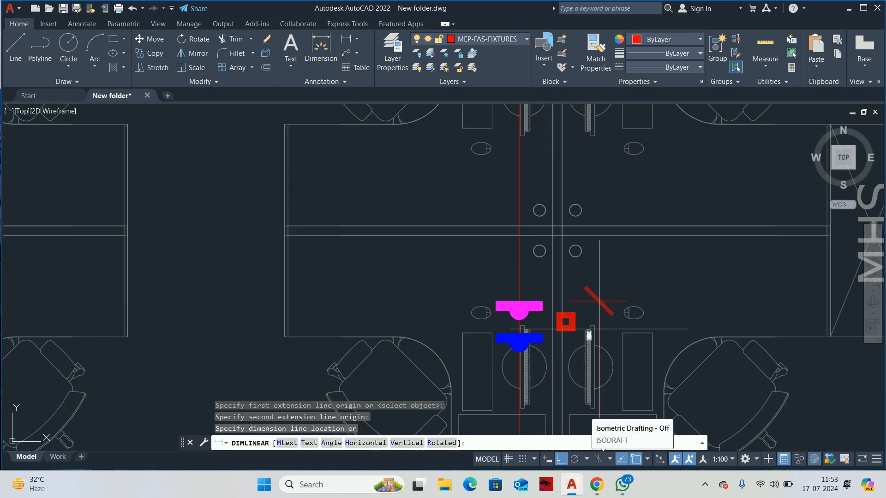
{"action": "scroll", "coordinate": [553, 147], "scroll_direction": "down", "scroll_amount": 5}
{"action": "middle_click_drag", "start_coordinate": [593, 233], "coordinate": [587, 217]}
{"action": "left_click", "coordinate": [602, 347]}
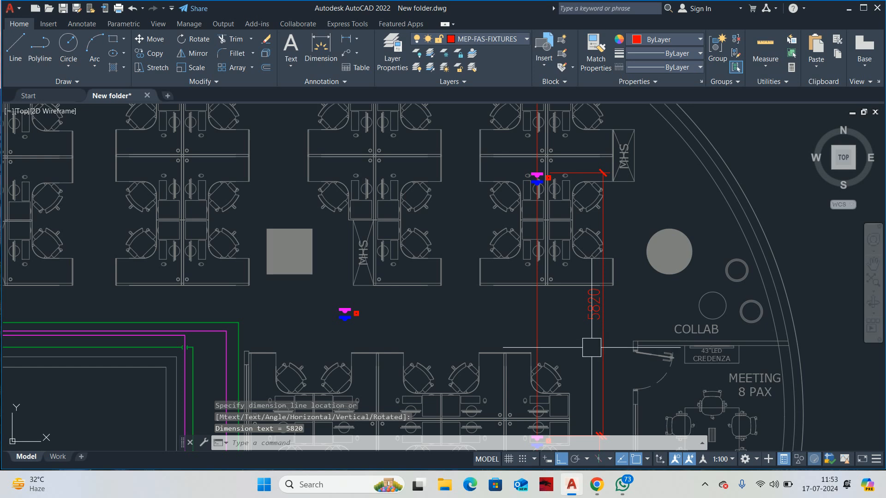
Step: Move the lower symbol group on the eastern line 800 straight up
{"action": "scroll", "coordinate": [591, 347], "scroll_direction": "down", "scroll_amount": 4}
{"action": "key", "text": "Escape"}
{"action": "middle_click_drag", "start_coordinate": [590, 392], "coordinate": [557, 322]}
{"action": "key", "text": "Escape"}
{"action": "key", "text": "Escape"}
{"action": "scroll", "coordinate": [569, 233], "scroll_direction": "up", "scroll_amount": 4}
{"action": "type", "text": "m"}
{"action": "key", "text": "Return"}
{"action": "scroll", "coordinate": [512, 297], "scroll_direction": "up", "scroll_amount": 4}
{"action": "left_click", "coordinate": [512, 305]}
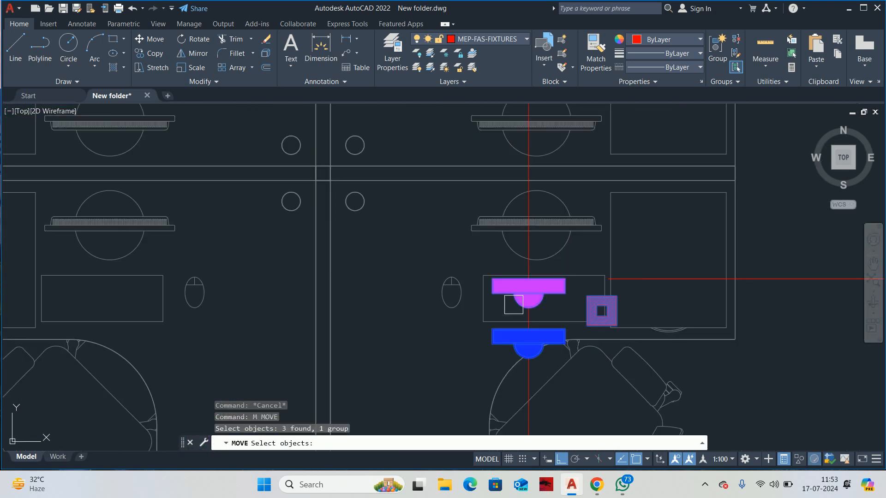
{"action": "scroll", "coordinate": [513, 302], "scroll_direction": "down", "scroll_amount": 4}
{"action": "key", "text": "Return"}
{"action": "left_click", "coordinate": [565, 277]}
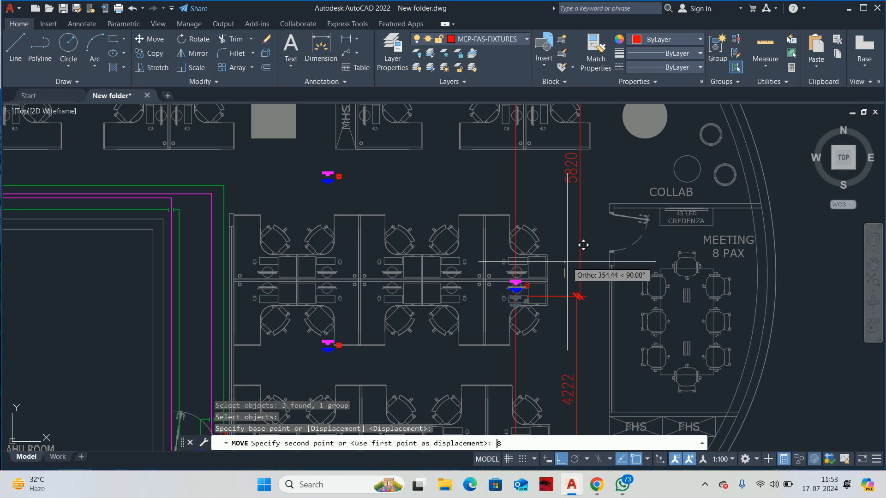
{"action": "key", "text": "Return"}
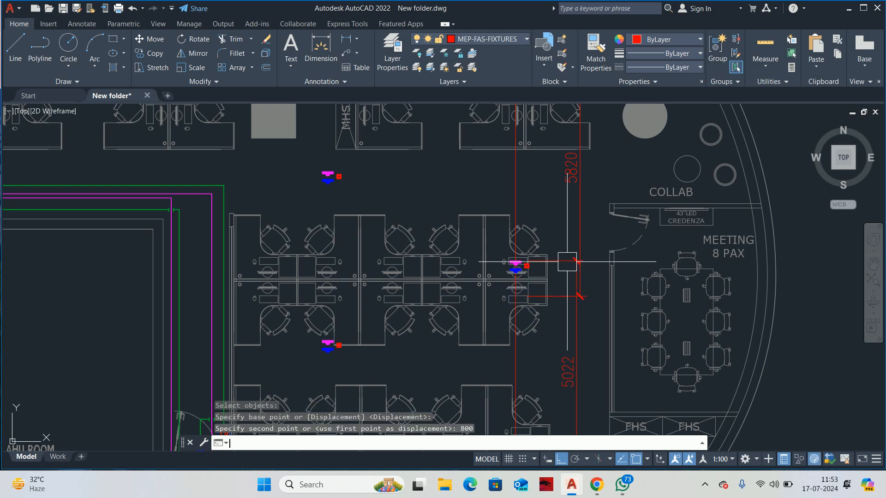
Step: Move the lower symbol group on the eastern line another 400 straight up
{"action": "middle_click_drag", "start_coordinate": [567, 262], "coordinate": [578, 287]}
{"action": "scroll", "coordinate": [567, 288], "scroll_direction": "up", "scroll_amount": 2}
{"action": "key", "text": "Escape"}
{"action": "key", "text": "space"}
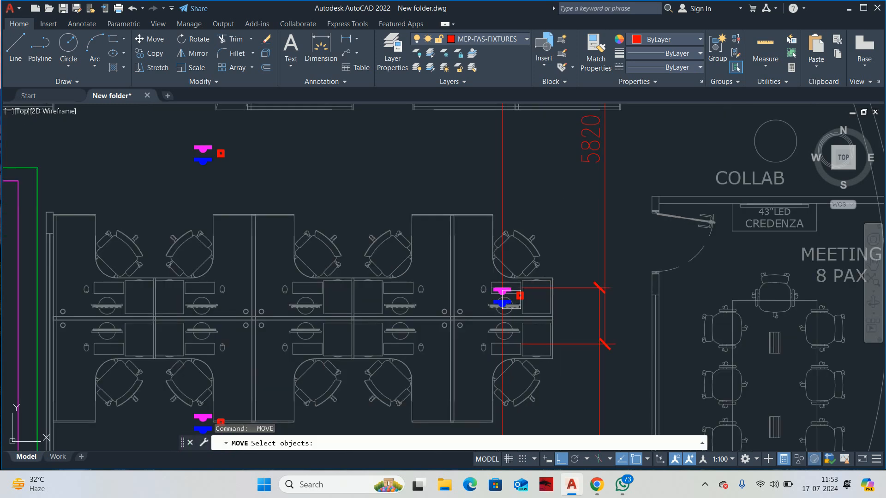
{"action": "left_click", "coordinate": [506, 297]}
{"action": "key", "text": "space"}
{"action": "left_click", "coordinate": [571, 260]}
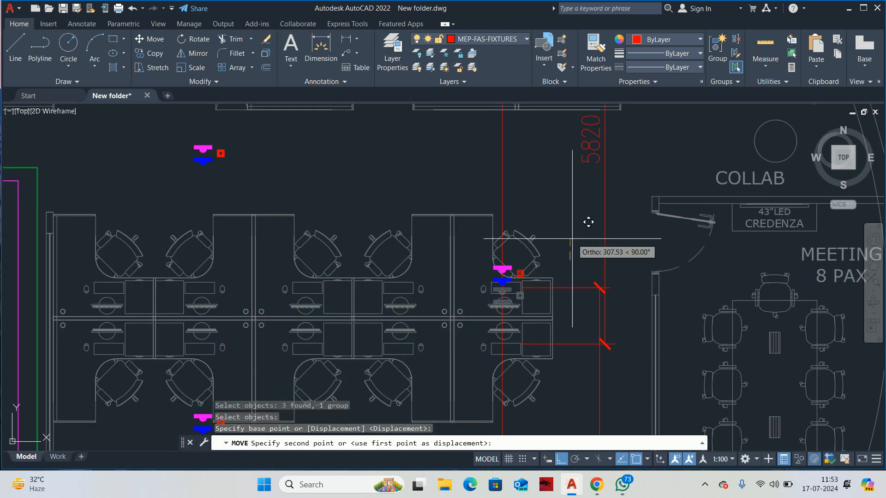
{"action": "key", "text": "Return"}
{"action": "scroll", "coordinate": [568, 262], "scroll_direction": "down", "scroll_amount": 2}
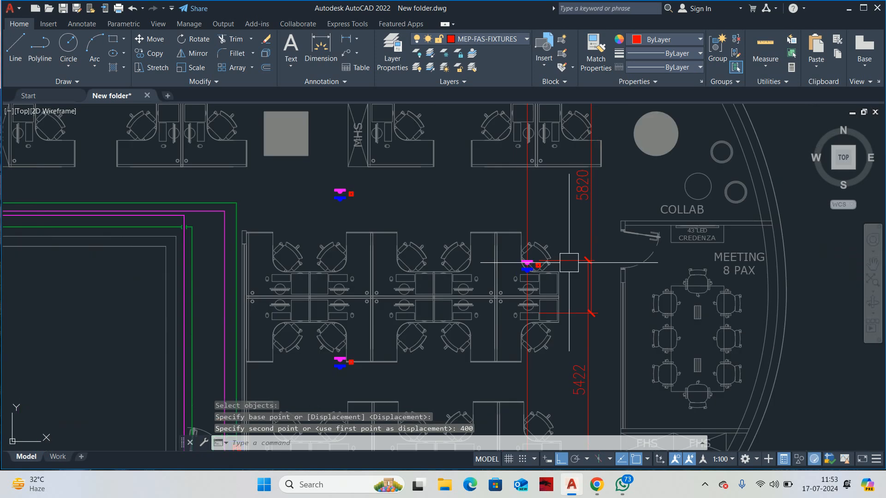
{"action": "middle_click_drag", "start_coordinate": [572, 267], "coordinate": [572, 273]}
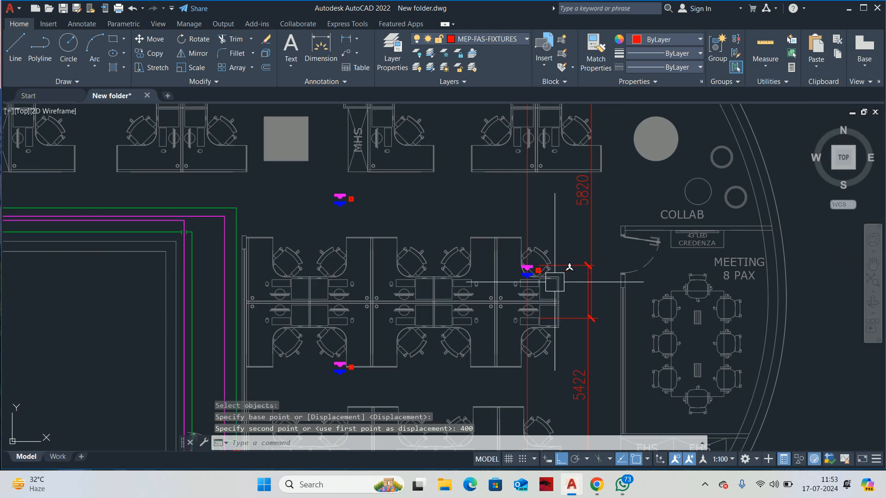
Step: Undo the 400 move of the symbol group on the eastern line
{"action": "scroll", "coordinate": [590, 313], "scroll_direction": "up", "scroll_amount": 4}
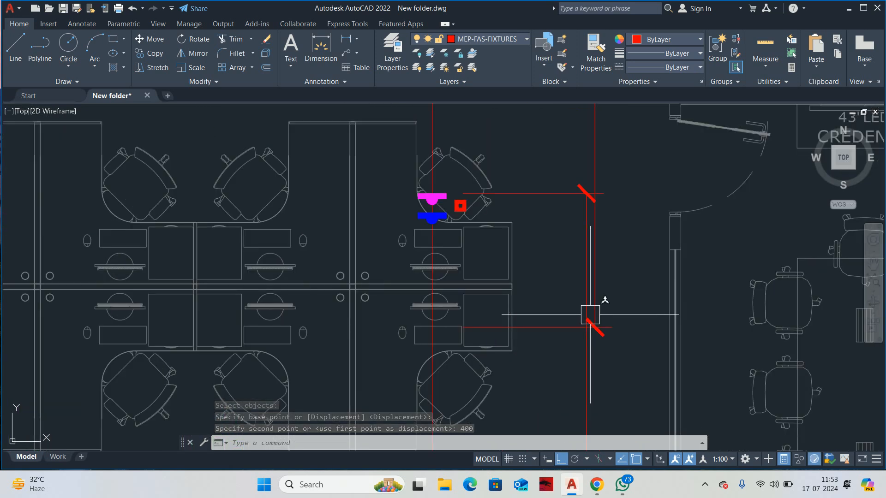
{"action": "key", "text": "ctrl+z"}
{"action": "scroll", "coordinate": [594, 320], "scroll_direction": "up", "scroll_amount": 3}
{"action": "key", "text": "ctrl+z"}
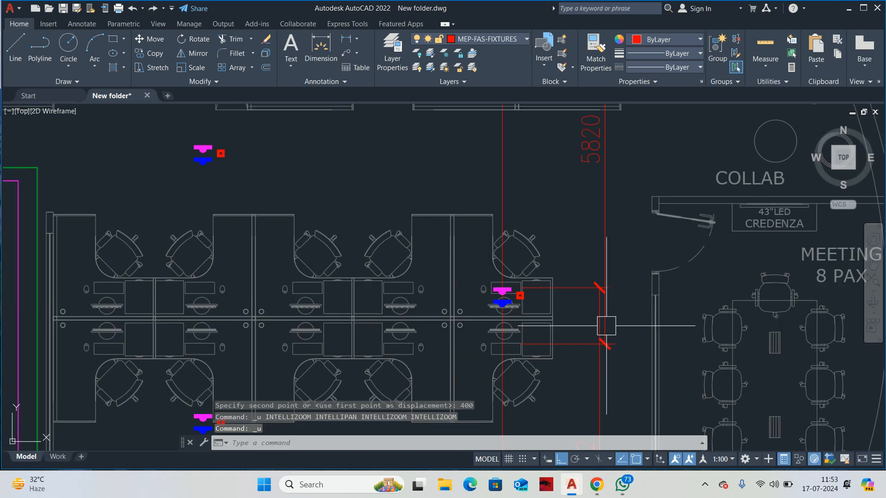
{"action": "key", "text": "ctrl+z"}
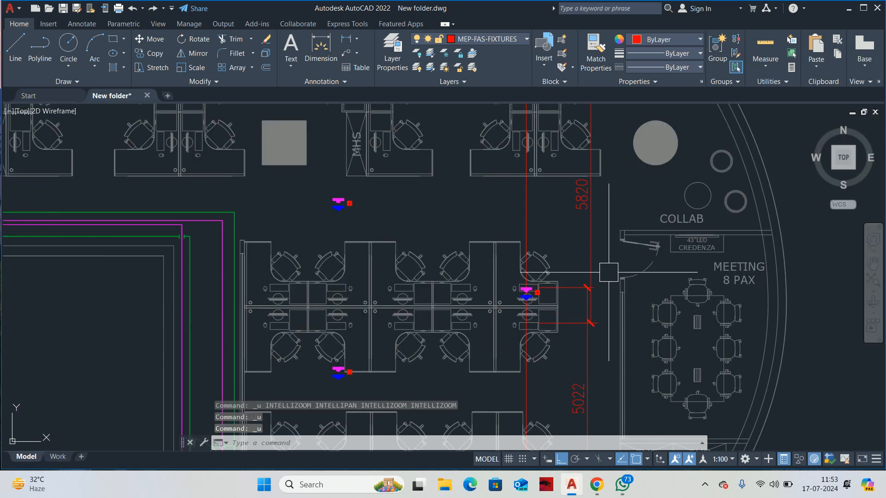
Step: Stretch the upper dimension's lower extension point up to the moved symbol group on the eastern line
{"action": "left_click", "coordinate": [599, 252]}
{"action": "scroll", "coordinate": [519, 312], "scroll_direction": "up", "scroll_amount": 2}
{"action": "left_click", "coordinate": [529, 324]}
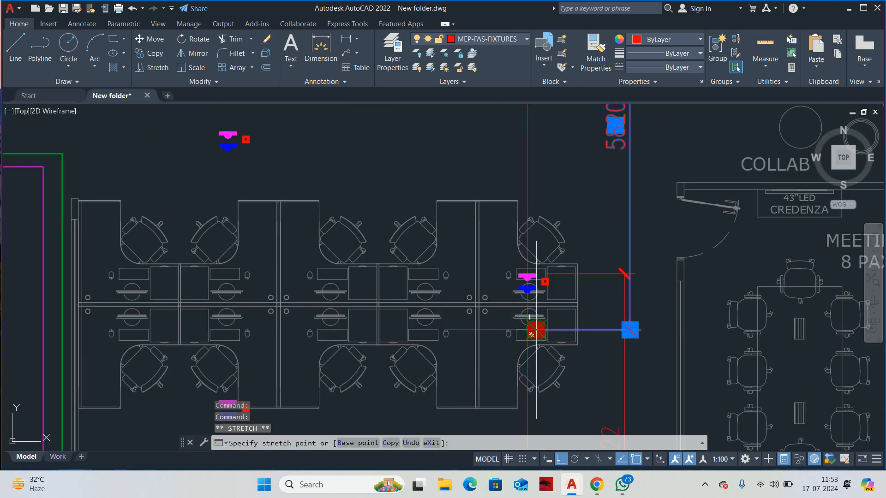
{"action": "scroll", "coordinate": [530, 286], "scroll_direction": "up", "scroll_amount": 4}
{"action": "key", "text": "Escape"}
{"action": "key", "text": "Escape"}
{"action": "scroll", "coordinate": [596, 304], "scroll_direction": "down", "scroll_amount": 5}
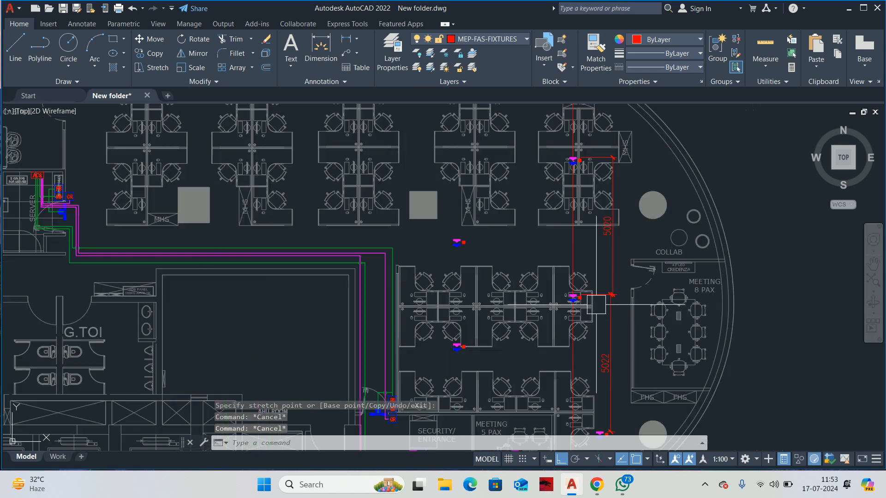
{"action": "key", "text": "Escape"}
{"action": "scroll", "coordinate": [608, 299], "scroll_direction": "up", "scroll_amount": 2}
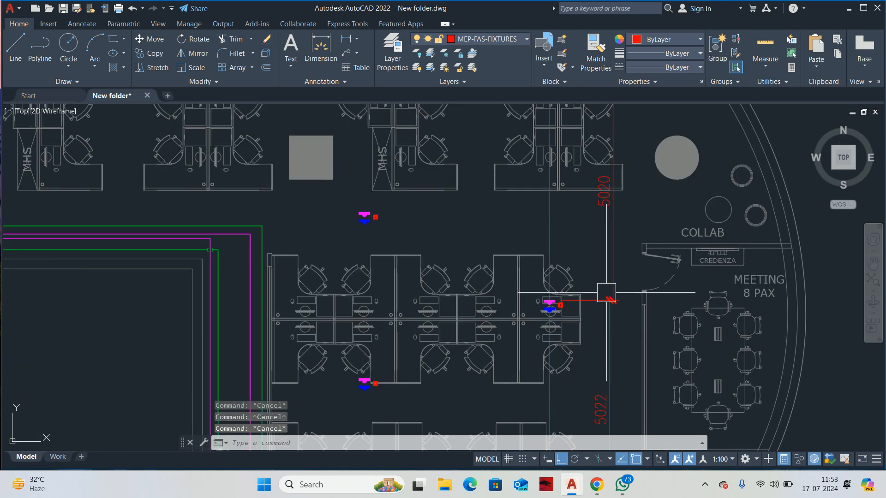
Step: Delete both vertical check dimensions beside the eastern line
{"action": "scroll", "coordinate": [604, 311], "scroll_direction": "up", "scroll_amount": 3}
{"action": "left_click", "coordinate": [628, 350]}
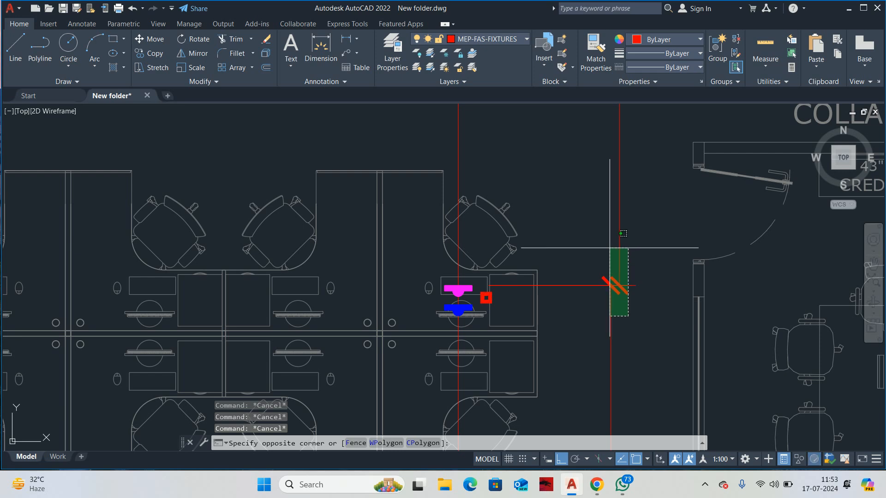
{"action": "left_click", "coordinate": [609, 249]}
{"action": "scroll", "coordinate": [591, 242], "scroll_direction": "down", "scroll_amount": 4}
{"action": "key", "text": "Delete"}
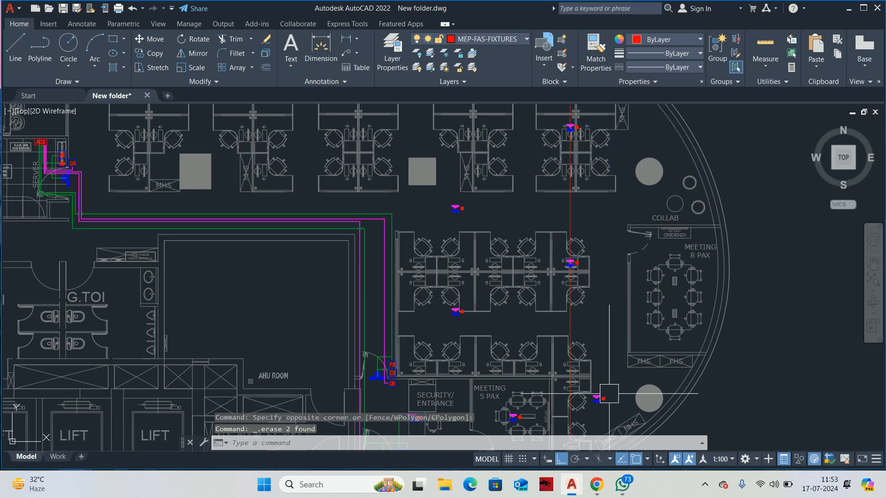
Step: Delete the red vertical reference line running through the eastern symbol groups
{"action": "scroll", "coordinate": [593, 281], "scroll_direction": "up", "scroll_amount": 4}
{"action": "left_click", "coordinate": [570, 217]}
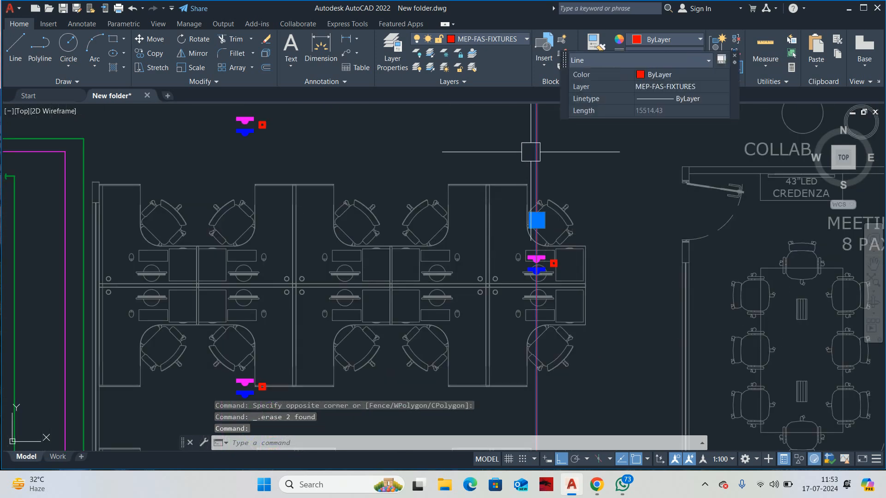
{"action": "scroll", "coordinate": [535, 193], "scroll_direction": "down", "scroll_amount": 8}
{"action": "key", "text": "Delete"}
{"action": "scroll", "coordinate": [545, 249], "scroll_direction": "up", "scroll_amount": 4}
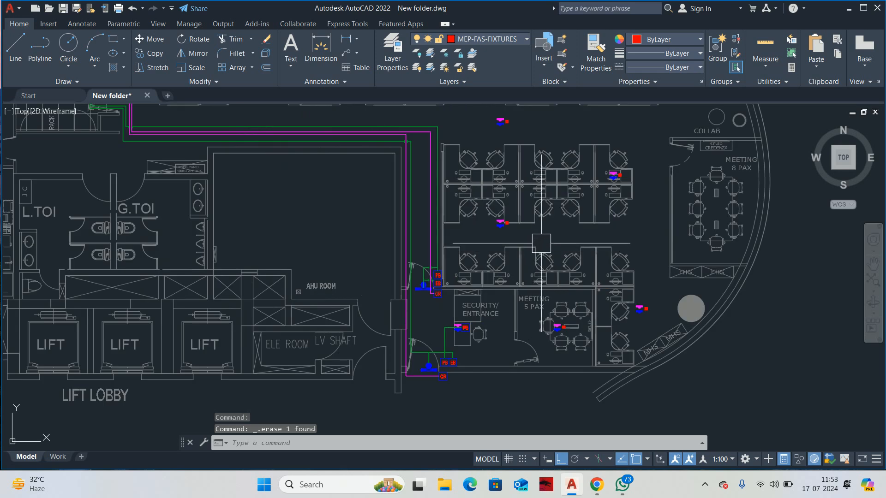
Step: Turn off the layers MEP-ACS-4 CORE WIRE, MEP-ACS-FITTINGS and MEP-ACS-8 CORE WIRE by picking an object on each
{"action": "type", "text": "l"}
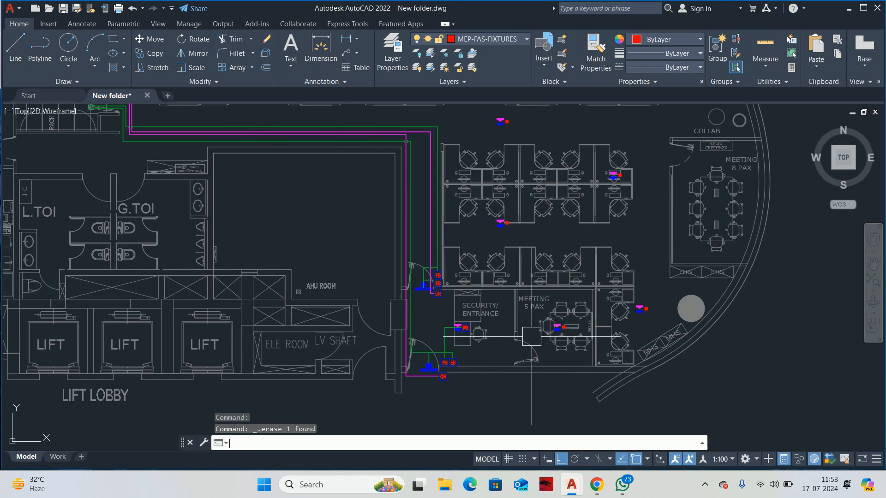
{"action": "type", "text": "ayoff"}
{"action": "key", "text": "Return"}
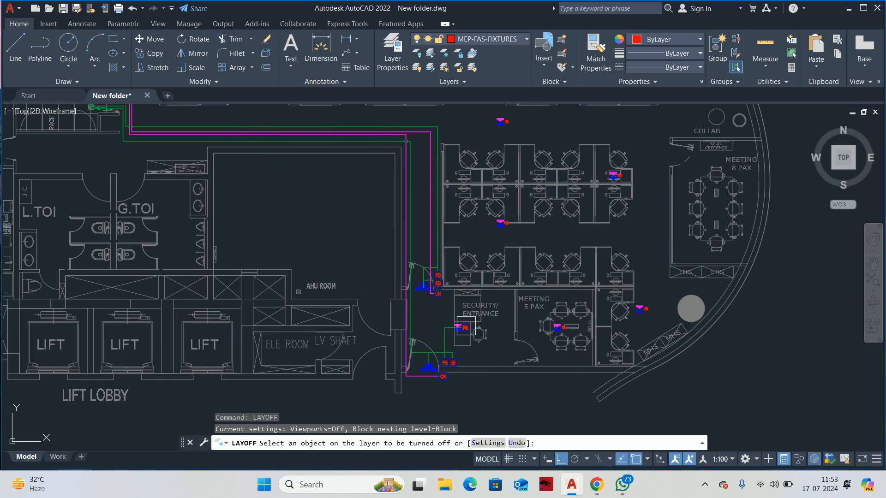
{"action": "scroll", "coordinate": [433, 339], "scroll_direction": "up", "scroll_amount": 4}
{"action": "left_click", "coordinate": [446, 342]}
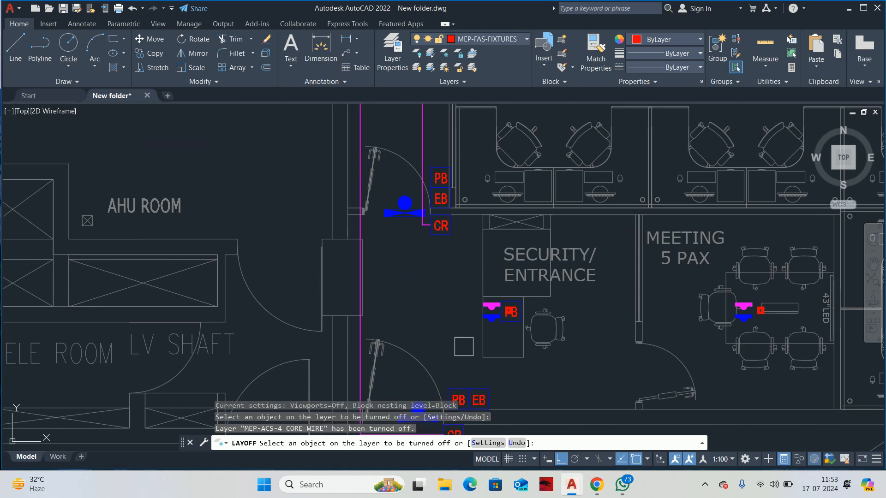
{"action": "left_click", "coordinate": [474, 383]}
{"action": "scroll", "coordinate": [433, 258], "scroll_direction": "down", "scroll_amount": 2}
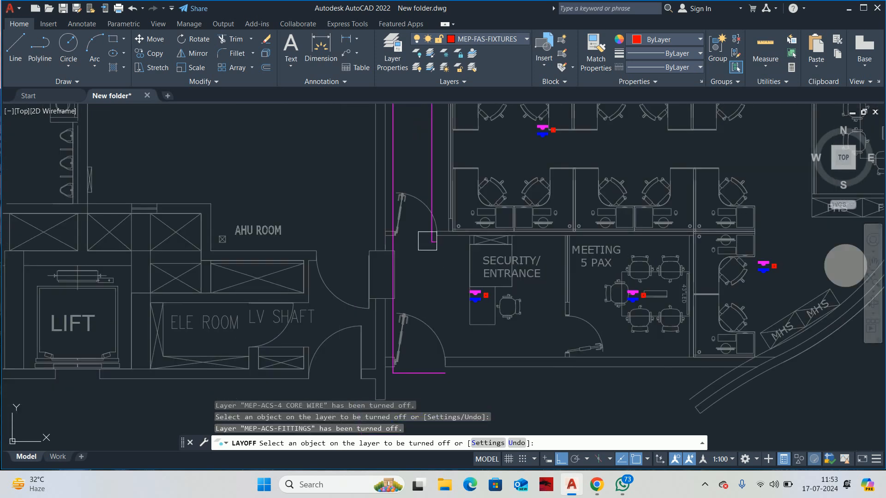
{"action": "left_click", "coordinate": [431, 240]}
{"action": "scroll", "coordinate": [427, 241], "scroll_direction": "down", "scroll_amount": 5}
{"action": "scroll", "coordinate": [430, 308], "scroll_direction": "up", "scroll_amount": 2}
{"action": "key", "text": "Escape"}
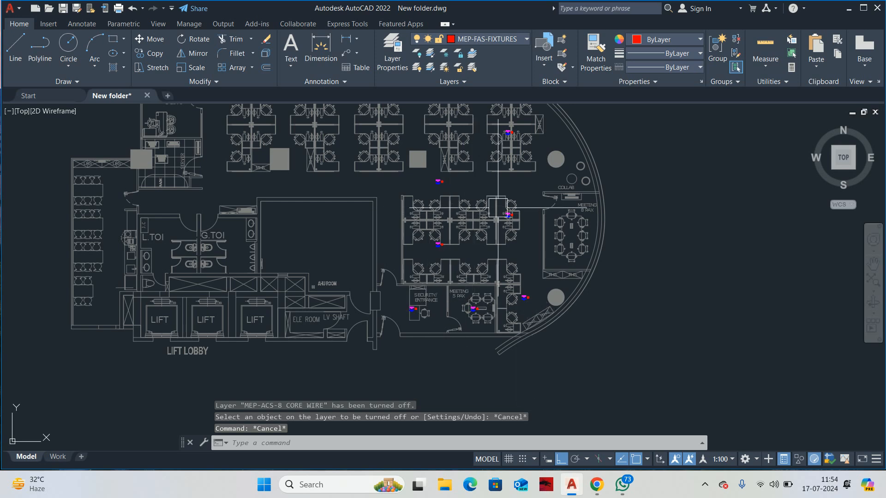
{"action": "middle_click_drag", "start_coordinate": [497, 207], "coordinate": [449, 203]}
{"action": "key", "text": "Escape"}
{"action": "key", "text": "Escape"}
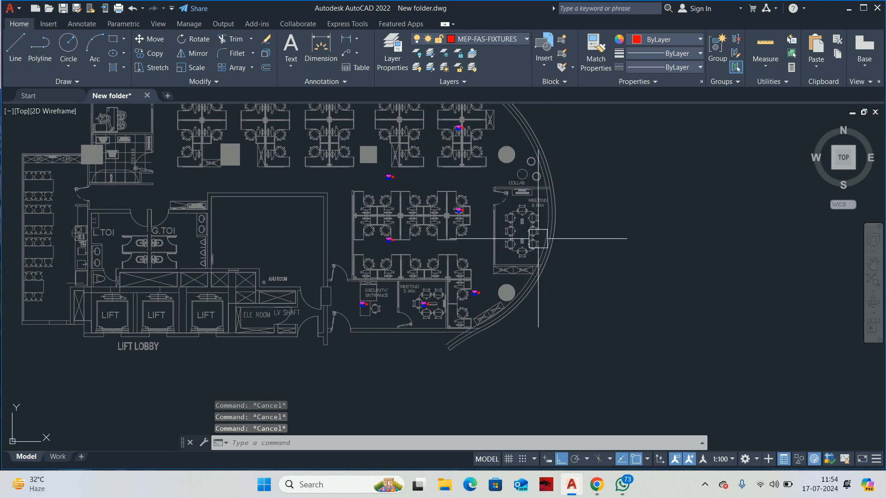
Step: Copy the three-symbol fixture group near the lower round column into the 8 PAX meeting room, using mid-between-two-points for base and destination
{"action": "scroll", "coordinate": [531, 217], "scroll_direction": "up", "scroll_amount": 2}
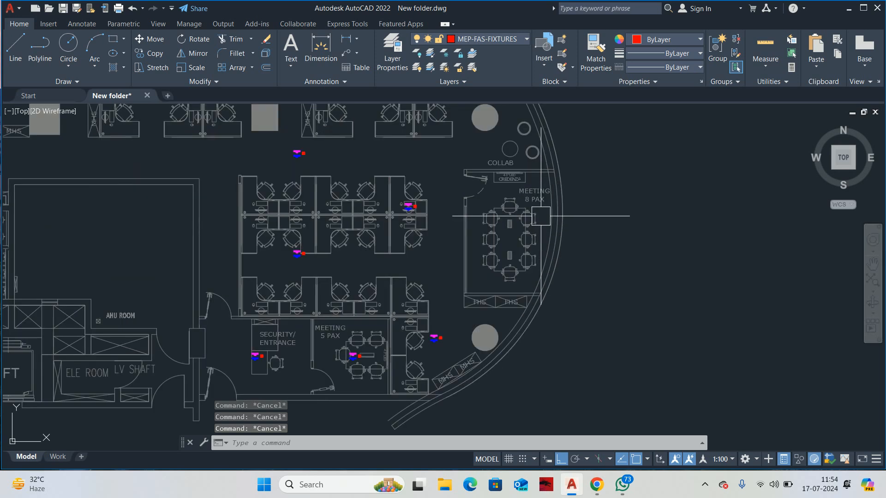
{"action": "scroll", "coordinate": [451, 257], "scroll_direction": "up", "scroll_amount": 2}
{"action": "type", "text": "co"}
{"action": "key", "text": "Return"}
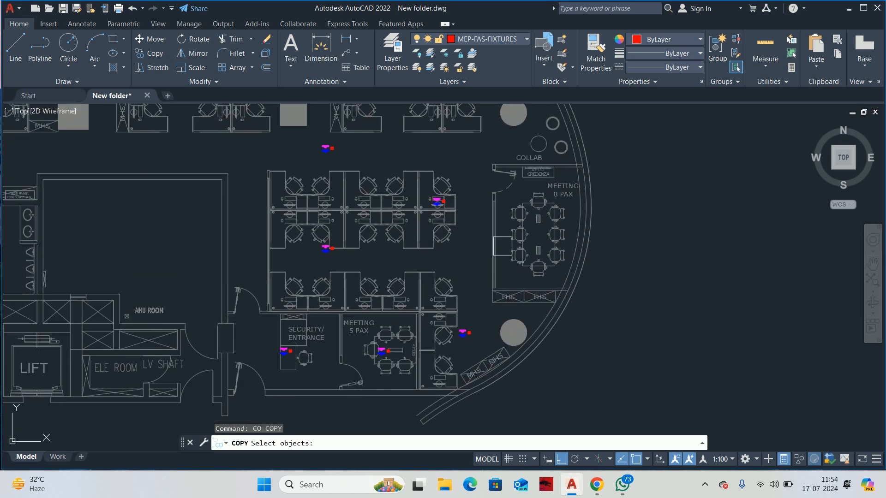
{"action": "left_click", "coordinate": [463, 332]}
{"action": "key", "text": "Return"}
{"action": "scroll", "coordinate": [480, 304], "scroll_direction": "up", "scroll_amount": 10}
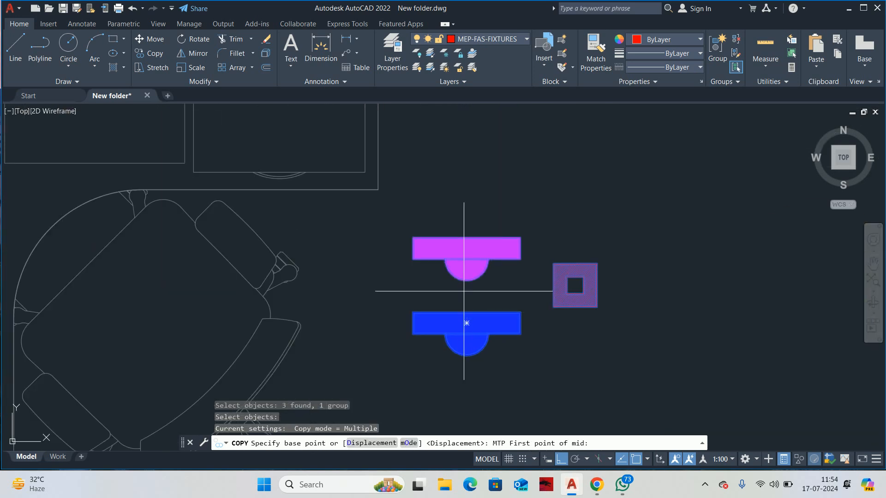
{"action": "left_click", "coordinate": [467, 280]}
{"action": "left_click", "coordinate": [467, 312]}
{"action": "scroll", "coordinate": [564, 261], "scroll_direction": "down", "scroll_amount": 10}
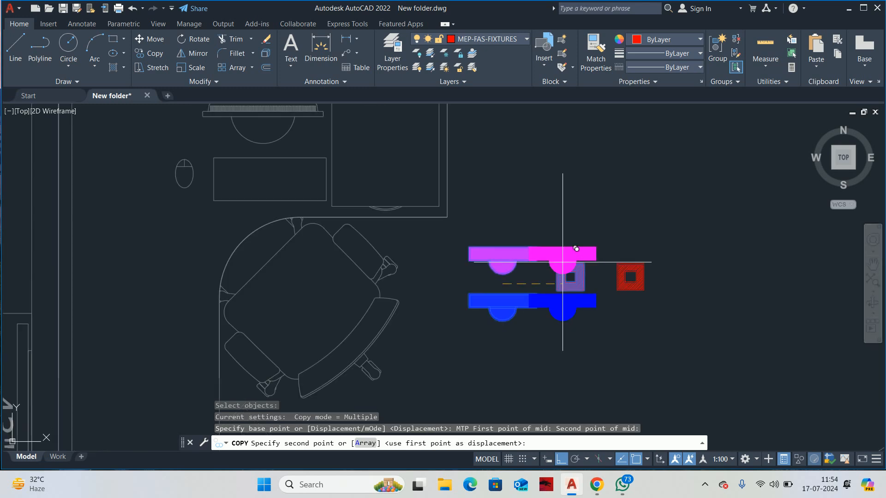
{"action": "middle_click_drag", "start_coordinate": [526, 261], "coordinate": [502, 272]}
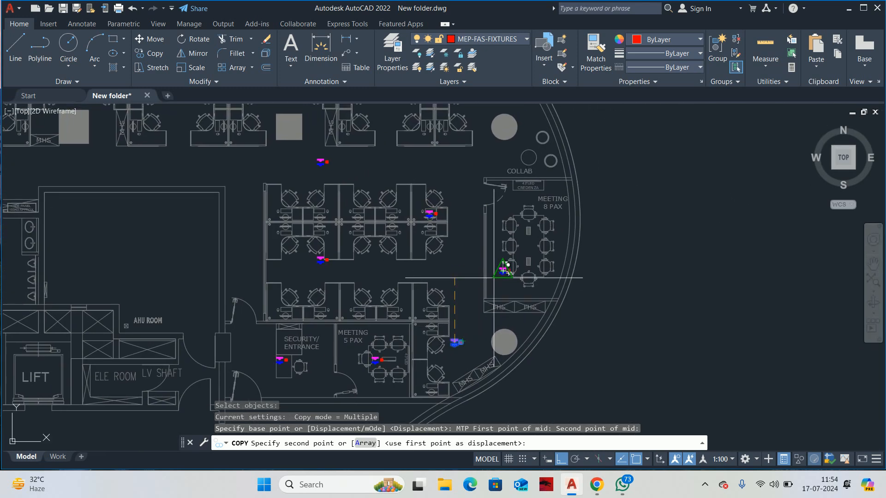
{"action": "left_click", "coordinate": [503, 271]}
{"action": "scroll", "coordinate": [484, 297], "scroll_direction": "up", "scroll_amount": 5}
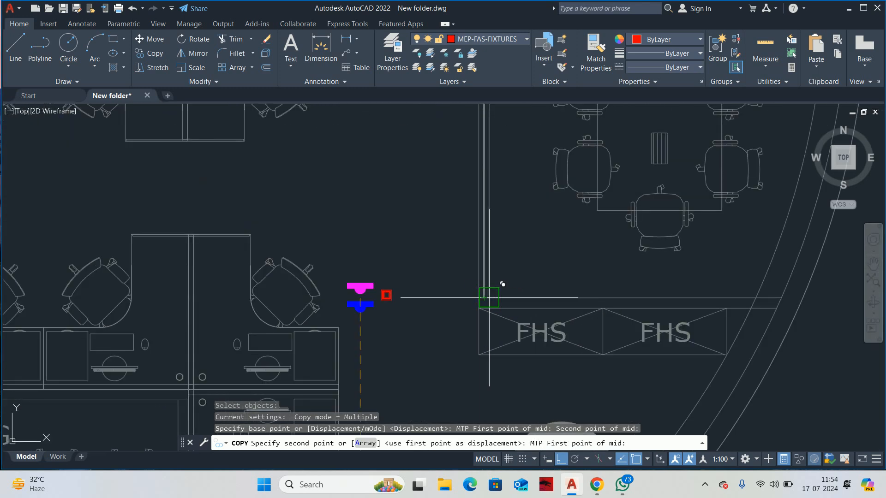
{"action": "left_click", "coordinate": [504, 293]}
{"action": "scroll", "coordinate": [504, 293], "scroll_direction": "down", "scroll_amount": 2}
{"action": "middle_click_drag", "start_coordinate": [504, 292], "coordinate": [526, 364]}
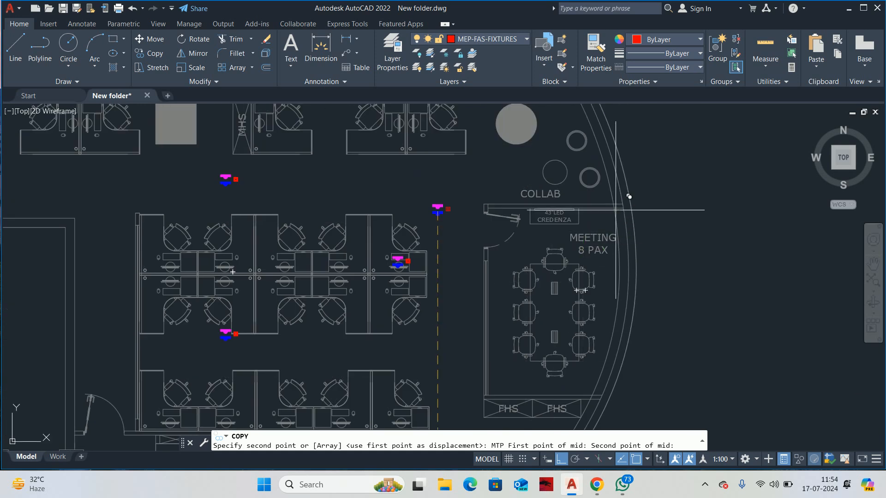
{"action": "scroll", "coordinate": [621, 198], "scroll_direction": "up", "scroll_amount": 4}
{"action": "scroll", "coordinate": [614, 200], "scroll_direction": "down", "scroll_amount": 5}
{"action": "key", "text": "Escape"}
{"action": "key", "text": "Escape"}
Step: Move the copied fixture group horizontally onto the centre line of the 8 PAX meeting table
{"action": "scroll", "coordinate": [563, 274], "scroll_direction": "up", "scroll_amount": 3}
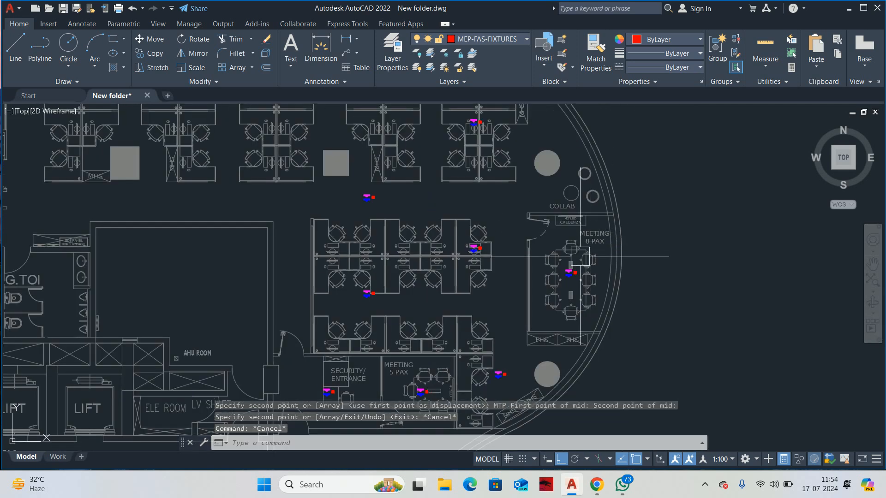
{"action": "scroll", "coordinate": [585, 279], "scroll_direction": "up", "scroll_amount": 2}
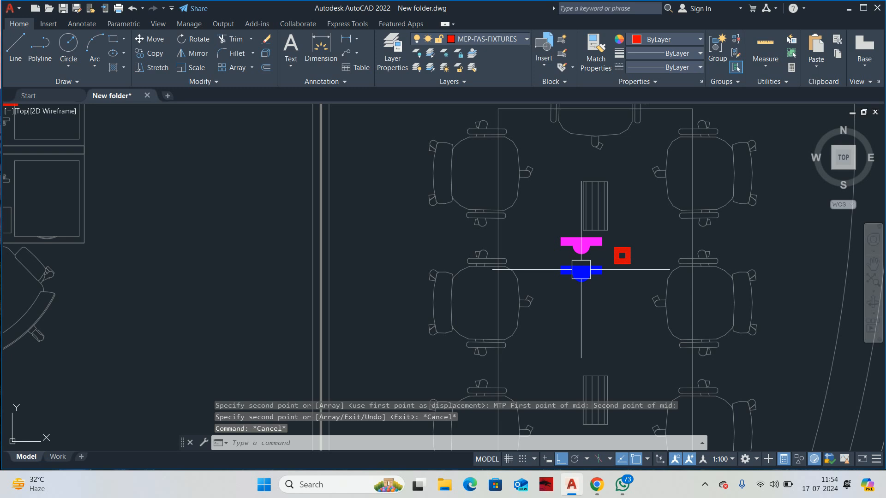
{"action": "type", "text": "m"}
{"action": "key", "text": "Return"}
{"action": "left_click", "coordinate": [551, 280]}
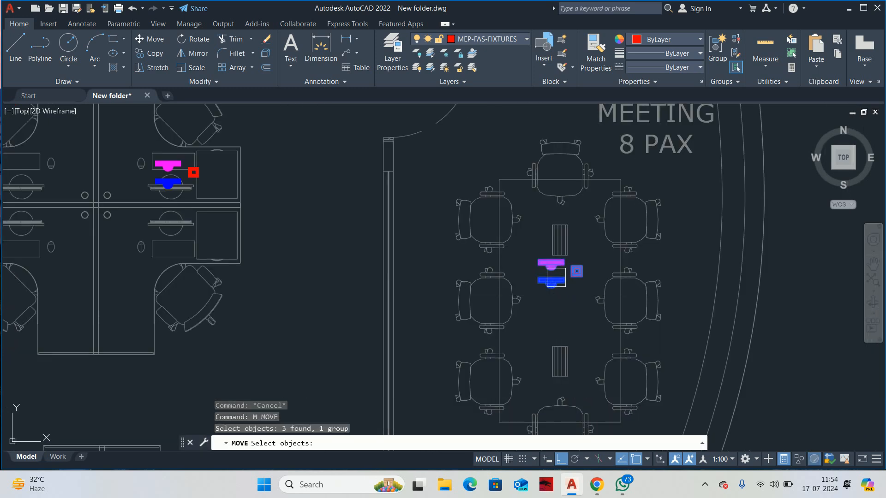
{"action": "key", "text": "Return"}
{"action": "scroll", "coordinate": [553, 274], "scroll_direction": "up", "scroll_amount": 4}
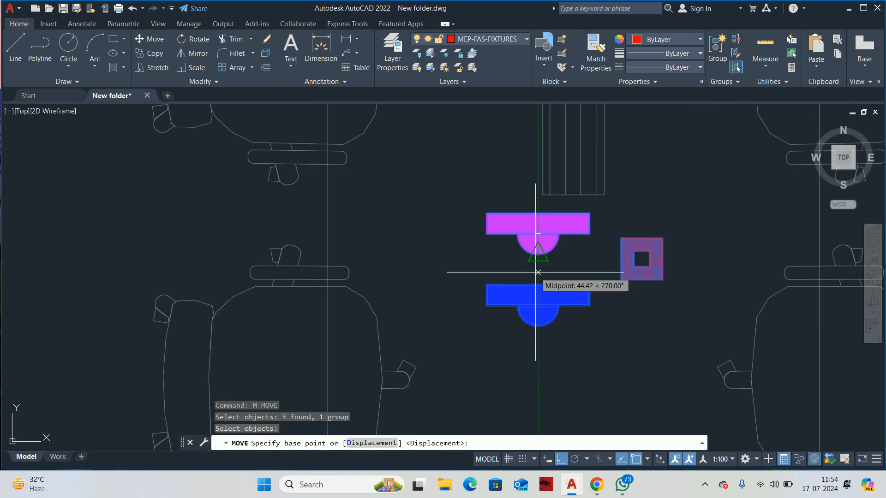
{"action": "left_click", "coordinate": [538, 272]}
{"action": "scroll", "coordinate": [590, 258], "scroll_direction": "down", "scroll_amount": 4}
{"action": "scroll", "coordinate": [594, 261], "scroll_direction": "up", "scroll_amount": 5}
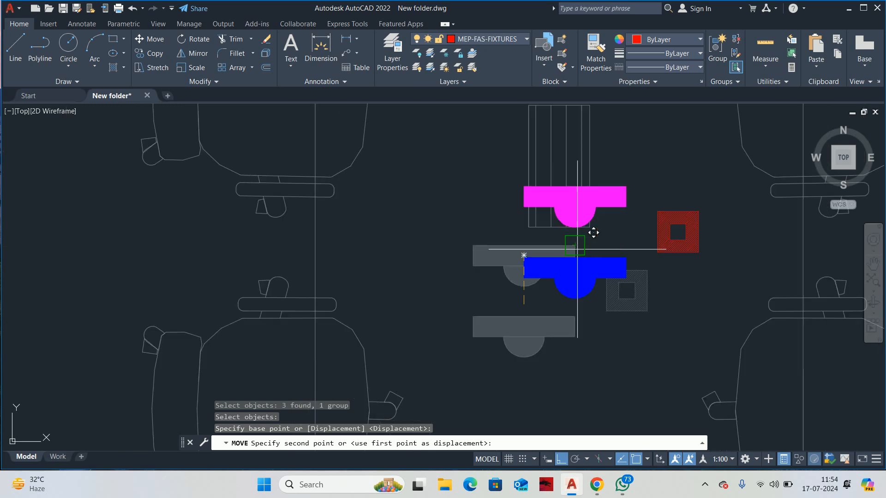
{"action": "scroll", "coordinate": [593, 232], "scroll_direction": "up", "scroll_amount": 2}
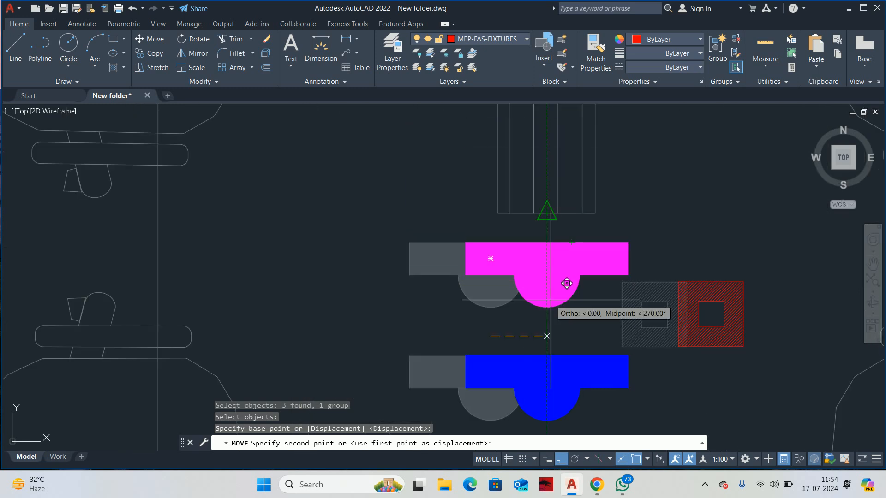
{"action": "left_click", "coordinate": [549, 312]}
{"action": "scroll", "coordinate": [549, 312], "scroll_direction": "down", "scroll_amount": 7}
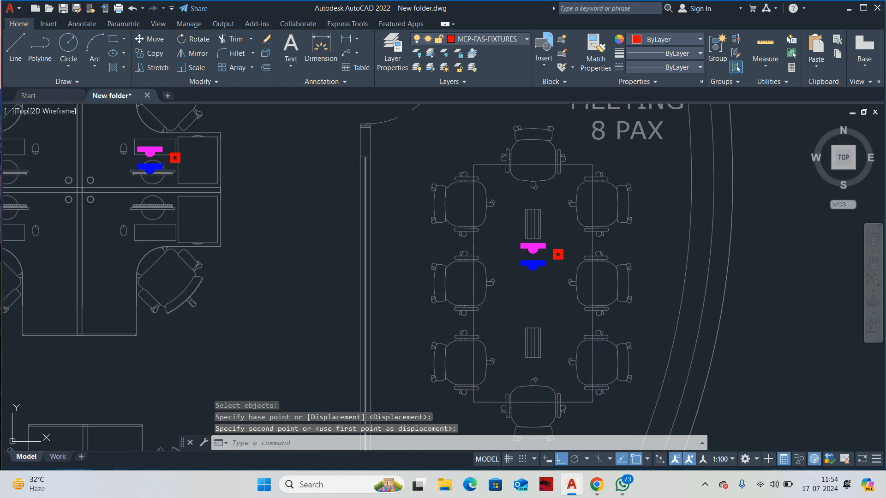
Step: Move the fixture group straight down to the middle of the 8 PAX meeting table
{"action": "key", "text": "Return"}
{"action": "scroll", "coordinate": [540, 264], "scroll_direction": "up", "scroll_amount": 4}
{"action": "left_click", "coordinate": [539, 262]}
{"action": "key", "text": "Return"}
{"action": "scroll", "coordinate": [535, 262], "scroll_direction": "up", "scroll_amount": 2}
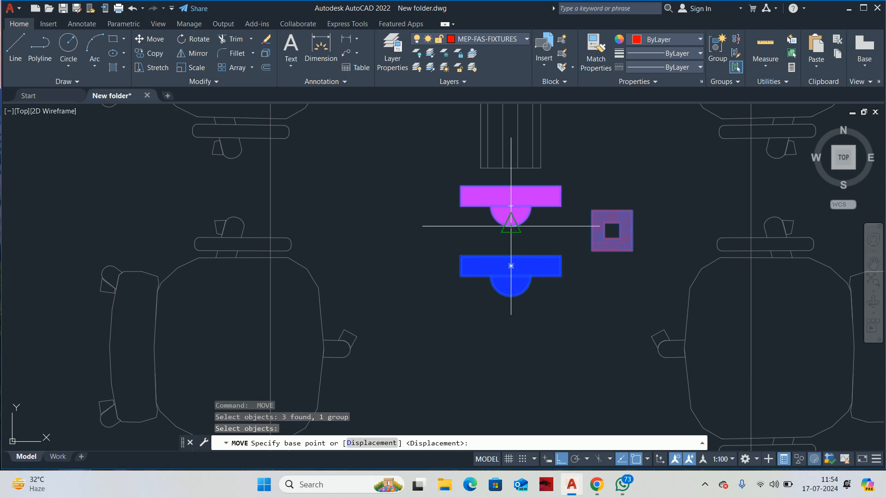
{"action": "left_click", "coordinate": [510, 240]}
{"action": "scroll", "coordinate": [515, 252], "scroll_direction": "down", "scroll_amount": 4}
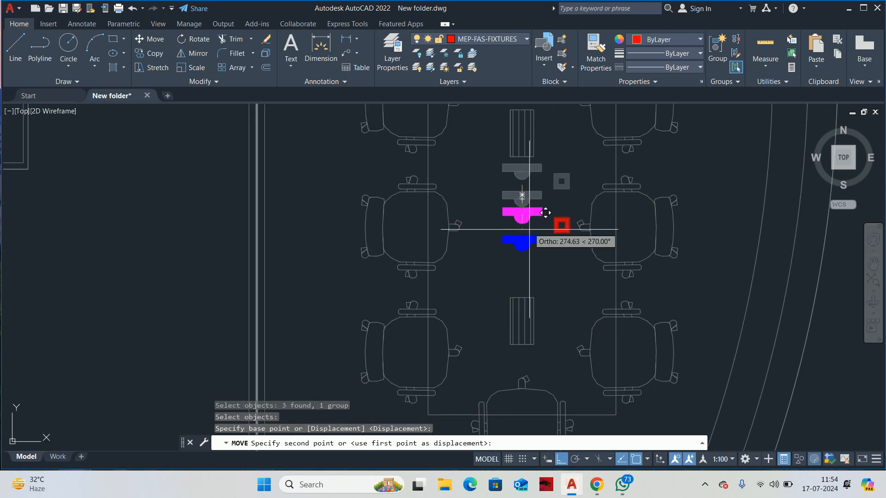
{"action": "scroll", "coordinate": [552, 207], "scroll_direction": "down", "scroll_amount": 3}
{"action": "scroll", "coordinate": [531, 268], "scroll_direction": "up", "scroll_amount": 7}
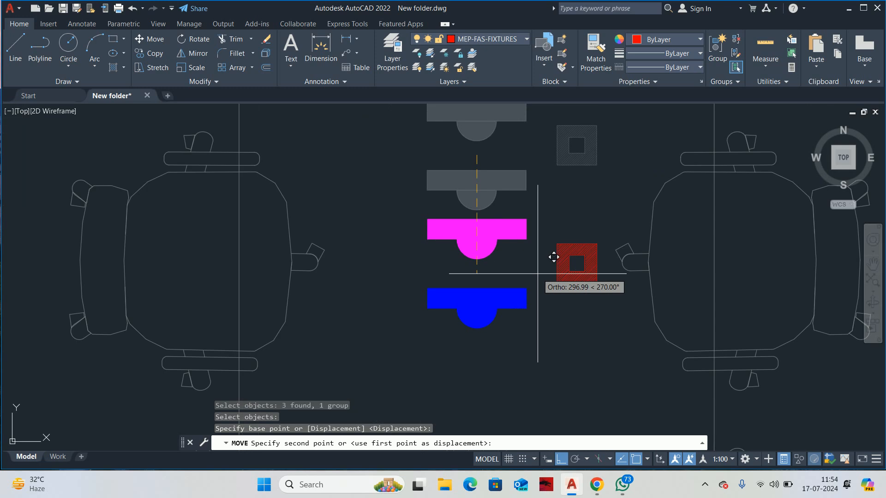
{"action": "left_click", "coordinate": [487, 265]}
{"action": "scroll", "coordinate": [487, 266], "scroll_direction": "down", "scroll_amount": 6}
{"action": "scroll", "coordinate": [489, 263], "scroll_direction": "up", "scroll_amount": 3}
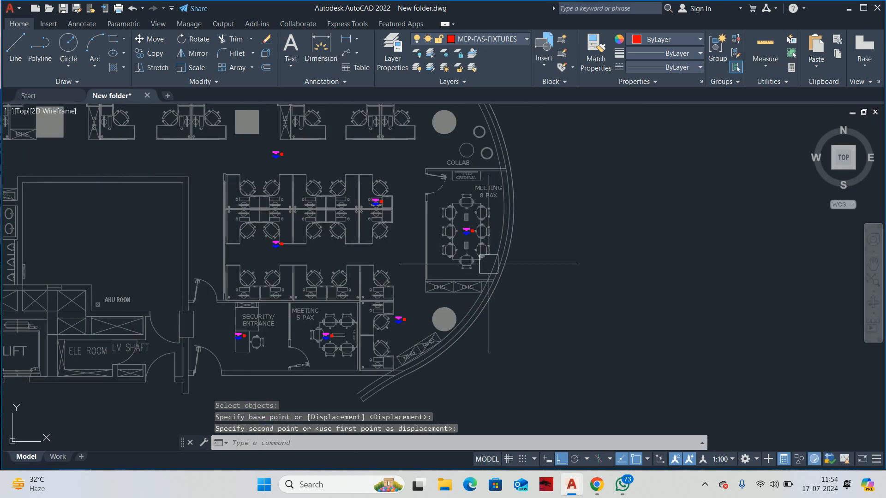
{"action": "scroll", "coordinate": [462, 244], "scroll_direction": "down", "scroll_amount": 5}
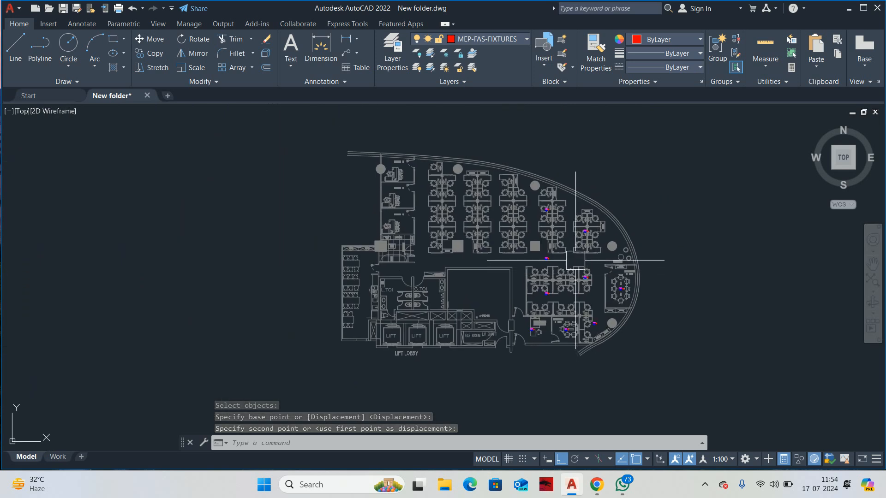
{"action": "scroll", "coordinate": [596, 238], "scroll_direction": "up", "scroll_amount": 2}
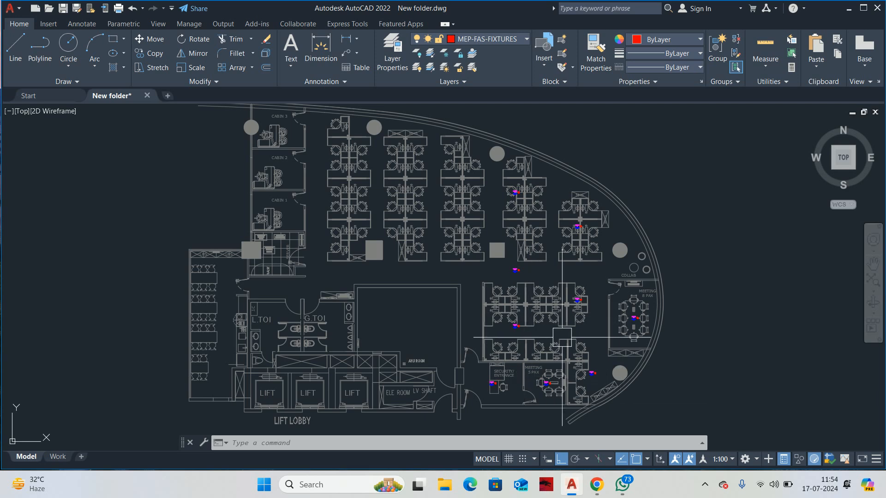
{"action": "middle_click_drag", "start_coordinate": [561, 337], "coordinate": [684, 386]}
{"action": "key", "text": "Escape"}
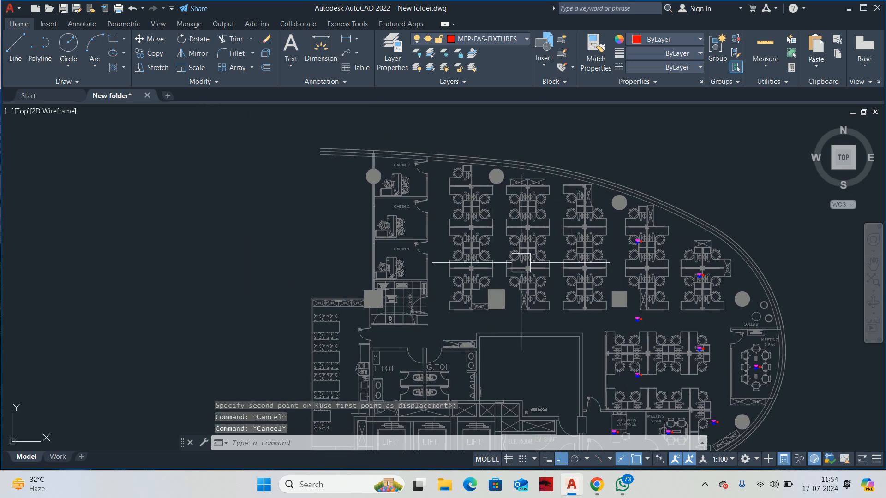
{"action": "scroll", "coordinate": [645, 330], "scroll_direction": "up", "scroll_amount": 2}
{"action": "type", "text": "D"}
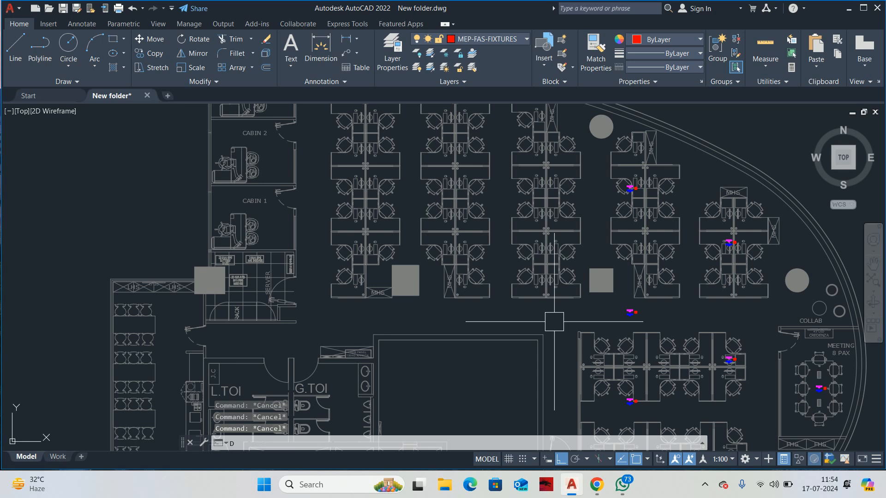
{"action": "type", "text": "LI"}
{"action": "key", "text": "Return"}
{"action": "scroll", "coordinate": [659, 327], "scroll_direction": "up", "scroll_amount": 4}
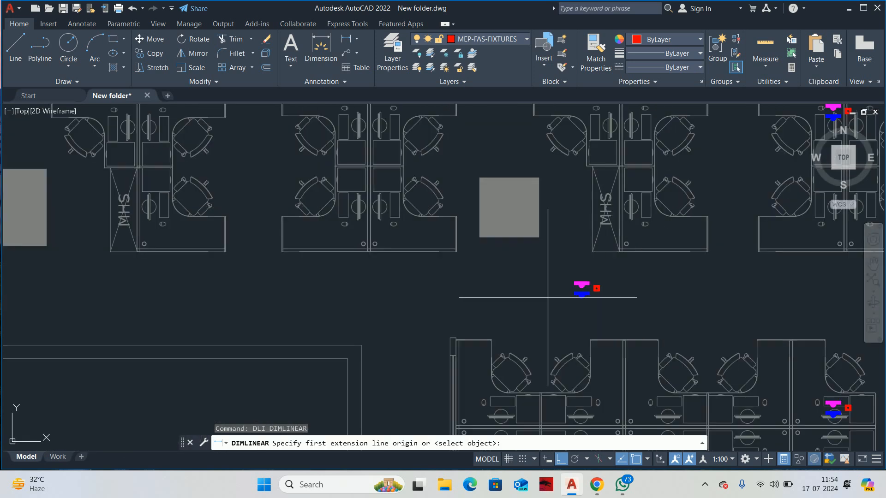
{"action": "scroll", "coordinate": [572, 295], "scroll_direction": "down", "scroll_amount": 4}
{"action": "key", "text": "Escape"}
{"action": "key", "text": "Escape"}
Step: Draw a horizontal line from the blue symbol of the corridor fixture group to the corridor-side wall of the server room
{"action": "scroll", "coordinate": [571, 297], "scroll_direction": "up", "scroll_amount": 2}
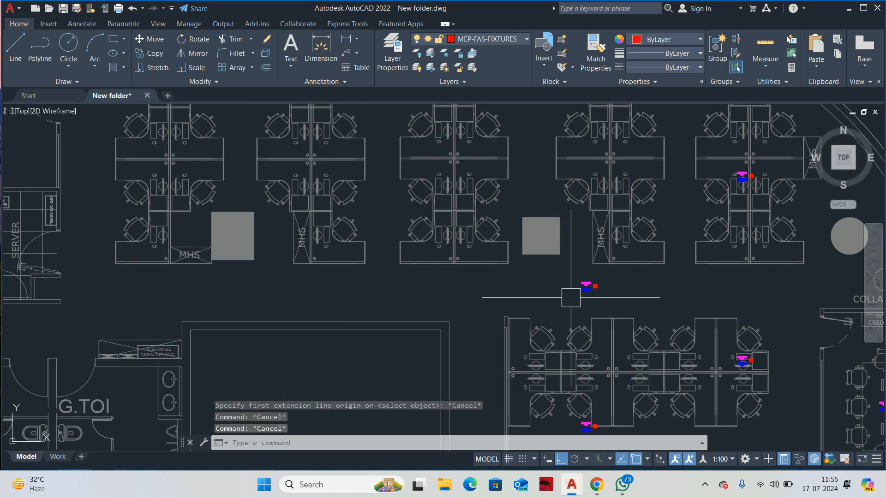
{"action": "type", "text": "l"}
{"action": "key", "text": "Return"}
{"action": "scroll", "coordinate": [571, 298], "scroll_direction": "up", "scroll_amount": 5}
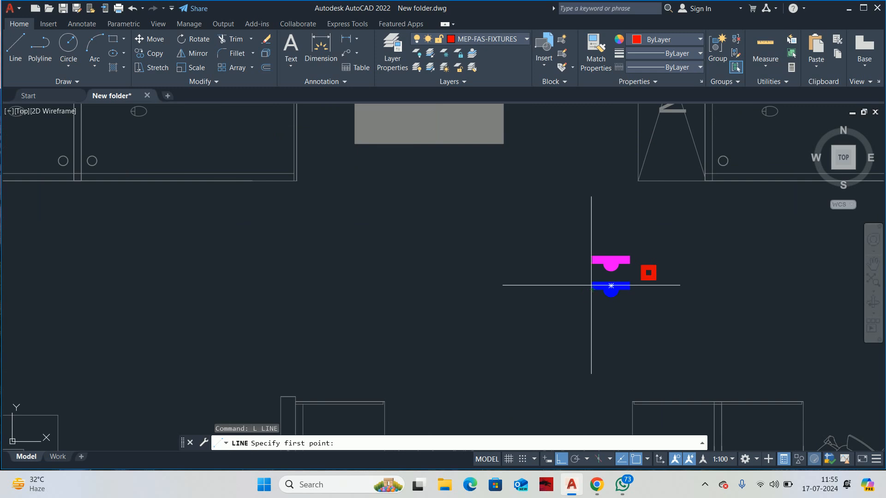
{"action": "left_click", "coordinate": [592, 286]}
{"action": "scroll", "coordinate": [578, 291], "scroll_direction": "down", "scroll_amount": 5}
{"action": "scroll", "coordinate": [669, 290], "scroll_direction": "up", "scroll_amount": 3}
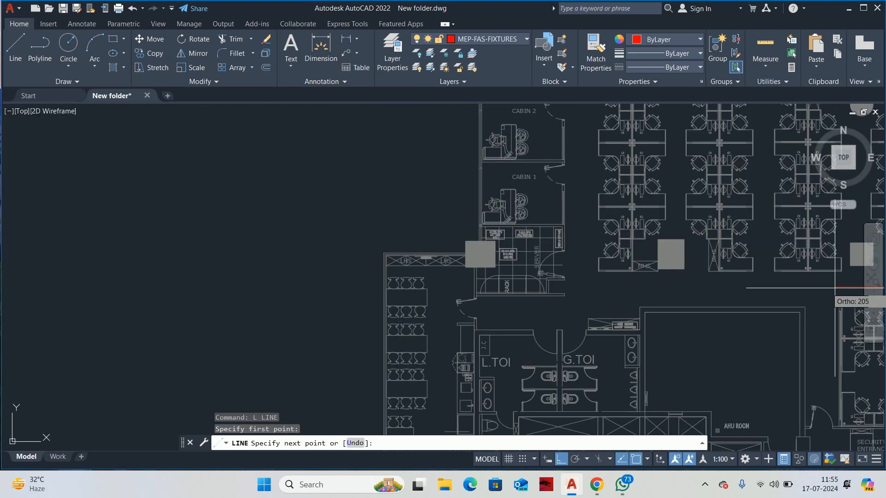
{"action": "scroll", "coordinate": [682, 290], "scroll_direction": "up", "scroll_amount": 5}
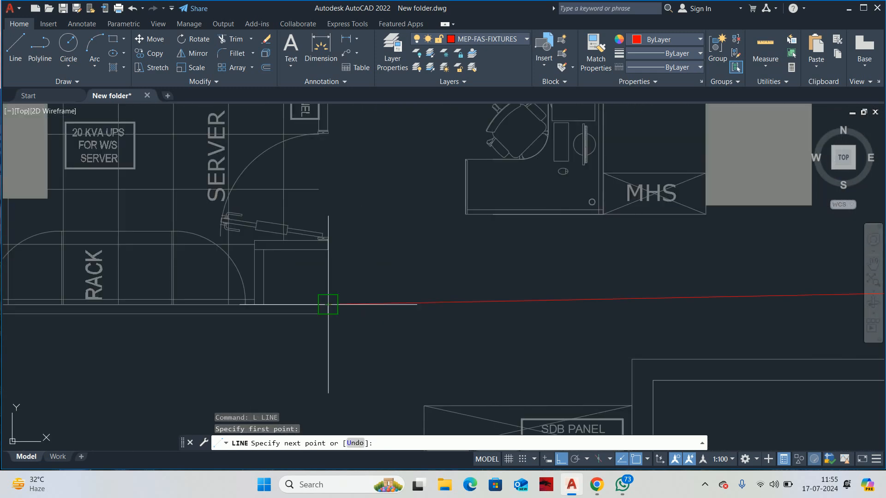
{"action": "left_click", "coordinate": [328, 279]}
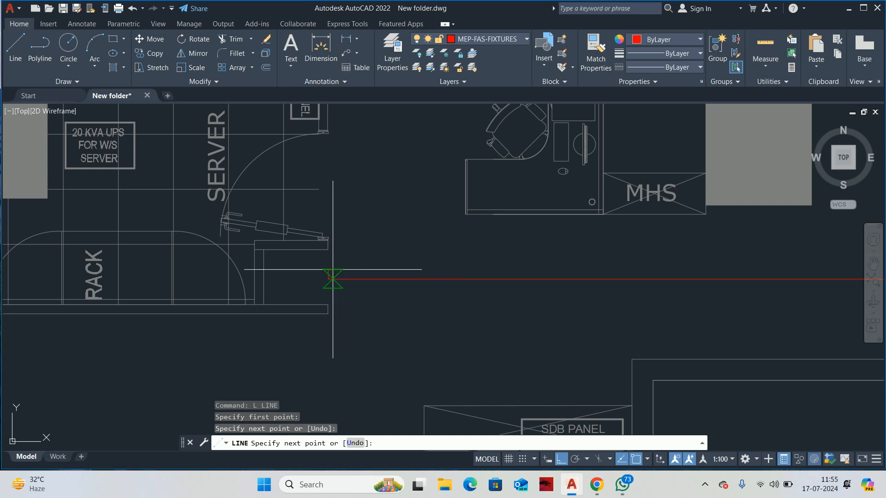
{"action": "scroll", "coordinate": [469, 291], "scroll_direction": "down", "scroll_amount": 5}
{"action": "key", "text": "Escape"}
{"action": "key", "text": "Escape"}
Step: Measure the length of the horizontal corridor line with a linear dimension, without placing it
{"action": "middle_click_drag", "start_coordinate": [469, 292], "coordinate": [440, 291]}
{"action": "type", "text": "dli"}
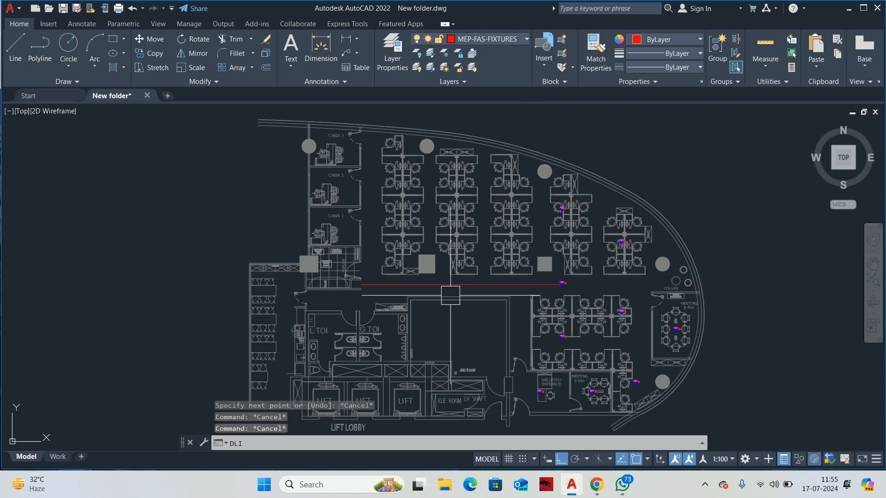
{"action": "scroll", "coordinate": [455, 280], "scroll_direction": "up", "scroll_amount": 5}
{"action": "key", "text": "Return"}
{"action": "left_click", "coordinate": [447, 293]}
{"action": "scroll", "coordinate": [500, 321], "scroll_direction": "up", "scroll_amount": 4}
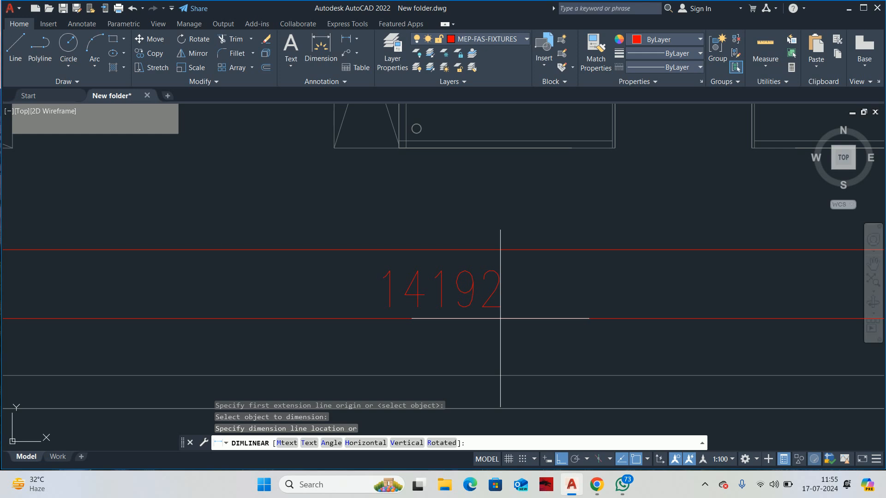
{"action": "key", "text": "Escape"}
{"action": "key", "text": "Escape"}
{"action": "scroll", "coordinate": [495, 310], "scroll_direction": "down", "scroll_amount": 5}
Step: Divide the horizontal corridor line into 6 equal segments
{"action": "type", "text": "di"}
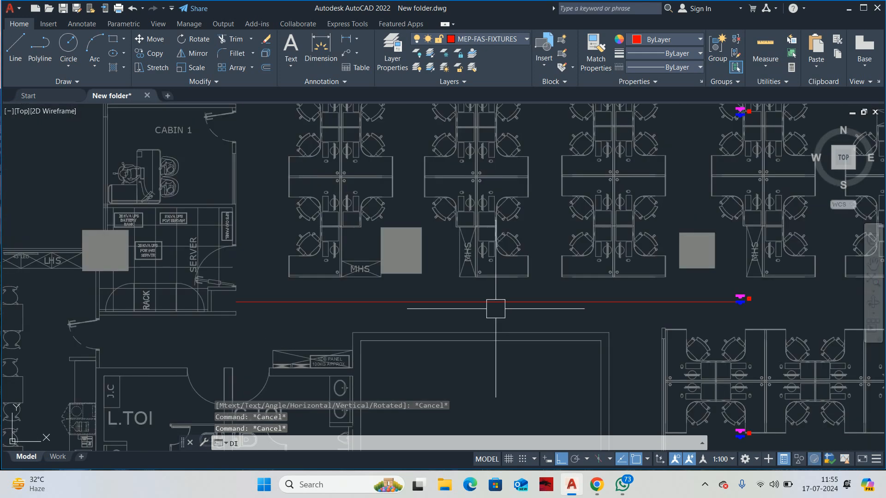
{"action": "type", "text": "v"}
{"action": "key", "text": "Return"}
{"action": "left_click", "coordinate": [380, 301]}
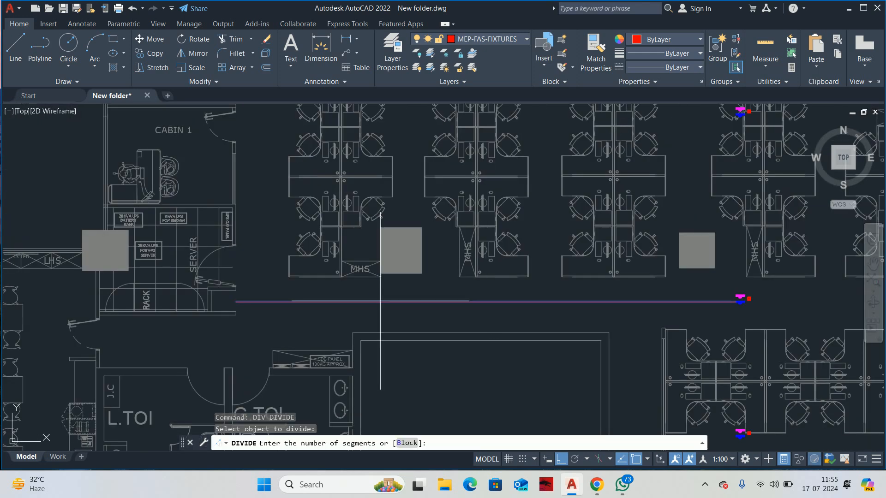
{"action": "type", "text": "6"}
{"action": "key", "text": "Return"}
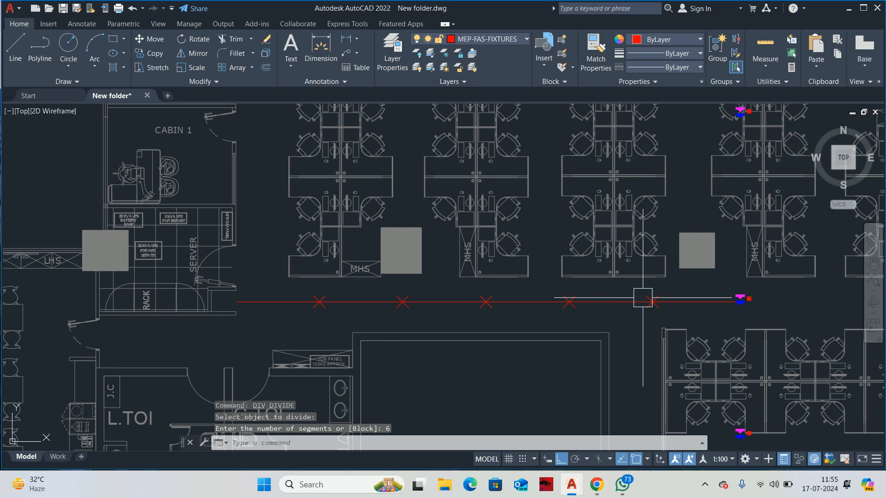
{"action": "key", "text": "Escape"}
{"action": "key", "text": "Escape"}
Step: Copy the corridor fixture group from its blue symbol onto the division points second from the group and nearest the server room
{"action": "type", "text": "co"}
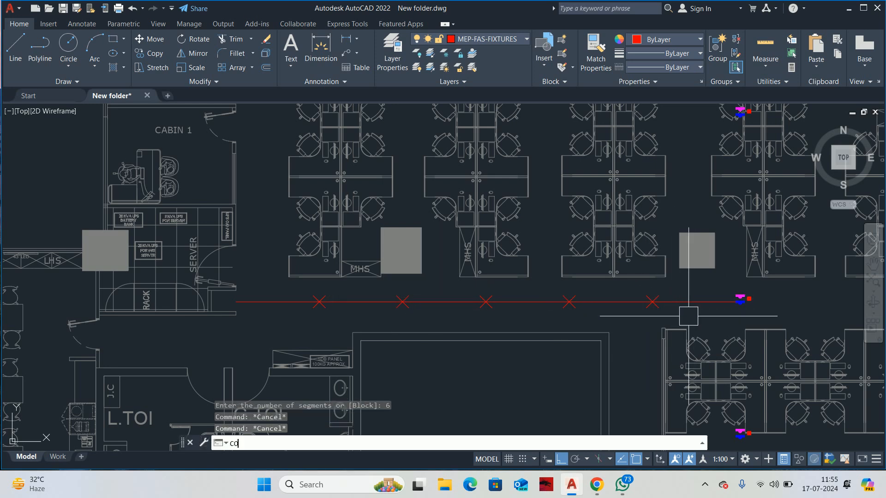
{"action": "key", "text": "Return"}
{"action": "left_click", "coordinate": [741, 299]}
{"action": "scroll", "coordinate": [742, 299], "scroll_direction": "up", "scroll_amount": 5}
{"action": "key", "text": "Return"}
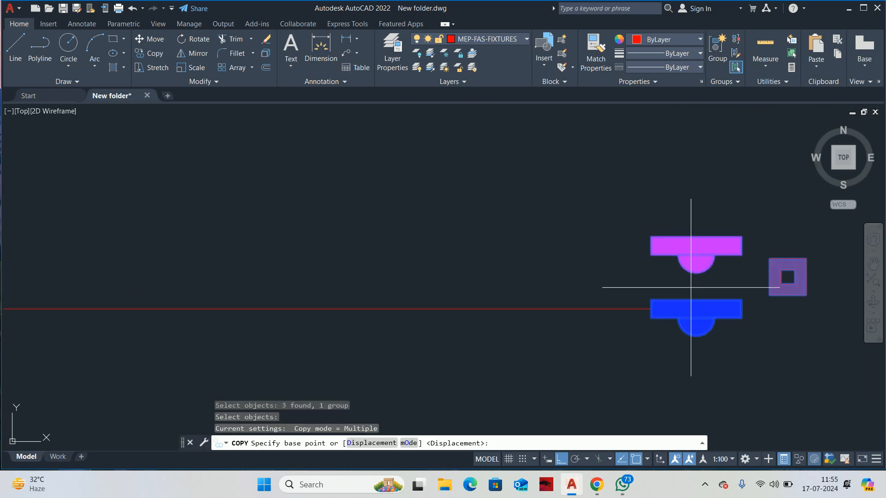
{"action": "left_click", "coordinate": [696, 309]}
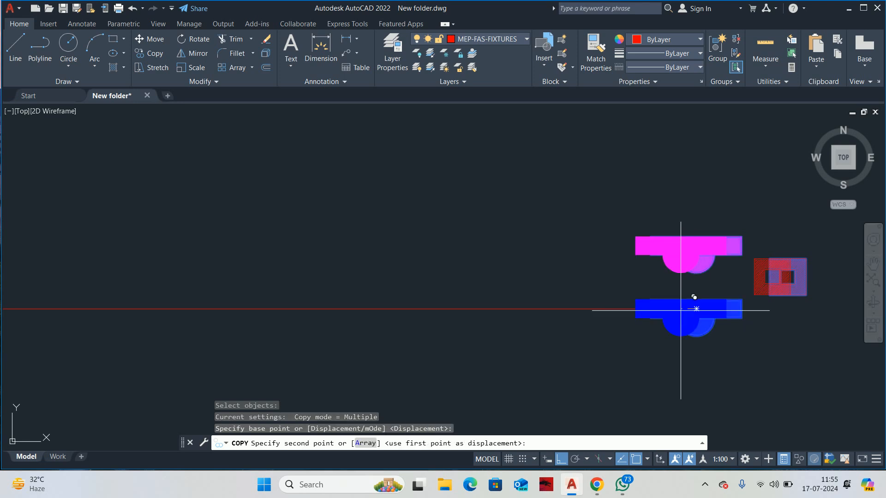
{"action": "scroll", "coordinate": [316, 310], "scroll_direction": "down", "scroll_amount": 5}
{"action": "scroll", "coordinate": [811, 310], "scroll_direction": "up", "scroll_amount": 1}
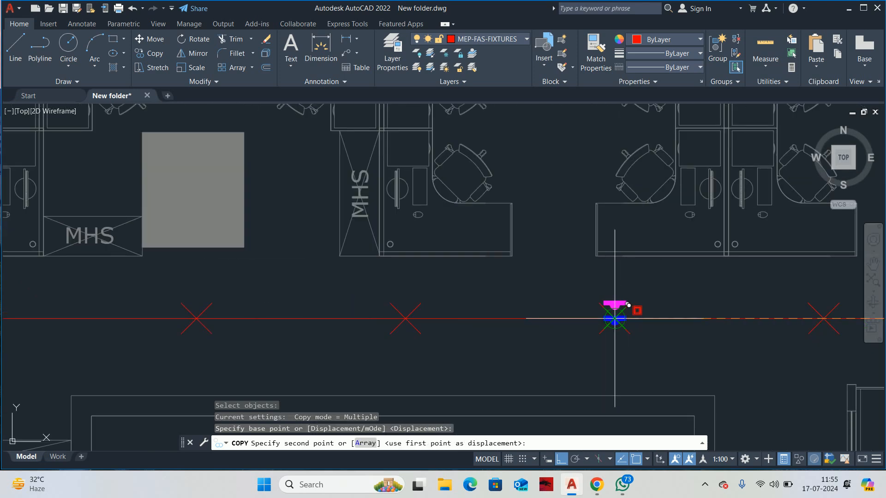
{"action": "left_click", "coordinate": [614, 306]}
{"action": "scroll", "coordinate": [467, 307], "scroll_direction": "down", "scroll_amount": 4}
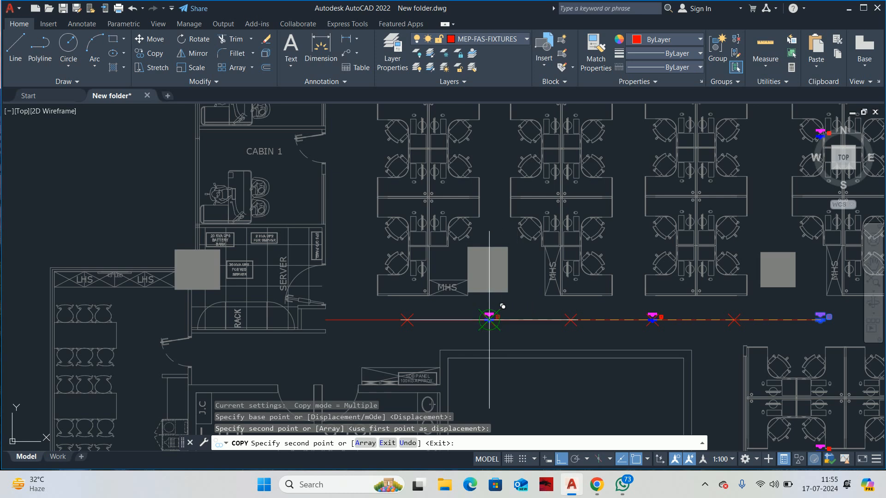
{"action": "left_click", "coordinate": [407, 320]}
{"action": "key", "text": "Escape"}
{"action": "key", "text": "Escape"}
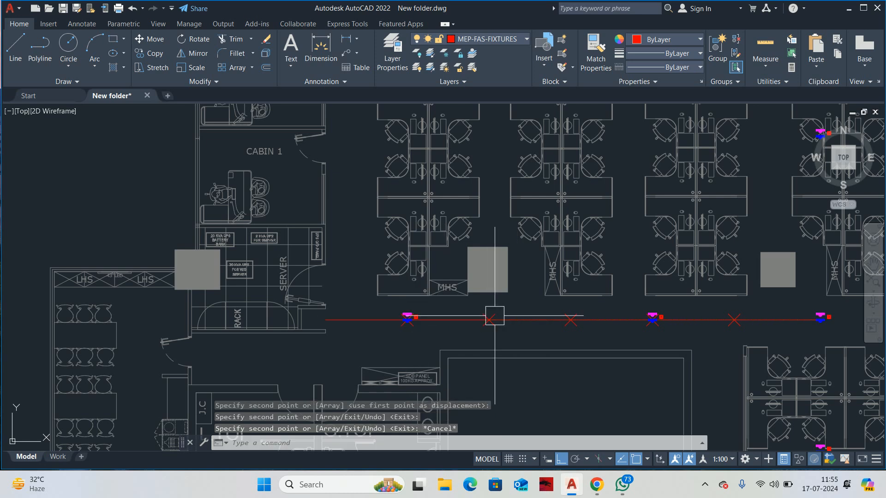
Step: Move the middle copied fixture group 1000 along the corridor line toward the server room
{"action": "scroll", "coordinate": [548, 323], "scroll_direction": "down", "scroll_amount": 2}
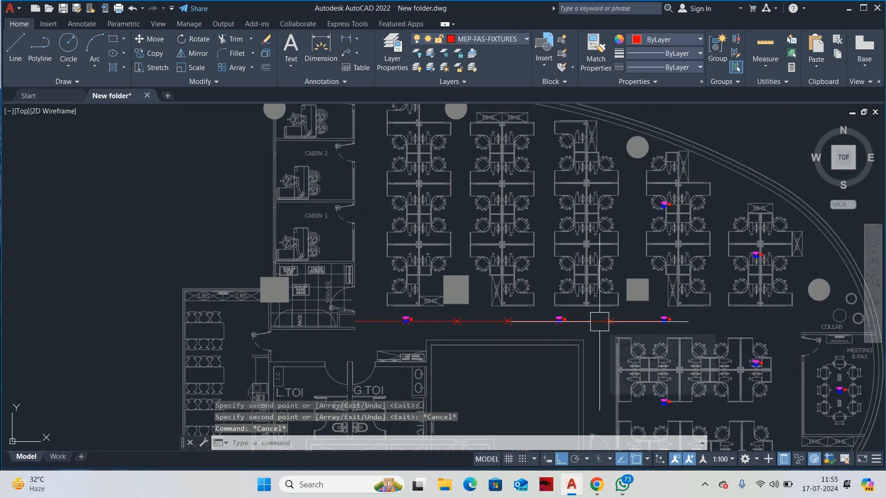
{"action": "scroll", "coordinate": [600, 322], "scroll_direction": "up", "scroll_amount": 3}
{"action": "type", "text": "m"}
{"action": "key", "text": "Return"}
{"action": "scroll", "coordinate": [556, 318], "scroll_direction": "up", "scroll_amount": 4}
{"action": "left_click", "coordinate": [553, 314]}
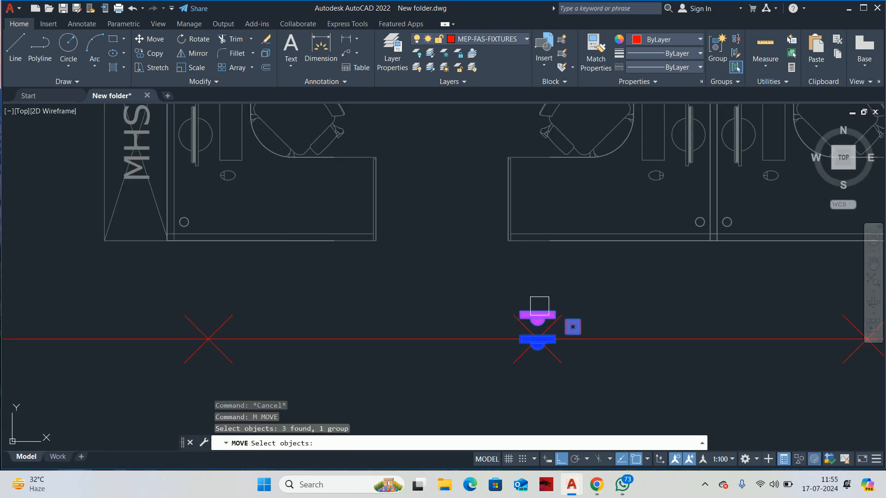
{"action": "scroll", "coordinate": [536, 305], "scroll_direction": "down", "scroll_amount": 2}
{"action": "key", "text": "Return"}
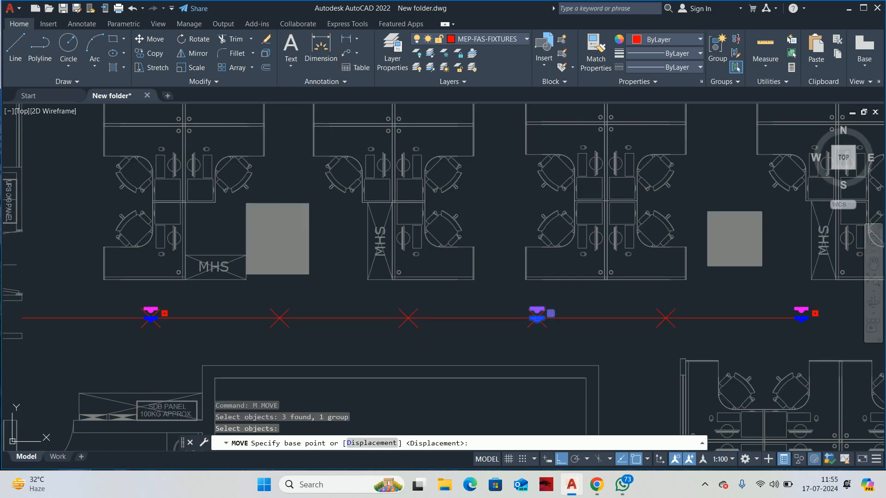
{"action": "left_click", "coordinate": [537, 317]}
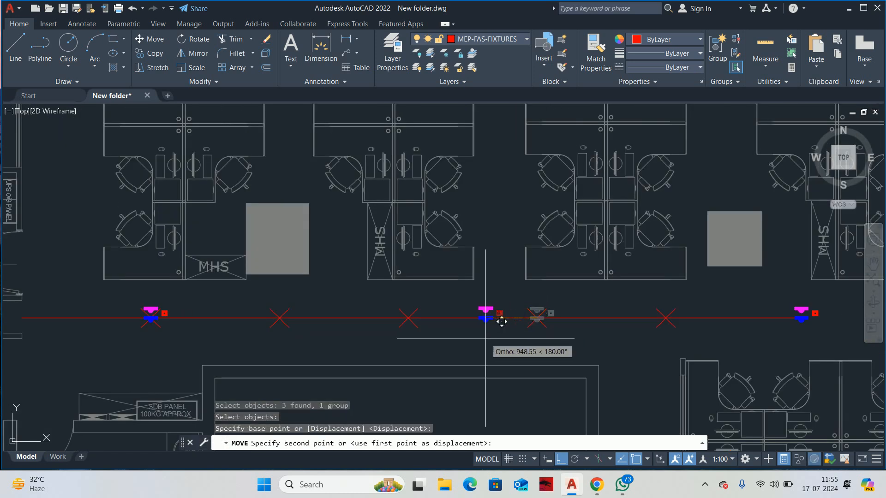
{"action": "type", "text": "1000"}
{"action": "key", "text": "Return"}
{"action": "key", "text": "Escape"}
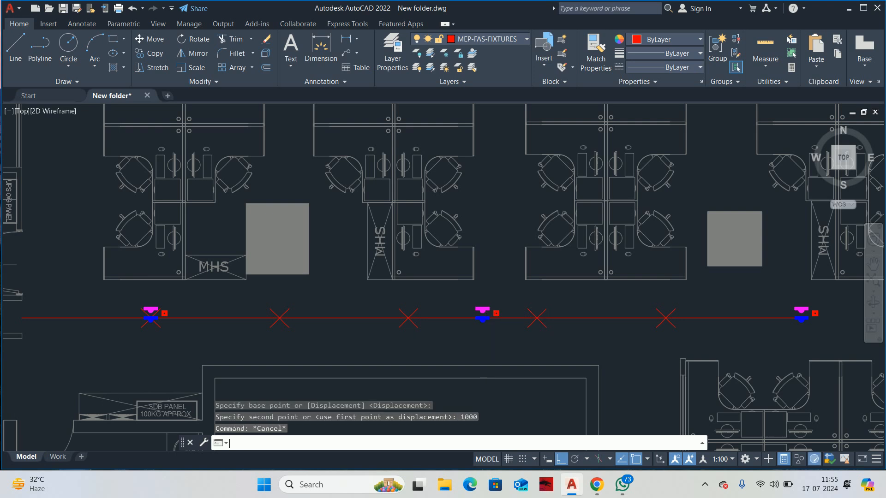
{"action": "scroll", "coordinate": [554, 330], "scroll_direction": "down", "scroll_amount": 3}
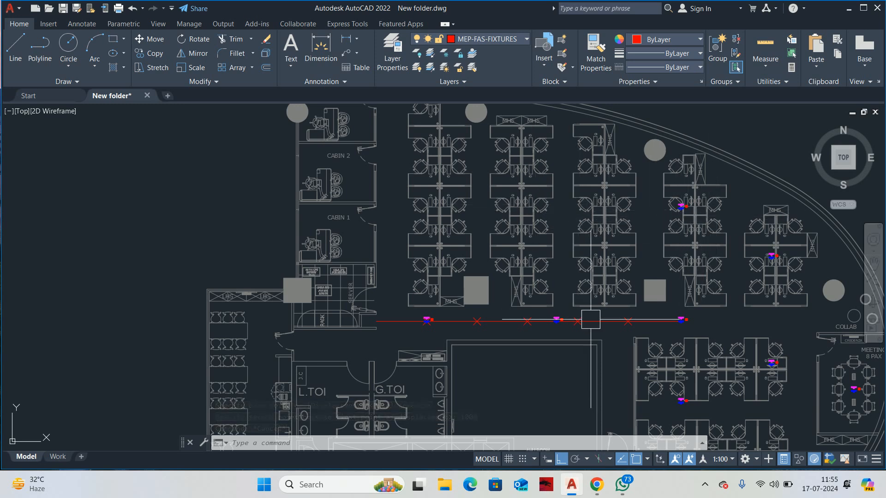
{"action": "middle_click_drag", "start_coordinate": [541, 319], "coordinate": [553, 315]}
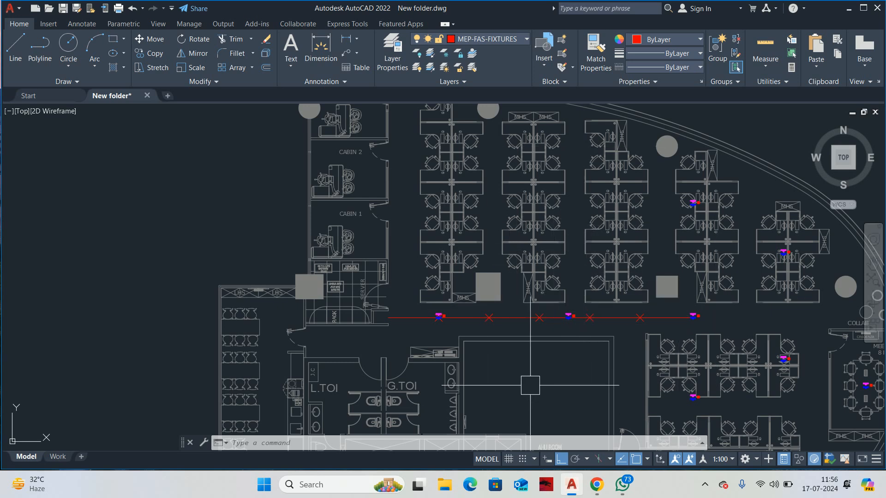
Step: Move the middle corridor fixture group 250 back along the line, away from the server room
{"action": "key", "text": "Escape"}
{"action": "key", "text": "Escape"}
{"action": "key", "text": "Escape"}
{"action": "scroll", "coordinate": [577, 327], "scroll_direction": "up", "scroll_amount": 2}
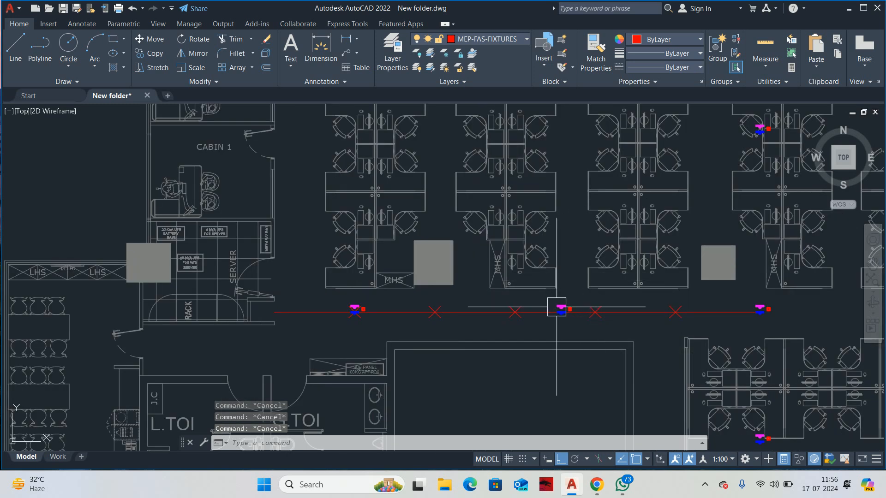
{"action": "type", "text": "m"}
{"action": "key", "text": "Return"}
{"action": "scroll", "coordinate": [565, 323], "scroll_direction": "up", "scroll_amount": 4}
{"action": "left_click", "coordinate": [547, 295]}
{"action": "key", "text": "Return"}
{"action": "left_click", "coordinate": [557, 260]}
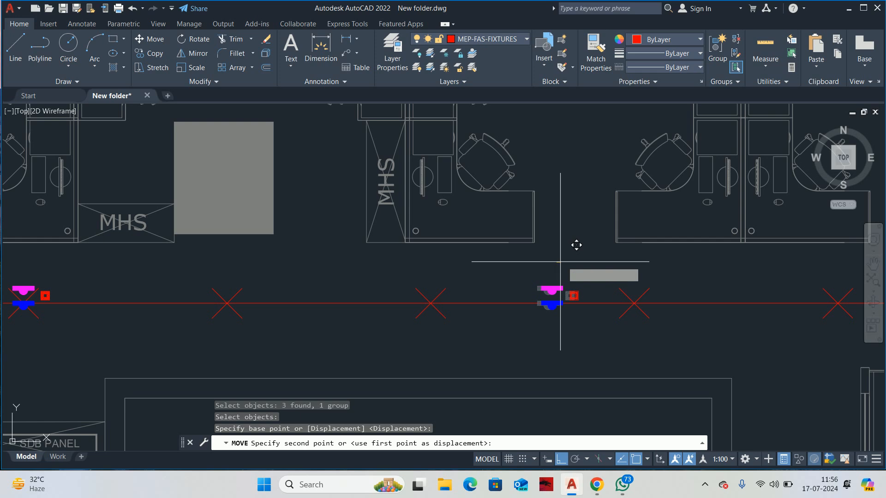
{"action": "type", "text": "25"}
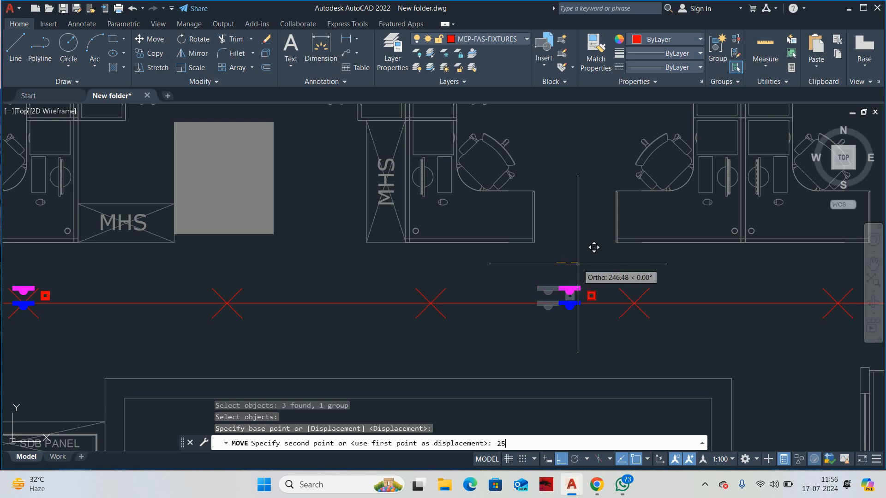
{"action": "type", "text": "0"}
{"action": "key", "text": "Return"}
{"action": "scroll", "coordinate": [573, 263], "scroll_direction": "down", "scroll_amount": 5}
{"action": "middle_click_drag", "start_coordinate": [517, 290], "coordinate": [558, 291]}
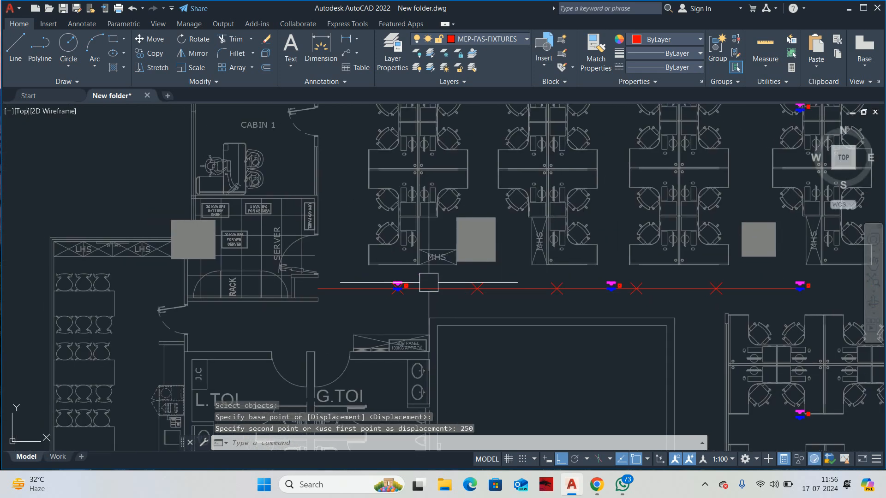
{"action": "middle_click_drag", "start_coordinate": [440, 283], "coordinate": [450, 297]}
{"action": "key", "text": "Escape"}
{"action": "key", "text": "Escape"}
{"action": "key", "text": "Escape"}
Step: Draw a vertical line from the middle fixture group's blue symbol down to the core wall below the corridor
{"action": "scroll", "coordinate": [617, 308], "scroll_direction": "down", "scroll_amount": 2}
{"action": "middle_click_drag", "start_coordinate": [615, 305], "coordinate": [548, 330]}
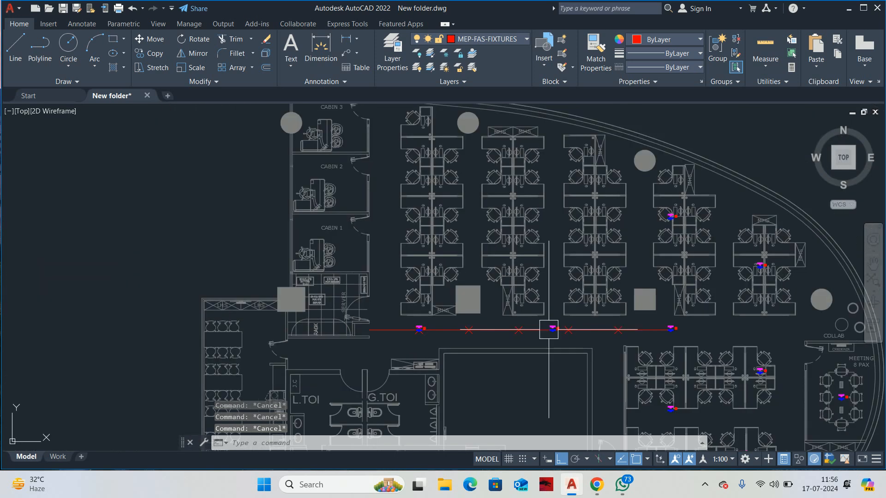
{"action": "type", "text": "l"}
{"action": "key", "text": "Return"}
{"action": "scroll", "coordinate": [548, 343], "scroll_direction": "up", "scroll_amount": 8}
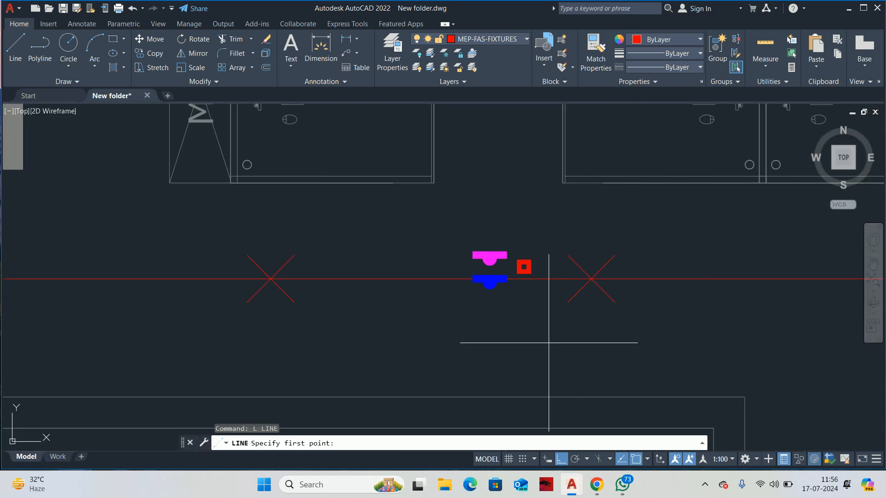
{"action": "left_click", "coordinate": [490, 289]}
{"action": "left_click", "coordinate": [489, 397]}
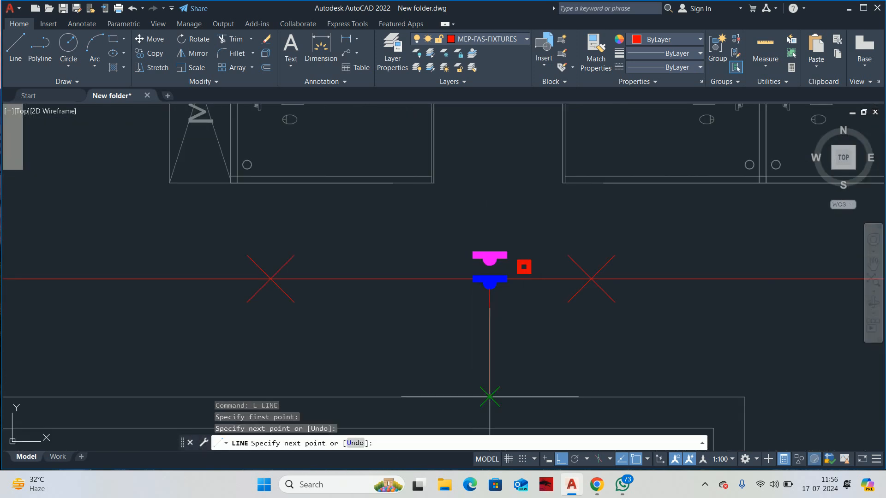
{"action": "key", "text": "Escape"}
Step: Stretch the upper end of the vertical line up between the workstation rows, just past the curved outer wall's inner face
{"action": "left_click", "coordinate": [489, 343]}
{"action": "left_click", "coordinate": [490, 288]}
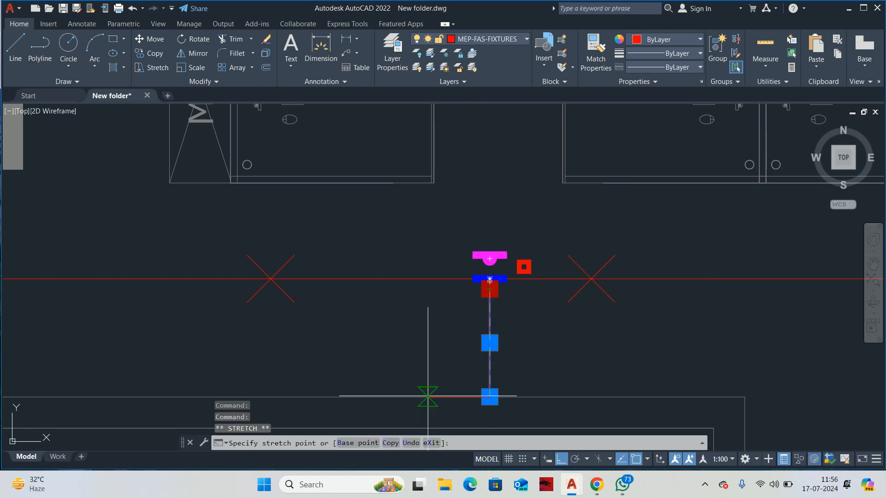
{"action": "scroll", "coordinate": [458, 217], "scroll_direction": "down", "scroll_amount": 5}
{"action": "scroll", "coordinate": [476, 349], "scroll_direction": "down", "scroll_amount": 2}
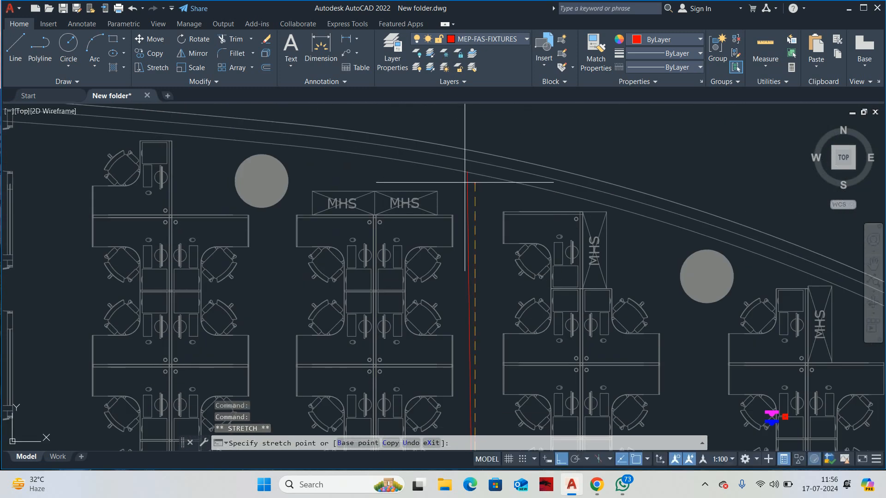
{"action": "scroll", "coordinate": [491, 162], "scroll_direction": "up", "scroll_amount": 6}
{"action": "left_click", "coordinate": [502, 163]}
{"action": "key", "text": "Escape"}
{"action": "key", "text": "Escape"}
Step: Trim the vertical line's excess beyond the inner face of the curved outer wall
{"action": "type", "text": "tr"}
{"action": "key", "text": "space"}
{"action": "scroll", "coordinate": [502, 179], "scroll_direction": "up", "scroll_amount": 3}
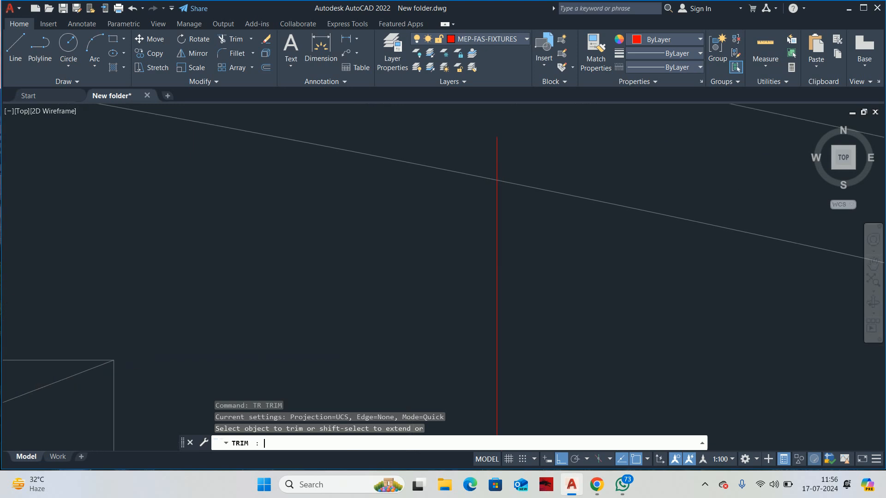
{"action": "left_click", "coordinate": [498, 161]}
{"action": "key", "text": "space"}
{"action": "key", "text": "Escape"}
{"action": "key", "text": "Escape"}
Step: Measure the length of the vertical line between the workstation rows with a linear dimension, without placing it
{"action": "scroll", "coordinate": [497, 193], "scroll_direction": "down", "scroll_amount": 10}
{"action": "scroll", "coordinate": [495, 211], "scroll_direction": "up", "scroll_amount": 4}
{"action": "type", "text": "d"}
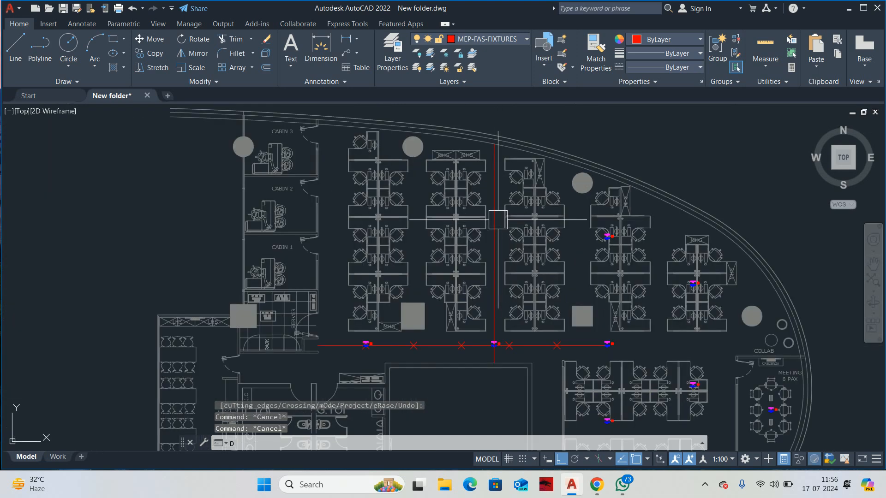
{"action": "type", "text": "li"}
{"action": "scroll", "coordinate": [494, 219], "scroll_direction": "up", "scroll_amount": 6}
{"action": "key", "text": "space"}
{"action": "key", "text": "space"}
{"action": "left_click", "coordinate": [494, 241]}
{"action": "middle_click_drag", "start_coordinate": [516, 310], "coordinate": [517, 219]}
{"action": "key", "text": "Escape"}
{"action": "key", "text": "Escape"}
{"action": "key", "text": "Escape"}
{"action": "scroll", "coordinate": [515, 222], "scroll_direction": "down", "scroll_amount": 4}
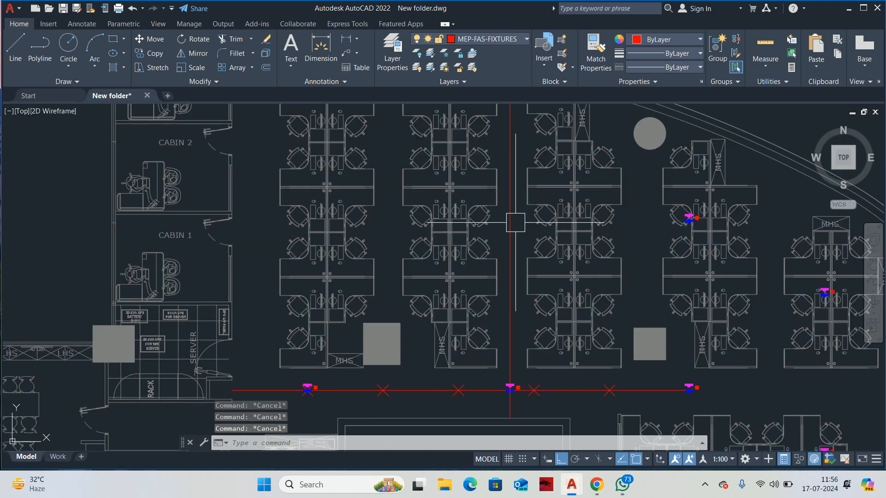
{"action": "scroll", "coordinate": [513, 221], "scroll_direction": "down", "scroll_amount": 5}
{"action": "scroll", "coordinate": [515, 233], "scroll_direction": "up", "scroll_amount": 5}
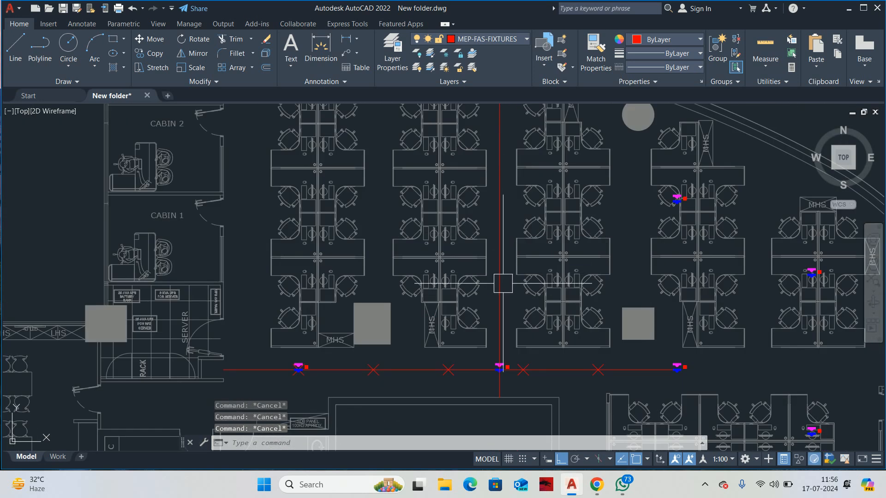
Step: Divide the vertical line into 4 equal segments
{"action": "middle_click_drag", "start_coordinate": [503, 283], "coordinate": [489, 336]}
{"action": "type", "text": "div"}
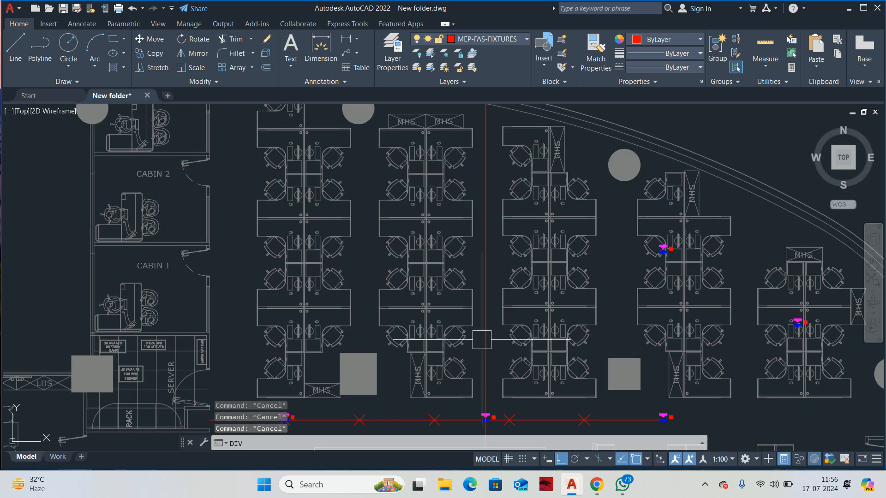
{"action": "key", "text": "Return"}
{"action": "left_click", "coordinate": [486, 354]}
{"action": "type", "text": "4"}
{"action": "key", "text": "Return"}
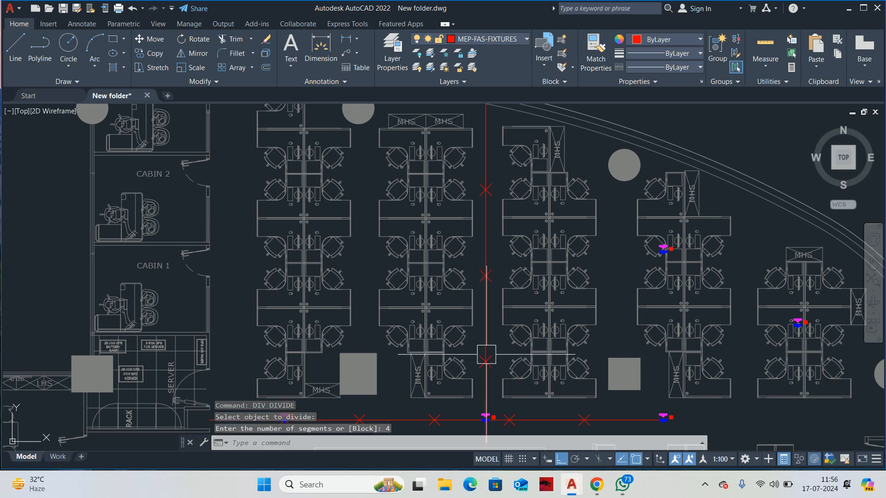
{"action": "scroll", "coordinate": [498, 346], "scroll_direction": "down", "scroll_amount": 3}
{"action": "key", "text": "Escape"}
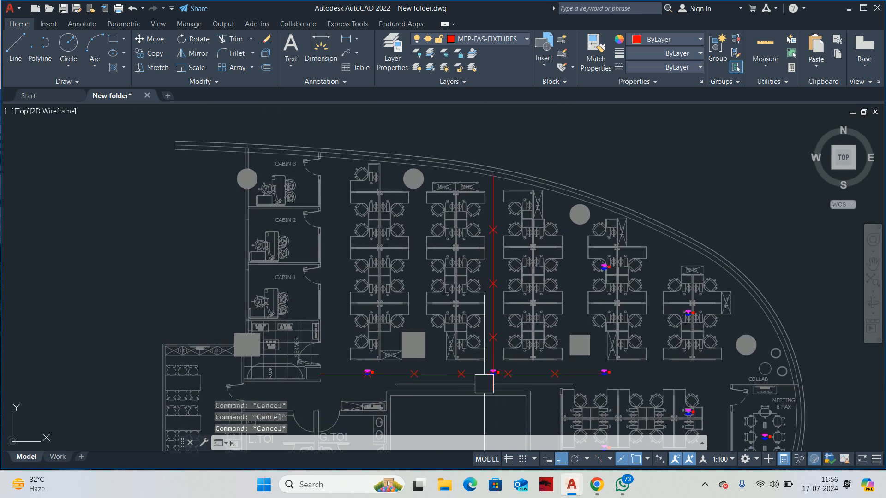
Step: Move the fixture group from the corridor line's crossing up to the lowest division point on the vertical line
{"action": "key", "text": "Return"}
{"action": "scroll", "coordinate": [483, 383], "scroll_direction": "up", "scroll_amount": 5}
{"action": "left_click", "coordinate": [505, 344]}
{"action": "scroll", "coordinate": [505, 344], "scroll_direction": "up", "scroll_amount": 7}
{"action": "key", "text": "Return"}
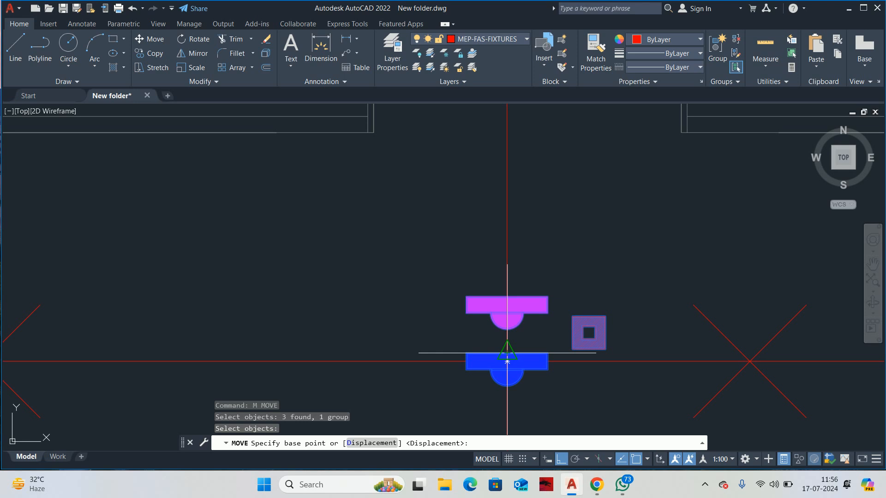
{"action": "left_click", "coordinate": [507, 362]}
{"action": "scroll", "coordinate": [517, 194], "scroll_direction": "down", "scroll_amount": 5}
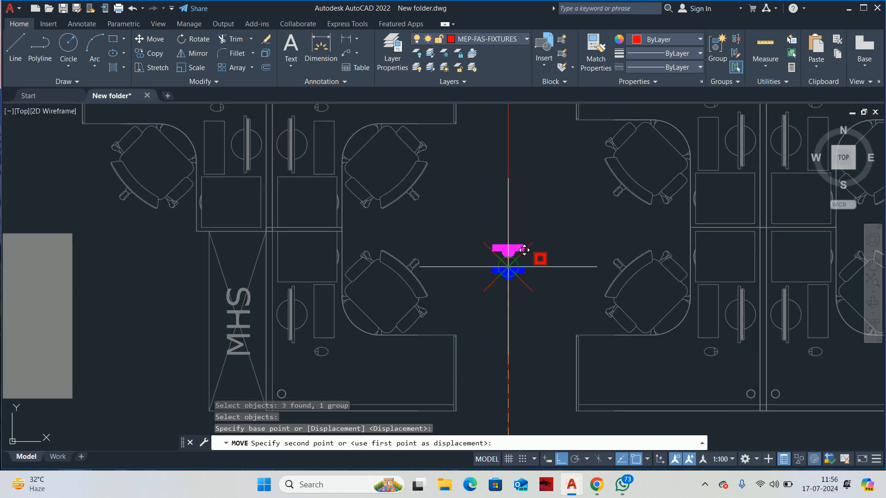
{"action": "key", "text": "Escape"}
{"action": "key", "text": "Escape"}
{"action": "key", "text": "Escape"}
{"action": "scroll", "coordinate": [512, 323], "scroll_direction": "down", "scroll_amount": 6}
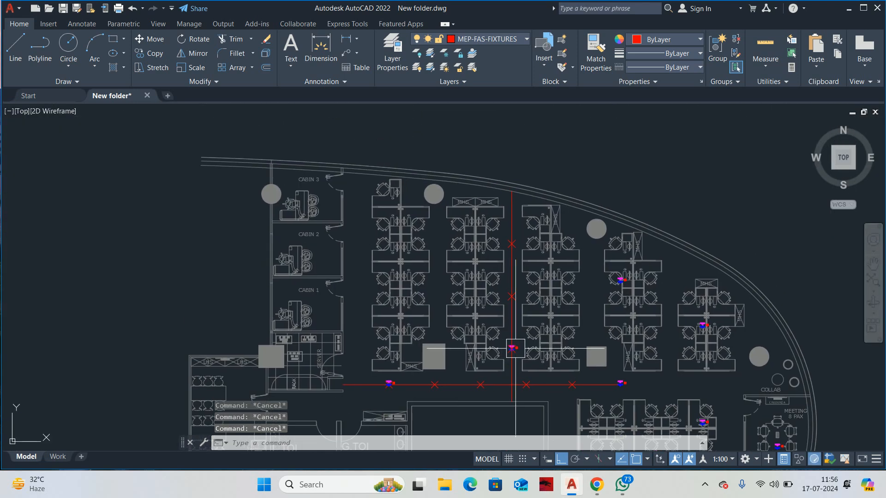
Step: Copy the moved fixture group to the uppermost division point on the vertical line between the workstation rows
{"action": "type", "text": "C"}
{"action": "scroll", "coordinate": [515, 342], "scroll_direction": "up", "scroll_amount": 6}
{"action": "type", "text": "O"}
{"action": "key", "text": "Return"}
{"action": "left_click", "coordinate": [473, 263]}
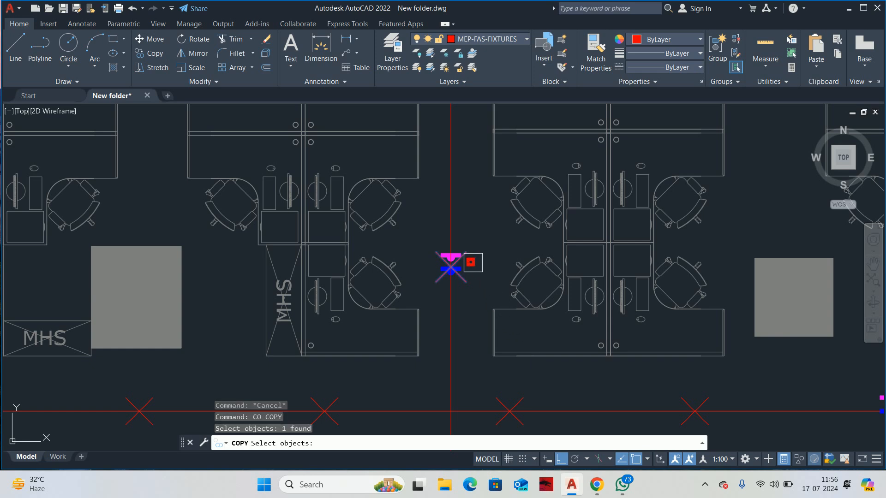
{"action": "scroll", "coordinate": [461, 249], "scroll_direction": "up", "scroll_amount": 5}
{"action": "left_click", "coordinate": [469, 268]}
{"action": "key", "text": "Return"}
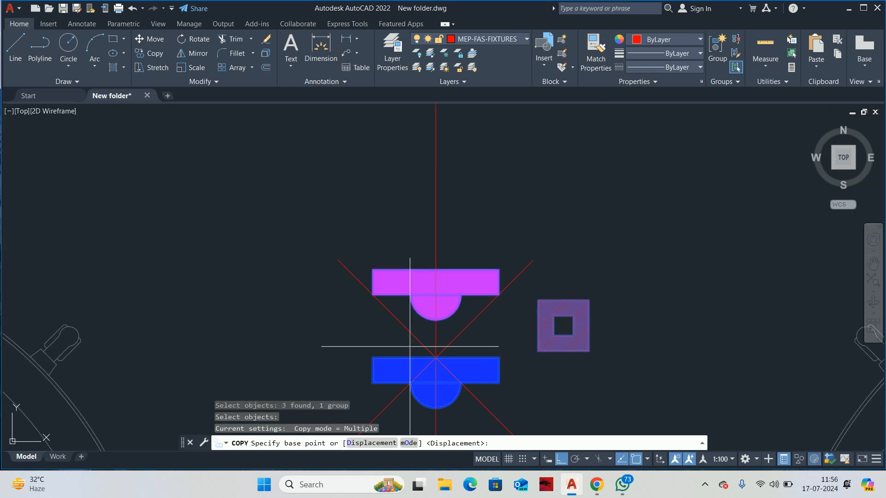
{"action": "left_click", "coordinate": [436, 357]}
{"action": "scroll", "coordinate": [458, 159], "scroll_direction": "down", "scroll_amount": 6}
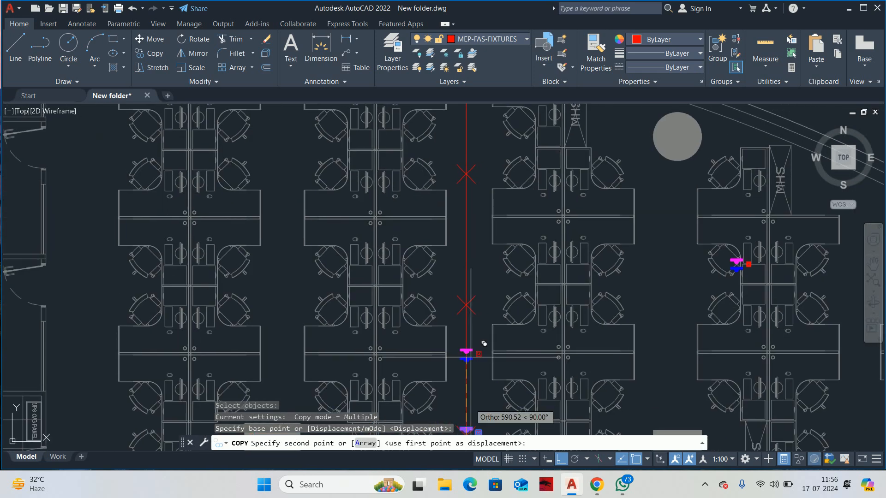
{"action": "left_click", "coordinate": [466, 173]}
{"action": "key", "text": "Escape"}
{"action": "key", "text": "Escape"}
{"action": "scroll", "coordinate": [467, 295], "scroll_direction": "up", "scroll_amount": 3}
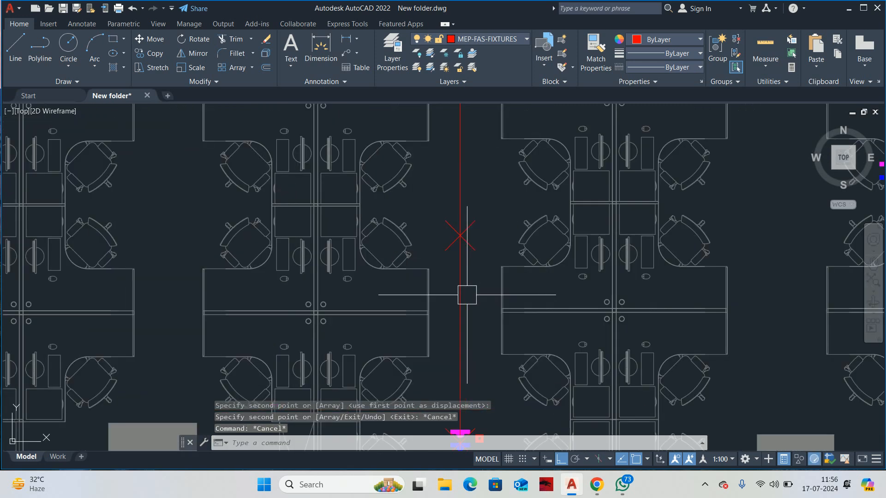
Step: Erase all division points on the vertical and corridor lines by selecting similar objects
{"action": "left_click", "coordinate": [475, 255]}
{"action": "right_click", "coordinate": [480, 307]}
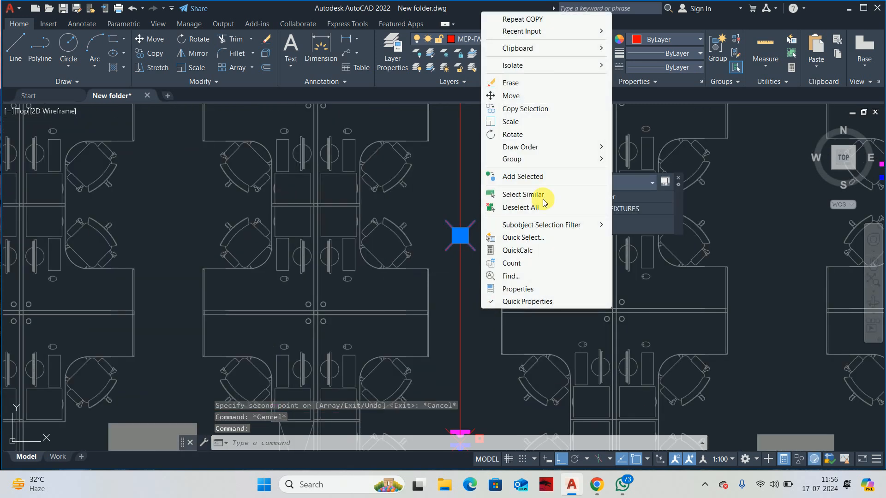
{"action": "left_click", "coordinate": [506, 195]}
{"action": "scroll", "coordinate": [481, 255], "scroll_direction": "down", "scroll_amount": 5}
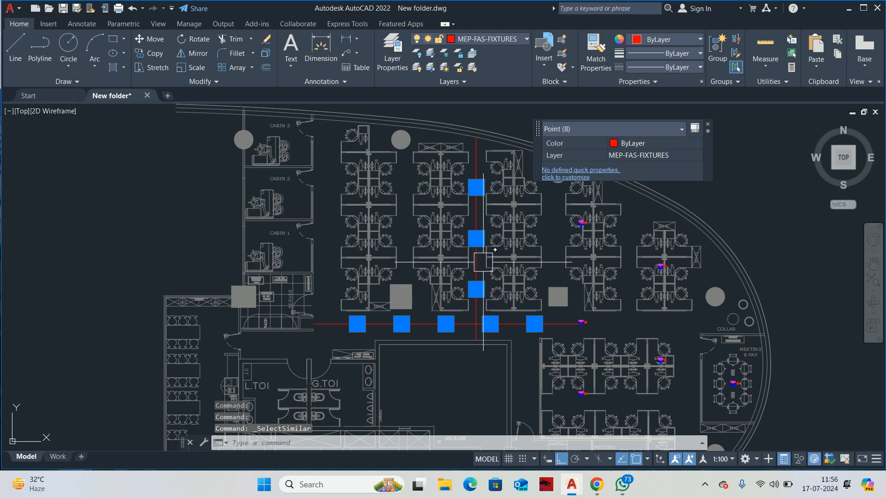
{"action": "key", "text": "Delete"}
Step: Erase the vertical line between the workstation rows and the horizontal corridor line
{"action": "scroll", "coordinate": [474, 247], "scroll_direction": "up", "scroll_amount": 2}
{"action": "left_click", "coordinate": [474, 248]}
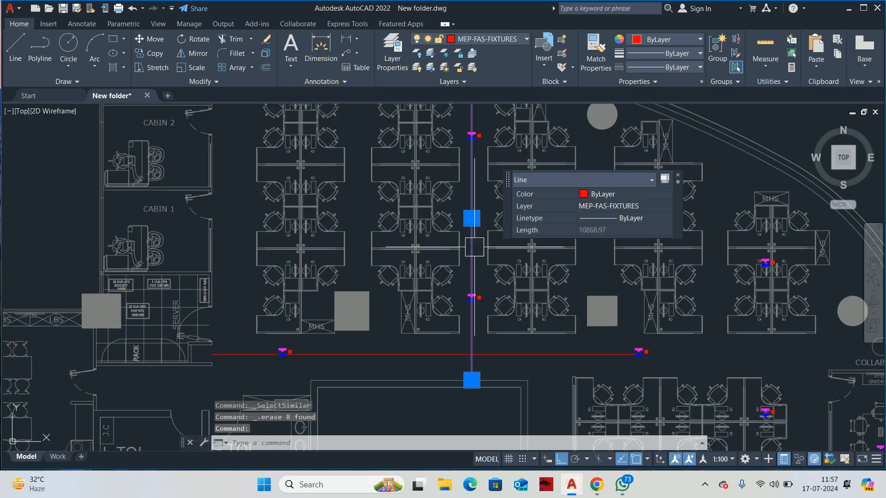
{"action": "key", "text": "Delete"}
{"action": "scroll", "coordinate": [490, 254], "scroll_direction": "down", "scroll_amount": 2}
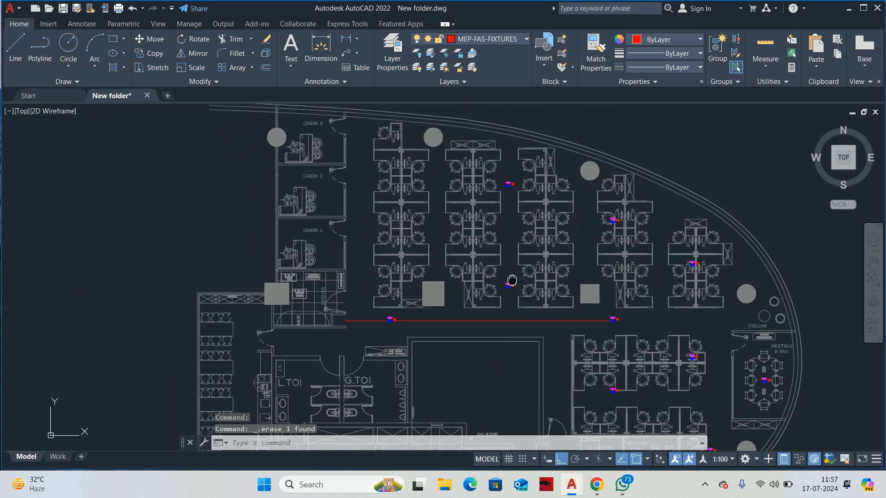
{"action": "scroll", "coordinate": [477, 318], "scroll_direction": "up", "scroll_amount": 2}
{"action": "left_click", "coordinate": [450, 322]}
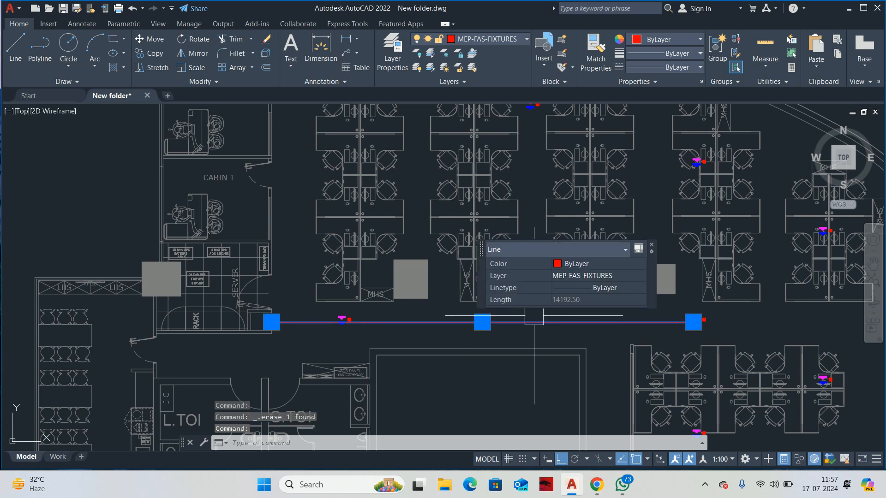
{"action": "key", "text": "Escape"}
{"action": "key", "text": "Escape"}
Step: Draw a vertical line from the fixture group beside the server room down to the lower edge of the SDB panel
{"action": "middle_click_drag", "start_coordinate": [434, 328], "coordinate": [564, 340]}
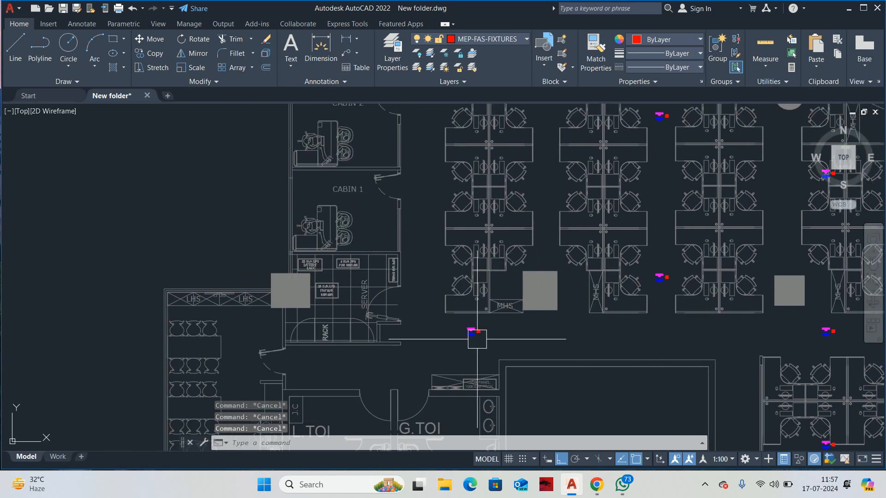
{"action": "scroll", "coordinate": [475, 346], "scroll_direction": "up", "scroll_amount": 5}
{"action": "type", "text": "l"}
{"action": "key", "text": "Return"}
{"action": "left_click", "coordinate": [460, 267]}
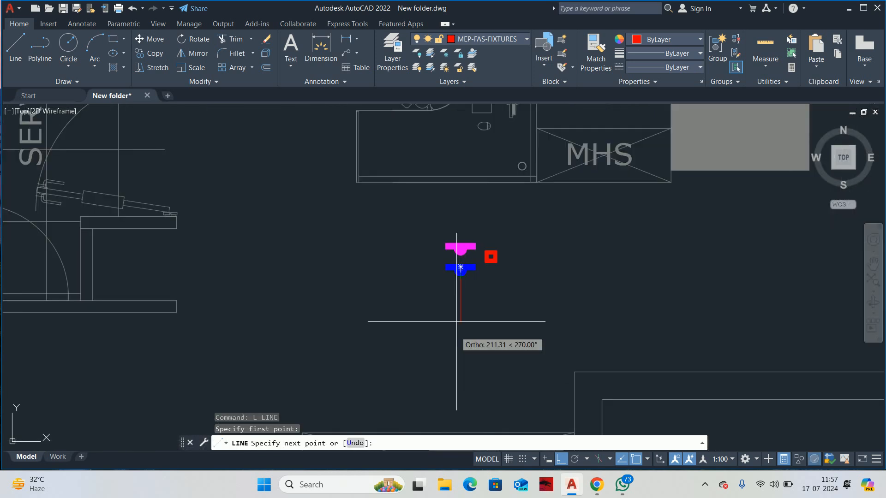
{"action": "middle_click_drag", "start_coordinate": [457, 311], "coordinate": [463, 249]}
{"action": "scroll", "coordinate": [467, 310], "scroll_direction": "up", "scroll_amount": 4}
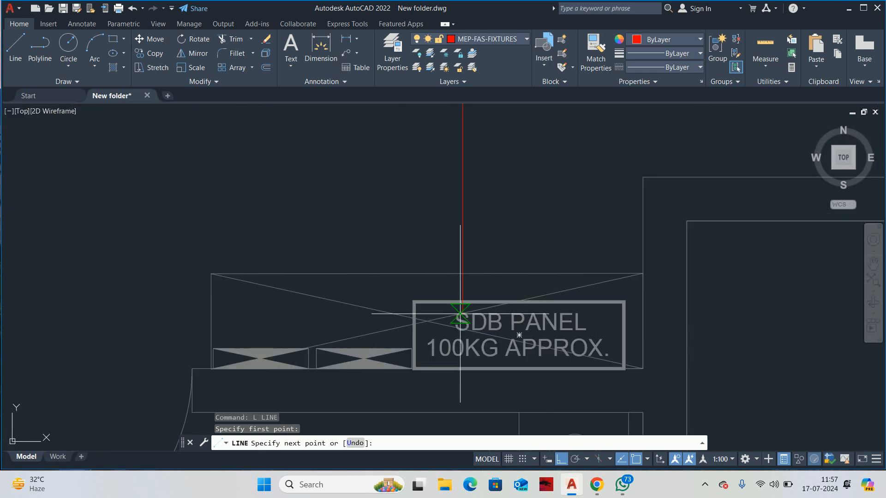
{"action": "left_click", "coordinate": [462, 369]}
{"action": "key", "text": "Escape"}
{"action": "key", "text": "Escape"}
{"action": "scroll", "coordinate": [470, 267], "scroll_direction": "down", "scroll_amount": 6}
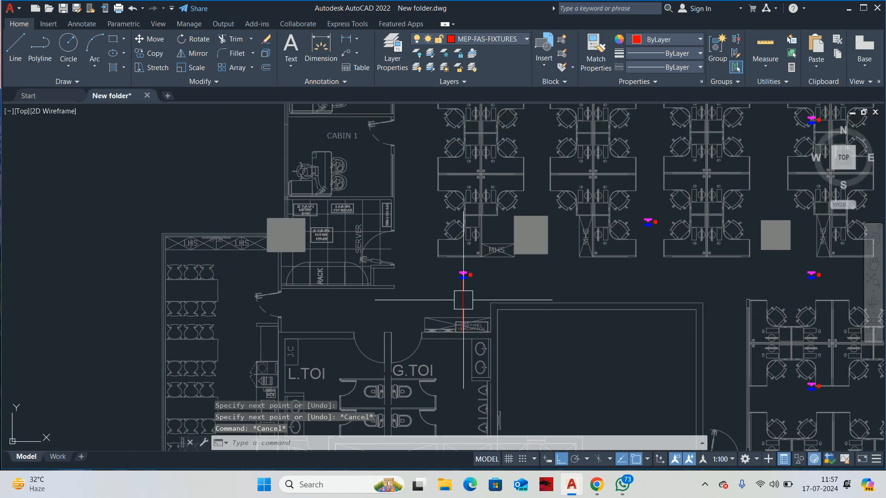
Step: Stretch the upper end of the line above the SDB panel up past the curved outer wall's inner face
{"action": "left_click", "coordinate": [464, 298]}
{"action": "left_click", "coordinate": [464, 280]}
{"action": "scroll", "coordinate": [482, 152], "scroll_direction": "down", "scroll_amount": 3}
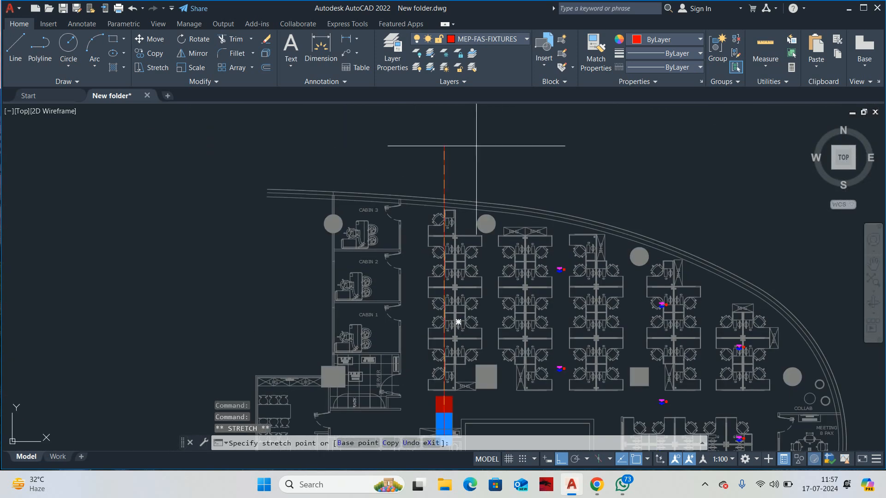
{"action": "scroll", "coordinate": [488, 203], "scroll_direction": "up", "scroll_amount": 6}
{"action": "left_click", "coordinate": [443, 171]}
{"action": "key", "text": "Escape"}
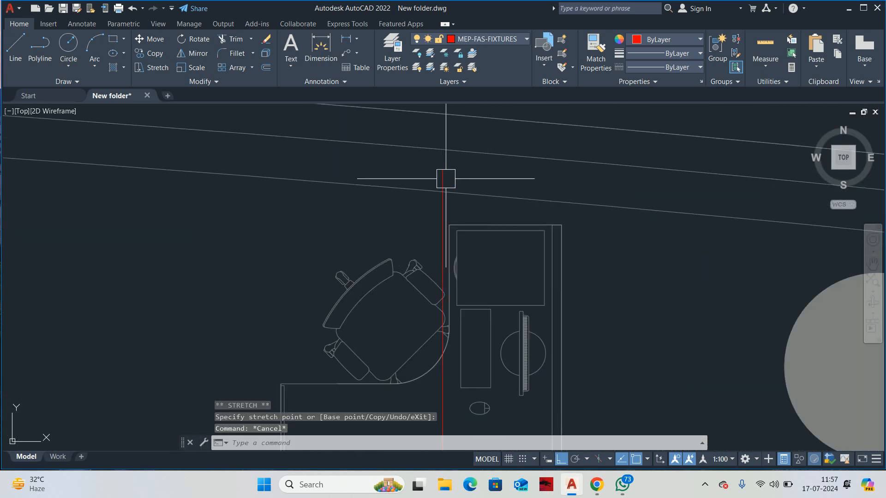
Step: Trim the line's upper excess back to the inner face of the curved outer wall
{"action": "type", "text": "tr"}
{"action": "key", "text": "Return"}
{"action": "key", "text": "Escape"}
{"action": "scroll", "coordinate": [442, 171], "scroll_direction": "down", "scroll_amount": 3}
{"action": "key", "text": "Escape"}
Step: Add a linear dimension for the full vertical line, placed between the cabins and the first workstation row
{"action": "type", "text": "dli"}
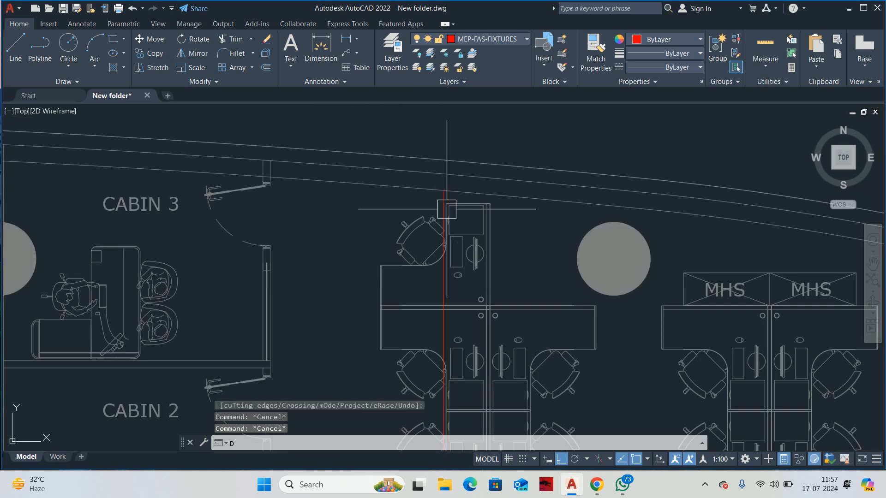
{"action": "key", "text": "Return"}
{"action": "scroll", "coordinate": [443, 196], "scroll_direction": "up", "scroll_amount": 3}
{"action": "left_click", "coordinate": [441, 177]}
{"action": "scroll", "coordinate": [441, 177], "scroll_direction": "down", "scroll_amount": 2}
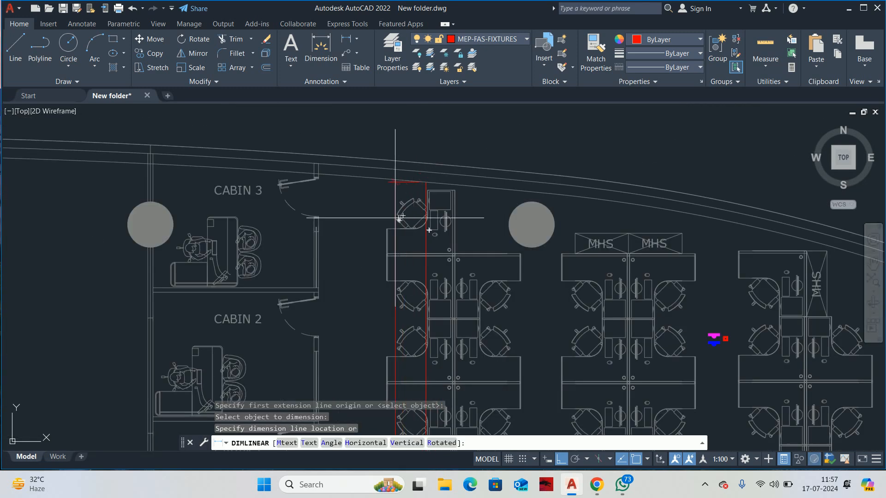
{"action": "middle_click_drag", "start_coordinate": [388, 225], "coordinate": [465, 139]}
{"action": "middle_click_drag", "start_coordinate": [446, 220], "coordinate": [466, 148]}
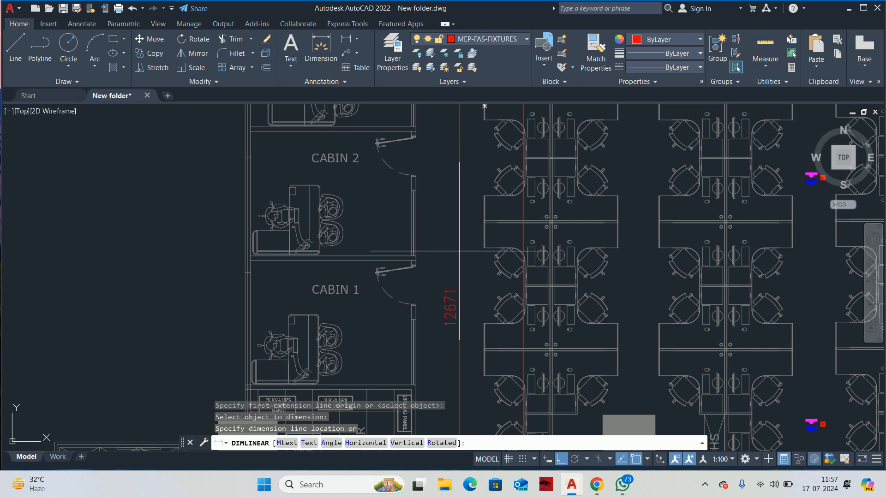
{"action": "key", "text": "Escape"}
{"action": "key", "text": "Escape"}
{"action": "key", "text": "Escape"}
{"action": "scroll", "coordinate": [459, 251], "scroll_direction": "down", "scroll_amount": 4}
{"action": "middle_click_drag", "start_coordinate": [459, 251], "coordinate": [450, 230]}
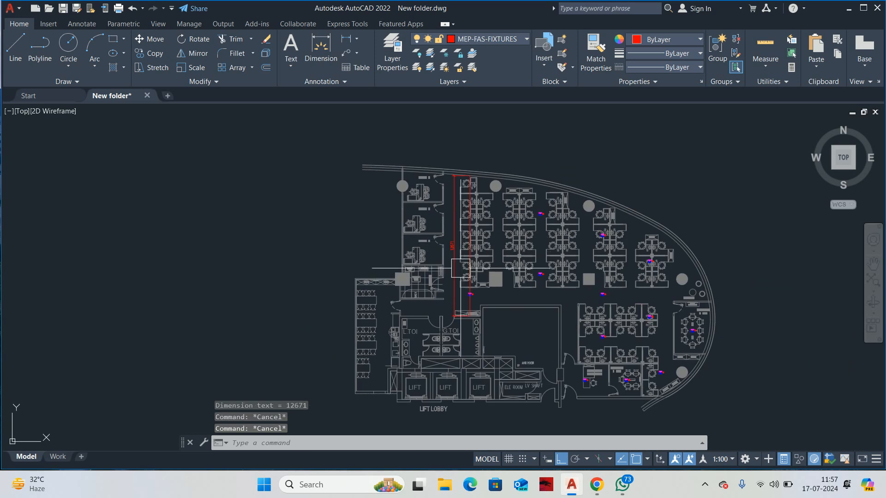
Step: Divide the dimensioned vertical line into 3 equal segments and regenerate the drawing
{"action": "scroll", "coordinate": [464, 279], "scroll_direction": "up", "scroll_amount": 4}
{"action": "type", "text": "DI"}
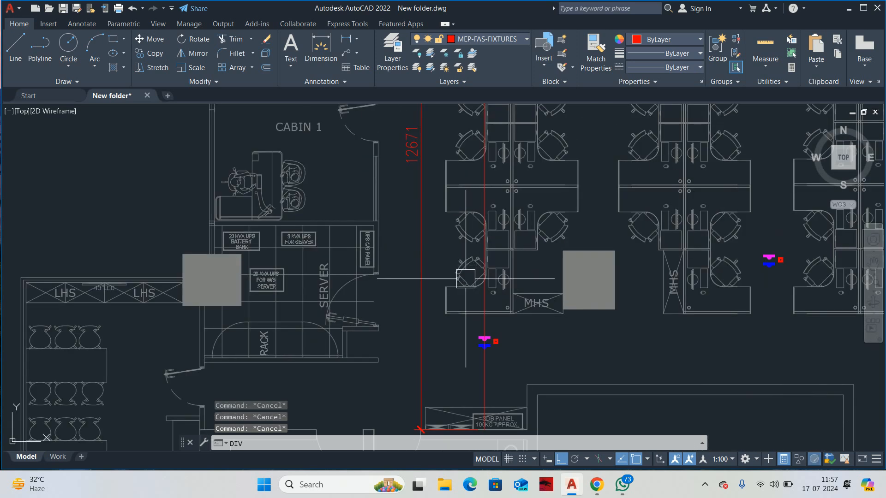
{"action": "type", "text": "V"}
{"action": "key", "text": "Return"}
{"action": "scroll", "coordinate": [459, 325], "scroll_direction": "up", "scroll_amount": 4}
{"action": "left_click", "coordinate": [520, 325]}
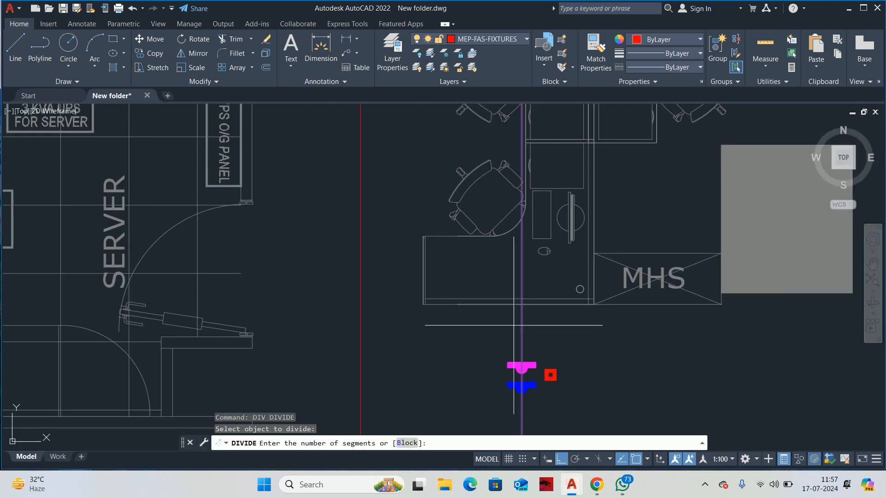
{"action": "type", "text": "3"}
{"action": "key", "text": "Return"}
{"action": "scroll", "coordinate": [521, 298], "scroll_direction": "down", "scroll_amount": 5}
{"action": "mouse_move", "coordinate": [526, 297]}
{"action": "middle_mouse_down"}
{"action": "mouse_move", "coordinate": [501, 325]}
{"action": "mouse_move", "coordinate": [492, 290]}
{"action": "mouse_move", "coordinate": [461, 414]}
{"action": "mouse_move", "coordinate": [471, 360]}
{"action": "middle_mouse_up"}
{"action": "type", "text": "RE"}
{"action": "key", "text": "Return"}
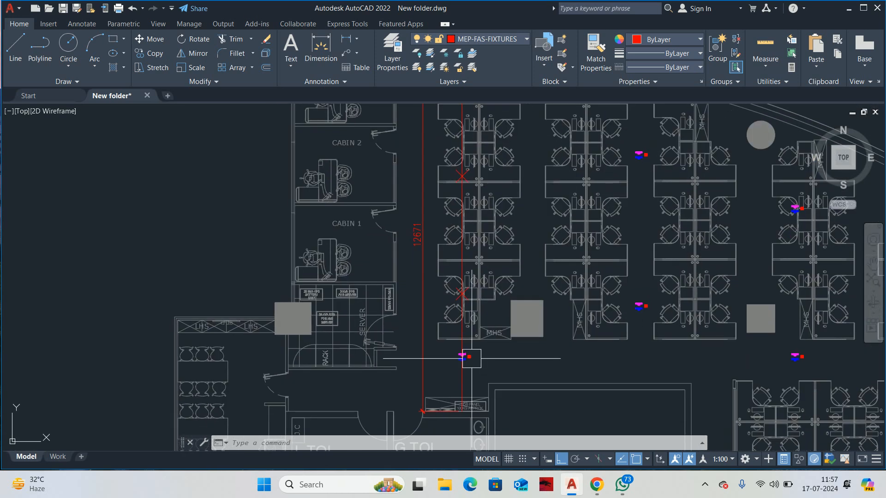
Step: Erase both division points on the dimensioned vertical line by selecting similar objects
{"action": "scroll", "coordinate": [469, 309], "scroll_direction": "up", "scroll_amount": 4}
{"action": "left_click", "coordinate": [446, 269]}
{"action": "right_click", "coordinate": [369, 300]}
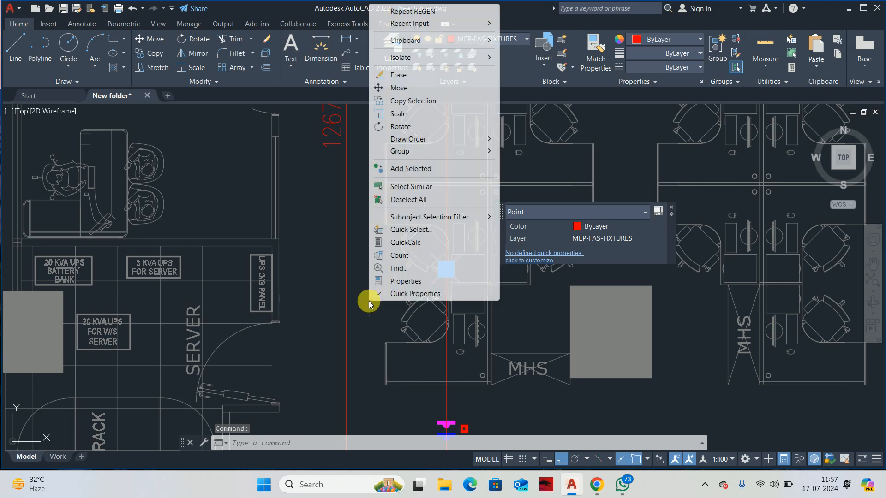
{"action": "left_click", "coordinate": [411, 186]}
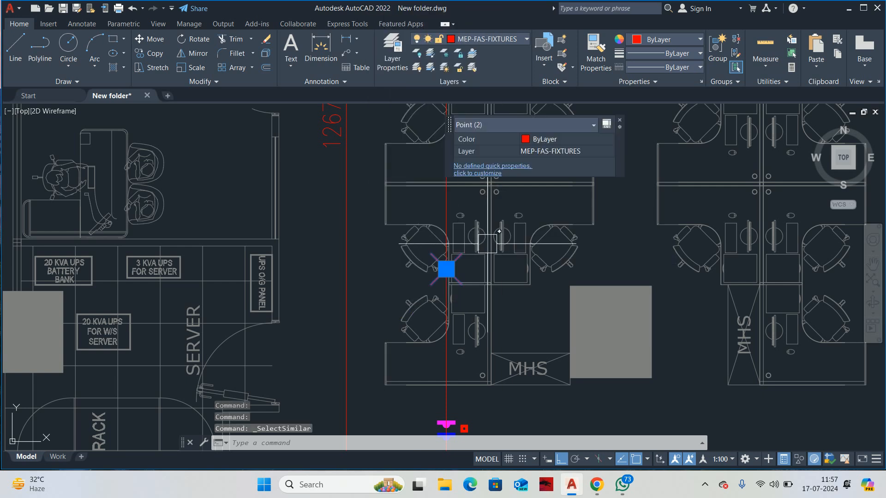
{"action": "scroll", "coordinate": [488, 248], "scroll_direction": "down", "scroll_amount": 5}
{"action": "key", "text": "Delete"}
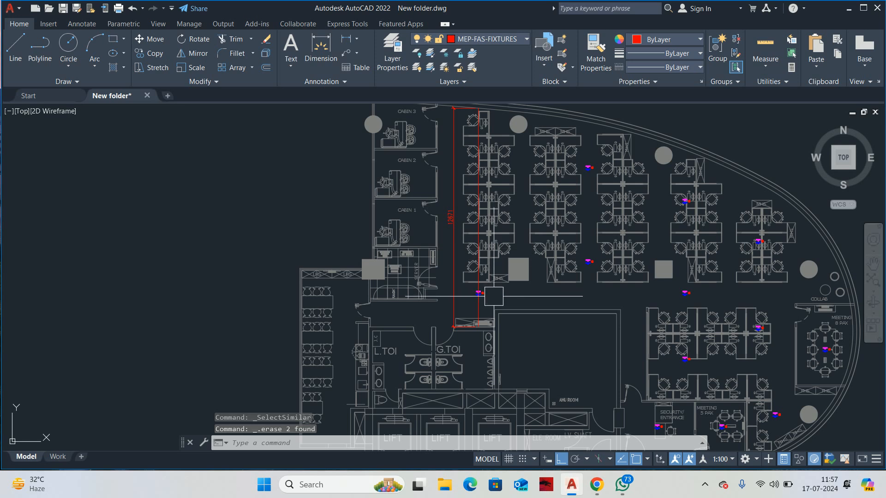
Step: Divide the dimensioned vertical line above the SDB panel into 4 equal segments
{"action": "type", "text": "DIV"}
{"action": "key", "text": "Return"}
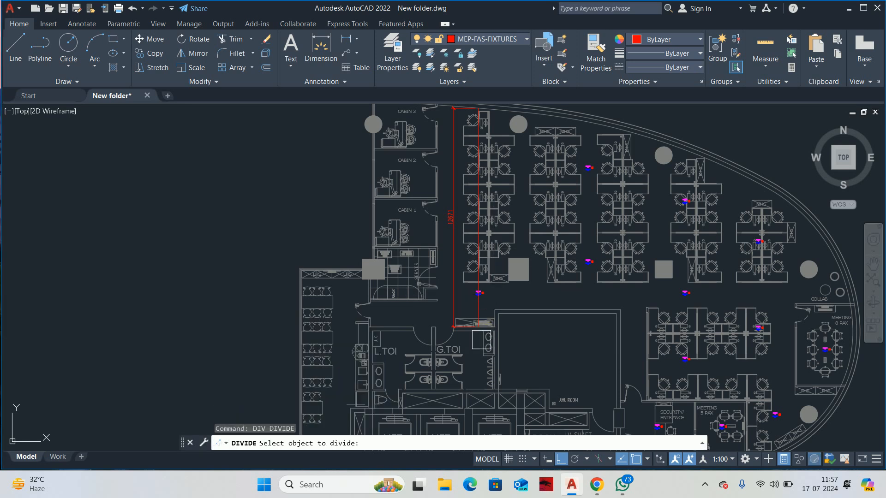
{"action": "scroll", "coordinate": [484, 339], "scroll_direction": "up", "scroll_amount": 6}
{"action": "key", "text": "Return"}
{"action": "key", "text": "Return"}
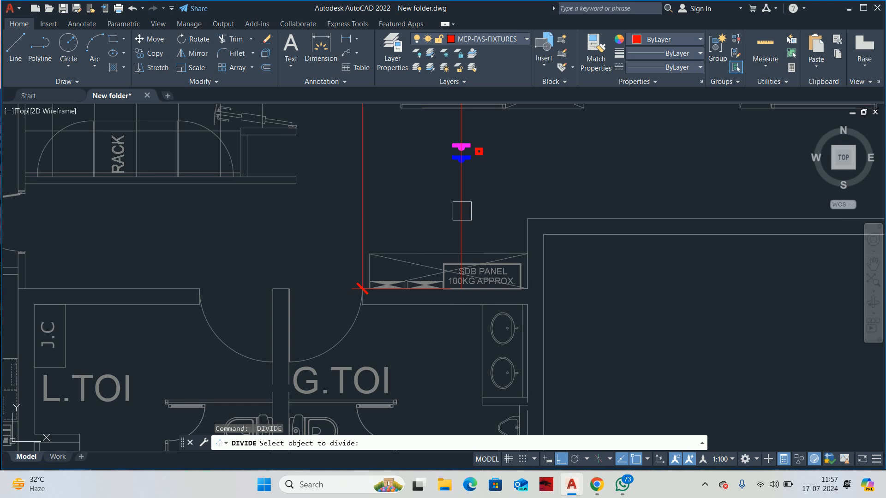
{"action": "left_click", "coordinate": [460, 209]}
{"action": "scroll", "coordinate": [454, 258], "scroll_direction": "down", "scroll_amount": 2}
{"action": "type", "text": "4"}
{"action": "scroll", "coordinate": [444, 304], "scroll_direction": "down", "scroll_amount": 2}
{"action": "mouse_move", "coordinate": [444, 304]}
{"action": "middle_mouse_down"}
{"action": "mouse_move", "coordinate": [428, 321]}
{"action": "mouse_move", "coordinate": [452, 299]}
{"action": "mouse_move", "coordinate": [451, 317]}
{"action": "middle_mouse_up"}
{"action": "key", "text": "Escape"}
{"action": "key", "text": "Escape"}
{"action": "key", "text": "Escape"}
{"action": "scroll", "coordinate": [450, 293], "scroll_direction": "up", "scroll_amount": 2}
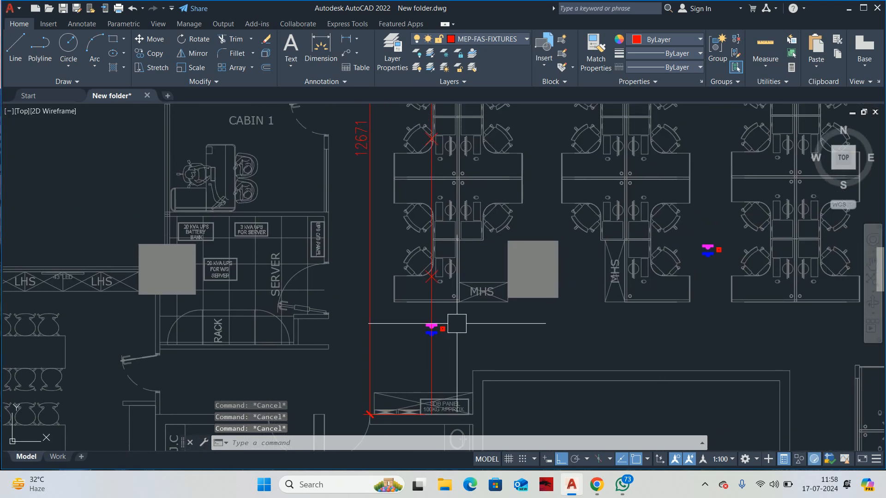
{"action": "scroll", "coordinate": [450, 316], "scroll_direction": "down", "scroll_amount": 3}
{"action": "type", "text": "co"}
{"action": "key", "text": "Return"}
{"action": "scroll", "coordinate": [445, 320], "scroll_direction": "up", "scroll_amount": 5}
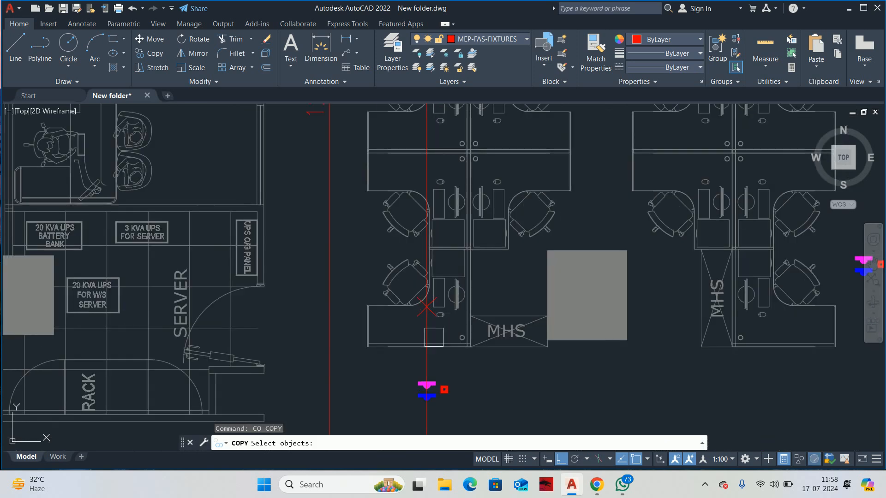
{"action": "left_click", "coordinate": [445, 382]}
{"action": "scroll", "coordinate": [447, 384], "scroll_direction": "up", "scroll_amount": 1}
{"action": "scroll", "coordinate": [450, 378], "scroll_direction": "down", "scroll_amount": 3}
{"action": "key", "text": "Escape"}
{"action": "key", "text": "Escape"}
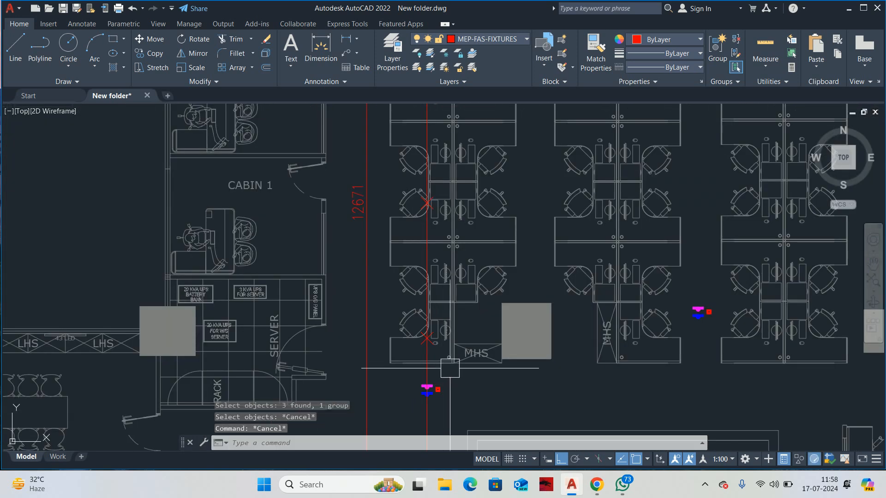
{"action": "scroll", "coordinate": [453, 363], "scroll_direction": "down", "scroll_amount": 2}
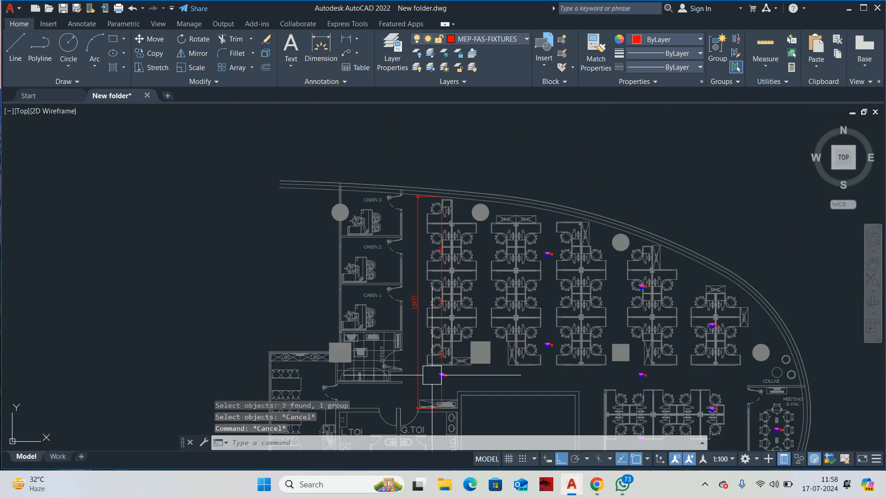
{"action": "scroll", "coordinate": [433, 375], "scroll_direction": "up", "scroll_amount": 2}
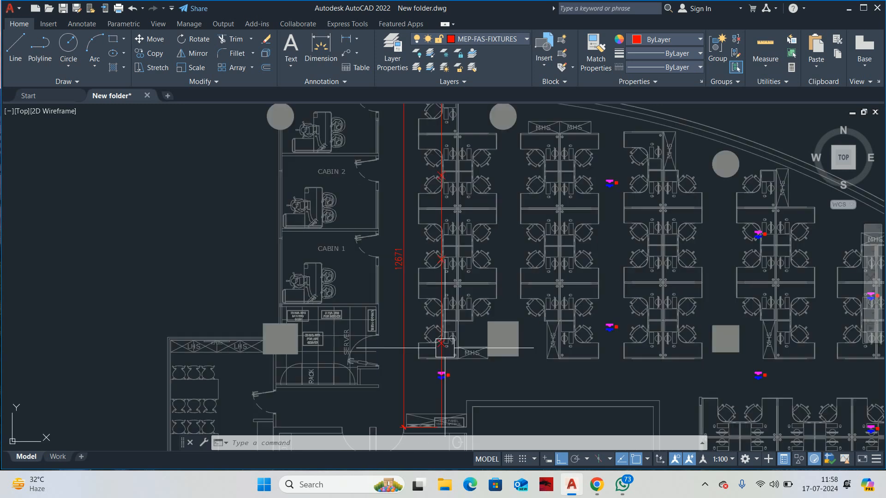
Step: Erase all the division points on the dimensioned vertical line by selecting similar objects, and regenerate the drawing
{"action": "type", "text": "DI"}
{"action": "key", "text": "Escape"}
{"action": "scroll", "coordinate": [441, 353], "scroll_direction": "up", "scroll_amount": 6}
{"action": "left_click", "coordinate": [435, 326]}
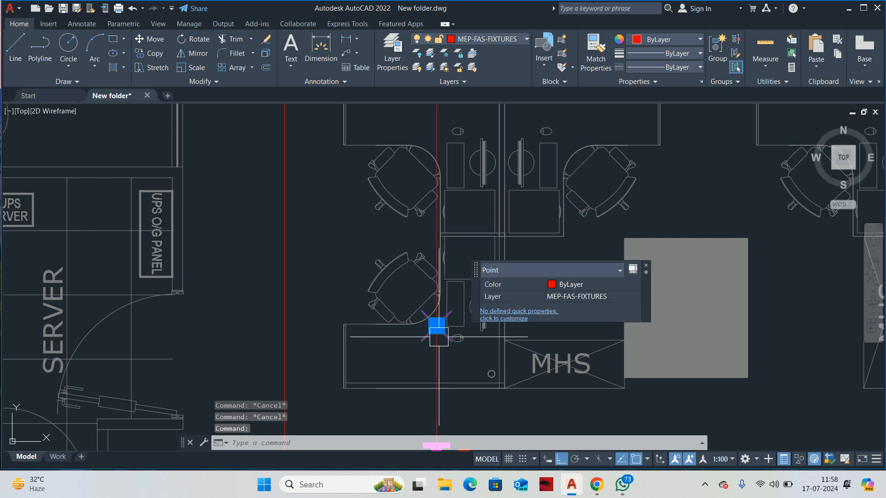
{"action": "right_click", "coordinate": [340, 286]}
{"action": "left_click", "coordinate": [380, 356]}
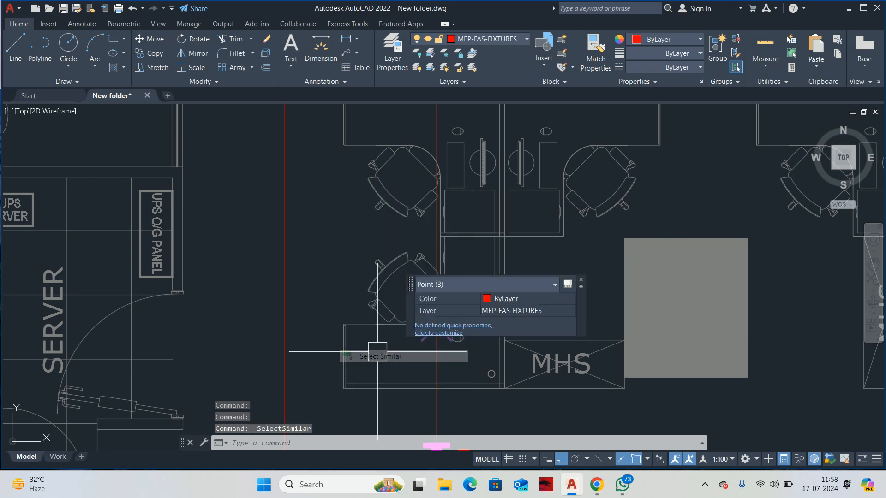
{"action": "scroll", "coordinate": [397, 337], "scroll_direction": "down", "scroll_amount": 4}
{"action": "key", "text": "Delete"}
{"action": "scroll", "coordinate": [397, 337], "scroll_direction": "down", "scroll_amount": 4}
{"action": "type", "text": "RE"}
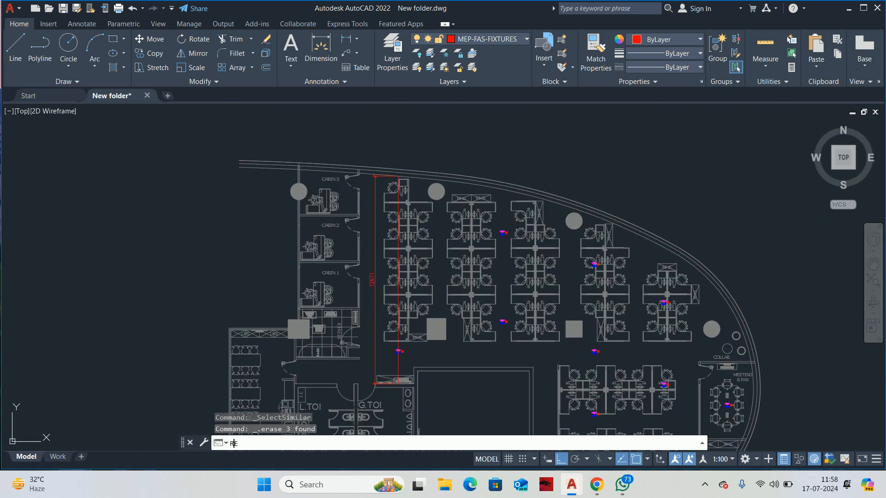
{"action": "key", "text": "Return"}
{"action": "scroll", "coordinate": [406, 330], "scroll_direction": "down", "scroll_amount": 2}
{"action": "middle_click_drag", "start_coordinate": [407, 331], "coordinate": [407, 330]}
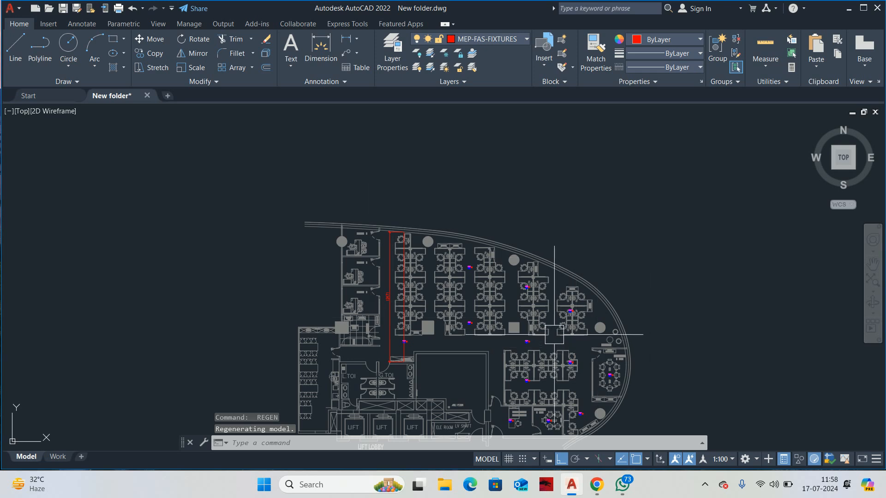
{"action": "key", "text": "Escape"}
{"action": "key", "text": "Escape"}
{"action": "key", "text": "Escape"}
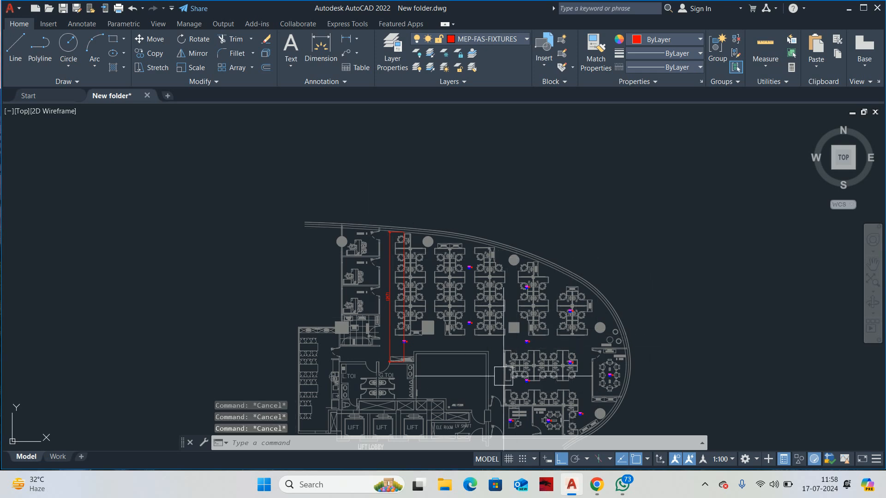
Step: Divide the dimensioned vertical line above the SDB panel into 6 equal segments
{"action": "type", "text": "DIV"}
{"action": "key", "text": "Return"}
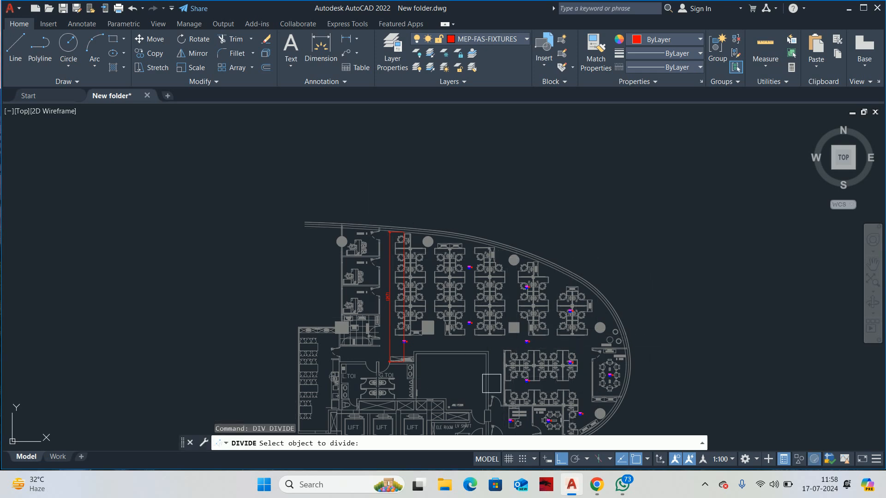
{"action": "scroll", "coordinate": [412, 350], "scroll_direction": "up", "scroll_amount": 4}
{"action": "left_click", "coordinate": [405, 348]}
{"action": "scroll", "coordinate": [410, 345], "scroll_direction": "down", "scroll_amount": 4}
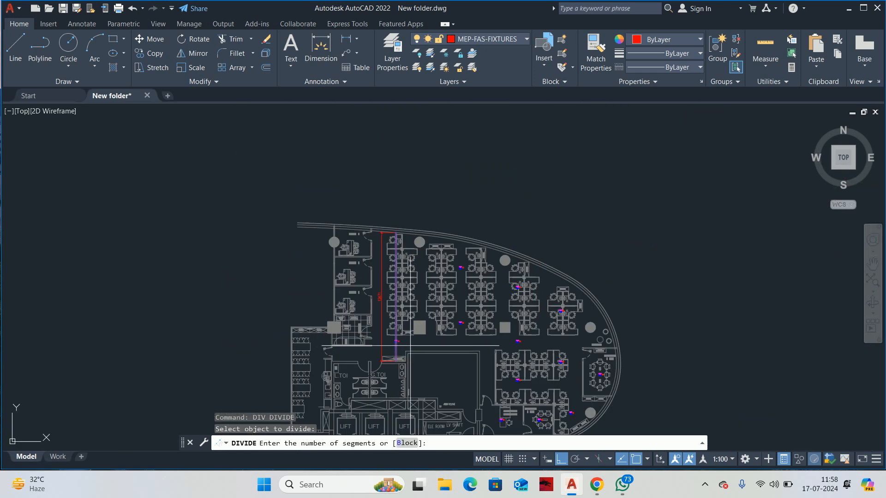
{"action": "type", "text": "6"}
{"action": "key", "text": "Return"}
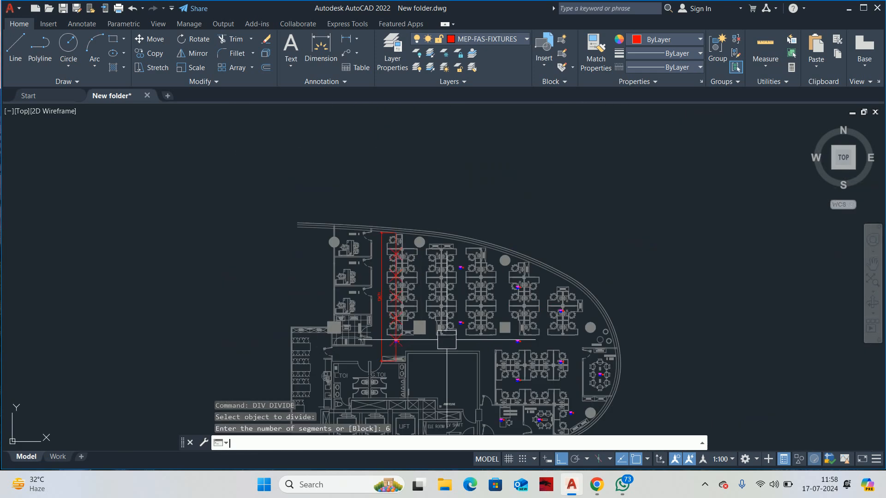
{"action": "key", "text": "Escape"}
{"action": "key", "text": "Escape"}
{"action": "key", "text": "Escape"}
Step: Copy the fixture group above the SDB panel from its magenta symbol's centre to the third division point up the vertical line
{"action": "scroll", "coordinate": [396, 348], "scroll_direction": "up", "scroll_amount": 5}
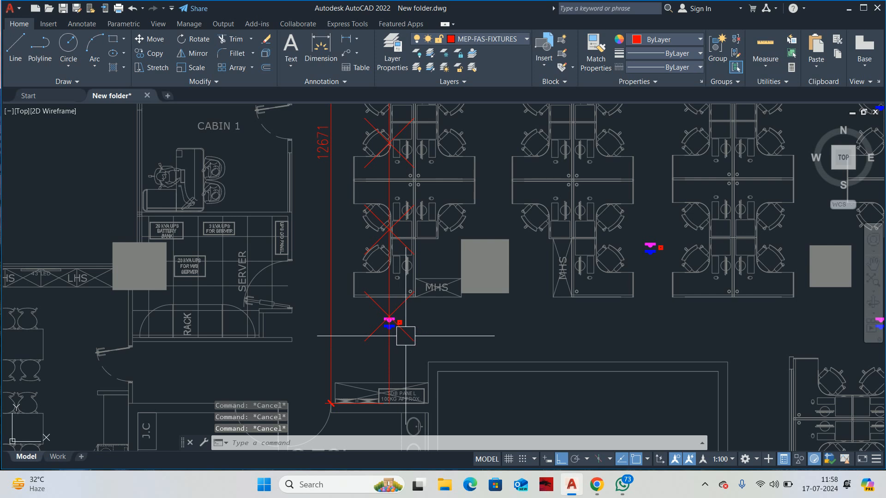
{"action": "middle_click_drag", "start_coordinate": [407, 317], "coordinate": [409, 368]}
{"action": "type", "text": "co"}
{"action": "key", "text": "Return"}
{"action": "scroll", "coordinate": [394, 375], "scroll_direction": "up", "scroll_amount": 6}
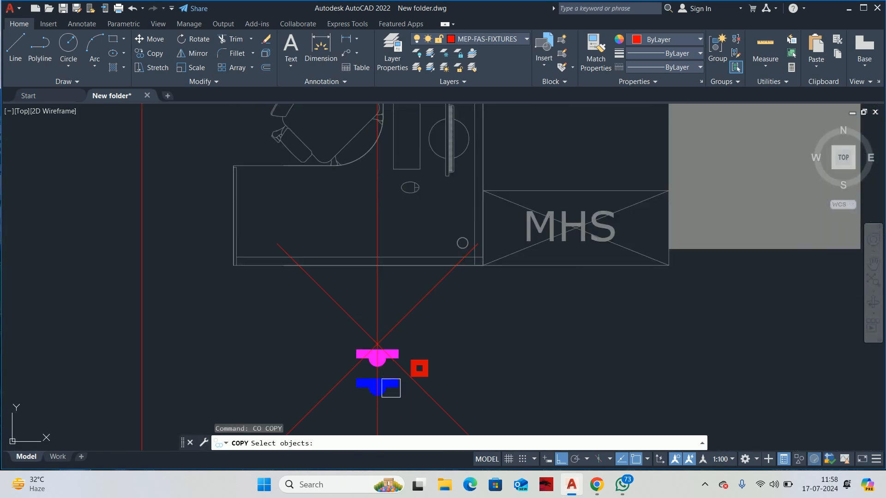
{"action": "left_click", "coordinate": [391, 388]}
{"action": "key", "text": "Return"}
{"action": "scroll", "coordinate": [379, 363], "scroll_direction": "up", "scroll_amount": 2}
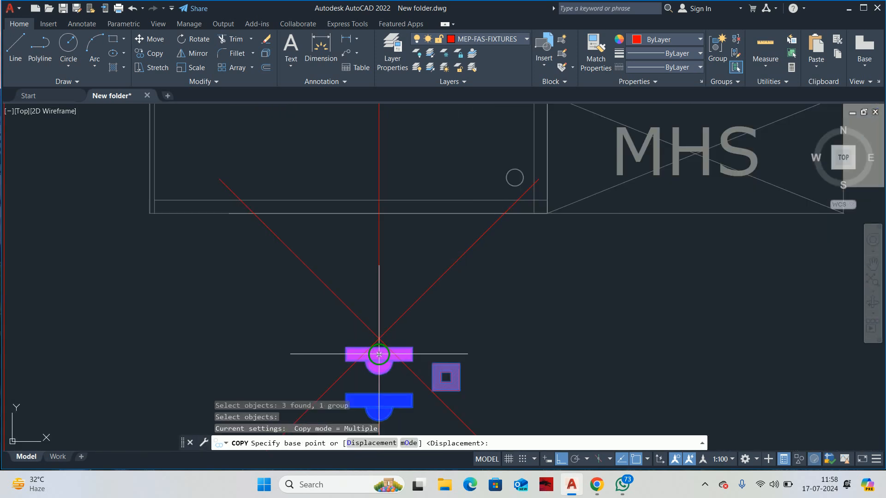
{"action": "left_click", "coordinate": [378, 354]}
{"action": "scroll", "coordinate": [389, 213], "scroll_direction": "down", "scroll_amount": 6}
{"action": "middle_click_drag", "start_coordinate": [389, 213], "coordinate": [374, 354]}
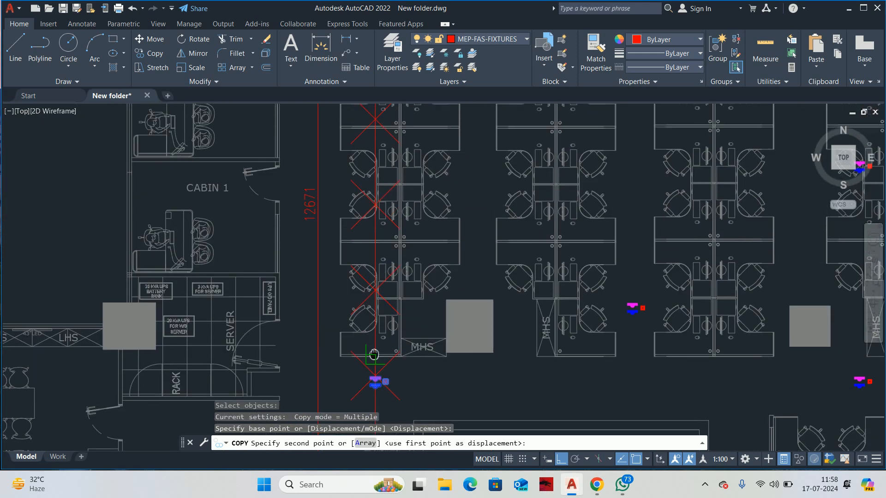
{"action": "scroll", "coordinate": [375, 187], "scroll_direction": "up", "scroll_amount": 12}
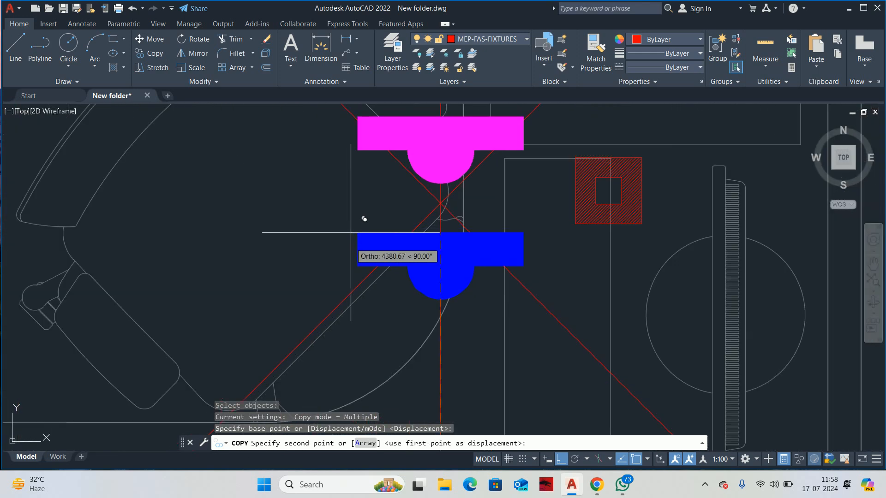
{"action": "scroll", "coordinate": [435, 196], "scroll_direction": "up", "scroll_amount": 4}
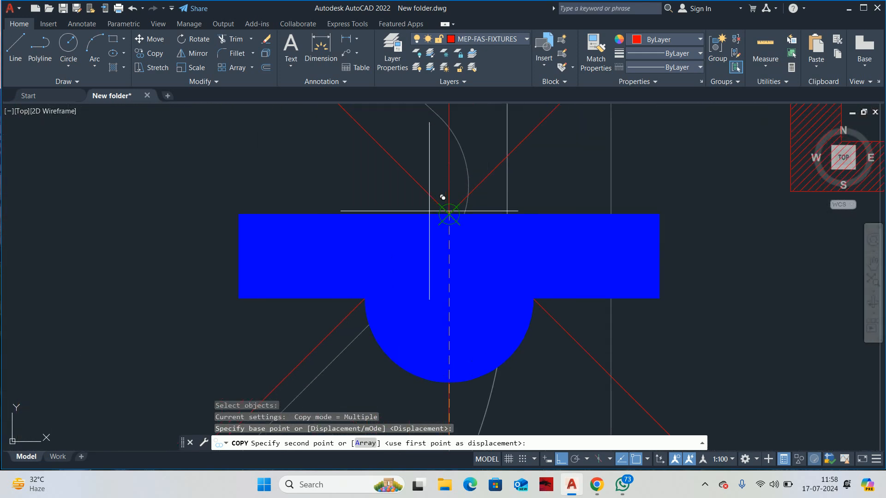
{"action": "left_click", "coordinate": [450, 210]}
Step: Place another copy of the fixture group on the uppermost division point of the vertical line and finish copying
{"action": "scroll", "coordinate": [433, 157], "scroll_direction": "down", "scroll_amount": 10}
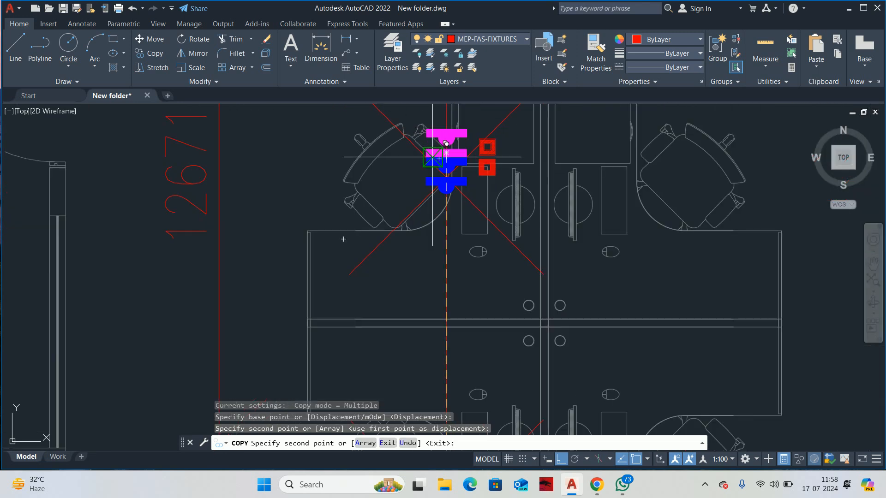
{"action": "scroll", "coordinate": [432, 156], "scroll_direction": "down", "scroll_amount": 4}
{"action": "middle_click_drag", "start_coordinate": [433, 157], "coordinate": [447, 396]}
{"action": "middle_click_drag", "start_coordinate": [436, 212], "coordinate": [439, 306]}
{"action": "scroll", "coordinate": [441, 226], "scroll_direction": "up", "scroll_amount": 4}
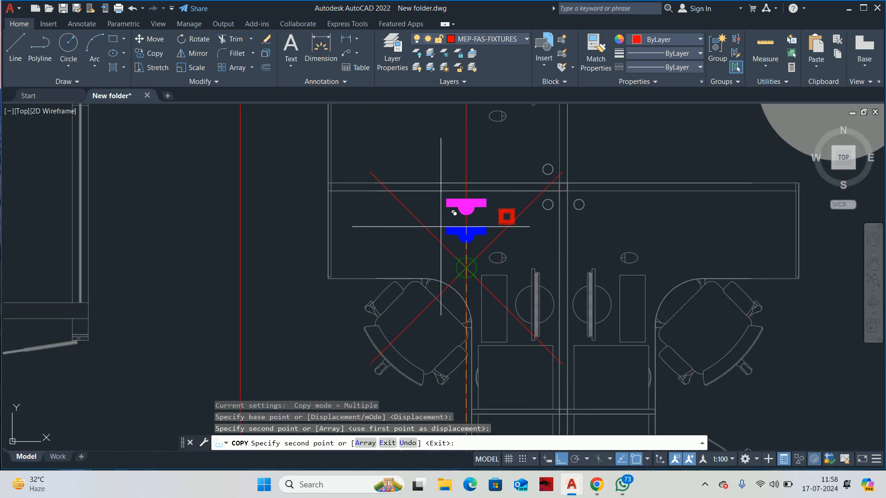
{"action": "left_click", "coordinate": [466, 267]}
{"action": "scroll", "coordinate": [464, 254], "scroll_direction": "down", "scroll_amount": 4}
{"action": "key", "text": "Escape"}
Step: Erase all division points on the vertical line by selecting similar objects
{"action": "scroll", "coordinate": [433, 240], "scroll_direction": "up", "scroll_amount": 4}
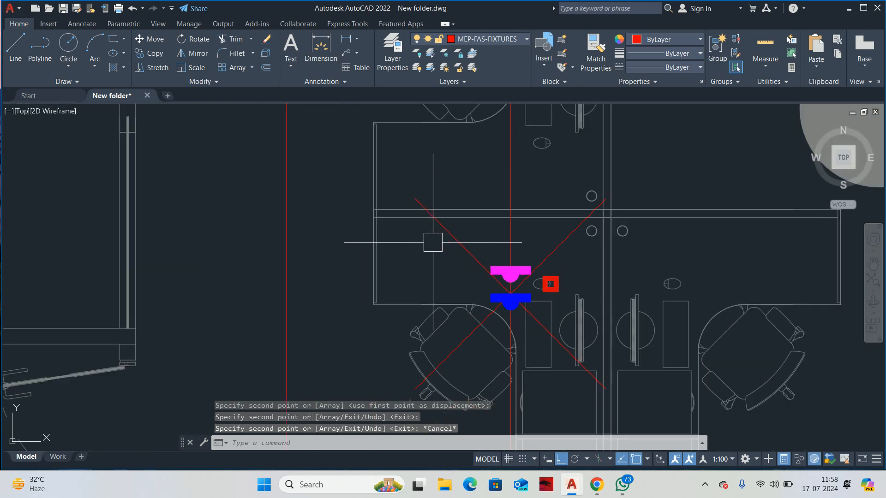
{"action": "left_click", "coordinate": [450, 237]}
{"action": "scroll", "coordinate": [450, 237], "scroll_direction": "down", "scroll_amount": 2}
{"action": "scroll", "coordinate": [450, 237], "scroll_direction": "down", "scroll_amount": 4}
{"action": "right_click", "coordinate": [390, 240]}
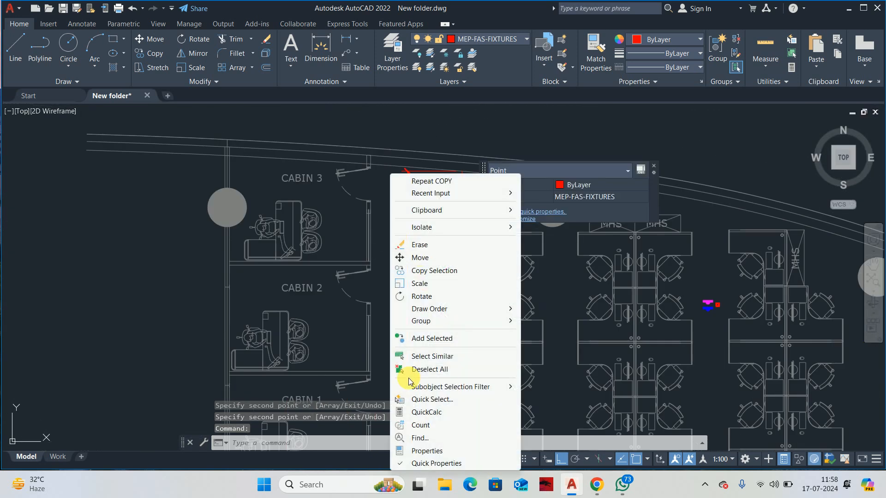
{"action": "left_click", "coordinate": [425, 358]}
{"action": "scroll", "coordinate": [439, 258], "scroll_direction": "down", "scroll_amount": 4}
{"action": "key", "text": "Delete"}
Step: Erase the vertical guide line through the first workstation row together with its linear dimension
{"action": "scroll", "coordinate": [442, 310], "scroll_direction": "up", "scroll_amount": 8}
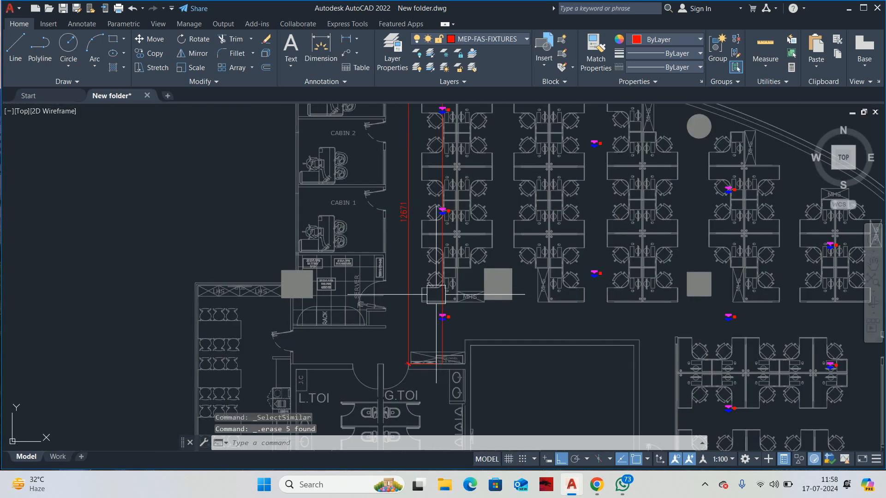
{"action": "scroll", "coordinate": [442, 310], "scroll_direction": "up", "scroll_amount": 2}
{"action": "left_click", "coordinate": [443, 318]}
{"action": "key", "text": "Delete"}
{"action": "scroll", "coordinate": [440, 305], "scroll_direction": "down", "scroll_amount": 9}
{"action": "scroll", "coordinate": [421, 302], "scroll_direction": "up", "scroll_amount": 2}
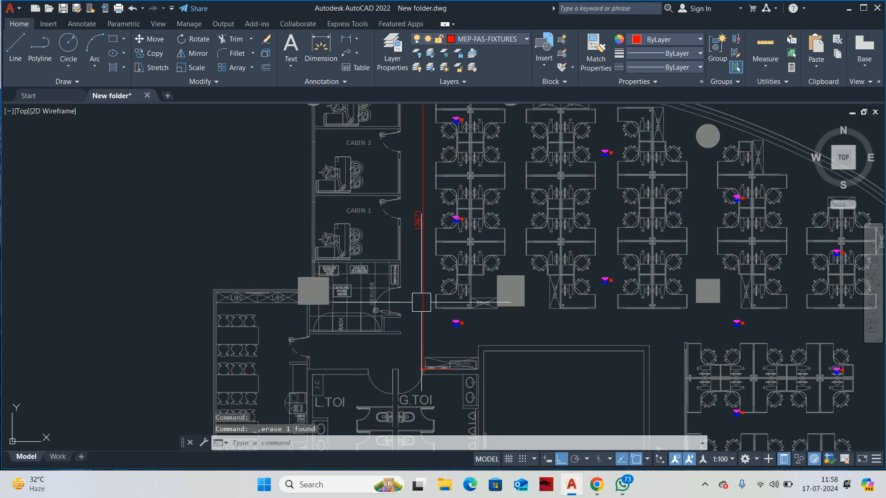
{"action": "scroll", "coordinate": [420, 301], "scroll_direction": "down", "scroll_amount": 4}
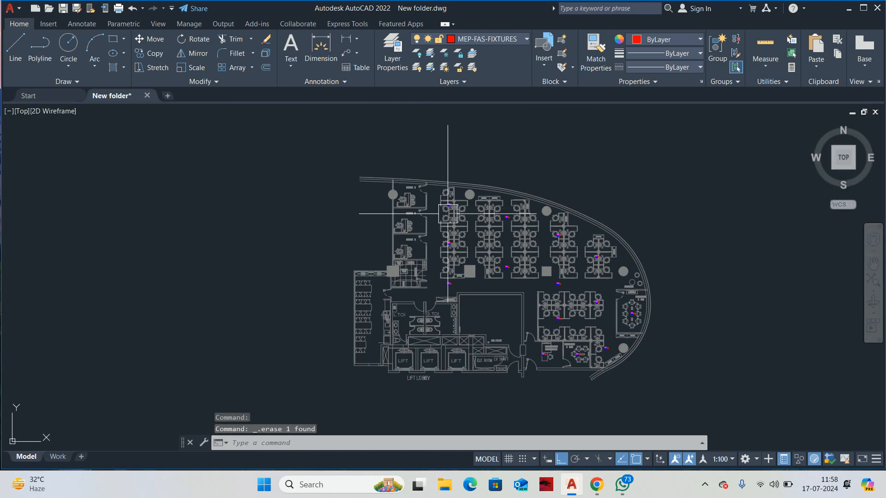
{"action": "scroll", "coordinate": [457, 200], "scroll_direction": "up", "scroll_amount": 4}
{"action": "key", "text": "Escape"}
{"action": "key", "text": "Escape"}
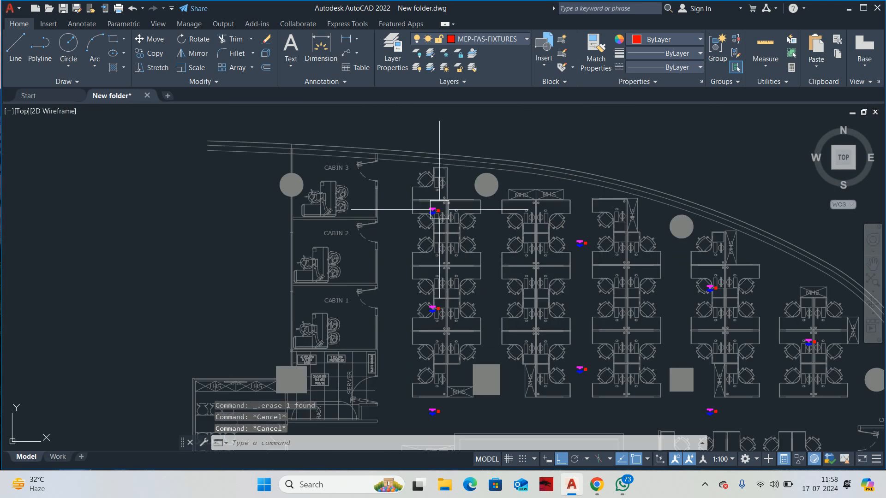
{"action": "type", "text": "DLI"}
{"action": "key", "text": "space"}
{"action": "scroll", "coordinate": [432, 197], "scroll_direction": "up", "scroll_amount": 8}
{"action": "scroll", "coordinate": [453, 258], "scroll_direction": "up", "scroll_amount": 2}
{"action": "left_click", "coordinate": [456, 273]}
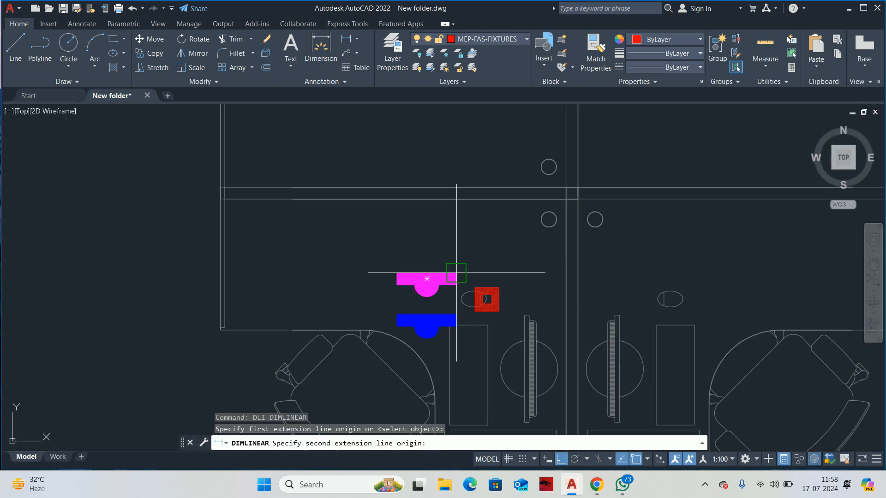
{"action": "scroll", "coordinate": [484, 190], "scroll_direction": "down", "scroll_amount": 2}
{"action": "middle_click_drag", "start_coordinate": [484, 192], "coordinate": [480, 347]}
{"action": "scroll", "coordinate": [470, 177], "scroll_direction": "down", "scroll_amount": 2}
{"action": "middle_click_drag", "start_coordinate": [469, 172], "coordinate": [475, 263]}
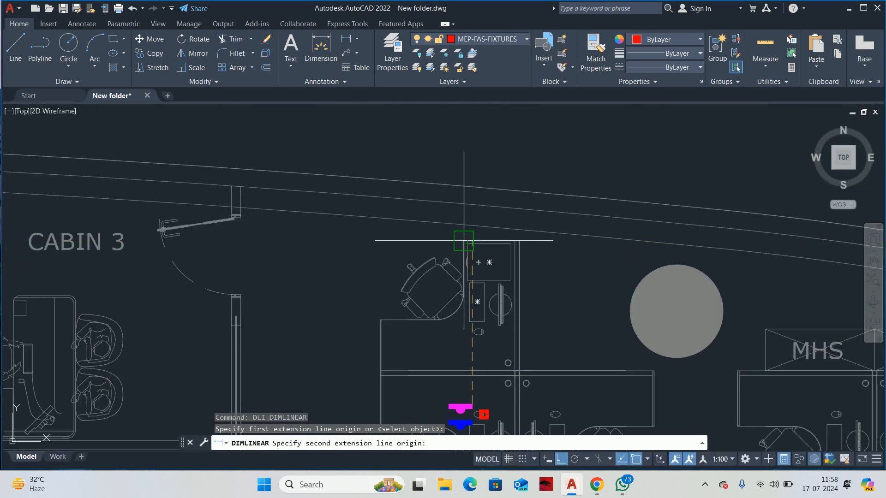
{"action": "left_click", "coordinate": [466, 224]}
{"action": "scroll", "coordinate": [346, 304], "scroll_direction": "down", "scroll_amount": 3}
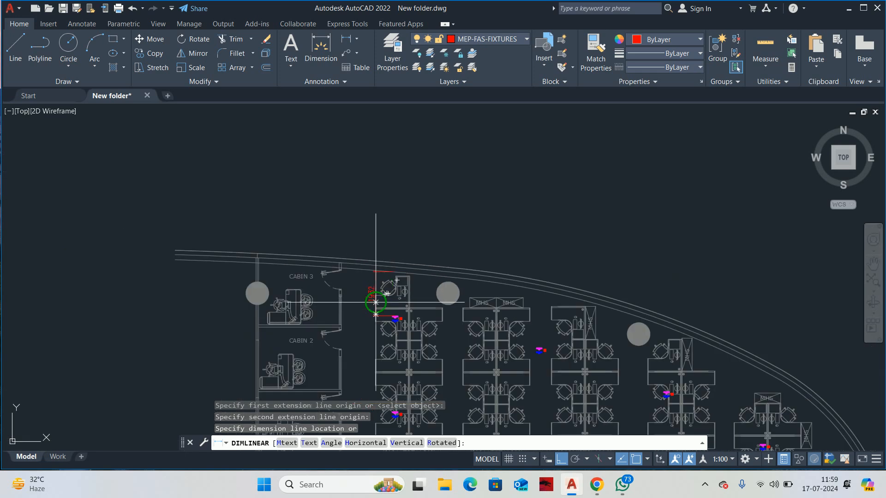
{"action": "middle_click_drag", "start_coordinate": [375, 301], "coordinate": [430, 192]}
{"action": "key", "text": "Escape"}
{"action": "key", "text": "Escape"}
{"action": "key", "text": "Escape"}
{"action": "type", "text": "M"}
{"action": "key", "text": "space"}
{"action": "scroll", "coordinate": [427, 354], "scroll_direction": "up", "scroll_amount": 2}
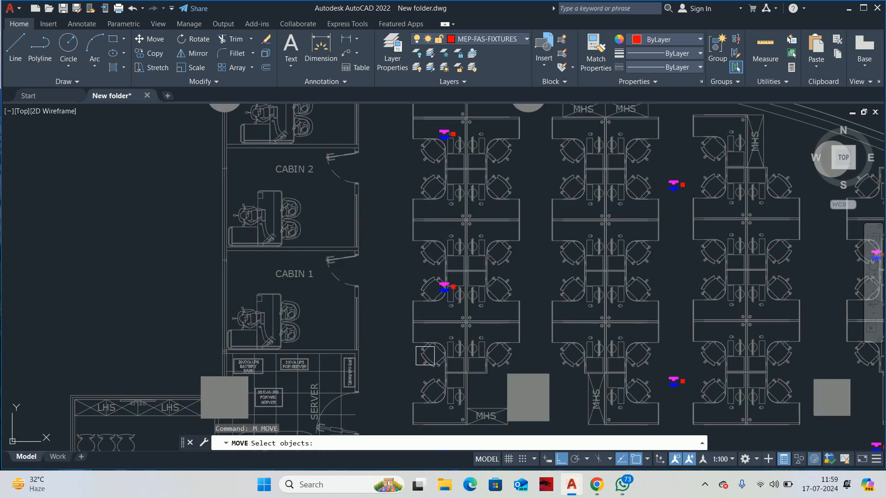
{"action": "middle_click_drag", "start_coordinate": [428, 356], "coordinate": [425, 250]}
{"action": "scroll", "coordinate": [433, 286], "scroll_direction": "down", "scroll_amount": 2}
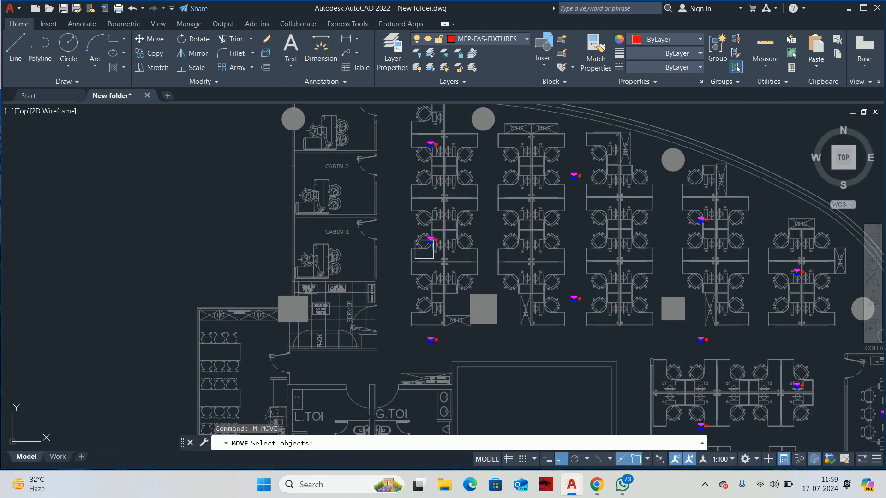
{"action": "left_click", "coordinate": [425, 244]}
{"action": "key", "text": "Escape"}
{"action": "key", "text": "Escape"}
{"action": "key", "text": "Escape"}
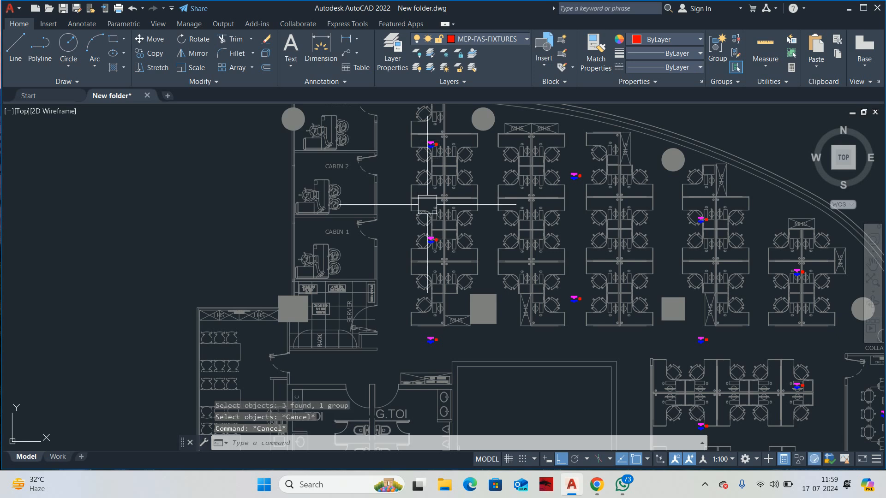
Step: Add a vertical linear dimension between the lowest and middle fixture groups of the first workstation row, placed on the cabin side
{"action": "middle_click_drag", "start_coordinate": [427, 205], "coordinate": [417, 240]}
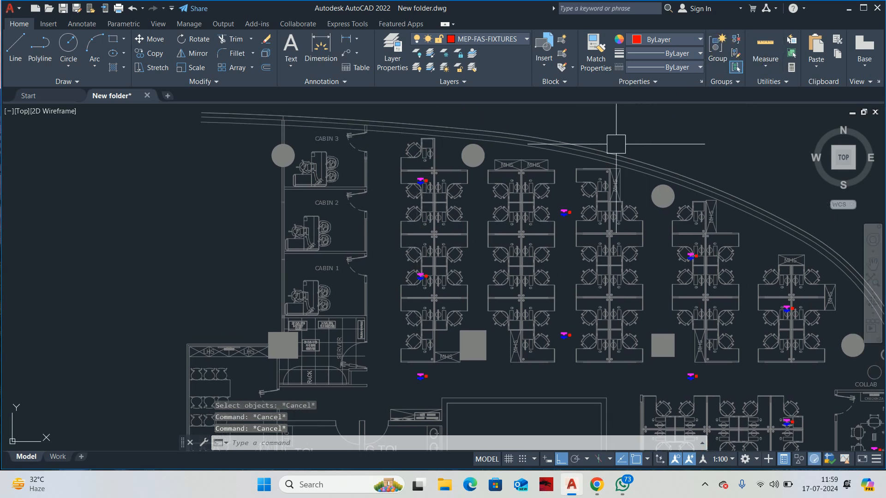
{"action": "type", "text": "DLI"}
{"action": "key", "text": "Return"}
{"action": "scroll", "coordinate": [415, 376], "scroll_direction": "up", "scroll_amount": 4}
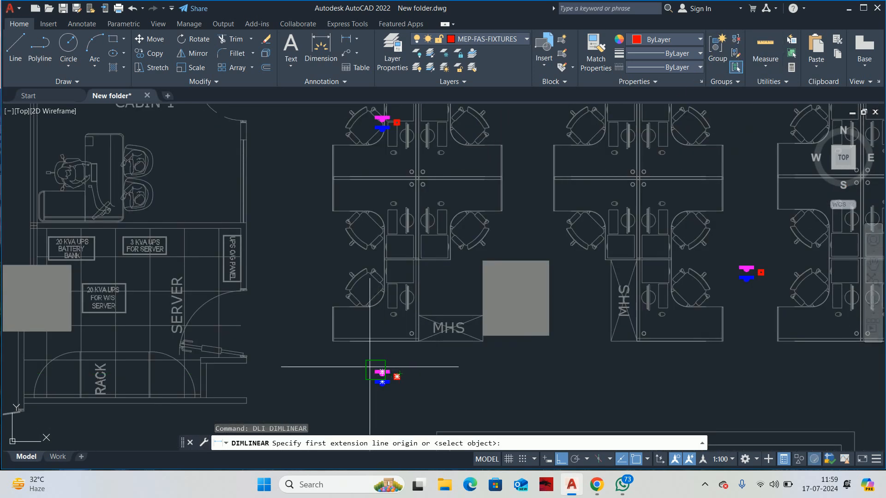
{"action": "left_click", "coordinate": [370, 367]}
{"action": "scroll", "coordinate": [362, 109], "scroll_direction": "up", "scroll_amount": 4}
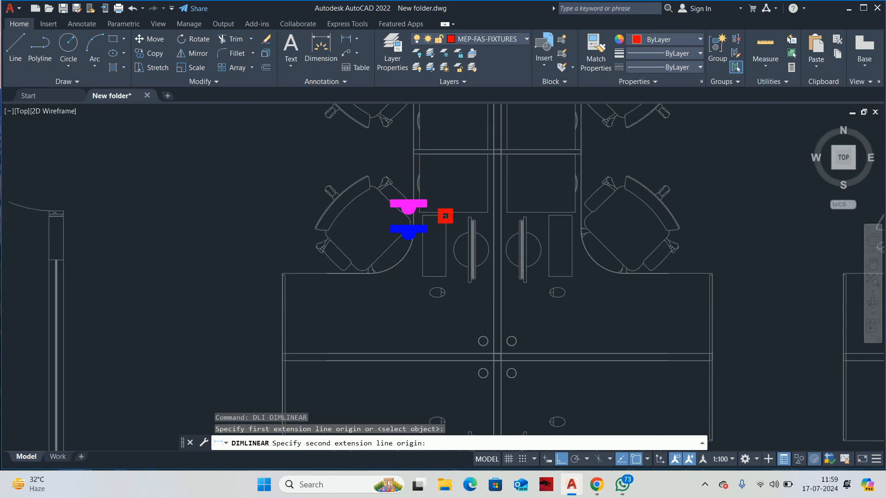
{"action": "scroll", "coordinate": [391, 183], "scroll_direction": "up", "scroll_amount": 4}
{"action": "left_click", "coordinate": [388, 224]}
{"action": "scroll", "coordinate": [308, 239], "scroll_direction": "down", "scroll_amount": 6}
{"action": "mouse_move", "coordinate": [252, 277]}
{"action": "middle_mouse_down"}
{"action": "mouse_move", "coordinate": [397, 157]}
{"action": "mouse_move", "coordinate": [368, 188]}
{"action": "mouse_move", "coordinate": [388, 352]}
{"action": "mouse_move", "coordinate": [412, 248]}
{"action": "middle_mouse_up"}
{"action": "left_click", "coordinate": [364, 206]}
{"action": "key", "text": "Escape"}
Step: Continue the dimension chain upward to the top fixture group and on to the curved wall
{"action": "scroll", "coordinate": [370, 212], "scroll_direction": "down", "scroll_amount": 4}
{"action": "type", "text": "DCO"}
{"action": "key", "text": "space"}
{"action": "scroll", "coordinate": [365, 185], "scroll_direction": "down", "scroll_amount": 2}
{"action": "scroll", "coordinate": [402, 311], "scroll_direction": "up", "scroll_amount": 8}
{"action": "left_click", "coordinate": [424, 279]}
{"action": "scroll", "coordinate": [424, 279], "scroll_direction": "down", "scroll_amount": 4}
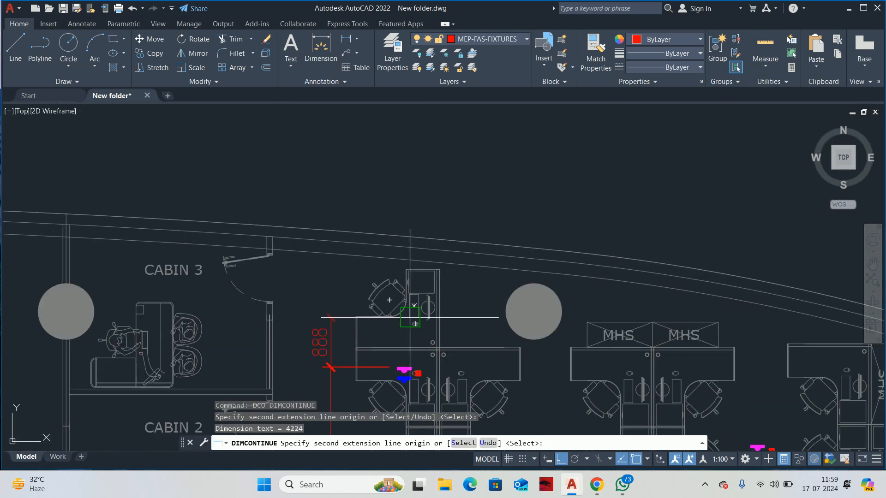
{"action": "scroll", "coordinate": [420, 258], "scroll_direction": "up", "scroll_amount": 8}
{"action": "left_click", "coordinate": [448, 288]}
{"action": "key", "text": "Escape"}
{"action": "key", "text": "Escape"}
{"action": "scroll", "coordinate": [430, 267], "scroll_direction": "down", "scroll_amount": 10}
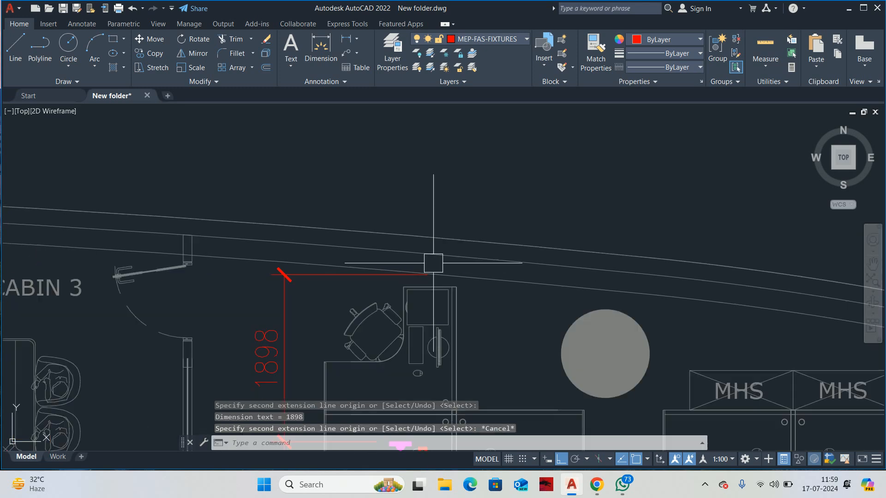
Step: Add a vertical linear dimension from the lowest fixture group of the first workstation row to the SDB panel, aligned with the existing chain
{"action": "scroll", "coordinate": [406, 307], "scroll_direction": "up", "scroll_amount": 5}
{"action": "type", "text": "dli"}
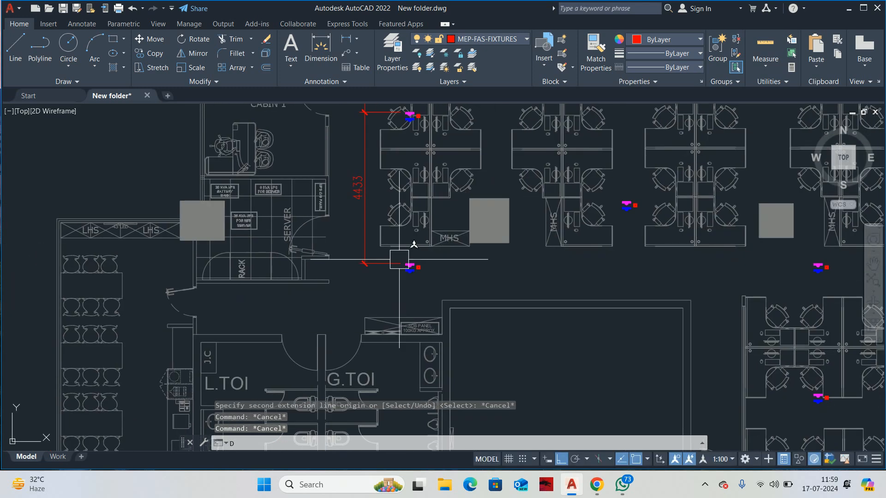
{"action": "key", "text": "Return"}
{"action": "scroll", "coordinate": [404, 277], "scroll_direction": "up", "scroll_amount": 4}
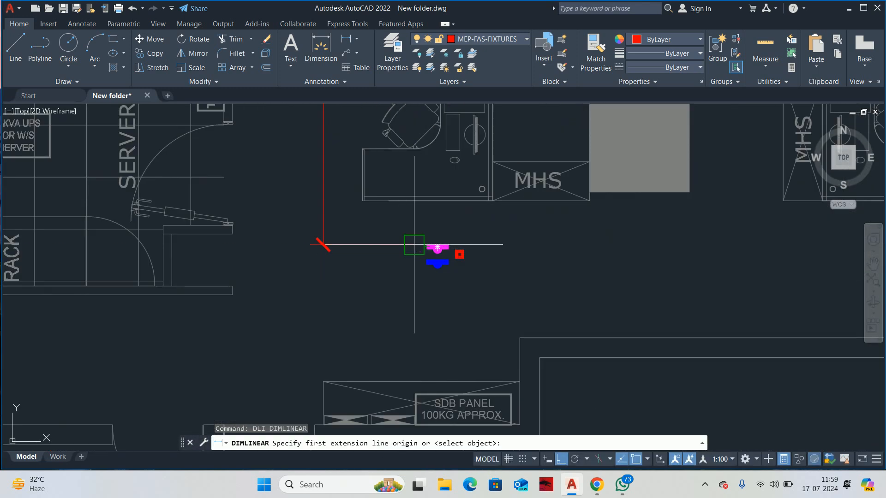
{"action": "left_click", "coordinate": [414, 245]}
{"action": "middle_click_drag", "start_coordinate": [409, 328], "coordinate": [437, 219]}
{"action": "scroll", "coordinate": [442, 313], "scroll_direction": "up", "scroll_amount": 2}
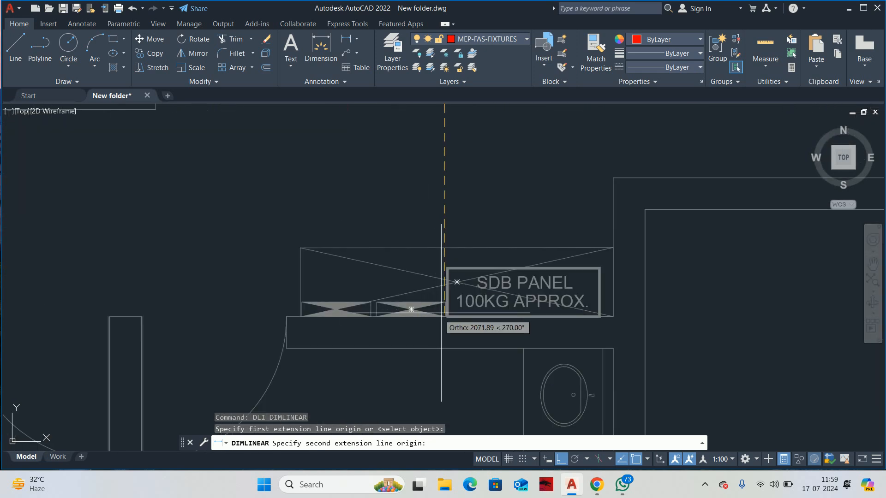
{"action": "left_click", "coordinate": [444, 268]}
{"action": "scroll", "coordinate": [395, 237], "scroll_direction": "down", "scroll_amount": 2}
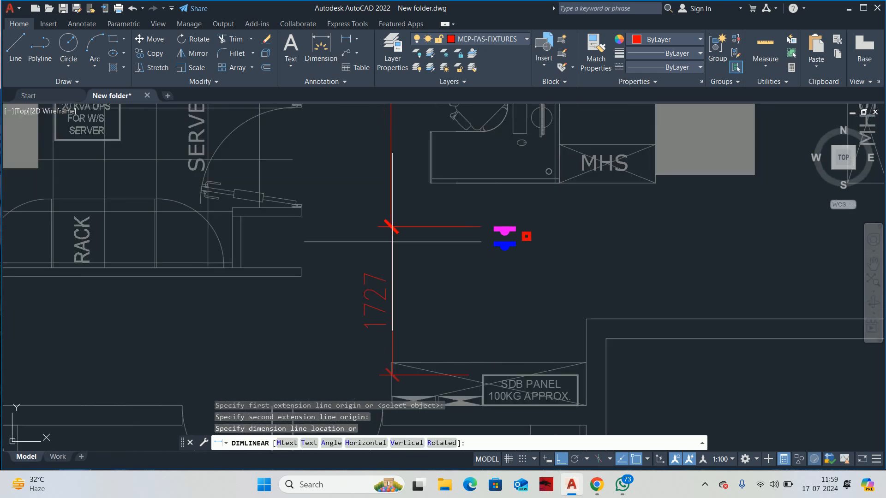
{"action": "left_click", "coordinate": [391, 227]}
{"action": "key", "text": "Escape"}
Step: Stretch the lower extension origin of the bottom dimension to the base of the SDB panel at the toilet wall
{"action": "scroll", "coordinate": [404, 346], "scroll_direction": "up", "scroll_amount": 2}
{"action": "middle_click_drag", "start_coordinate": [388, 326], "coordinate": [394, 263]}
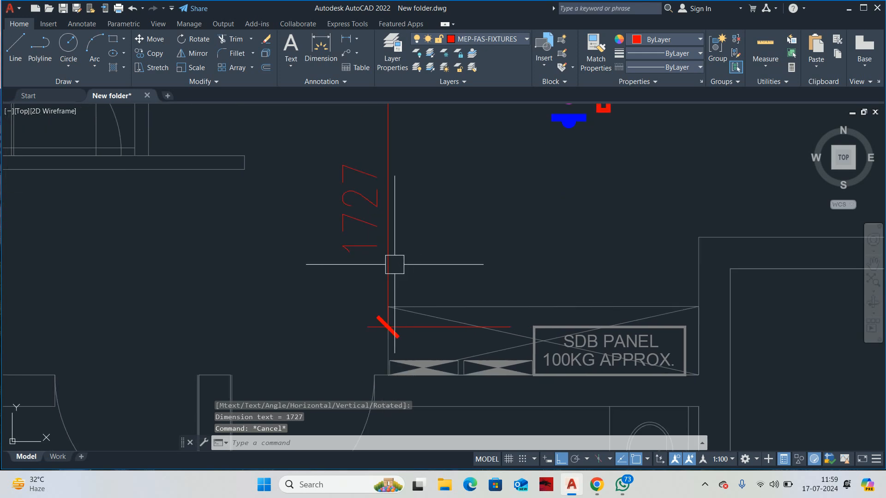
{"action": "left_click", "coordinate": [393, 263]}
{"action": "left_click", "coordinate": [531, 327]}
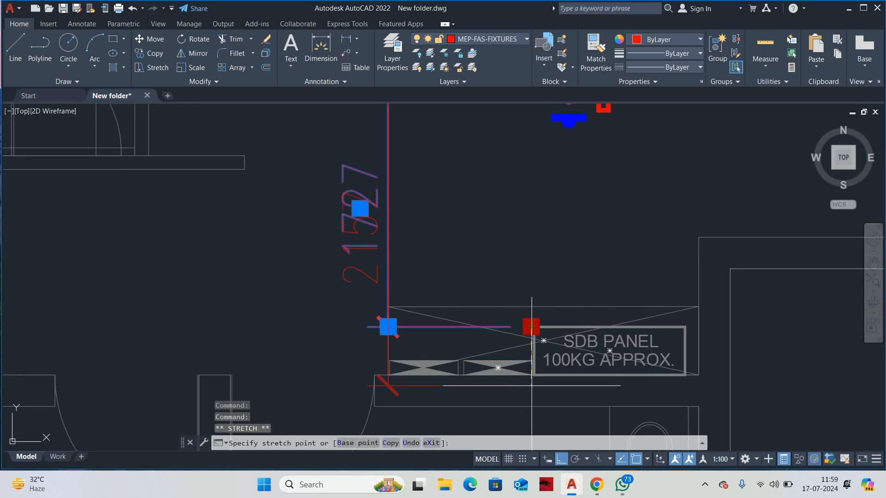
{"action": "left_click", "coordinate": [533, 374]}
{"action": "key", "text": "Escape"}
{"action": "scroll", "coordinate": [470, 280], "scroll_direction": "down", "scroll_amount": 4}
{"action": "scroll", "coordinate": [421, 208], "scroll_direction": "up", "scroll_amount": 2}
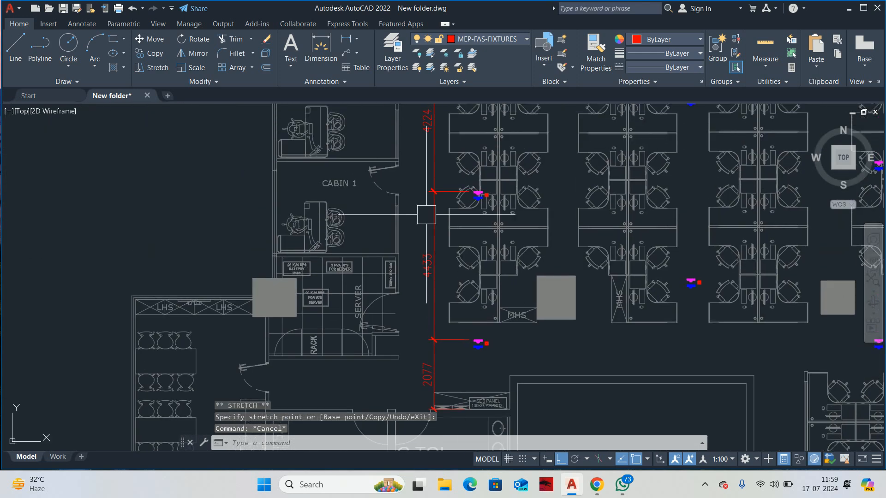
{"action": "middle_click_drag", "start_coordinate": [421, 207], "coordinate": [421, 337]}
{"action": "middle_click_drag", "start_coordinate": [430, 255], "coordinate": [431, 196]}
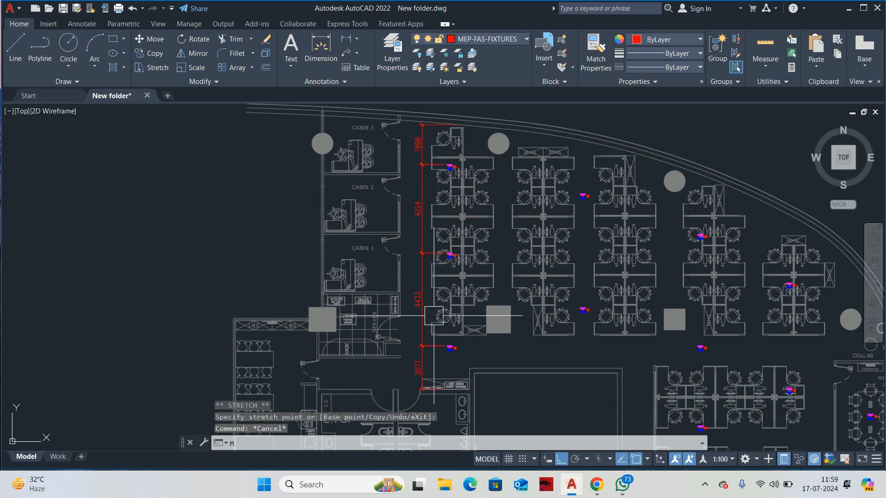
Step: Move the middle fixture group of the first workstation row straight down by 250 units
{"action": "type", "text": "m"}
{"action": "key", "text": "Return"}
{"action": "scroll", "coordinate": [457, 258], "scroll_direction": "up", "scroll_amount": 10}
{"action": "left_click", "coordinate": [489, 144]}
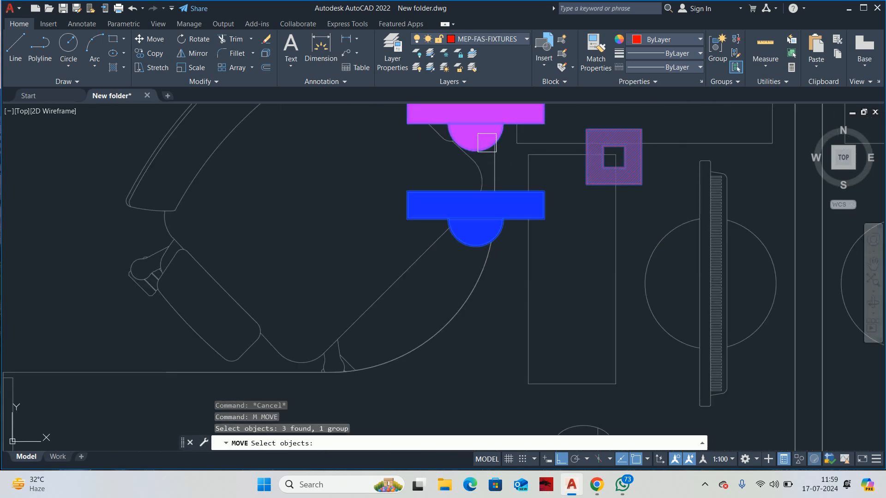
{"action": "scroll", "coordinate": [479, 175], "scroll_direction": "down", "scroll_amount": 9}
{"action": "middle_click_drag", "start_coordinate": [469, 196], "coordinate": [550, 336]}
{"action": "middle_click_drag", "start_coordinate": [565, 205], "coordinate": [596, 161]}
{"action": "key", "text": "Return"}
{"action": "left_click", "coordinate": [496, 275]}
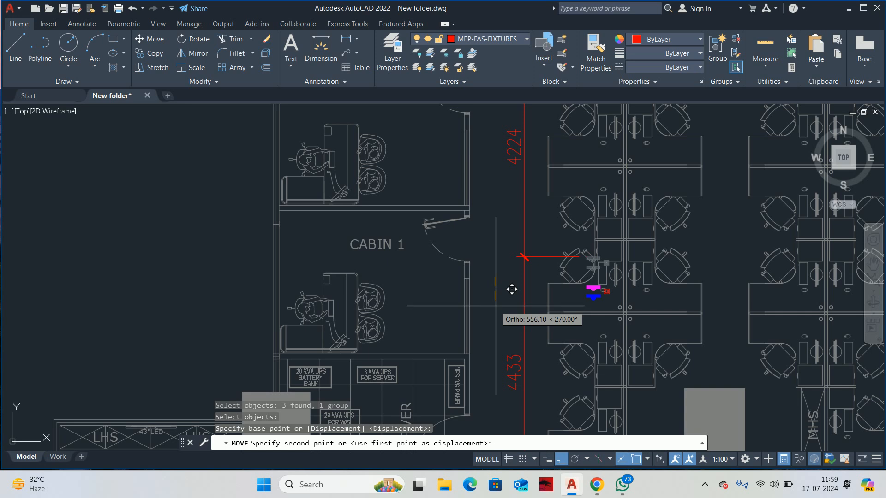
{"action": "type", "text": "250"}
{"action": "key", "text": "Return"}
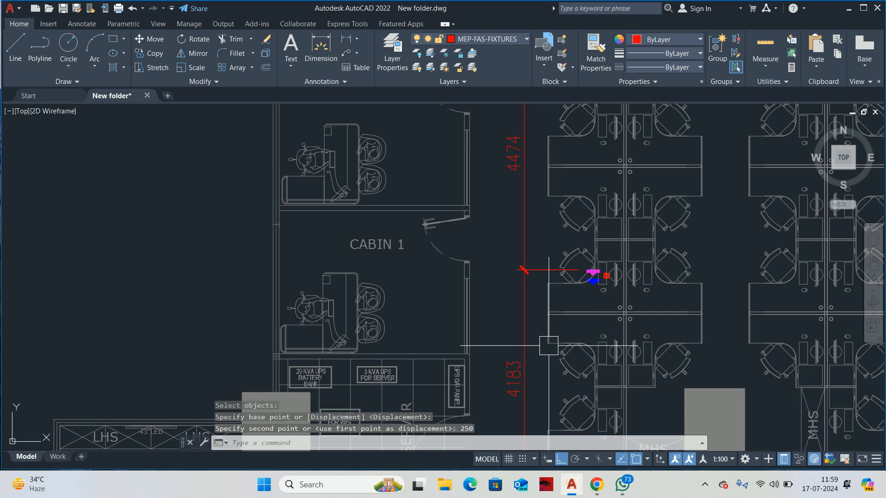
{"action": "scroll", "coordinate": [545, 332], "scroll_direction": "down", "scroll_amount": 5}
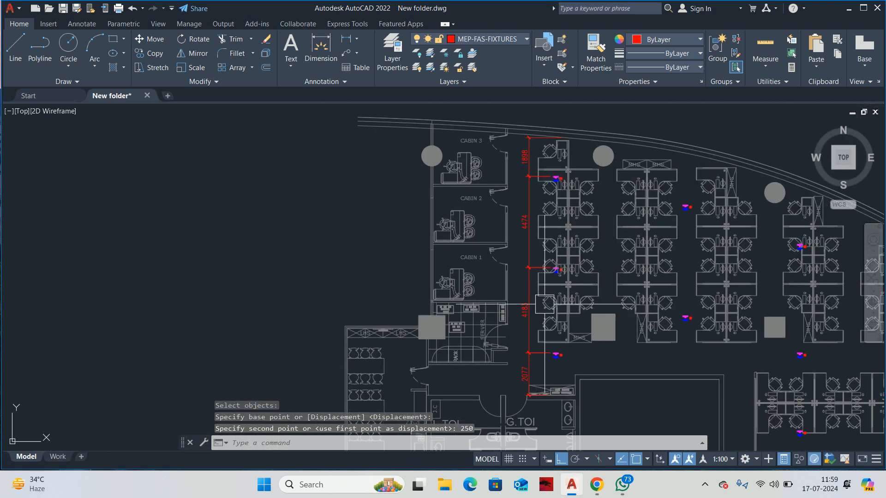
Step: Move the top fixture group of the first workstation row straight down by 100 units
{"action": "scroll", "coordinate": [556, 178], "scroll_direction": "up", "scroll_amount": 7}
{"action": "key", "text": "Return"}
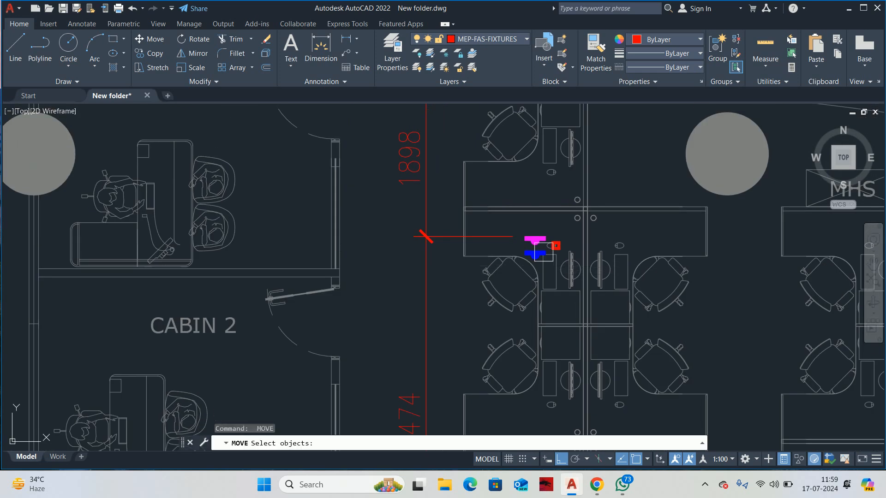
{"action": "left_click", "coordinate": [544, 252]}
{"action": "key", "text": "Return"}
{"action": "left_click", "coordinate": [422, 249]}
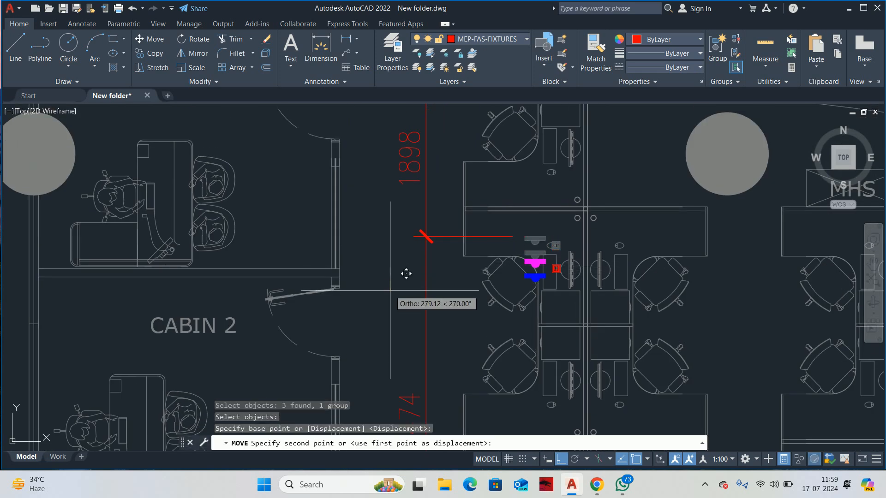
{"action": "type", "text": "100"}
{"action": "key", "text": "Return"}
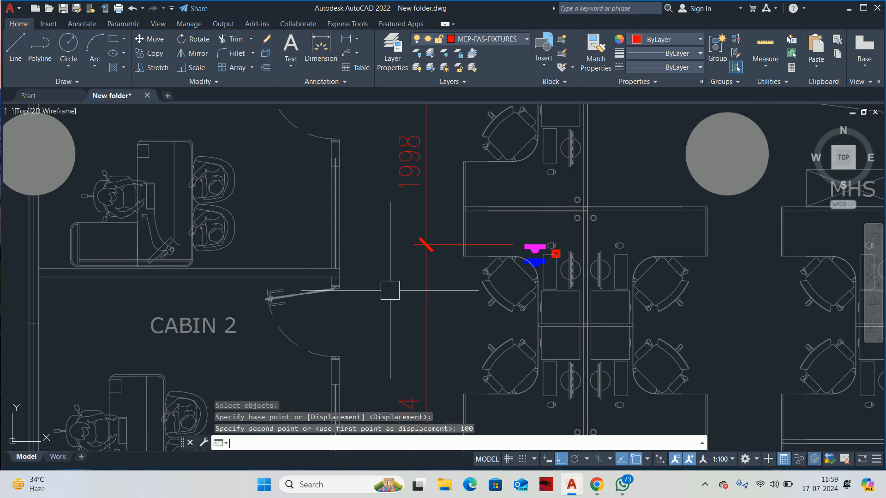
{"action": "scroll", "coordinate": [390, 291], "scroll_direction": "down", "scroll_amount": 5}
{"action": "middle_click_drag", "start_coordinate": [457, 301], "coordinate": [457, 212]}
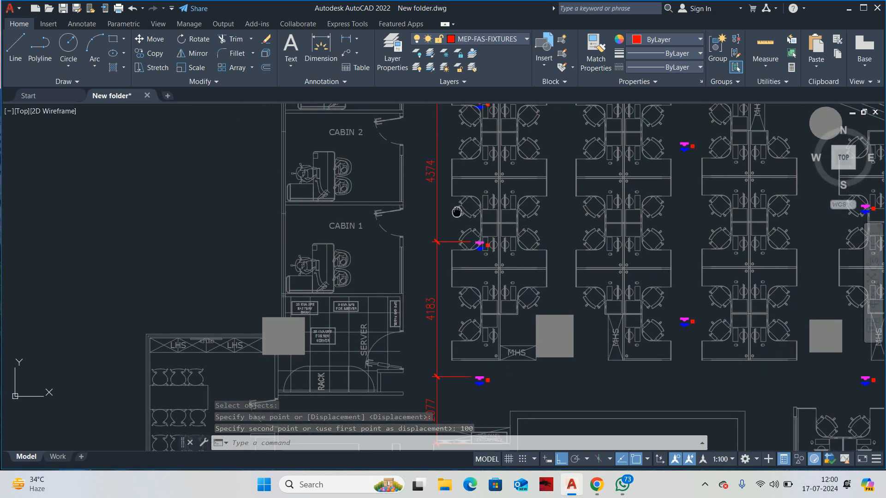
{"action": "mouse_move", "coordinate": [458, 153]}
{"action": "middle_mouse_down"}
{"action": "mouse_move", "coordinate": [467, 233]}
{"action": "mouse_move", "coordinate": [467, 221]}
{"action": "middle_mouse_up"}
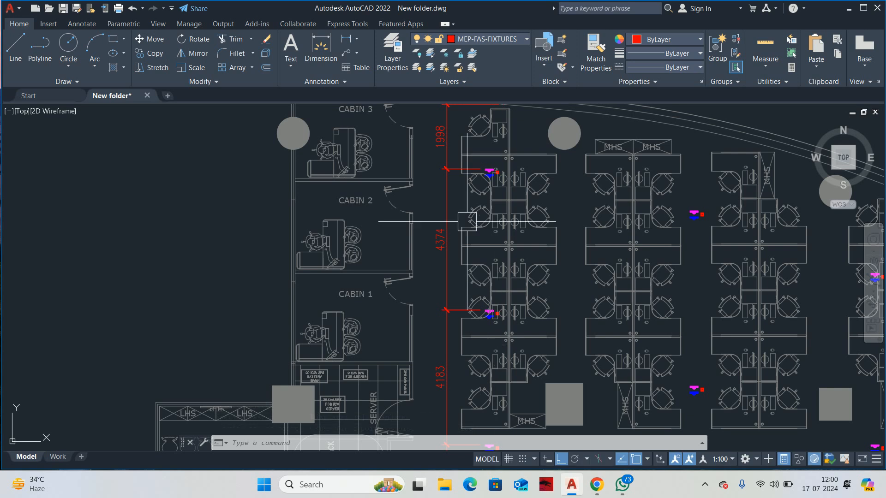
{"action": "middle_click_drag", "start_coordinate": [470, 256], "coordinate": [471, 205]}
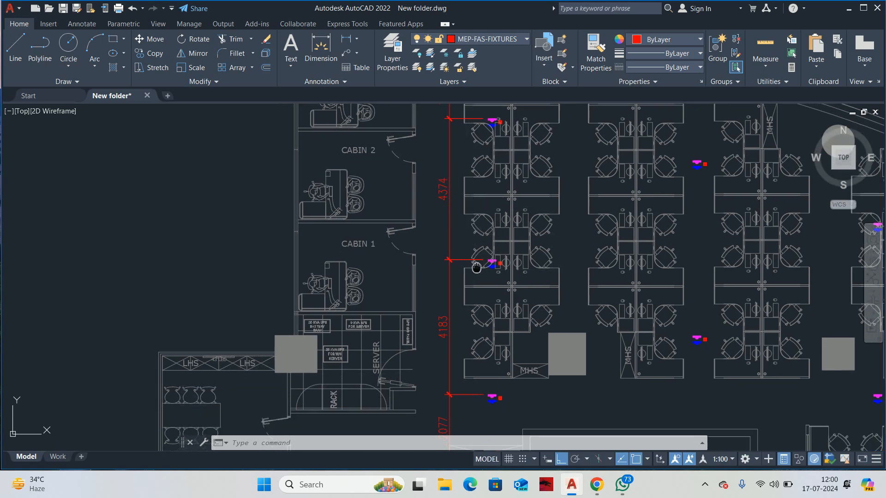
Step: Move the lowest fixture group of the first workstation row straight down by 200 units
{"action": "middle_click_drag", "start_coordinate": [474, 366], "coordinate": [476, 310]}
{"action": "key", "text": "space"}
{"action": "left_click", "coordinate": [490, 339]}
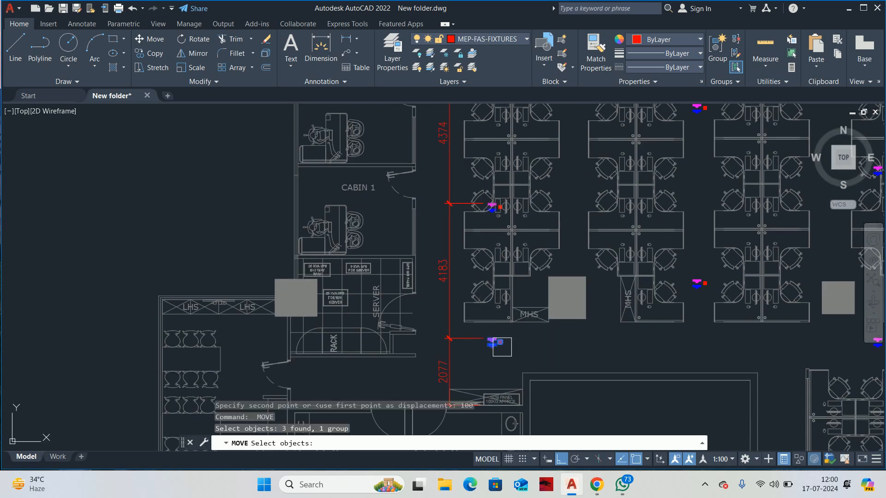
{"action": "key", "text": "space"}
{"action": "left_click", "coordinate": [517, 337]}
{"action": "type", "text": "20"}
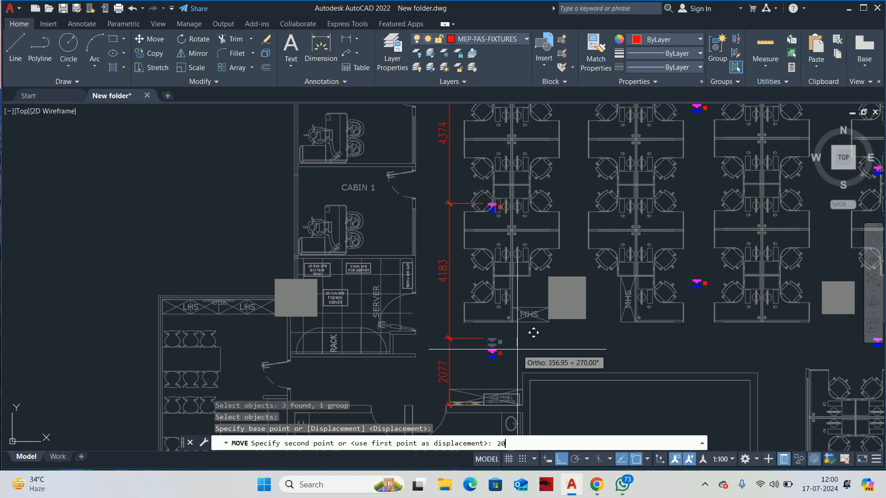
{"action": "type", "text": "0"}
{"action": "key", "text": "Return"}
Step: Stretch the upper extension origin of the bottom dimension to meet the moved lowest fixture group
{"action": "scroll", "coordinate": [488, 346], "scroll_direction": "up", "scroll_amount": 4}
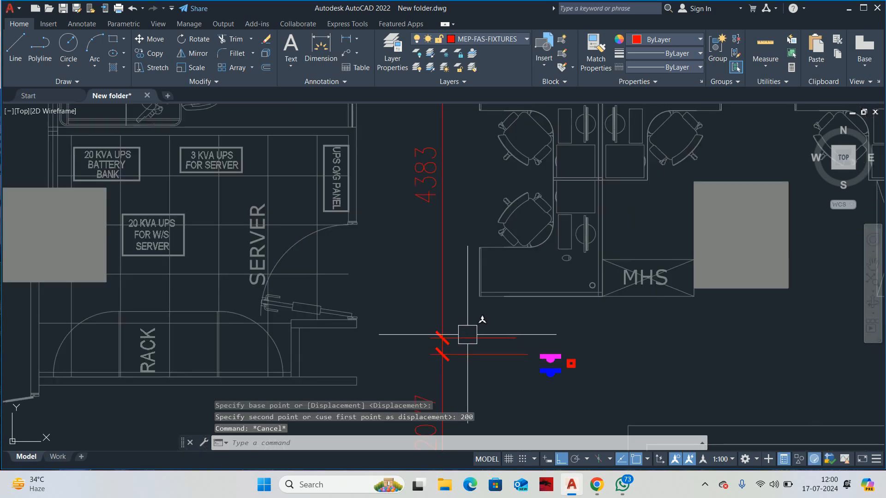
{"action": "left_click", "coordinate": [524, 340]}
{"action": "left_click", "coordinate": [526, 337]}
{"action": "left_click", "coordinate": [528, 354]}
{"action": "key", "text": "Escape"}
{"action": "key", "text": "Escape"}
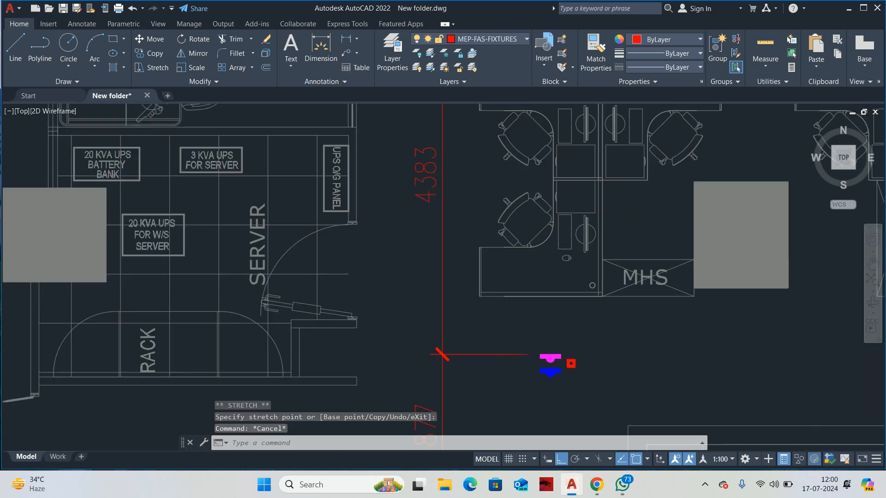
{"action": "scroll", "coordinate": [528, 354], "scroll_direction": "down", "scroll_amount": 4}
{"action": "mouse_move", "coordinate": [563, 423]}
{"action": "middle_mouse_down"}
{"action": "mouse_move", "coordinate": [527, 322]}
{"action": "mouse_move", "coordinate": [445, 323]}
{"action": "middle_mouse_up"}
{"action": "scroll", "coordinate": [550, 326], "scroll_direction": "down", "scroll_amount": 2}
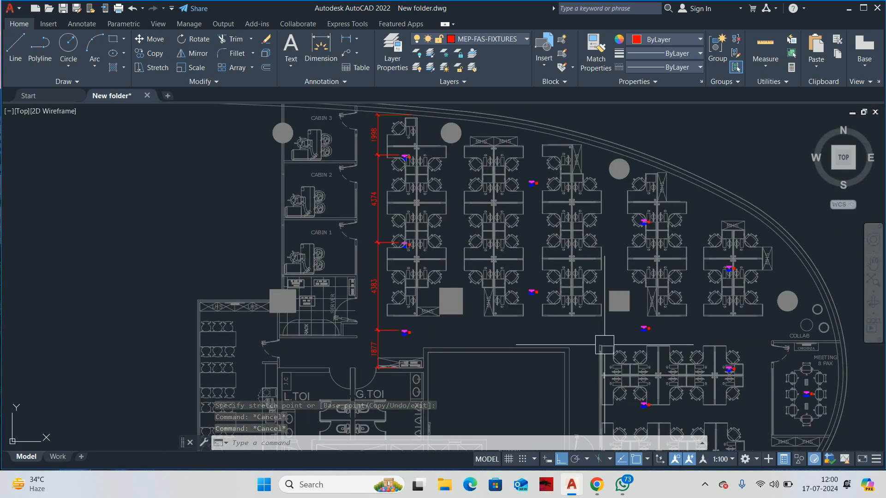
Step: Move the corridor fixture group below the fourth workstation row straight down by 200 units
{"action": "middle_click_drag", "start_coordinate": [646, 330], "coordinate": [572, 323]}
{"action": "type", "text": "m"}
{"action": "key", "text": "Return"}
{"action": "scroll", "coordinate": [574, 322], "scroll_direction": "up", "scroll_amount": 4}
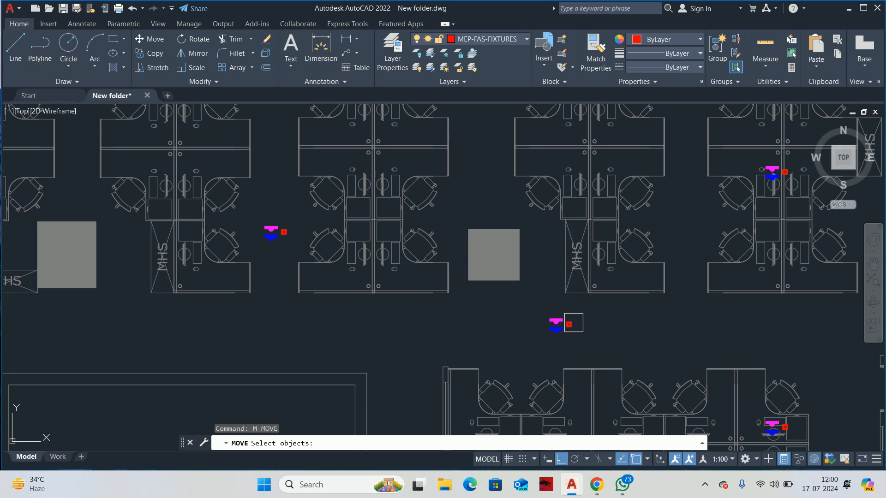
{"action": "left_click", "coordinate": [574, 323]}
{"action": "key", "text": "Return"}
{"action": "left_click", "coordinate": [621, 327]}
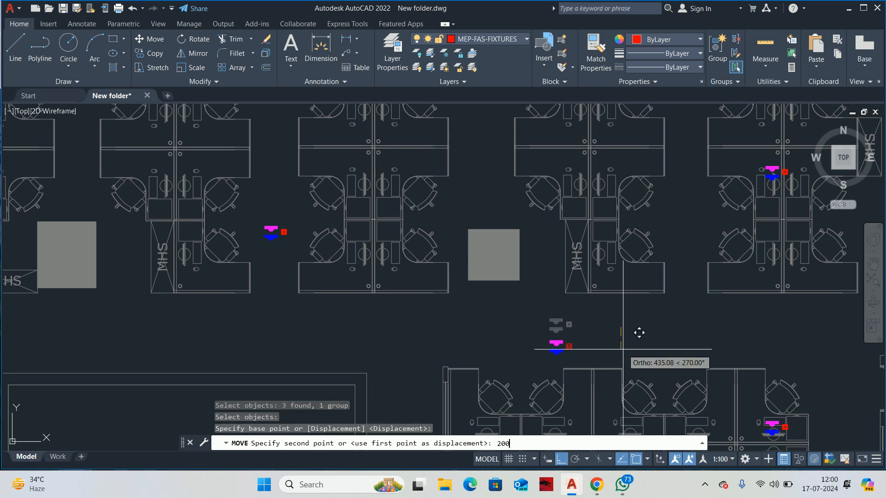
{"action": "type", "text": "200"}
{"action": "key", "text": "Return"}
{"action": "scroll", "coordinate": [621, 337], "scroll_direction": "down", "scroll_amount": 5}
{"action": "key", "text": "Escape"}
{"action": "key", "text": "Escape"}
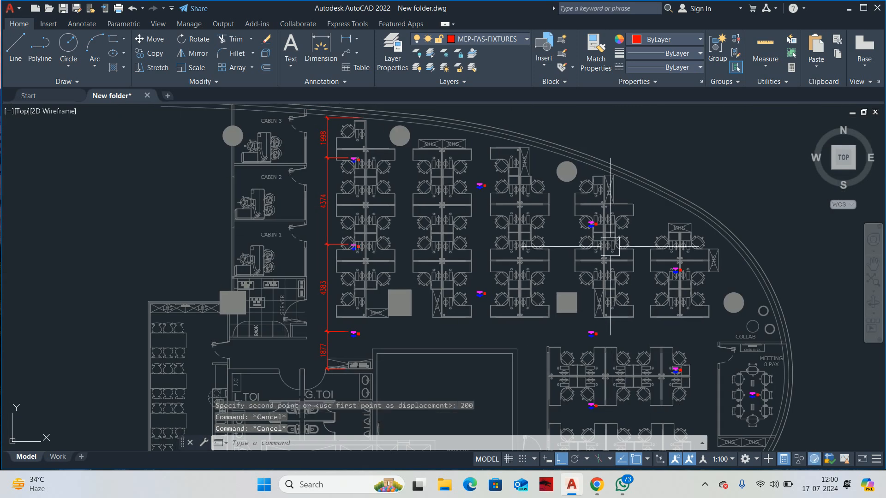
Step: Move the fixture group within the fourth workstation row straight down by 200 units
{"action": "middle_click_drag", "start_coordinate": [599, 218], "coordinate": [550, 239]}
{"action": "type", "text": "m"}
{"action": "key", "text": "Return"}
{"action": "scroll", "coordinate": [551, 244], "scroll_direction": "up", "scroll_amount": 5}
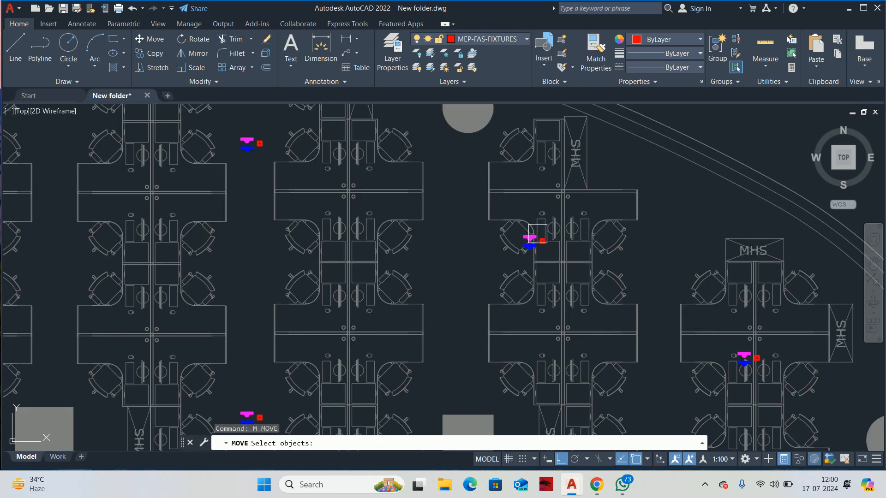
{"action": "left_click", "coordinate": [538, 240]}
{"action": "key", "text": "Return"}
{"action": "left_click", "coordinate": [663, 219]}
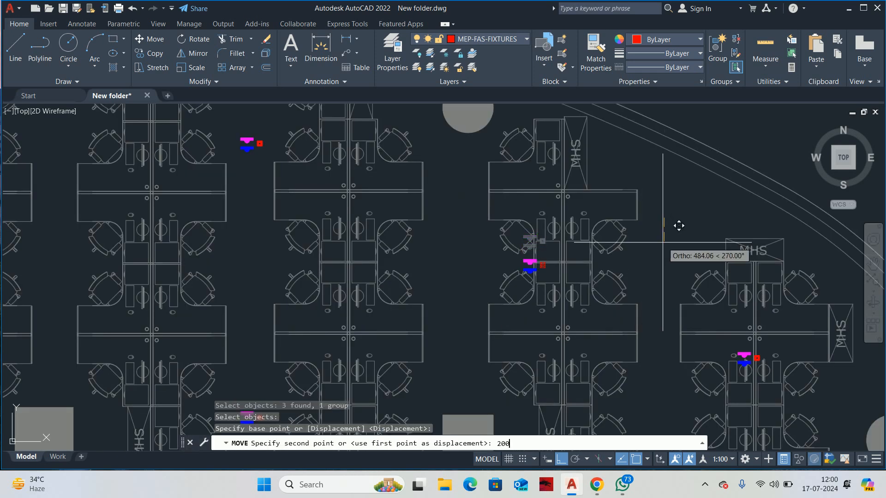
{"action": "key", "text": "Return"}
{"action": "scroll", "coordinate": [652, 290], "scroll_direction": "down", "scroll_amount": 5}
{"action": "key", "text": "Escape"}
{"action": "key", "text": "Escape"}
{"action": "key", "text": "Escape"}
{"action": "scroll", "coordinate": [427, 320], "scroll_direction": "up", "scroll_amount": 2}
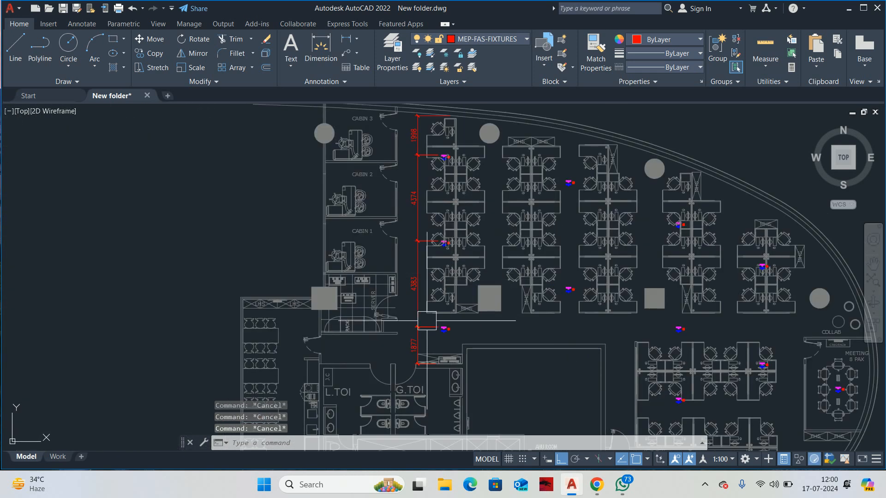
Step: Erase all vertical dimensions of the chain between the cabins and the first workstation row
{"action": "scroll", "coordinate": [427, 321], "scroll_direction": "up", "scroll_amount": 2}
{"action": "left_click", "coordinate": [407, 355]}
{"action": "left_click", "coordinate": [406, 185]}
{"action": "middle_click_drag", "start_coordinate": [407, 185], "coordinate": [403, 244]}
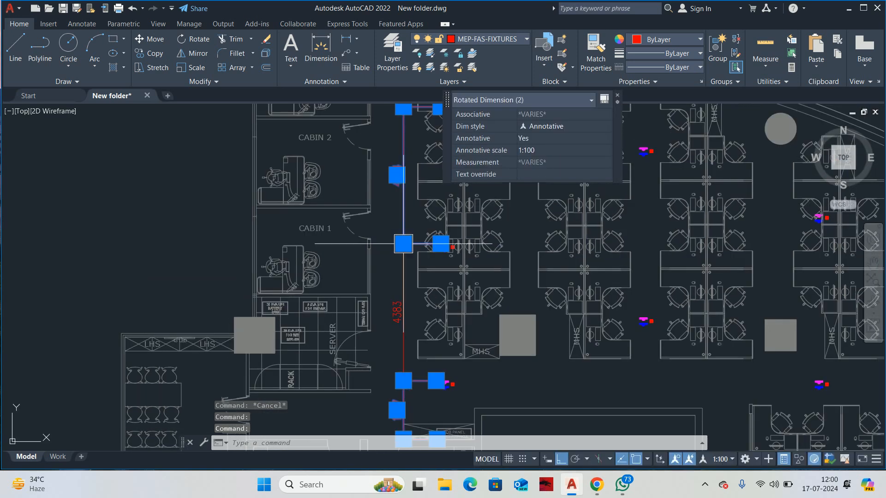
{"action": "key", "text": "Delete"}
{"action": "scroll", "coordinate": [411, 283], "scroll_direction": "down", "scroll_amount": 5}
{"action": "scroll", "coordinate": [401, 198], "scroll_direction": "up", "scroll_amount": 4}
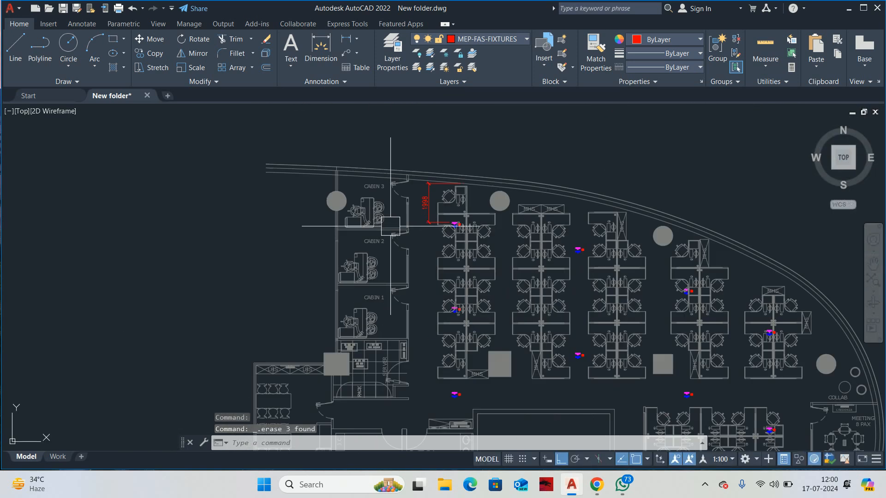
{"action": "left_click", "coordinate": [458, 192]}
{"action": "key", "text": "Delete"}
{"action": "scroll", "coordinate": [544, 235], "scroll_direction": "down", "scroll_amount": 4}
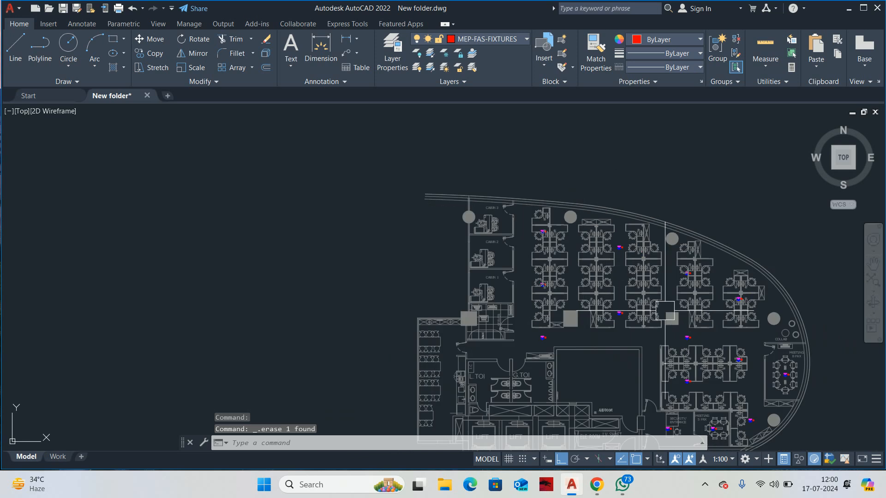
{"action": "middle_click_drag", "start_coordinate": [672, 372], "coordinate": [695, 303]}
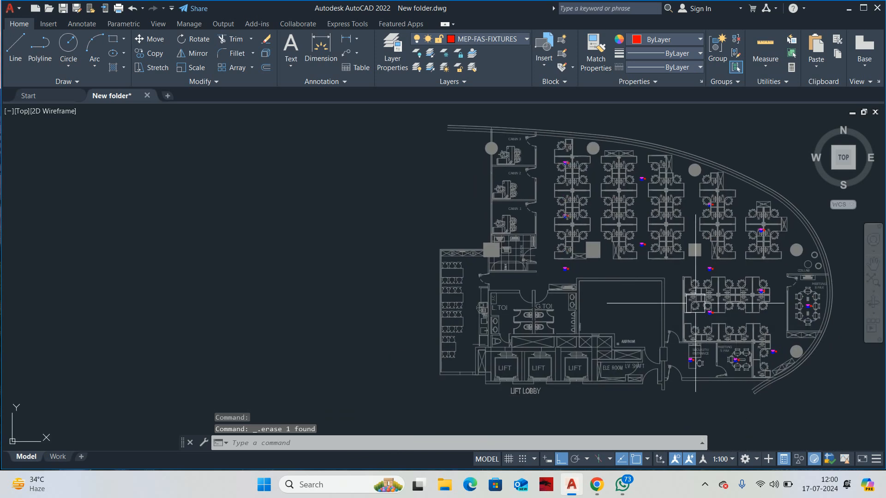
Step: Check the horizontal spacing from the fixture group below the first workstation row to the lower group between the second and third rows
{"action": "scroll", "coordinate": [550, 256], "scroll_direction": "up", "scroll_amount": 3}
{"action": "type", "text": "dli"}
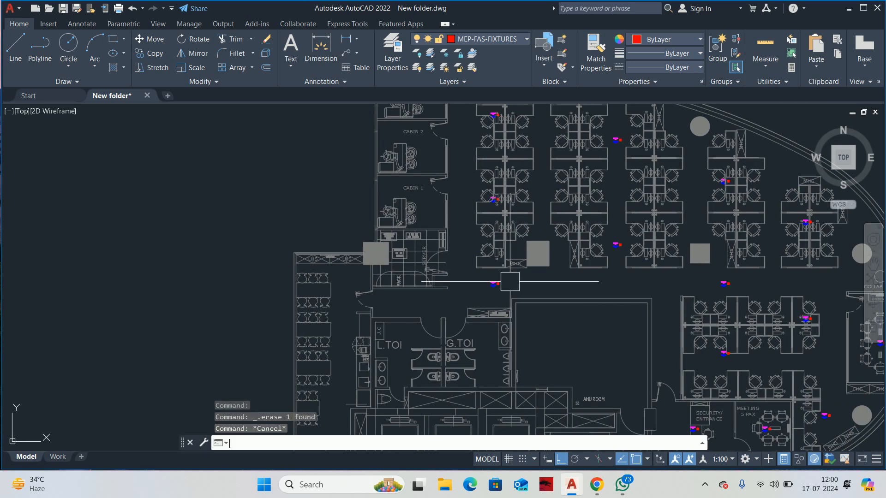
{"action": "key", "text": "Return"}
{"action": "scroll", "coordinate": [493, 275], "scroll_direction": "up", "scroll_amount": 3}
{"action": "left_click", "coordinate": [456, 240]}
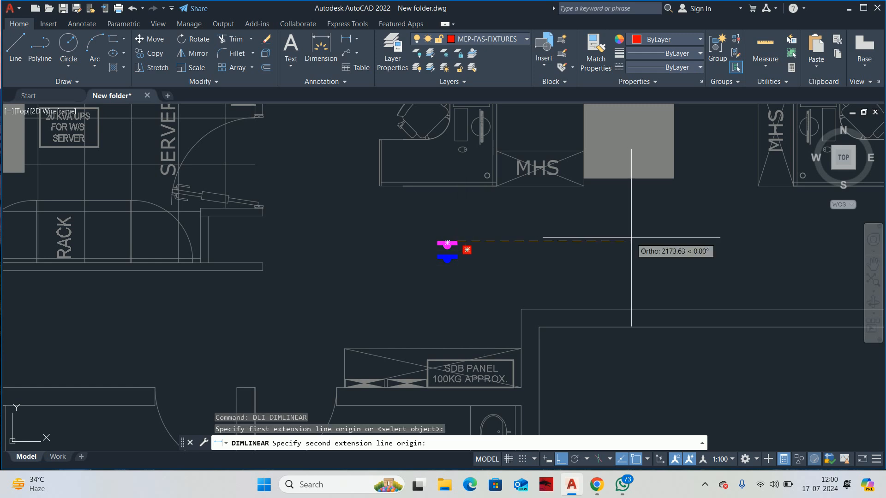
{"action": "scroll", "coordinate": [637, 244], "scroll_direction": "down", "scroll_amount": 3}
{"action": "left_click", "coordinate": [617, 211]}
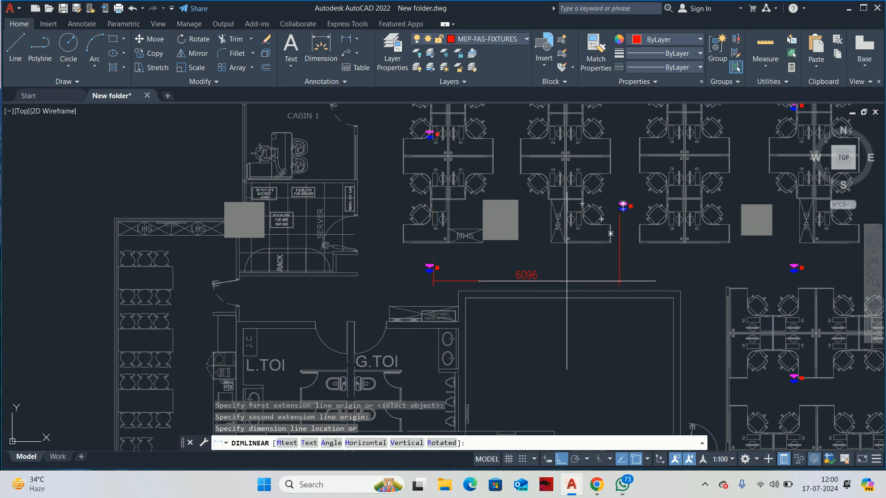
{"action": "key", "text": "Escape"}
{"action": "key", "text": "Escape"}
Step: Check the horizontal spacing from the lower group between the second and third rows to the group below the fourth row
{"action": "scroll", "coordinate": [627, 233], "scroll_direction": "up", "scroll_amount": 5}
{"action": "key", "text": "Return"}
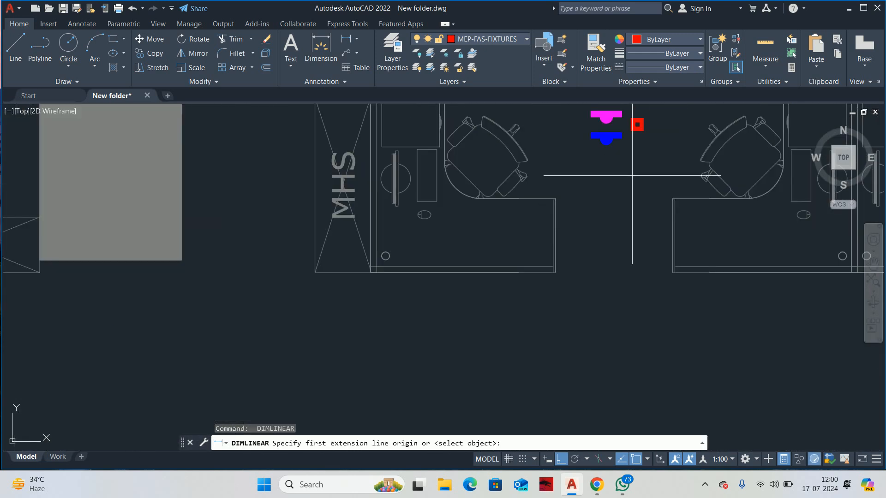
{"action": "left_click", "coordinate": [621, 138]}
{"action": "scroll", "coordinate": [438, 266], "scroll_direction": "down", "scroll_amount": 6}
{"action": "left_click", "coordinate": [633, 305]}
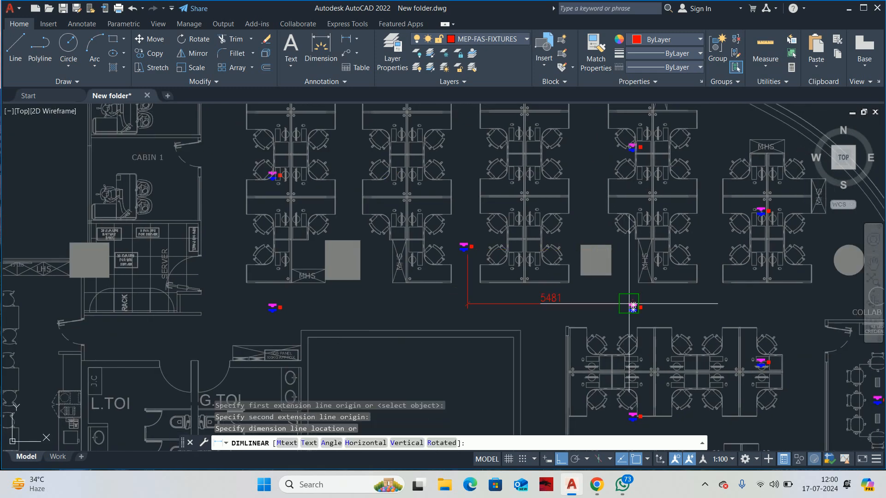
{"action": "scroll", "coordinate": [504, 302], "scroll_direction": "up", "scroll_amount": 4}
{"action": "scroll", "coordinate": [510, 301], "scroll_direction": "down", "scroll_amount": 5}
{"action": "key", "text": "Escape"}
Step: Examine the fixture group layout around the cabins and workstation rows
{"action": "scroll", "coordinate": [593, 317], "scroll_direction": "up", "scroll_amount": 1}
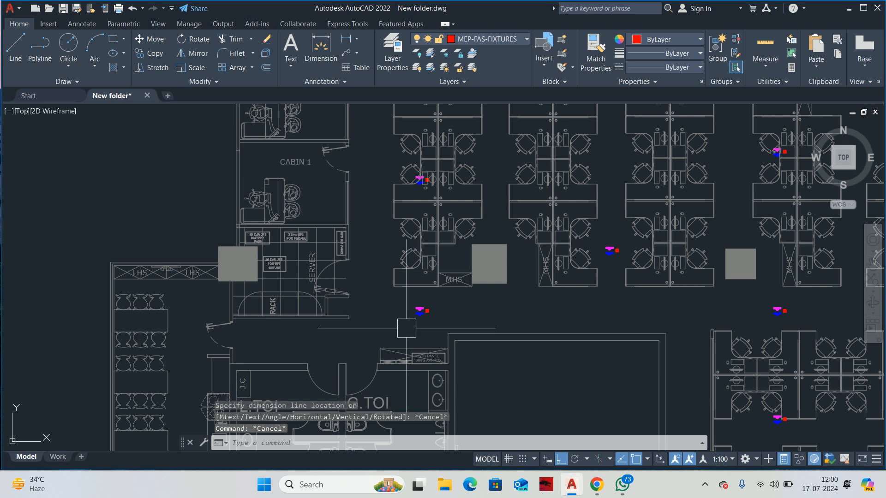
{"action": "scroll", "coordinate": [520, 332], "scroll_direction": "down", "scroll_amount": 5}
{"action": "key", "text": "Escape"}
{"action": "key", "text": "Escape"}
{"action": "scroll", "coordinate": [518, 336], "scroll_direction": "up", "scroll_amount": 2}
{"action": "scroll", "coordinate": [530, 331], "scroll_direction": "up", "scroll_amount": 2}
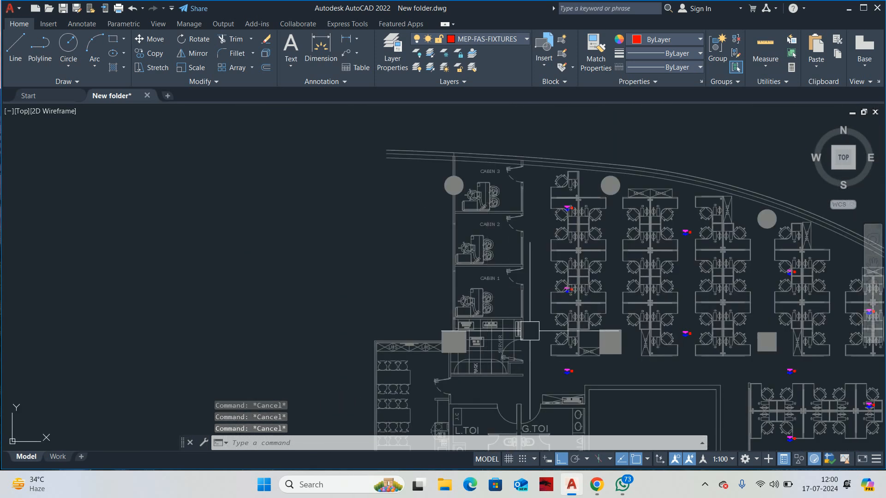
{"action": "middle_click_drag", "start_coordinate": [615, 352], "coordinate": [561, 339]}
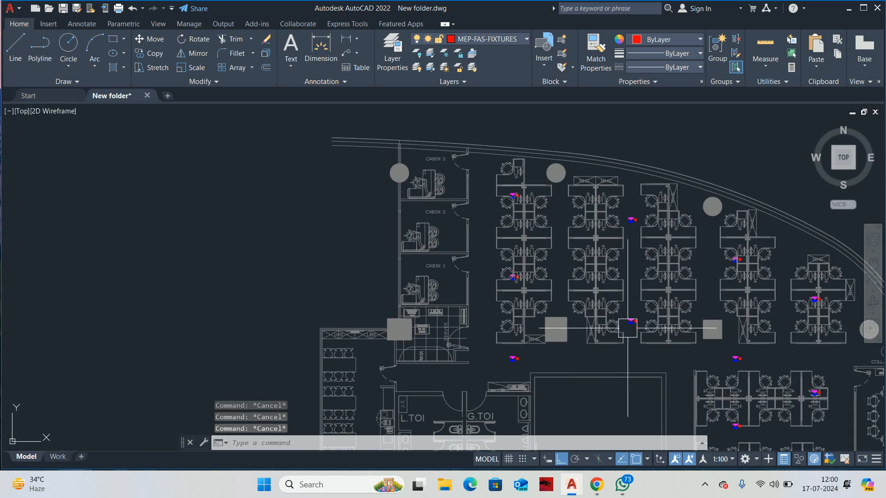
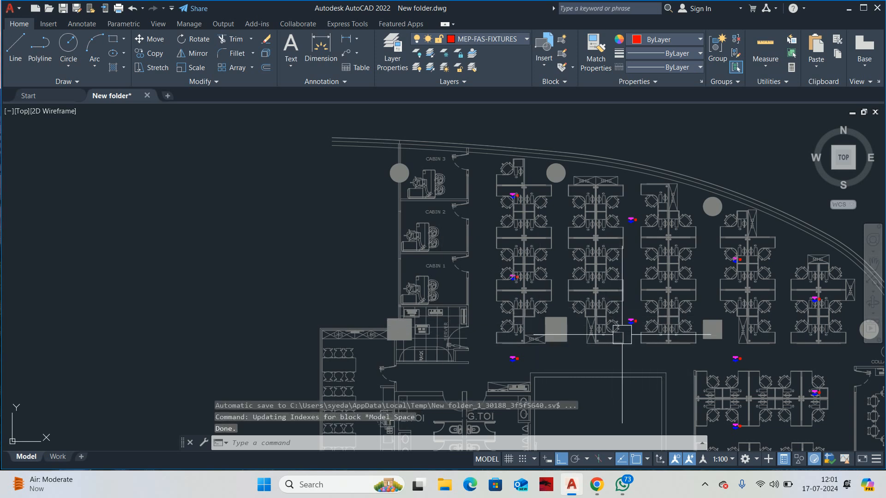
{"action": "middle_click_drag", "start_coordinate": [622, 334], "coordinate": [550, 326]}
{"action": "scroll", "coordinate": [549, 326], "scroll_direction": "down", "scroll_amount": 2}
{"action": "middle_click_drag", "start_coordinate": [450, 303], "coordinate": [473, 294]}
{"action": "key", "text": "Escape"}
{"action": "key", "text": "Escape"}
{"action": "scroll", "coordinate": [472, 295], "scroll_direction": "up", "scroll_amount": 2}
{"action": "type", "text": "co"}
{"action": "key", "text": "Return"}
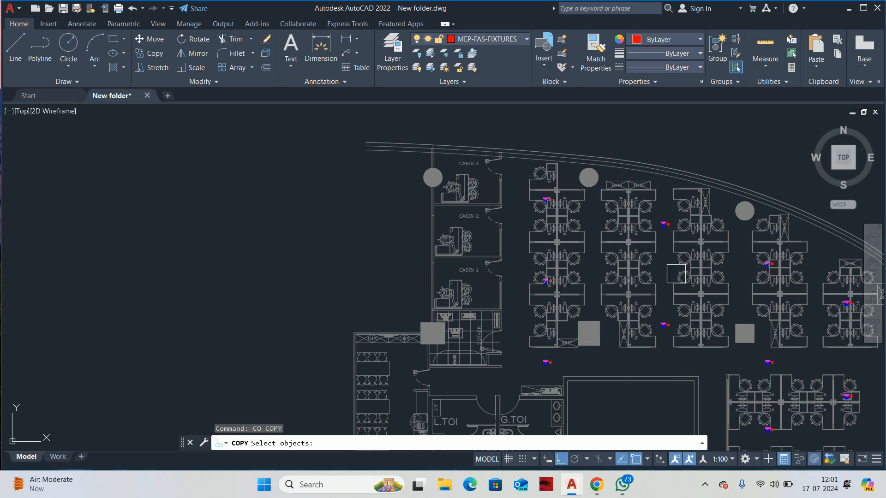
{"action": "middle_click_drag", "start_coordinate": [565, 334], "coordinate": [570, 281]}
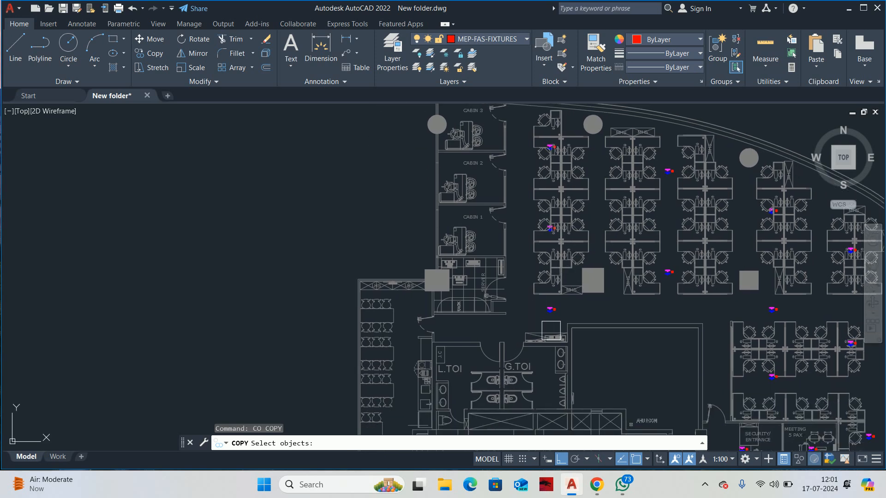
{"action": "scroll", "coordinate": [479, 196], "scroll_direction": "up", "scroll_amount": 5}
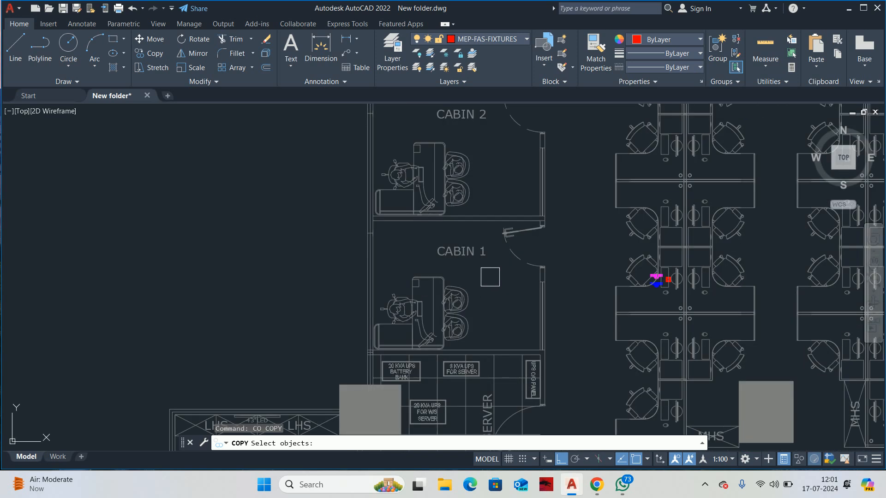
{"action": "middle_click_drag", "start_coordinate": [503, 285], "coordinate": [510, 292]}
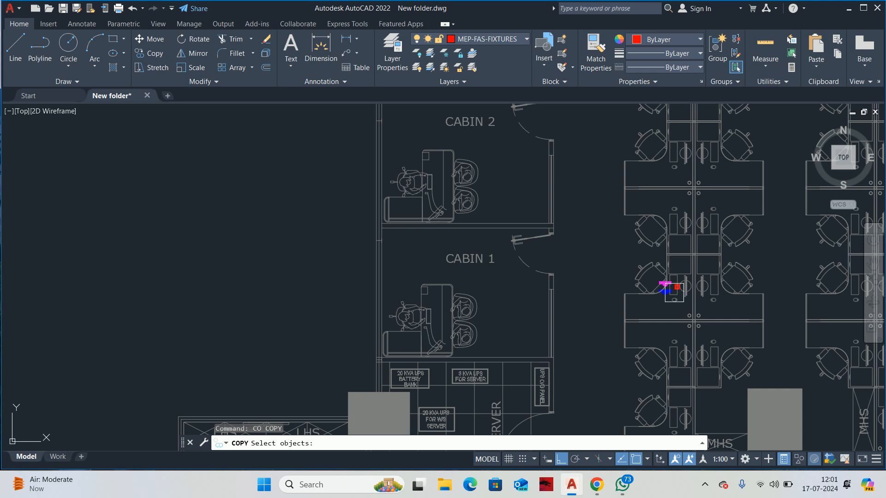
{"action": "left_click", "coordinate": [674, 289]}
{"action": "scroll", "coordinate": [672, 290], "scroll_direction": "up", "scroll_amount": 8}
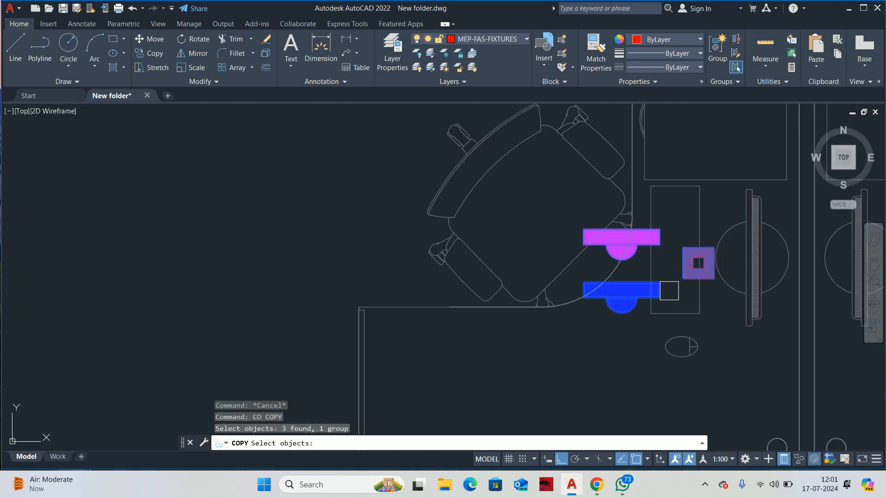
{"action": "key", "text": "Return"}
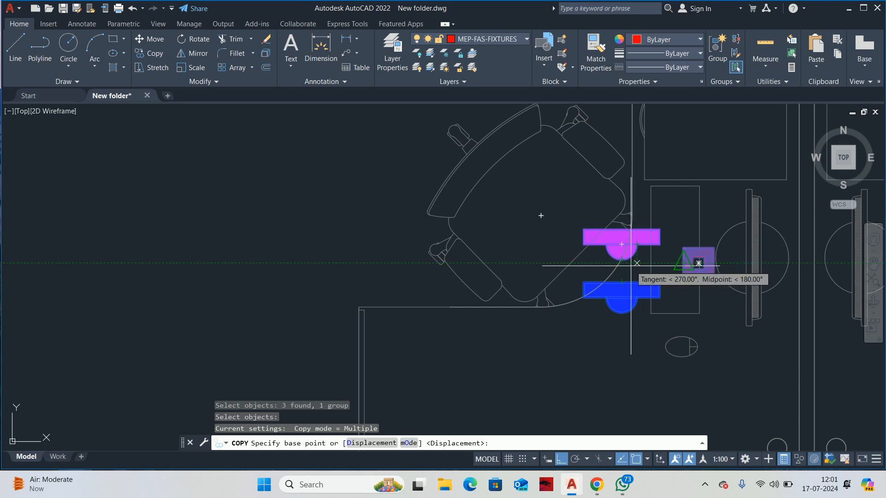
{"action": "scroll", "coordinate": [622, 263], "scroll_direction": "up", "scroll_amount": 2}
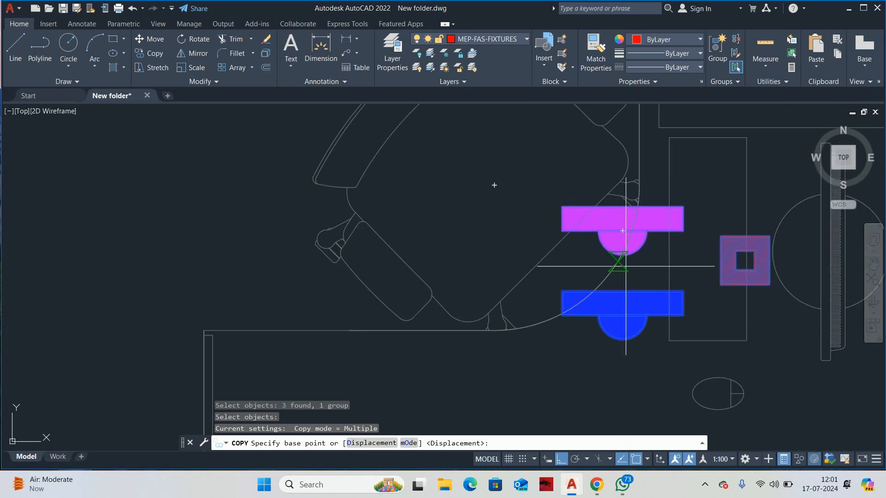
{"action": "left_click", "coordinate": [617, 262]}
{"action": "key", "text": "Escape"}
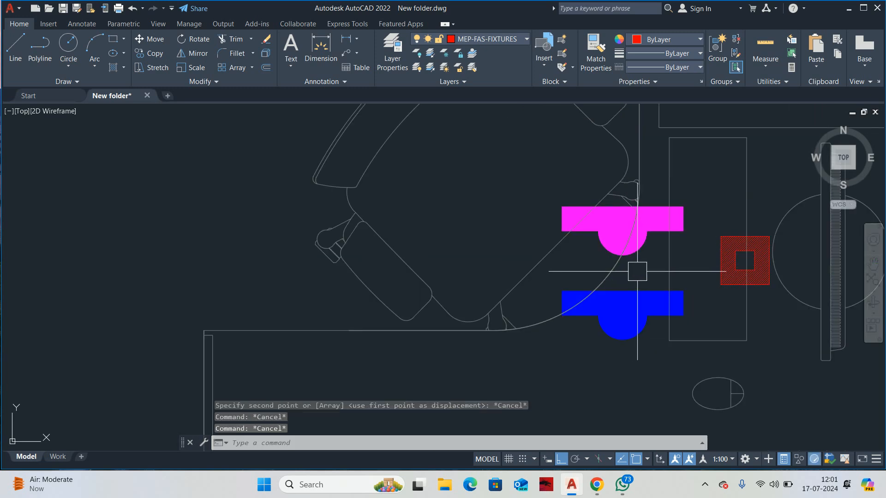
{"action": "type", "text": "co"}
{"action": "key", "text": "Return"}
{"action": "left_click", "coordinate": [638, 242]}
{"action": "key", "text": "Return"}
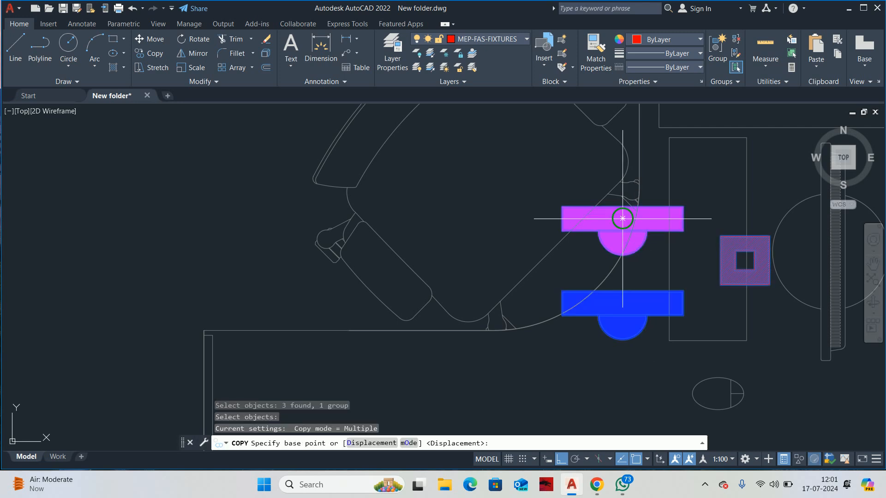
{"action": "left_click", "coordinate": [622, 206]}
{"action": "scroll", "coordinate": [553, 220], "scroll_direction": "down", "scroll_amount": 3}
{"action": "scroll", "coordinate": [455, 227], "scroll_direction": "down", "scroll_amount": 3}
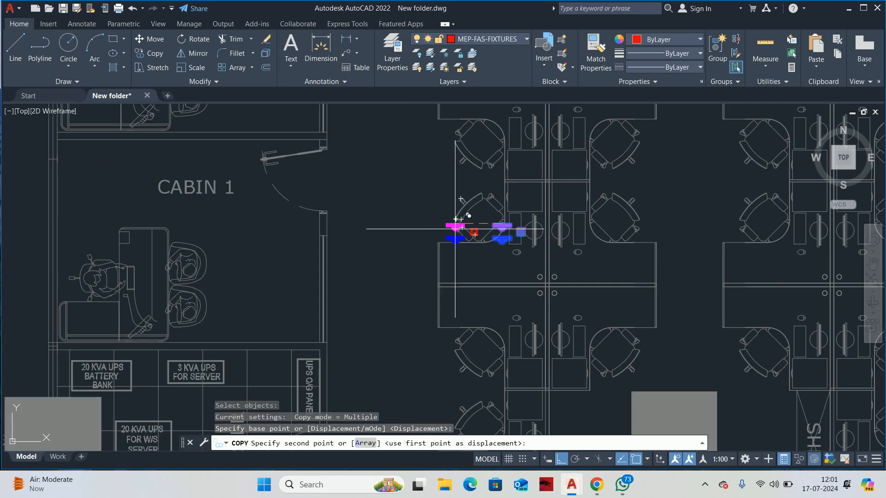
{"action": "key", "text": "Escape"}
Step: Copy the lower fixture group in the first workstation row into Cabin 1, placing it midway between two opposite room corners with MTP
{"action": "key", "text": "Return"}
{"action": "scroll", "coordinate": [502, 222], "scroll_direction": "up", "scroll_amount": 3}
{"action": "left_click", "coordinate": [502, 222]}
{"action": "scroll", "coordinate": [493, 225], "scroll_direction": "up", "scroll_amount": 3}
{"action": "key", "text": "Return"}
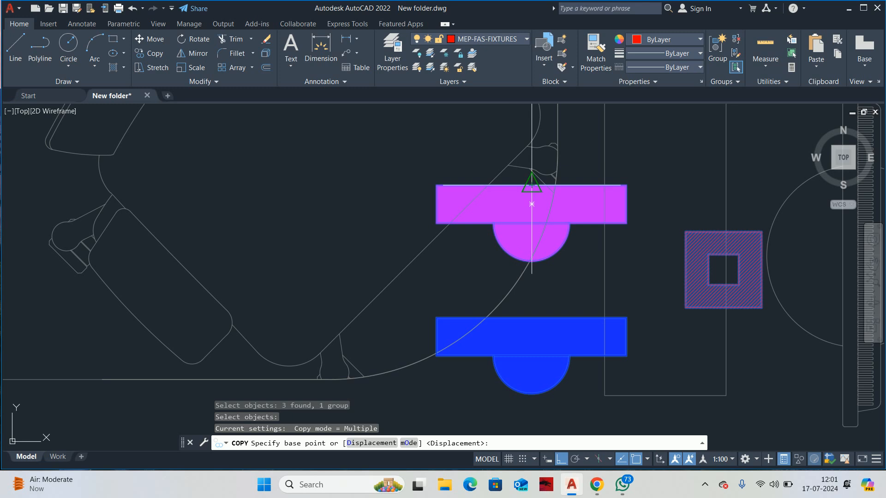
{"action": "left_click", "coordinate": [532, 204]}
{"action": "scroll", "coordinate": [598, 267], "scroll_direction": "down", "scroll_amount": 6}
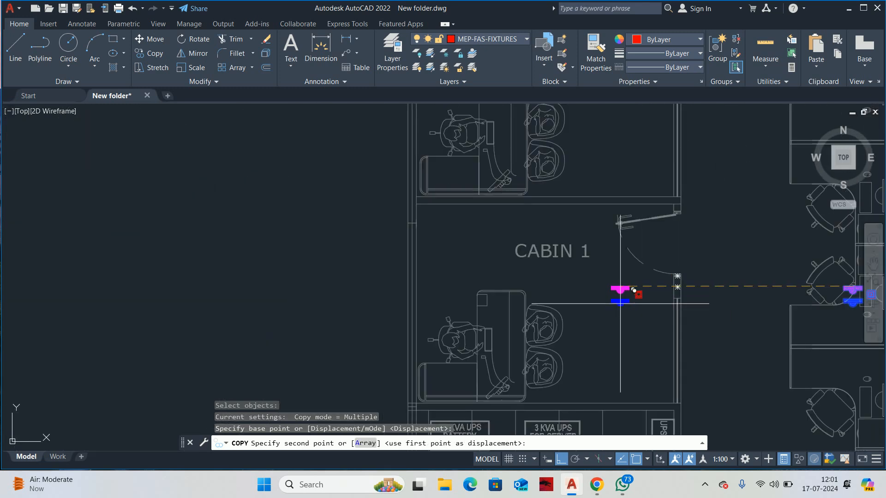
{"action": "type", "text": "MT"}
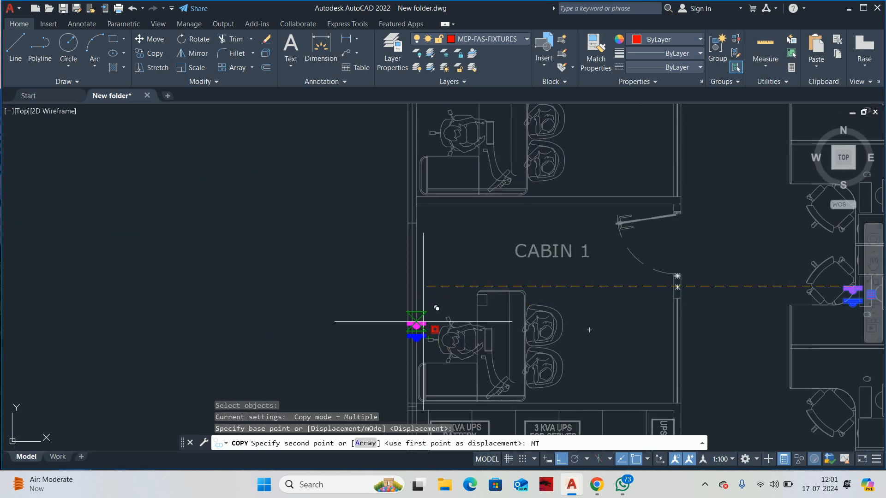
{"action": "key", "text": "Return"}
{"action": "scroll", "coordinate": [418, 192], "scroll_direction": "up", "scroll_amount": 2}
{"action": "left_click", "coordinate": [418, 215]}
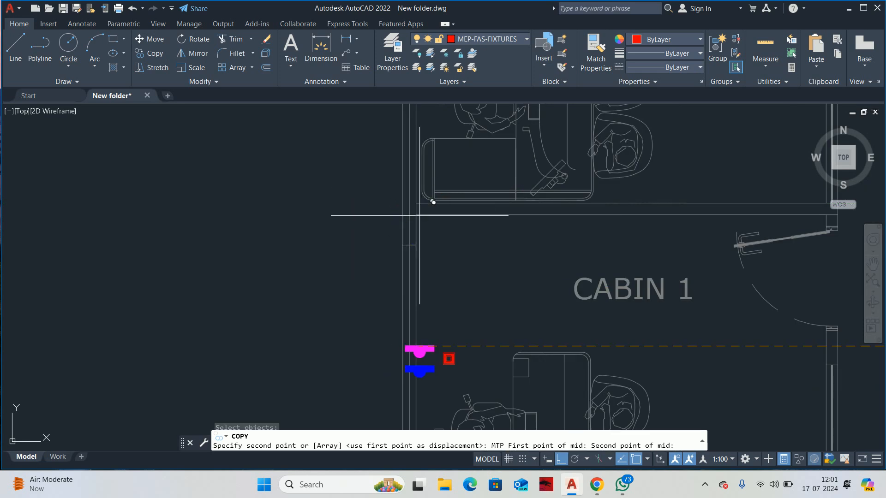
{"action": "scroll", "coordinate": [415, 312], "scroll_direction": "down", "scroll_amount": 2}
{"action": "middle_click_drag", "start_coordinate": [412, 336], "coordinate": [434, 206]}
{"action": "scroll", "coordinate": [433, 206], "scroll_direction": "down", "scroll_amount": 2}
{"action": "scroll", "coordinate": [461, 285], "scroll_direction": "up", "scroll_amount": 4}
{"action": "middle_click_drag", "start_coordinate": [628, 266], "coordinate": [384, 298]}
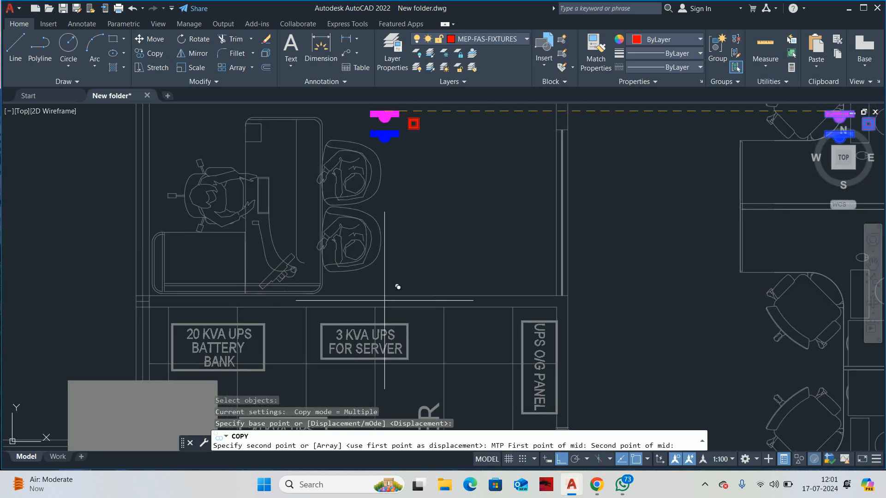
{"action": "left_click", "coordinate": [565, 283]}
{"action": "key", "text": "Escape"}
{"action": "scroll", "coordinate": [477, 260], "scroll_direction": "down", "scroll_amount": 3}
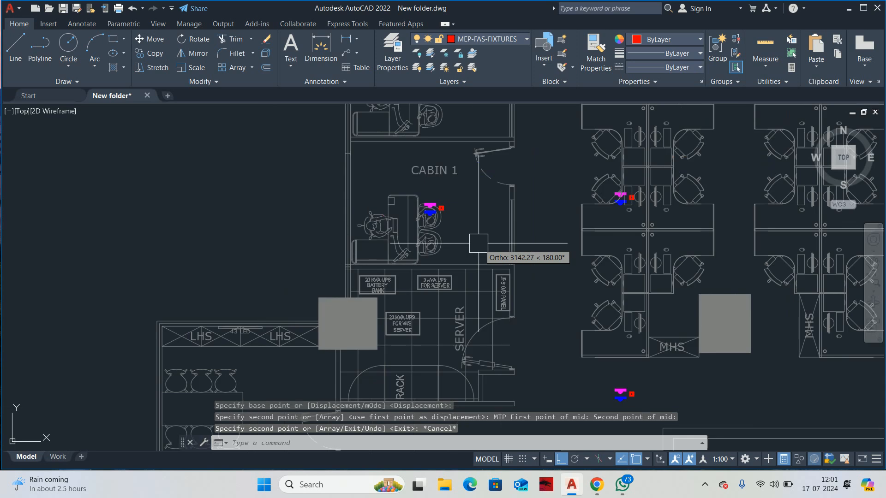
{"action": "middle_click_drag", "start_coordinate": [478, 244], "coordinate": [485, 314]}
{"action": "scroll", "coordinate": [471, 300], "scroll_direction": "down", "scroll_amount": 2}
{"action": "key", "text": "Escape"}
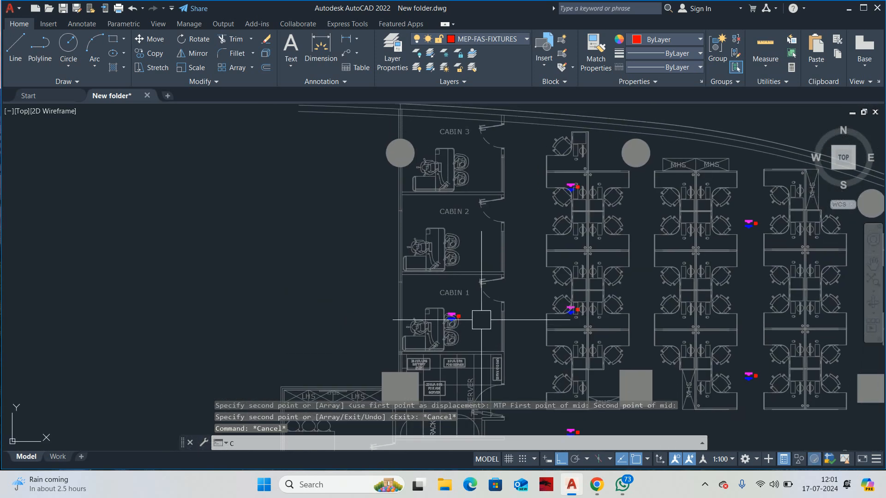
{"action": "type", "text": "co"}
{"action": "key", "text": "Return"}
{"action": "scroll", "coordinate": [459, 318], "scroll_direction": "up", "scroll_amount": 5}
{"action": "left_click", "coordinate": [452, 318]}
{"action": "scroll", "coordinate": [455, 318], "scroll_direction": "up", "scroll_amount": 3}
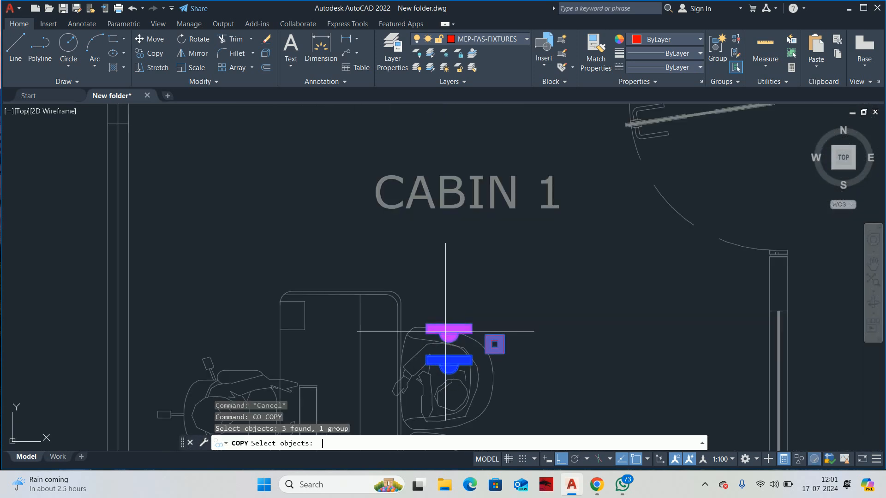
{"action": "key", "text": "Return"}
{"action": "scroll", "coordinate": [452, 342], "scroll_direction": "up", "scroll_amount": 3}
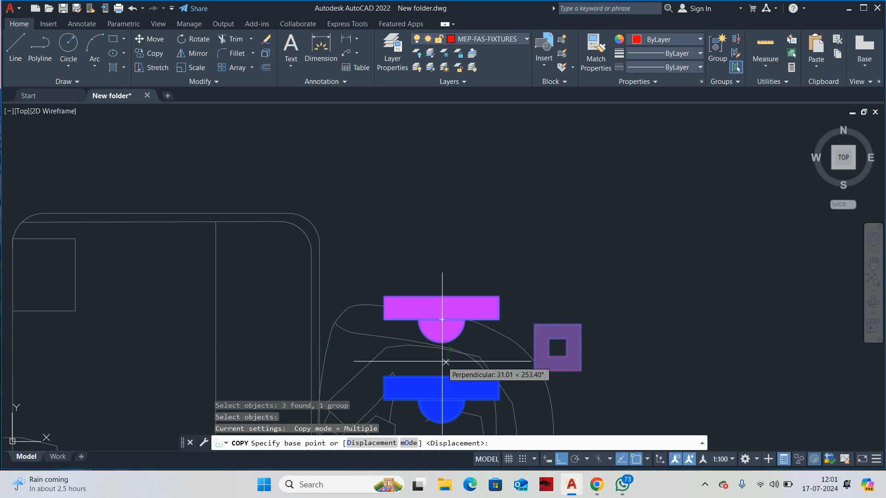
{"action": "key", "text": "Escape"}
Step: Move the fixture group in Cabin 1 slightly straight up
{"action": "type", "text": "m"}
{"action": "key", "text": "Return"}
{"action": "left_click", "coordinate": [556, 348]}
{"action": "key", "text": "Return"}
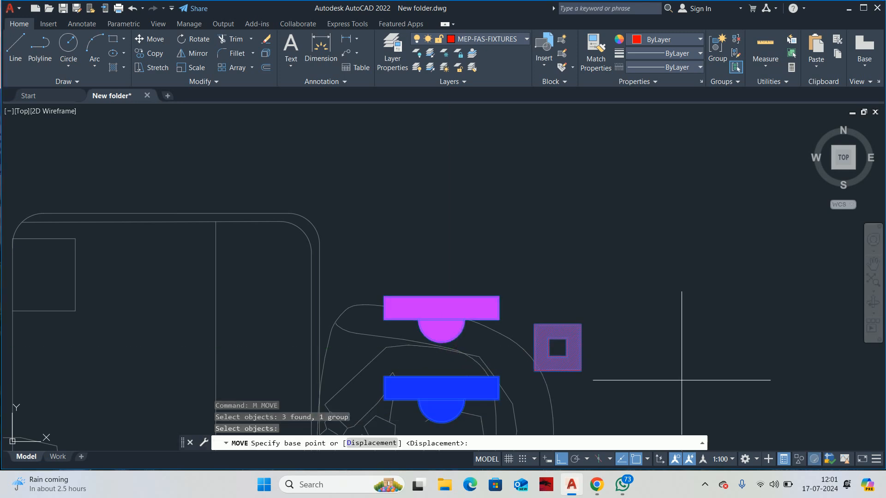
{"action": "left_click", "coordinate": [682, 376]}
{"action": "key", "text": "Escape"}
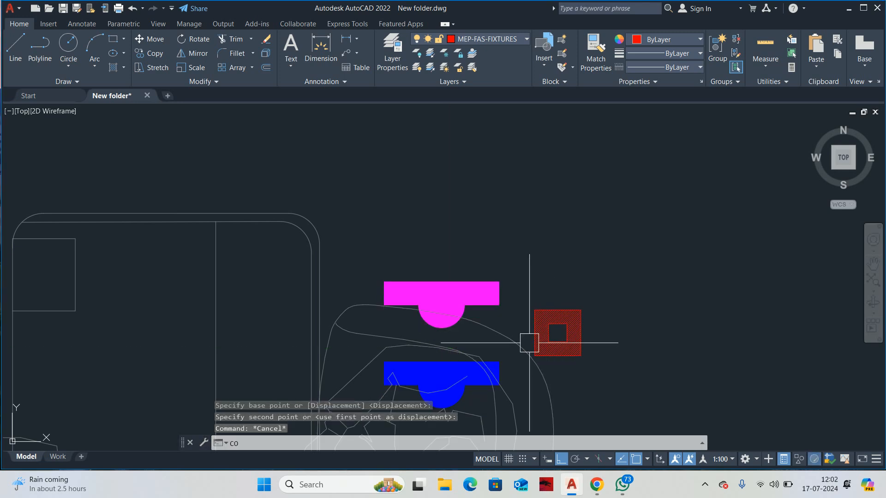
Step: Copy the Cabin 1 fixture group into Cabin 2, placing it midway between two opposite room corners with MTP
{"action": "key", "text": "Return"}
{"action": "left_click", "coordinate": [529, 343]}
{"action": "key", "text": "Return"}
{"action": "scroll", "coordinate": [447, 344], "scroll_direction": "up", "scroll_amount": 2}
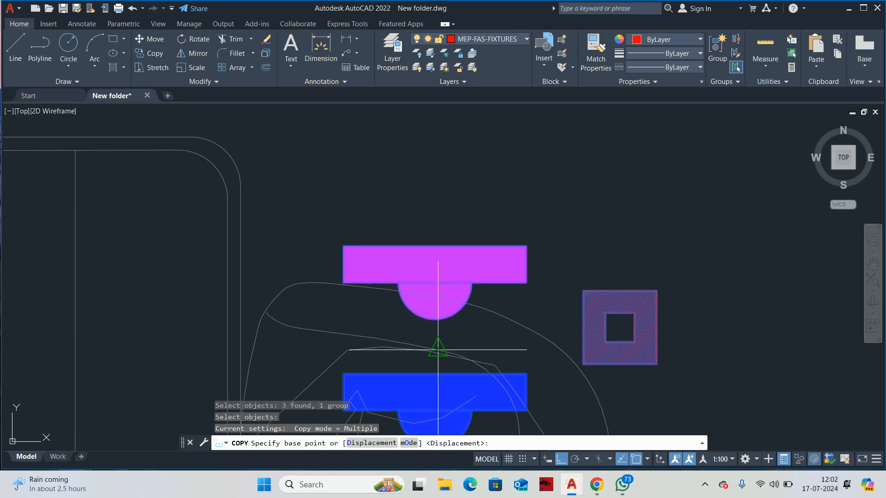
{"action": "scroll", "coordinate": [435, 318], "scroll_direction": "up", "scroll_amount": 6}
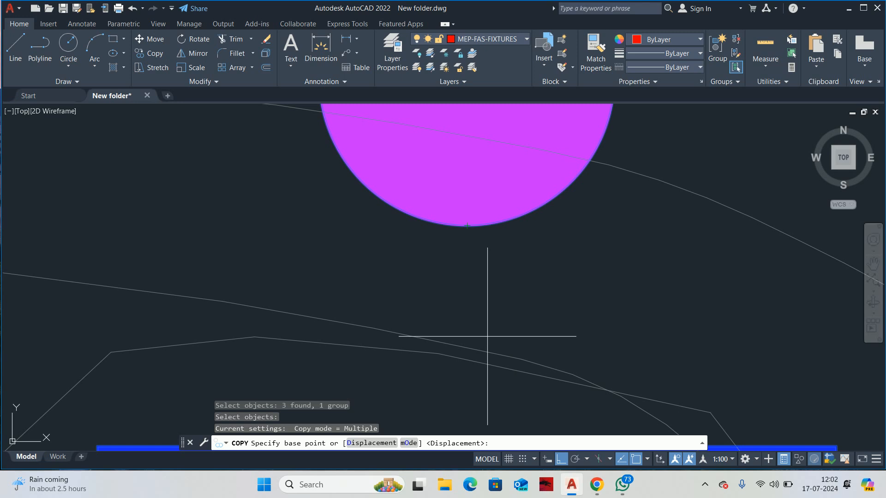
{"action": "left_click", "coordinate": [466, 346]}
{"action": "scroll", "coordinate": [483, 323], "scroll_direction": "down", "scroll_amount": 5}
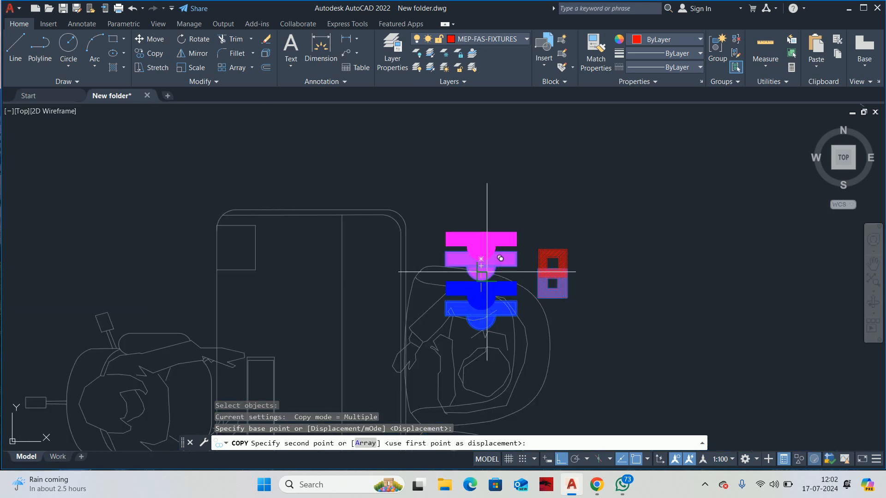
{"action": "scroll", "coordinate": [486, 272], "scroll_direction": "down", "scroll_amount": 8}
{"action": "scroll", "coordinate": [464, 249], "scroll_direction": "up", "scroll_amount": 2}
{"action": "type", "text": "MTP"}
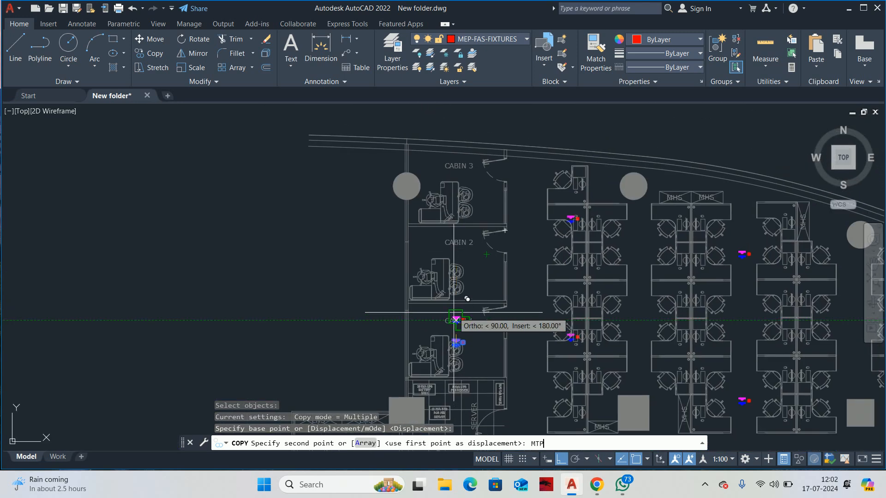
{"action": "key", "text": "Return"}
{"action": "scroll", "coordinate": [373, 194], "scroll_direction": "up", "scroll_amount": 4}
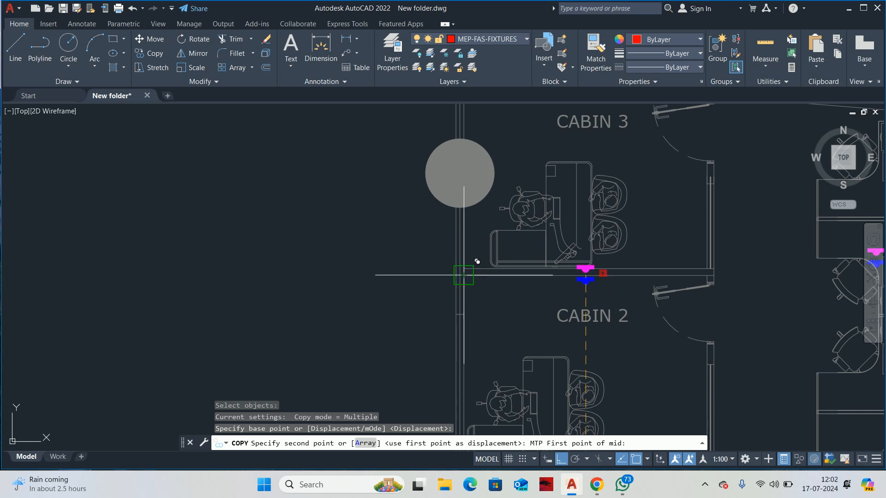
{"action": "left_click", "coordinate": [464, 276]}
{"action": "middle_click_drag", "start_coordinate": [585, 344], "coordinate": [429, 194]}
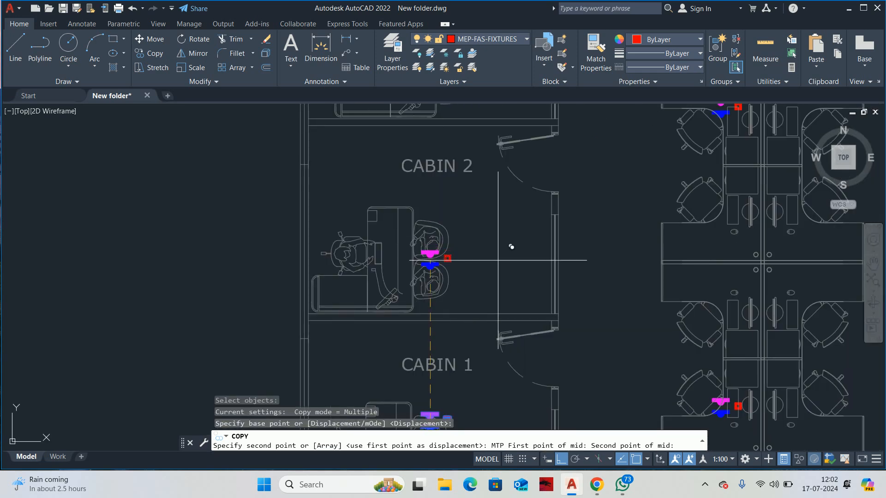
{"action": "left_click", "coordinate": [552, 313]}
Step: Place another copy of the fixture group in Cabin 3, midway between two opposite room corners with MTP
{"action": "scroll", "coordinate": [507, 277], "scroll_direction": "down", "scroll_amount": 2}
{"action": "type", "text": "M"}
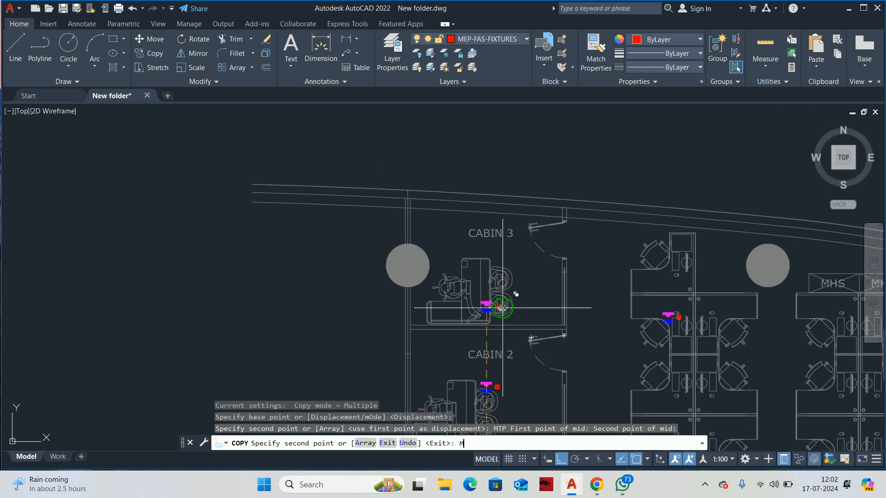
{"action": "type", "text": "TP"}
{"action": "key", "text": "Return"}
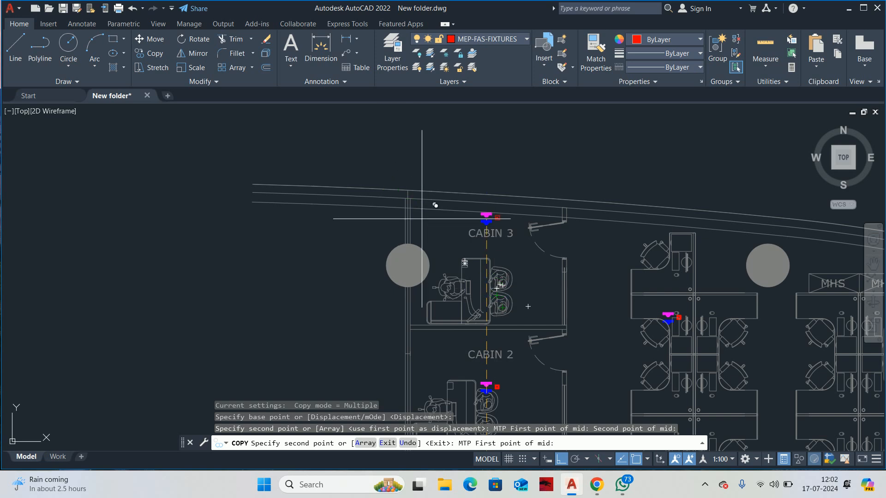
{"action": "left_click", "coordinate": [409, 203]}
{"action": "scroll", "coordinate": [496, 296], "scroll_direction": "up", "scroll_amount": 3}
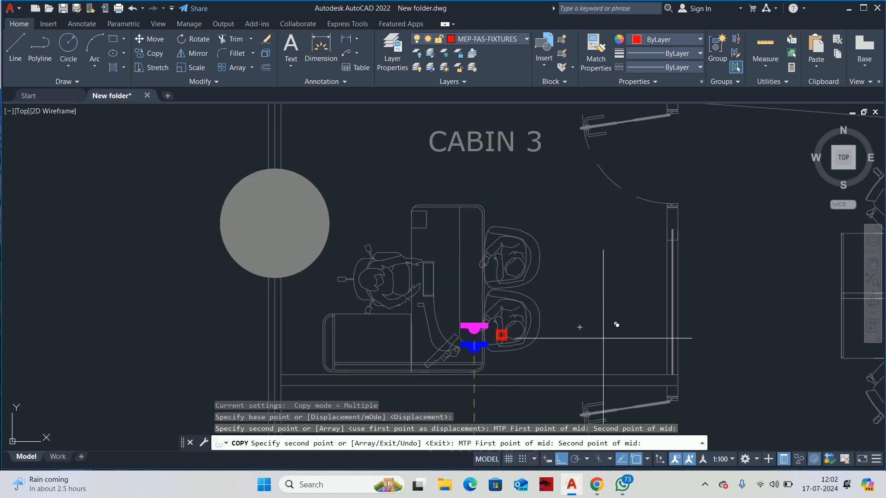
{"action": "left_click", "coordinate": [666, 375]}
Step: Place a copy of the fixture group in the server room, midway between two opposite room corners with MTP
{"action": "scroll", "coordinate": [589, 296], "scroll_direction": "down", "scroll_amount": 5}
{"action": "scroll", "coordinate": [560, 262], "scroll_direction": "down", "scroll_amount": 3}
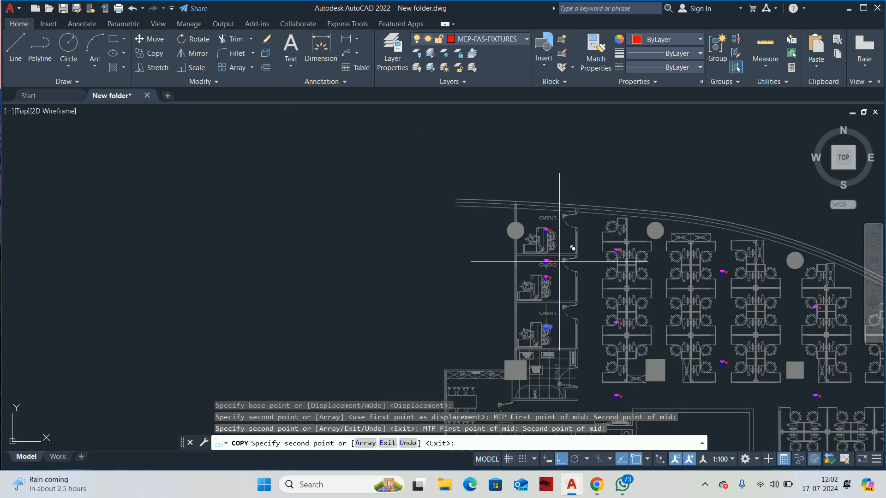
{"action": "scroll", "coordinate": [559, 261], "scroll_direction": "down", "scroll_amount": 2}
{"action": "scroll", "coordinate": [538, 282], "scroll_direction": "up", "scroll_amount": 5}
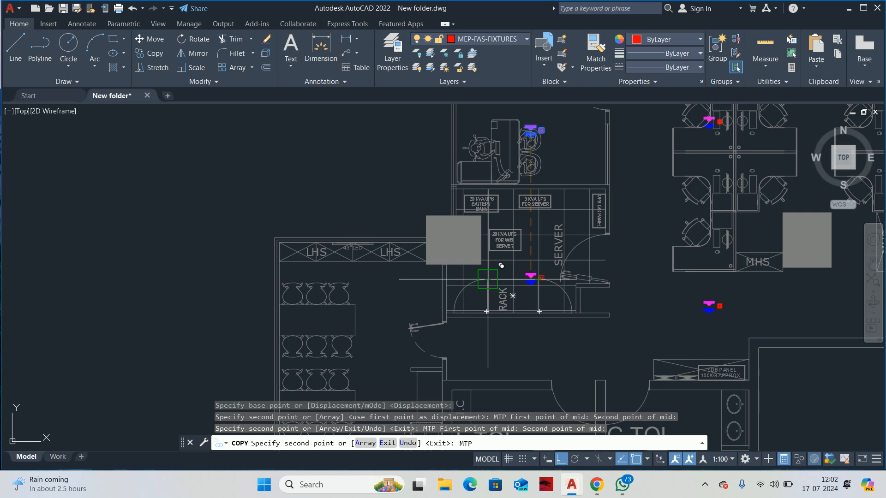
{"action": "key", "text": "Return"}
{"action": "scroll", "coordinate": [575, 232], "scroll_direction": "up", "scroll_amount": 5}
{"action": "middle_click_drag", "start_coordinate": [630, 193], "coordinate": [574, 293]}
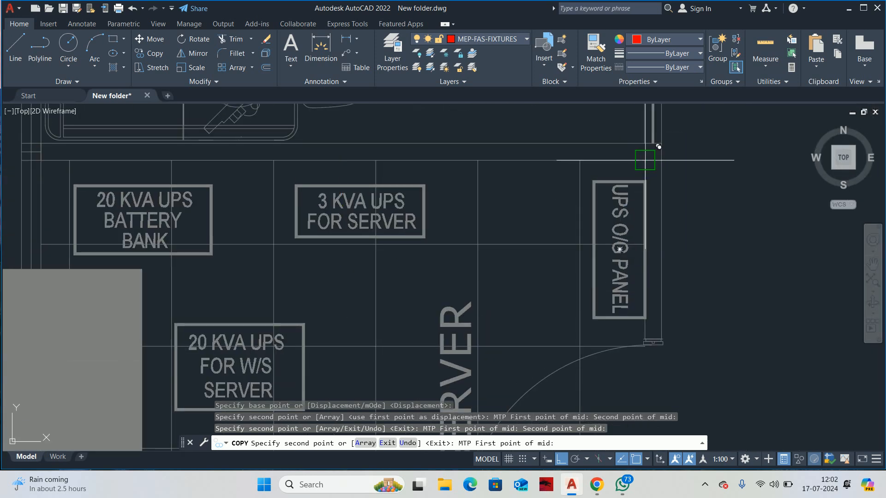
{"action": "left_click", "coordinate": [645, 161]}
{"action": "scroll", "coordinate": [416, 324], "scroll_direction": "down", "scroll_amount": 2}
{"action": "middle_click_drag", "start_coordinate": [416, 324], "coordinate": [506, 207]}
{"action": "middle_click_drag", "start_coordinate": [321, 324], "coordinate": [464, 167]}
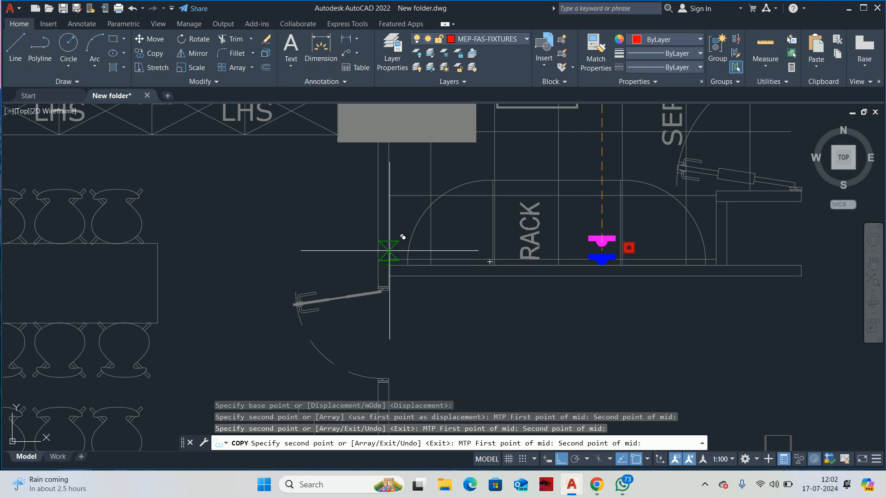
{"action": "left_click", "coordinate": [388, 265]}
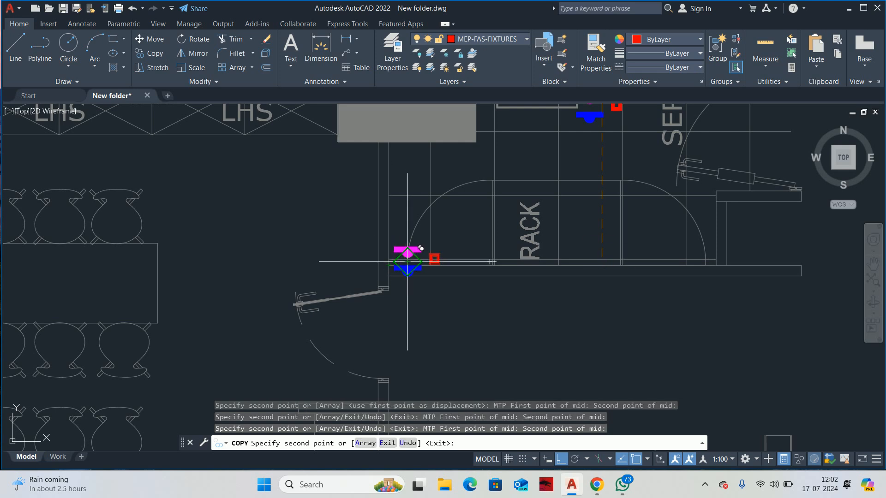
Step: Place a copy of the fixture group in L.TOI, midway between the corner at J.C and the opposite corner with MTP
{"action": "scroll", "coordinate": [429, 258], "scroll_direction": "down", "scroll_amount": 5}
{"action": "middle_click_drag", "start_coordinate": [455, 293], "coordinate": [467, 271]}
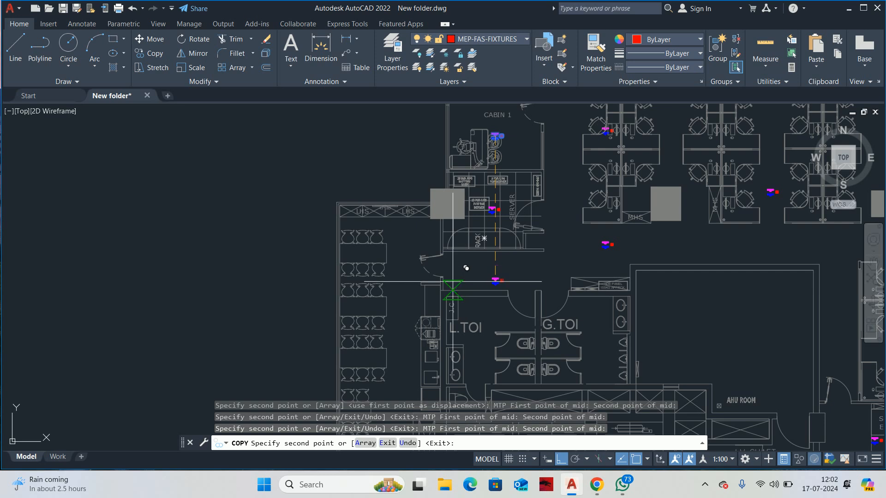
{"action": "middle_click_drag", "start_coordinate": [496, 344], "coordinate": [448, 277]}
{"action": "type", "text": "M"}
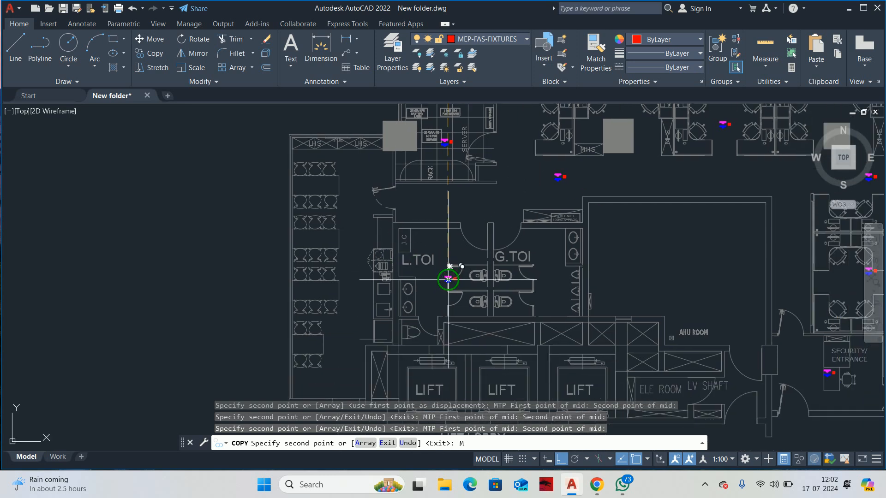
{"action": "type", "text": "TP"}
{"action": "key", "text": "Return"}
{"action": "scroll", "coordinate": [382, 210], "scroll_direction": "up", "scroll_amount": 5}
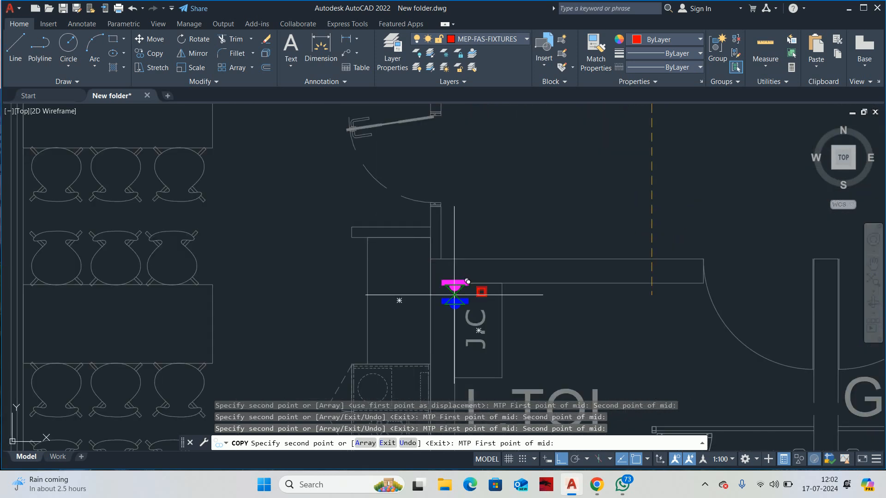
{"action": "left_click", "coordinate": [455, 283]}
{"action": "scroll", "coordinate": [498, 323], "scroll_direction": "down", "scroll_amount": 2}
{"action": "middle_click_drag", "start_coordinate": [505, 330], "coordinate": [424, 145]}
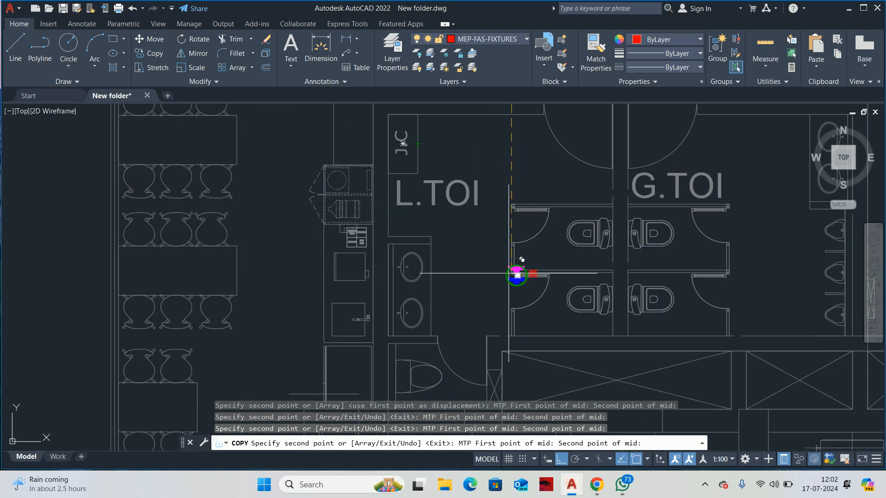
{"action": "left_click", "coordinate": [613, 336]}
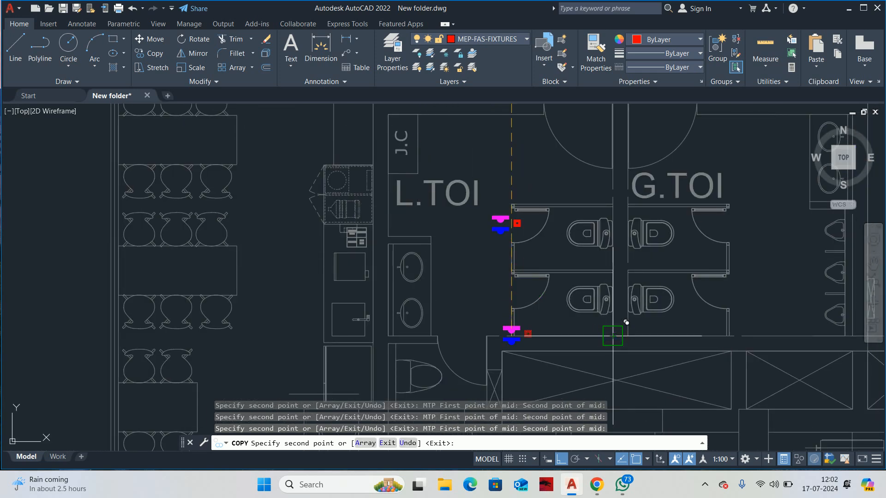
Step: Place a copy of the fixture group in G.TOI, midway between two opposite room corners with MTP, and finish copying
{"action": "scroll", "coordinate": [613, 336], "scroll_direction": "down", "scroll_amount": 4}
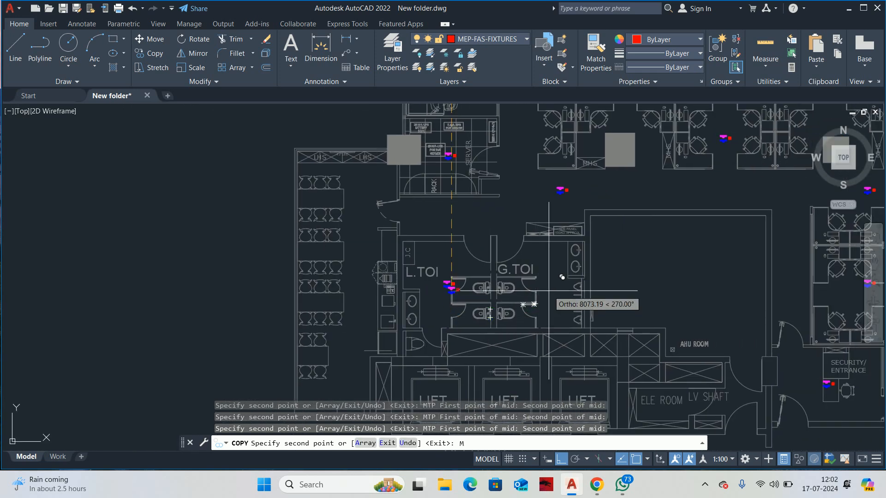
{"action": "key", "text": "Return"}
{"action": "scroll", "coordinate": [589, 238], "scroll_direction": "up", "scroll_amount": 5}
{"action": "left_click", "coordinate": [571, 252]}
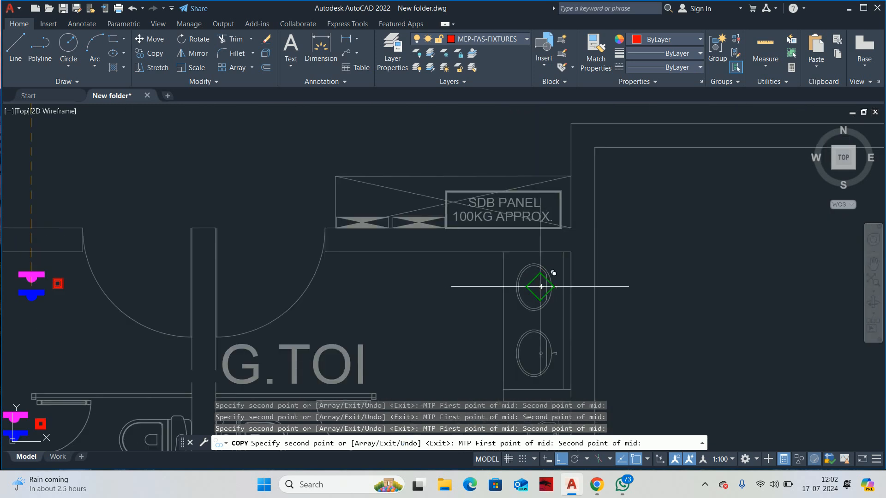
{"action": "scroll", "coordinate": [519, 284], "scroll_direction": "down", "scroll_amount": 5}
{"action": "scroll", "coordinate": [472, 325], "scroll_direction": "up", "scroll_amount": 5}
{"action": "scroll", "coordinate": [455, 258], "scroll_direction": "down", "scroll_amount": 4}
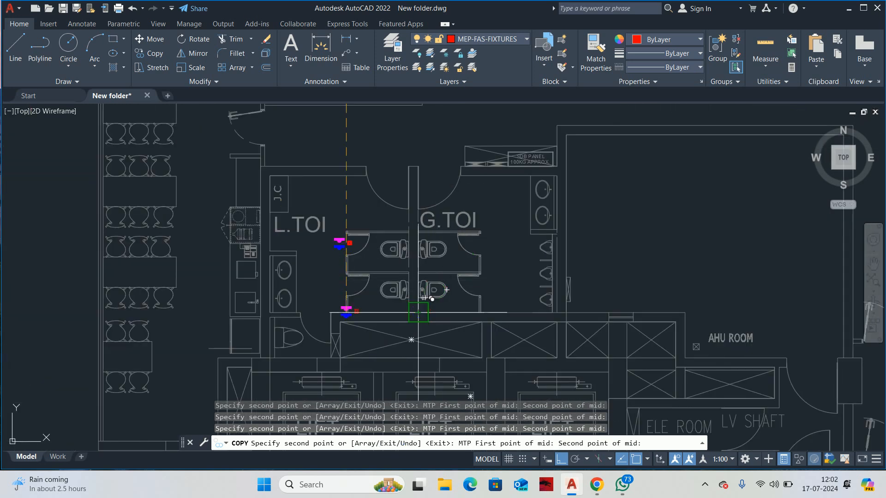
{"action": "left_click", "coordinate": [417, 312]}
{"action": "scroll", "coordinate": [523, 226], "scroll_direction": "down", "scroll_amount": 4}
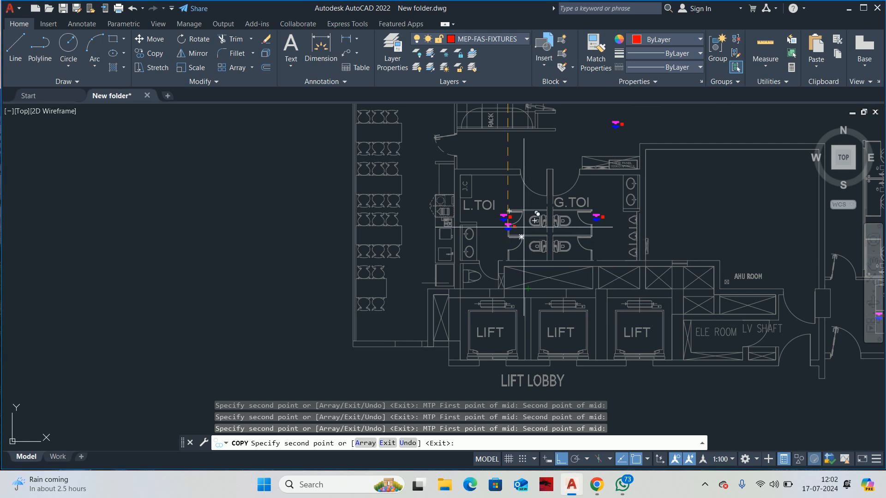
{"action": "mouse_move", "coordinate": [387, 191]}
{"action": "middle_mouse_down"}
{"action": "mouse_move", "coordinate": [427, 227]}
{"action": "mouse_move", "coordinate": [502, 247]}
{"action": "middle_mouse_up"}
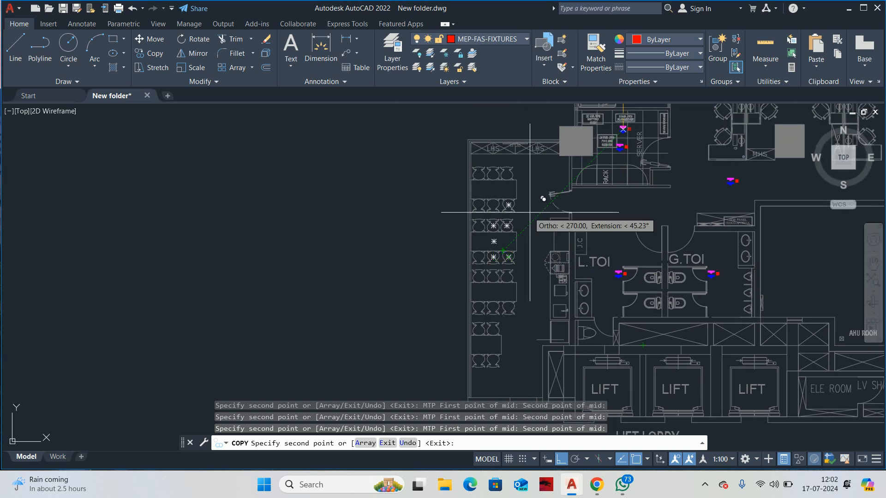
{"action": "key", "text": "Escape"}
Step: Measure the width and length of the table seating room beside the toilets with the Quick measure tool
{"action": "scroll", "coordinate": [549, 277], "scroll_direction": "down", "scroll_amount": 4}
{"action": "scroll", "coordinate": [547, 283], "scroll_direction": "up", "scroll_amount": 2}
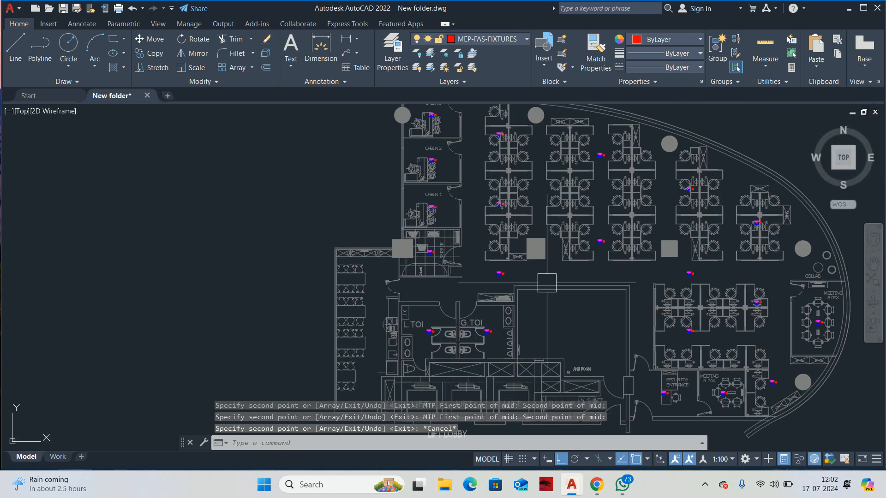
{"action": "middle_click_drag", "start_coordinate": [432, 308], "coordinate": [590, 234]}
{"action": "scroll", "coordinate": [539, 211], "scroll_direction": "up", "scroll_amount": 2}
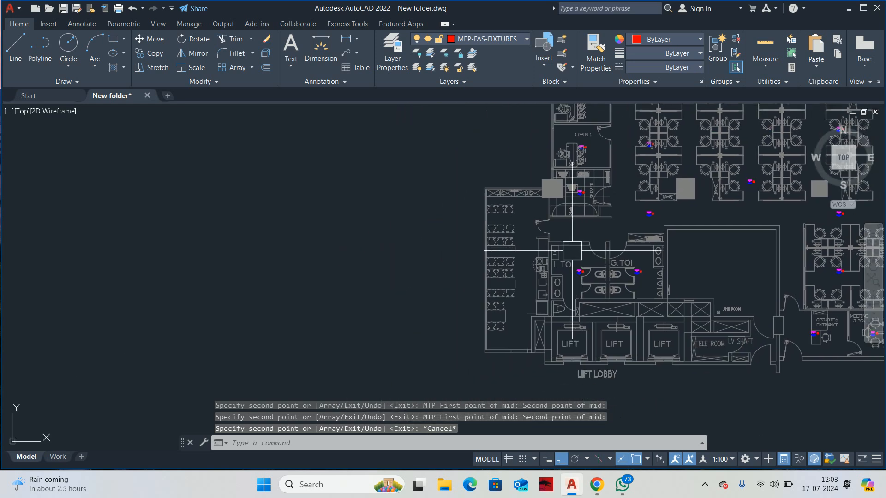
{"action": "key", "text": "Escape"}
{"action": "key", "text": "Escape"}
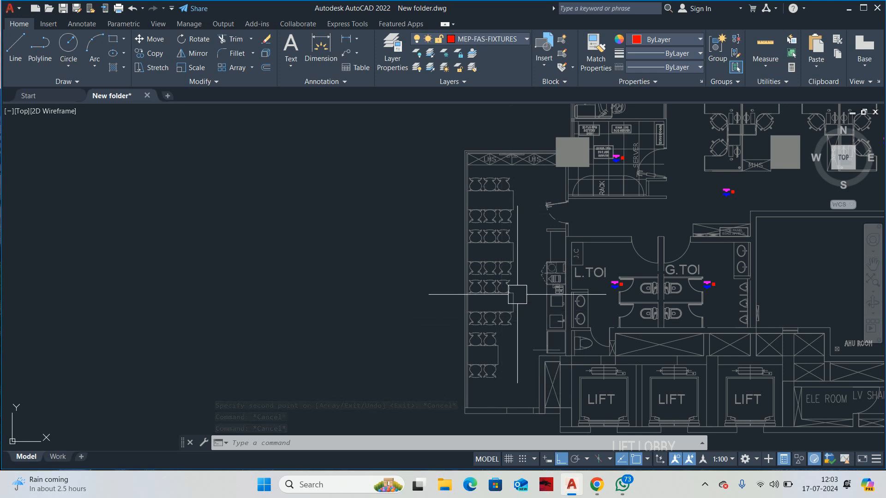
{"action": "key", "text": "Escape"}
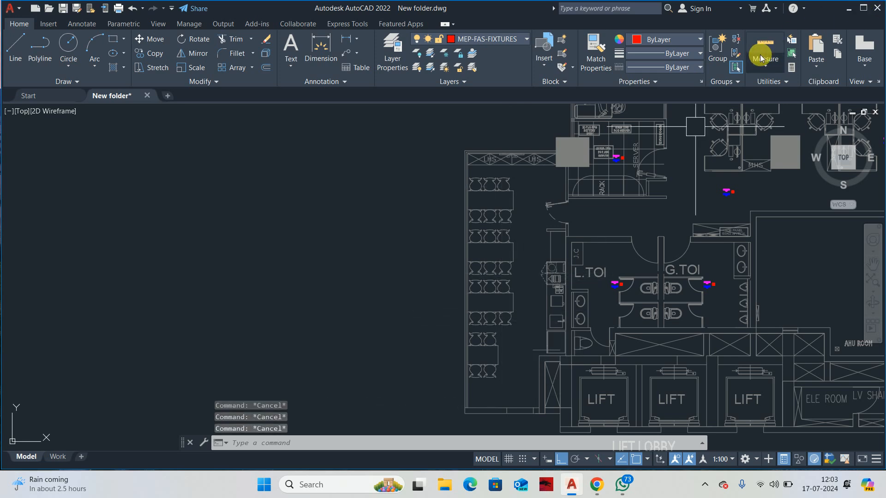
{"action": "left_click", "coordinate": [762, 57]}
{"action": "scroll", "coordinate": [518, 228], "scroll_direction": "up", "scroll_amount": 3}
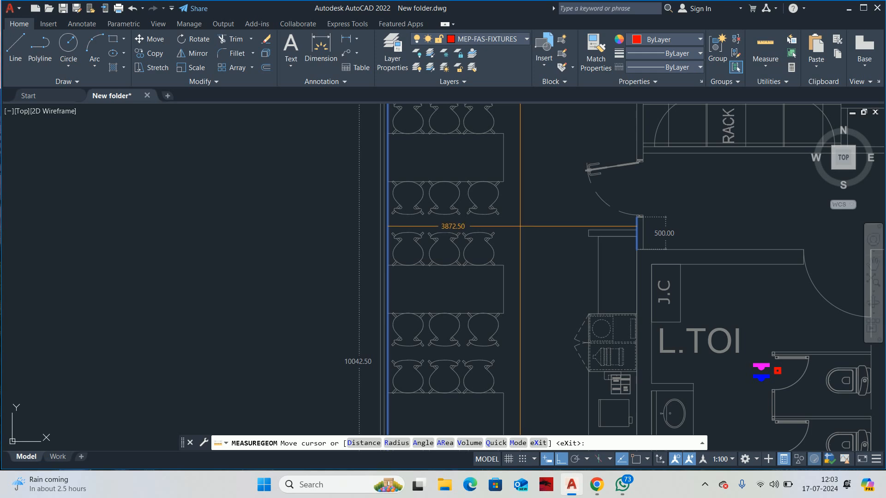
{"action": "scroll", "coordinate": [520, 226], "scroll_direction": "down", "scroll_amount": 2}
{"action": "scroll", "coordinate": [520, 226], "scroll_direction": "down", "scroll_amount": 2}
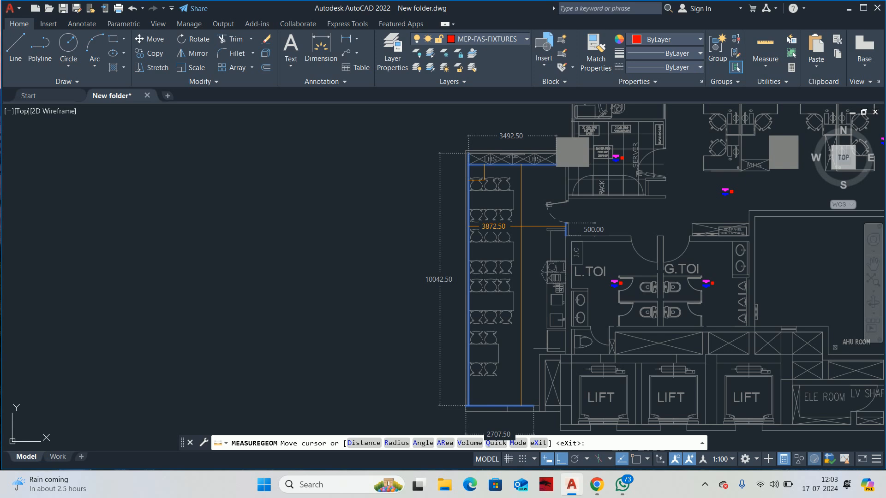
{"action": "key", "text": "Escape"}
Step: Draw a vertical guide line through the seating room from the front of the LHS storage to the opposite wall
{"action": "type", "text": "L"}
{"action": "key", "text": "Return"}
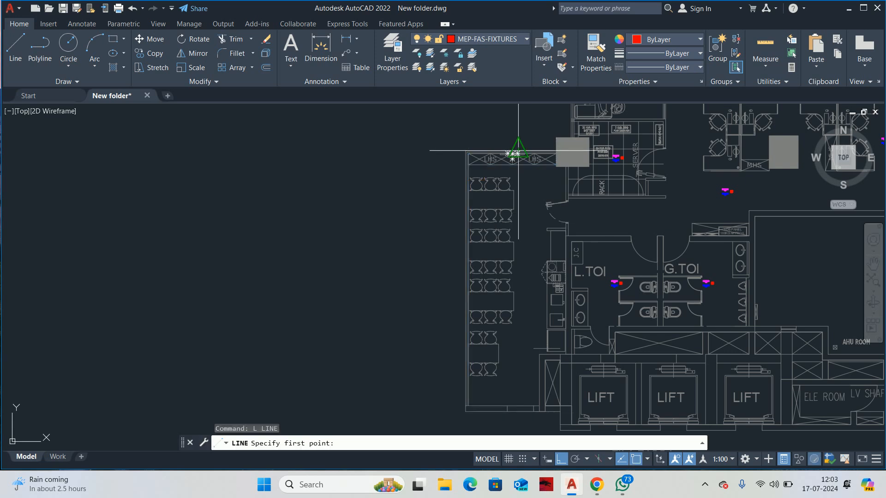
{"action": "scroll", "coordinate": [525, 161], "scroll_direction": "up", "scroll_amount": 2}
{"action": "left_click", "coordinate": [524, 157]}
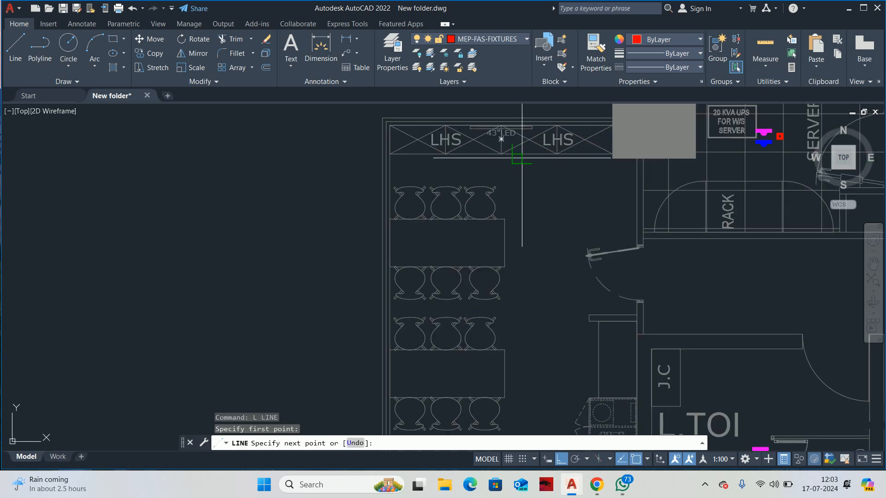
{"action": "scroll", "coordinate": [499, 260], "scroll_direction": "down", "scroll_amount": 3}
{"action": "scroll", "coordinate": [520, 277], "scroll_direction": "up", "scroll_amount": 3}
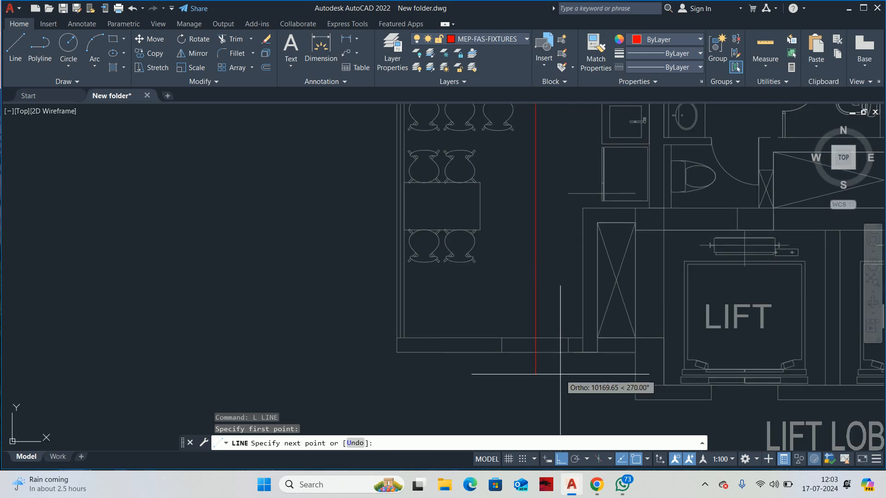
{"action": "key", "text": "Escape"}
{"action": "scroll", "coordinate": [533, 323], "scroll_direction": "down", "scroll_amount": 5}
{"action": "key", "text": "Escape"}
Step: Divide the guide line through the seating room into 4 equal segments
{"action": "type", "text": "DI"}
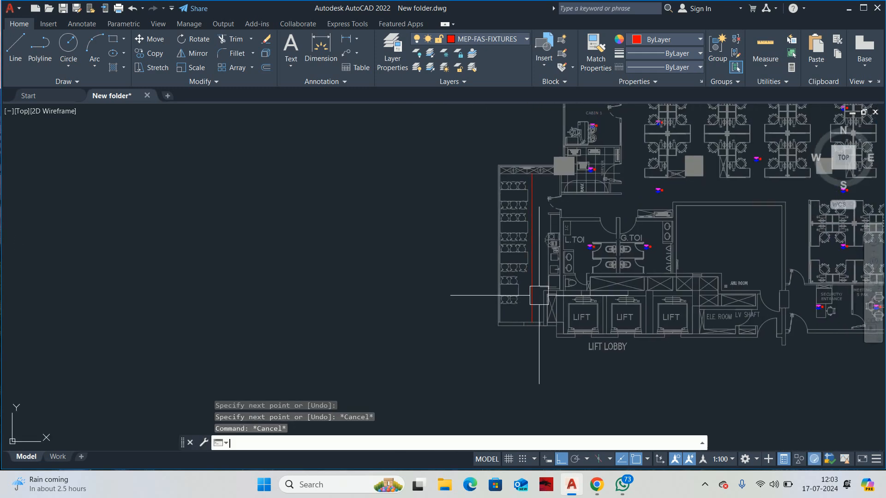
{"action": "type", "text": "V"}
{"action": "key", "text": "Return"}
{"action": "scroll", "coordinate": [538, 295], "scroll_direction": "up", "scroll_amount": 3}
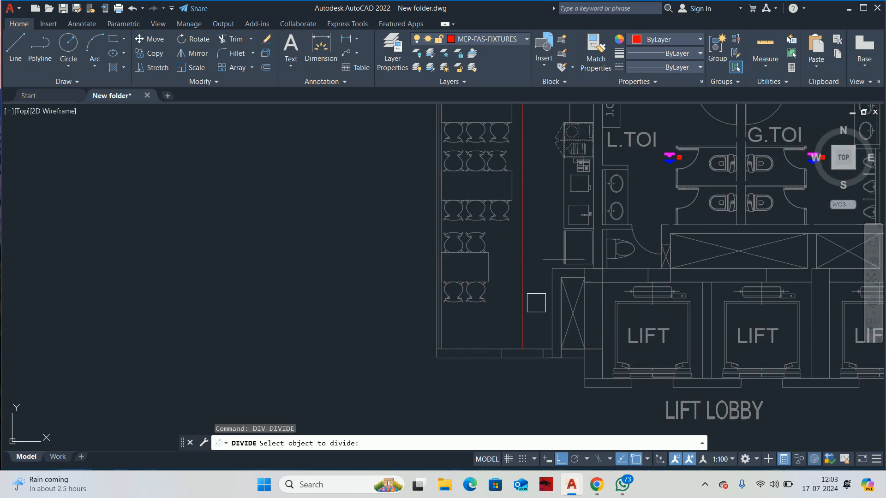
{"action": "left_click", "coordinate": [527, 314]}
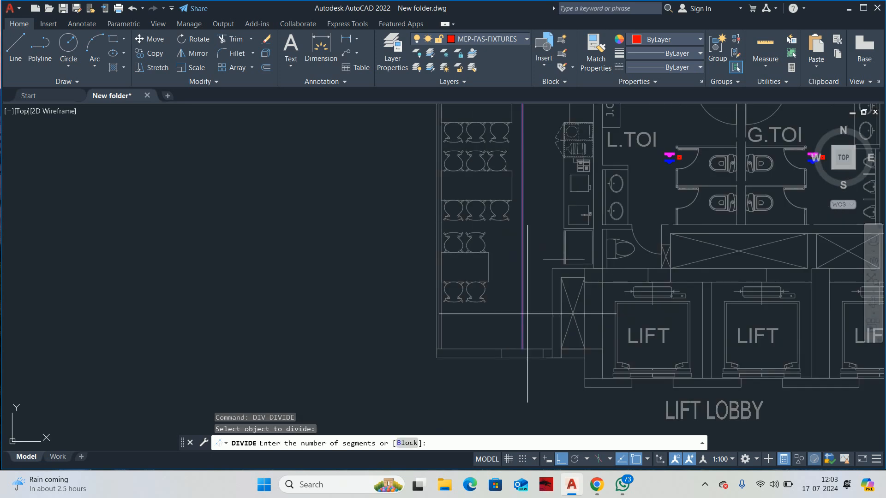
{"action": "type", "text": "4"}
{"action": "key", "text": "Return"}
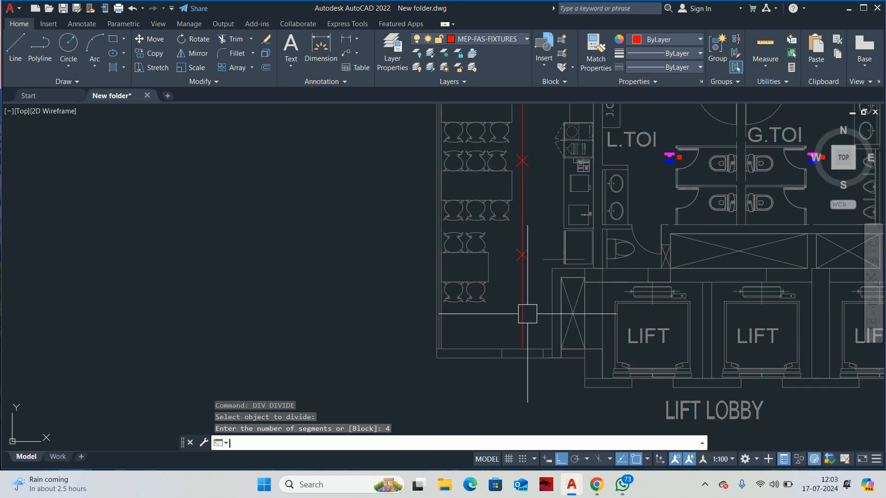
{"action": "key", "text": "Escape"}
{"action": "middle_click_drag", "start_coordinate": [590, 272], "coordinate": [538, 316]}
{"action": "key", "text": "Escape"}
{"action": "key", "text": "Escape"}
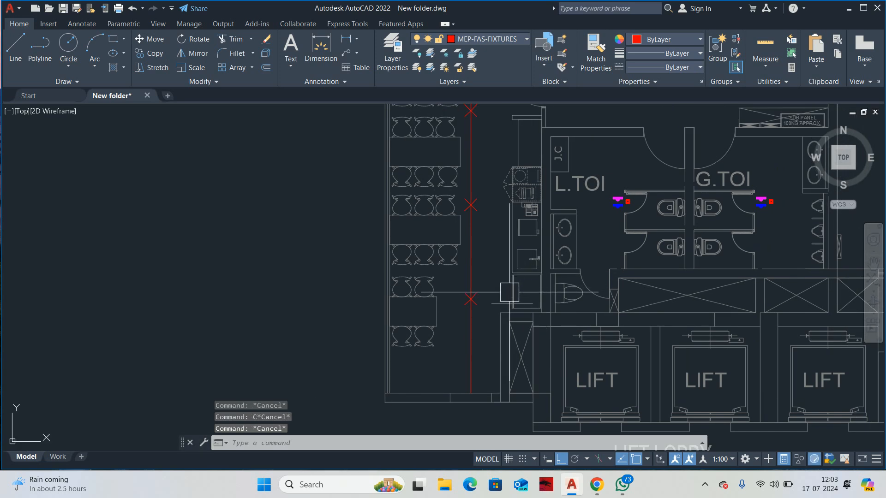
Step: Copy the fixture group from L.TOI to the seating room division point farthest from the LHS storage
{"action": "type", "text": "co"}
{"action": "key", "text": "Return"}
{"action": "scroll", "coordinate": [620, 204], "scroll_direction": "up", "scroll_amount": 2}
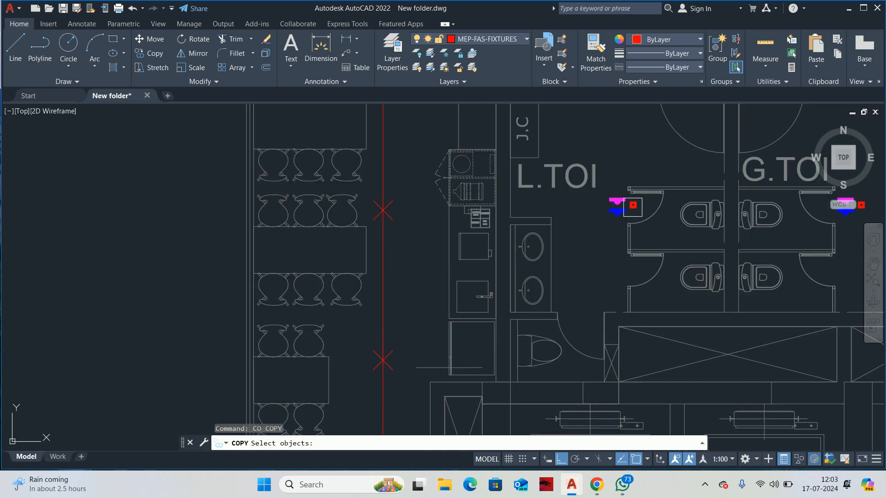
{"action": "left_click", "coordinate": [617, 209]}
{"action": "scroll", "coordinate": [618, 209], "scroll_direction": "up", "scroll_amount": 3}
{"action": "key", "text": "Return"}
{"action": "scroll", "coordinate": [620, 210], "scroll_direction": "up", "scroll_amount": 1}
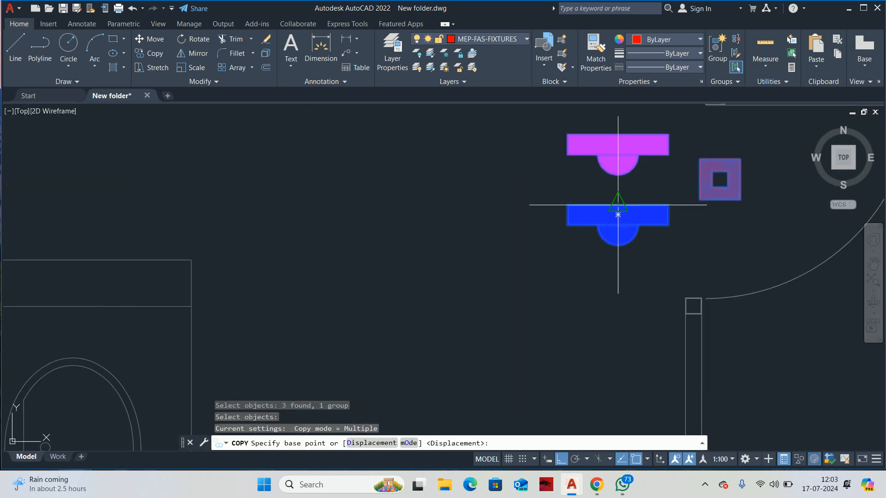
{"action": "left_click", "coordinate": [617, 214]}
{"action": "scroll", "coordinate": [655, 230], "scroll_direction": "down", "scroll_amount": 5}
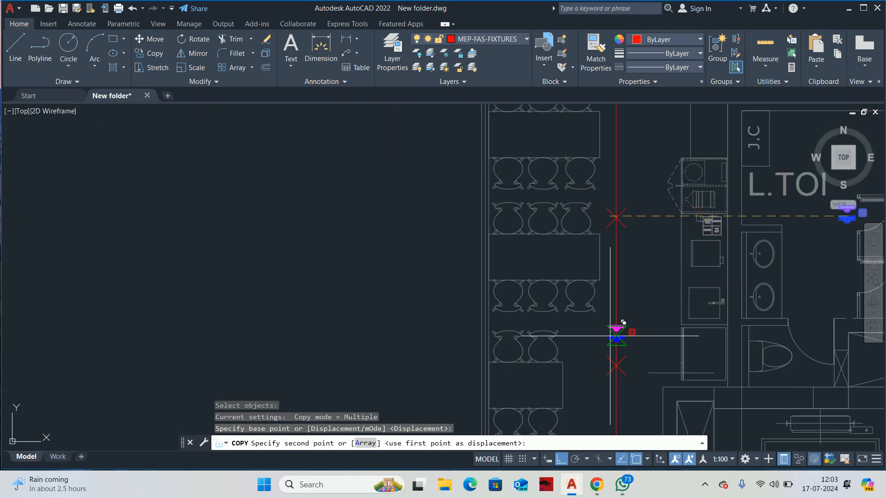
{"action": "middle_click_drag", "start_coordinate": [609, 337], "coordinate": [579, 233]}
{"action": "left_click", "coordinate": [586, 262]}
{"action": "scroll", "coordinate": [586, 262], "scroll_direction": "down", "scroll_amount": 3}
{"action": "scroll", "coordinate": [577, 304], "scroll_direction": "up", "scroll_amount": 2}
{"action": "key", "text": "Escape"}
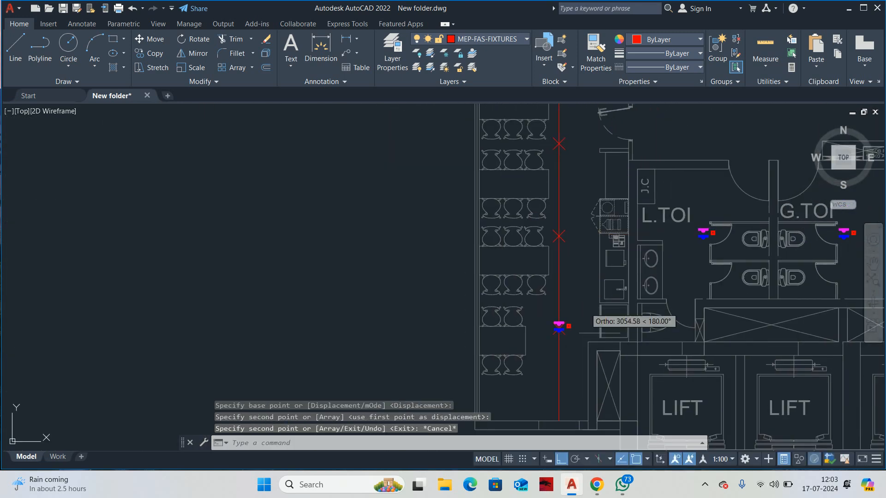
{"action": "type", "text": "co"}
{"action": "key", "text": "Return"}
{"action": "scroll", "coordinate": [574, 313], "scroll_direction": "up", "scroll_amount": 2}
{"action": "scroll", "coordinate": [574, 313], "scroll_direction": "up", "scroll_amount": 2}
{"action": "left_click", "coordinate": [546, 362]}
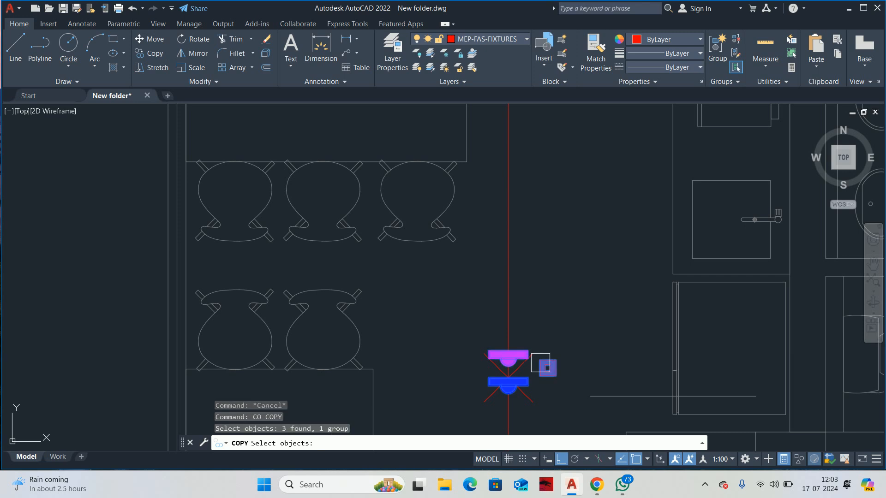
{"action": "key", "text": "Return"}
{"action": "scroll", "coordinate": [517, 346], "scroll_direction": "up", "scroll_amount": 2}
{"action": "key", "text": "Escape"}
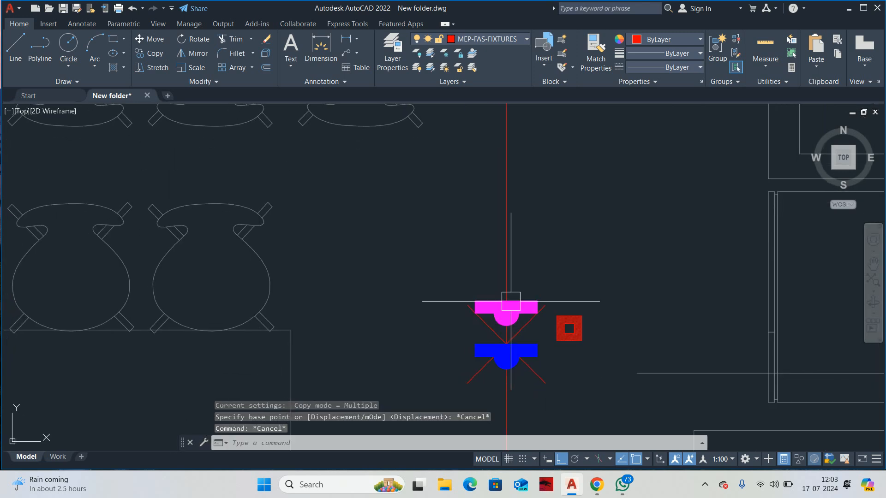
Step: Move the copied seating room group so the magenta fixture's lower bar edge midpoint sits on the division point
{"action": "type", "text": "m"}
{"action": "key", "text": "Return"}
{"action": "left_click", "coordinate": [506, 307]}
{"action": "key", "text": "Return"}
{"action": "scroll", "coordinate": [506, 307], "scroll_direction": "up", "scroll_amount": 2}
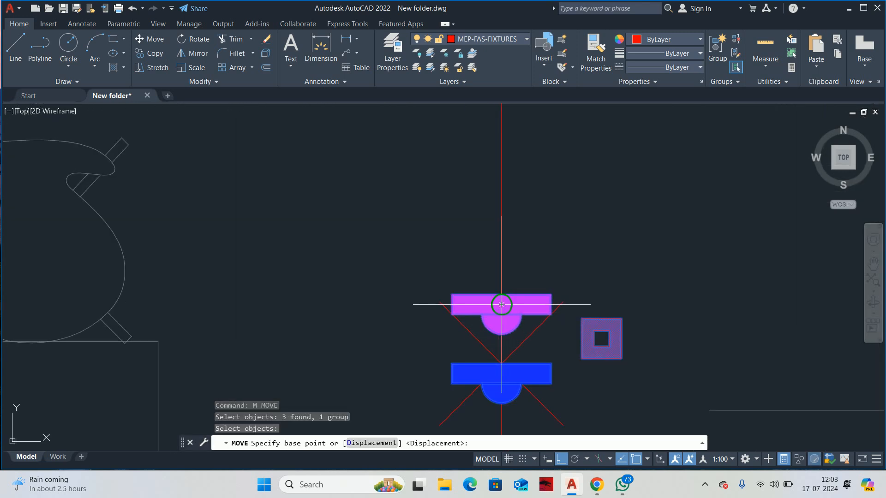
{"action": "left_click", "coordinate": [501, 314]}
{"action": "left_click", "coordinate": [501, 364]}
{"action": "key", "text": "Escape"}
{"action": "key", "text": "Escape"}
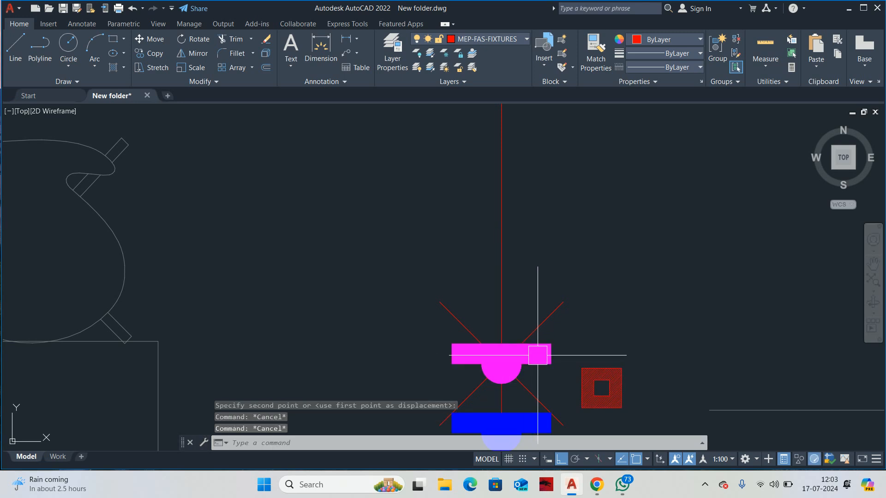
Step: Copy the seating room fixture group to the division point nearest the LHS storage, leaving the middle point empty
{"action": "type", "text": "co"}
{"action": "key", "text": "Return"}
{"action": "left_click", "coordinate": [553, 392]}
{"action": "scroll", "coordinate": [497, 189], "scroll_direction": "down", "scroll_amount": 2}
{"action": "left_click", "coordinate": [497, 189]}
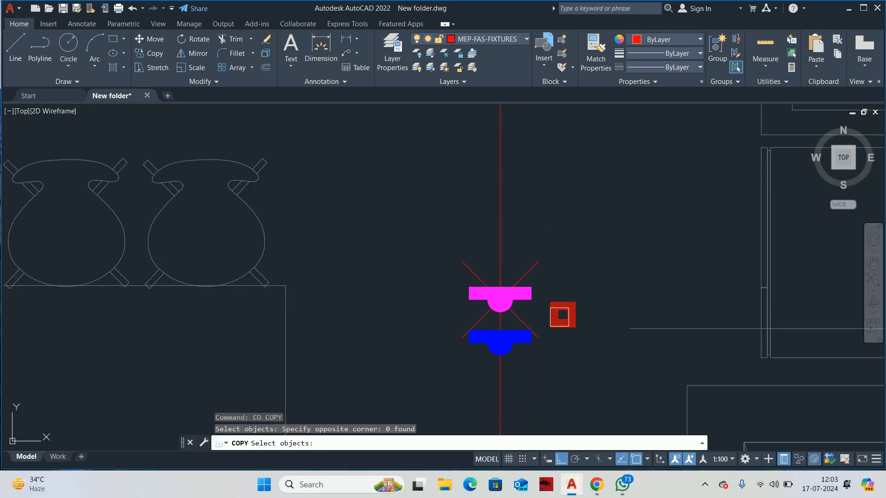
{"action": "left_click", "coordinate": [555, 317]}
{"action": "key", "text": "Return"}
{"action": "left_click", "coordinate": [500, 343]}
{"action": "scroll", "coordinate": [507, 177], "scroll_direction": "down", "scroll_amount": 7}
{"action": "middle_click_drag", "start_coordinate": [507, 178], "coordinate": [493, 448]}
{"action": "left_click", "coordinate": [491, 295]}
{"action": "key", "text": "Escape"}
{"action": "key", "text": "Escape"}
{"action": "key", "text": "Escape"}
{"action": "key", "text": "Escape"}
{"action": "scroll", "coordinate": [491, 295], "scroll_direction": "down", "scroll_amount": 2}
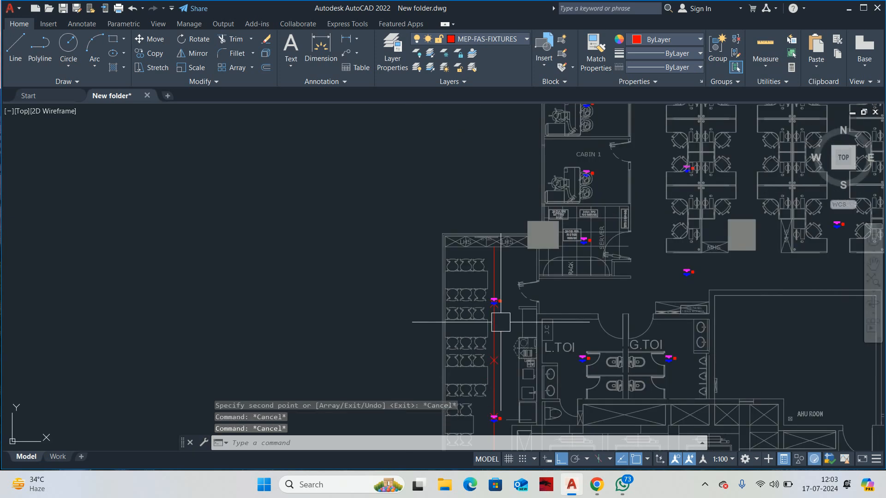
Step: Move both seating room fixture groups together from the guide line's end to the middle of the LHS storage front
{"action": "middle_click_drag", "start_coordinate": [494, 321], "coordinate": [494, 292]}
{"action": "type", "text": "M"}
{"action": "key", "text": "Return"}
{"action": "scroll", "coordinate": [491, 385], "scroll_direction": "up", "scroll_amount": 6}
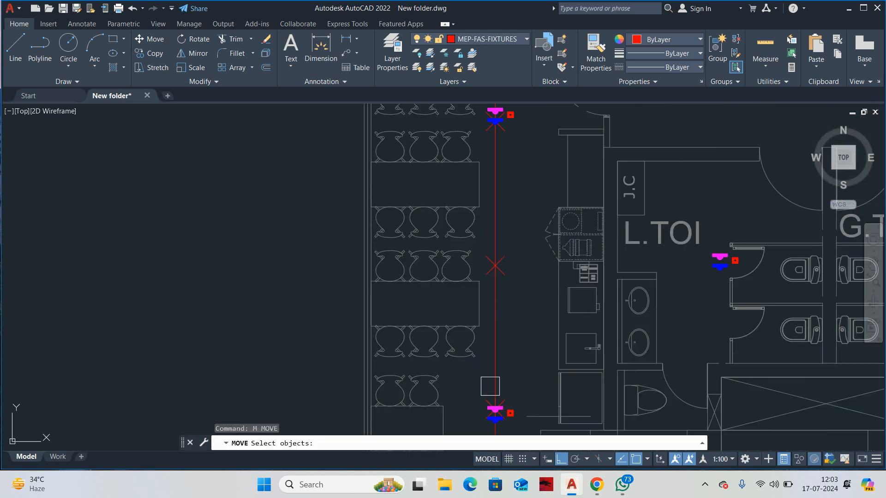
{"action": "left_click", "coordinate": [509, 312]}
{"action": "scroll", "coordinate": [510, 313], "scroll_direction": "down", "scroll_amount": 5}
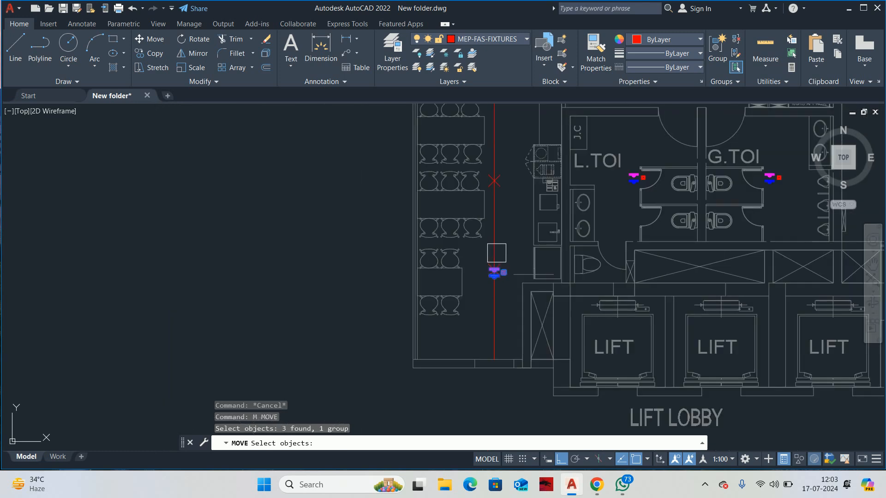
{"action": "middle_click_drag", "start_coordinate": [513, 179], "coordinate": [522, 331]}
{"action": "scroll", "coordinate": [507, 254], "scroll_direction": "up", "scroll_amount": 4}
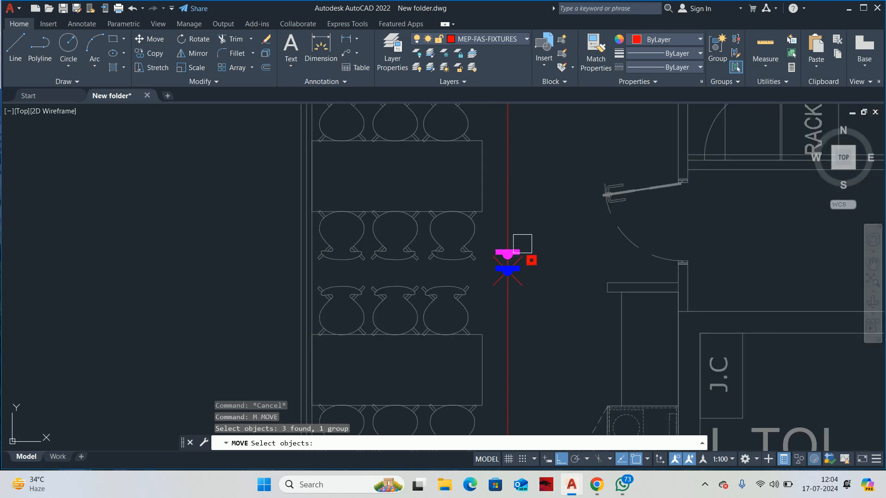
{"action": "left_click", "coordinate": [508, 258]}
{"action": "middle_click_drag", "start_coordinate": [532, 181], "coordinate": [537, 346]}
{"action": "scroll", "coordinate": [507, 206], "scroll_direction": "up", "scroll_amount": 2}
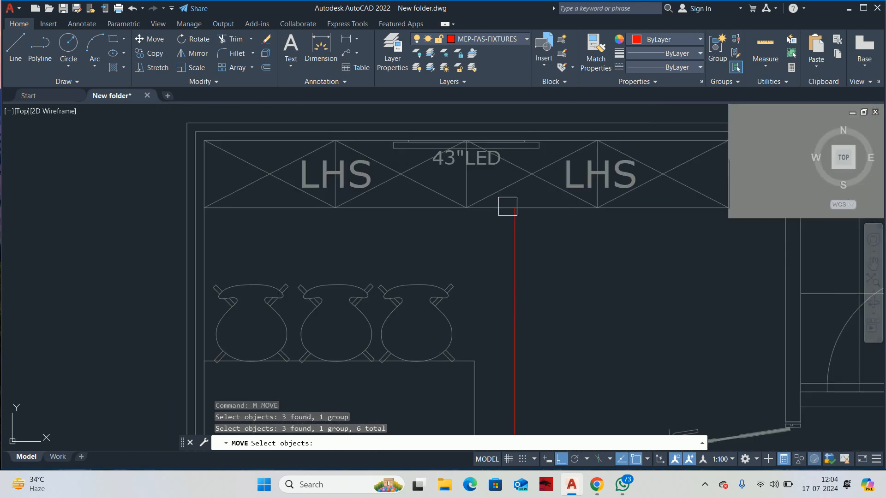
{"action": "key", "text": "Return"}
{"action": "left_click", "coordinate": [515, 208]}
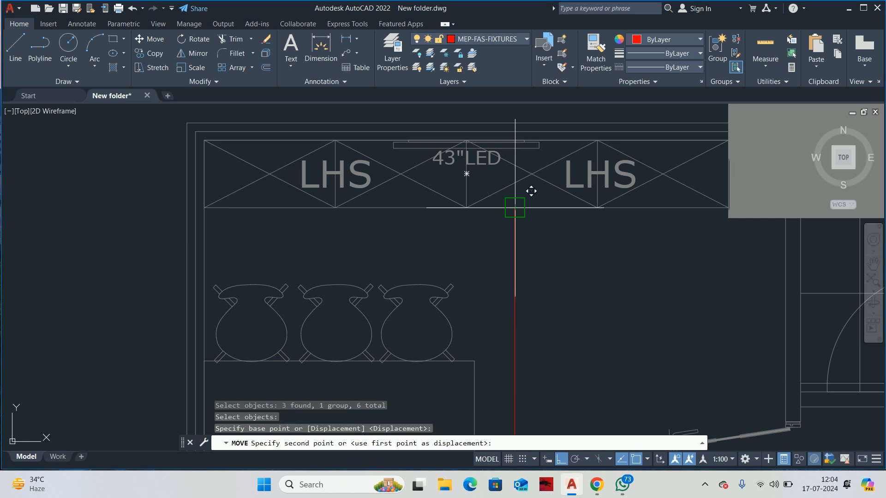
{"action": "left_click", "coordinate": [466, 207]}
{"action": "scroll", "coordinate": [440, 277], "scroll_direction": "down", "scroll_amount": 3}
{"action": "key", "text": "Escape"}
{"action": "key", "text": "Escape"}
Step: Delete the guide line and its division points from the seating room
{"action": "scroll", "coordinate": [505, 314], "scroll_direction": "up", "scroll_amount": 5}
{"action": "left_click", "coordinate": [500, 317]}
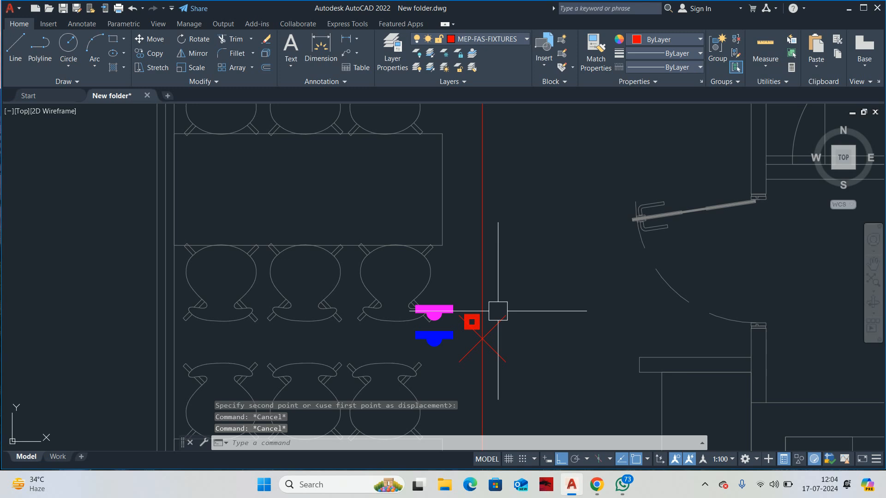
{"action": "left_click", "coordinate": [490, 238]}
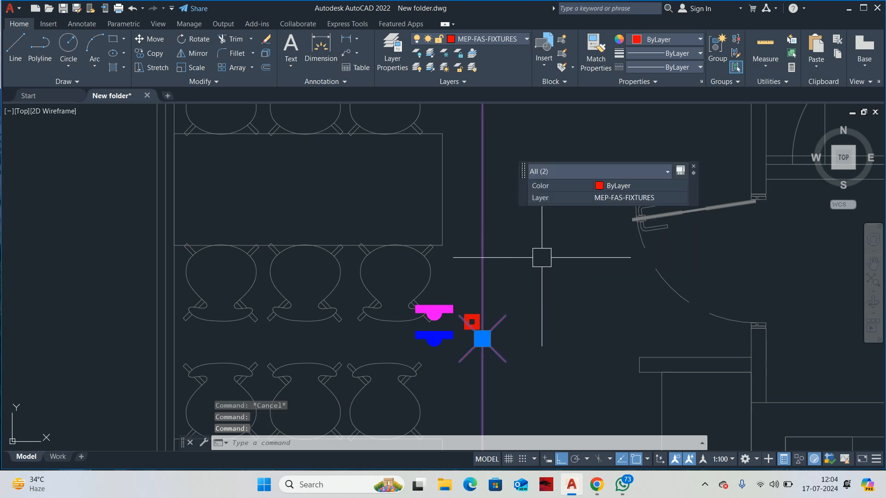
{"action": "key", "text": "Delete"}
{"action": "scroll", "coordinate": [542, 257], "scroll_direction": "down", "scroll_amount": 3}
{"action": "scroll", "coordinate": [508, 300], "scroll_direction": "up", "scroll_amount": 4}
{"action": "left_click", "coordinate": [507, 320]}
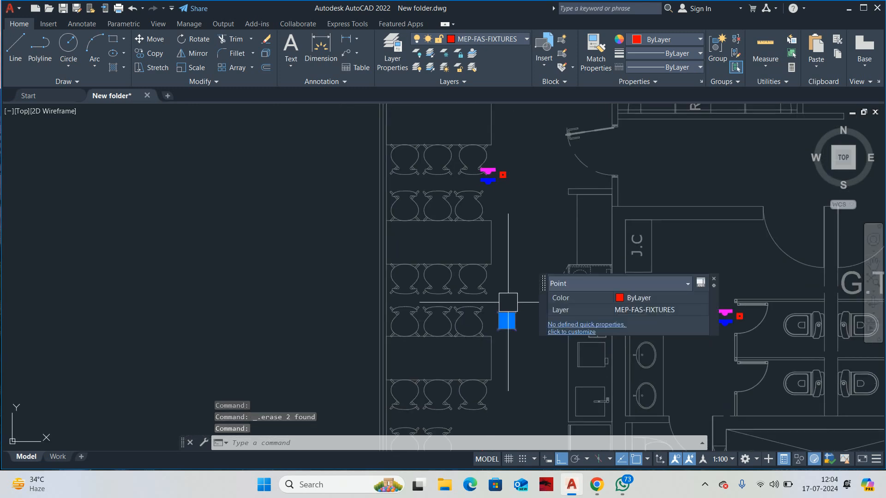
{"action": "key", "text": "Delete"}
{"action": "scroll", "coordinate": [507, 302], "scroll_direction": "down", "scroll_amount": 3}
{"action": "scroll", "coordinate": [500, 300], "scroll_direction": "up", "scroll_amount": 4}
{"action": "scroll", "coordinate": [503, 297], "scroll_direction": "down", "scroll_amount": 2}
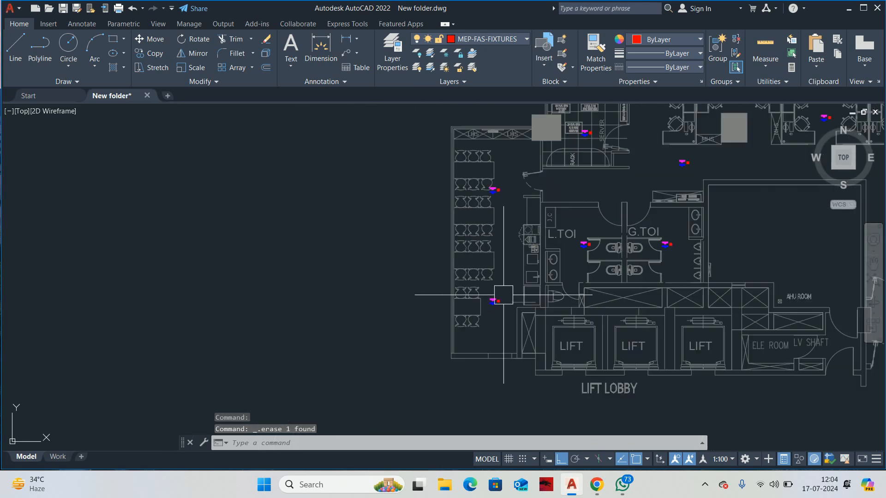
Step: Measure the spacing between the two seating room fixture groups with a linear dimension
{"action": "scroll", "coordinate": [505, 295], "scroll_direction": "down", "scroll_amount": 2}
{"action": "scroll", "coordinate": [510, 286], "scroll_direction": "up", "scroll_amount": 2}
{"action": "key", "text": "Escape"}
{"action": "key", "text": "Escape"}
{"action": "type", "text": "DLI"}
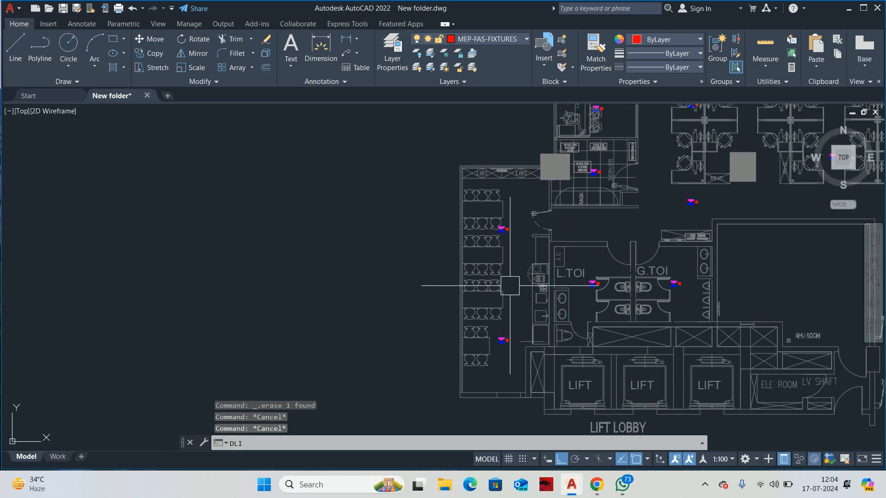
{"action": "key", "text": "Return"}
{"action": "scroll", "coordinate": [512, 224], "scroll_direction": "up", "scroll_amount": 6}
{"action": "left_click", "coordinate": [477, 238]}
{"action": "scroll", "coordinate": [500, 340], "scroll_direction": "down", "scroll_amount": 3}
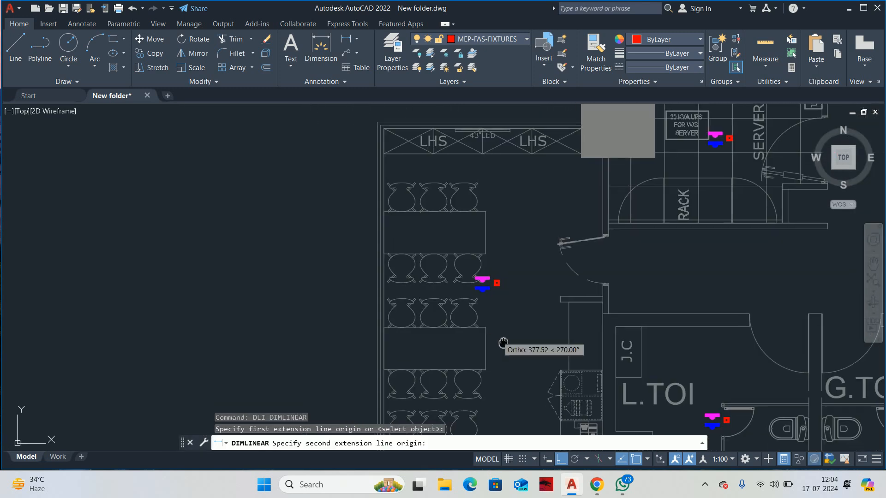
{"action": "scroll", "coordinate": [476, 380], "scroll_direction": "up", "scroll_amount": 3}
{"action": "left_click", "coordinate": [475, 378]}
{"action": "scroll", "coordinate": [539, 337], "scroll_direction": "down", "scroll_amount": 3}
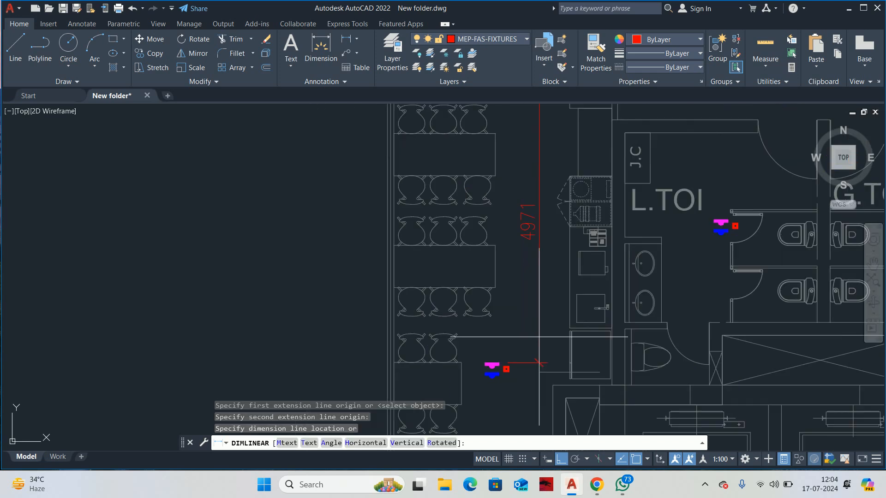
{"action": "left_click", "coordinate": [539, 336]}
{"action": "scroll", "coordinate": [539, 336], "scroll_direction": "down", "scroll_amount": 3}
Step: Measure the distance from the lower seating room group to the lower wall with a linear dimension, then cancel it
{"action": "key", "text": "Return"}
{"action": "scroll", "coordinate": [477, 293], "scroll_direction": "up", "scroll_amount": 4}
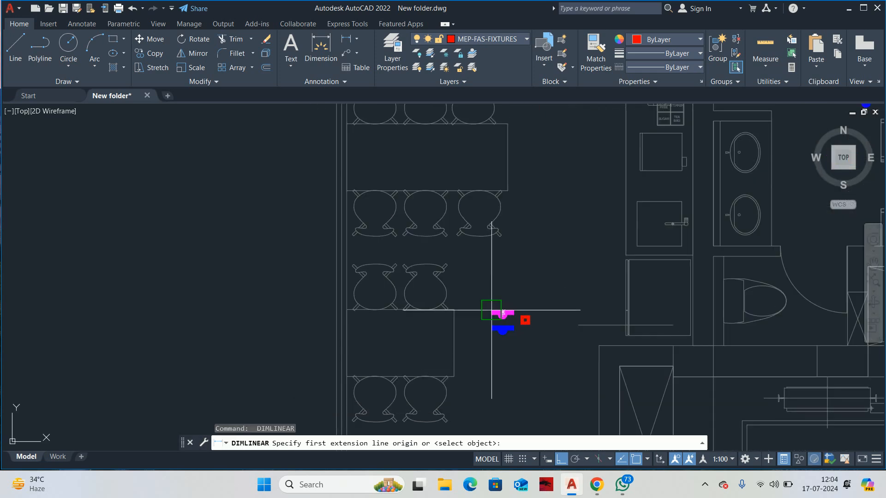
{"action": "left_click", "coordinate": [491, 310]}
{"action": "middle_click_drag", "start_coordinate": [494, 350], "coordinate": [494, 183]}
{"action": "scroll", "coordinate": [494, 300], "scroll_direction": "down", "scroll_amount": 2}
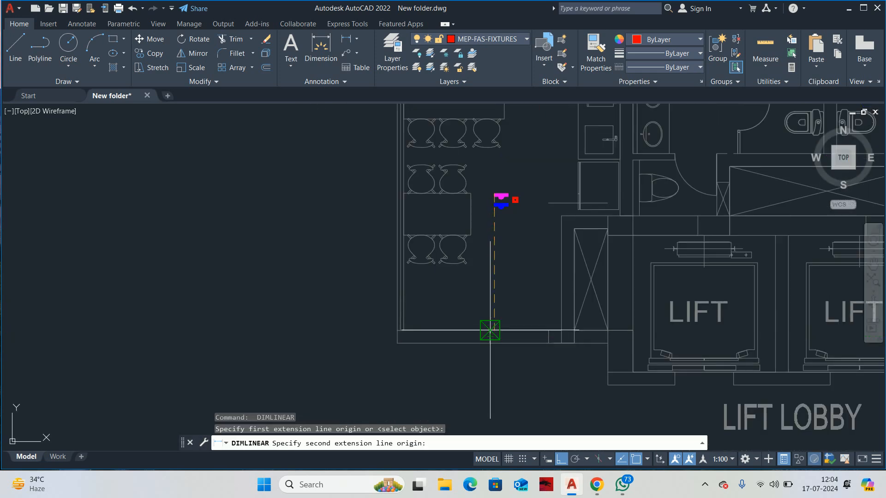
{"action": "left_click", "coordinate": [490, 330]}
{"action": "key", "text": "Escape"}
{"action": "scroll", "coordinate": [507, 259], "scroll_direction": "down", "scroll_amount": 4}
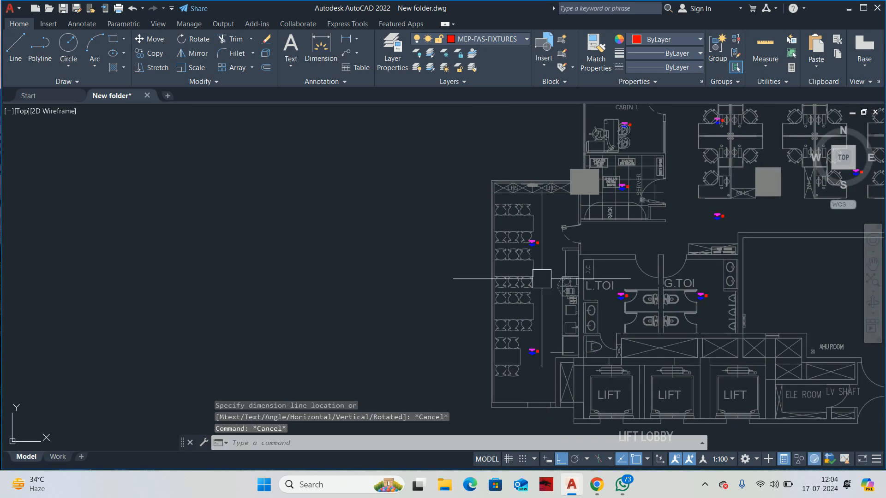
Step: Measure the distance from the upper seating room group to the LHS storage front, cancelling the dimension before placing it
{"action": "scroll", "coordinate": [526, 251], "scroll_direction": "up", "scroll_amount": 6}
{"action": "key", "text": "Return"}
{"action": "left_click", "coordinate": [487, 253]}
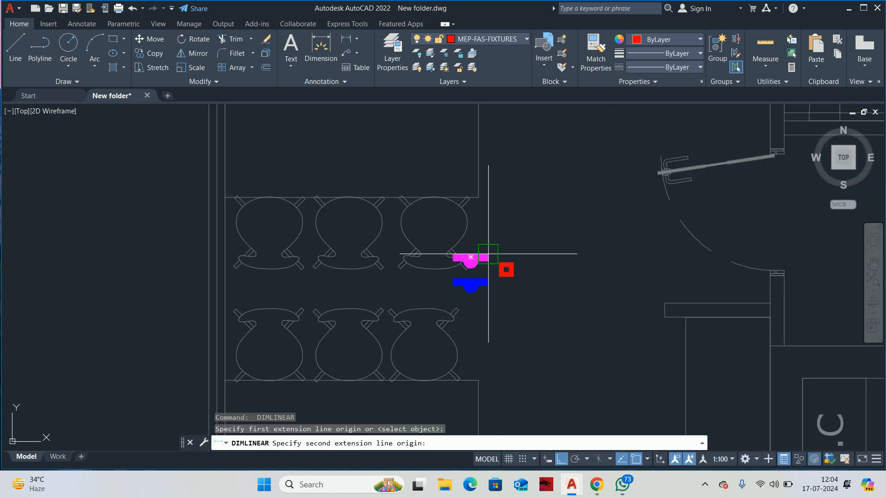
{"action": "middle_click_drag", "start_coordinate": [487, 253], "coordinate": [500, 352]}
{"action": "left_click", "coordinate": [456, 147]}
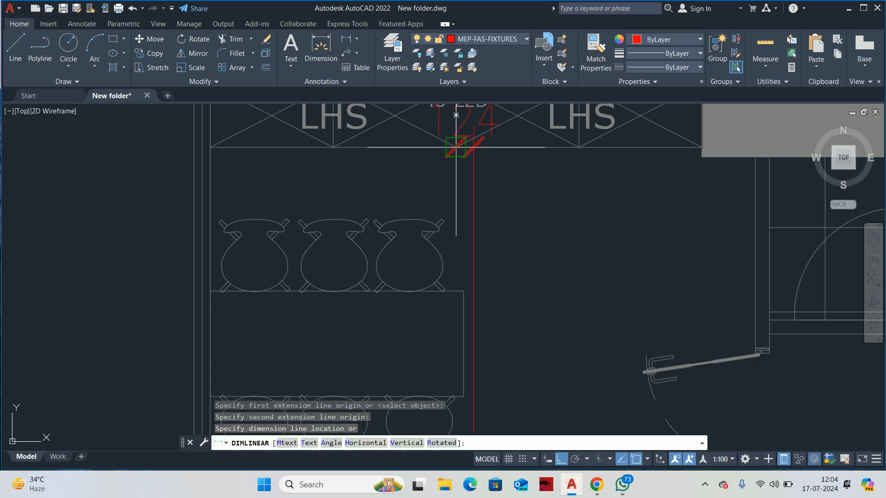
{"action": "key", "text": "Escape"}
{"action": "key", "text": "Escape"}
{"action": "scroll", "coordinate": [566, 239], "scroll_direction": "down", "scroll_amount": 8}
{"action": "middle_click_drag", "start_coordinate": [544, 257], "coordinate": [476, 182]}
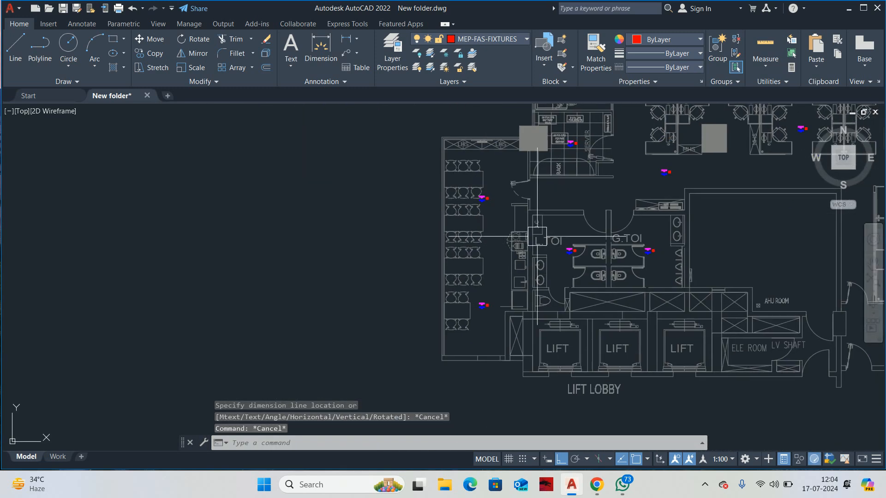
{"action": "scroll", "coordinate": [525, 326], "scroll_direction": "down", "scroll_amount": 2}
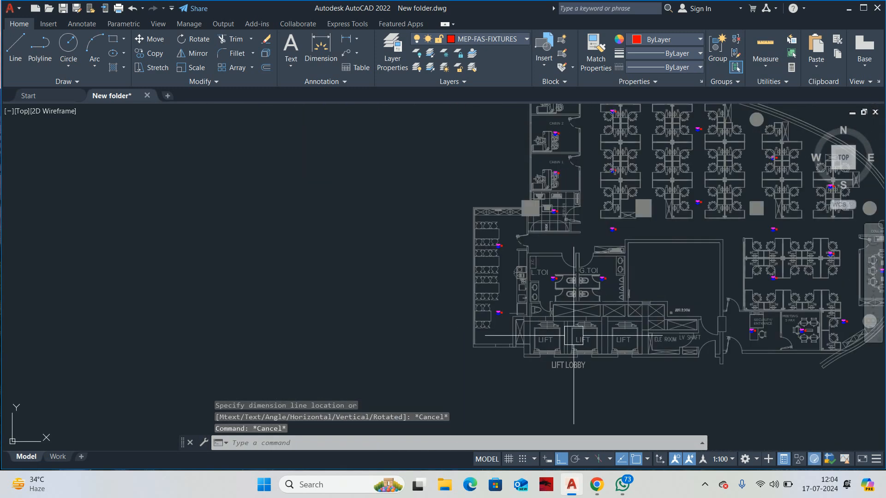
{"action": "mouse_move", "coordinate": [594, 349]}
{"action": "middle_mouse_down"}
{"action": "mouse_move", "coordinate": [468, 319]}
{"action": "mouse_move", "coordinate": [590, 350]}
{"action": "mouse_move", "coordinate": [524, 356]}
{"action": "middle_mouse_up"}
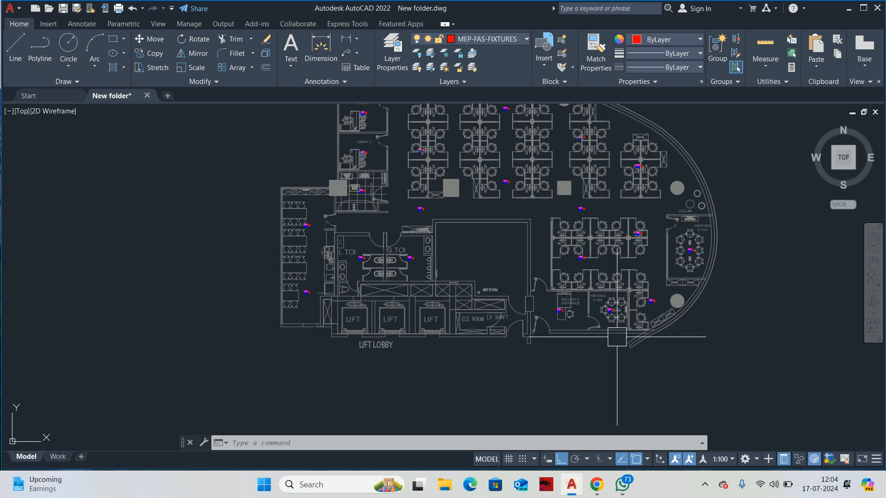
Step: Inspect the security entrance and the passage beside the AHU room for missing fixture groups
{"action": "mouse_move", "coordinate": [570, 322]}
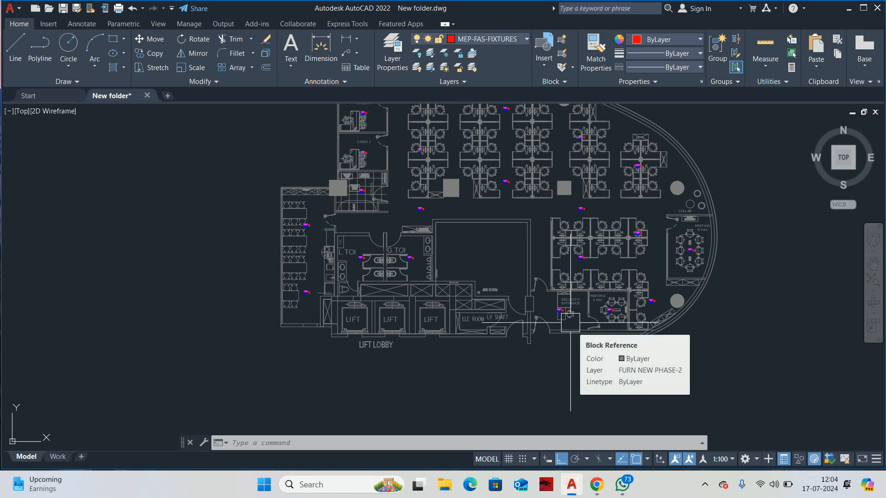
{"action": "scroll", "coordinate": [551, 346], "scroll_direction": "up", "scroll_amount": 5}
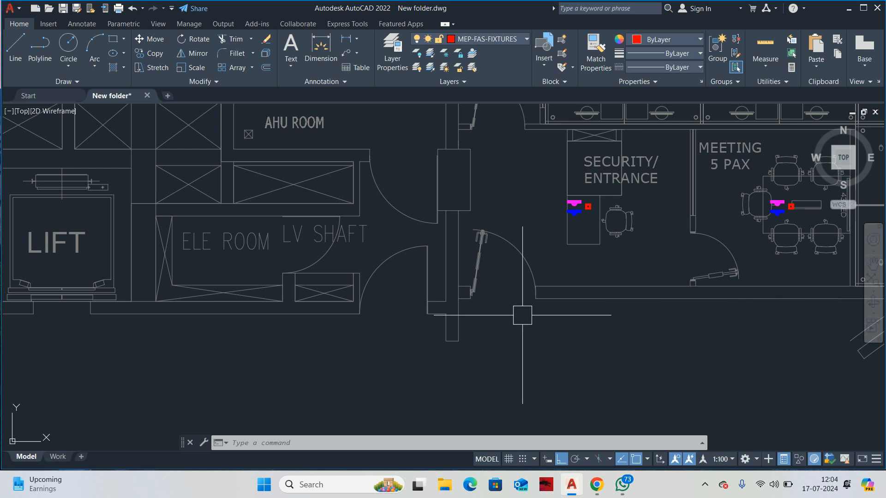
{"action": "scroll", "coordinate": [520, 313], "scroll_direction": "down", "scroll_amount": 5}
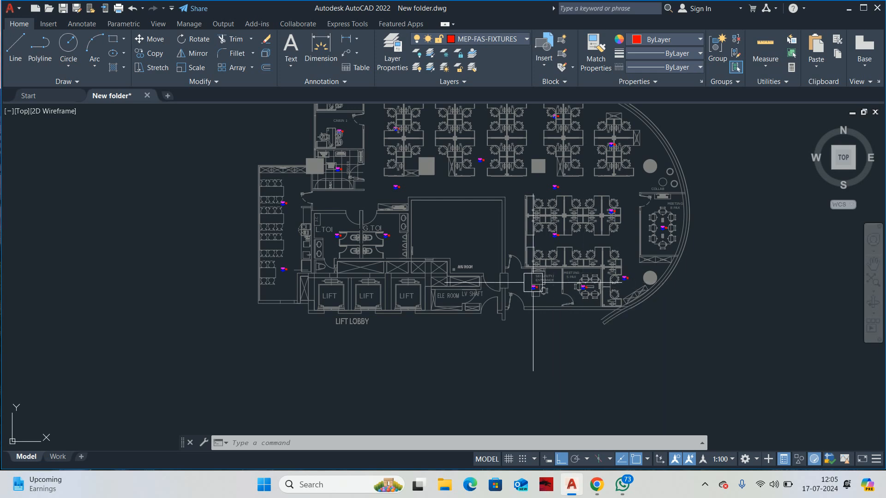
{"action": "scroll", "coordinate": [534, 282], "scroll_direction": "up", "scroll_amount": 2}
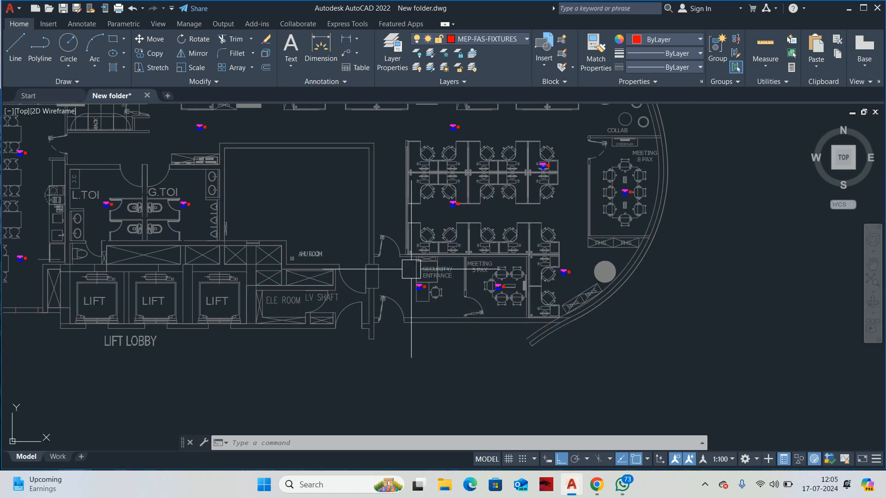
{"action": "middle_click_drag", "start_coordinate": [380, 231], "coordinate": [393, 253]}
{"action": "key", "text": "Escape"}
{"action": "key", "text": "Escape"}
{"action": "key", "text": "Escape"}
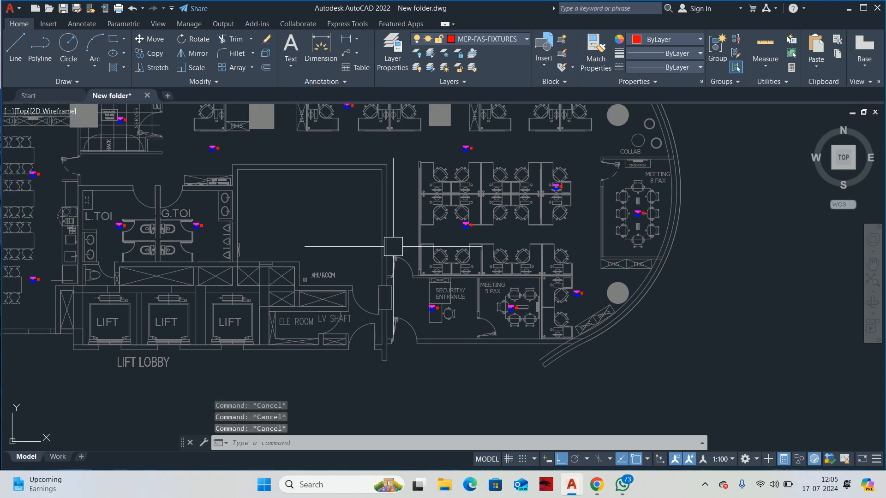
Step: Copy the fixture group between the lower workstation rows horizontally onto the workstation area's wall facing the AHU room passage
{"action": "type", "text": "CO"}
{"action": "key", "text": "space"}
{"action": "scroll", "coordinate": [458, 225], "scroll_direction": "up", "scroll_amount": 2}
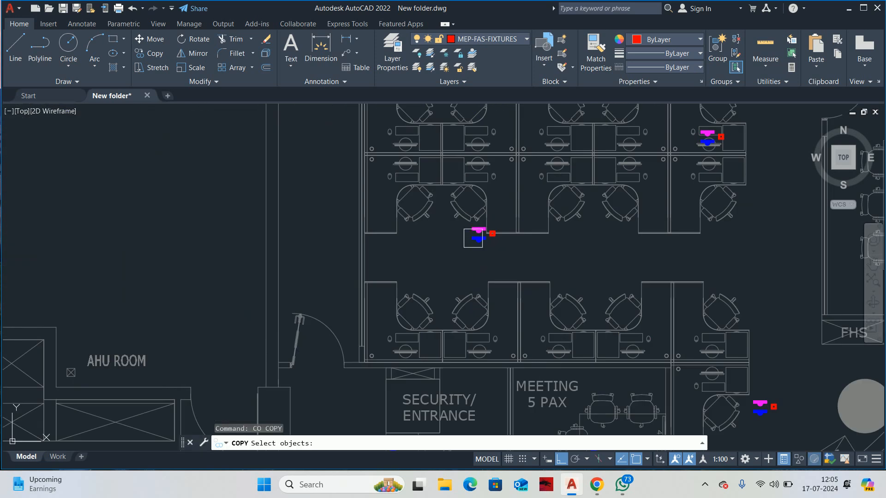
{"action": "left_click", "coordinate": [474, 237]}
{"action": "key", "text": "space"}
{"action": "scroll", "coordinate": [481, 237], "scroll_direction": "up", "scroll_amount": 3}
{"action": "left_click", "coordinate": [468, 217]}
{"action": "scroll", "coordinate": [289, 233], "scroll_direction": "down", "scroll_amount": 4}
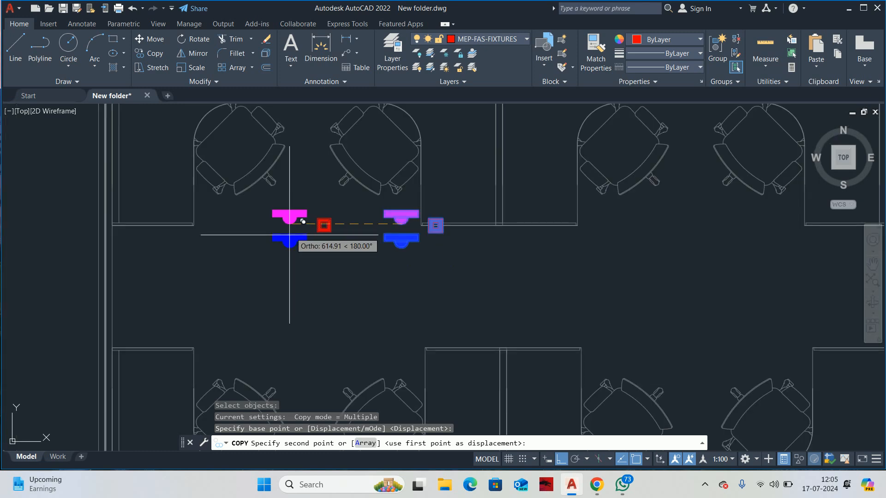
{"action": "middle_click_drag", "start_coordinate": [289, 234], "coordinate": [655, 271]}
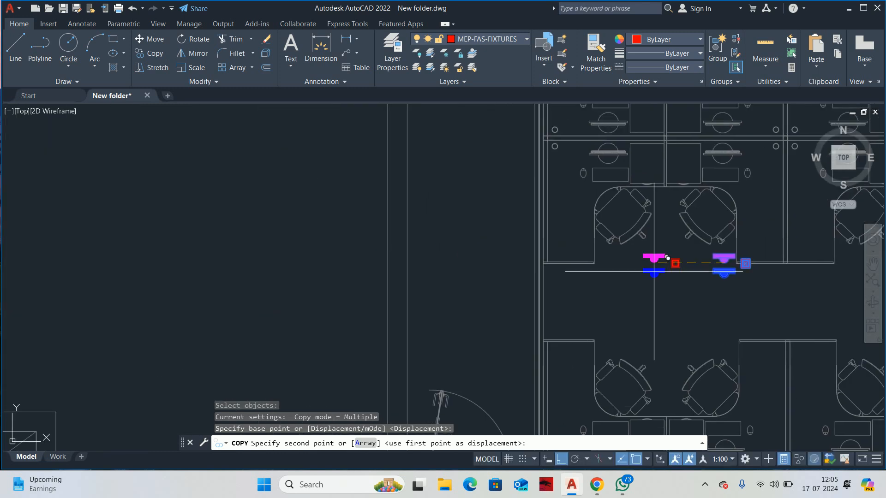
{"action": "left_click", "coordinate": [536, 262]}
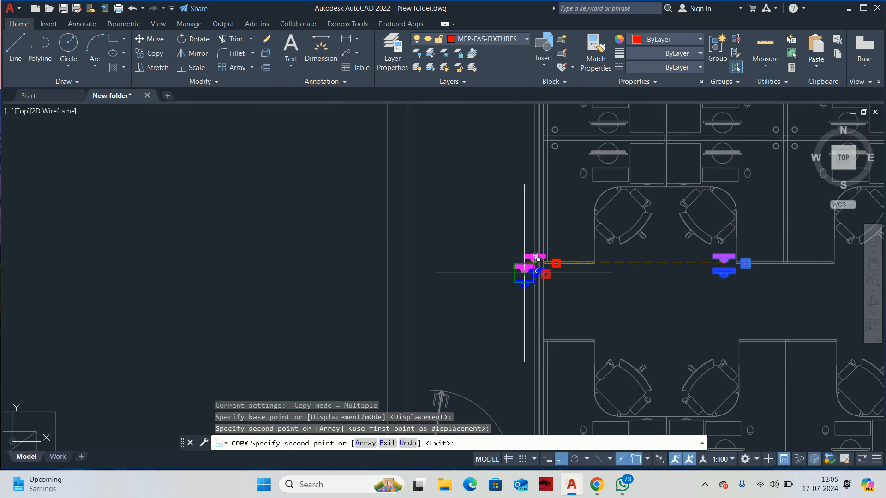
{"action": "key", "text": "Escape"}
{"action": "key", "text": "Escape"}
{"action": "key", "text": "Escape"}
{"action": "left_click", "coordinate": [765, 42]}
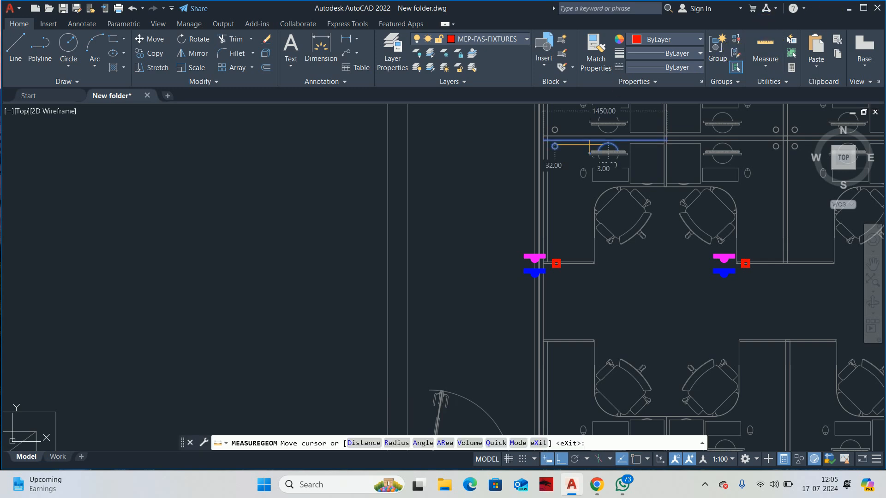
{"action": "key", "text": "Escape"}
Step: Move the copied fixture group 750 horizontally off the workstation wall into the passage beside the AHU room
{"action": "type", "text": "m"}
{"action": "key", "text": "Return"}
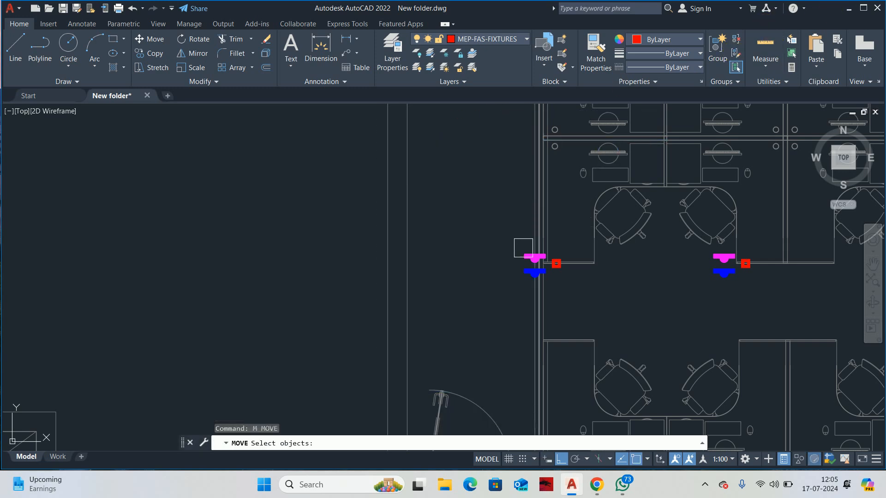
{"action": "left_click", "coordinate": [534, 257]}
{"action": "key", "text": "Return"}
{"action": "left_click", "coordinate": [501, 215]}
{"action": "type", "text": "75"}
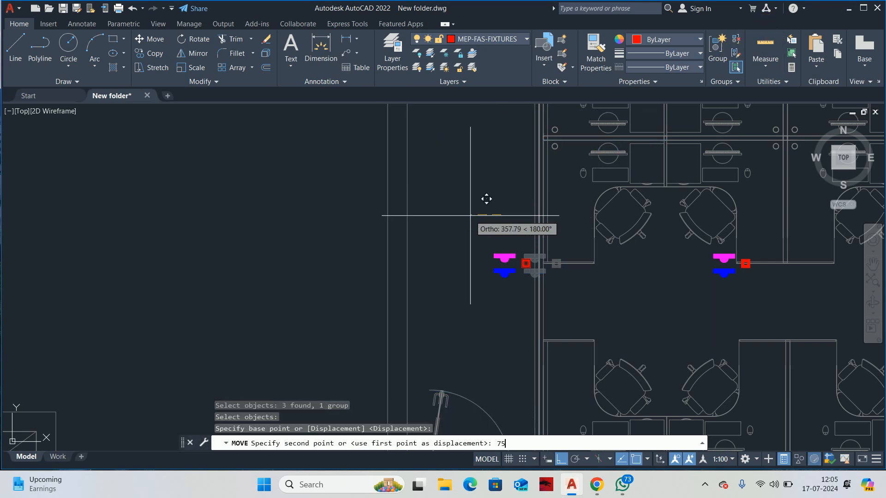
{"action": "type", "text": "0"}
{"action": "key", "text": "Escape"}
{"action": "scroll", "coordinate": [470, 215], "scroll_direction": "down", "scroll_amount": 3}
{"action": "key", "text": "Escape"}
{"action": "scroll", "coordinate": [458, 305], "scroll_direction": "down", "scroll_amount": 2}
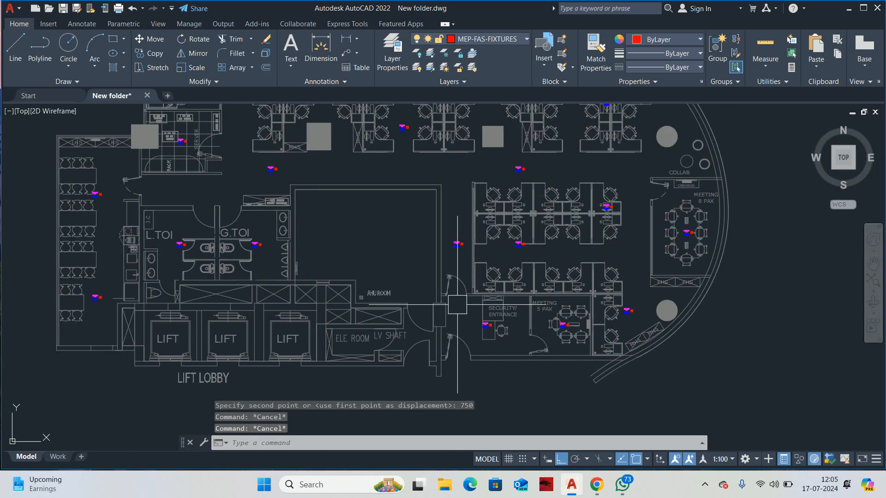
{"action": "key", "text": "Escape"}
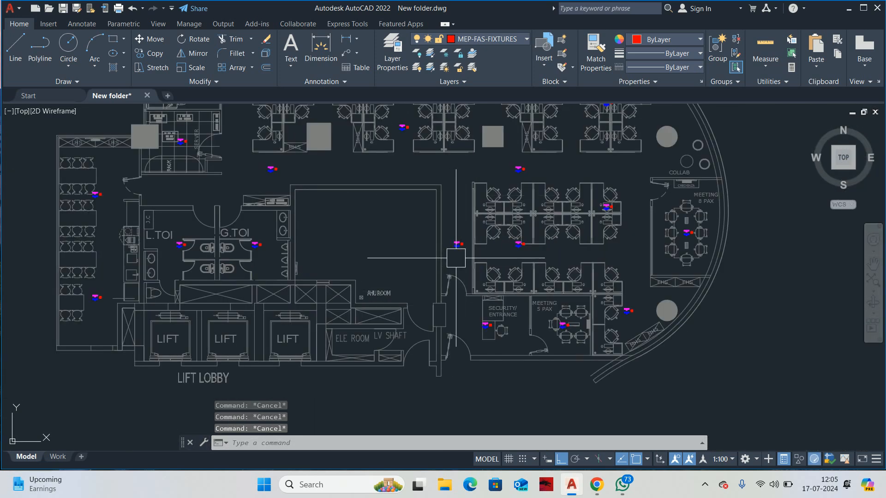
Step: Review the fixture group layout across the whole floor plan, especially around the passage and the security entrance
{"action": "middle_click_drag", "start_coordinate": [456, 258], "coordinate": [455, 201]}
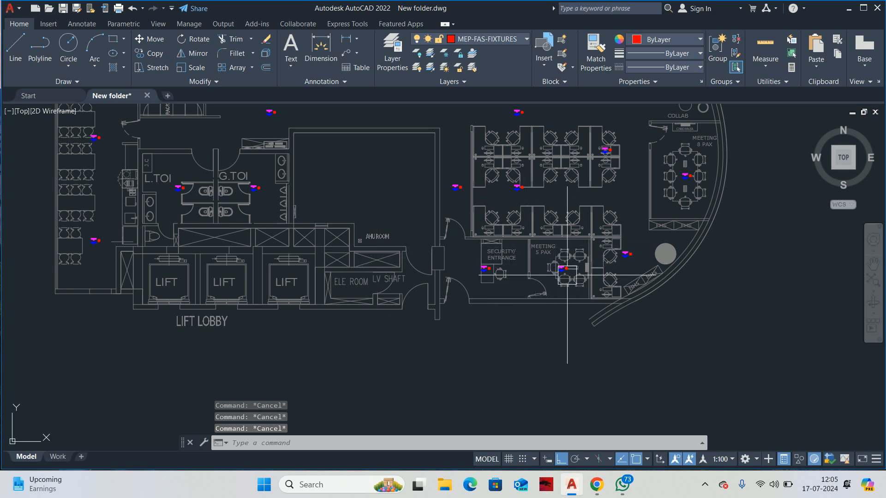
{"action": "middle_click_drag", "start_coordinate": [490, 216], "coordinate": [483, 301]}
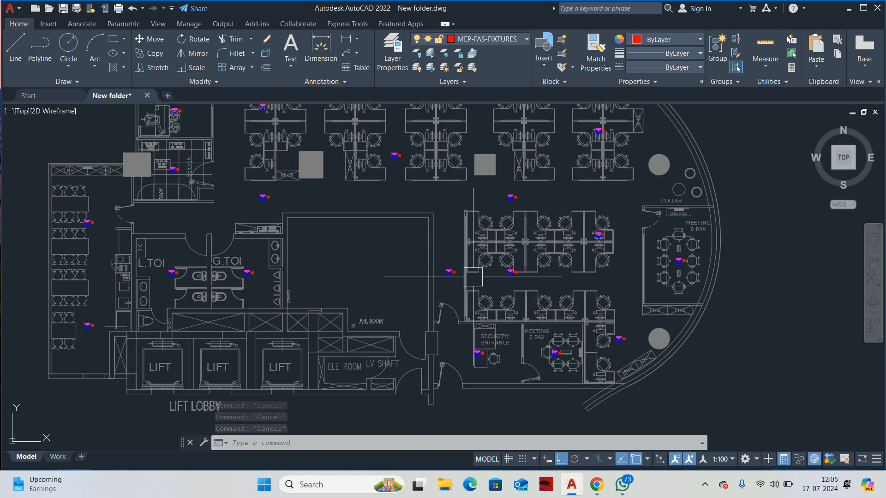
{"action": "key", "text": "Escape"}
{"action": "key", "text": "Escape"}
{"action": "key", "text": "Escape"}
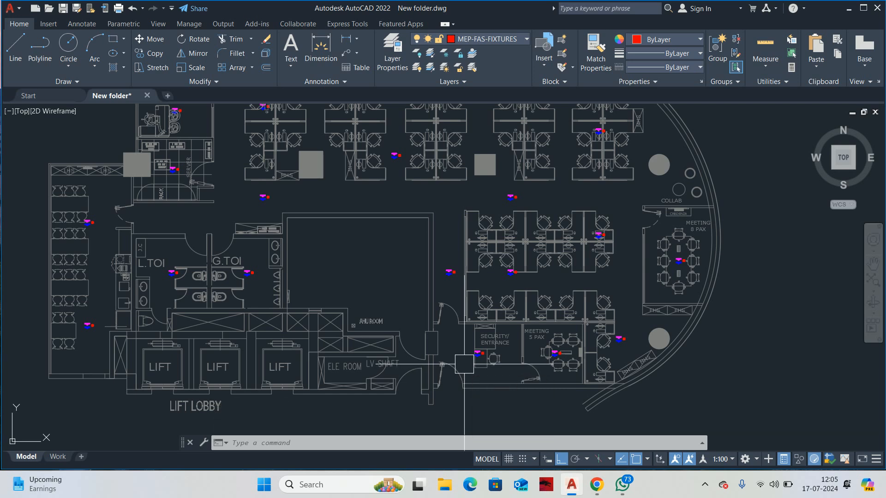
{"action": "scroll", "coordinate": [385, 325], "scroll_direction": "down", "scroll_amount": 4}
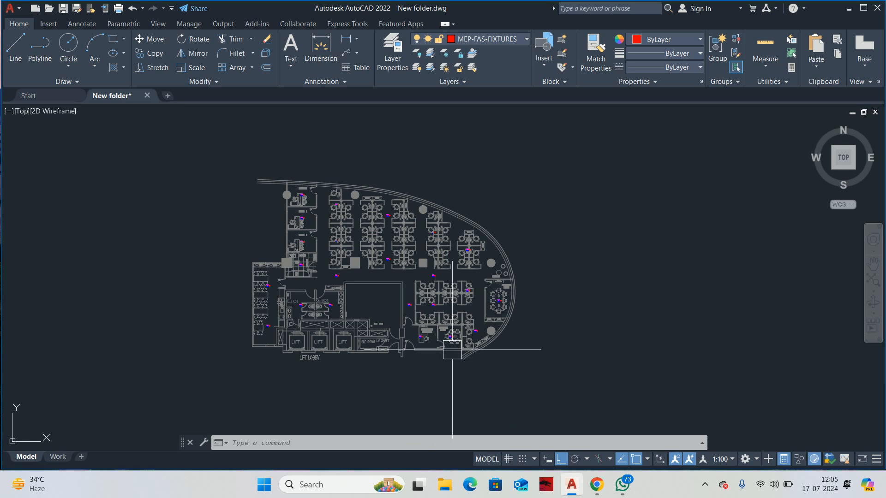
{"action": "scroll", "coordinate": [372, 330], "scroll_direction": "up", "scroll_amount": 4}
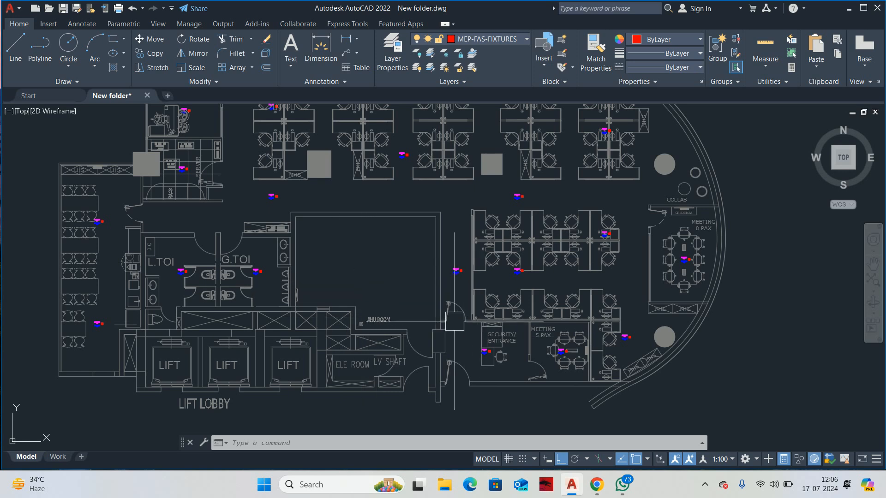
{"action": "scroll", "coordinate": [454, 321], "scroll_direction": "down", "scroll_amount": 2}
{"action": "scroll", "coordinate": [454, 321], "scroll_direction": "down", "scroll_amount": 1}
{"action": "key", "text": "Escape"}
{"action": "key", "text": "Escape"}
{"action": "key", "text": "Escape"}
{"action": "scroll", "coordinate": [378, 328], "scroll_direction": "up", "scroll_amount": 5}
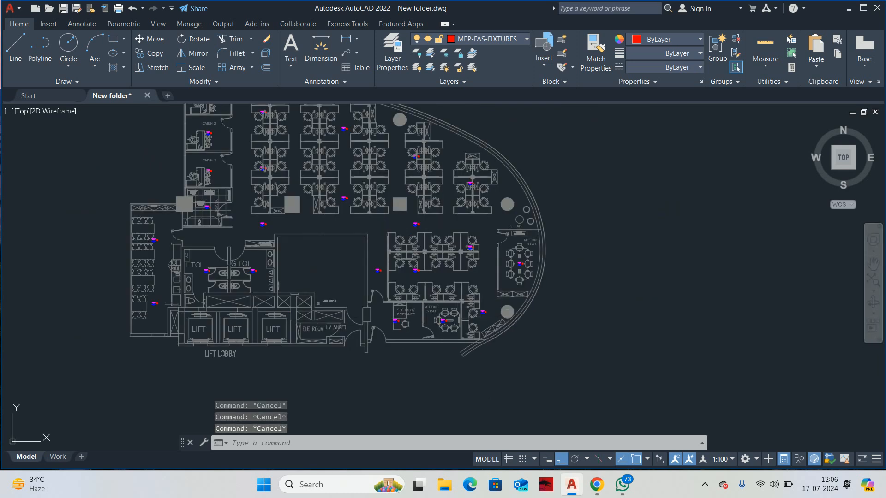
Step: Draw a rectangle 450 long and 50 wide in the empty space below the security entrance wall
{"action": "middle_click_drag", "start_coordinate": [382, 328], "coordinate": [366, 298]}
{"action": "type", "text": "rec"}
{"action": "key", "text": "Return"}
{"action": "scroll", "coordinate": [404, 237], "scroll_direction": "up", "scroll_amount": 2}
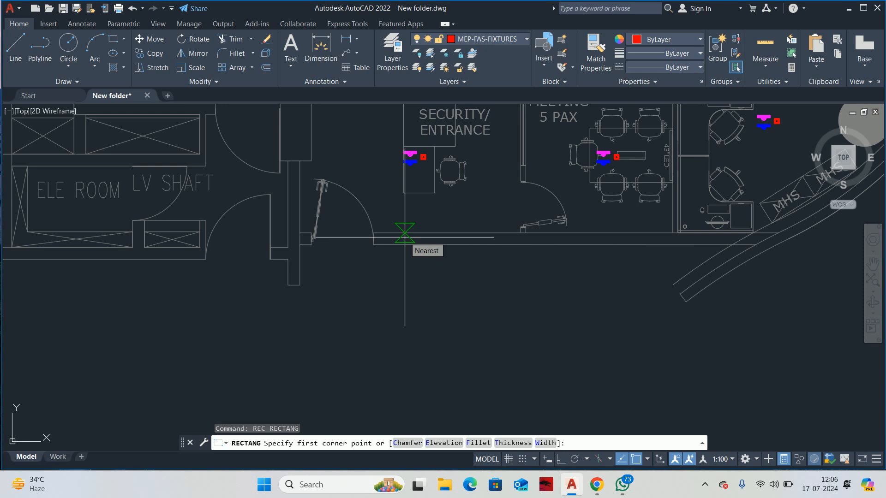
{"action": "scroll", "coordinate": [385, 320], "scroll_direction": "up", "scroll_amount": 2}
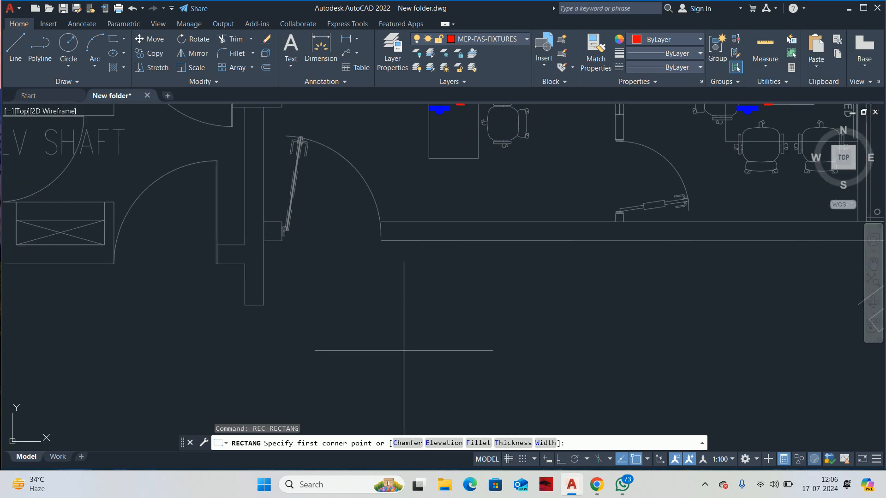
{"action": "left_click", "coordinate": [411, 322]}
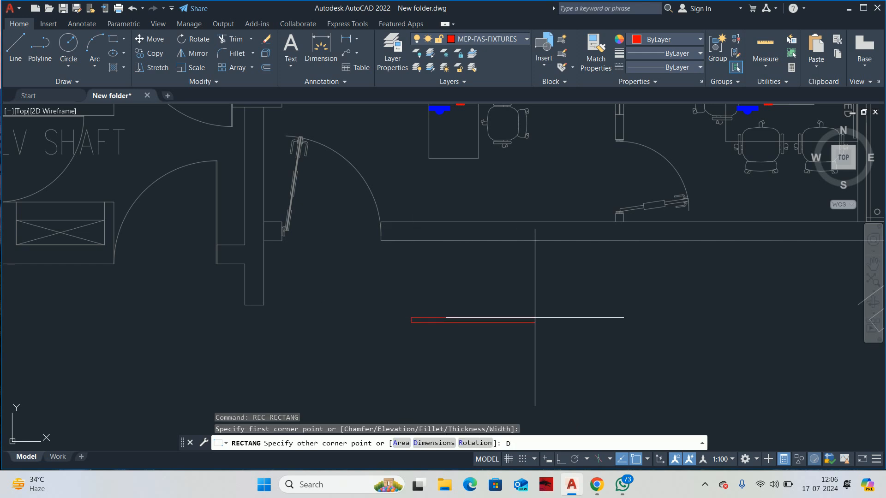
{"action": "key", "text": "Return"}
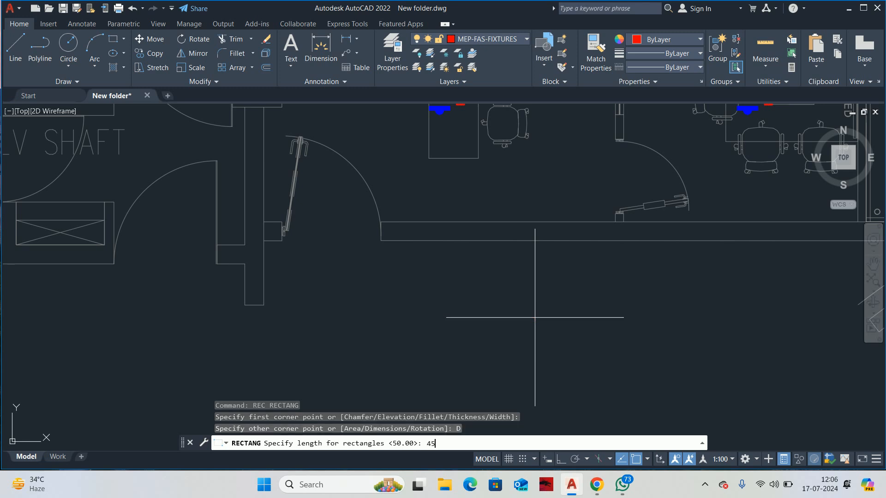
{"action": "key", "text": "Return"}
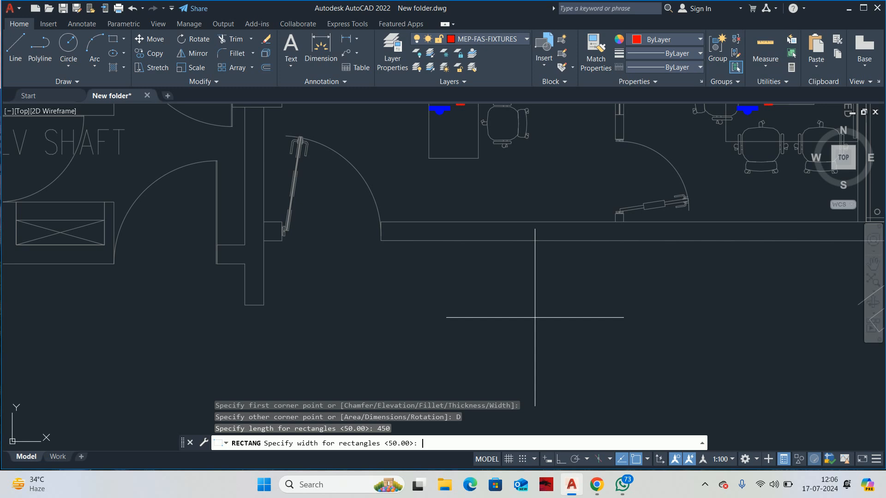
{"action": "key", "text": "Return"}
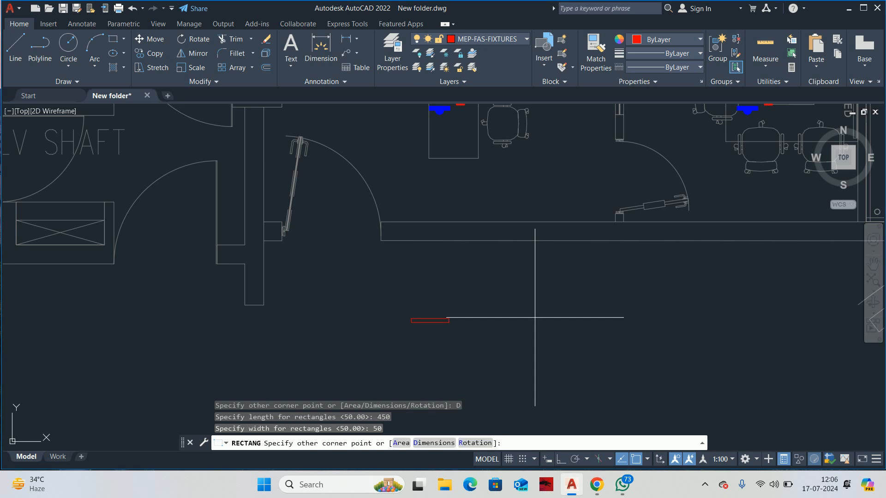
{"action": "left_click", "coordinate": [509, 318]}
{"action": "key", "text": "Escape"}
{"action": "key", "text": "Escape"}
Step: Stretch the upper edge of the new rectangle upward by 50
{"action": "scroll", "coordinate": [445, 319], "scroll_direction": "up", "scroll_amount": 4}
{"action": "key", "text": "Escape"}
{"action": "left_click", "coordinate": [407, 321]}
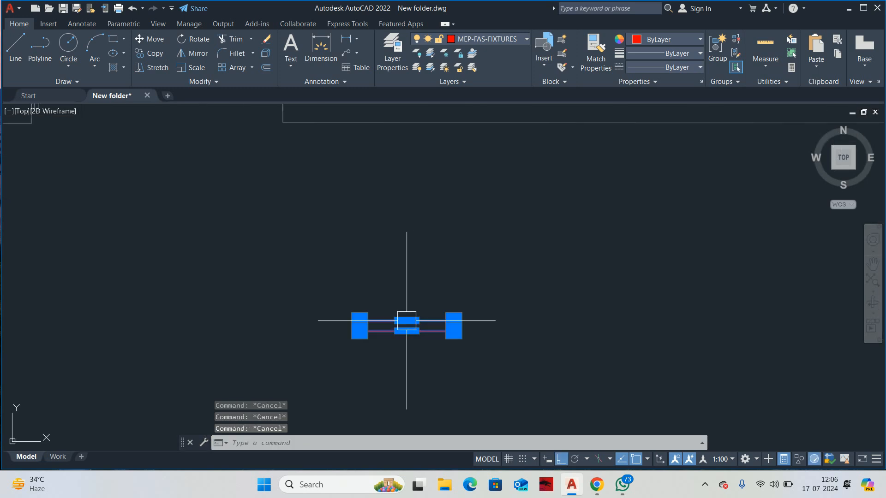
{"action": "scroll", "coordinate": [406, 321], "scroll_direction": "up", "scroll_amount": 5}
{"action": "left_click", "coordinate": [403, 349]}
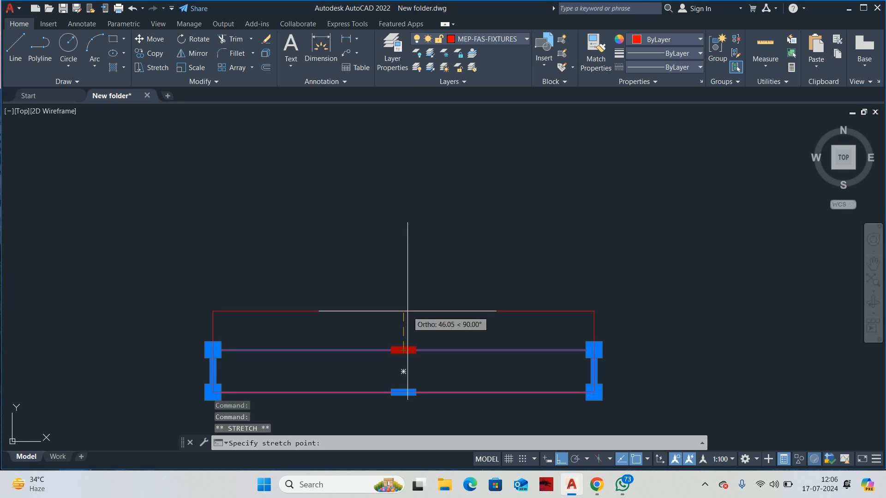
{"action": "type", "text": "50"}
{"action": "key", "text": "Return"}
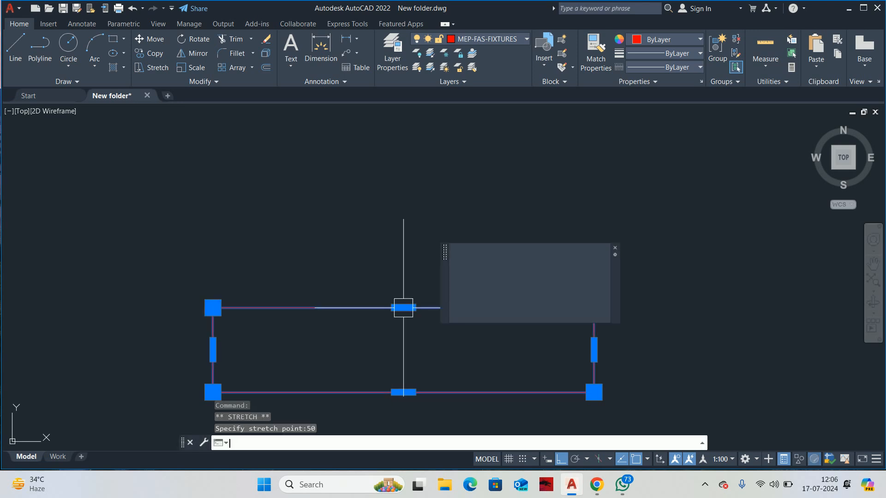
{"action": "key", "text": "Escape"}
{"action": "key", "text": "Escape"}
{"action": "scroll", "coordinate": [541, 360], "scroll_direction": "down", "scroll_amount": 2}
{"action": "left_click", "coordinate": [573, 352]}
{"action": "key", "text": "Escape"}
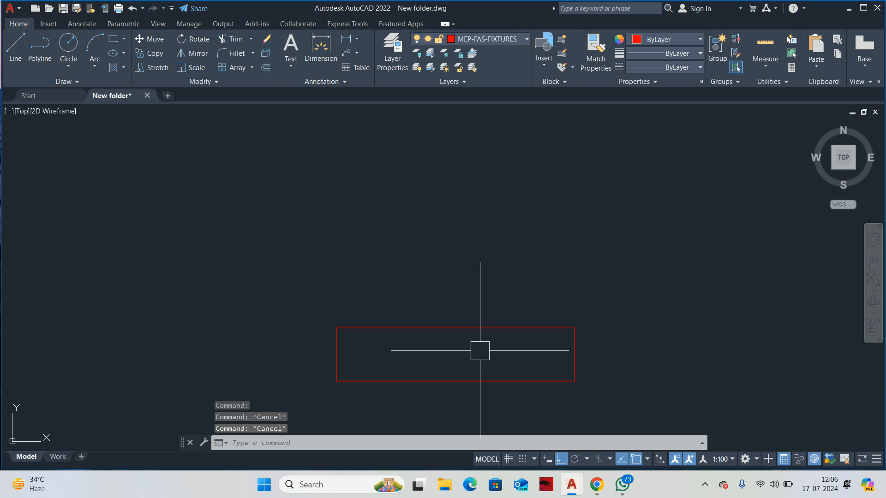
Step: Examine the new rectangle alongside the fixture groups in the security entrance and the 5 pax meeting room
{"action": "scroll", "coordinate": [478, 350], "scroll_direction": "down", "scroll_amount": 4}
{"action": "middle_click_drag", "start_coordinate": [478, 350], "coordinate": [564, 332]}
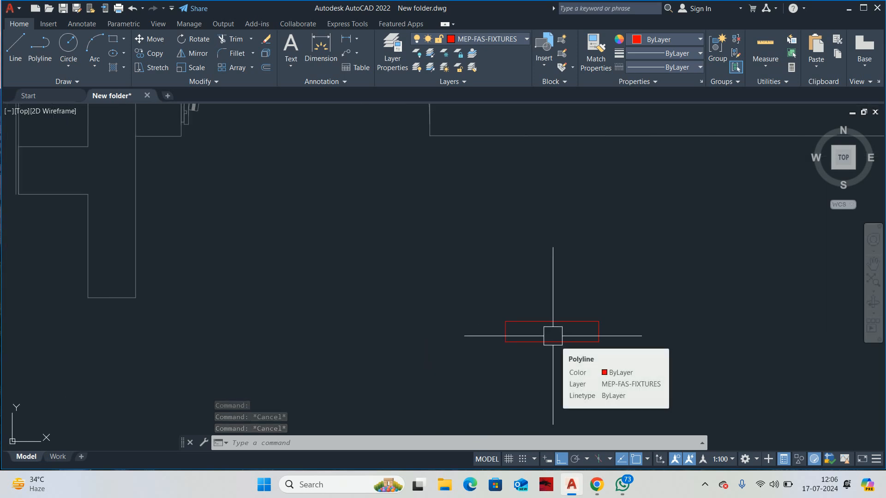
{"action": "scroll", "coordinate": [553, 336], "scroll_direction": "down", "scroll_amount": 4}
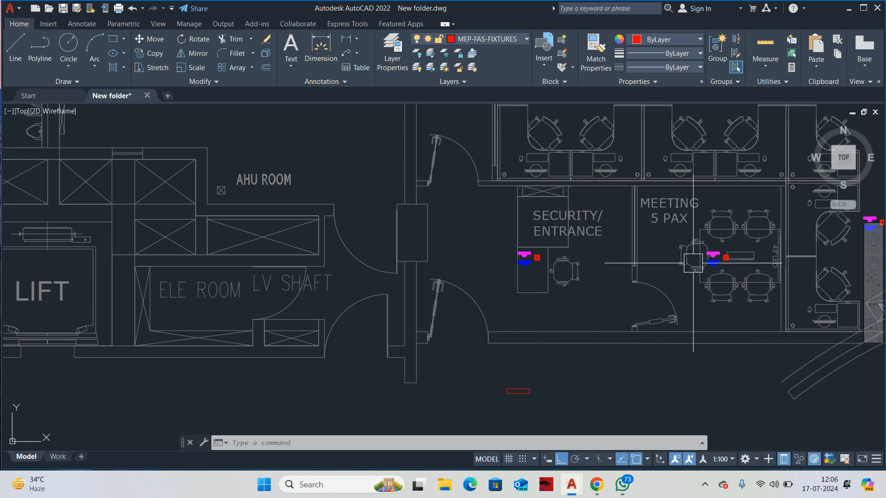
{"action": "key", "text": "Escape"}
{"action": "key", "text": "Escape"}
{"action": "key", "text": "Escape"}
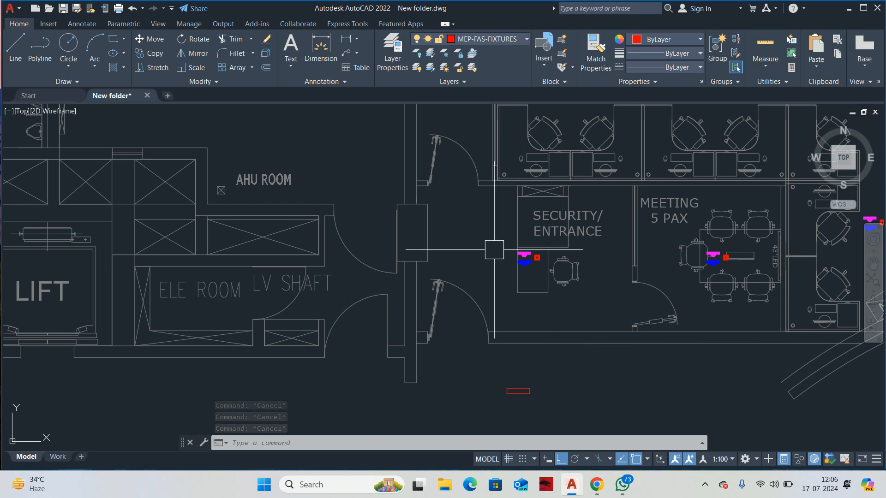
{"action": "mouse_move", "coordinate": [520, 258]}
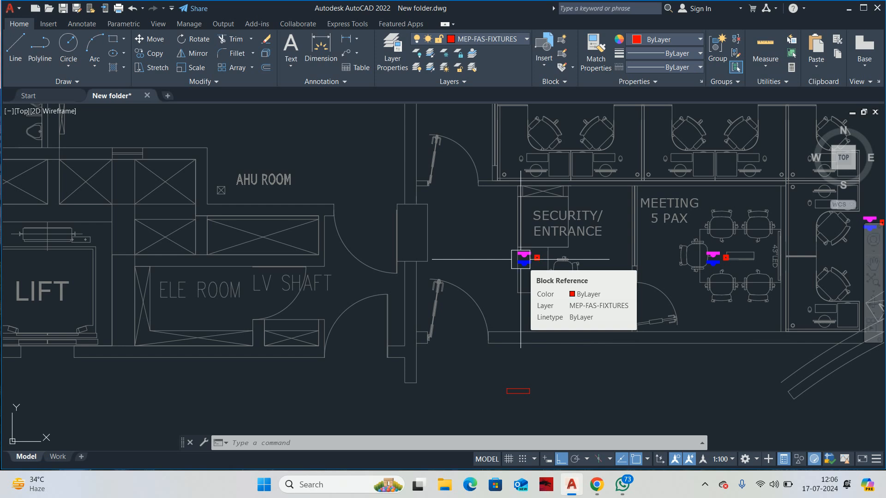
{"action": "key", "text": "Escape"}
{"action": "key", "text": "Escape"}
{"action": "key", "text": "Escape"}
{"action": "scroll", "coordinate": [521, 286], "scroll_direction": "up", "scroll_amount": 5}
{"action": "scroll", "coordinate": [457, 328], "scroll_direction": "up", "scroll_amount": 2}
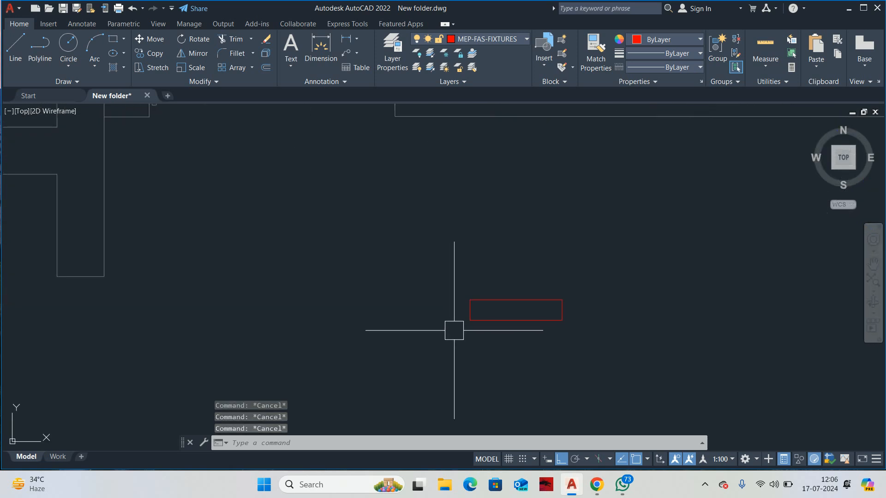
Step: Measure the length of the new rectangle below the security entrance wall with a linear dimension, without placing it
{"action": "scroll", "coordinate": [484, 303], "scroll_direction": "down", "scroll_amount": 5}
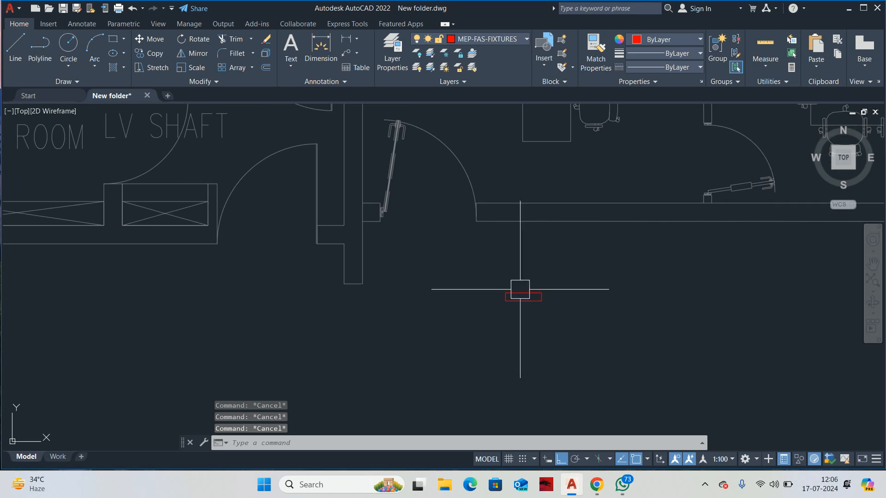
{"action": "scroll", "coordinate": [508, 300], "scroll_direction": "up", "scroll_amount": 4}
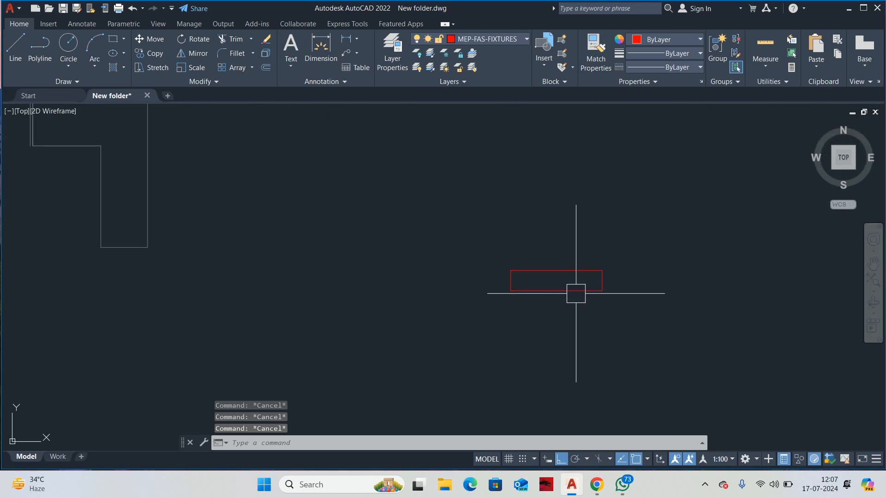
{"action": "type", "text": "dli"}
{"action": "key", "text": "Return"}
{"action": "key", "text": "Return"}
{"action": "left_click", "coordinate": [549, 270]}
{"action": "key", "text": "Escape"}
{"action": "key", "text": "Escape"}
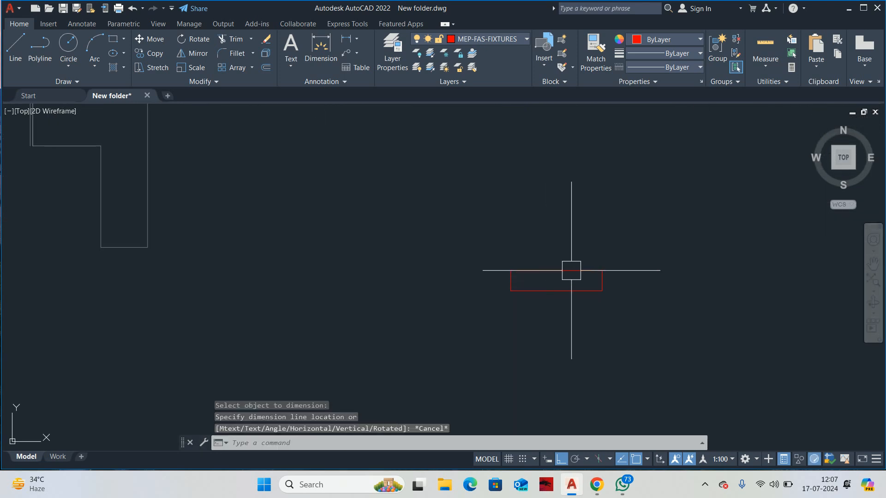
Step: Stretch the right edge of the rectangle outward by 150
{"action": "left_click", "coordinate": [603, 283]}
{"action": "scroll", "coordinate": [601, 283], "scroll_direction": "up", "scroll_amount": 2}
{"action": "scroll", "coordinate": [610, 281], "scroll_direction": "up", "scroll_amount": 3}
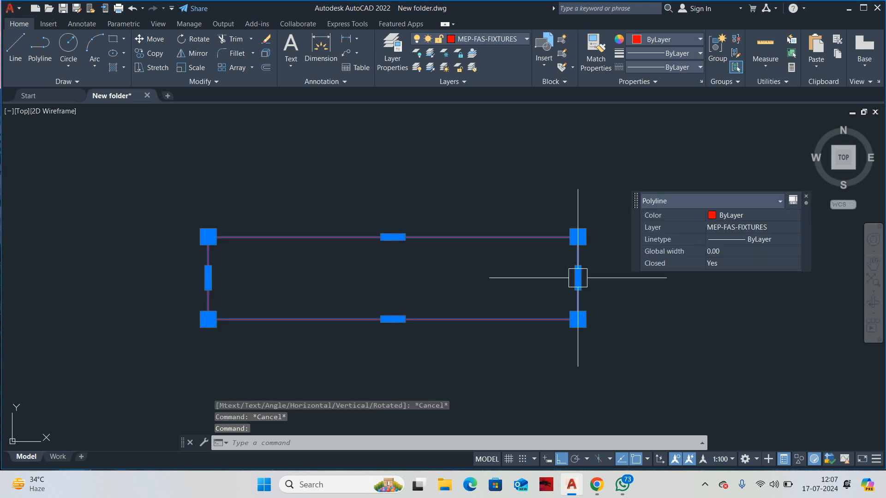
{"action": "left_click", "coordinate": [578, 277]}
{"action": "type", "text": "150"}
{"action": "key", "text": "Return"}
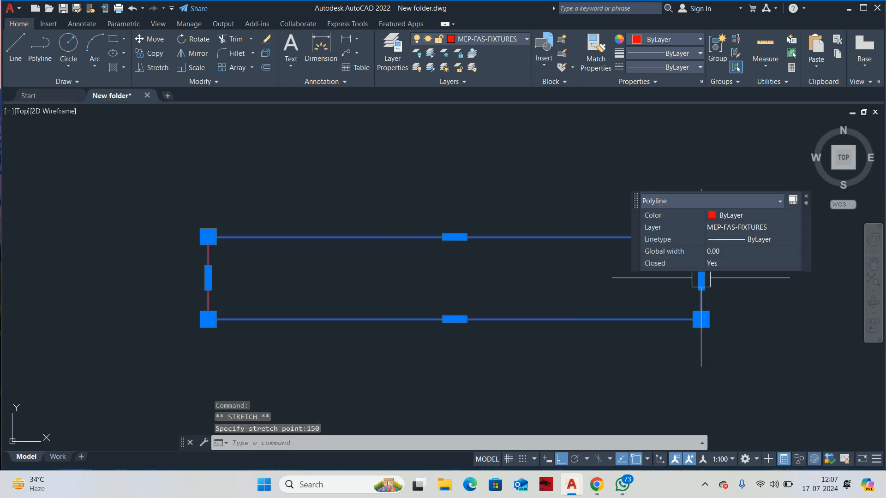
{"action": "key", "text": "Escape"}
{"action": "key", "text": "Escape"}
{"action": "key", "text": "Escape"}
{"action": "scroll", "coordinate": [553, 285], "scroll_direction": "down", "scroll_amount": 6}
Step: Hatch the inside of the rectangle with the ANSI37 pattern
{"action": "type", "text": "H"}
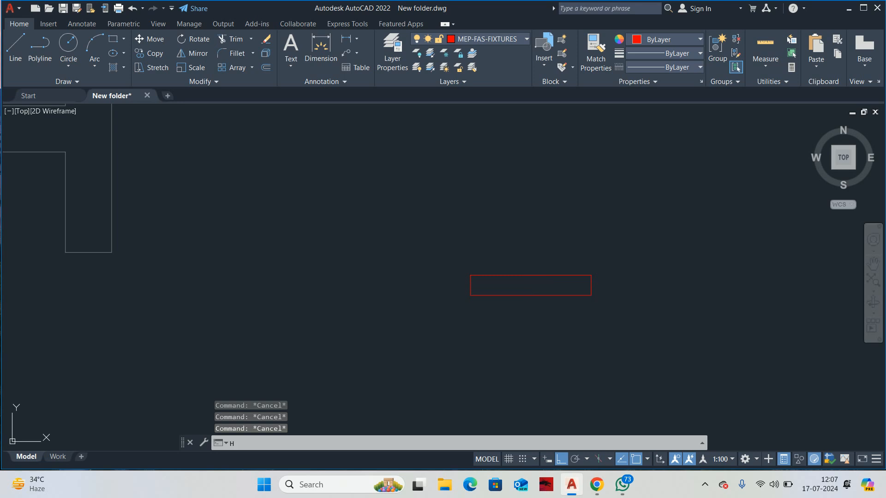
{"action": "key", "text": "Return"}
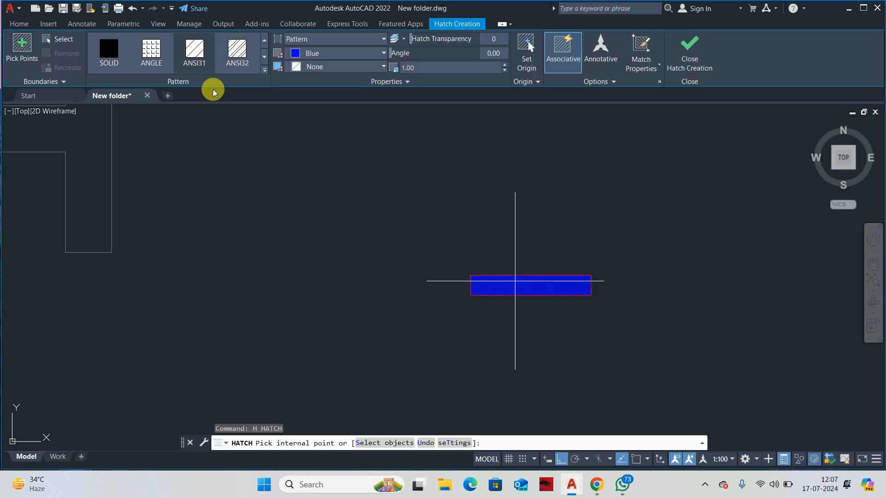
{"action": "left_click", "coordinate": [263, 72]}
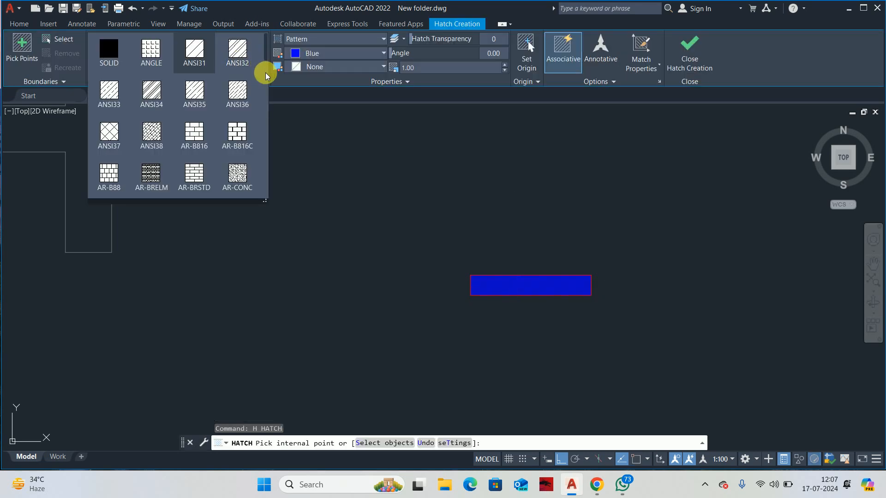
{"action": "left_click", "coordinate": [109, 132]}
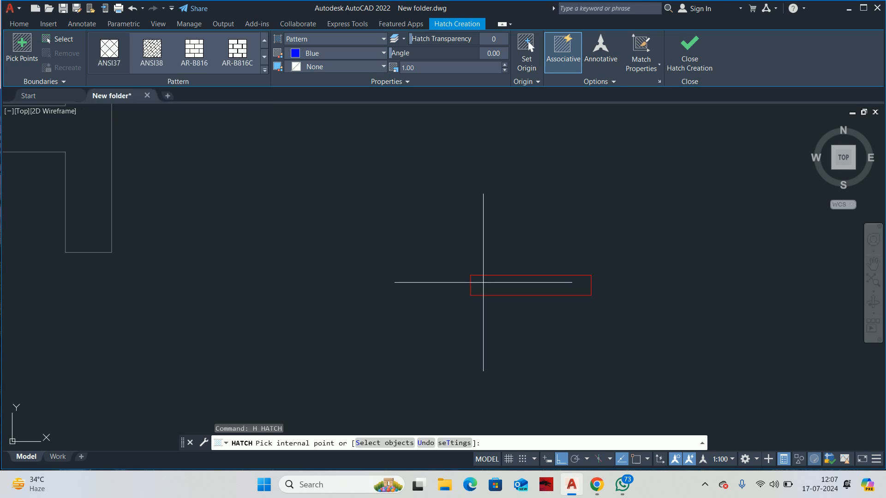
{"action": "left_click", "coordinate": [483, 282]}
{"action": "key", "text": "Escape"}
Step: Enlarge the pattern scale of the rectangle's hatch, trying 10 and settling on 5
{"action": "scroll", "coordinate": [486, 287], "scroll_direction": "up", "scroll_amount": 3}
{"action": "left_click", "coordinate": [512, 290]}
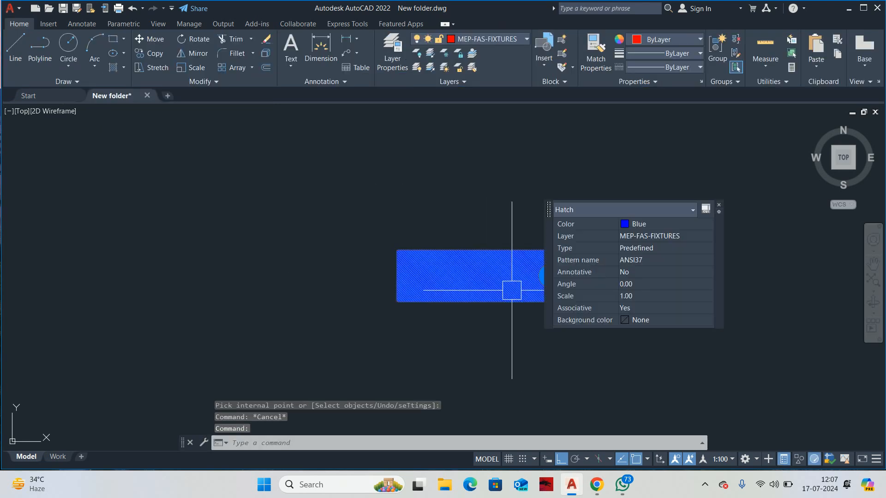
{"action": "left_click", "coordinate": [666, 297]}
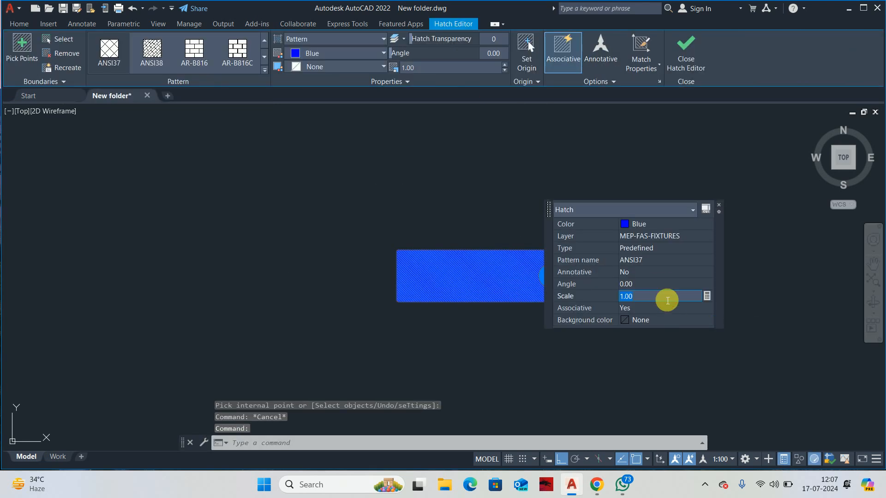
{"action": "type", "text": "10"}
{"action": "left_click", "coordinate": [662, 304]}
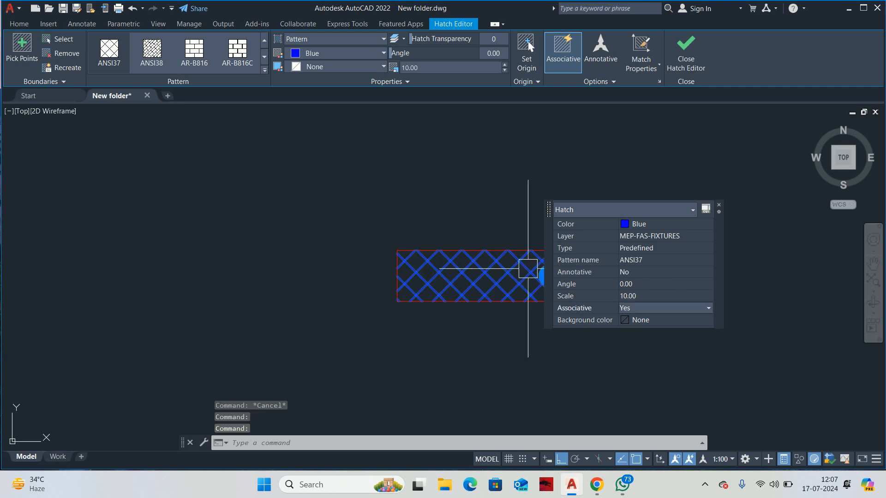
{"action": "left_click", "coordinate": [644, 295]}
{"action": "type", "text": "5"}
{"action": "key", "text": "Return"}
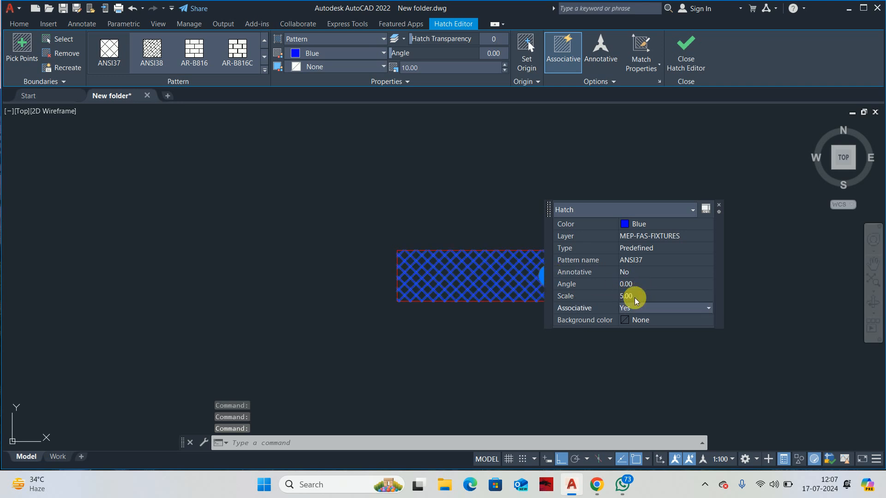
{"action": "key", "text": "Escape"}
{"action": "key", "text": "Escape"}
Step: Match the hatch's properties to those of the red rectangle outline
{"action": "type", "text": "ma"}
{"action": "key", "text": "Return"}
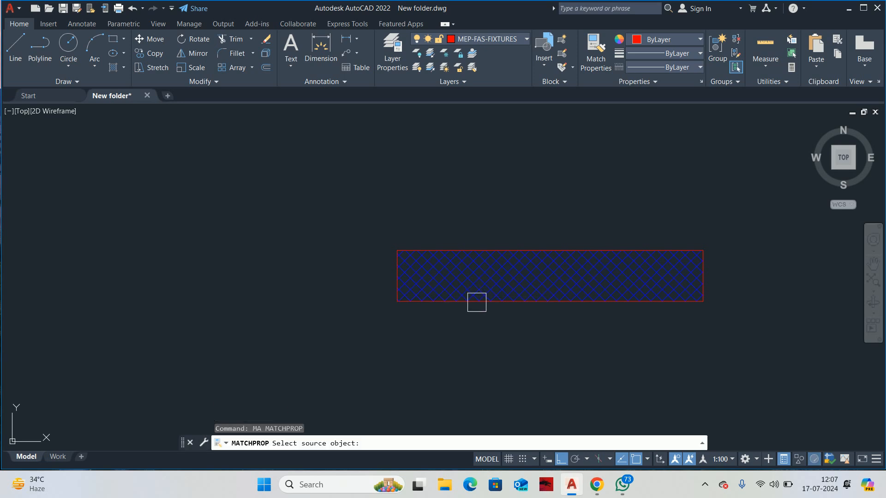
{"action": "left_click", "coordinate": [478, 302]}
{"action": "left_click", "coordinate": [522, 272]}
{"action": "scroll", "coordinate": [514, 253], "scroll_direction": "down", "scroll_amount": 5}
{"action": "key", "text": "Escape"}
{"action": "key", "text": "Escape"}
{"action": "key", "text": "Escape"}
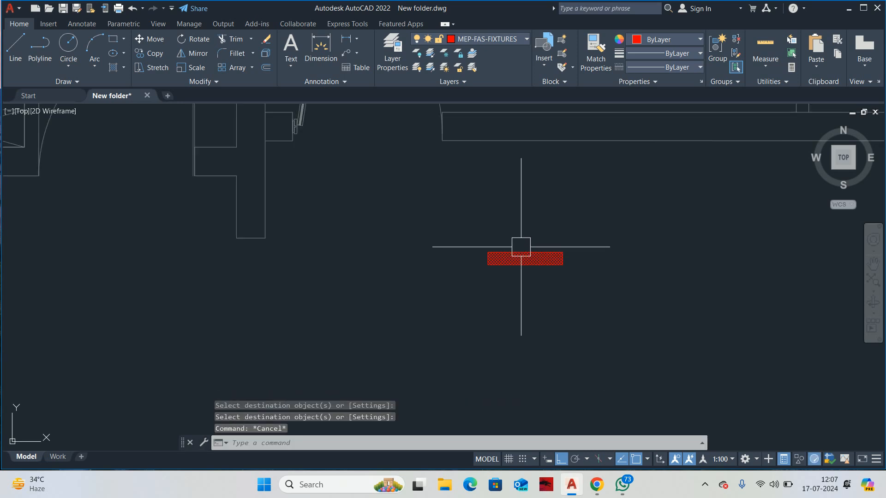
Step: Define a block named FAS PANNEL from the rectangle and its hatch, with the base point at its centre
{"action": "middle_click_drag", "start_coordinate": [491, 249], "coordinate": [507, 241]}
{"action": "type", "text": "b"}
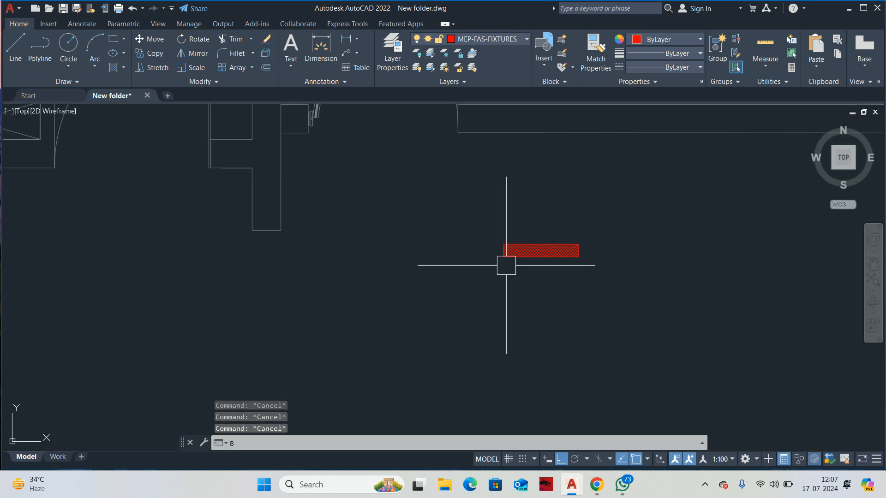
{"action": "key", "text": "Return"}
{"action": "type", "text": "FAS"}
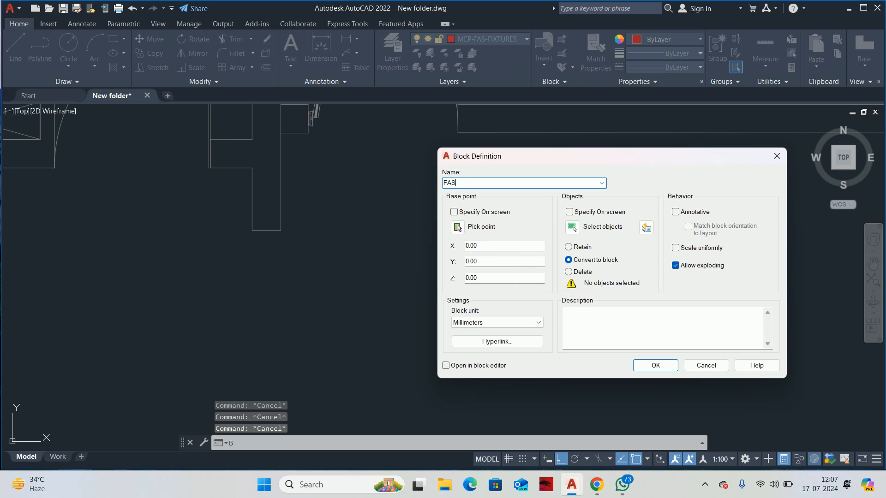
{"action": "type", "text": " PAN"}
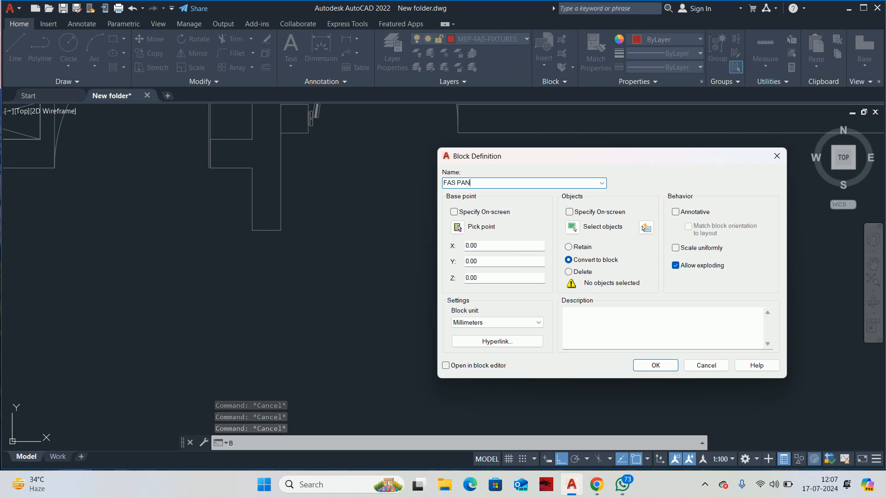
{"action": "type", "text": "NEL"}
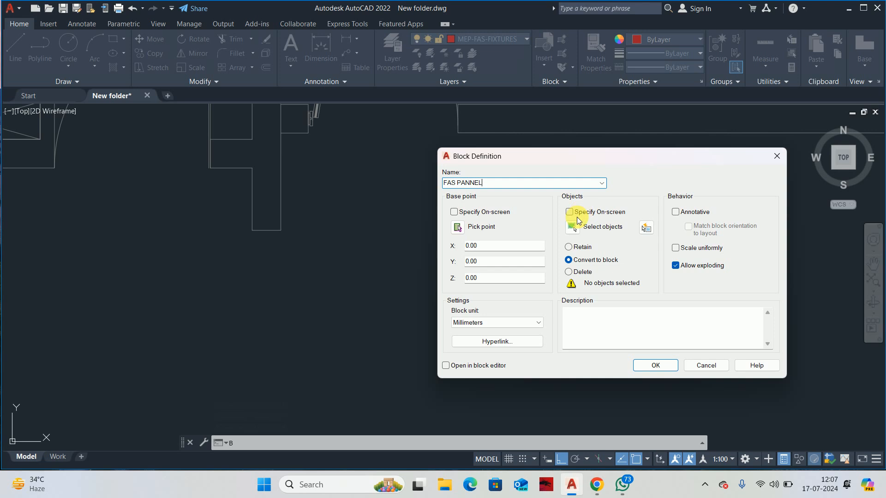
{"action": "left_click", "coordinate": [572, 226]}
{"action": "left_click", "coordinate": [653, 247]}
{"action": "left_click", "coordinate": [421, 281]}
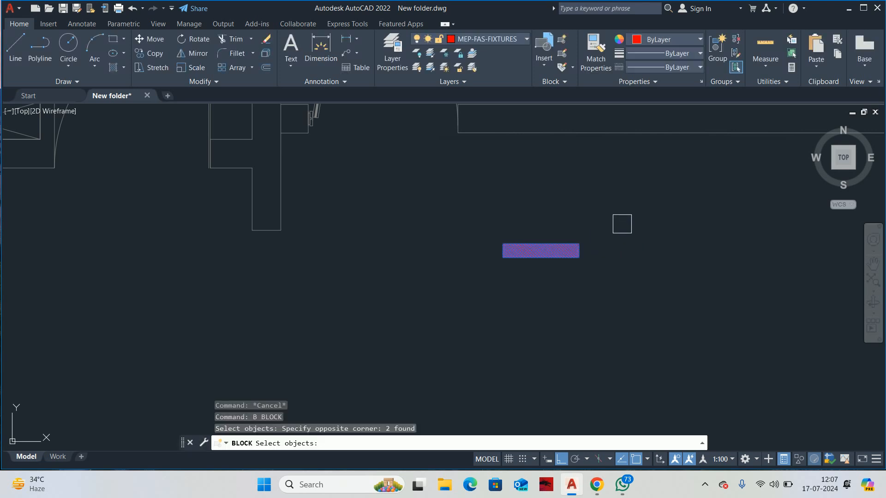
{"action": "key", "text": "Return"}
{"action": "left_click", "coordinate": [457, 227]}
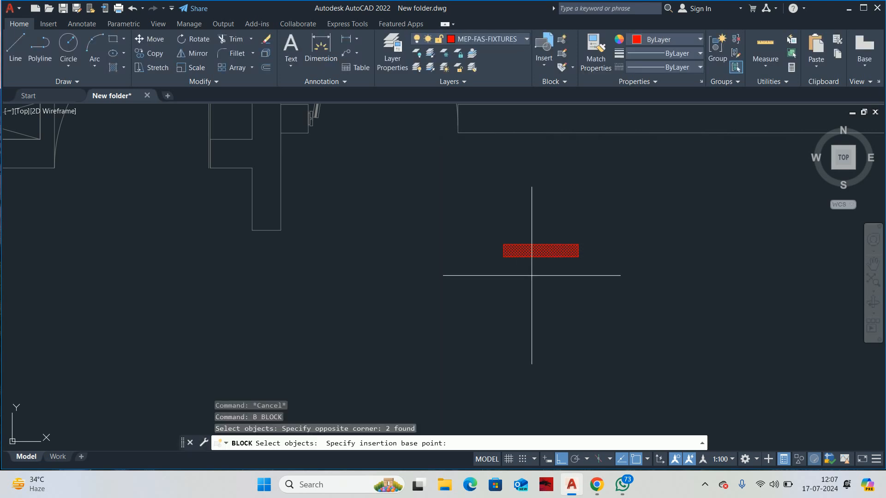
{"action": "left_click", "coordinate": [539, 250]}
{"action": "left_click", "coordinate": [655, 365]}
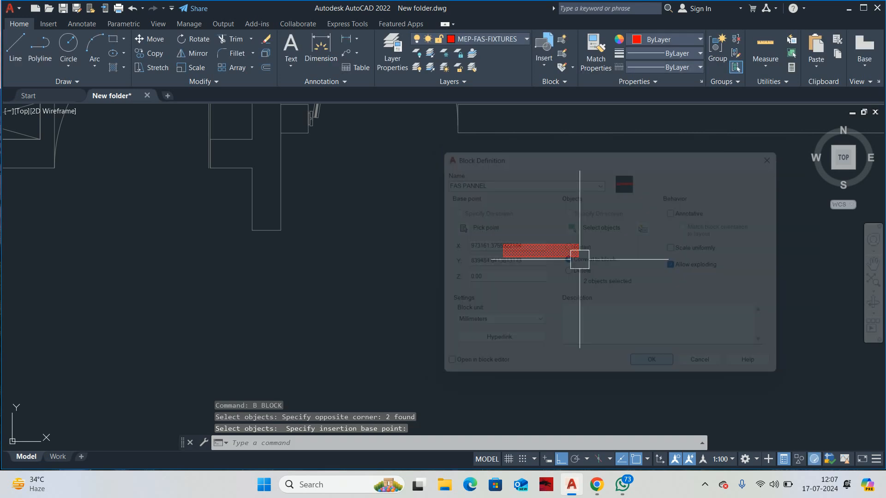
Step: Move the panel block by its lower-left corner onto the upper wall corner beside the security entrance door
{"action": "scroll", "coordinate": [577, 245], "scroll_direction": "down", "scroll_amount": 2}
{"action": "type", "text": "m"}
{"action": "key", "text": "Return"}
{"action": "left_click", "coordinate": [549, 248]}
{"action": "key", "text": "Return"}
{"action": "scroll", "coordinate": [533, 252], "scroll_direction": "up", "scroll_amount": 3}
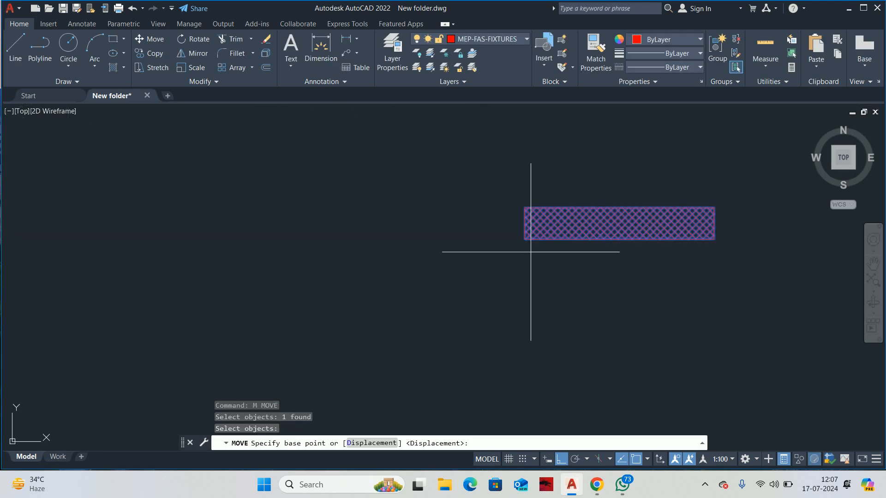
{"action": "left_click", "coordinate": [524, 240]}
{"action": "scroll", "coordinate": [475, 194], "scroll_direction": "down", "scroll_amount": 1}
{"action": "middle_click_drag", "start_coordinate": [475, 194], "coordinate": [495, 391]}
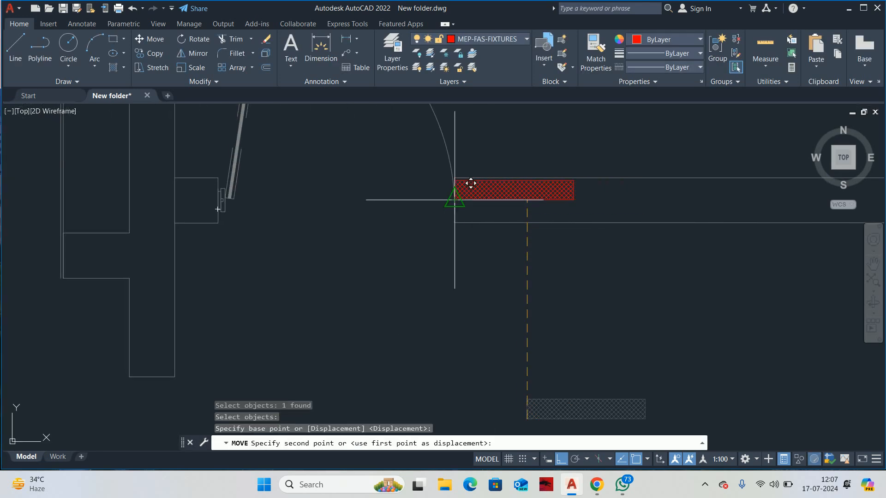
{"action": "left_click", "coordinate": [455, 178]}
{"action": "key", "text": "Escape"}
{"action": "key", "text": "Escape"}
Step: Move the panel block 450 to the right along the wall, away from the door
{"action": "middle_click_drag", "start_coordinate": [516, 176], "coordinate": [482, 241]}
{"action": "type", "text": "m"}
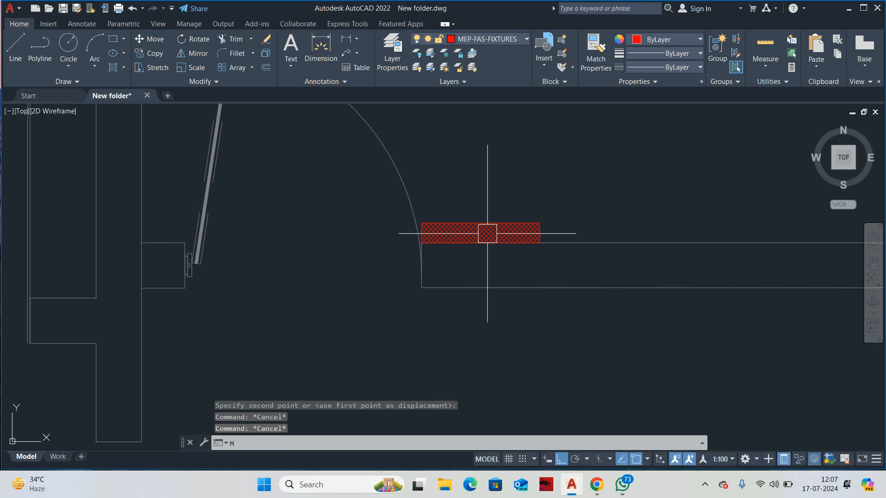
{"action": "key", "text": "Return"}
{"action": "left_click", "coordinate": [486, 231]}
{"action": "key", "text": "Return"}
{"action": "left_click", "coordinate": [478, 233]}
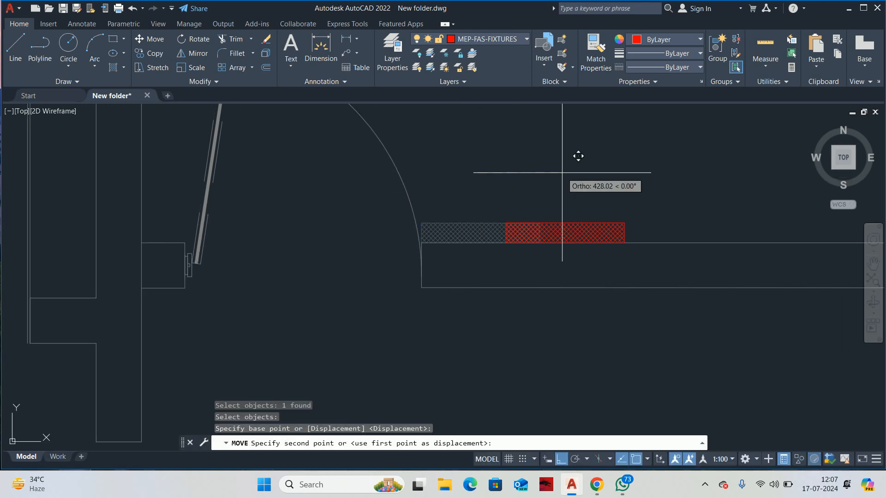
{"action": "type", "text": "450"}
{"action": "key", "text": "Return"}
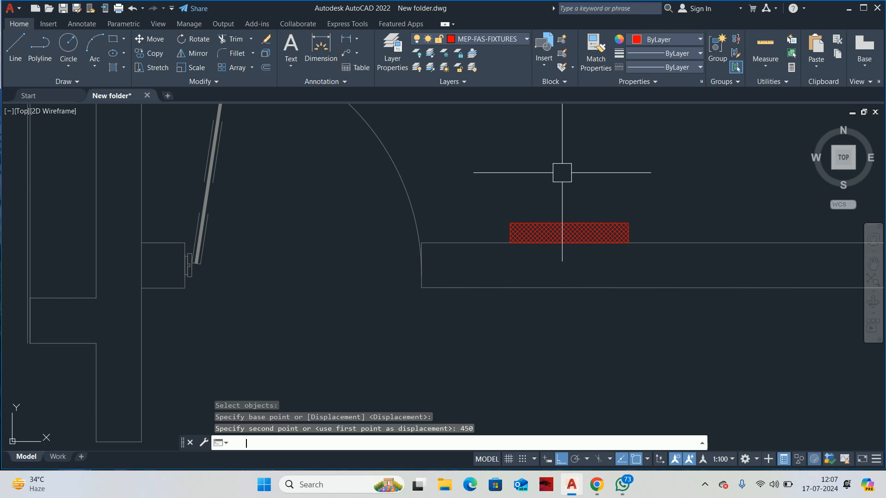
{"action": "key", "text": "Escape"}
{"action": "key", "text": "Escape"}
{"action": "scroll", "coordinate": [486, 233], "scroll_direction": "down", "scroll_amount": 5}
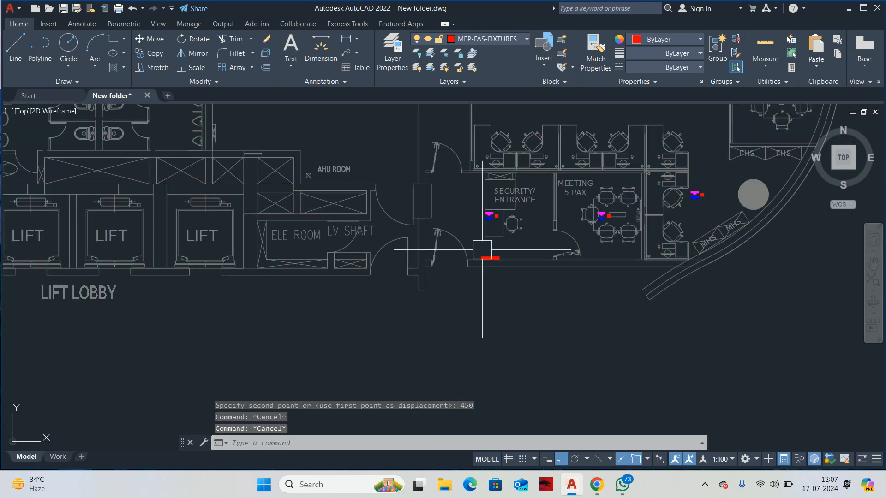
{"action": "scroll", "coordinate": [482, 250], "scroll_direction": "up", "scroll_amount": 4}
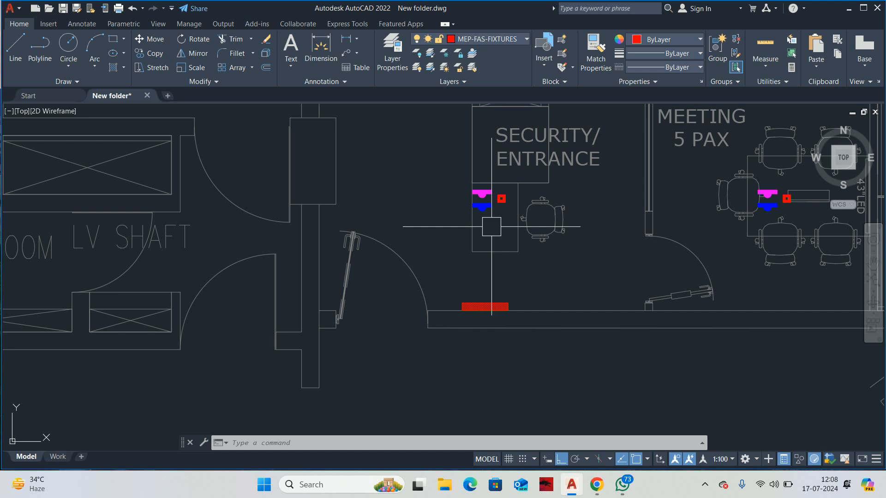
{"action": "key", "text": "Escape"}
{"action": "key", "text": "Escape"}
{"action": "key", "text": "Escape"}
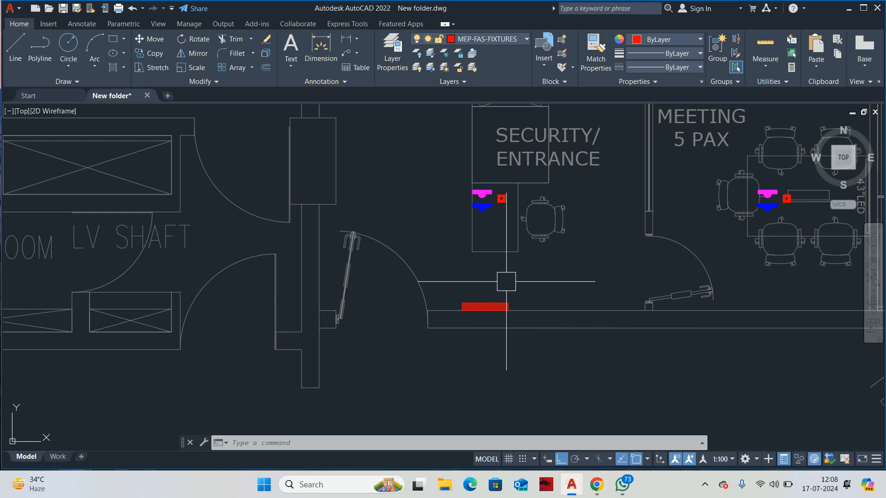
{"action": "key", "text": "Escape"}
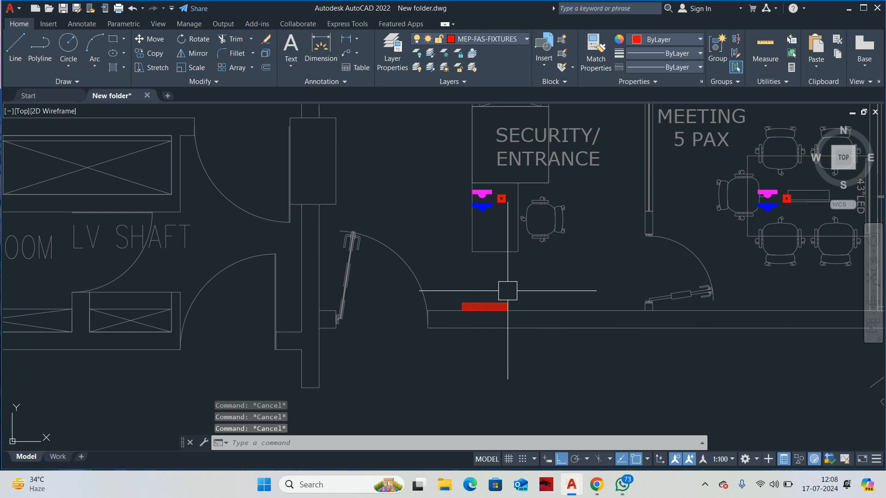
{"action": "middle_click_drag", "start_coordinate": [480, 302], "coordinate": [465, 302]}
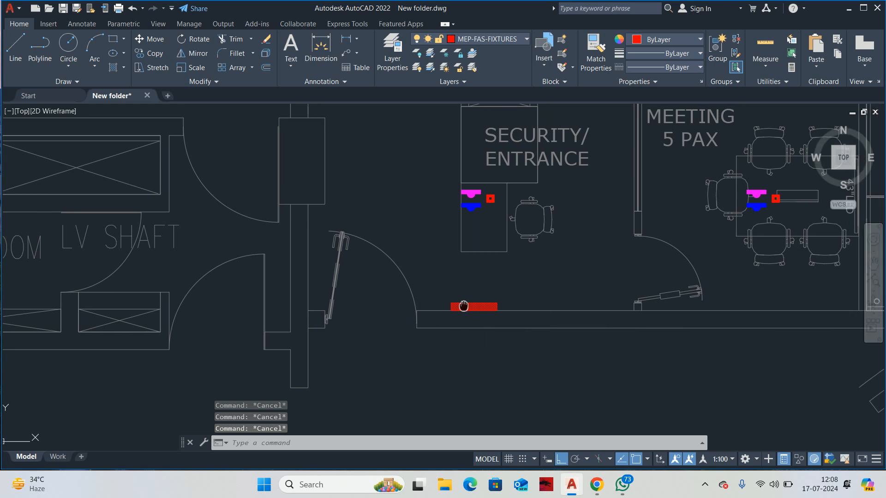
{"action": "type", "text": "m"}
{"action": "key", "text": "Return"}
{"action": "left_click", "coordinate": [463, 299]}
{"action": "scroll", "coordinate": [463, 298], "scroll_direction": "up", "scroll_amount": 4}
{"action": "key", "text": "Return"}
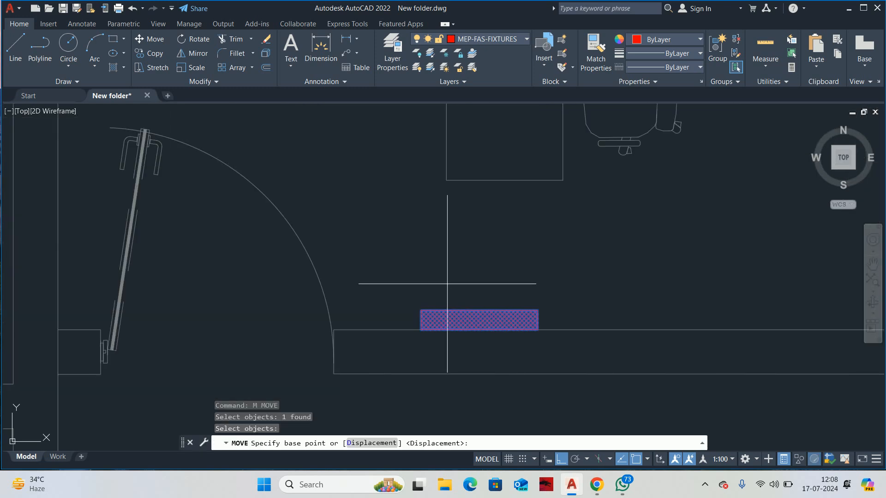
{"action": "left_click", "coordinate": [449, 284]}
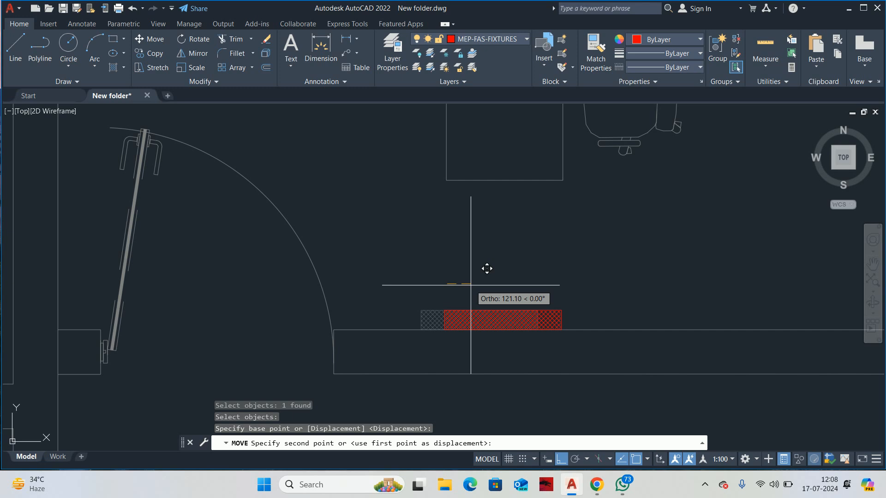
{"action": "key", "text": "Escape"}
{"action": "key", "text": "Escape"}
{"action": "key", "text": "Escape"}
{"action": "key", "text": "Escape"}
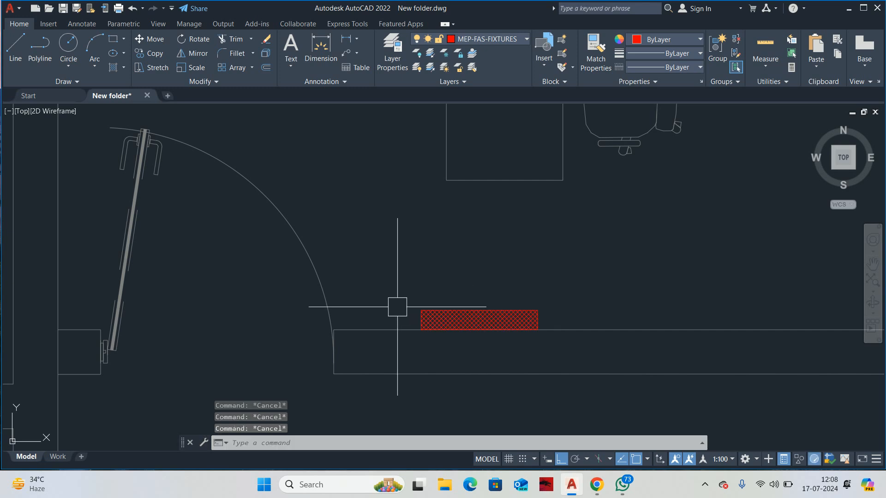
{"action": "scroll", "coordinate": [395, 308], "scroll_direction": "down", "scroll_amount": 3}
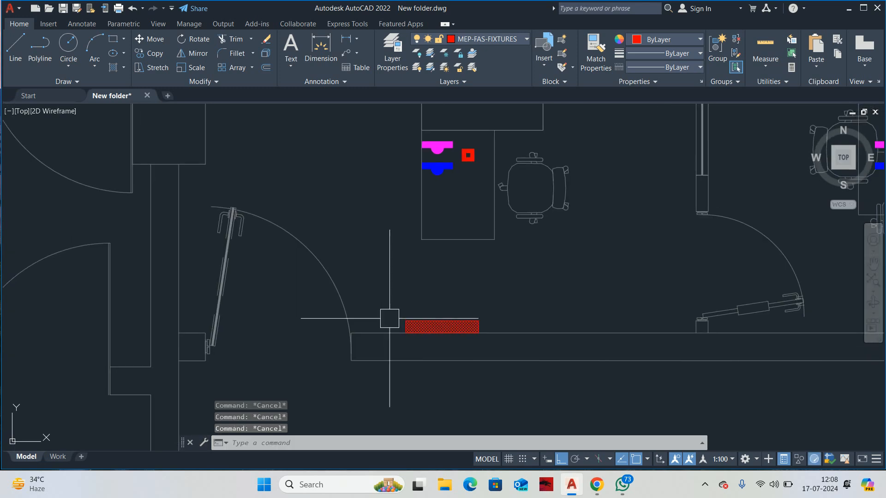
{"action": "type", "text": "co"}
{"action": "key", "text": "Return"}
{"action": "left_click", "coordinate": [468, 156]}
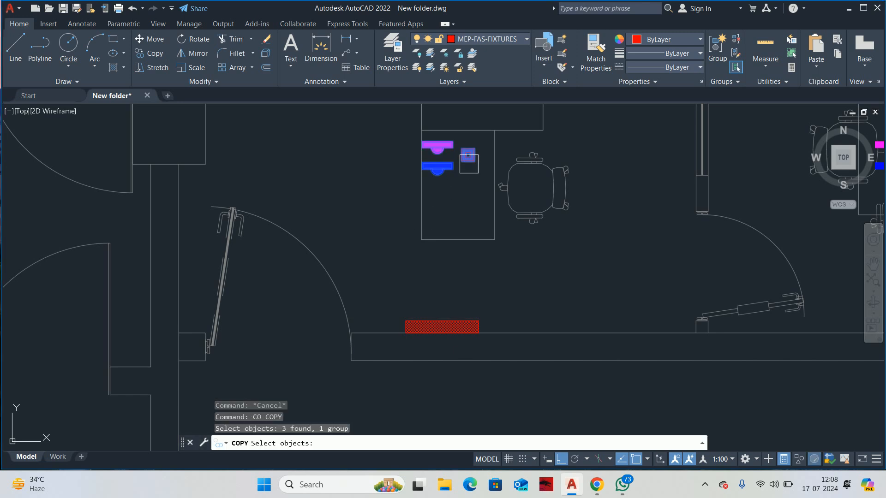
{"action": "key", "text": "Return"}
{"action": "scroll", "coordinate": [469, 164], "scroll_direction": "up", "scroll_amount": 6}
{"action": "key", "text": "Escape"}
{"action": "key", "text": "Escape"}
Step: Turn off group selection and copy the response indicator block by its lower-right corner onto the FAS panel's lower-left corner
{"action": "scroll", "coordinate": [459, 148], "scroll_direction": "down", "scroll_amount": 2}
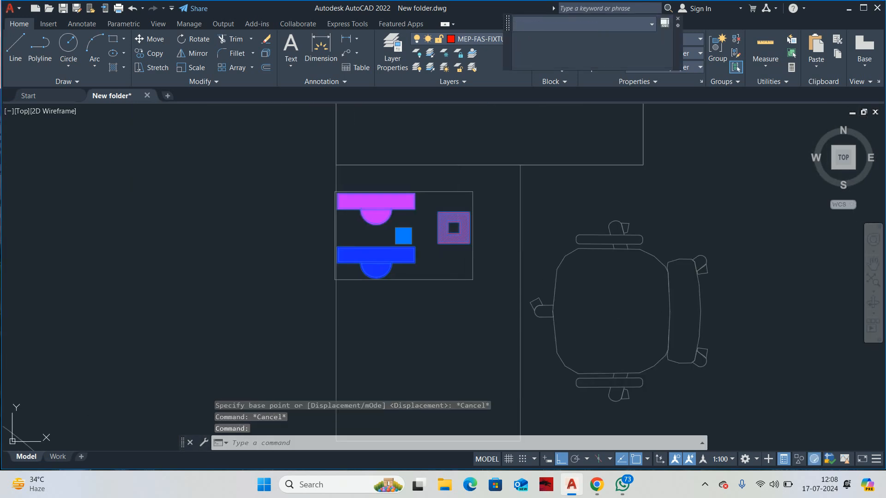
{"action": "key", "text": "ctrl+shift+a"}
{"action": "left_click", "coordinate": [453, 228]}
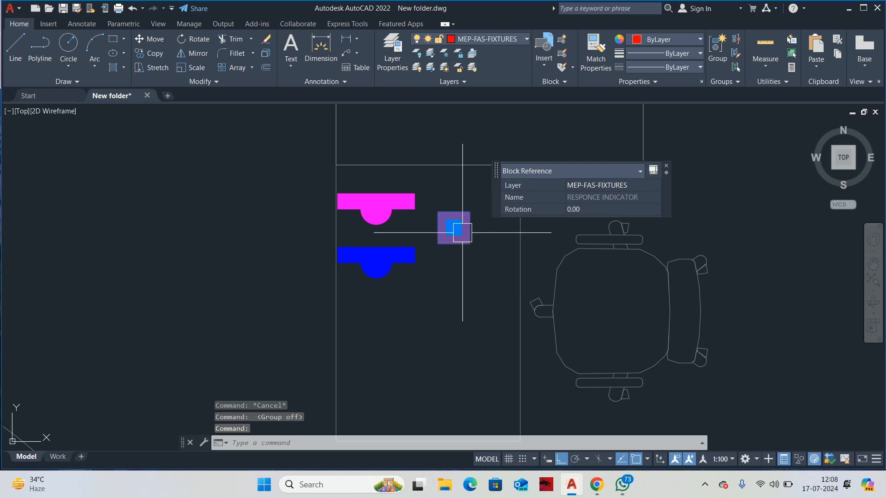
{"action": "type", "text": "qo"}
{"action": "key", "text": "Return"}
{"action": "scroll", "coordinate": [453, 228], "scroll_direction": "up", "scroll_amount": 3}
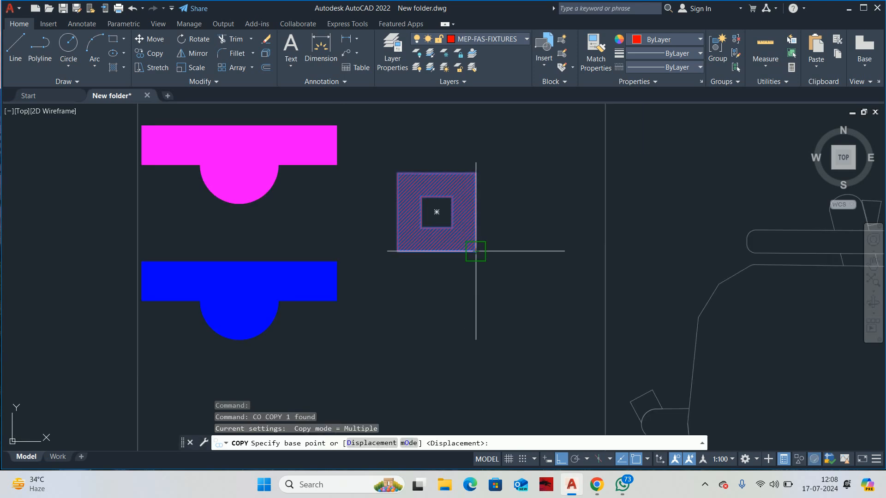
{"action": "left_click", "coordinate": [475, 250]}
{"action": "scroll", "coordinate": [475, 249], "scroll_direction": "down", "scroll_amount": 2}
{"action": "scroll", "coordinate": [429, 310], "scroll_direction": "down", "scroll_amount": 3}
{"action": "middle_click_drag", "start_coordinate": [424, 322], "coordinate": [540, 169]}
{"action": "scroll", "coordinate": [503, 225], "scroll_direction": "down", "scroll_amount": 3}
{"action": "middle_click_drag", "start_coordinate": [481, 311], "coordinate": [496, 261]}
{"action": "scroll", "coordinate": [503, 242], "scroll_direction": "up", "scroll_amount": 3}
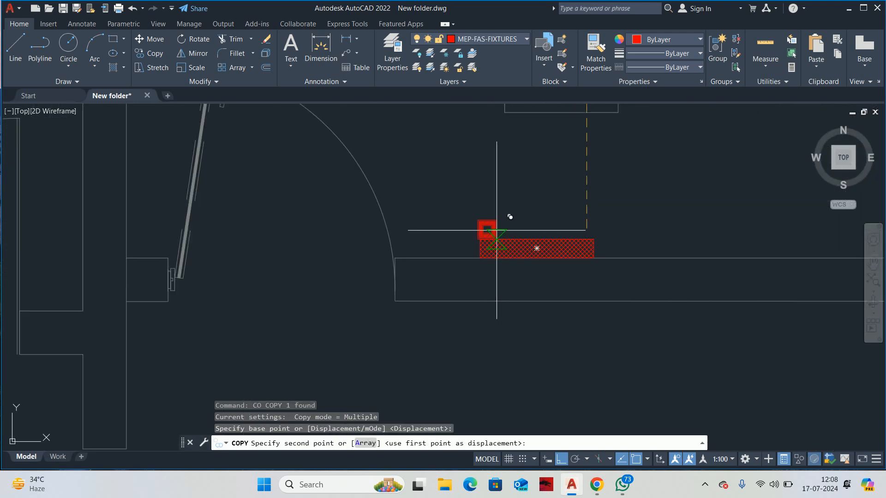
{"action": "key", "text": "Escape"}
{"action": "key", "text": "Escape"}
{"action": "key", "text": "Escape"}
{"action": "type", "text": "n"}
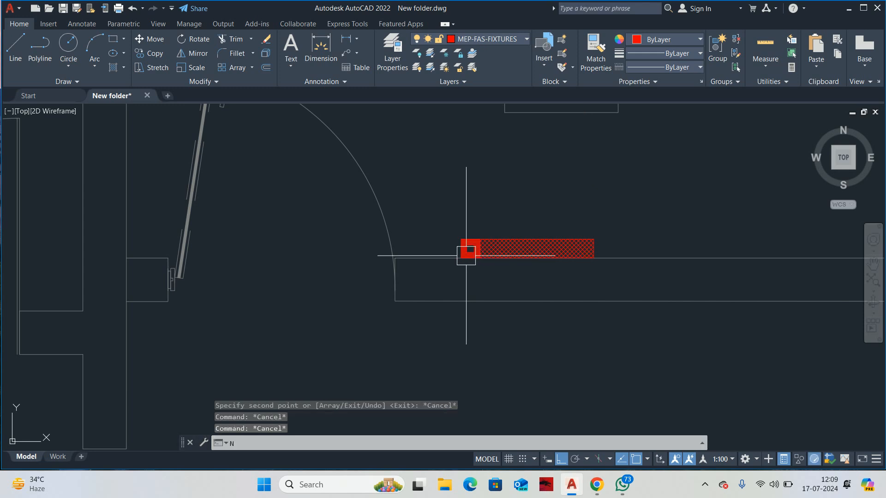
{"action": "key", "text": "Escape"}
Step: Move the copied response indicator 100 to the left along the wall, away from the FAS panel
{"action": "type", "text": "m"}
{"action": "key", "text": "Return"}
{"action": "left_click", "coordinate": [469, 248]}
{"action": "key", "text": "Return"}
{"action": "left_click", "coordinate": [482, 210]}
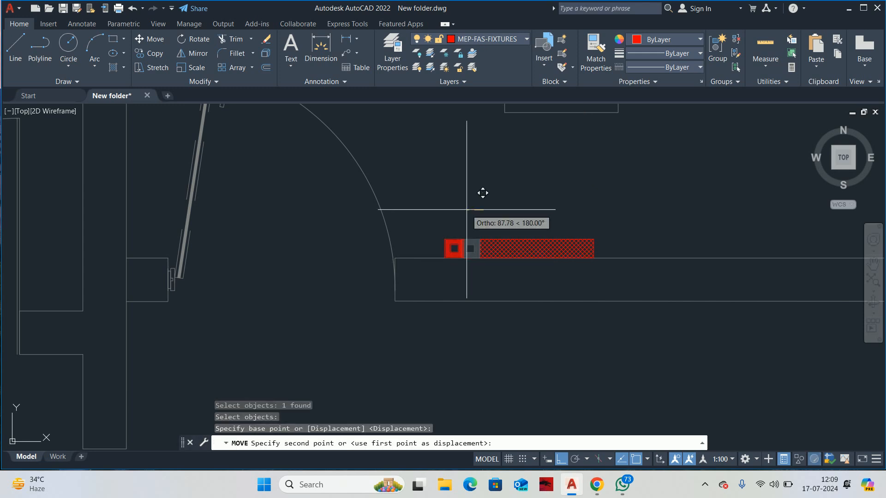
{"action": "type", "text": "100"}
{"action": "key", "text": "Return"}
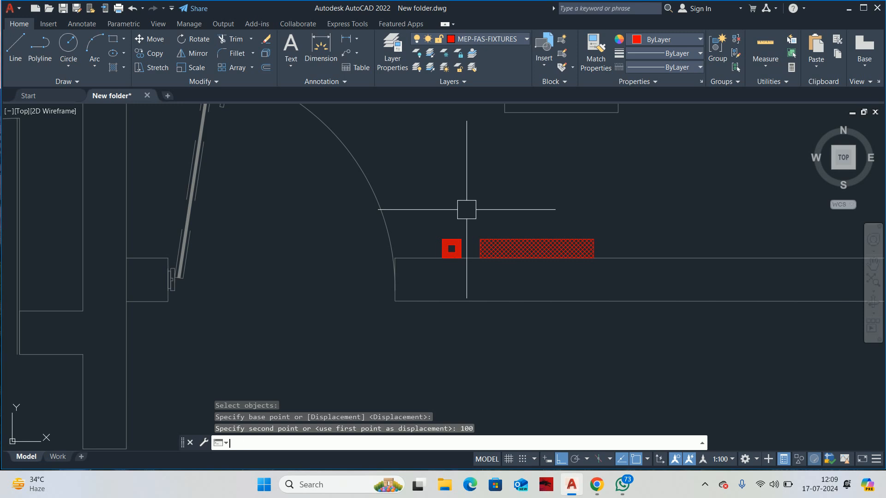
{"action": "key", "text": "Escape"}
{"action": "key", "text": "Escape"}
Step: Copy the response indicator beside the panel about 154 to the left along the wall
{"action": "scroll", "coordinate": [467, 207], "scroll_direction": "down", "scroll_amount": 3}
{"action": "middle_click_drag", "start_coordinate": [481, 244], "coordinate": [513, 281]}
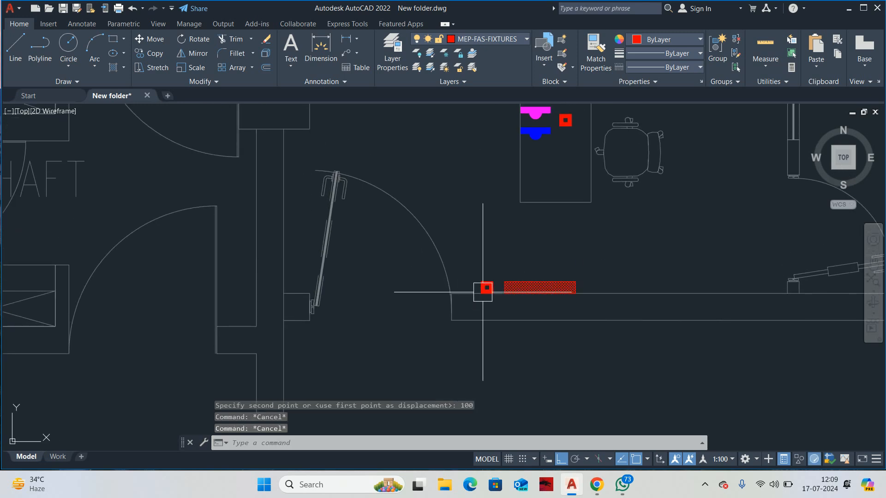
{"action": "key", "text": "Escape"}
{"action": "mouse_move", "coordinate": [482, 292]}
{"action": "middle_mouse_down"}
{"action": "mouse_move", "coordinate": [509, 286]}
{"action": "mouse_move", "coordinate": [483, 303]}
{"action": "middle_mouse_up"}
{"action": "scroll", "coordinate": [482, 283], "scroll_direction": "up", "scroll_amount": 2}
{"action": "type", "text": "co"}
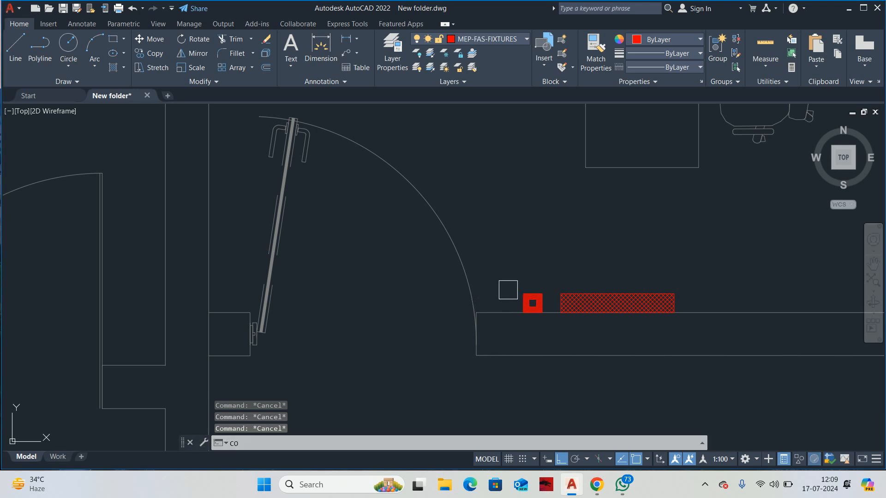
{"action": "key", "text": "Return"}
{"action": "left_click", "coordinate": [533, 303]}
{"action": "key", "text": "Return"}
{"action": "left_click", "coordinate": [533, 303]}
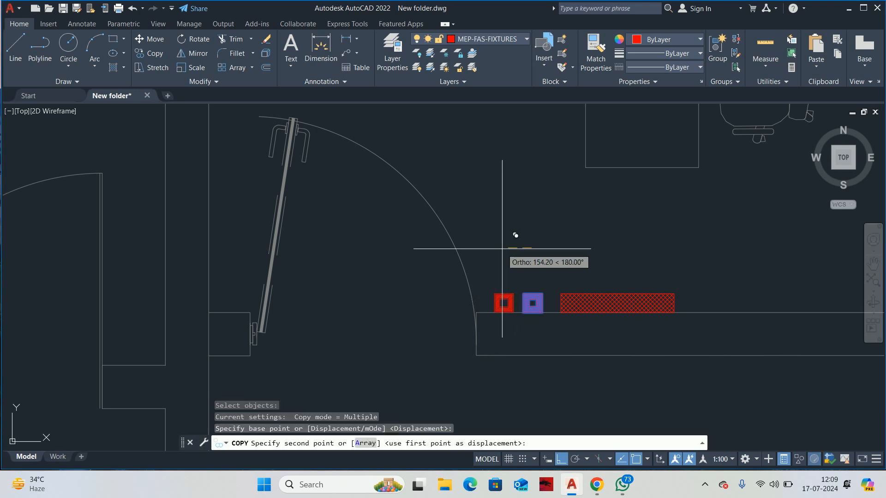
{"action": "left_click", "coordinate": [503, 249]}
{"action": "key", "text": "Escape"}
Step: Explode the leftmost response indicator copy and delete its hatch and inner square, keeping only the outer square
{"action": "scroll", "coordinate": [501, 305], "scroll_direction": "up", "scroll_amount": 4}
{"action": "type", "text": "x"}
{"action": "key", "text": "Return"}
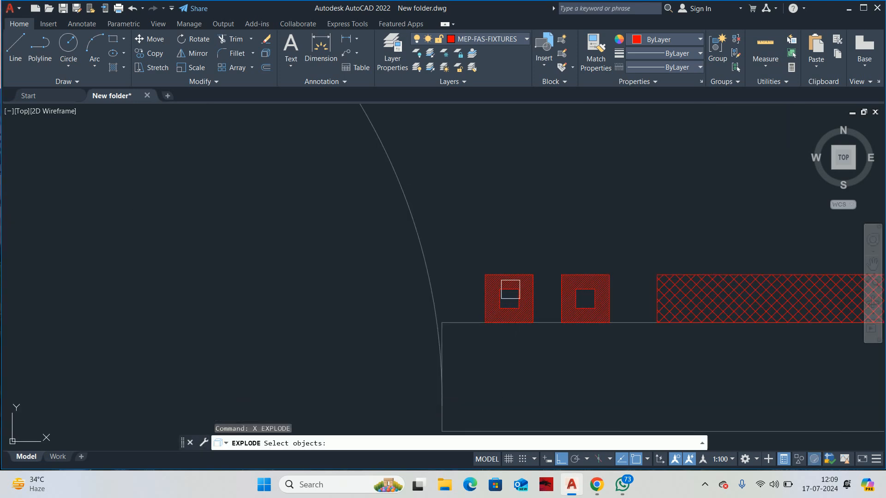
{"action": "left_click", "coordinate": [510, 289]}
{"action": "key", "text": "Escape"}
{"action": "scroll", "coordinate": [507, 291], "scroll_direction": "up", "scroll_amount": 6}
{"action": "left_click", "coordinate": [518, 300]}
{"action": "left_click", "coordinate": [477, 259]}
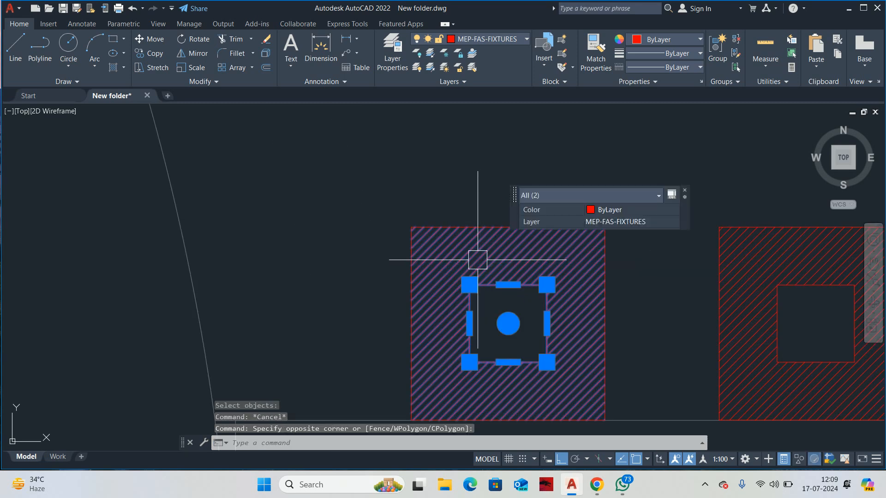
{"action": "key", "text": "Delete"}
{"action": "scroll", "coordinate": [500, 285], "scroll_direction": "down", "scroll_amount": 5}
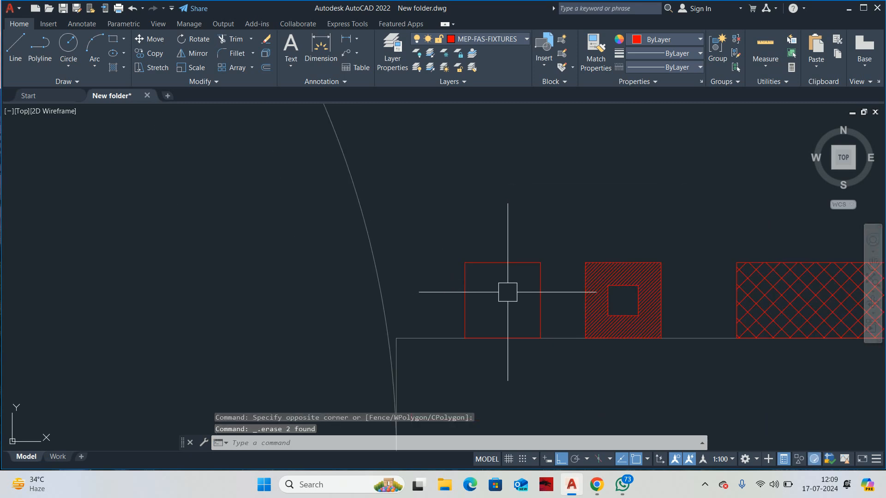
Step: Start a multiline text inside the empty red square with a text height of 250
{"action": "middle_click_drag", "start_coordinate": [507, 292], "coordinate": [536, 251]}
{"action": "type", "text": "t"}
{"action": "key", "text": "Return"}
{"action": "scroll", "coordinate": [511, 254], "scroll_direction": "up", "scroll_amount": 5}
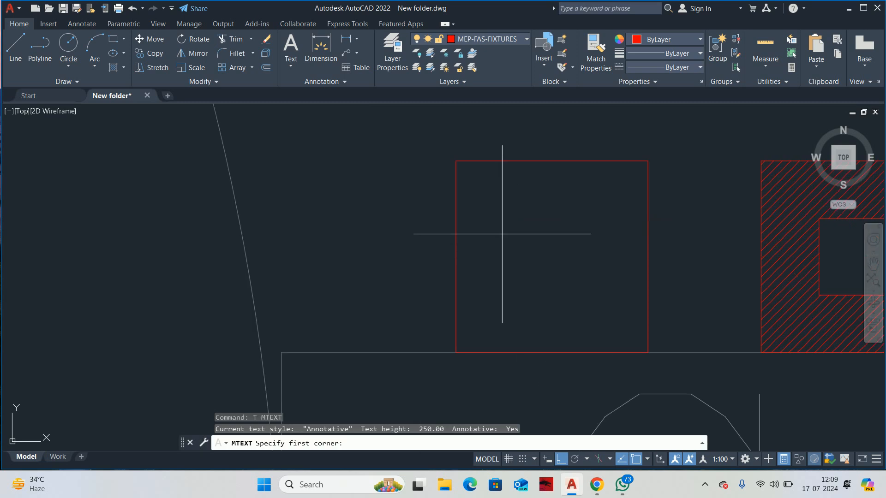
{"action": "left_click", "coordinate": [495, 218]}
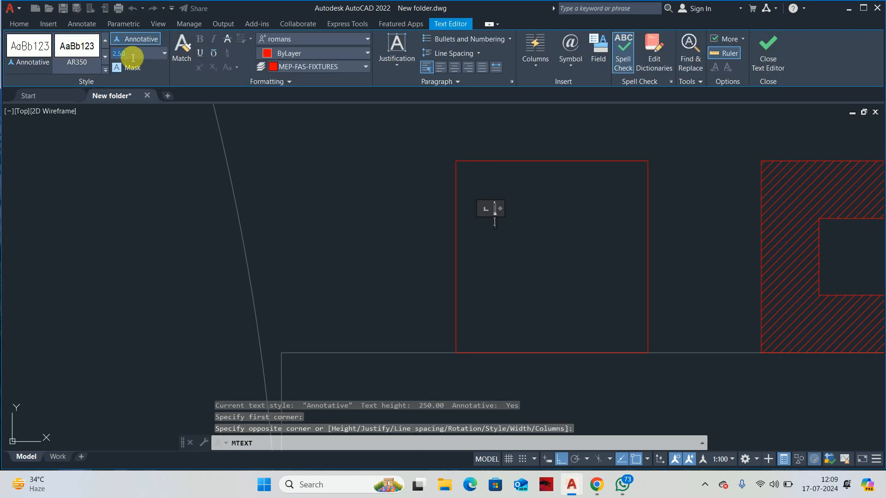
{"action": "left_click", "coordinate": [134, 54]}
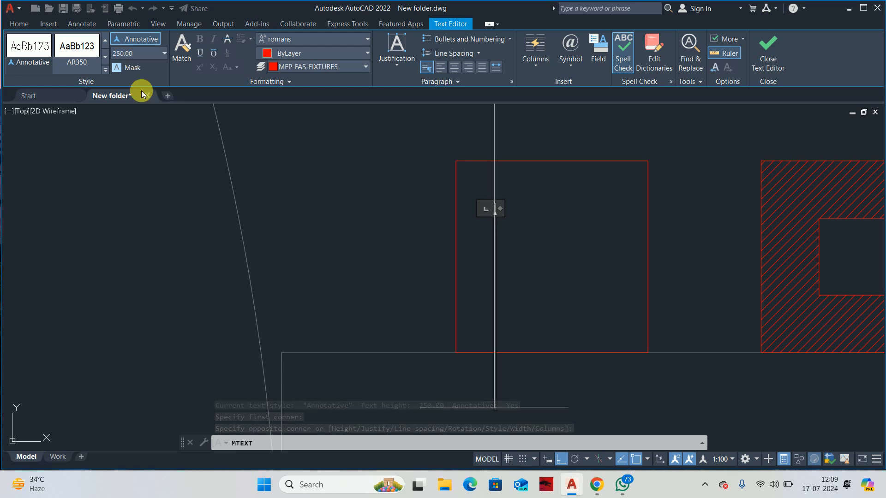
Step: Set the font of the new multiline text to Arial
{"action": "left_click", "coordinate": [292, 40]}
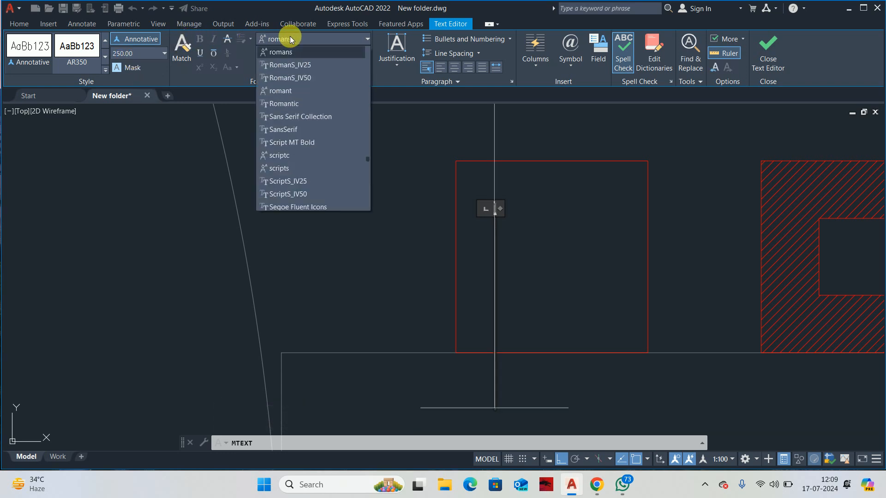
{"action": "key", "text": "a"}
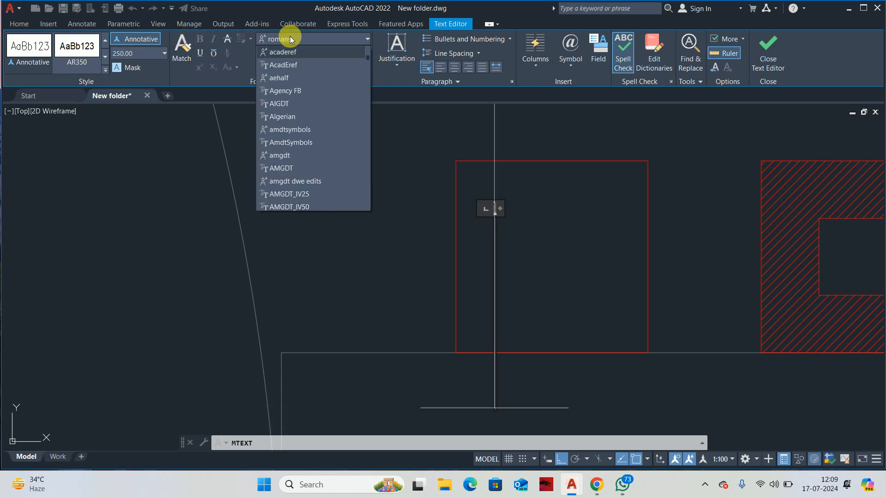
{"action": "key", "text": "r"}
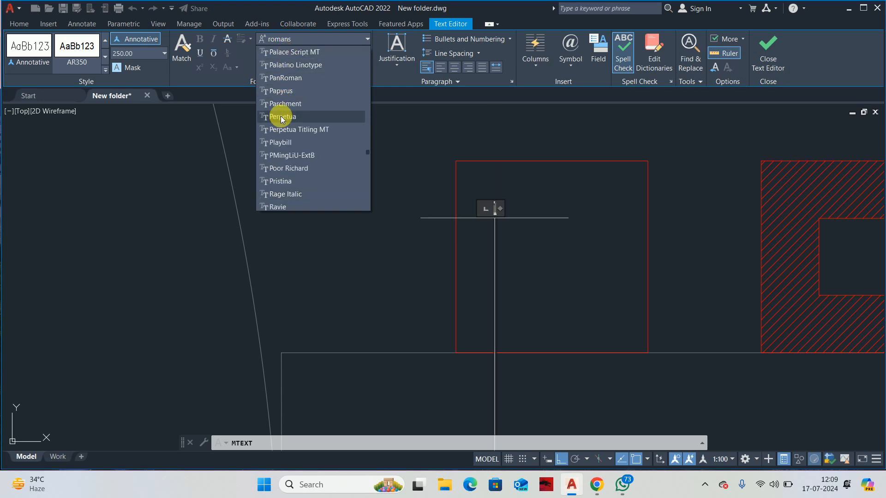
{"action": "key", "text": "a"}
{"action": "key", "text": "r"}
{"action": "key", "text": "i"}
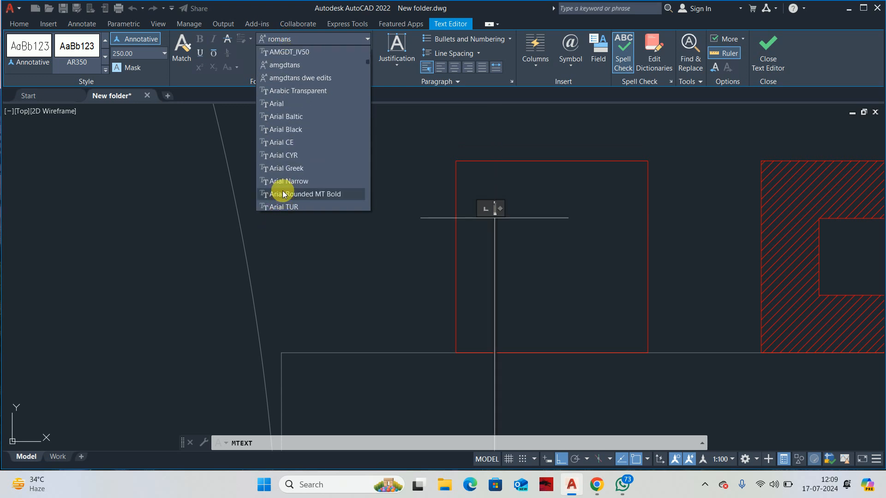
{"action": "left_click", "coordinate": [276, 104]}
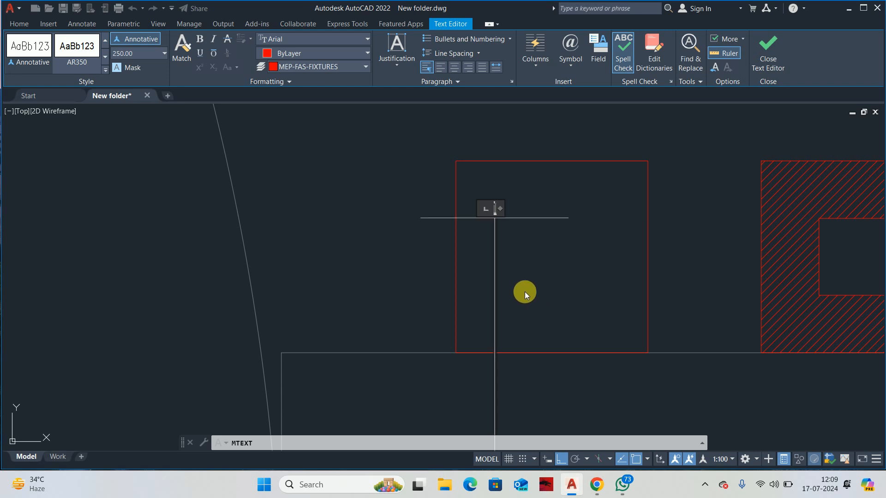
Step: Enter the letter M as the text content and finish the text editing
{"action": "type", "text": "M"}
{"action": "scroll", "coordinate": [481, 302], "scroll_direction": "down", "scroll_amount": 3}
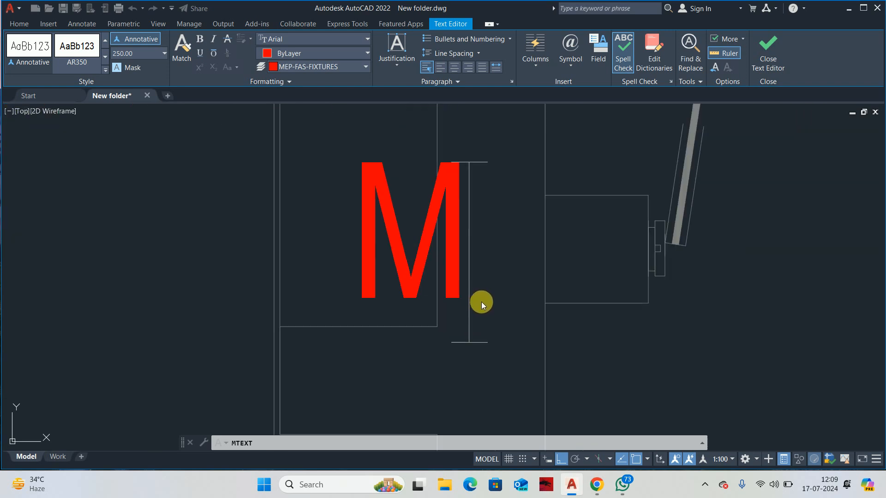
{"action": "left_click", "coordinate": [775, 42]}
Step: Set the M text's paper text height to 25 and reduce it further to 5
{"action": "scroll", "coordinate": [554, 276], "scroll_direction": "down", "scroll_amount": 5}
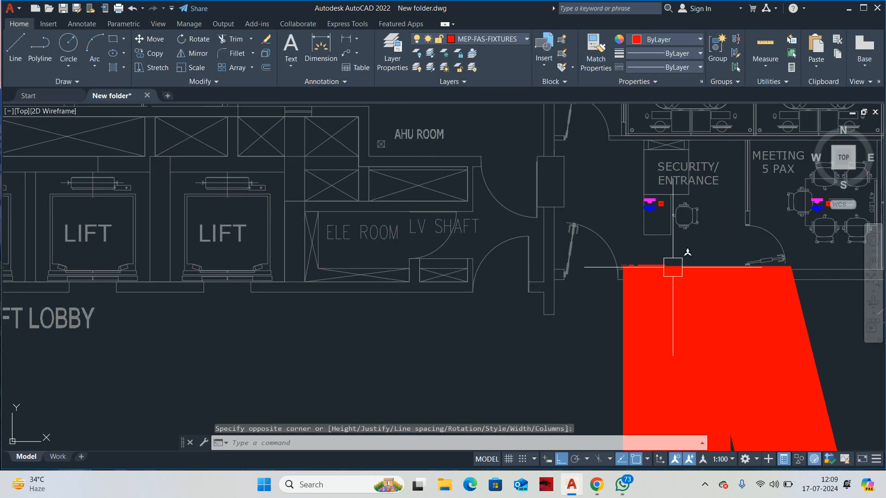
{"action": "scroll", "coordinate": [673, 268], "scroll_direction": "down", "scroll_amount": 4}
{"action": "left_click", "coordinate": [644, 299]}
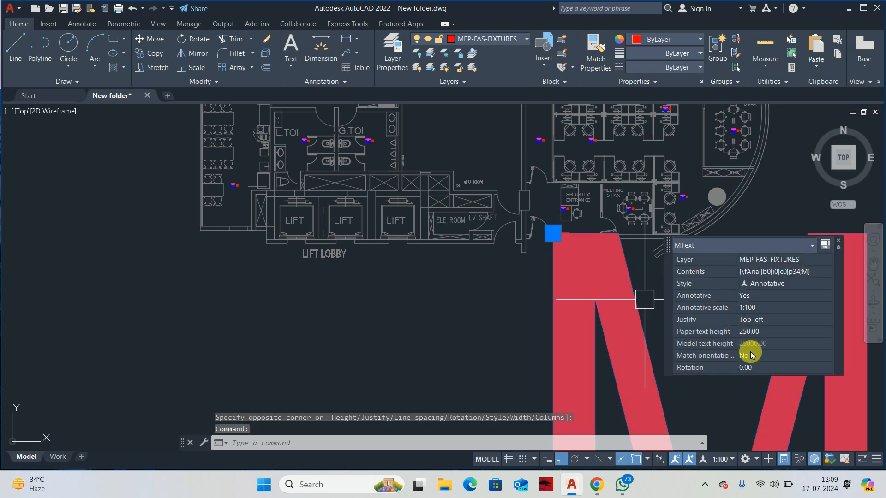
{"action": "left_click", "coordinate": [750, 332]}
{"action": "type", "text": "25"}
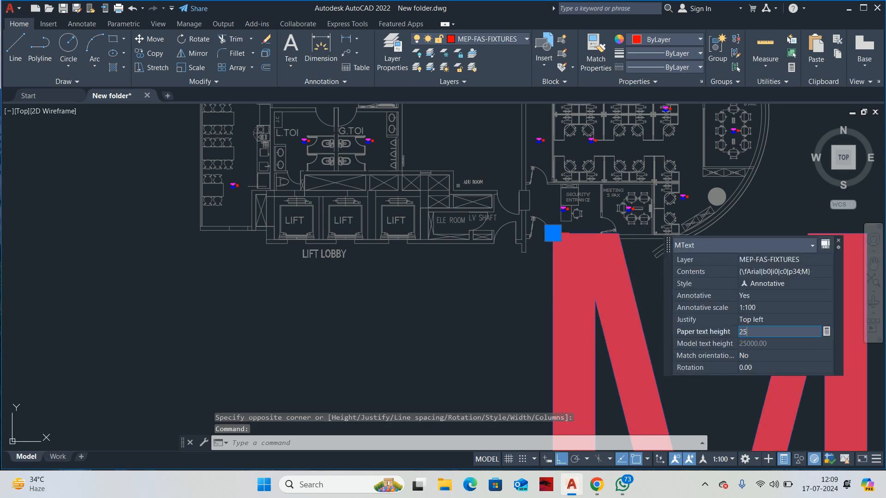
{"action": "key", "text": "Return"}
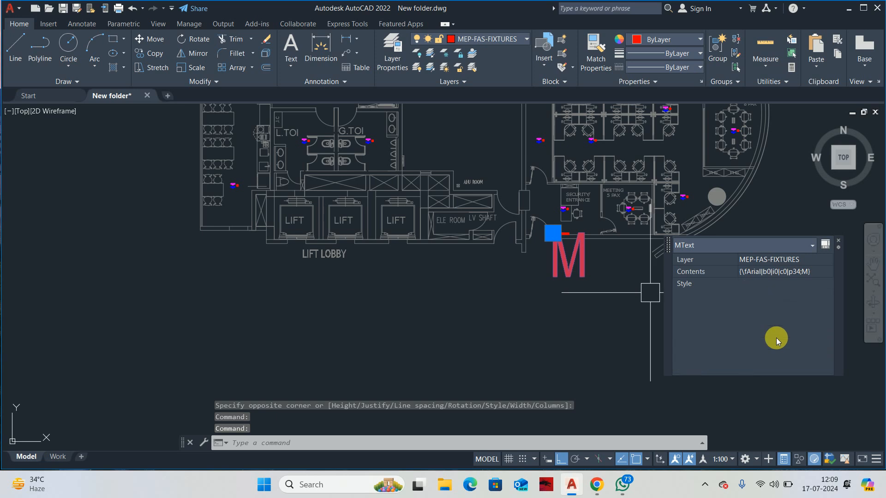
{"action": "left_click", "coordinate": [776, 335]}
{"action": "key", "text": "Escape"}
{"action": "key", "text": "Escape"}
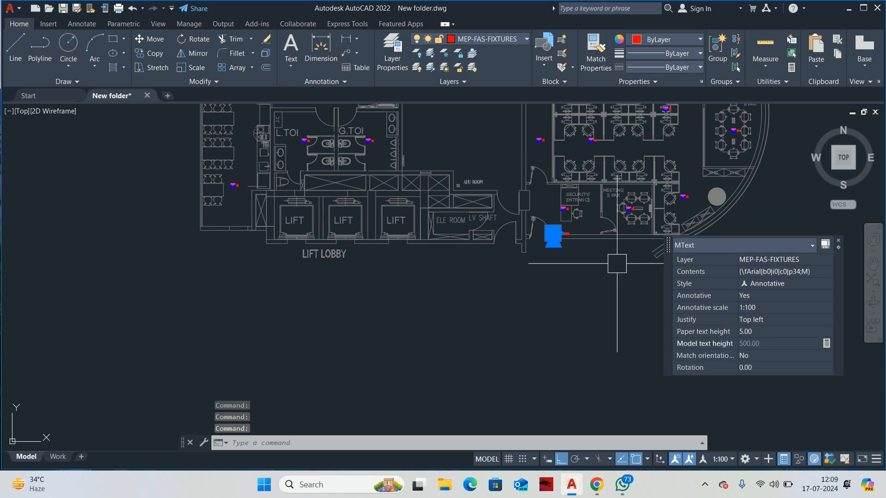
Step: Set the M text's paper text height to 1
{"action": "scroll", "coordinate": [558, 240], "scroll_direction": "up", "scroll_amount": 8}
{"action": "left_click", "coordinate": [539, 225]}
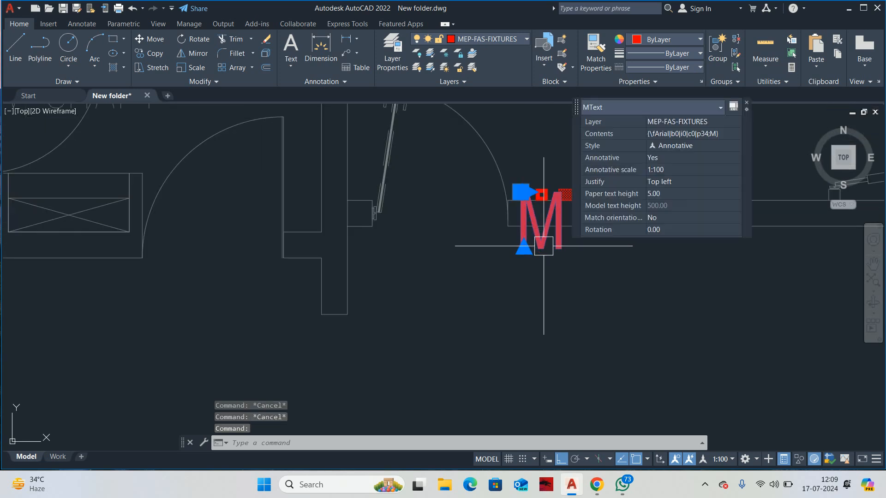
{"action": "left_click", "coordinate": [681, 193]}
{"action": "type", "text": "1"}
{"action": "left_click", "coordinate": [654, 205]}
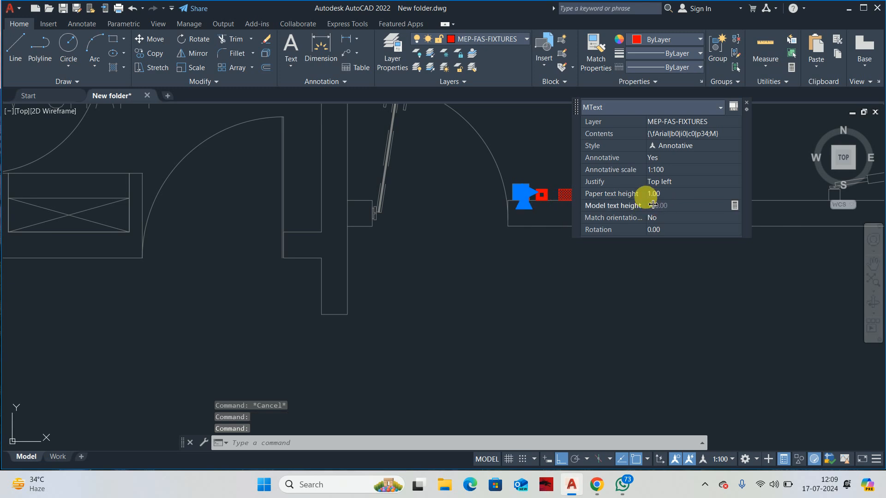
{"action": "scroll", "coordinate": [530, 203], "scroll_direction": "up", "scroll_amount": 5}
{"action": "middle_click_drag", "start_coordinate": [522, 222], "coordinate": [508, 241]}
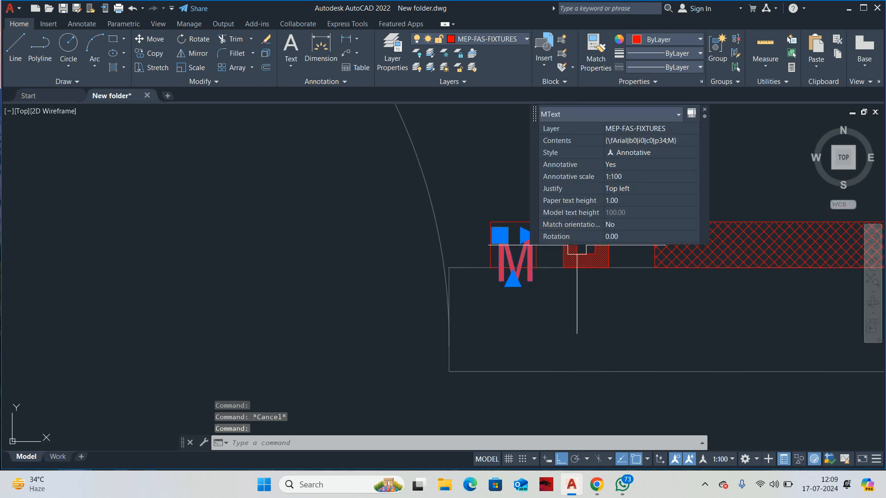
Step: Try paper text heights of 25 and 1 for the letter M inside the square symbol
{"action": "left_click", "coordinate": [625, 202]}
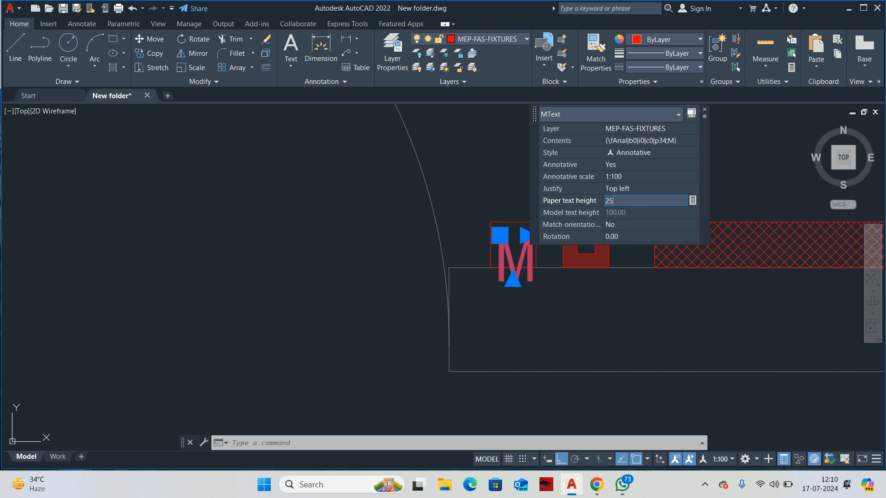
{"action": "left_click", "coordinate": [623, 206]}
{"action": "left_click", "coordinate": [623, 176]}
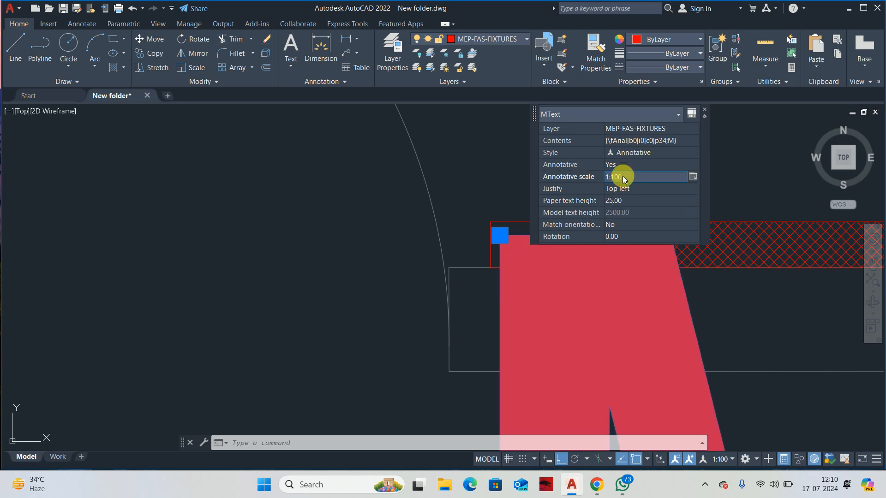
{"action": "left_click", "coordinate": [626, 200]}
{"action": "type", "text": "1"}
{"action": "key", "text": "Return"}
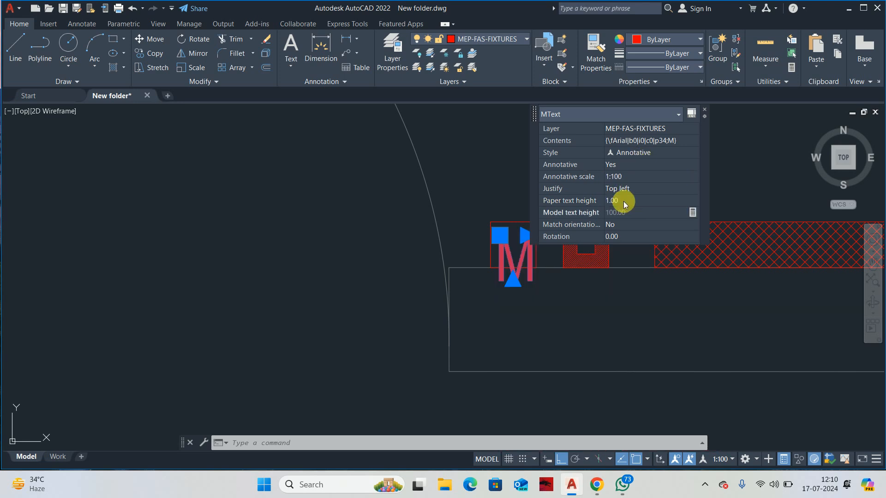
Step: Set the paper text height of the letter M to 0.6
{"action": "left_click", "coordinate": [632, 203]}
{"action": "type", "text": "."}
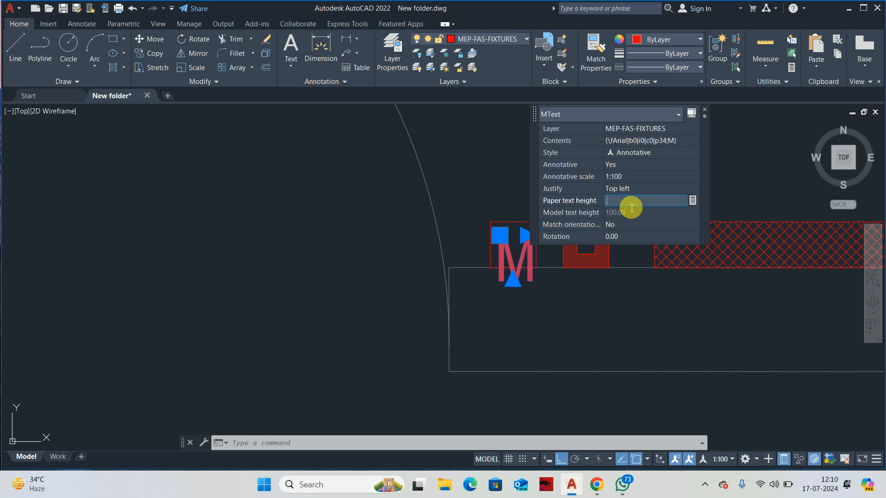
{"action": "type", "text": "6"}
{"action": "key", "text": "Return"}
{"action": "key", "text": "Escape"}
Step: Move the letter M horizontally to the right by about 16 mm to centre it in its square
{"action": "scroll", "coordinate": [512, 243], "scroll_direction": "up", "scroll_amount": 2}
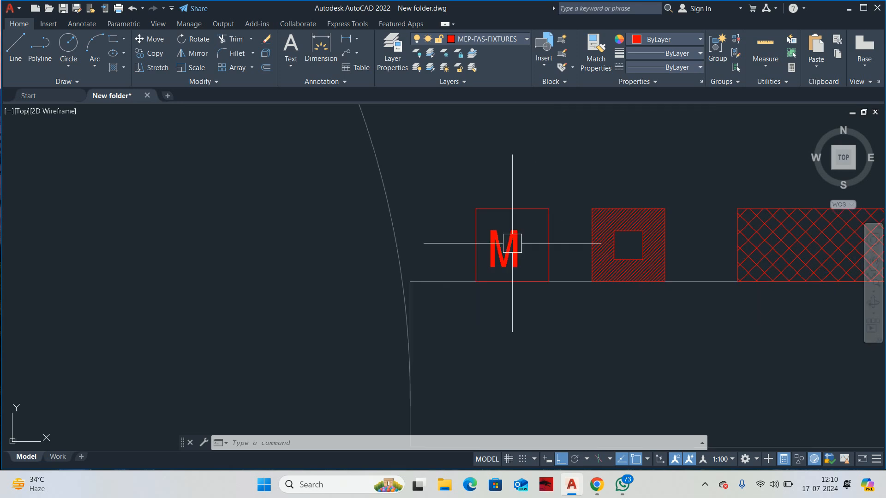
{"action": "type", "text": "m"}
{"action": "key", "text": "Return"}
{"action": "left_click", "coordinate": [512, 243]}
{"action": "key", "text": "Return"}
{"action": "left_click", "coordinate": [508, 168]}
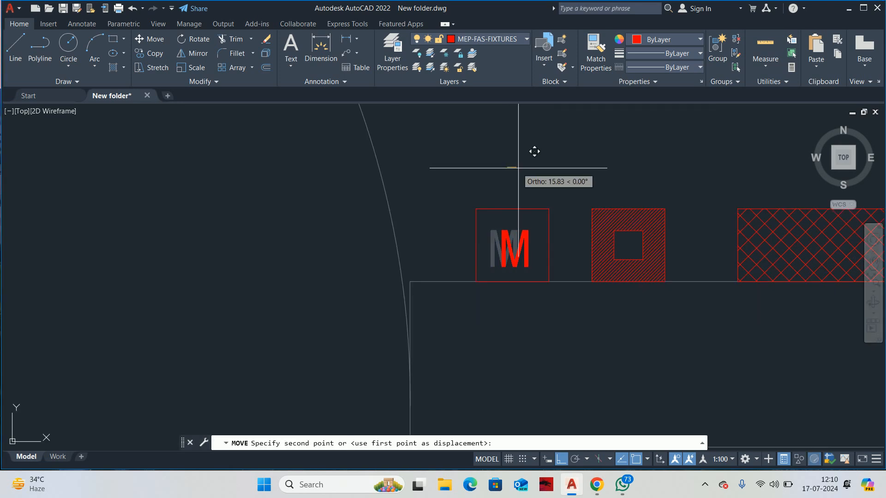
{"action": "left_click", "coordinate": [518, 168]}
Step: Start a block definition named MANUAL CALL POINT from the letter M and its surrounding square
{"action": "scroll", "coordinate": [510, 217], "scroll_direction": "down", "scroll_amount": 3}
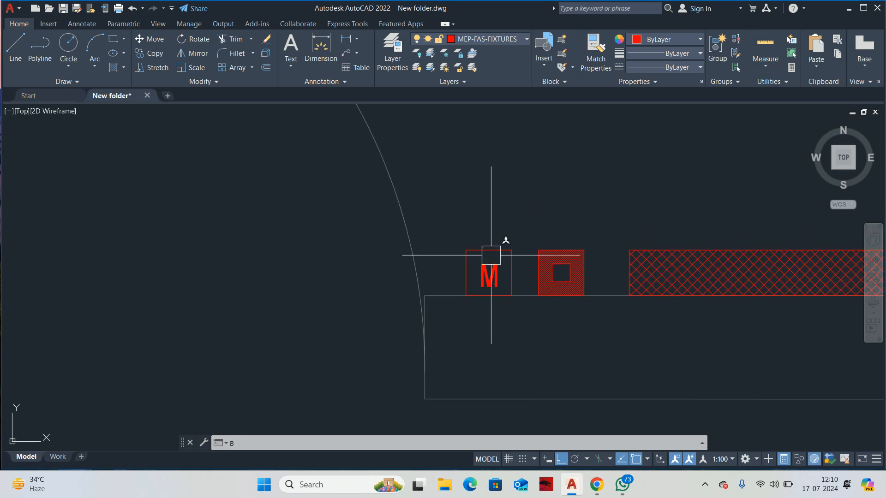
{"action": "type", "text": "b"}
{"action": "key", "text": "Return"}
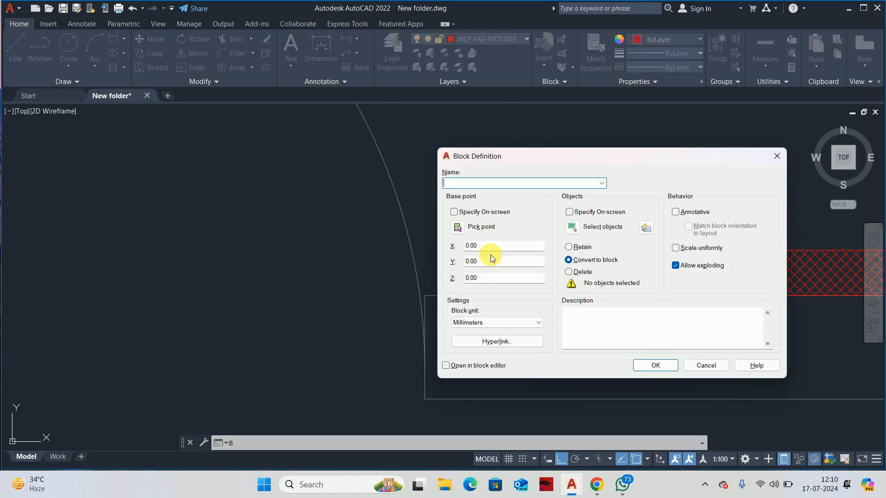
{"action": "type", "text": "MANUAL CALL POINT"}
{"action": "left_click", "coordinate": [570, 226]}
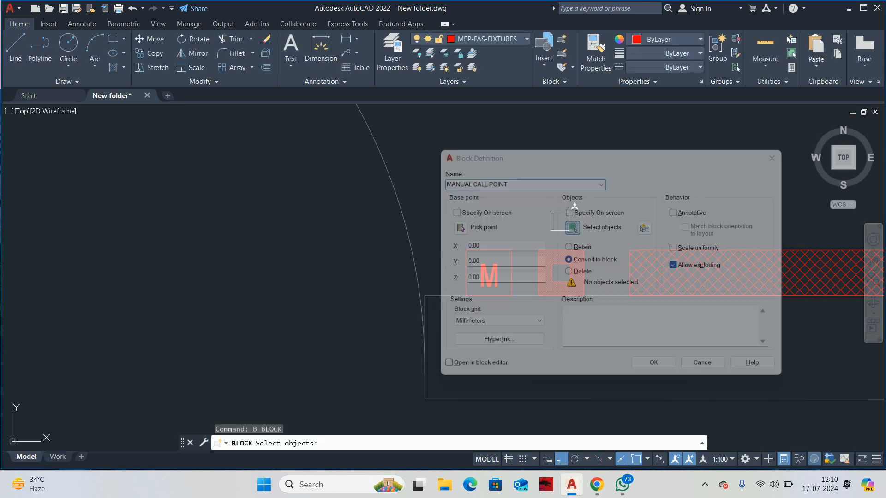
{"action": "left_click", "coordinate": [517, 318]}
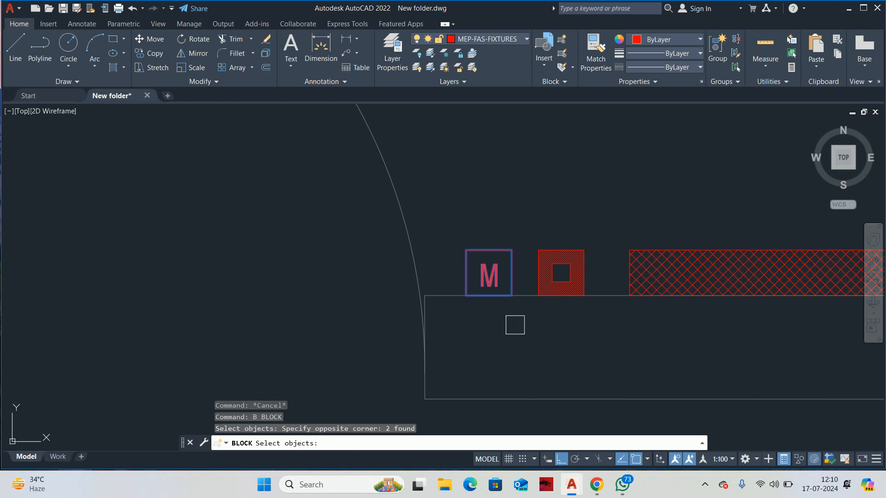
{"action": "key", "text": "Return"}
Step: Set the block's base point at the midpoint of the square's bottom edge and create the block
{"action": "left_click", "coordinate": [457, 228]}
{"action": "scroll", "coordinate": [474, 303], "scroll_direction": "up", "scroll_amount": 2}
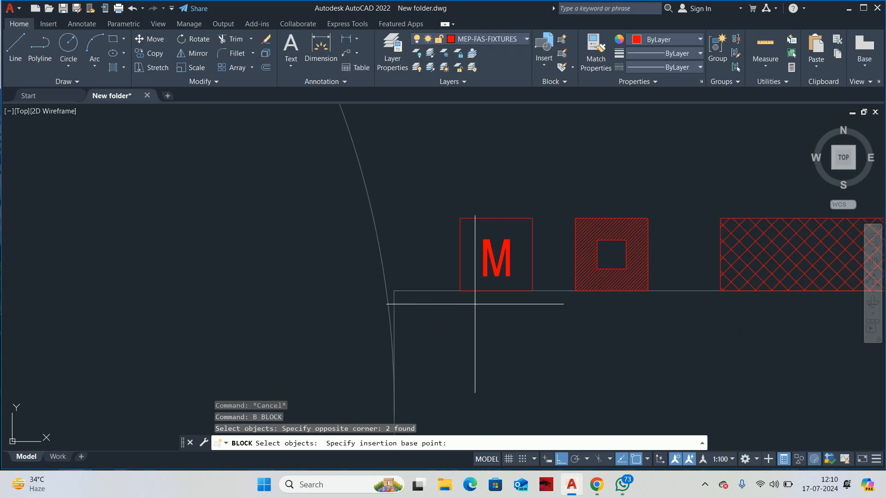
{"action": "left_click", "coordinate": [494, 292]}
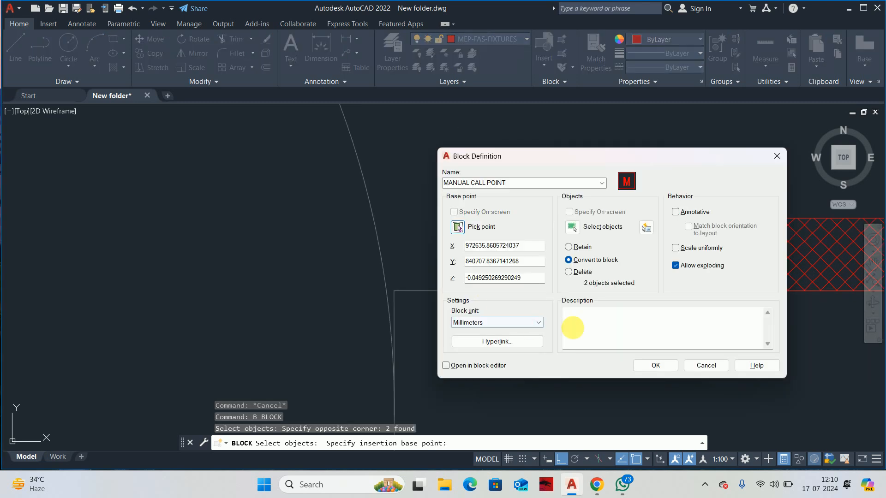
{"action": "left_click", "coordinate": [654, 365]}
{"action": "scroll", "coordinate": [547, 277], "scroll_direction": "down", "scroll_amount": 3}
{"action": "key", "text": "Escape"}
{"action": "key", "text": "Escape"}
{"action": "key", "text": "Escape"}
Step: Copy the M block and the adjacent hatched square from the hatched square's lower-right corner to the wall opening below the dining seats, west of the lifts
{"action": "type", "text": "c"}
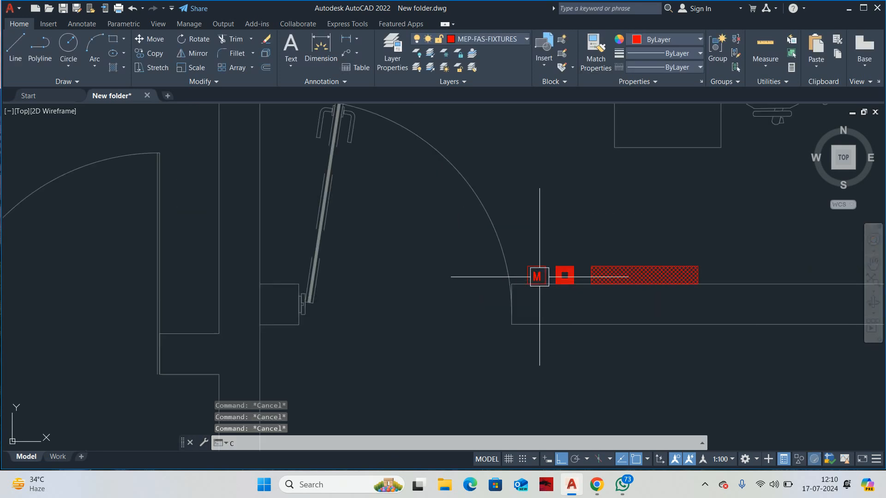
{"action": "type", "text": "o"}
{"action": "key", "text": "Return"}
{"action": "scroll", "coordinate": [537, 277], "scroll_direction": "up", "scroll_amount": 1}
{"action": "left_click", "coordinate": [537, 277]}
{"action": "scroll", "coordinate": [538, 279], "scroll_direction": "up", "scroll_amount": 1}
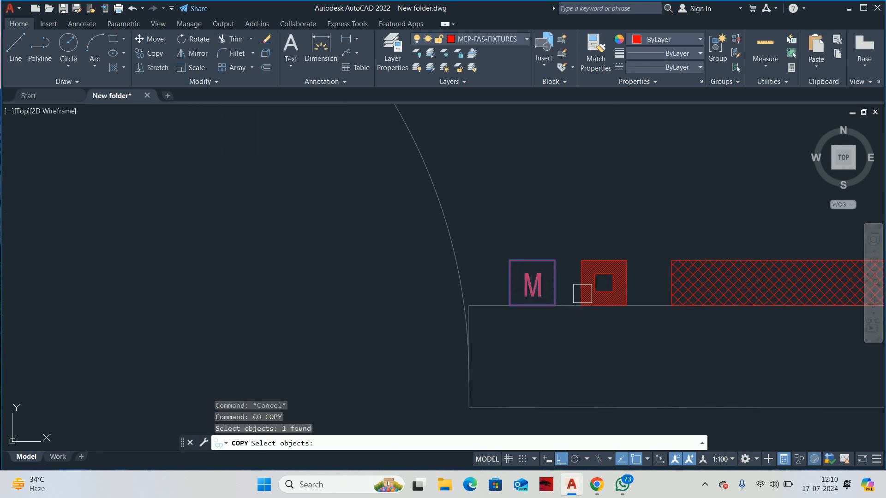
{"action": "left_click", "coordinate": [582, 294]}
{"action": "scroll", "coordinate": [589, 305], "scroll_direction": "up", "scroll_amount": 2}
{"action": "key", "text": "Return"}
{"action": "left_click", "coordinate": [651, 305]}
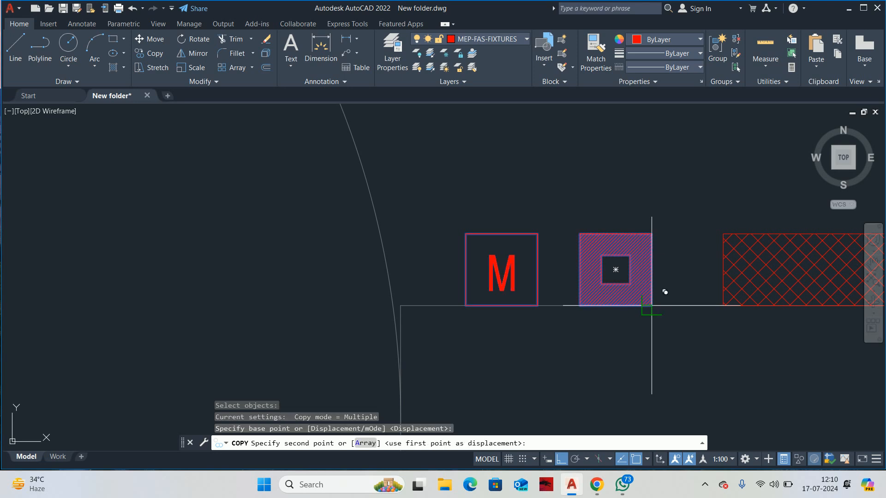
{"action": "scroll", "coordinate": [652, 305], "scroll_direction": "down", "scroll_amount": 8}
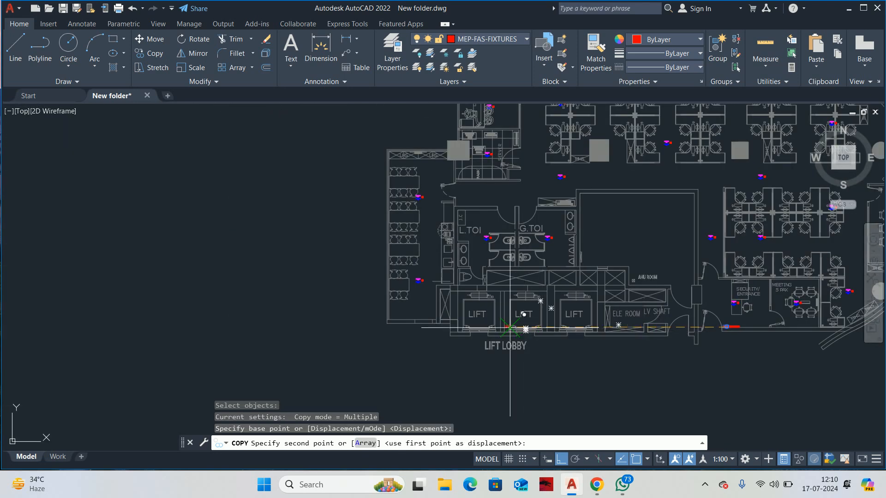
{"action": "scroll", "coordinate": [509, 327], "scroll_direction": "up", "scroll_amount": 4}
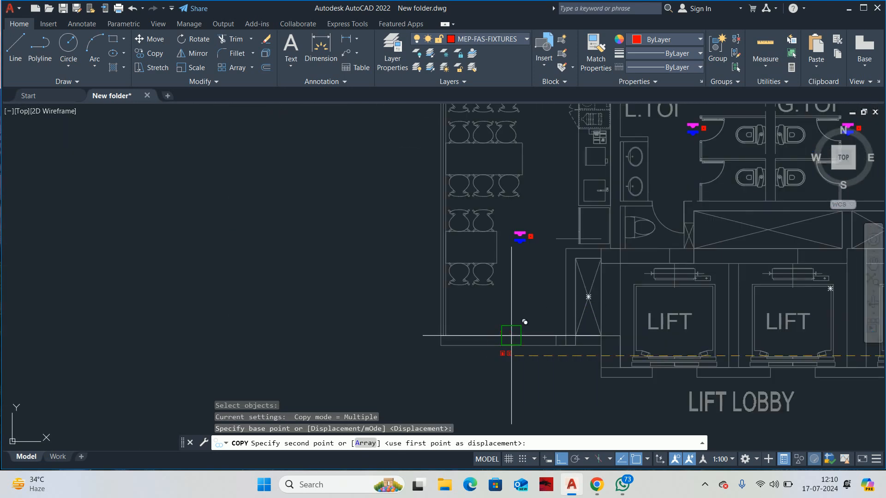
{"action": "left_click", "coordinate": [511, 335]}
{"action": "key", "text": "Escape"}
{"action": "key", "text": "Escape"}
{"action": "key", "text": "Escape"}
Step: Move the copied M block and hatched square 100 mm left along the wall, away from the opening
{"action": "scroll", "coordinate": [511, 333], "scroll_direction": "up", "scroll_amount": 7}
{"action": "type", "text": "m"}
{"action": "key", "text": "Return"}
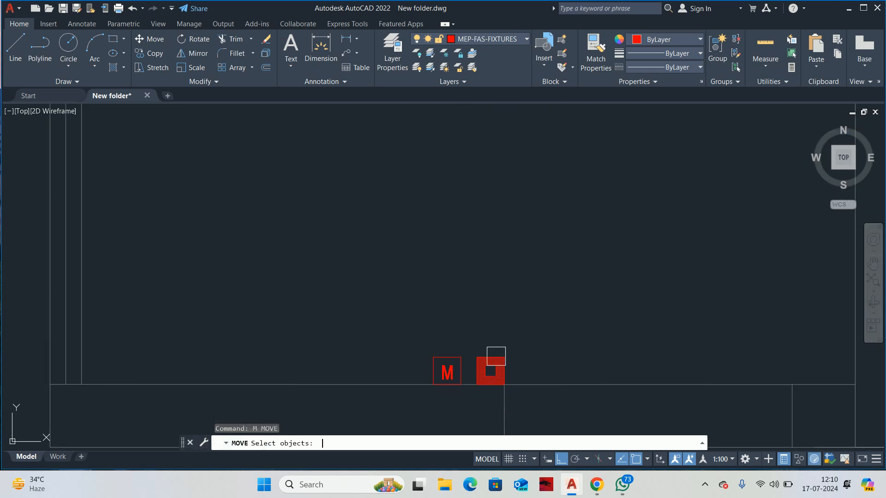
{"action": "left_click", "coordinate": [495, 356]}
{"action": "left_click", "coordinate": [446, 371]}
{"action": "key", "text": "Return"}
{"action": "left_click", "coordinate": [485, 309]}
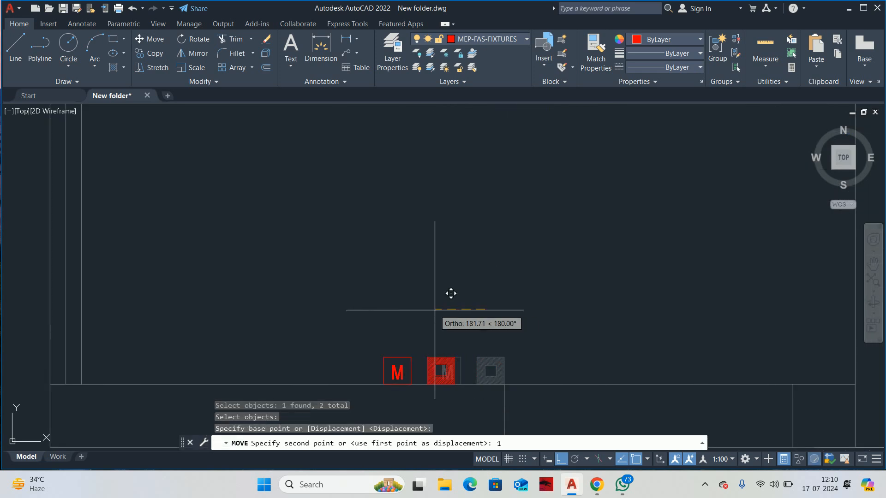
{"action": "type", "text": "100"}
{"action": "key", "text": "Return"}
{"action": "key", "text": "Escape"}
{"action": "key", "text": "Escape"}
Step: Mirror the copied M block and hatched square about a vertical line midway between them, erasing the source objects
{"action": "type", "text": "mi"}
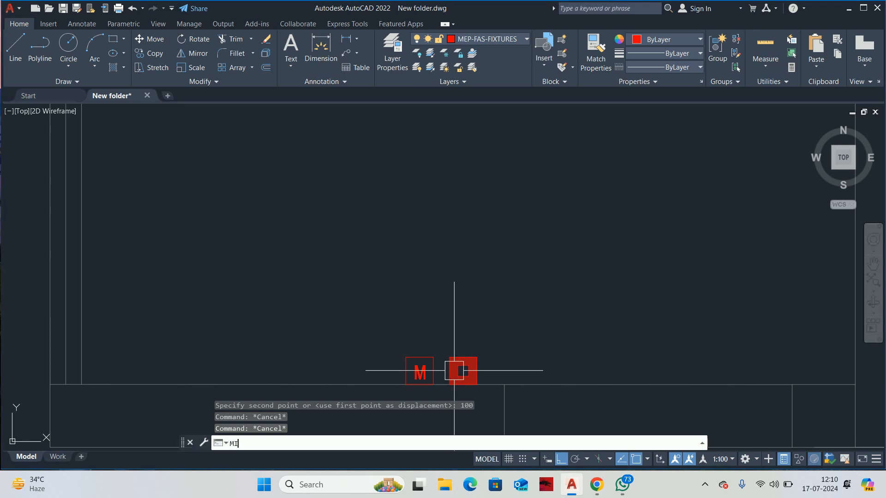
{"action": "key", "text": "Return"}
{"action": "left_click", "coordinate": [460, 369]}
{"action": "left_click", "coordinate": [406, 368]}
{"action": "key", "text": "Return"}
{"action": "type", "text": "mt"}
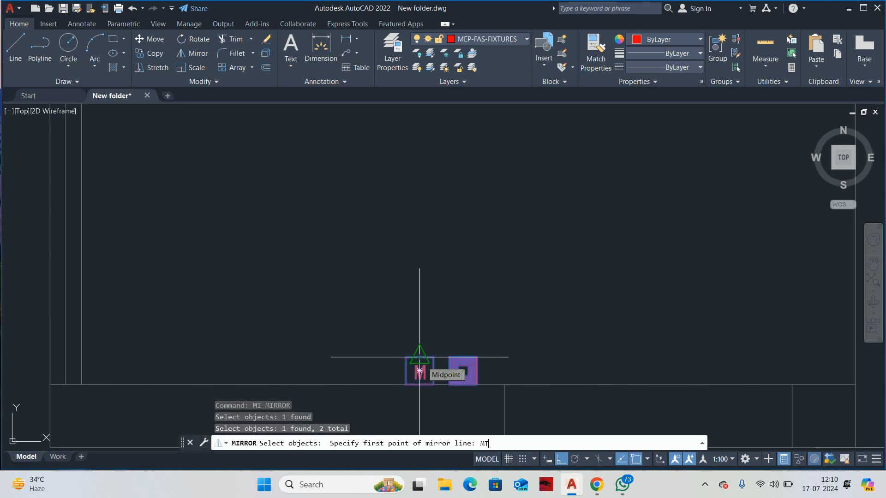
{"action": "type", "text": "p"}
{"action": "key", "text": "Return"}
{"action": "left_click", "coordinate": [461, 367]}
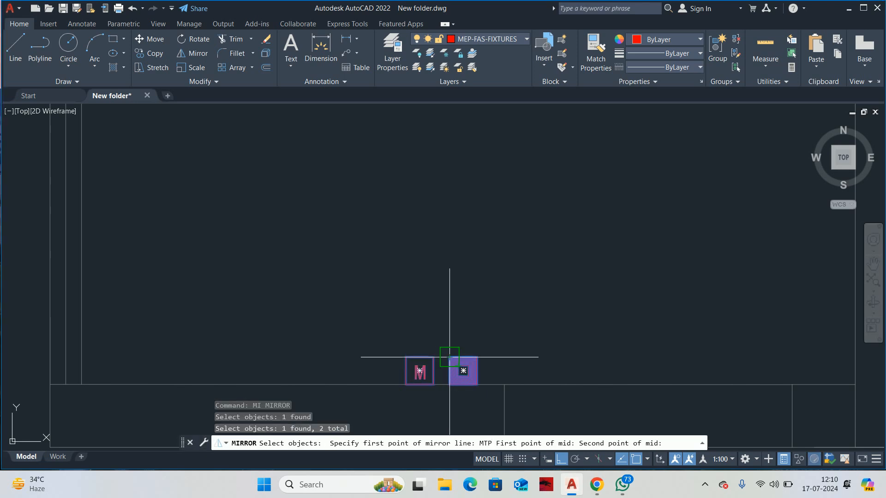
{"action": "left_click", "coordinate": [449, 356]}
{"action": "left_click", "coordinate": [439, 274]}
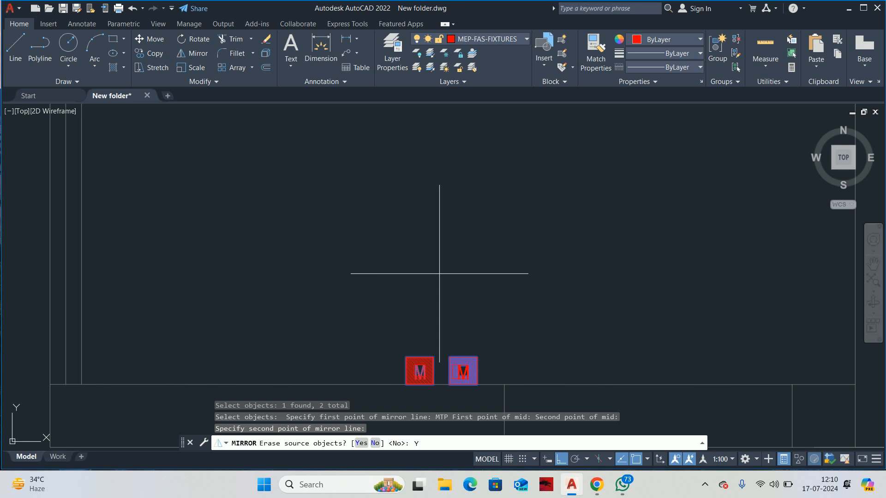
{"action": "type", "text": "Y"}
{"action": "key", "text": "Return"}
{"action": "key", "text": "Escape"}
Step: Trim away the wall lines across the opening beside the copied symbols
{"action": "scroll", "coordinate": [487, 332], "scroll_direction": "down", "scroll_amount": 5}
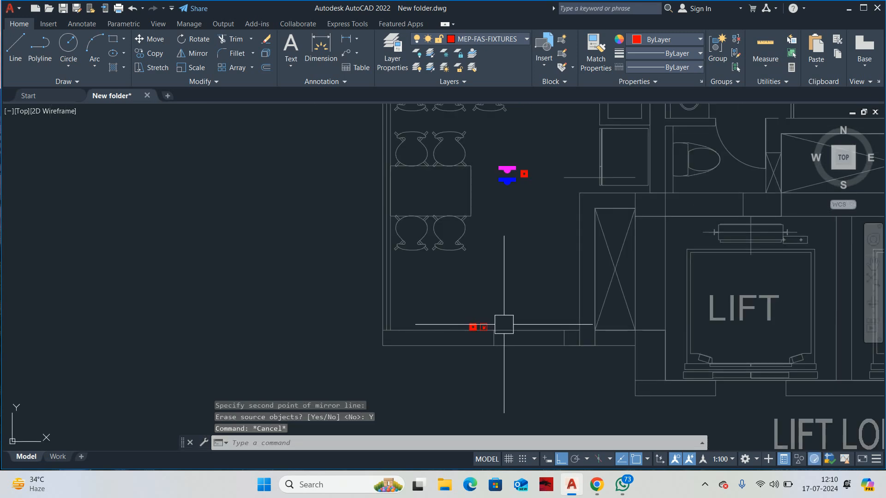
{"action": "type", "text": "tr"}
{"action": "key", "text": "Return"}
{"action": "left_click", "coordinate": [521, 329]}
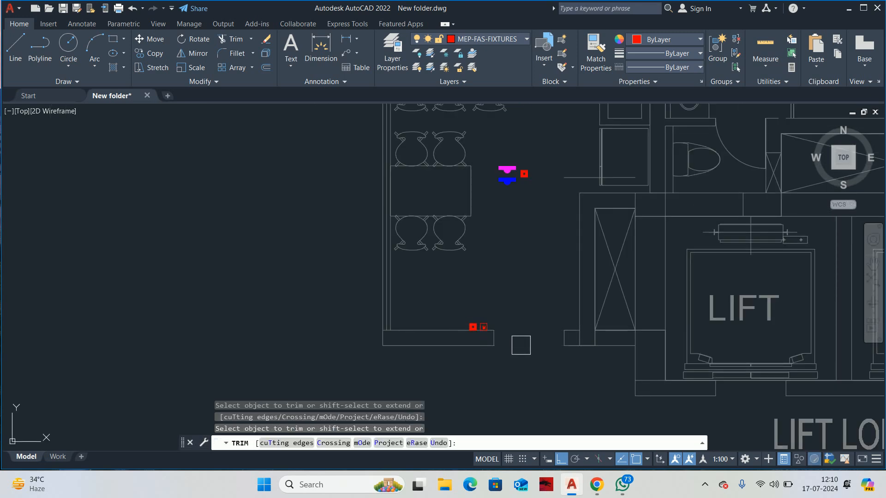
{"action": "key", "text": "Escape"}
{"action": "key", "text": "Escape"}
Step: Examine the fire alarm symbols at the dining area opening and the security entrance, and across the whole floor plan
{"action": "scroll", "coordinate": [520, 345], "scroll_direction": "down", "scroll_amount": 5}
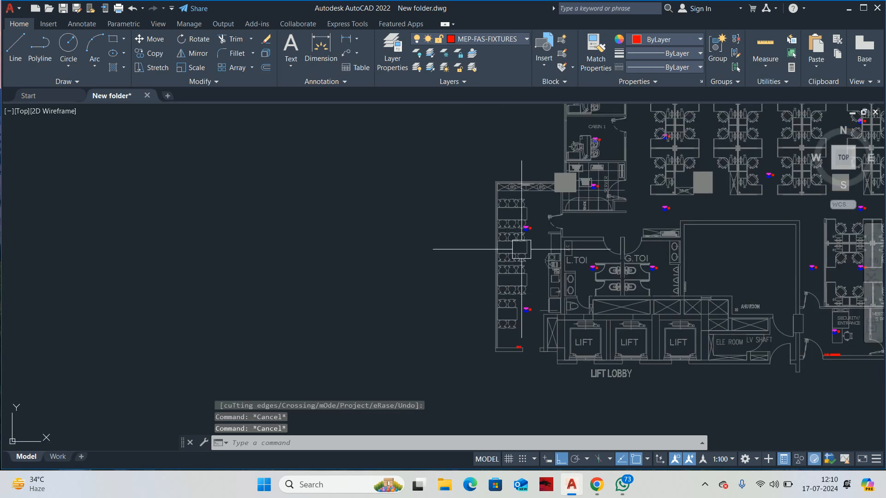
{"action": "key", "text": "Escape"}
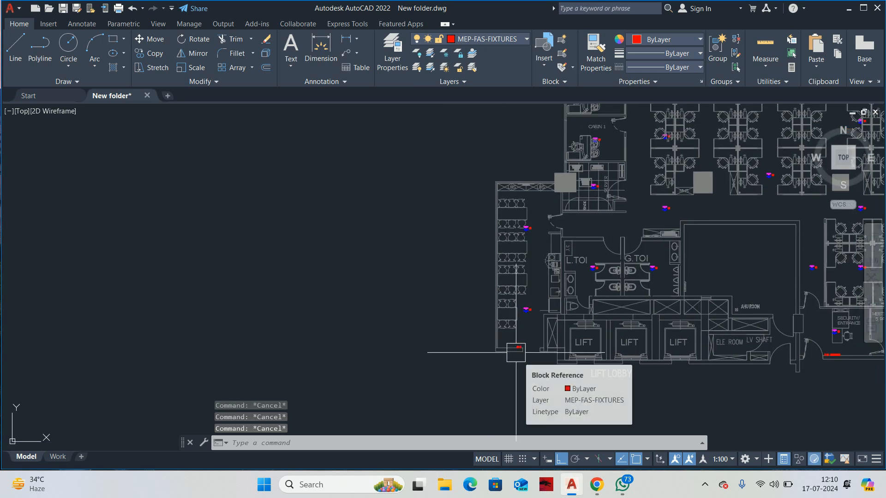
{"action": "scroll", "coordinate": [593, 341], "scroll_direction": "down", "scroll_amount": 2}
{"action": "middle_click_drag", "start_coordinate": [593, 341], "coordinate": [502, 341]}
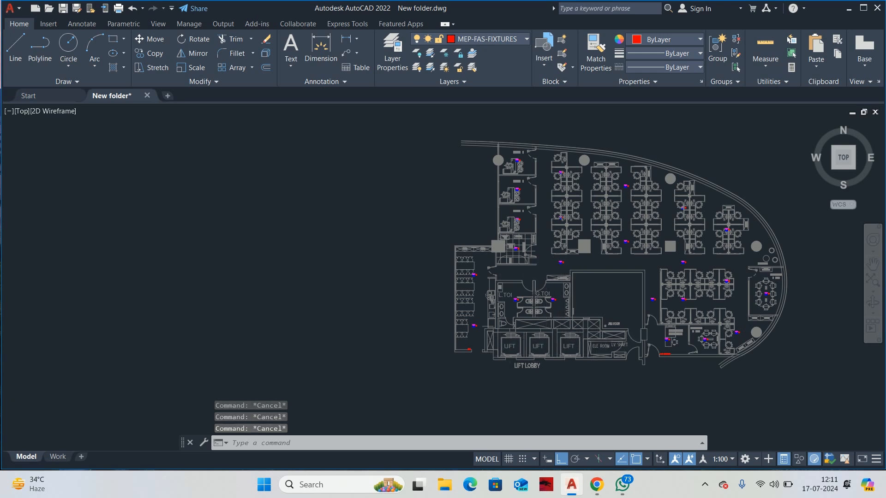
{"action": "scroll", "coordinate": [488, 355], "scroll_direction": "up", "scroll_amount": 5}
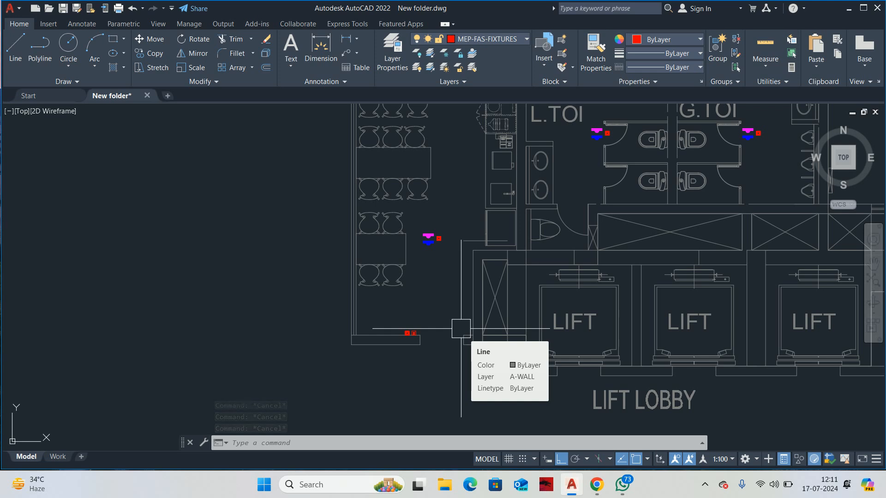
{"action": "scroll", "coordinate": [552, 333], "scroll_direction": "down", "scroll_amount": 3}
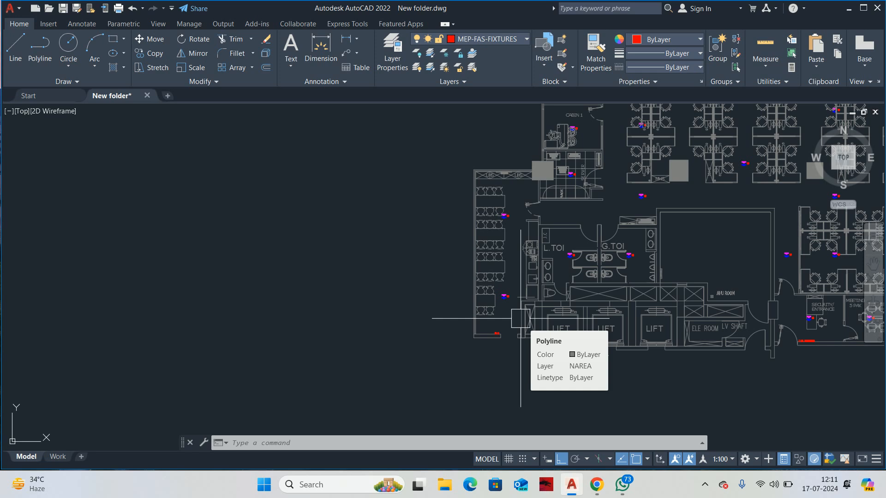
{"action": "key", "text": "Escape"}
{"action": "key", "text": "Escape"}
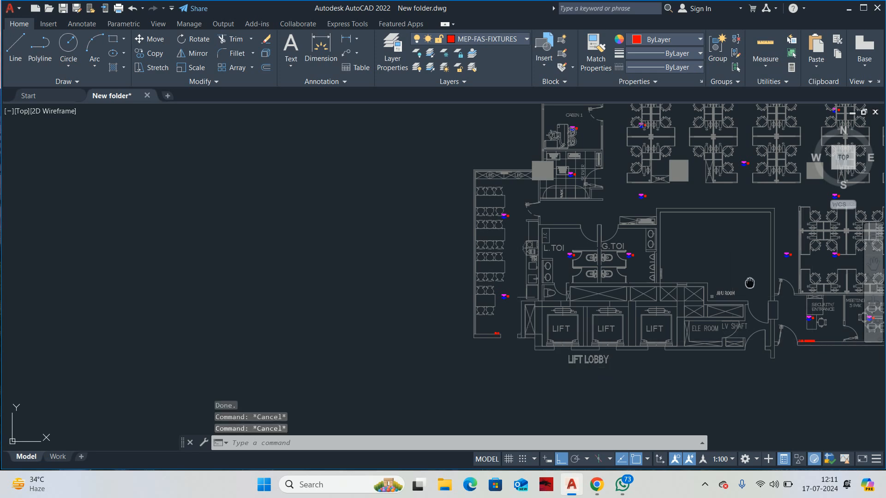
{"action": "middle_click_drag", "start_coordinate": [750, 283], "coordinate": [601, 289]}
{"action": "mouse_move", "coordinate": [601, 289]}
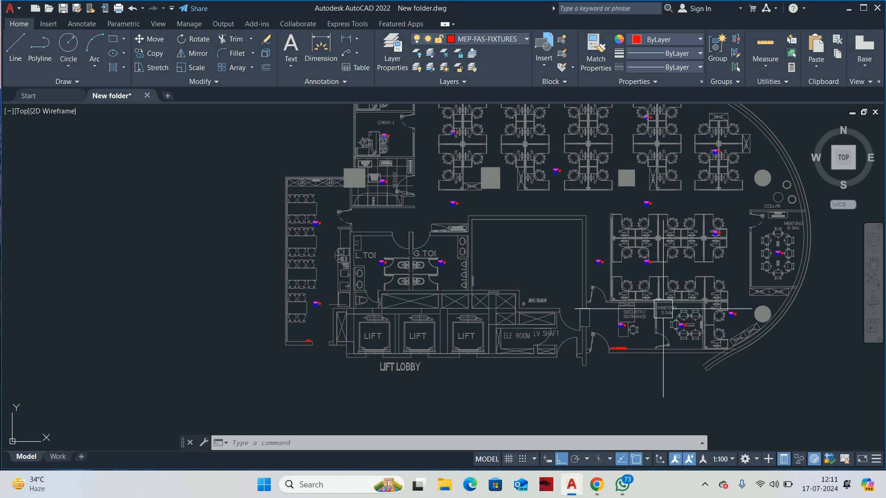
{"action": "key", "text": "Escape"}
{"action": "key", "text": "Escape"}
{"action": "key", "text": "Escape"}
{"action": "scroll", "coordinate": [621, 337], "scroll_direction": "up", "scroll_amount": 2}
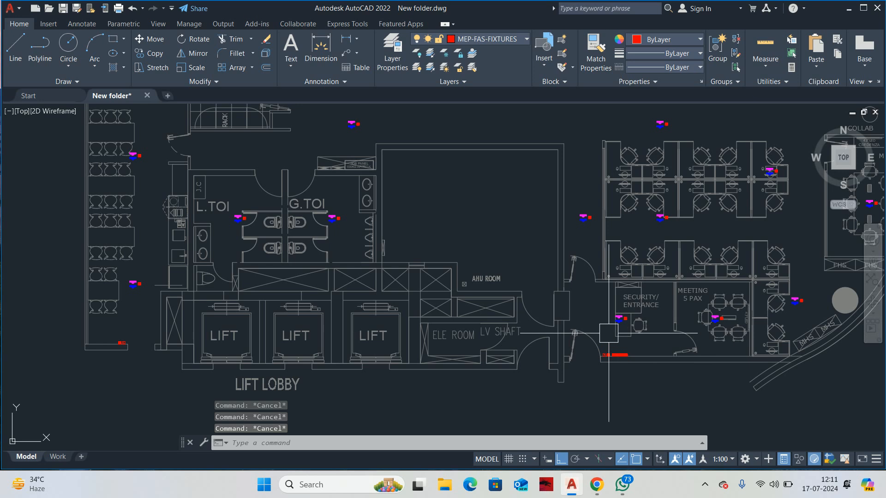
{"action": "scroll", "coordinate": [621, 337], "scroll_direction": "down", "scroll_amount": 3}
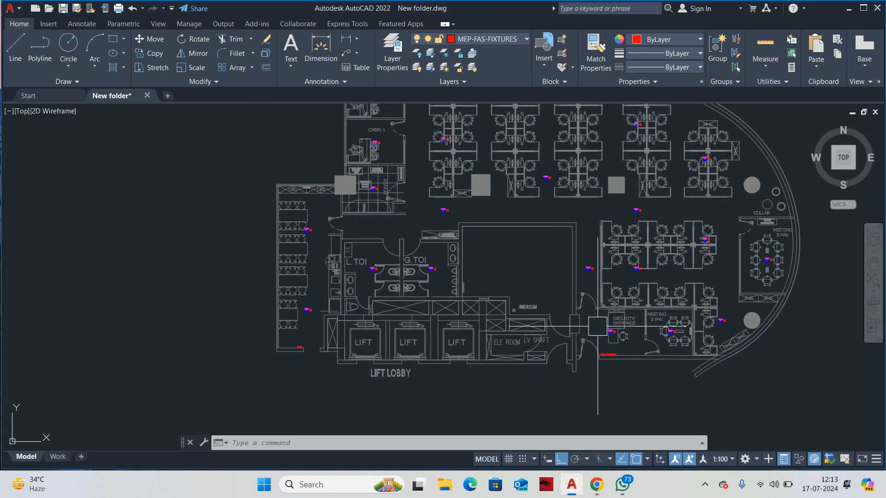
Step: Create a red layer named MEP-FAS-WIRE and make it the current layer
{"action": "key", "text": "Escape"}
{"action": "key", "text": "Escape"}
{"action": "key", "text": "Escape"}
{"action": "type", "text": "la"}
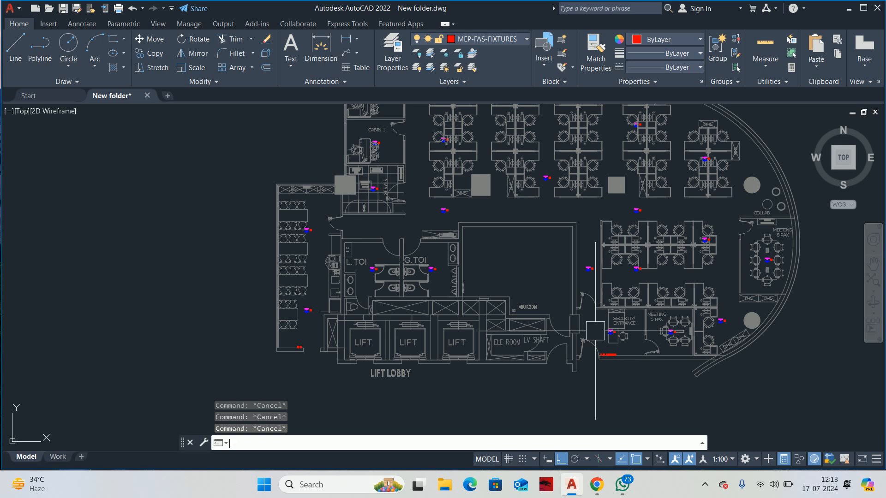
{"action": "key", "text": "Return"}
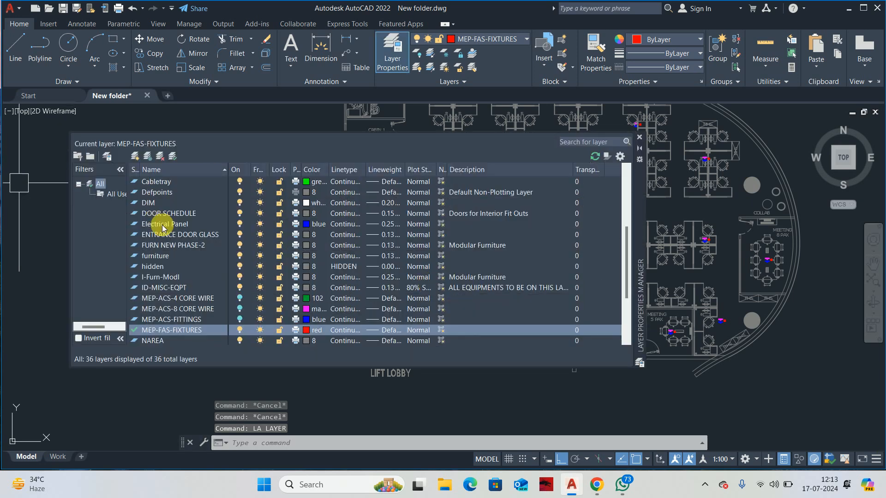
{"action": "left_click", "coordinate": [135, 156]}
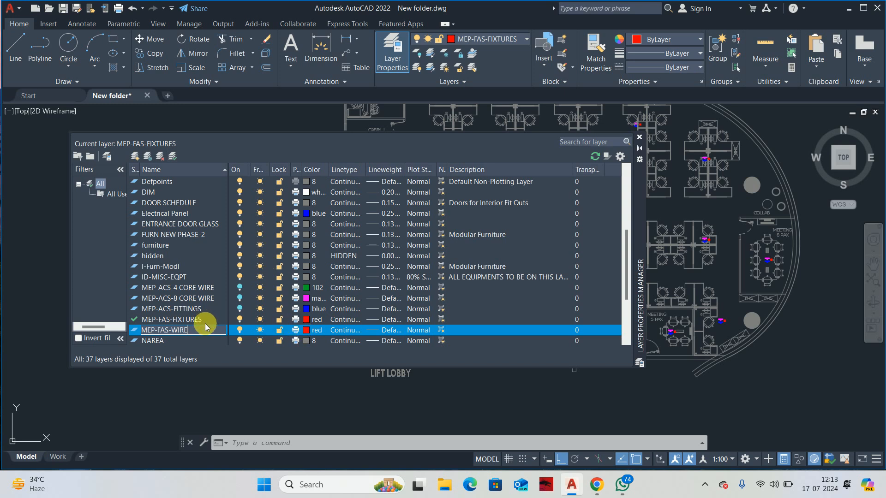
{"action": "left_click", "coordinate": [165, 341]}
{"action": "double_click", "coordinate": [164, 330]}
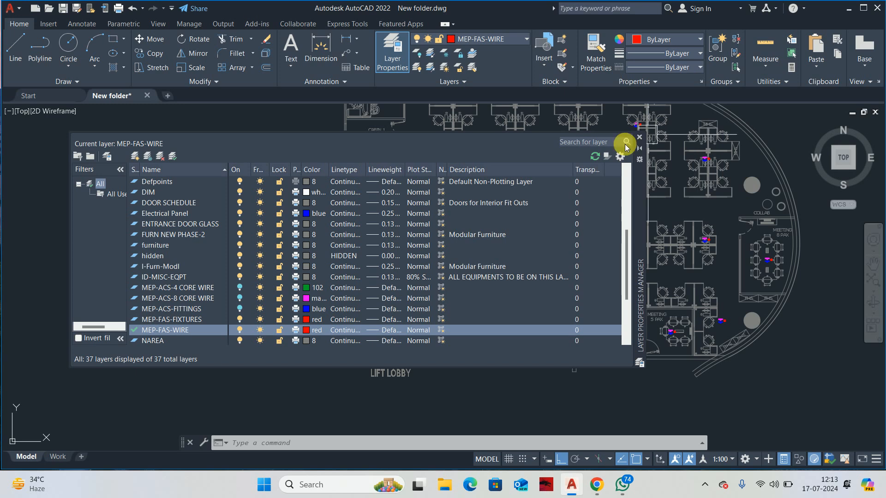
{"action": "left_click", "coordinate": [639, 137]}
Step: Draw a vertical wire polyline from the hatched panel at the security entrance up to the blue symbol above it
{"action": "middle_click_drag", "start_coordinate": [603, 283], "coordinate": [547, 255]}
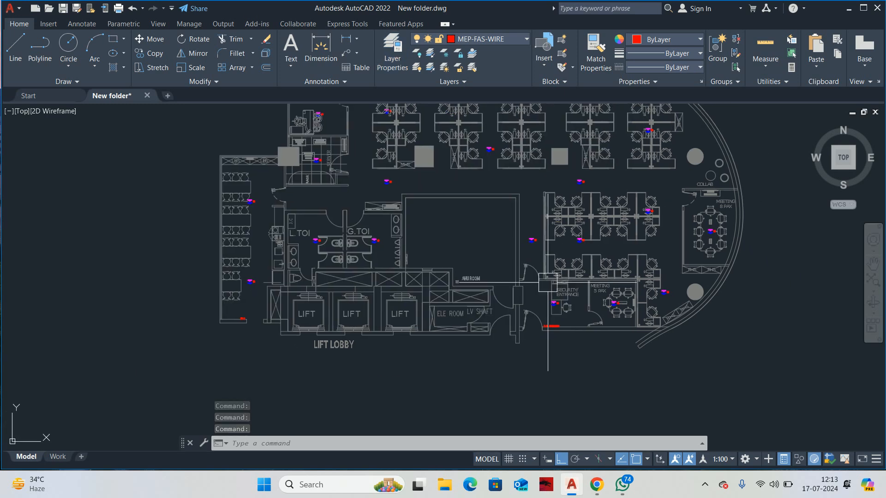
{"action": "type", "text": "PL"}
{"action": "key", "text": "Return"}
{"action": "scroll", "coordinate": [562, 325], "scroll_direction": "up", "scroll_amount": 9}
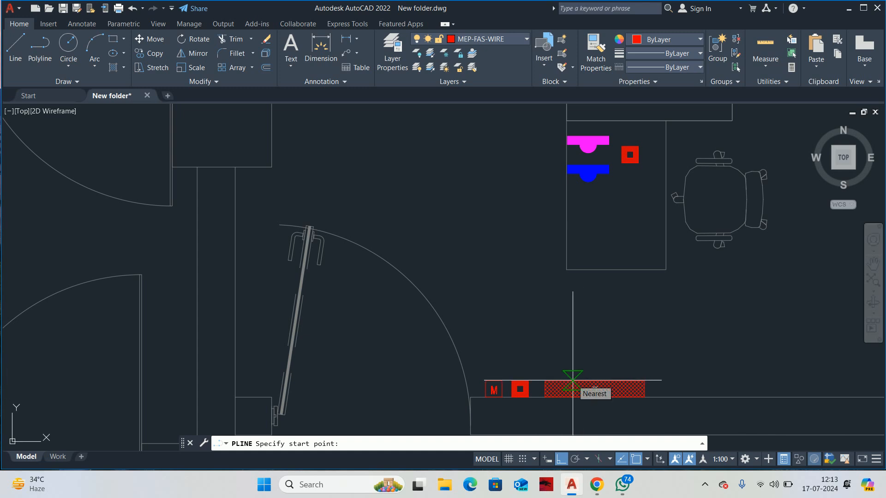
{"action": "left_click", "coordinate": [573, 380]}
{"action": "scroll", "coordinate": [569, 185], "scroll_direction": "up", "scroll_amount": 3}
{"action": "middle_click_drag", "start_coordinate": [570, 158], "coordinate": [564, 276]}
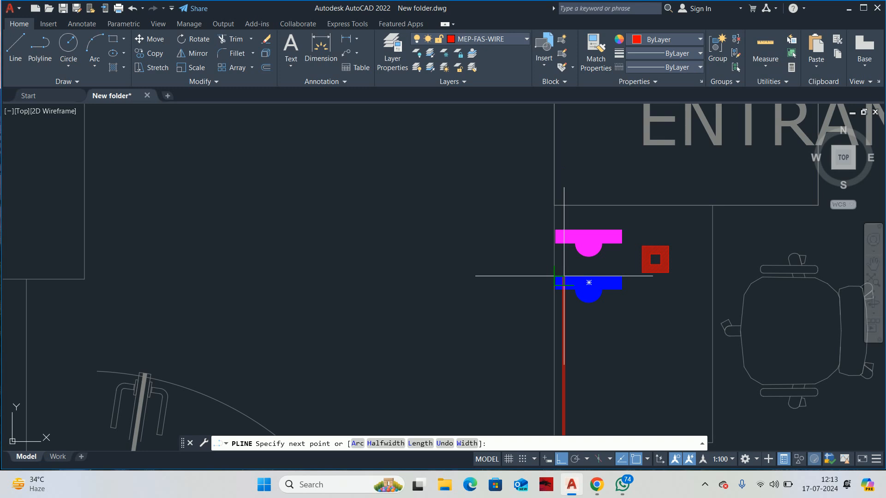
{"action": "scroll", "coordinate": [563, 276], "scroll_direction": "up", "scroll_amount": 2}
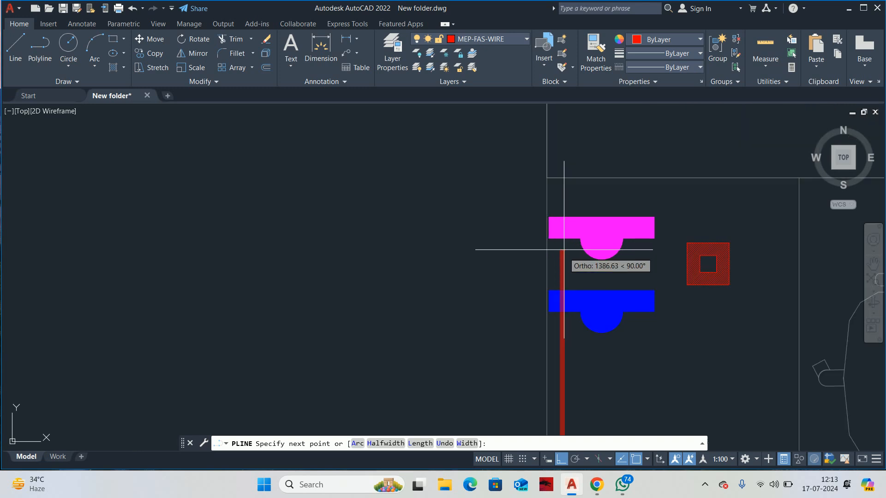
{"action": "left_click", "coordinate": [562, 310]}
{"action": "key", "text": "Return"}
{"action": "key", "text": "Return"}
{"action": "key", "text": "Escape"}
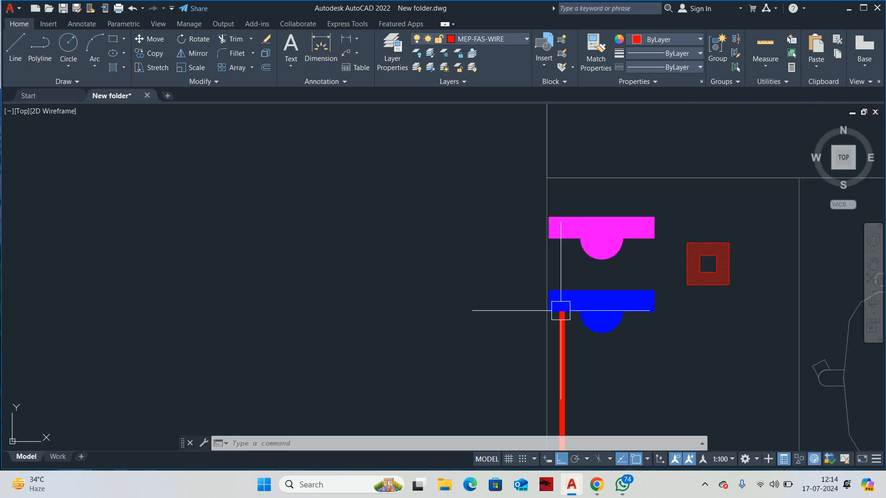
Step: Delete the vertical wire polyline between the hatched panel and the blue symbol
{"action": "left_click", "coordinate": [558, 348]}
{"action": "scroll", "coordinate": [558, 339], "scroll_direction": "down", "scroll_amount": 4}
{"action": "key", "text": "Delete"}
{"action": "scroll", "coordinate": [558, 334], "scroll_direction": "down", "scroll_amount": 2}
{"action": "scroll", "coordinate": [560, 350], "scroll_direction": "down", "scroll_amount": 2}
Step: Start a wire polyline at the hatched panel's upper edge and run it vertically to the top of the security entrance's magenta symbol
{"action": "middle_click_drag", "start_coordinate": [561, 353], "coordinate": [539, 272]}
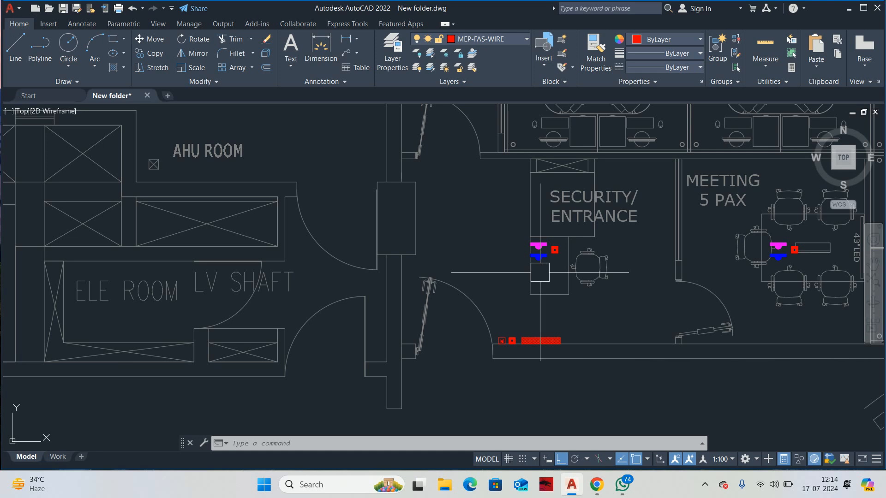
{"action": "type", "text": "pl"}
{"action": "key", "text": "Return"}
{"action": "scroll", "coordinate": [532, 341], "scroll_direction": "up", "scroll_amount": 4}
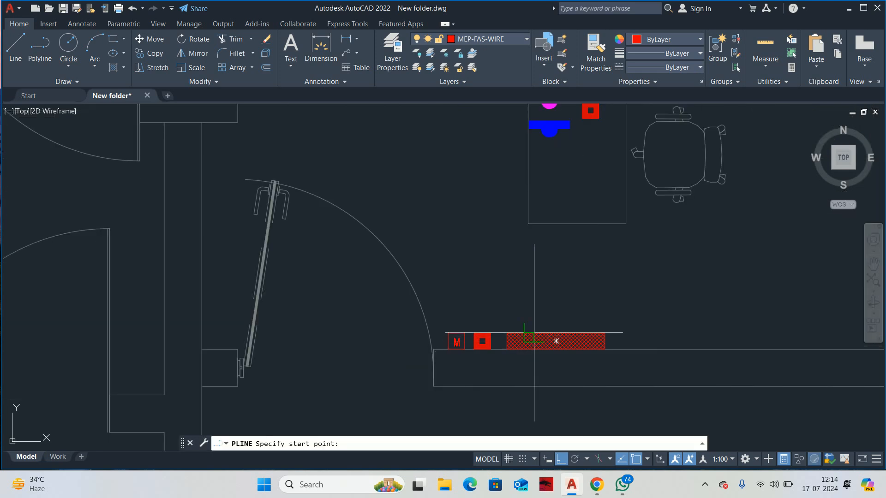
{"action": "left_click", "coordinate": [533, 333]}
{"action": "middle_click_drag", "start_coordinate": [548, 152], "coordinate": [530, 309]}
{"action": "scroll", "coordinate": [510, 254], "scroll_direction": "up", "scroll_amount": 2}
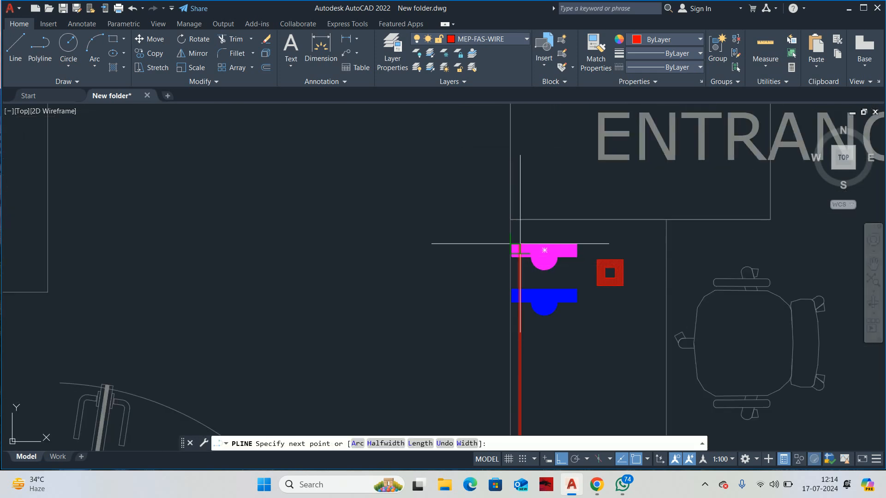
{"action": "left_click", "coordinate": [520, 244]}
Step: Run the wire straight across Meeting 5 Pax and up to the magenta symbol beside the end workstations
{"action": "scroll", "coordinate": [520, 244], "scroll_direction": "down", "scroll_amount": 5}
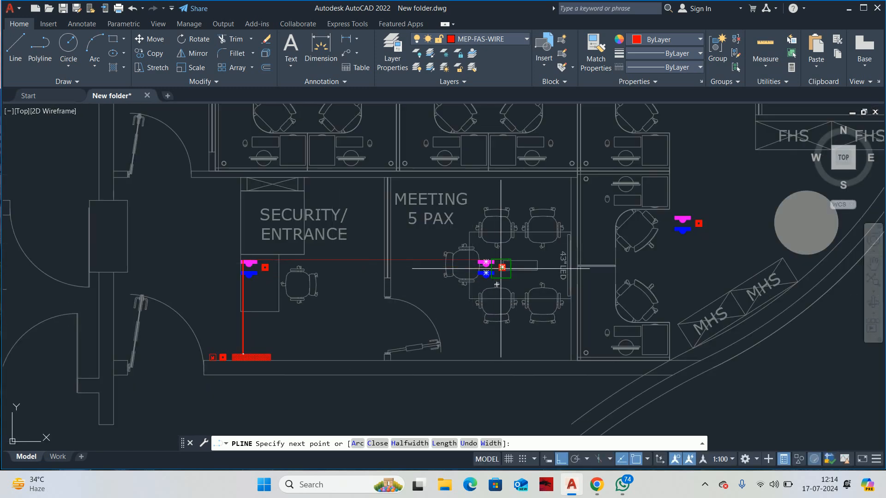
{"action": "scroll", "coordinate": [584, 253], "scroll_direction": "up", "scroll_amount": 2}
{"action": "middle_click_drag", "start_coordinate": [583, 254], "coordinate": [411, 284]}
{"action": "scroll", "coordinate": [470, 286], "scroll_direction": "up", "scroll_amount": 3}
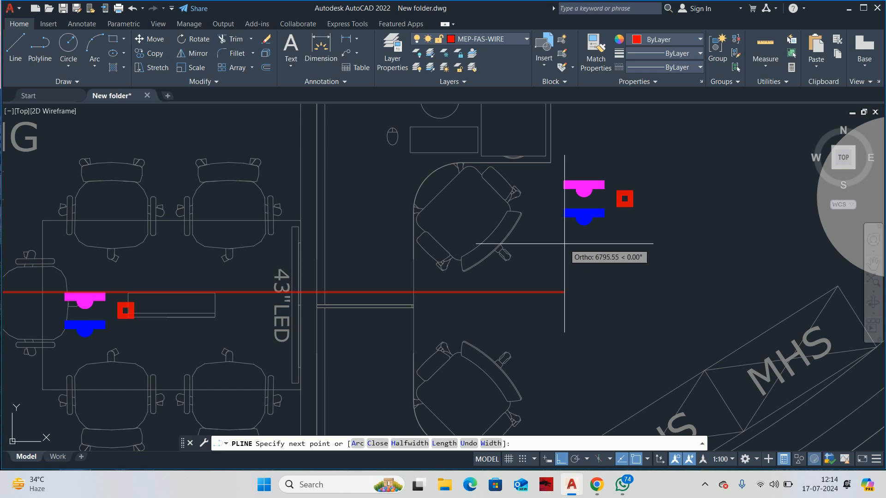
{"action": "left_click", "coordinate": [563, 283]}
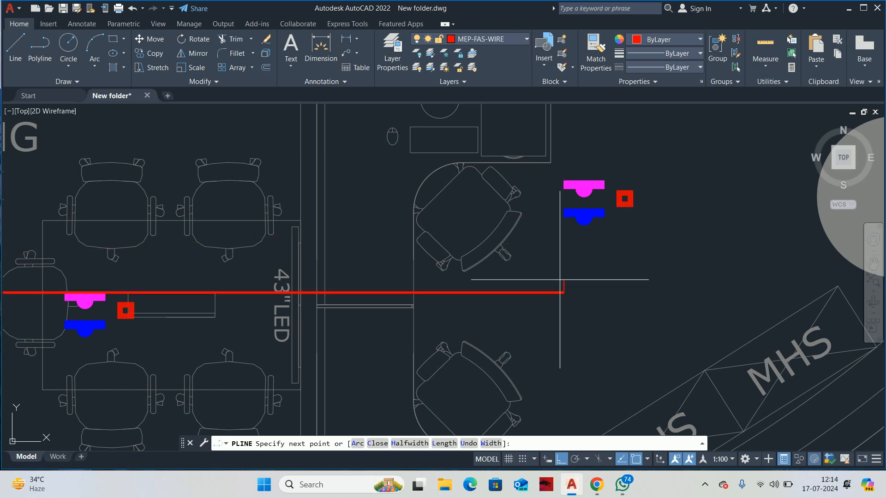
{"action": "left_click", "coordinate": [564, 180]}
Step: Examine the wire route past the security entrance, Meeting 5 Pax and end workstation symbols, and the fixtures in the areas above
{"action": "scroll", "coordinate": [564, 180], "scroll_direction": "down", "scroll_amount": 6}
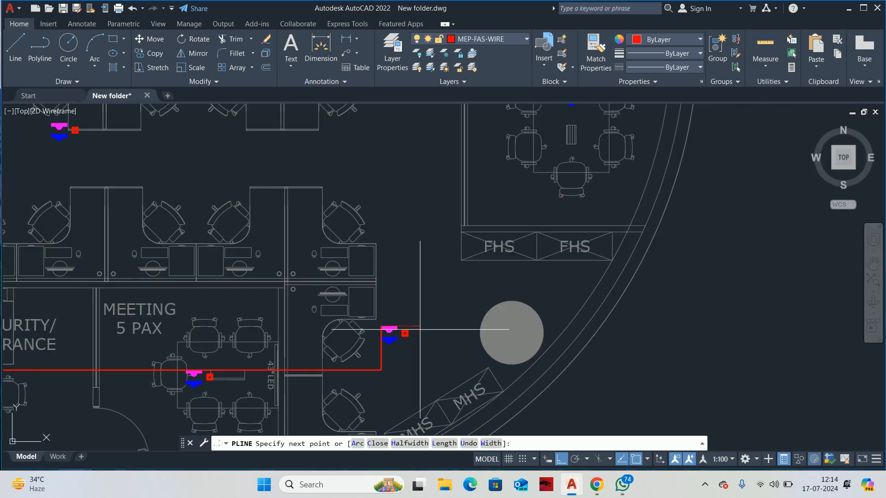
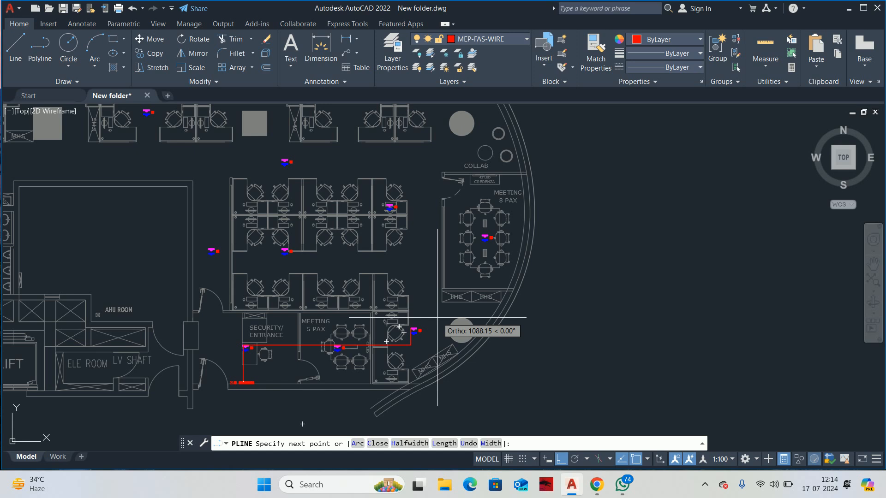
{"action": "scroll", "coordinate": [411, 330], "scroll_direction": "up", "scroll_amount": 8}
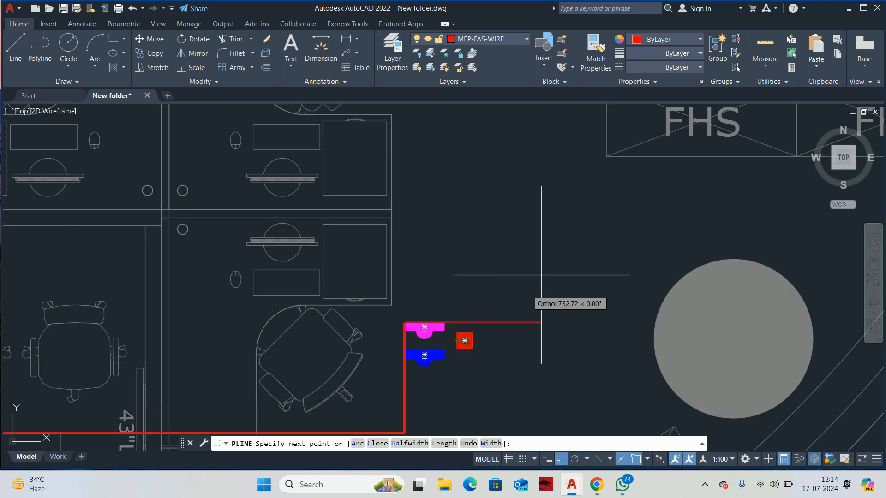
{"action": "scroll", "coordinate": [541, 275], "scroll_direction": "down", "scroll_amount": 4}
{"action": "middle_click_drag", "start_coordinate": [498, 235], "coordinate": [513, 355]}
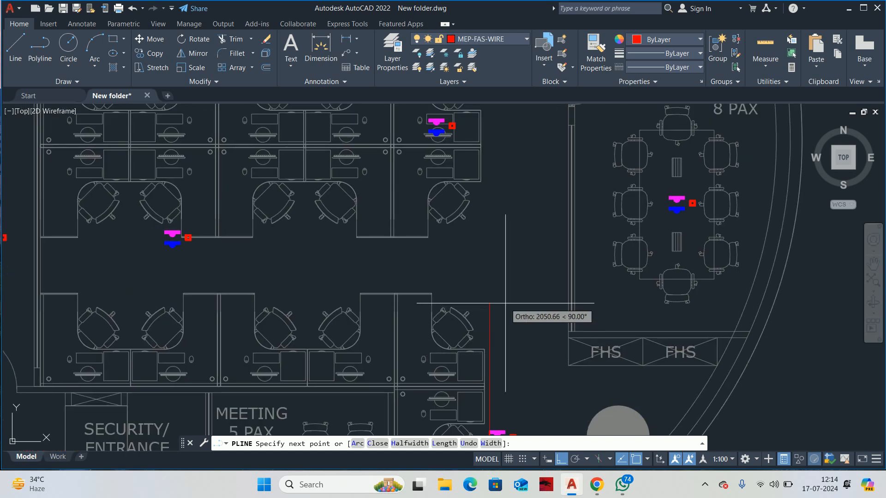
{"action": "scroll", "coordinate": [506, 303], "scroll_direction": "down", "scroll_amount": 4}
{"action": "middle_click_drag", "start_coordinate": [506, 303], "coordinate": [587, 175]}
{"action": "scroll", "coordinate": [461, 282], "scroll_direction": "up", "scroll_amount": 4}
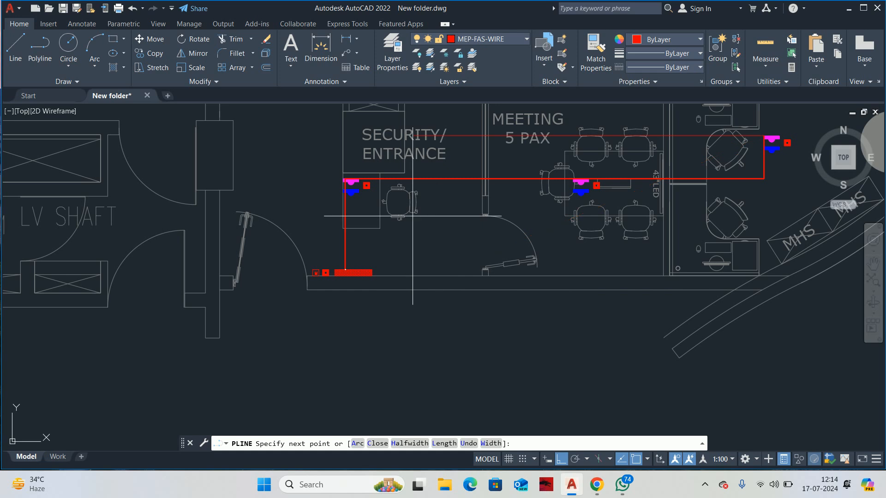
{"action": "scroll", "coordinate": [351, 187], "scroll_direction": "up", "scroll_amount": 4}
{"action": "scroll", "coordinate": [351, 187], "scroll_direction": "up", "scroll_amount": 5}
{"action": "scroll", "coordinate": [346, 160], "scroll_direction": "down", "scroll_amount": 8}
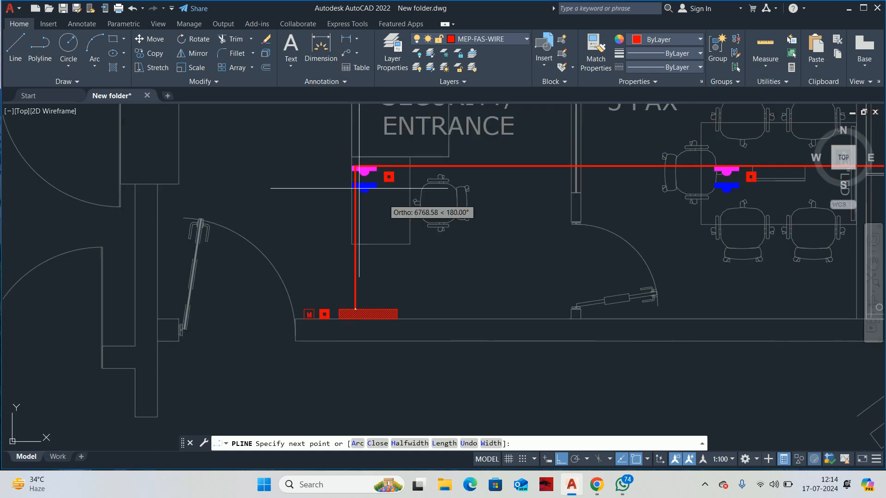
{"action": "middle_click_drag", "start_coordinate": [471, 200], "coordinate": [193, 267]}
{"action": "scroll", "coordinate": [480, 239], "scroll_direction": "up", "scroll_amount": 4}
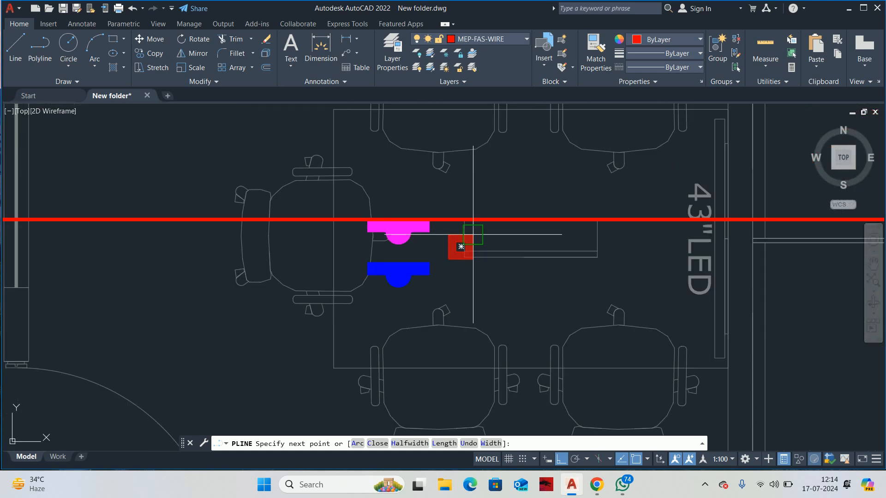
Step: Undo the wire segments running across Meeting 5 Pax to the end workstation symbols, back to the security entrance corner
{"action": "left_click", "coordinate": [460, 247]}
{"action": "scroll", "coordinate": [461, 241], "scroll_direction": "down", "scroll_amount": 5}
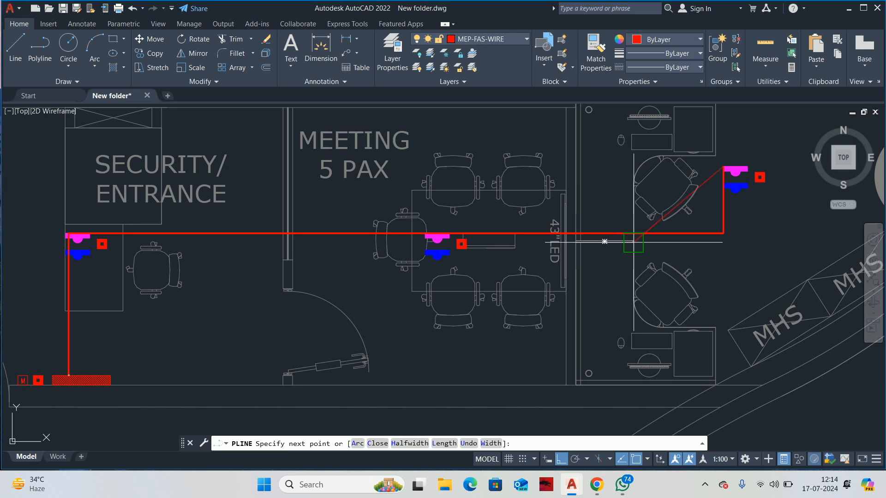
{"action": "scroll", "coordinate": [576, 231], "scroll_direction": "up", "scroll_amount": 5}
{"action": "scroll", "coordinate": [460, 250], "scroll_direction": "down", "scroll_amount": 3}
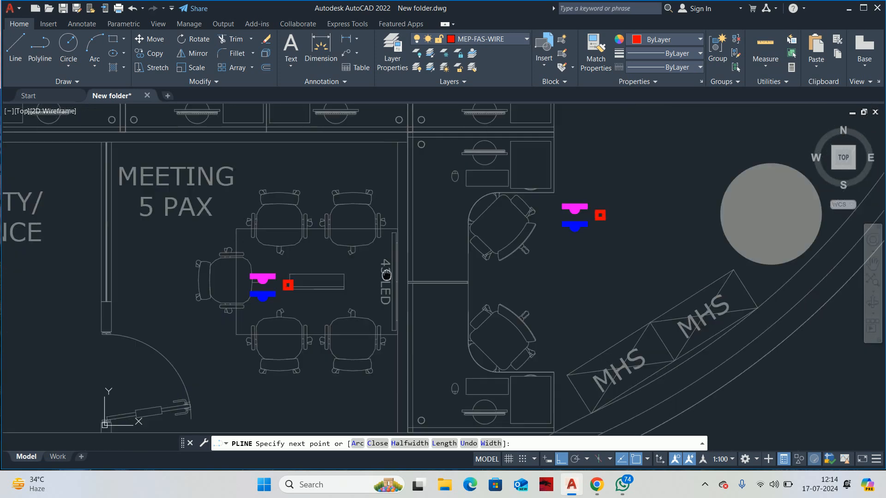
Step: Run the wire horizontally to the magenta symbol in Meeting 5 Pax, then down through it to just below the blue symbol
{"action": "scroll", "coordinate": [281, 238], "scroll_direction": "up", "scroll_amount": 6}
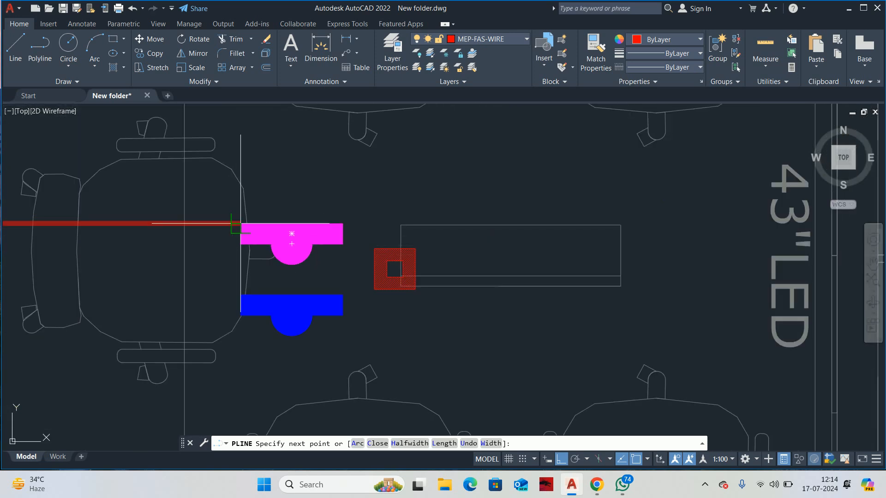
{"action": "scroll", "coordinate": [240, 225], "scroll_direction": "up", "scroll_amount": 3}
{"action": "left_click", "coordinate": [254, 223]}
{"action": "scroll", "coordinate": [266, 203], "scroll_direction": "down", "scroll_amount": 2}
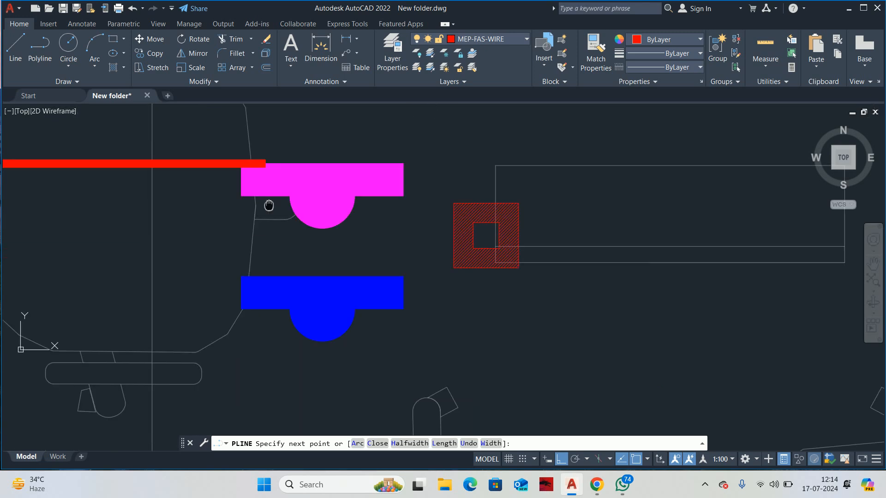
{"action": "middle_click_drag", "start_coordinate": [266, 319], "coordinate": [267, 228]}
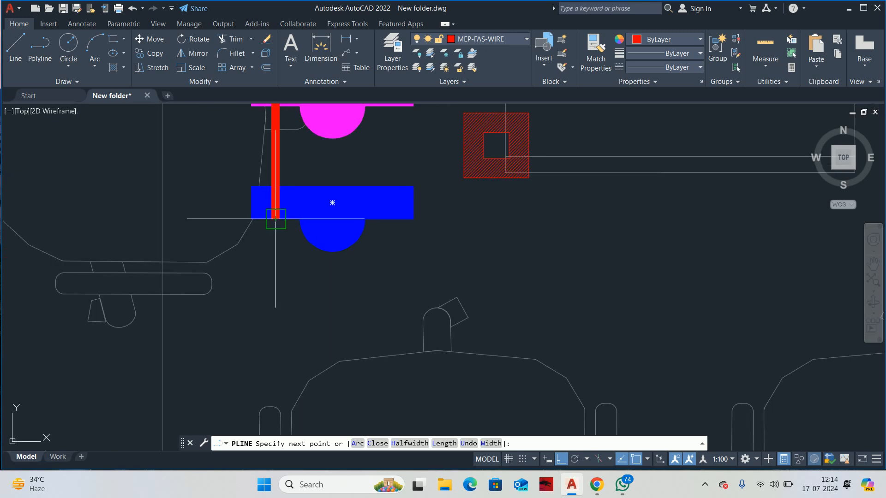
{"action": "scroll", "coordinate": [268, 245], "scroll_direction": "down", "scroll_amount": 4}
{"action": "left_click", "coordinate": [265, 266]}
Step: Continue the wire horizontally to below the end workstation symbols, then up through the blue symbol to the magenta symbol's upper edge
{"action": "scroll", "coordinate": [351, 265], "scroll_direction": "down", "scroll_amount": 2}
{"action": "middle_click_drag", "start_coordinate": [517, 264], "coordinate": [341, 292]}
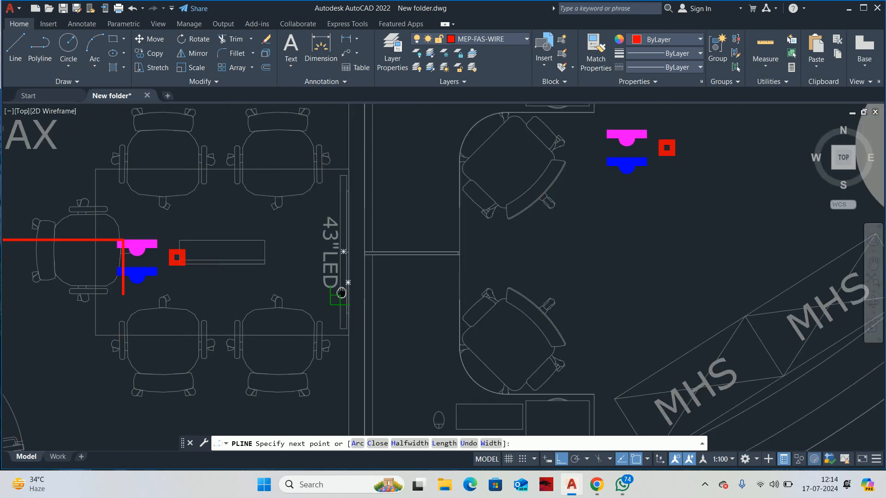
{"action": "scroll", "coordinate": [522, 280], "scroll_direction": "down", "scroll_amount": 2}
{"action": "scroll", "coordinate": [522, 273], "scroll_direction": "up", "scroll_amount": 2}
{"action": "scroll", "coordinate": [547, 203], "scroll_direction": "up", "scroll_amount": 4}
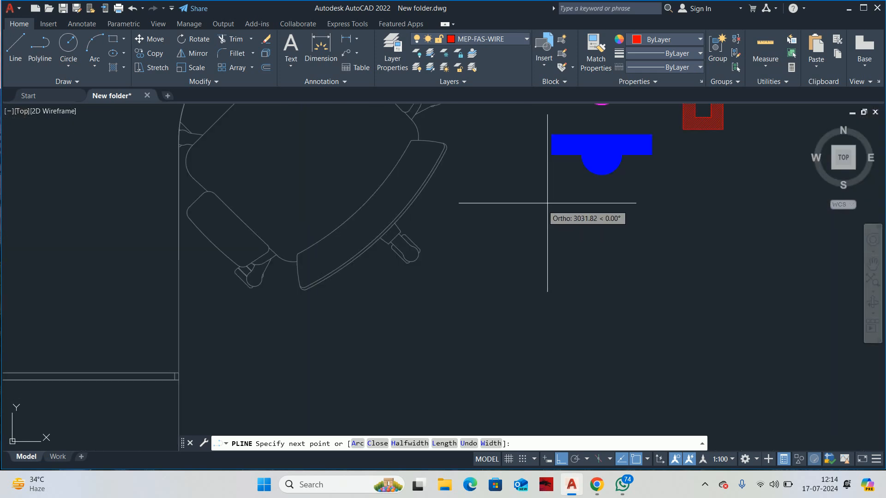
{"action": "scroll", "coordinate": [563, 228], "scroll_direction": "down", "scroll_amount": 5}
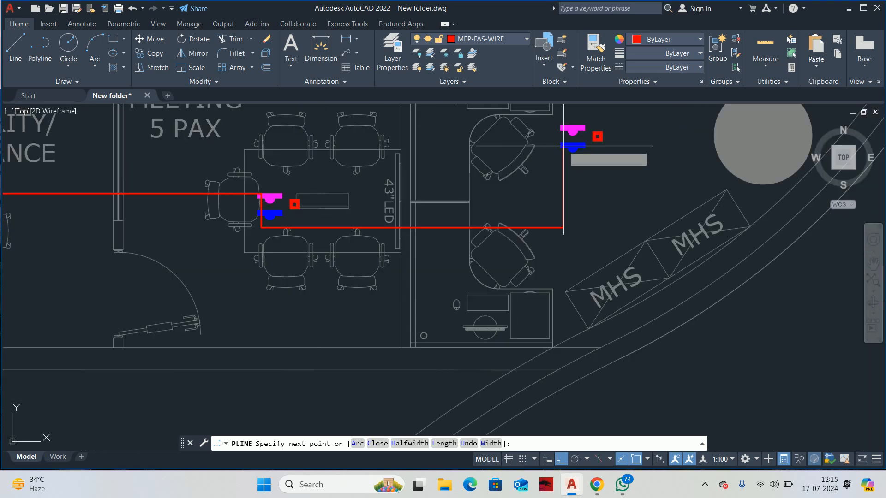
{"action": "scroll", "coordinate": [540, 314], "scroll_direction": "up", "scroll_amount": 3}
{"action": "scroll", "coordinate": [541, 316], "scroll_direction": "down", "scroll_amount": 2}
{"action": "middle_click_drag", "start_coordinate": [541, 317], "coordinate": [539, 329]}
{"action": "scroll", "coordinate": [538, 364], "scroll_direction": "up", "scroll_amount": 10}
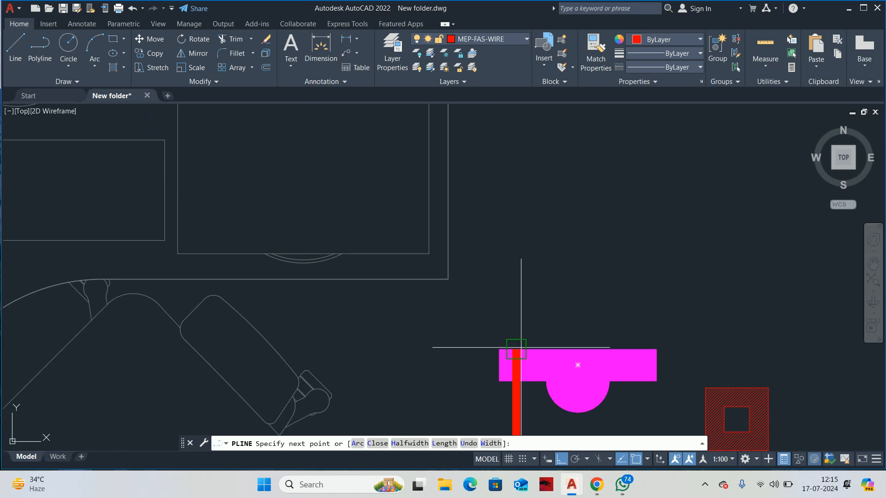
{"action": "scroll", "coordinate": [692, 342], "scroll_direction": "down", "scroll_amount": 6}
{"action": "scroll", "coordinate": [545, 319], "scroll_direction": "down", "scroll_amount": 2}
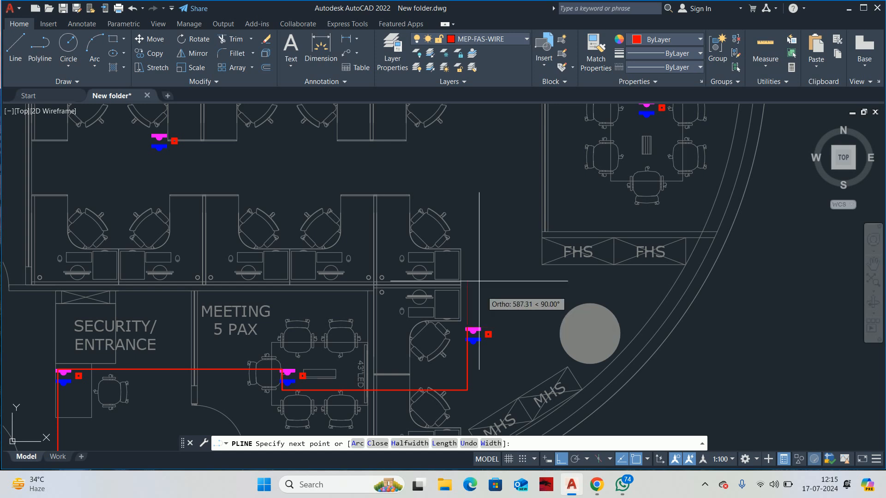
{"action": "middle_click_drag", "start_coordinate": [474, 234], "coordinate": [484, 320]}
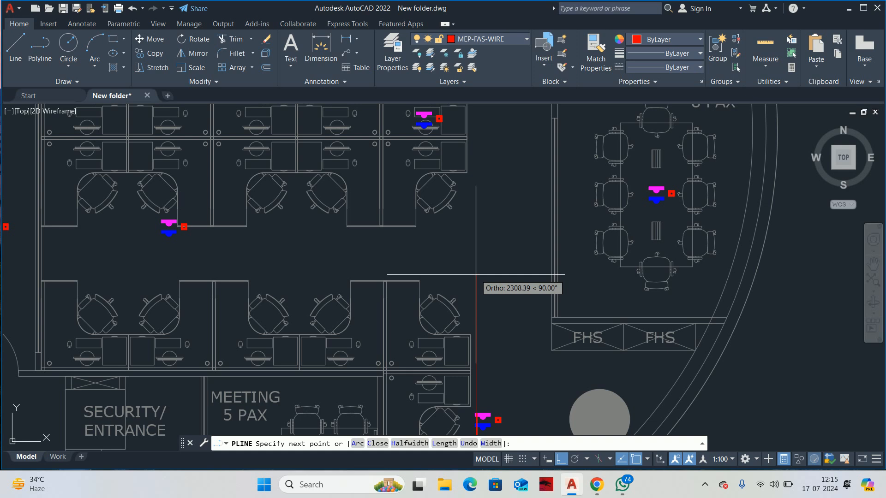
{"action": "scroll", "coordinate": [480, 418], "scroll_direction": "up", "scroll_amount": 5}
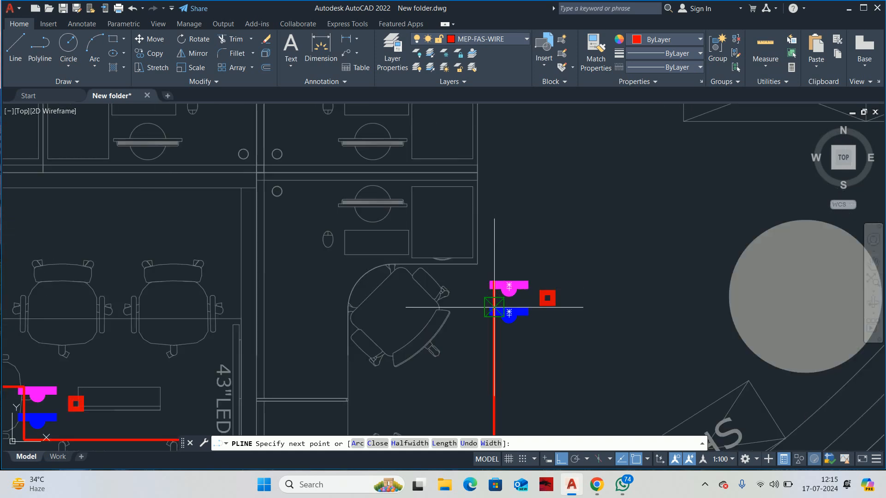
{"action": "scroll", "coordinate": [494, 189], "scroll_direction": "down", "scroll_amount": 5}
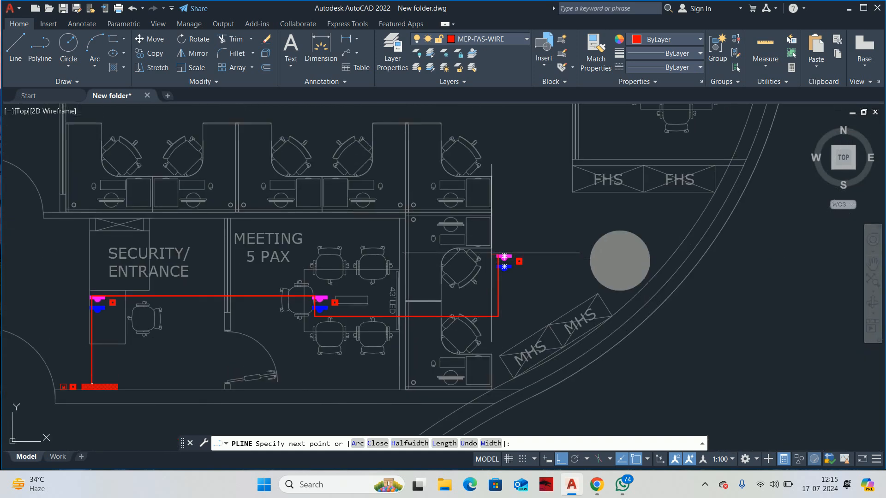
Step: Extend the wire vertically from the end workstation symbols up to just above the FHS cabinets of Meeting 8 Pax
{"action": "scroll", "coordinate": [492, 230], "scroll_direction": "down", "scroll_amount": 5}
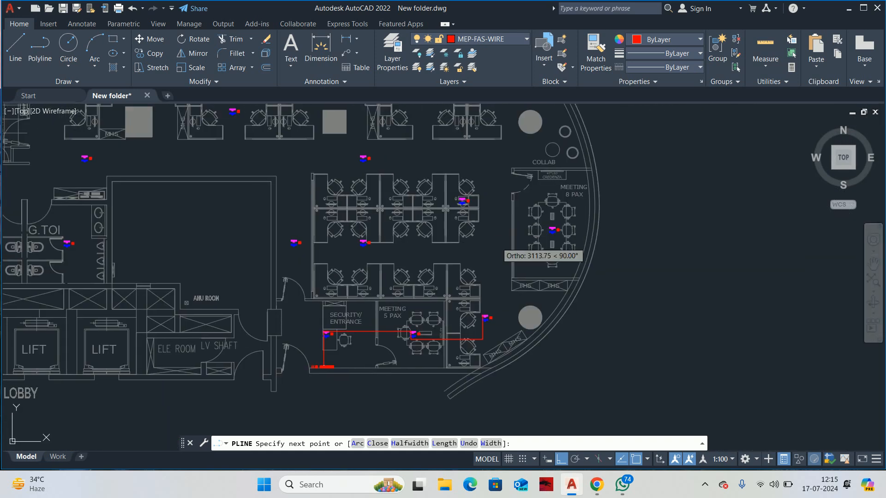
{"action": "scroll", "coordinate": [495, 244], "scroll_direction": "up", "scroll_amount": 7}
{"action": "scroll", "coordinate": [495, 246], "scroll_direction": "down", "scroll_amount": 4}
{"action": "scroll", "coordinate": [471, 321], "scroll_direction": "up", "scroll_amount": 6}
{"action": "middle_click_drag", "start_coordinate": [457, 372], "coordinate": [480, 236]}
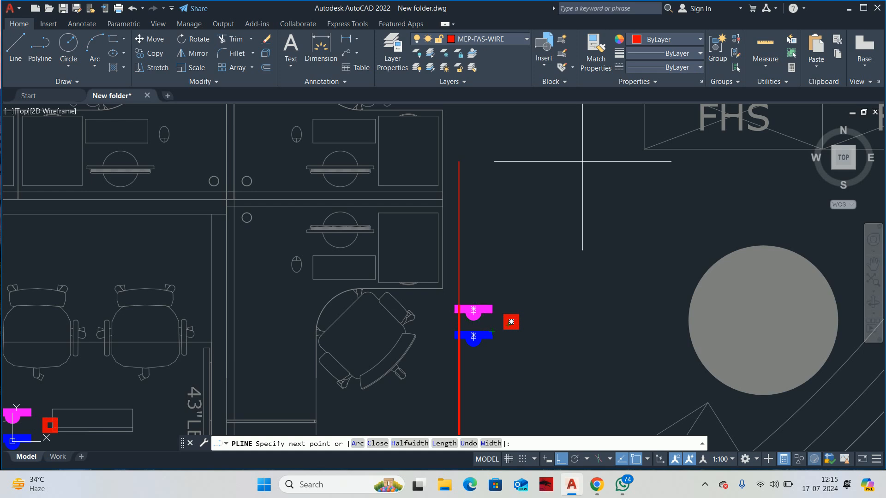
{"action": "scroll", "coordinate": [574, 189], "scroll_direction": "down", "scroll_amount": 4}
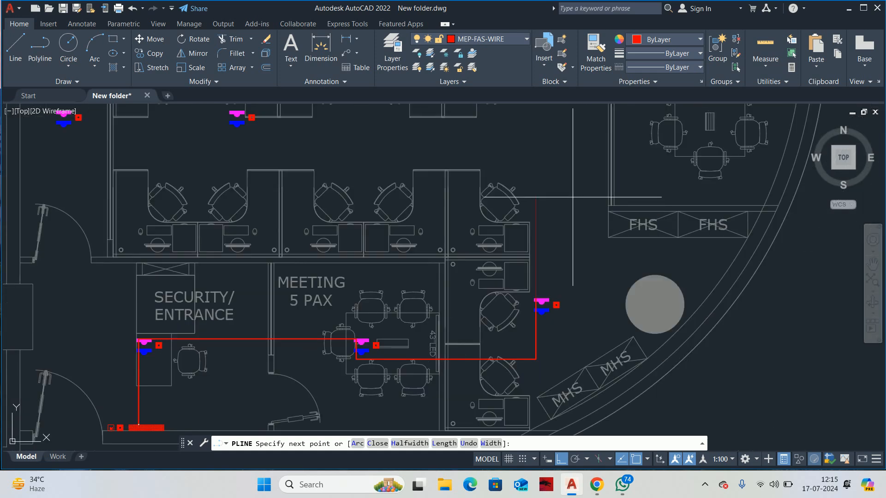
{"action": "middle_click_drag", "start_coordinate": [572, 197], "coordinate": [574, 251]}
{"action": "scroll", "coordinate": [564, 213], "scroll_direction": "down", "scroll_amount": 2}
{"action": "middle_click_drag", "start_coordinate": [564, 213], "coordinate": [572, 316]}
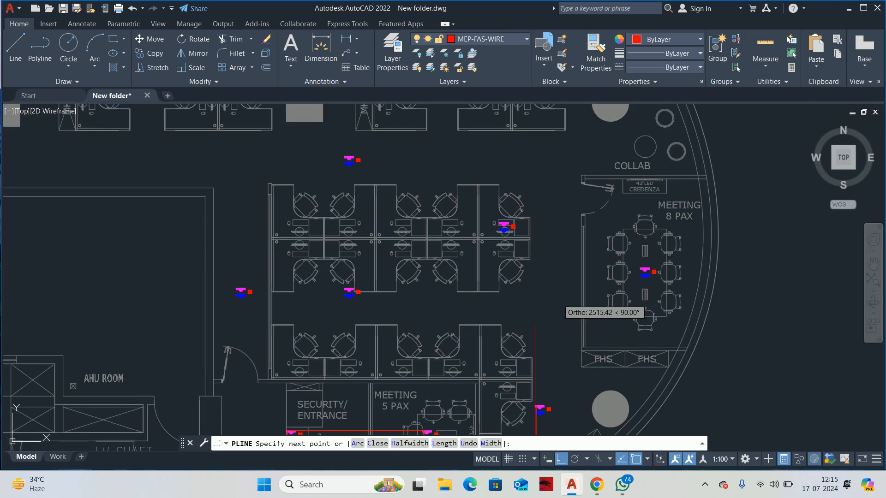
{"action": "scroll", "coordinate": [558, 298], "scroll_direction": "down", "scroll_amount": 4}
{"action": "scroll", "coordinate": [554, 293], "scroll_direction": "up", "scroll_amount": 2}
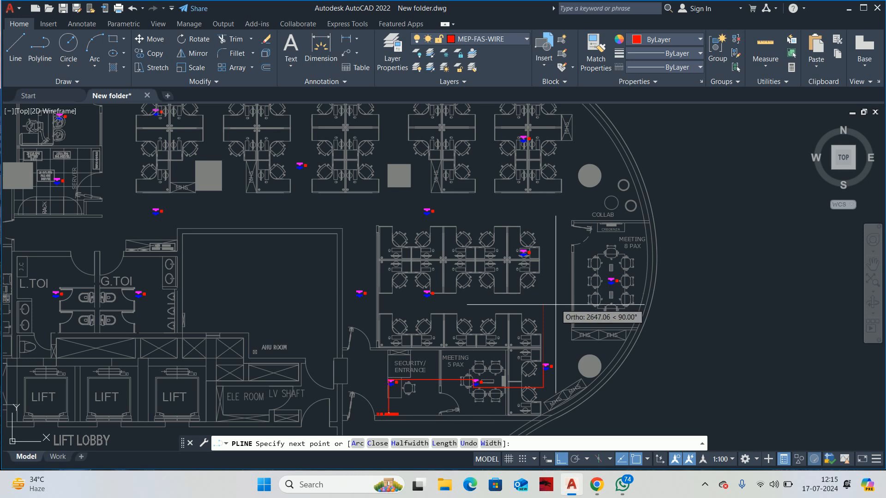
{"action": "scroll", "coordinate": [556, 304], "scroll_direction": "up", "scroll_amount": 2}
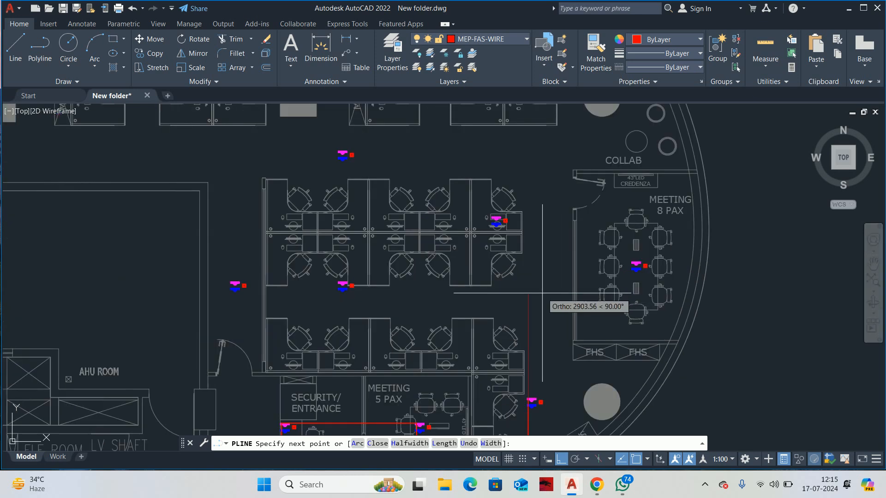
{"action": "scroll", "coordinate": [539, 336], "scroll_direction": "up", "scroll_amount": 3}
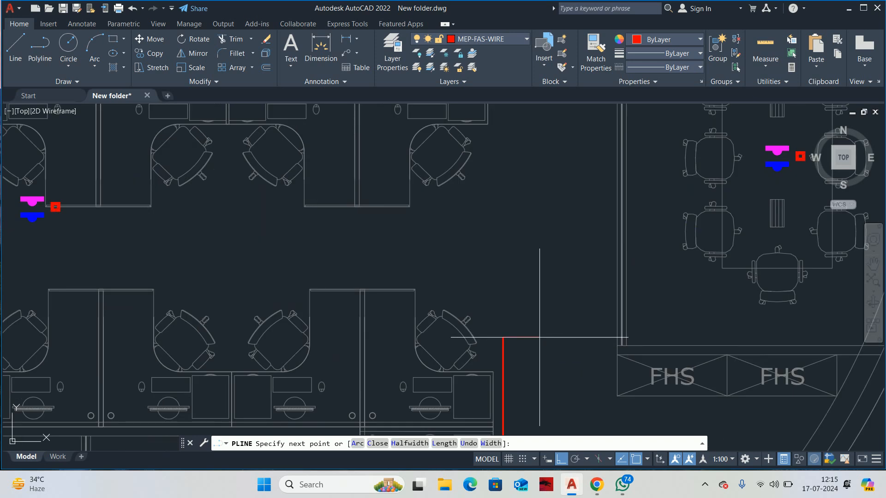
Step: Run the wire horizontally into Meeting 8 Pax, then up beside its blue symbol to just above the magenta symbol
{"action": "middle_click_drag", "start_coordinate": [780, 323], "coordinate": [443, 333]}
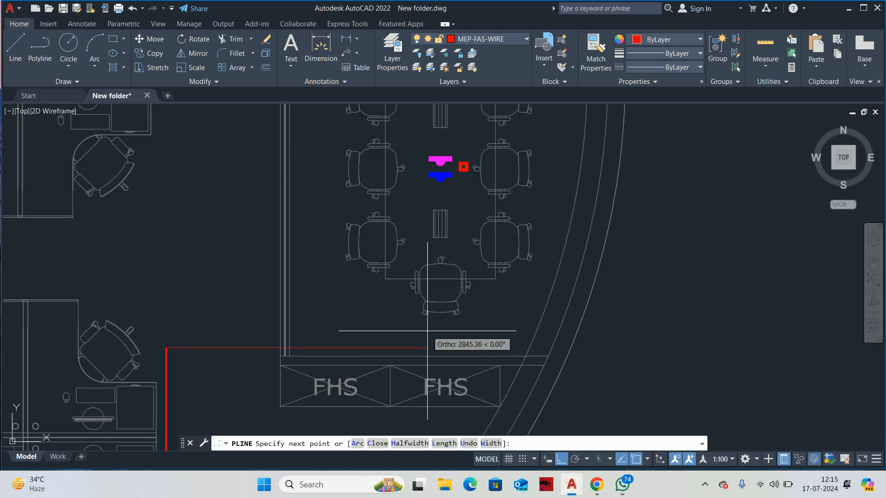
{"action": "scroll", "coordinate": [427, 133], "scroll_direction": "up", "scroll_amount": 4}
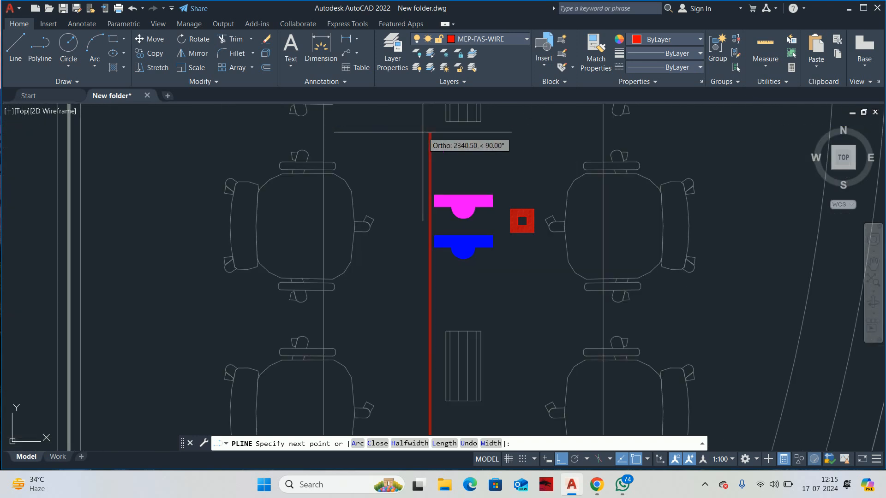
{"action": "scroll", "coordinate": [431, 168], "scroll_direction": "down", "scroll_amount": 2}
{"action": "middle_click_drag", "start_coordinate": [409, 178], "coordinate": [537, 235]}
{"action": "scroll", "coordinate": [535, 240], "scroll_direction": "down", "scroll_amount": 4}
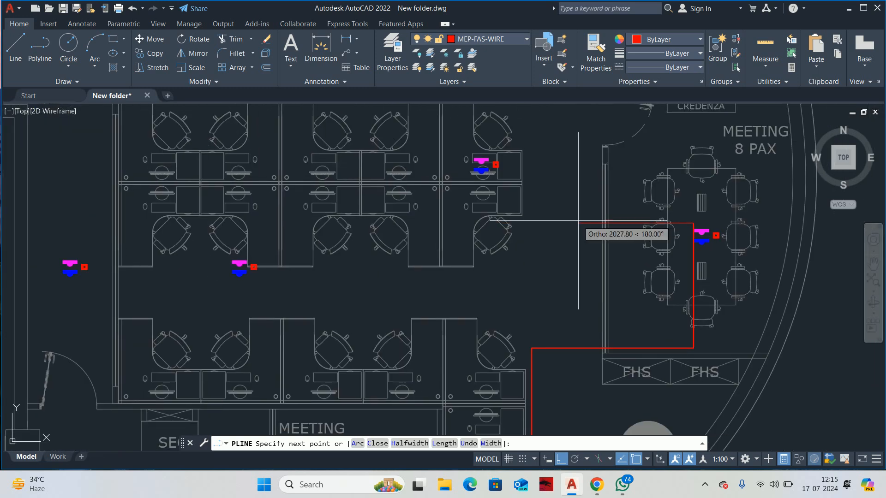
Step: Raise the wire in Meeting 8 Pax to the level of the adjacent workstation's magenta symbol, then run it horizontally into that symbol
{"action": "scroll", "coordinate": [479, 231], "scroll_direction": "up", "scroll_amount": 5}
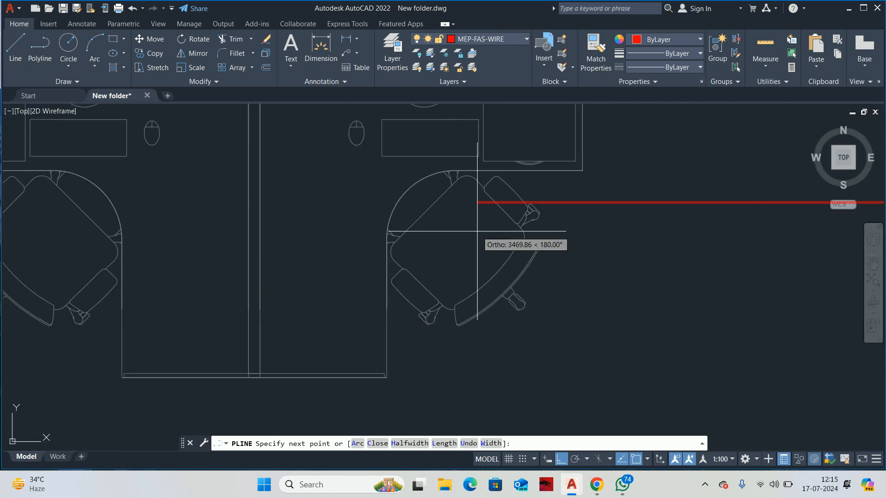
{"action": "scroll", "coordinate": [462, 231], "scroll_direction": "down", "scroll_amount": 3}
{"action": "scroll", "coordinate": [474, 295], "scroll_direction": "down", "scroll_amount": 1}
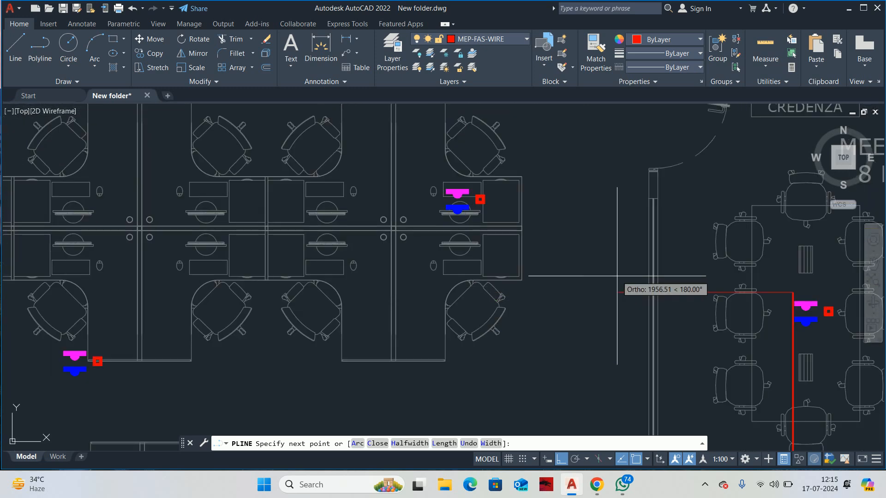
{"action": "middle_click_drag", "start_coordinate": [749, 180], "coordinate": [744, 233]}
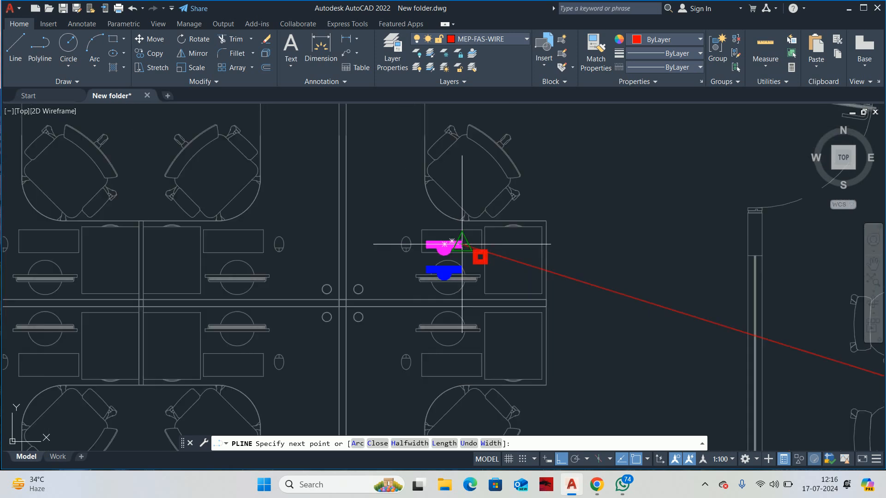
{"action": "mouse_move", "coordinate": [455, 247]}
{"action": "middle_mouse_down"}
{"action": "mouse_move", "coordinate": [337, 257]}
{"action": "mouse_move", "coordinate": [343, 253]}
{"action": "middle_mouse_up"}
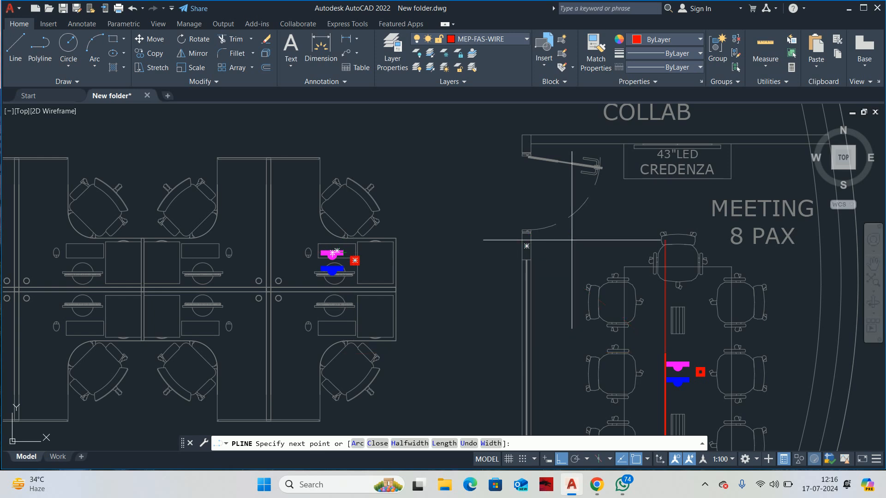
{"action": "left_click", "coordinate": [620, 255]}
{"action": "middle_click_drag", "start_coordinate": [398, 260], "coordinate": [618, 254]}
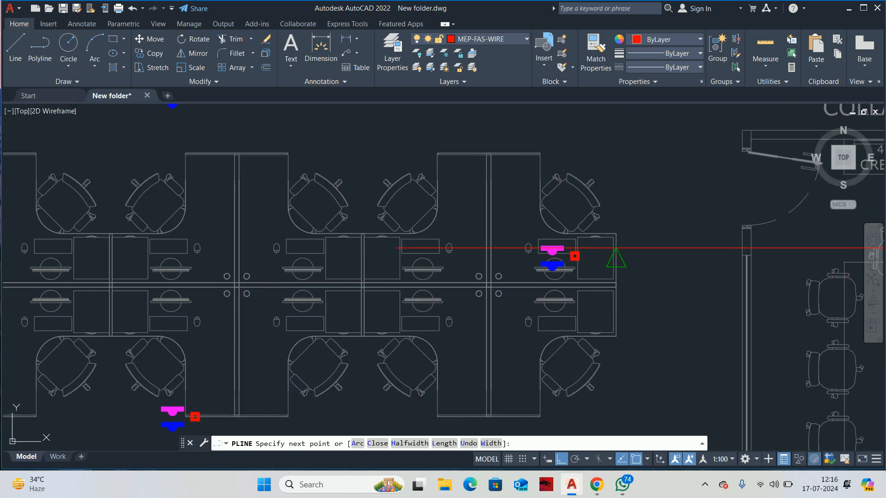
{"action": "scroll", "coordinate": [616, 254], "scroll_direction": "up", "scroll_amount": 2}
{"action": "scroll", "coordinate": [614, 234], "scroll_direction": "up", "scroll_amount": 3}
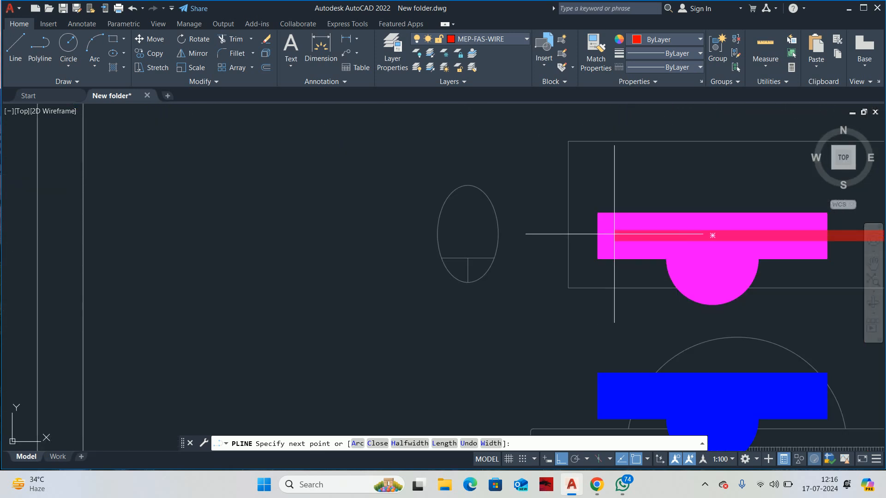
{"action": "left_click", "coordinate": [620, 234]}
Step: Run the wire down through the workstation's blue symbol to the level of the magenta symbol at the cluster's lower edge
{"action": "scroll", "coordinate": [614, 353], "scroll_direction": "down", "scroll_amount": 3}
{"action": "middle_click_drag", "start_coordinate": [614, 354], "coordinate": [619, 248]}
{"action": "scroll", "coordinate": [618, 295], "scroll_direction": "down", "scroll_amount": 3}
{"action": "middle_click_drag", "start_coordinate": [616, 329], "coordinate": [615, 315]}
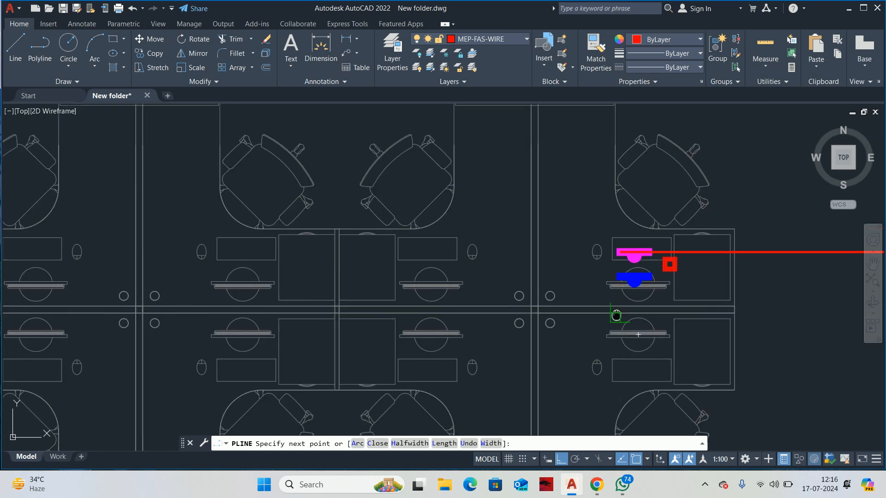
{"action": "scroll", "coordinate": [625, 172], "scroll_direction": "down", "scroll_amount": 5}
{"action": "scroll", "coordinate": [634, 165], "scroll_direction": "up", "scroll_amount": 2}
{"action": "scroll", "coordinate": [614, 304], "scroll_direction": "up", "scroll_amount": 3}
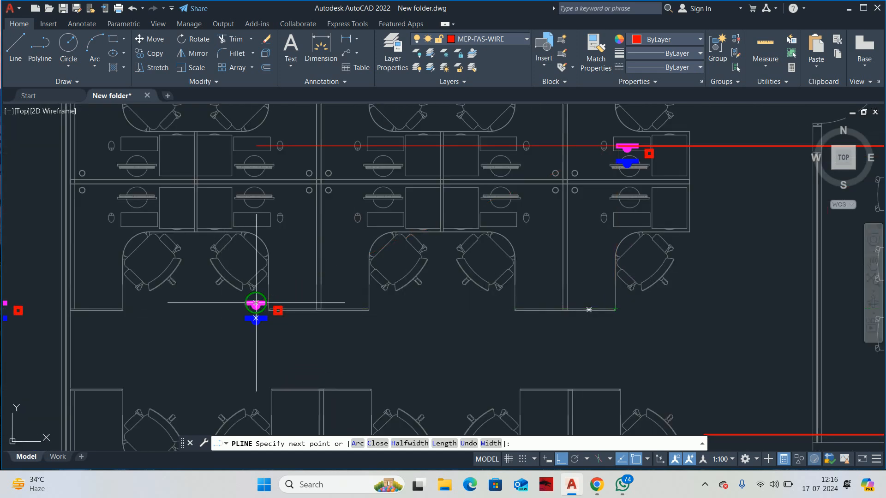
{"action": "left_click", "coordinate": [678, 296]}
Step: Continue the wire horizontally along the workstation cluster's lower edge to the far side of the magenta symbol there
{"action": "middle_click_drag", "start_coordinate": [211, 304], "coordinate": [355, 286]}
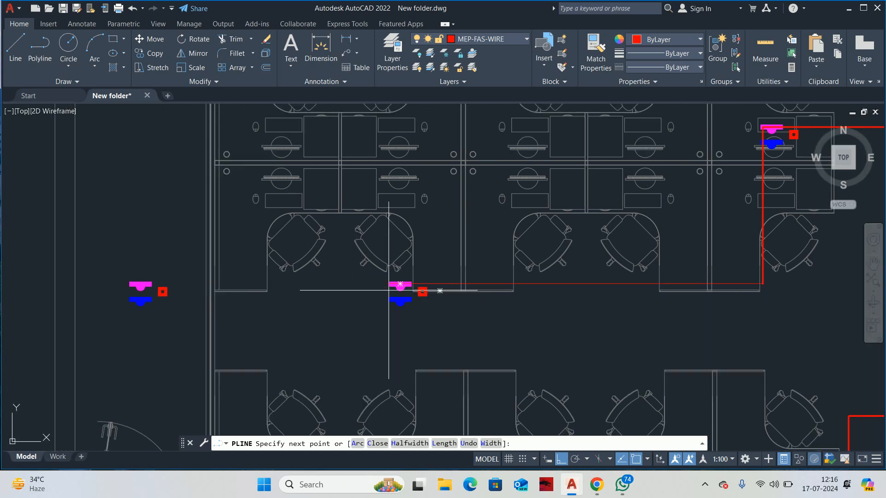
{"action": "scroll", "coordinate": [389, 286], "scroll_direction": "up", "scroll_amount": 5}
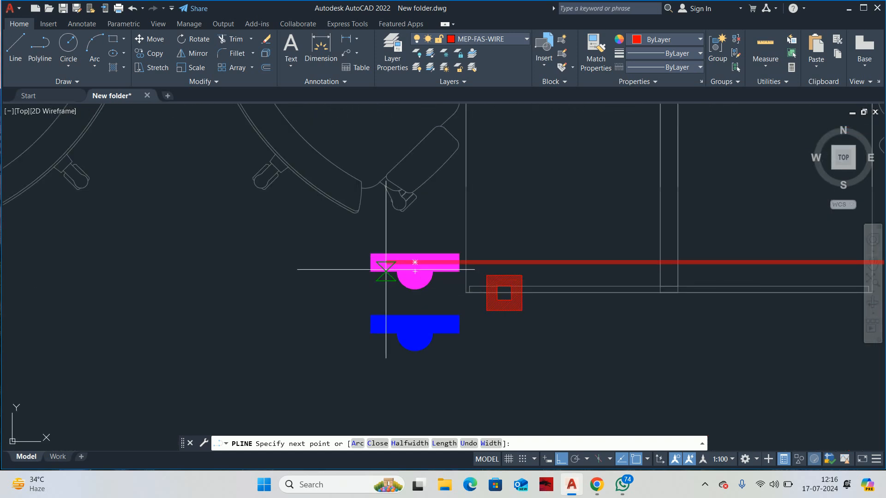
{"action": "scroll", "coordinate": [384, 265], "scroll_direction": "up", "scroll_amount": 4}
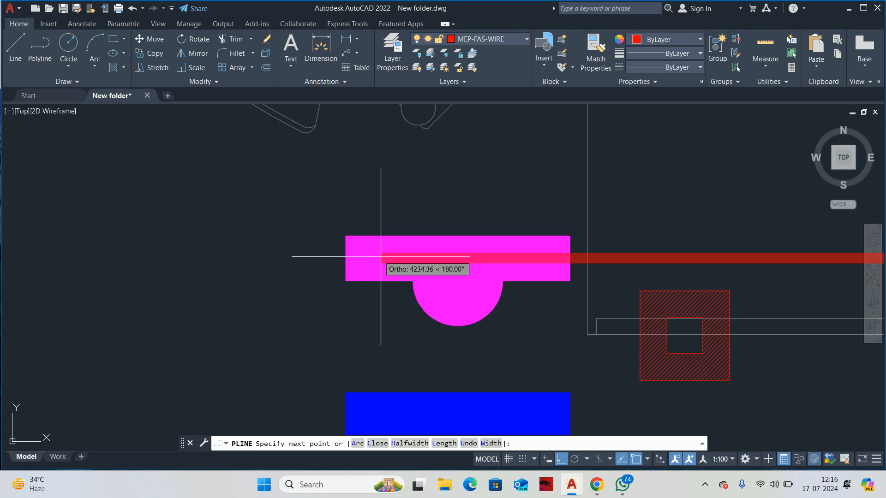
{"action": "left_click", "coordinate": [375, 257]}
Step: Run the wire straight up across the workstation cluster to the upper edge of the magenta symbol in the aisle above
{"action": "scroll", "coordinate": [391, 243], "scroll_direction": "down", "scroll_amount": 2}
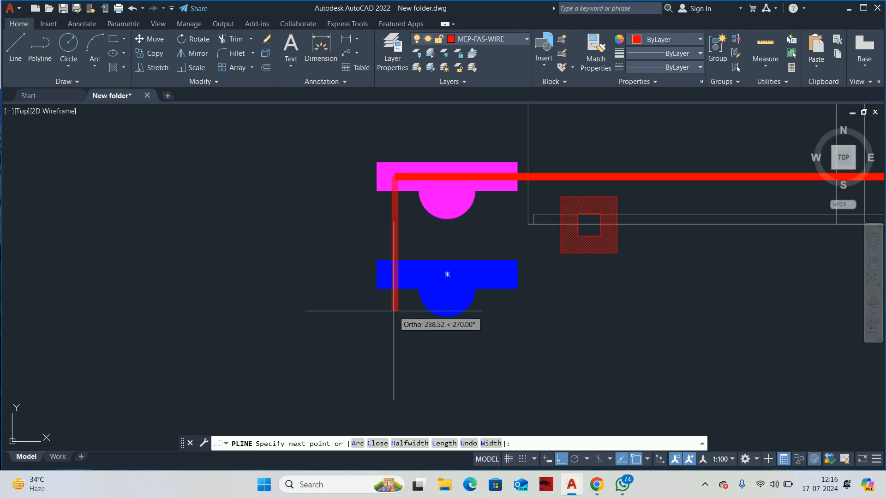
{"action": "scroll", "coordinate": [393, 311], "scroll_direction": "down", "scroll_amount": 4}
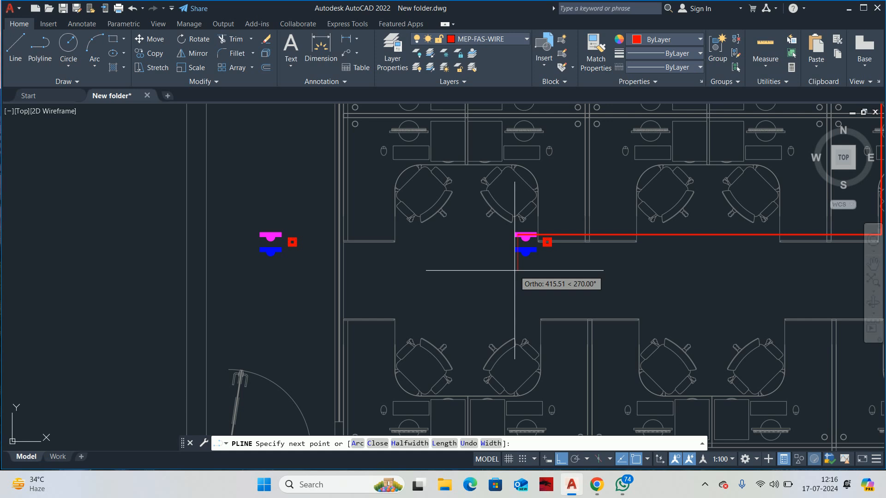
{"action": "scroll", "coordinate": [509, 198], "scroll_direction": "down", "scroll_amount": 4}
{"action": "scroll", "coordinate": [510, 199], "scroll_direction": "up", "scroll_amount": 2}
{"action": "middle_click_drag", "start_coordinate": [505, 189], "coordinate": [489, 357]}
{"action": "scroll", "coordinate": [489, 339], "scroll_direction": "down", "scroll_amount": 2}
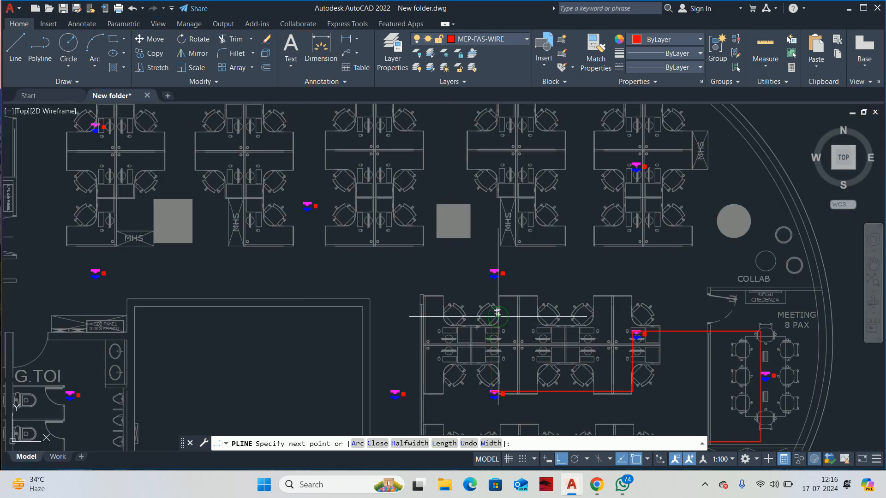
{"action": "scroll", "coordinate": [503, 270], "scroll_direction": "up", "scroll_amount": 8}
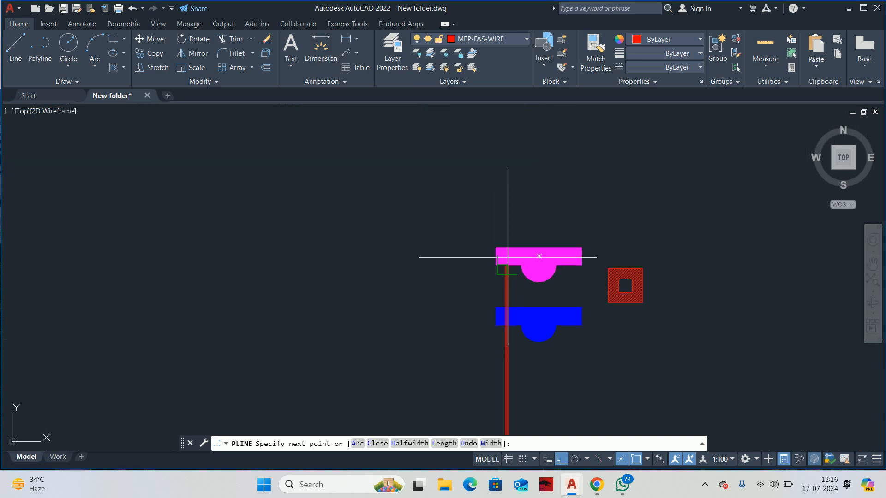
{"action": "scroll", "coordinate": [508, 250], "scroll_direction": "up", "scroll_amount": 4}
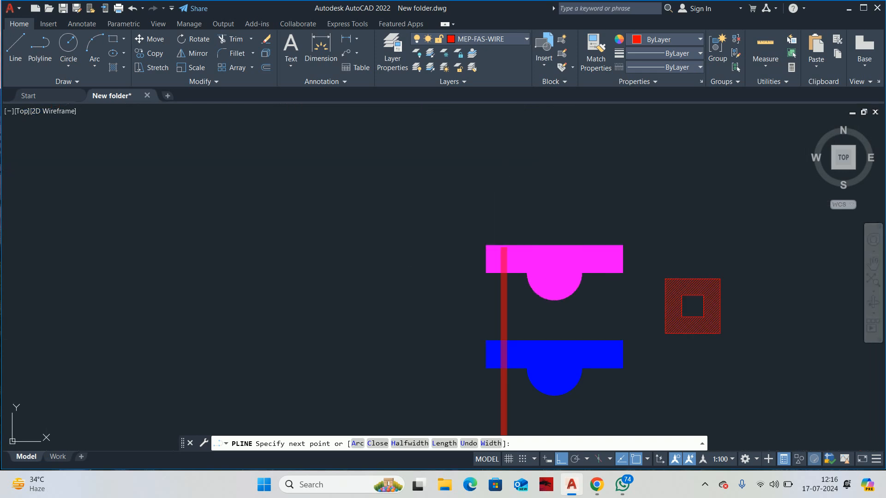
{"action": "left_click", "coordinate": [499, 242]}
Step: Run the wire horizontally along the aisle toward Collab, then up through the blue symbol to the magenta symbol in the last workstation column
{"action": "scroll", "coordinate": [499, 242], "scroll_direction": "down", "scroll_amount": 10}
{"action": "scroll", "coordinate": [540, 259], "scroll_direction": "up", "scroll_amount": 5}
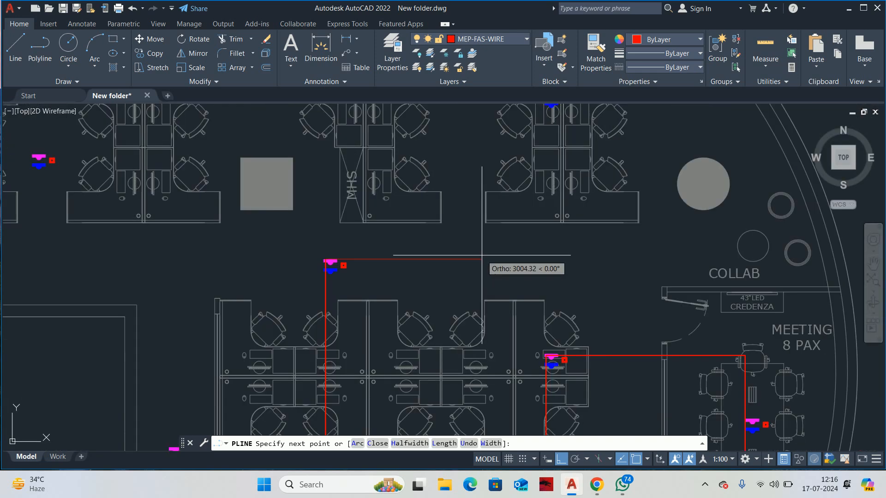
{"action": "scroll", "coordinate": [545, 276], "scroll_direction": "down", "scroll_amount": 4}
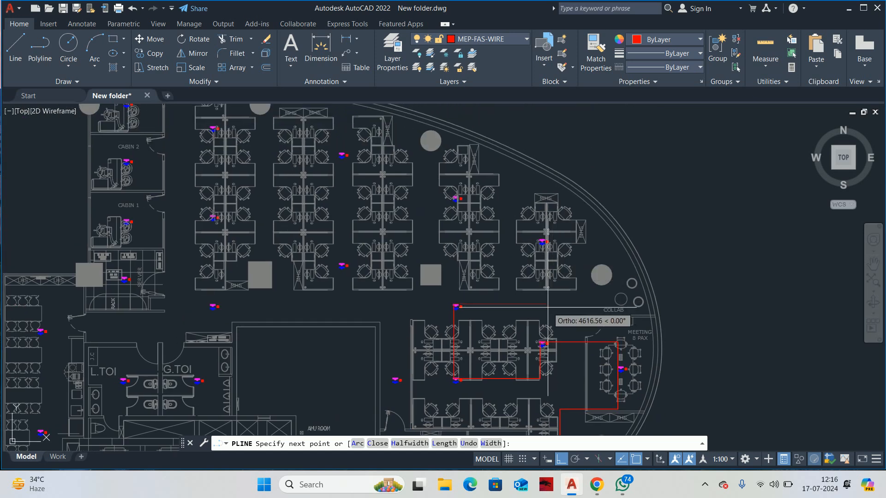
{"action": "scroll", "coordinate": [545, 306], "scroll_direction": "up", "scroll_amount": 2}
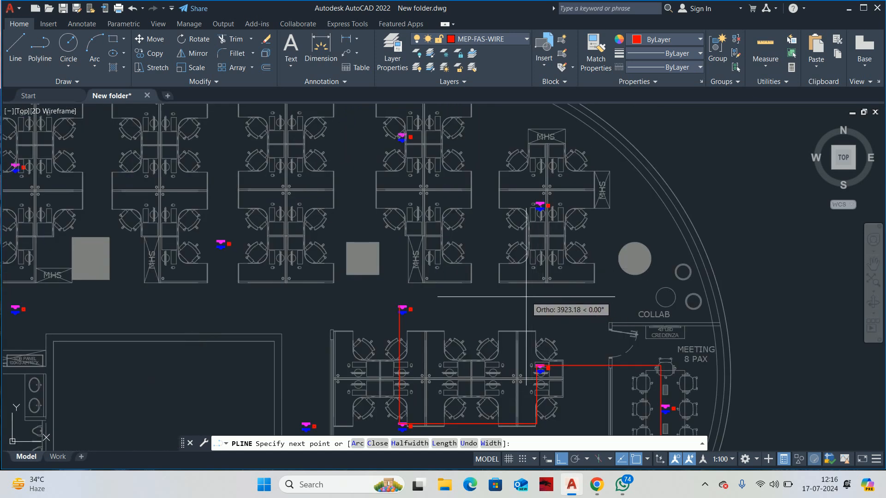
{"action": "scroll", "coordinate": [539, 302], "scroll_direction": "up", "scroll_amount": 2}
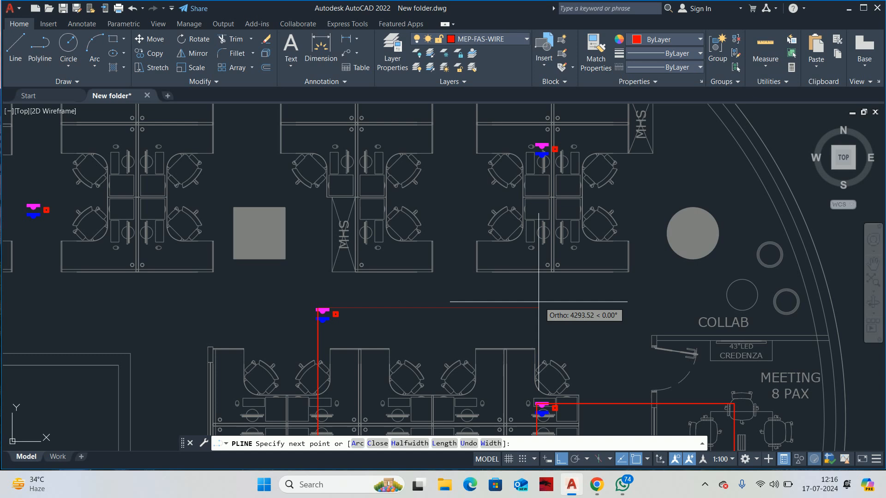
{"action": "scroll", "coordinate": [542, 149], "scroll_direction": "up", "scroll_amount": 8}
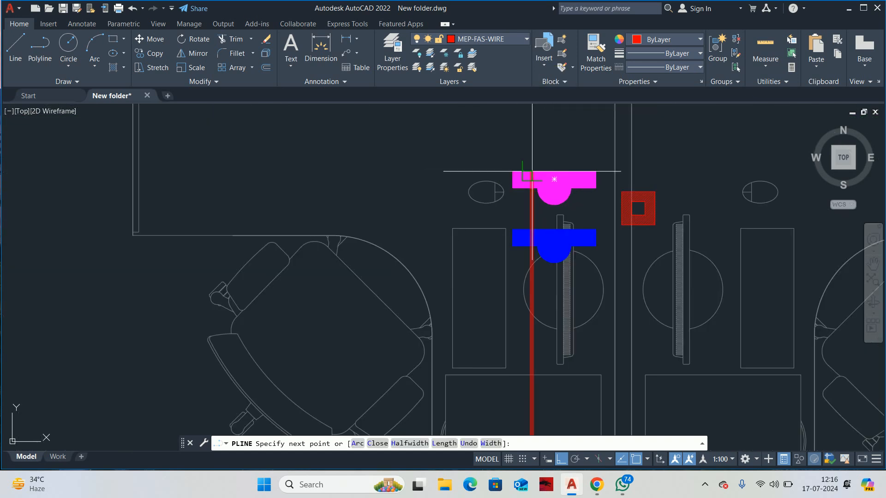
Step: Extend the wire up to the MHS unit above the last workstation column, then horizontally to the magenta symbol in the adjacent column
{"action": "scroll", "coordinate": [532, 171], "scroll_direction": "down", "scroll_amount": 10}
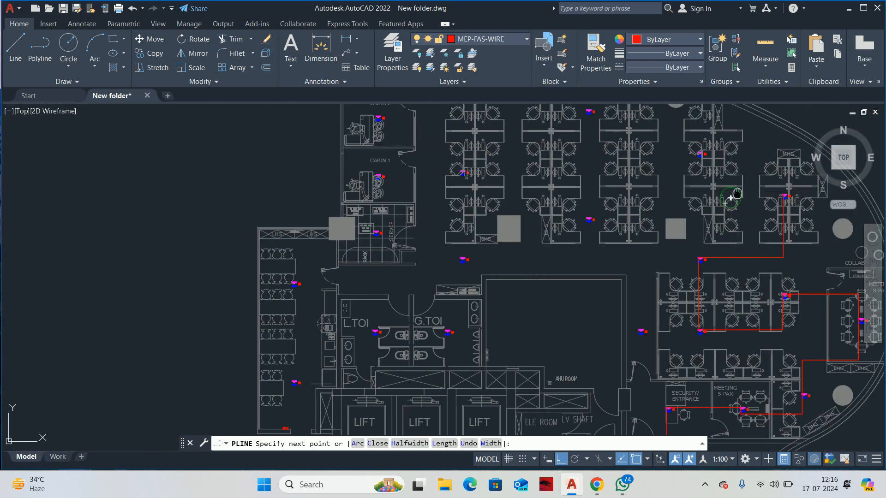
{"action": "scroll", "coordinate": [642, 228], "scroll_direction": "up", "scroll_amount": 2}
{"action": "scroll", "coordinate": [678, 200], "scroll_direction": "up", "scroll_amount": 2}
{"action": "scroll", "coordinate": [676, 181], "scroll_direction": "up", "scroll_amount": 4}
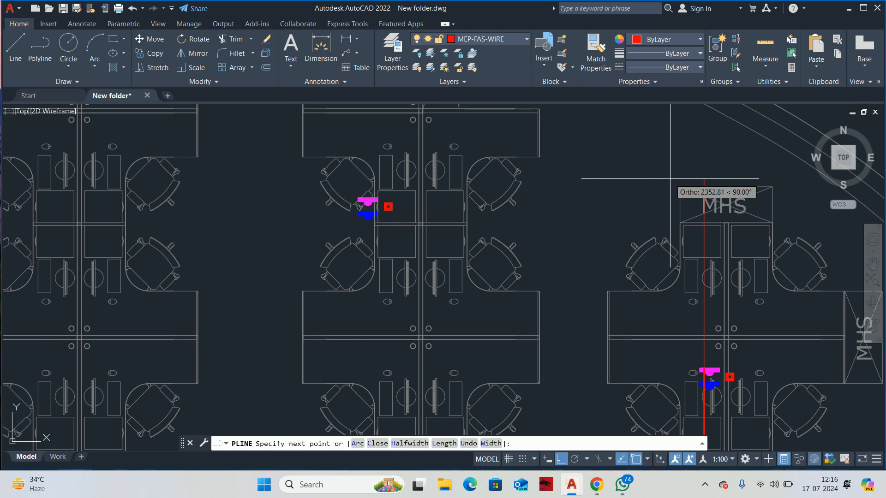
{"action": "scroll", "coordinate": [386, 201], "scroll_direction": "up", "scroll_amount": 6}
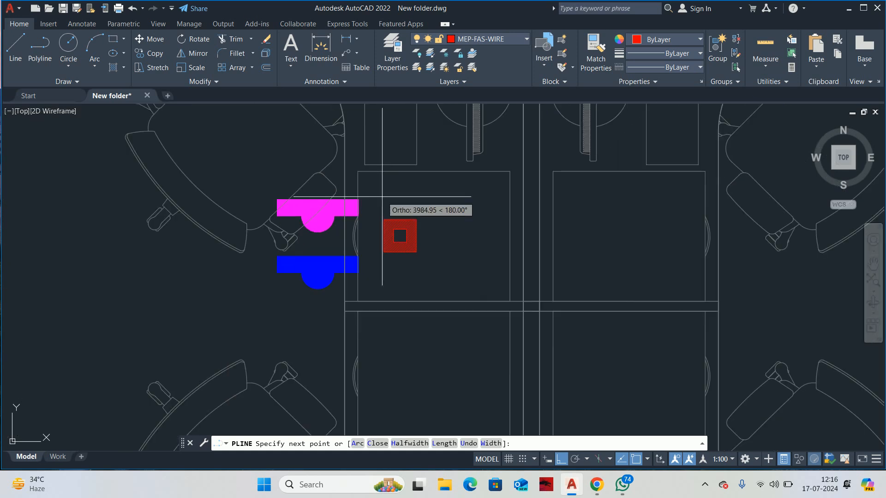
{"action": "scroll", "coordinate": [360, 207], "scroll_direction": "down", "scroll_amount": 8}
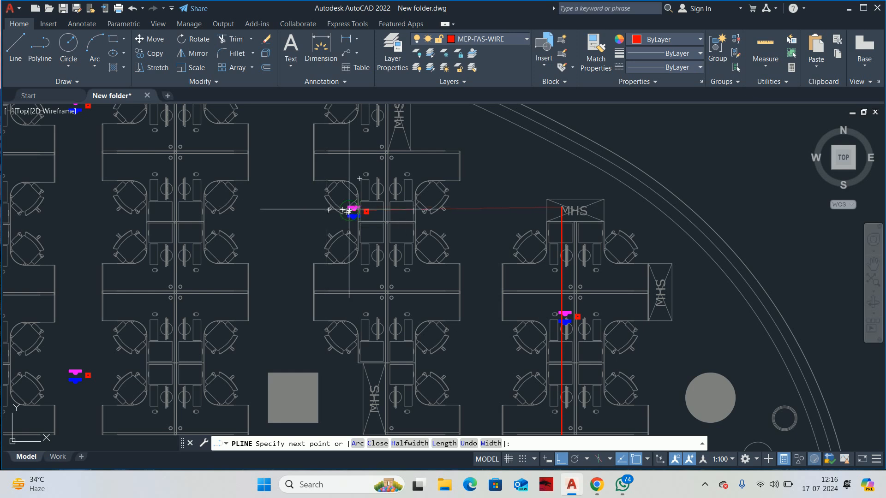
{"action": "scroll", "coordinate": [351, 208], "scroll_direction": "up", "scroll_amount": 8}
{"action": "scroll", "coordinate": [344, 196], "scroll_direction": "up", "scroll_amount": 4}
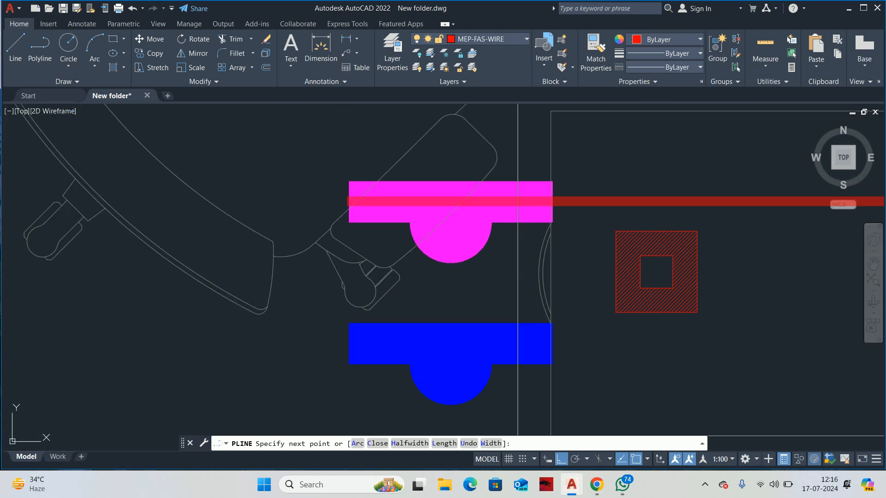
{"action": "scroll", "coordinate": [374, 205], "scroll_direction": "up", "scroll_amount": 4}
{"action": "left_click", "coordinate": [360, 205]}
{"action": "scroll", "coordinate": [364, 277], "scroll_direction": "down", "scroll_amount": 16}
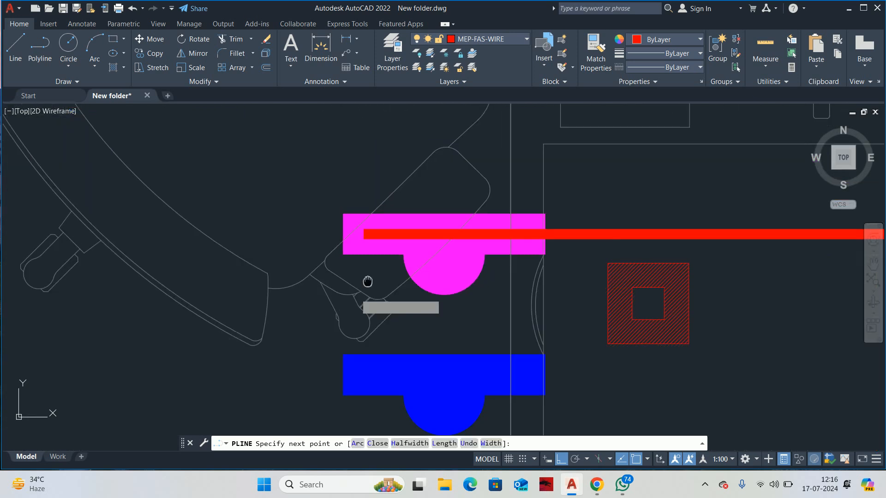
{"action": "middle_click_drag", "start_coordinate": [375, 267], "coordinate": [405, 164]}
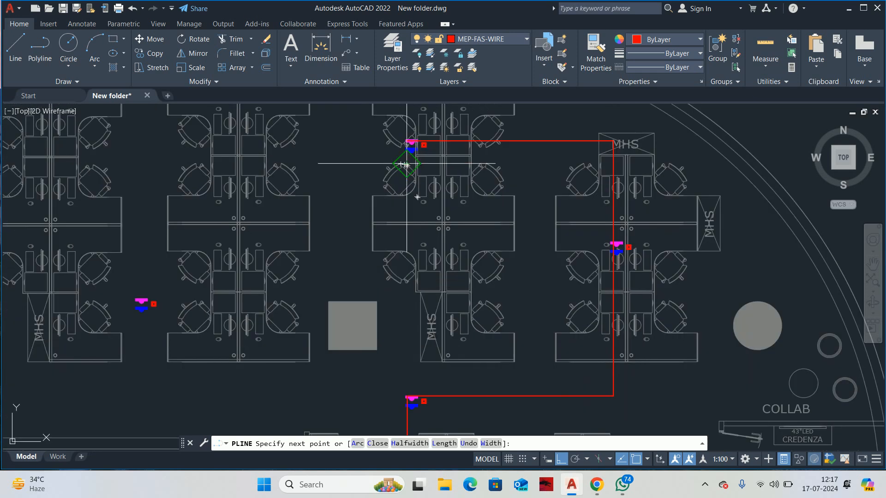
{"action": "scroll", "coordinate": [405, 164], "scroll_direction": "up", "scroll_amount": 3}
{"action": "scroll", "coordinate": [406, 166], "scroll_direction": "down", "scroll_amount": 3}
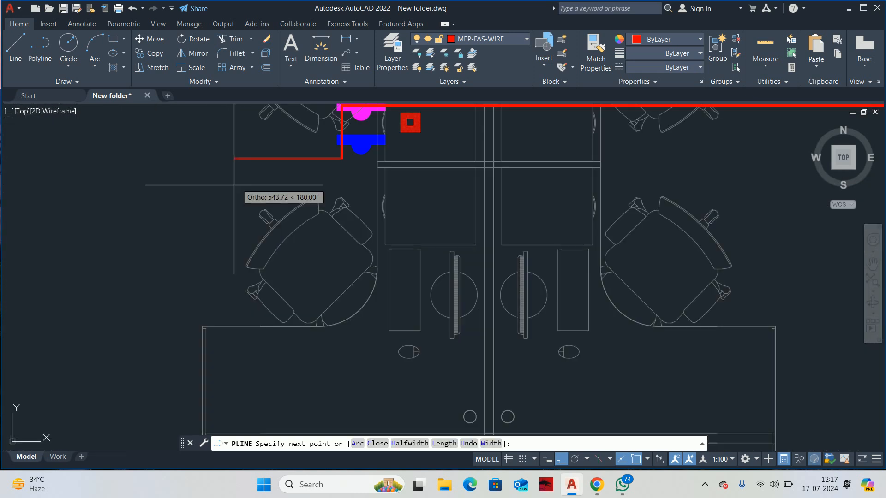
{"action": "scroll", "coordinate": [574, 232], "scroll_direction": "down", "scroll_amount": 3}
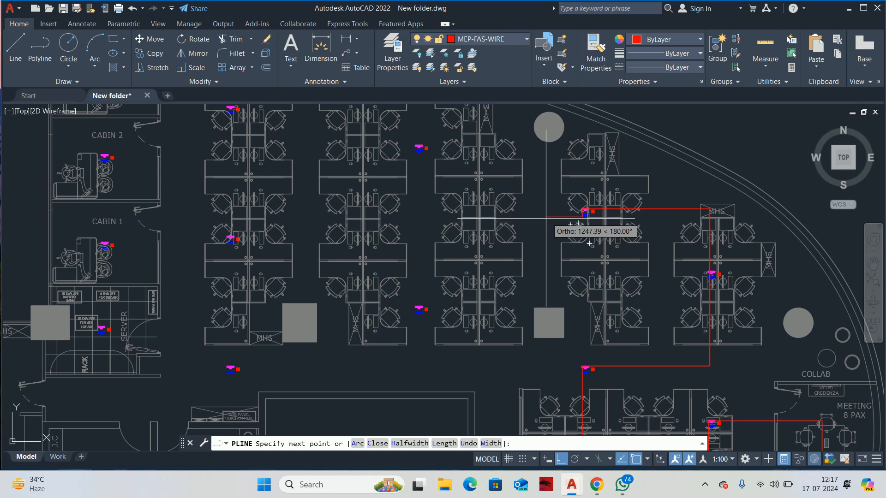
{"action": "scroll", "coordinate": [548, 217], "scroll_direction": "up", "scroll_amount": 3}
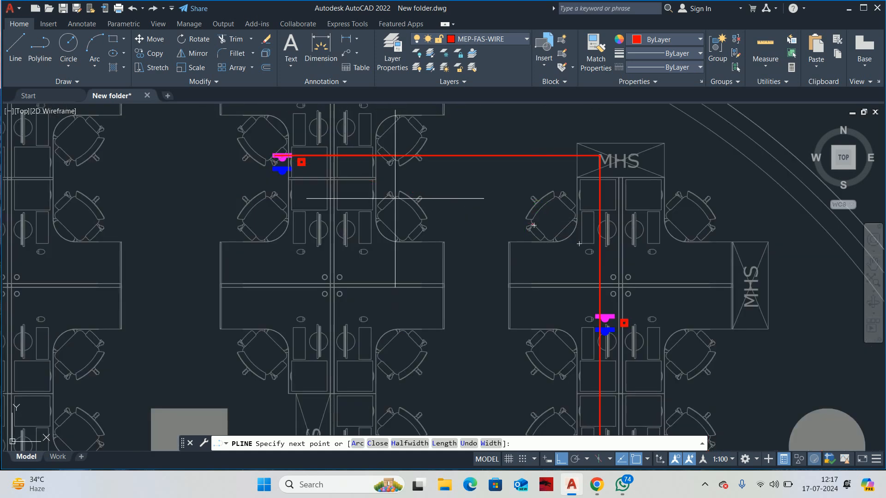
Step: Run the wire straight up from that symbol to the level of the magenta symbol in the next aisle
{"action": "middle_click_drag", "start_coordinate": [286, 148], "coordinate": [324, 306]}
{"action": "scroll", "coordinate": [295, 225], "scroll_direction": "down", "scroll_amount": 4}
{"action": "middle_click_drag", "start_coordinate": [297, 223], "coordinate": [504, 282]}
{"action": "scroll", "coordinate": [353, 231], "scroll_direction": "up", "scroll_amount": 4}
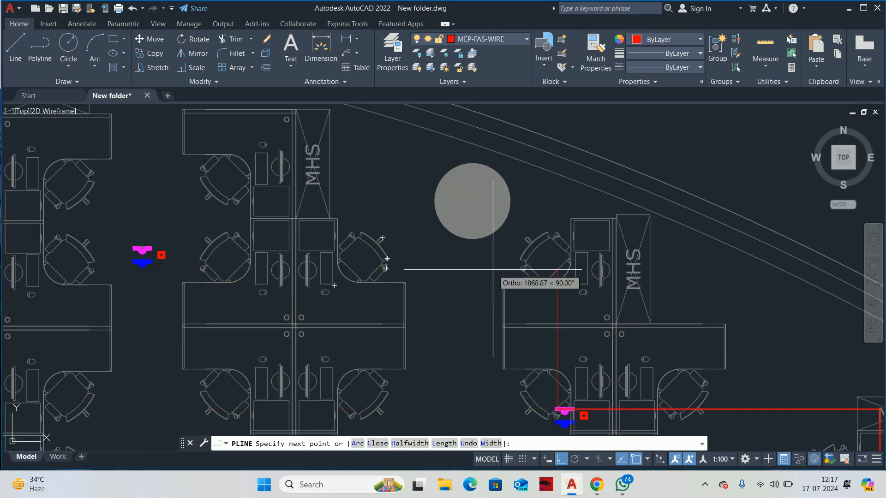
{"action": "left_click", "coordinate": [493, 252]}
Step: Continue the wire horizontally across the workstation column to the upper edge of the magenta symbol in the aisle
{"action": "middle_click_drag", "start_coordinate": [246, 261], "coordinate": [598, 262]}
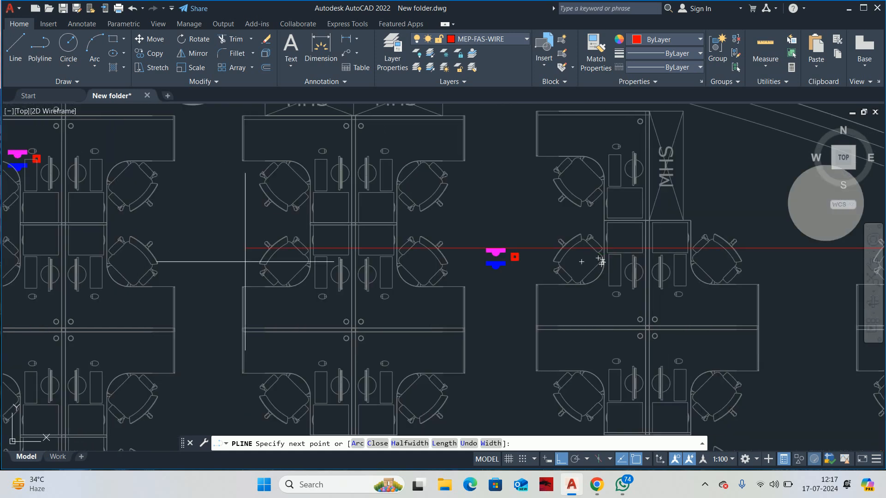
{"action": "scroll", "coordinate": [478, 252], "scroll_direction": "up", "scroll_amount": 2}
{"action": "scroll", "coordinate": [486, 249], "scroll_direction": "down", "scroll_amount": 2}
{"action": "scroll", "coordinate": [486, 249], "scroll_direction": "down", "scroll_amount": 2}
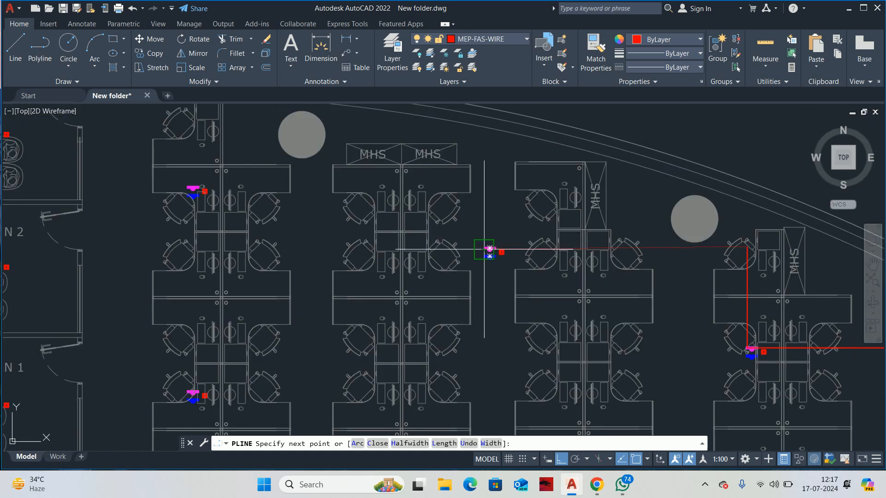
{"action": "scroll", "coordinate": [485, 249], "scroll_direction": "up", "scroll_amount": 2}
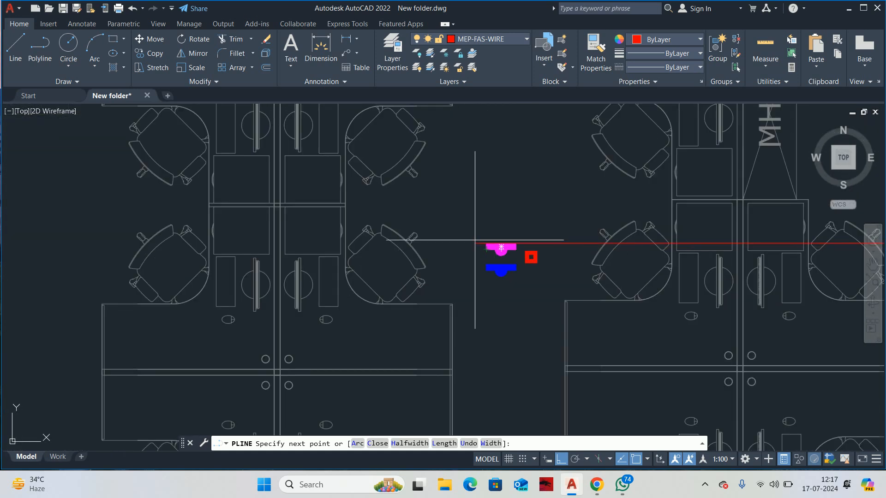
{"action": "scroll", "coordinate": [480, 240], "scroll_direction": "up", "scroll_amount": 2}
{"action": "scroll", "coordinate": [498, 246], "scroll_direction": "up", "scroll_amount": 4}
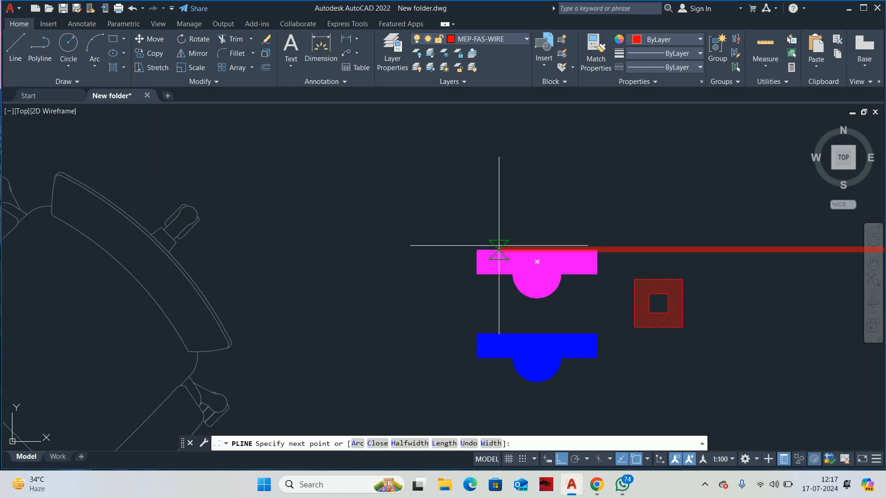
{"action": "left_click", "coordinate": [498, 247]}
Step: Run the wire up from the aisle symbol, then horizontally to the magenta symbol in the workstation column nearest the cabins
{"action": "scroll", "coordinate": [467, 170], "scroll_direction": "down", "scroll_amount": 6}
{"action": "middle_click_drag", "start_coordinate": [465, 177], "coordinate": [483, 343]}
{"action": "scroll", "coordinate": [487, 249], "scroll_direction": "down", "scroll_amount": 4}
{"action": "middle_click_drag", "start_coordinate": [487, 249], "coordinate": [520, 330]}
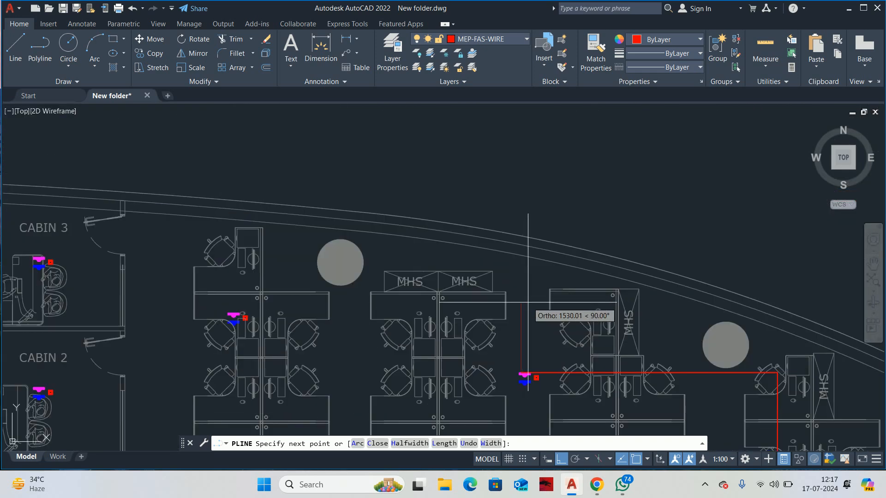
{"action": "scroll", "coordinate": [233, 316], "scroll_direction": "up", "scroll_amount": 2}
{"action": "scroll", "coordinate": [244, 309], "scroll_direction": "down", "scroll_amount": 5}
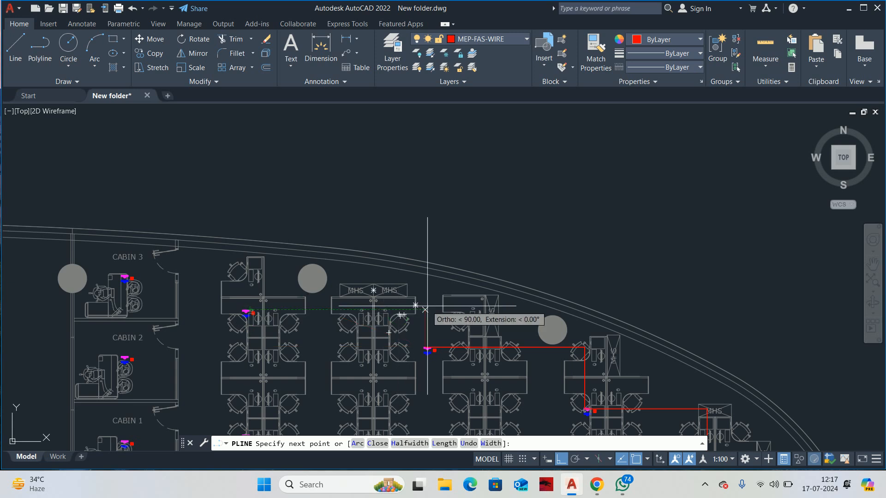
{"action": "middle_click_drag", "start_coordinate": [178, 300], "coordinate": [318, 306]}
{"action": "scroll", "coordinate": [365, 321], "scroll_direction": "up", "scroll_amount": 6}
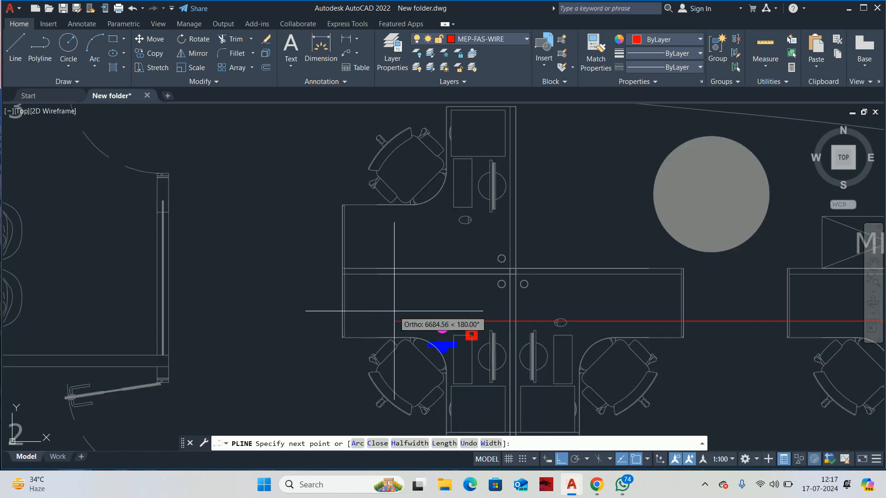
{"action": "scroll", "coordinate": [416, 308], "scroll_direction": "up", "scroll_amount": 2}
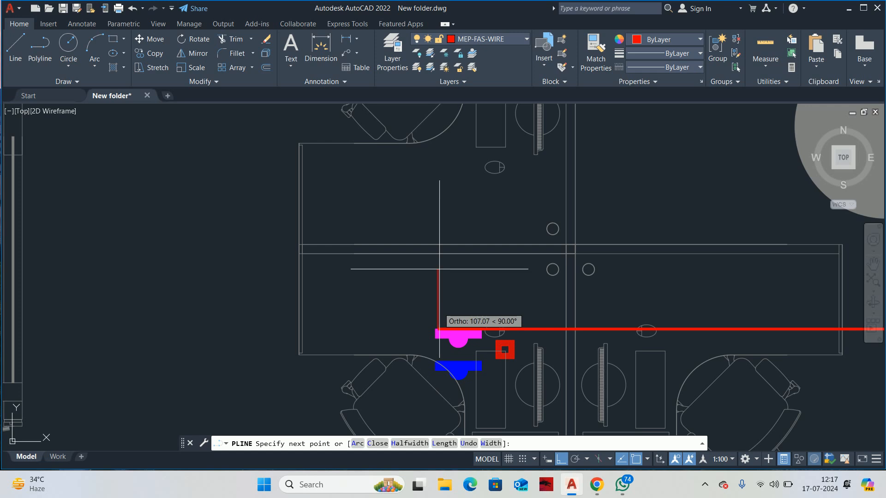
Step: Run the wire a short way up, then horizontally into Cabin 3 to a point below its magenta and blue symbols
{"action": "scroll", "coordinate": [438, 318], "scroll_direction": "down", "scroll_amount": 6}
{"action": "mouse_move", "coordinate": [454, 331]}
{"action": "middle_mouse_down"}
{"action": "mouse_move", "coordinate": [458, 336]}
{"action": "mouse_move", "coordinate": [508, 302]}
{"action": "middle_mouse_up"}
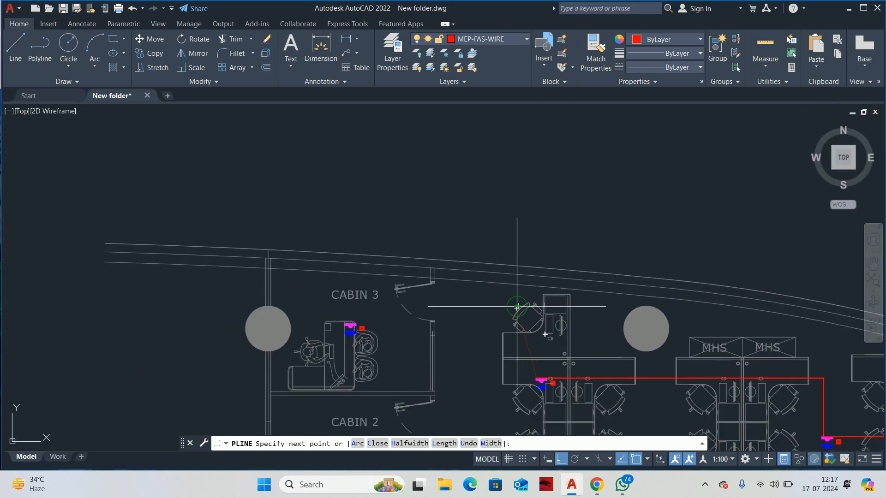
{"action": "scroll", "coordinate": [489, 309], "scroll_direction": "up", "scroll_amount": 2}
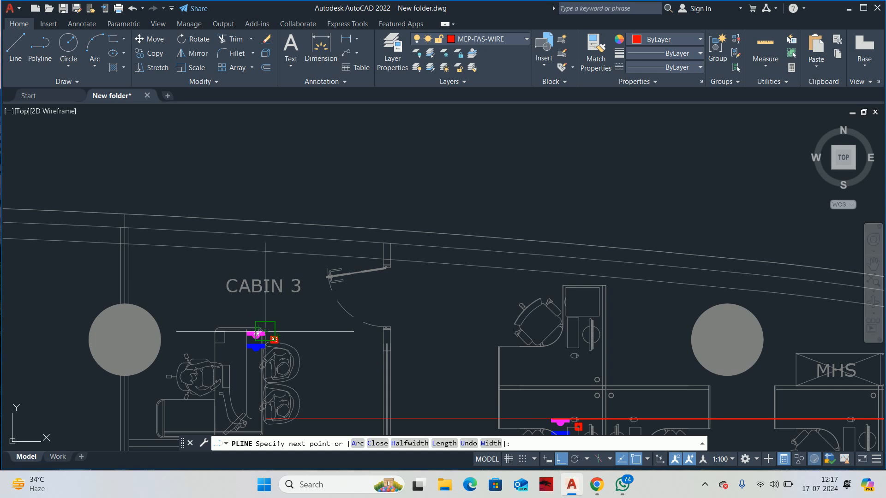
{"action": "scroll", "coordinate": [264, 331], "scroll_direction": "up", "scroll_amount": 8}
{"action": "scroll", "coordinate": [263, 336], "scroll_direction": "down", "scroll_amount": 10}
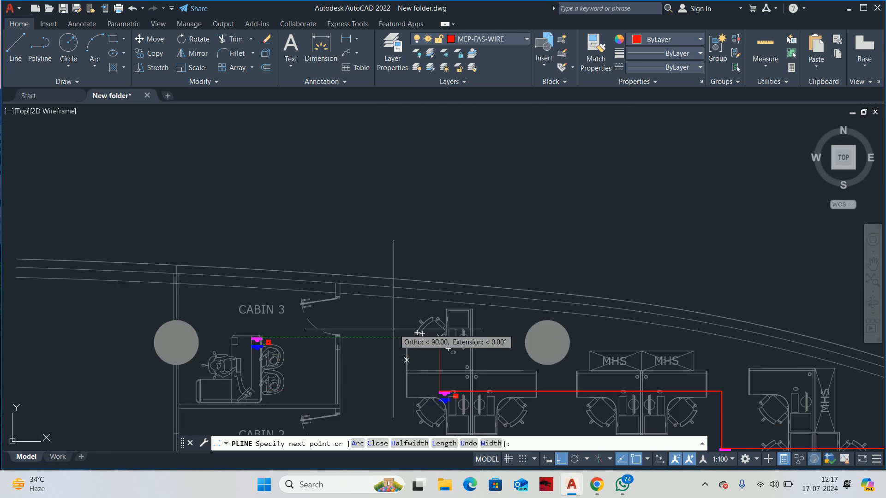
{"action": "middle_click_drag", "start_coordinate": [355, 345], "coordinate": [481, 329]}
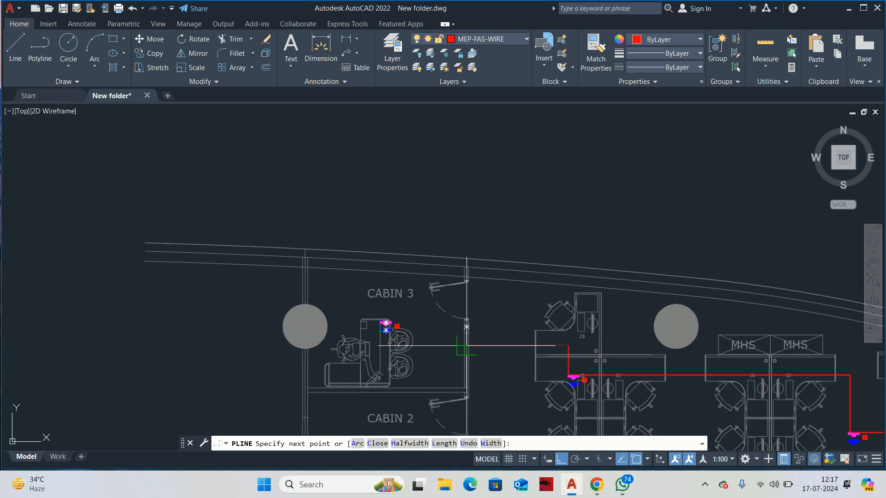
{"action": "scroll", "coordinate": [385, 344], "scroll_direction": "up", "scroll_amount": 6}
{"action": "scroll", "coordinate": [329, 328], "scroll_direction": "up", "scroll_amount": 4}
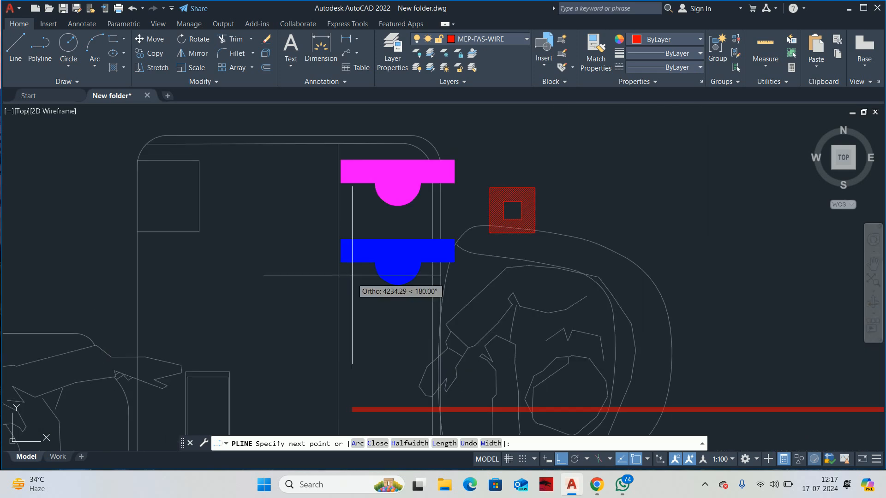
{"action": "left_click", "coordinate": [355, 295]}
Step: Run the wire straight down from Cabin 3 through Cabin 2 and Cabin 1 to just below the blue symbol in the Server room
{"action": "scroll", "coordinate": [357, 299], "scroll_direction": "down", "scroll_amount": 14}
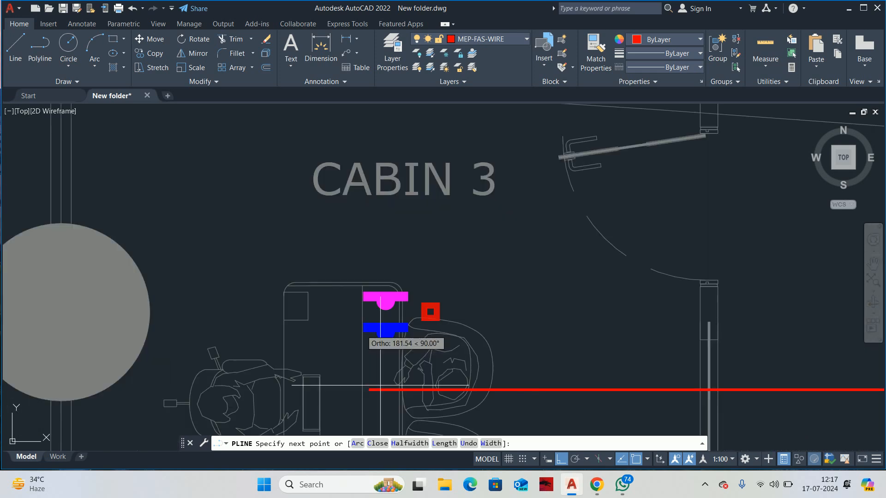
{"action": "middle_click_drag", "start_coordinate": [372, 358], "coordinate": [376, 303]}
{"action": "scroll", "coordinate": [376, 302], "scroll_direction": "up", "scroll_amount": 10}
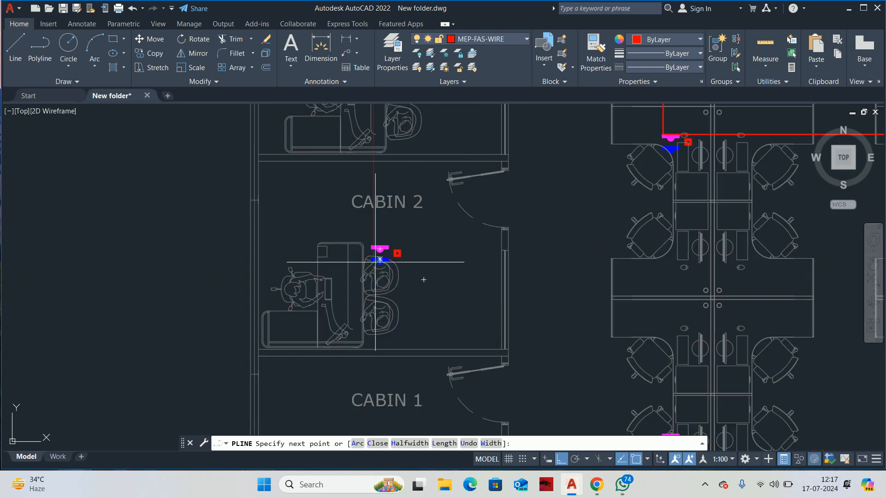
{"action": "scroll", "coordinate": [370, 276], "scroll_direction": "down", "scroll_amount": 7}
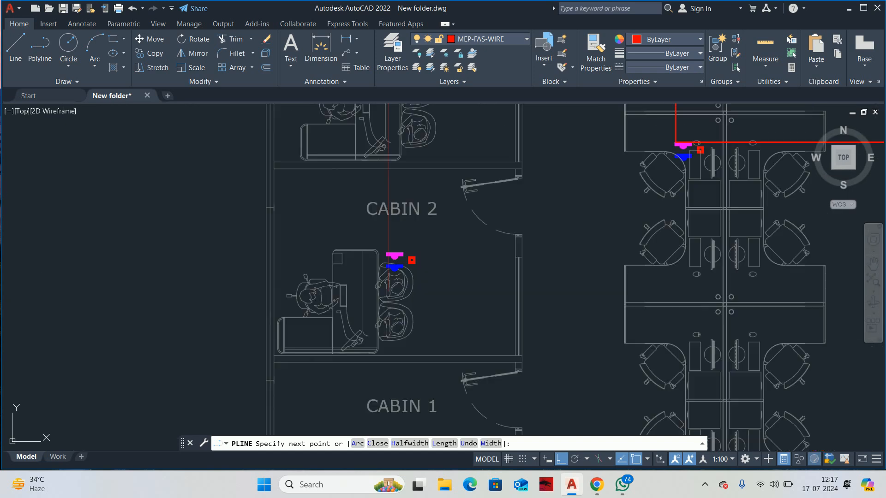
{"action": "middle_click_drag", "start_coordinate": [398, 304], "coordinate": [401, 203]}
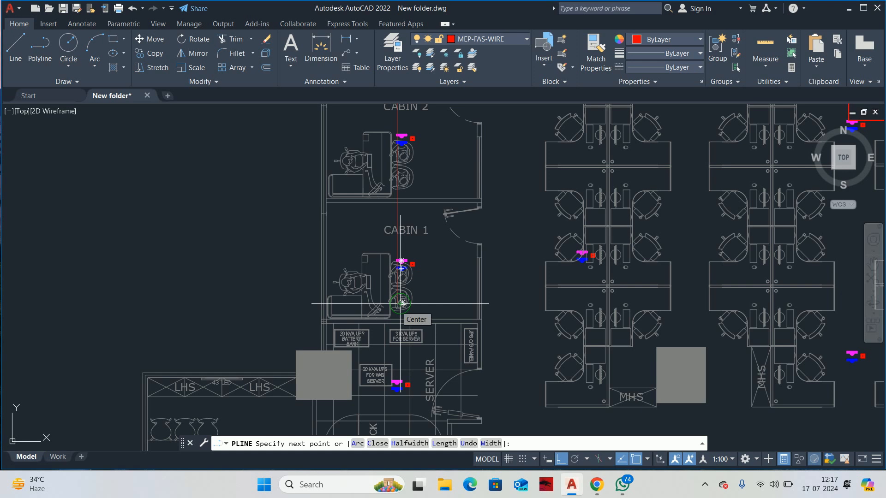
{"action": "scroll", "coordinate": [430, 284], "scroll_direction": "up", "scroll_amount": 4}
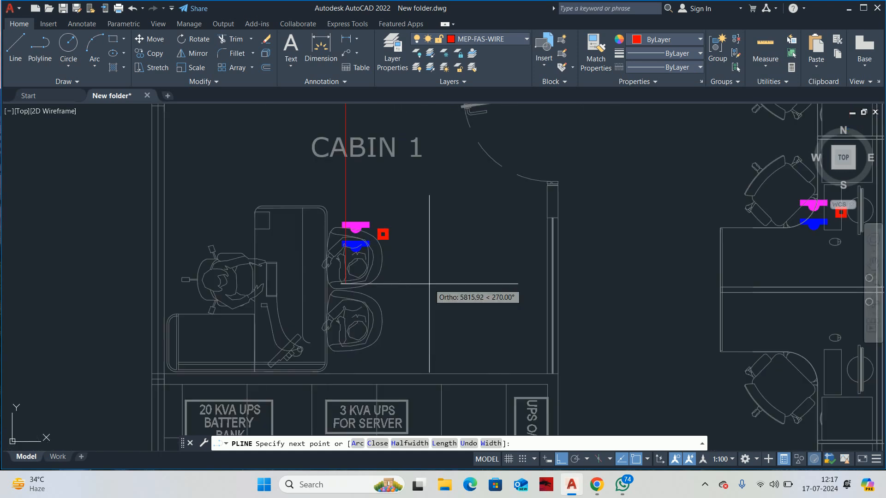
{"action": "scroll", "coordinate": [410, 249], "scroll_direction": "down", "scroll_amount": 4}
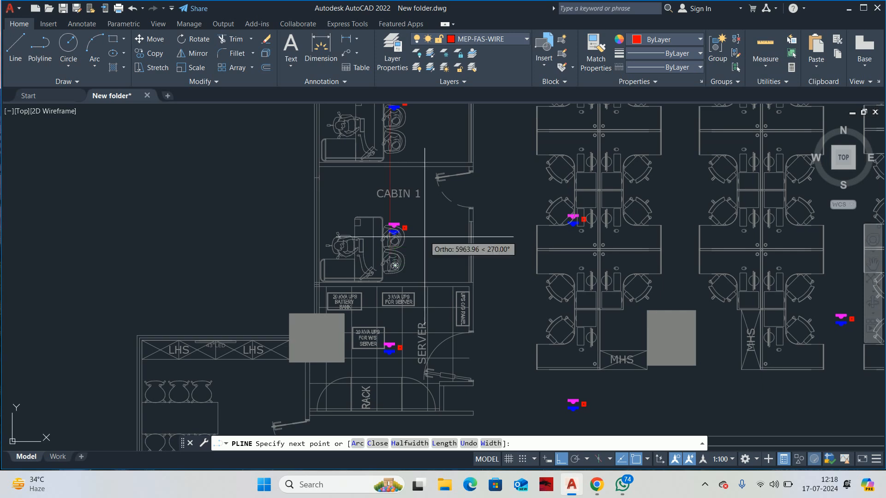
{"action": "scroll", "coordinate": [421, 240], "scroll_direction": "up", "scroll_amount": 4}
{"action": "scroll", "coordinate": [414, 250], "scroll_direction": "down", "scroll_amount": 4}
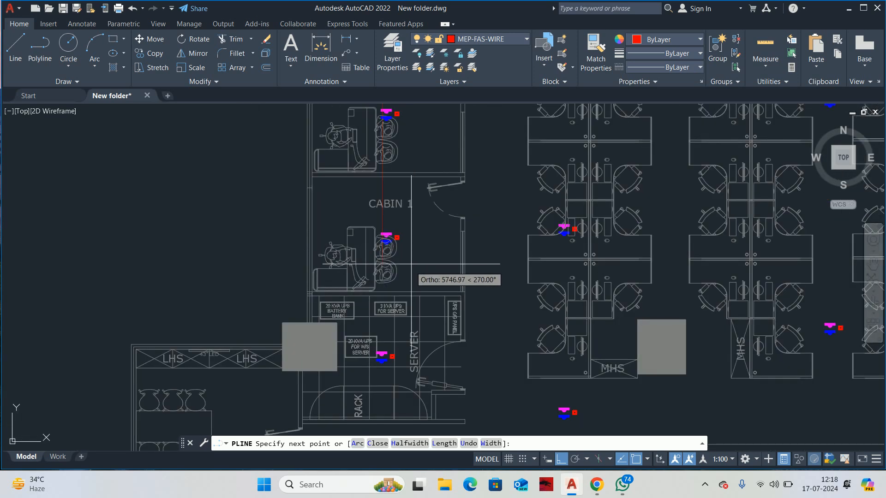
{"action": "scroll", "coordinate": [420, 319], "scroll_direction": "up", "scroll_amount": 6}
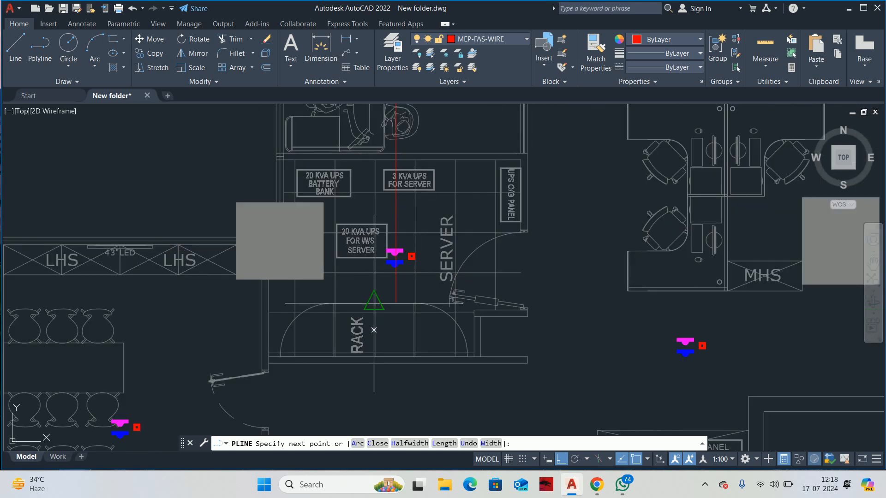
{"action": "left_click", "coordinate": [425, 262]}
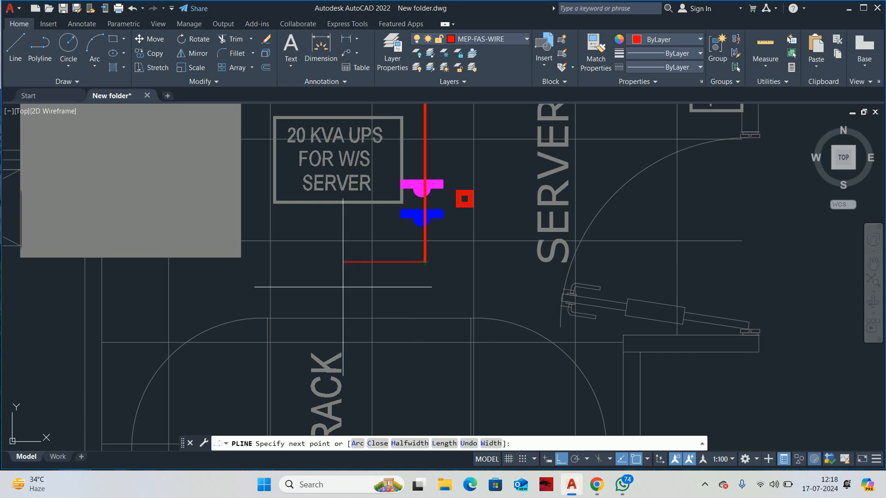
Step: Run the wire horizontally from the Server room along the column and LHS units to a point above the seating area's magenta symbol
{"action": "scroll", "coordinate": [745, 206], "scroll_direction": "down", "scroll_amount": 5}
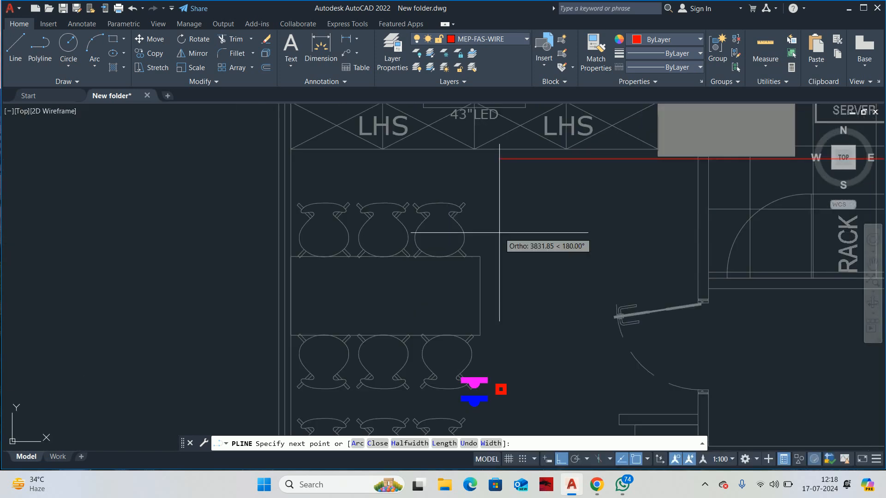
{"action": "scroll", "coordinate": [511, 258], "scroll_direction": "up", "scroll_amount": 4}
{"action": "left_click", "coordinate": [493, 221]}
{"action": "scroll", "coordinate": [465, 233], "scroll_direction": "down", "scroll_amount": 5}
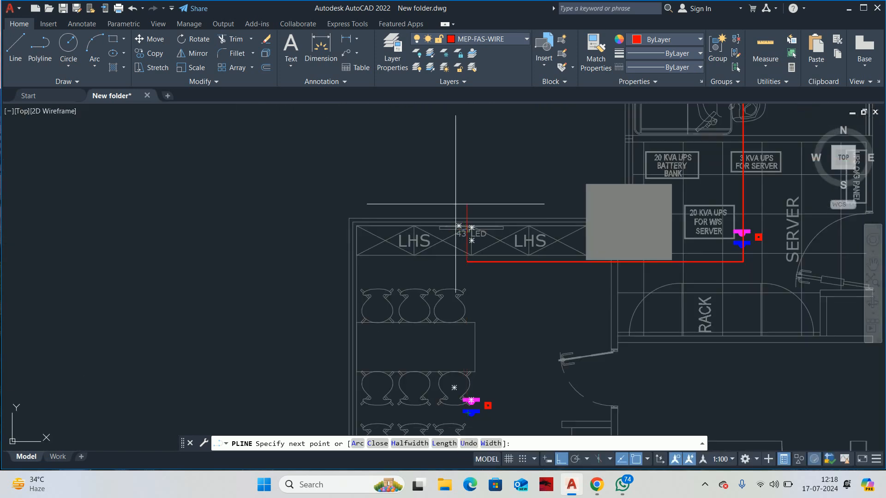
Step: Run the wire down through the seating area past its detector symbols, jog it horizontally, and end it at the M symbol by the doorway
{"action": "scroll", "coordinate": [464, 277], "scroll_direction": "up", "scroll_amount": 5}
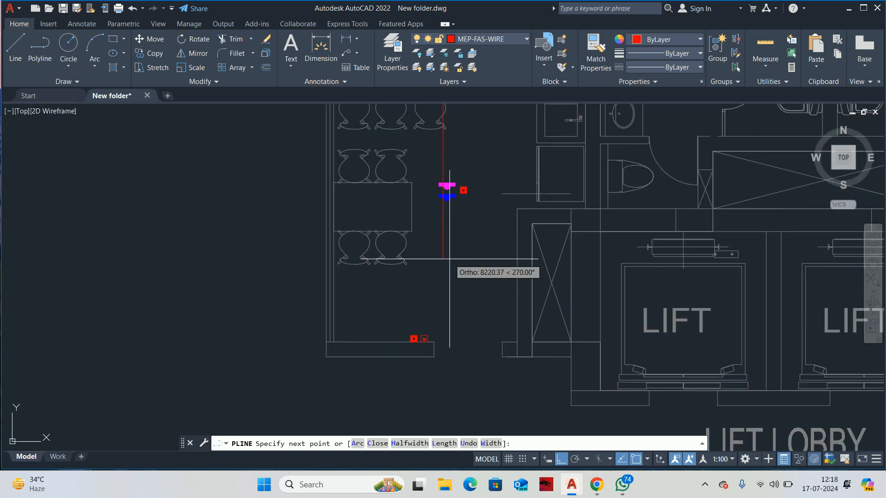
{"action": "left_click", "coordinate": [442, 283]}
{"action": "scroll", "coordinate": [408, 299], "scroll_direction": "up", "scroll_amount": 4}
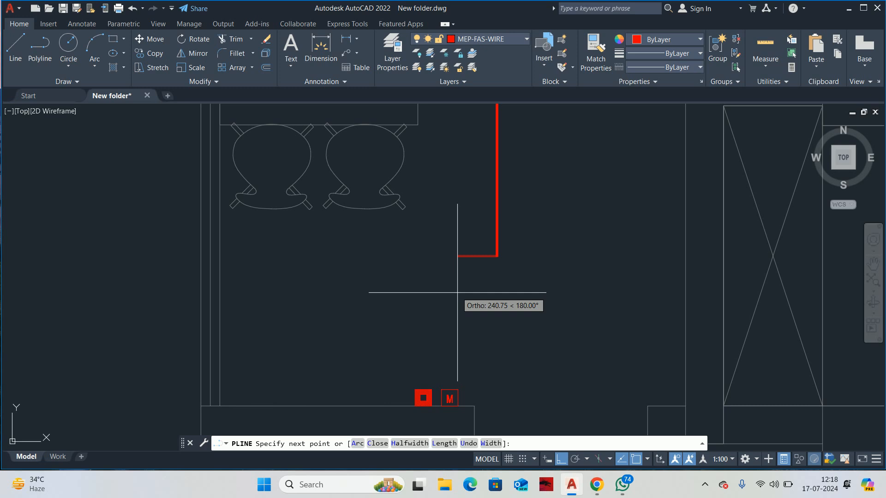
{"action": "middle_click_drag", "start_coordinate": [454, 271], "coordinate": [398, 244]}
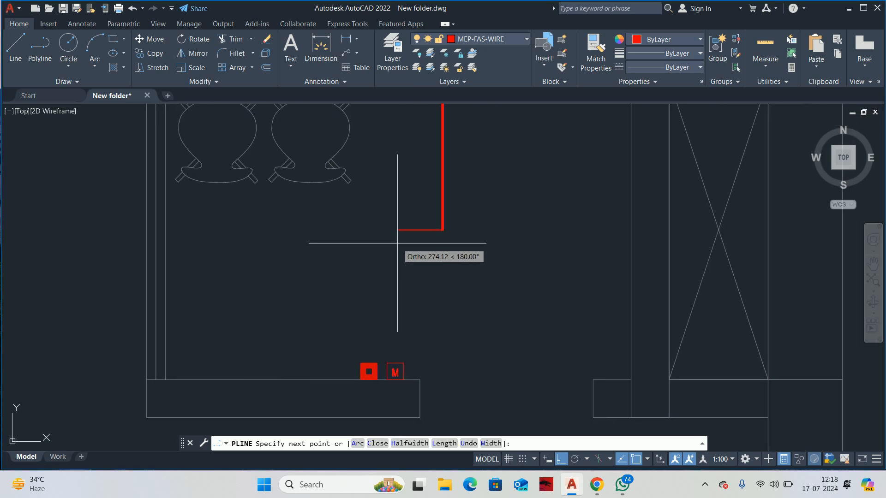
{"action": "left_click", "coordinate": [398, 239]}
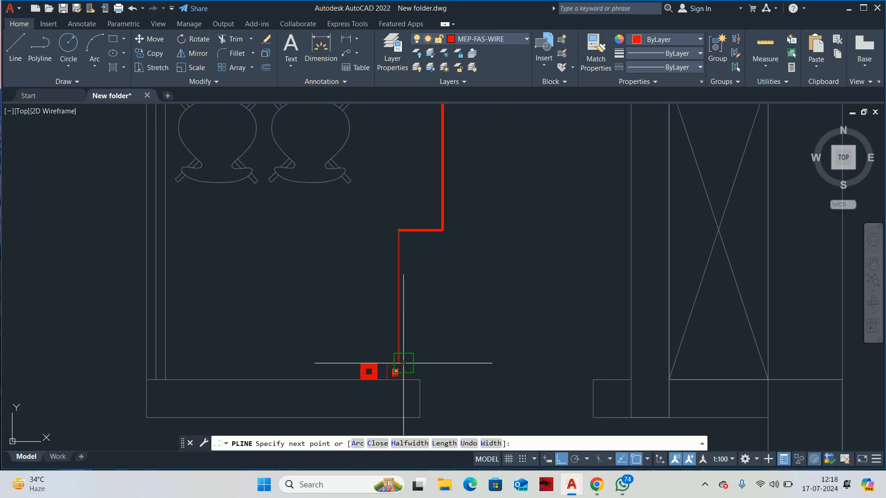
{"action": "scroll", "coordinate": [387, 363], "scroll_direction": "up", "scroll_amount": 4}
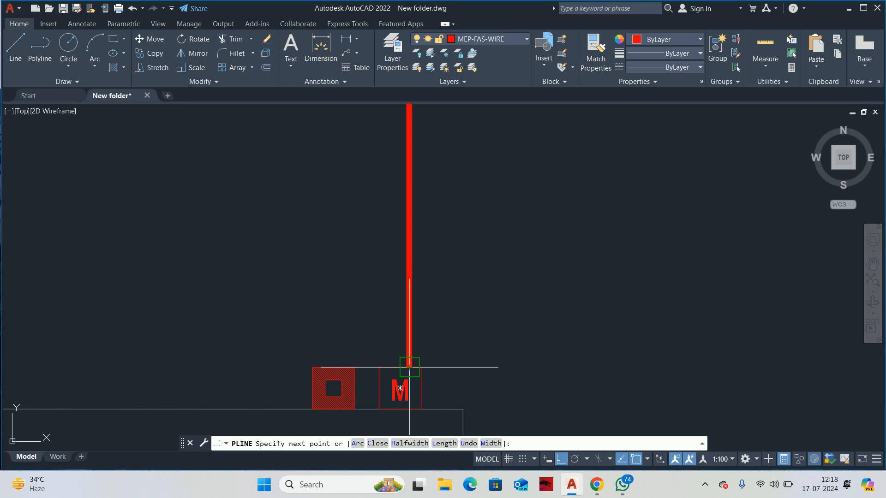
{"action": "scroll", "coordinate": [430, 393], "scroll_direction": "up", "scroll_amount": 2}
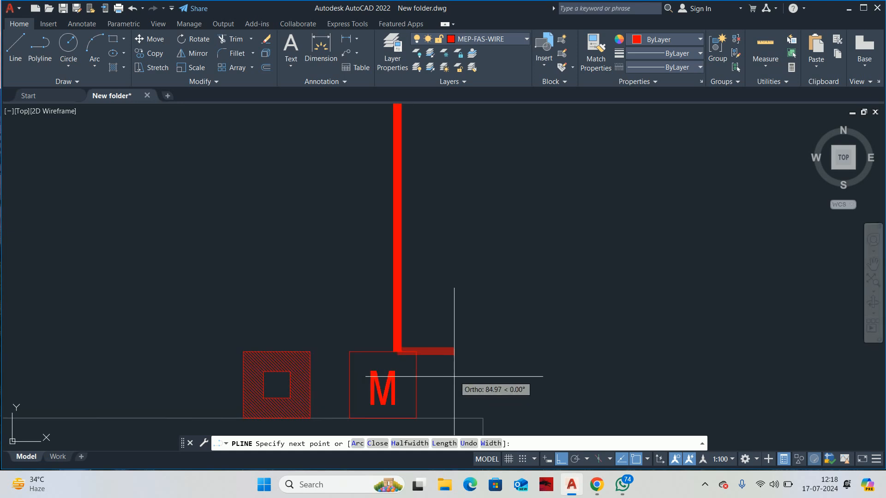
Step: Start a new polyline from the M symbol, run it horizontally clear of the seating, then up beside the pantry counter to the L.TOI washbasins
{"action": "left_click", "coordinate": [383, 384]}
{"action": "scroll", "coordinate": [599, 394], "scroll_direction": "down", "scroll_amount": 8}
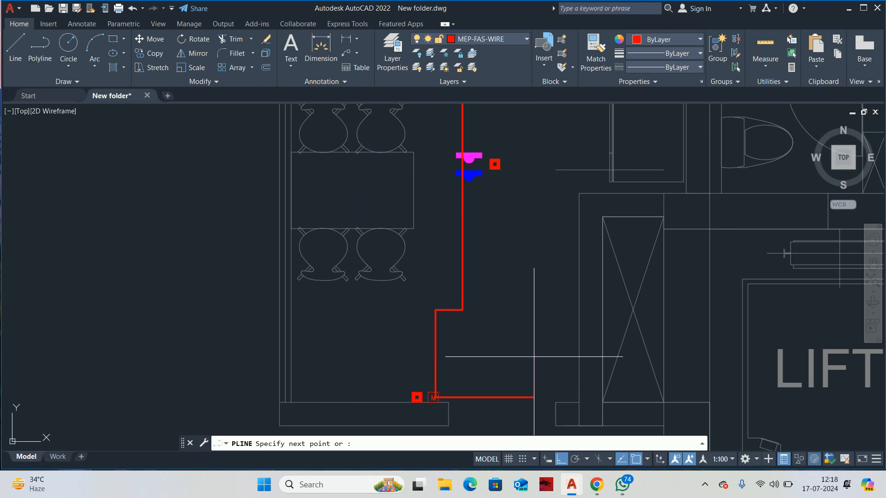
{"action": "scroll", "coordinate": [450, 356], "scroll_direction": "down", "scroll_amount": 2}
{"action": "middle_click_drag", "start_coordinate": [509, 227], "coordinate": [541, 360]}
{"action": "scroll", "coordinate": [541, 359], "scroll_direction": "down", "scroll_amount": 4}
{"action": "middle_click_drag", "start_coordinate": [555, 287], "coordinate": [538, 338]}
{"action": "scroll", "coordinate": [524, 295], "scroll_direction": "up", "scroll_amount": 4}
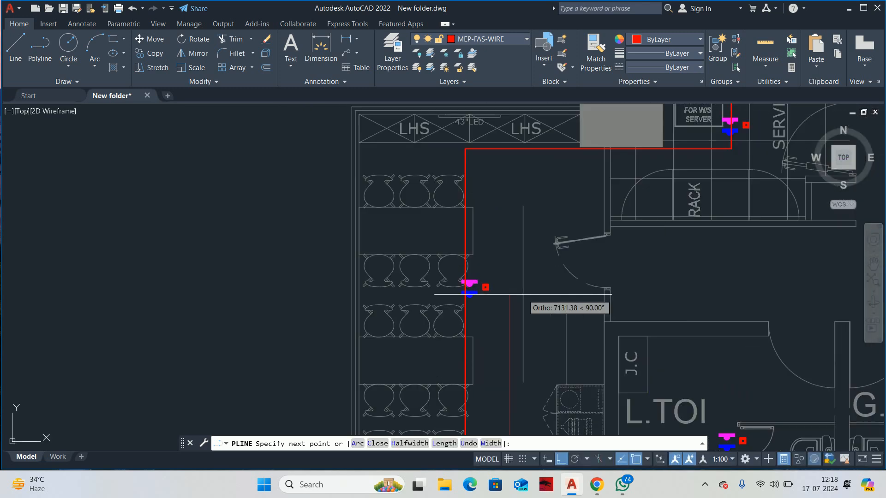
{"action": "scroll", "coordinate": [515, 301], "scroll_direction": "down", "scroll_amount": 2}
{"action": "scroll", "coordinate": [517, 300], "scroll_direction": "up", "scroll_amount": 2}
{"action": "middle_click_drag", "start_coordinate": [524, 369], "coordinate": [484, 261]}
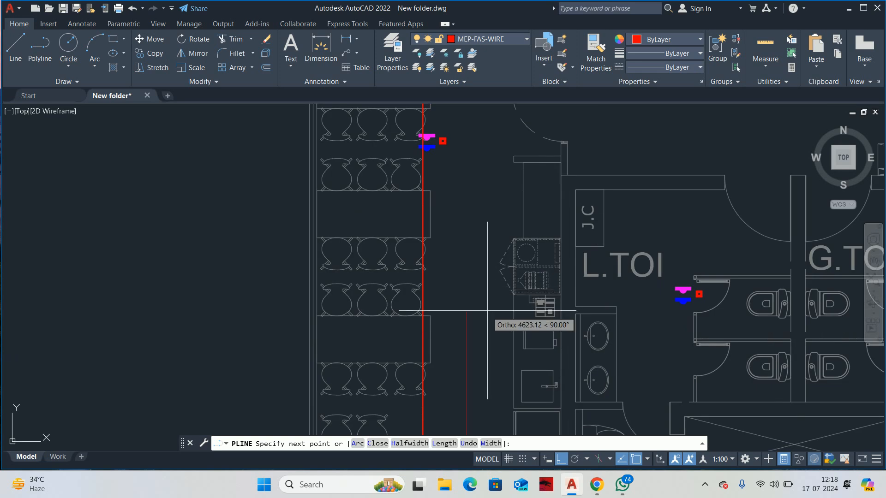
{"action": "left_click", "coordinate": [477, 335]}
Step: Run the wire horizontally across the pantry counter and washbasin to a point below the L.TOI magenta and blue symbols
{"action": "scroll", "coordinate": [716, 339], "scroll_direction": "up", "scroll_amount": 3}
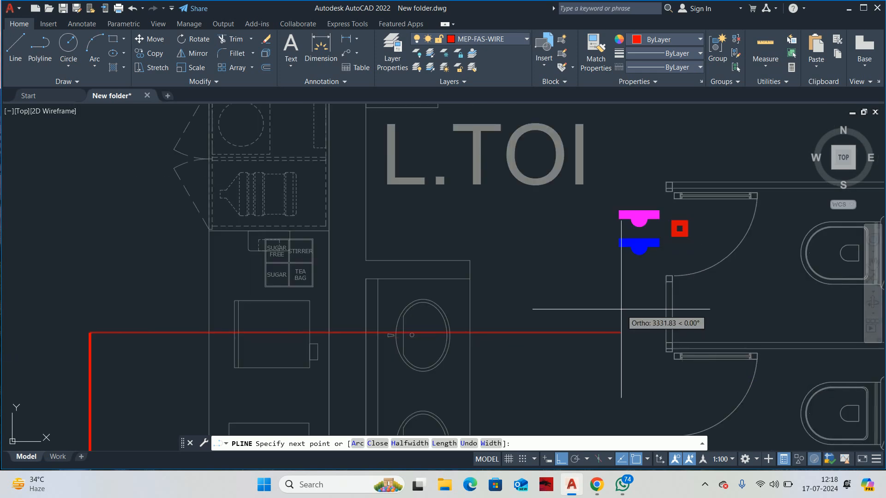
{"action": "left_click", "coordinate": [628, 333]}
{"action": "scroll", "coordinate": [632, 214], "scroll_direction": "up", "scroll_amount": 8}
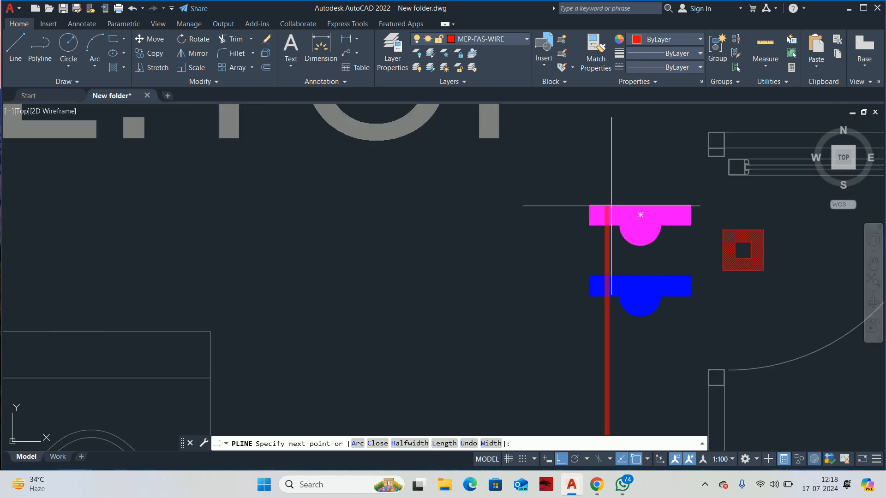
{"action": "left_click", "coordinate": [594, 209]}
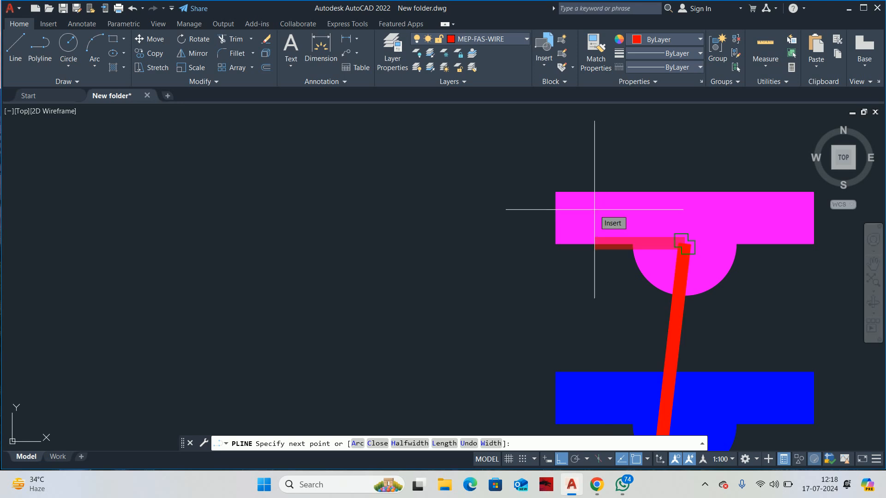
{"action": "type", "text": "u"}
{"action": "key", "text": "Return"}
Step: Run the wire straight up to the L.TOI magenta symbol, then horizontally across the toilet stalls to just short of the G.TOI symbols
{"action": "scroll", "coordinate": [595, 211], "scroll_direction": "up", "scroll_amount": 4}
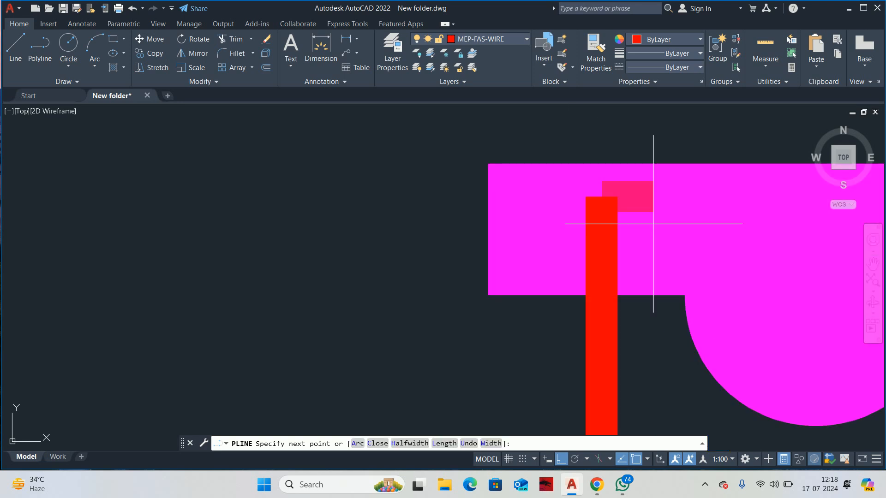
{"action": "scroll", "coordinate": [652, 222], "scroll_direction": "down", "scroll_amount": 10}
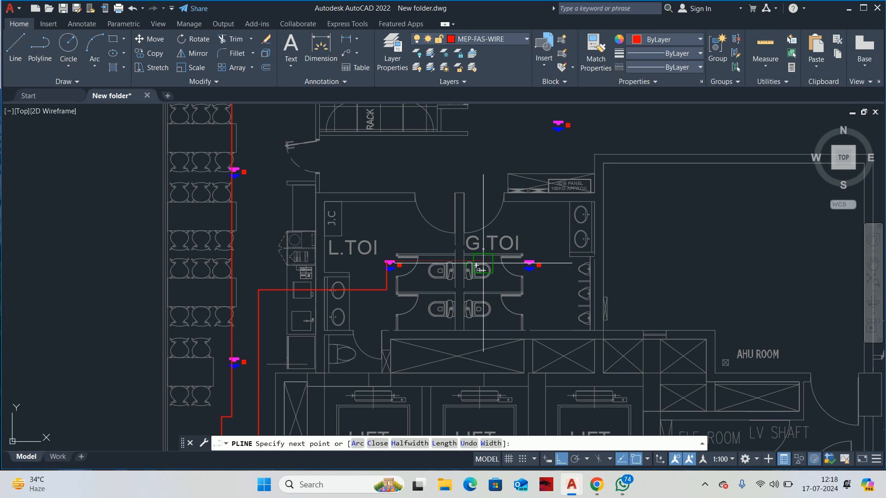
{"action": "scroll", "coordinate": [493, 259], "scroll_direction": "up", "scroll_amount": 6}
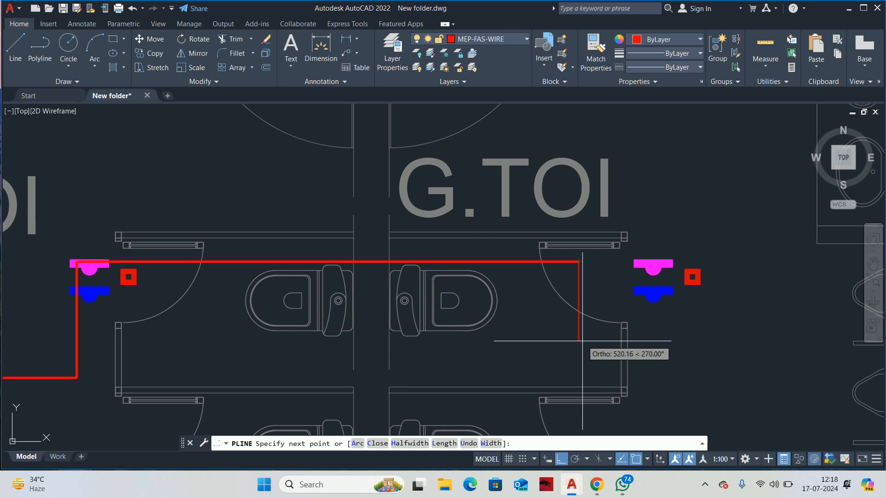
Step: Jog the wire down and horizontally below the G.TOI symbols, then straight up to the G.TOI magenta symbol
{"action": "scroll", "coordinate": [583, 344], "scroll_direction": "down", "scroll_amount": 6}
{"action": "scroll", "coordinate": [549, 279], "scroll_direction": "up", "scroll_amount": 2}
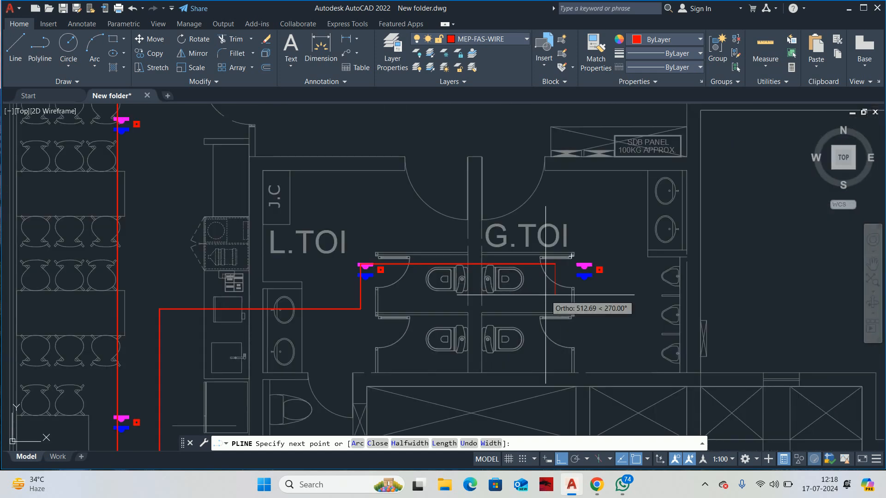
{"action": "scroll", "coordinate": [570, 296], "scroll_direction": "up", "scroll_amount": 5}
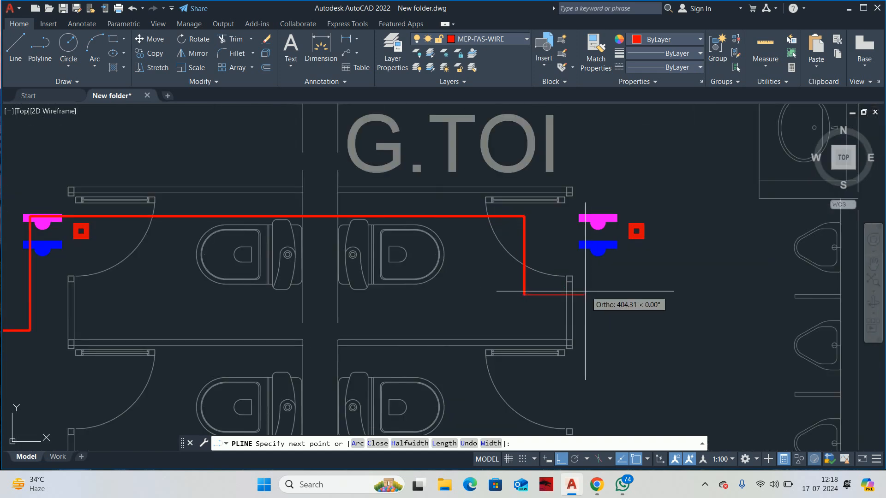
{"action": "scroll", "coordinate": [570, 174], "scroll_direction": "down", "scroll_amount": 7}
{"action": "middle_click_drag", "start_coordinate": [570, 175], "coordinate": [586, 344]}
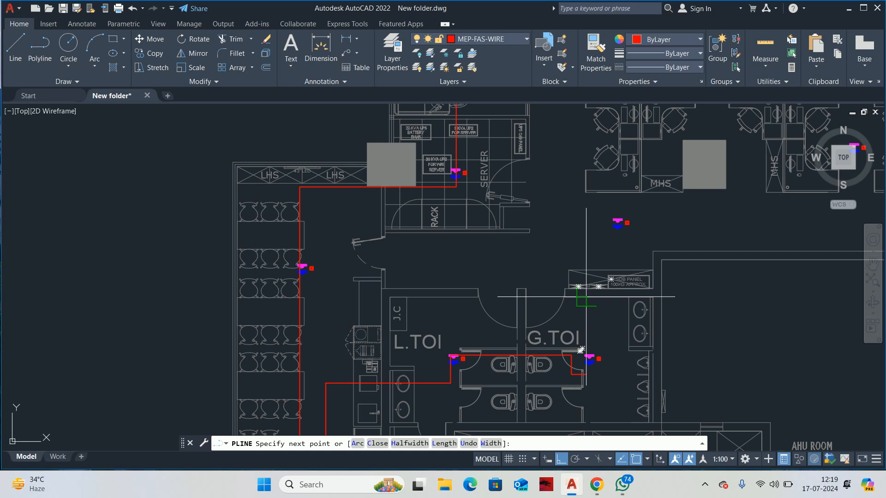
{"action": "scroll", "coordinate": [585, 323], "scroll_direction": "up", "scroll_amount": 10}
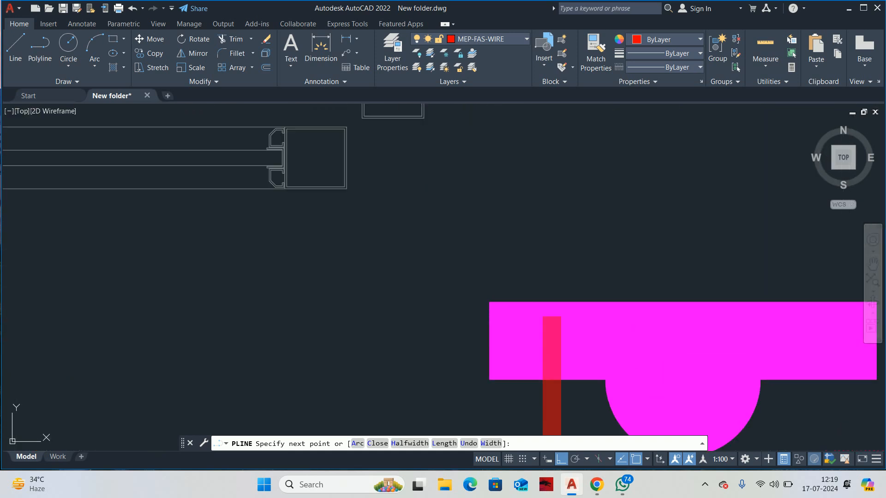
{"action": "scroll", "coordinate": [552, 302], "scroll_direction": "down", "scroll_amount": 12}
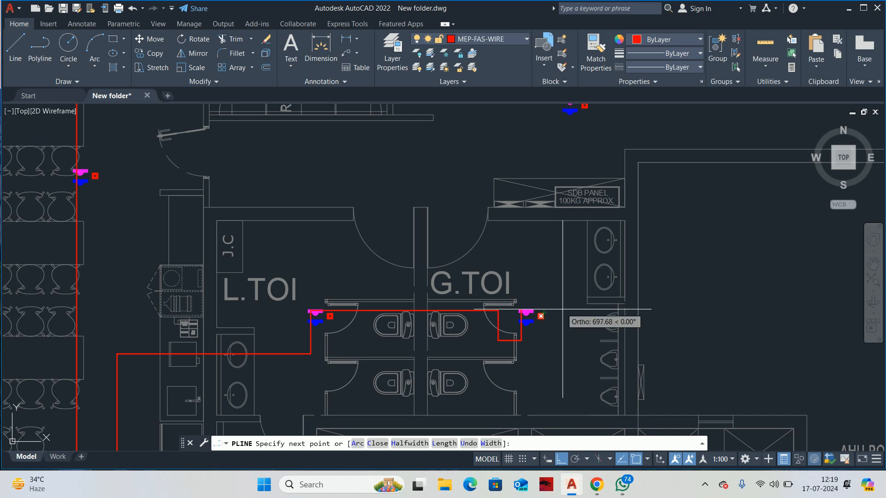
Step: Run the wire from the G.TOI symbol up past the SDB panel, then horizontally to a point below the aisle's magenta and blue symbols
{"action": "scroll", "coordinate": [551, 295], "scroll_direction": "up", "scroll_amount": 2}
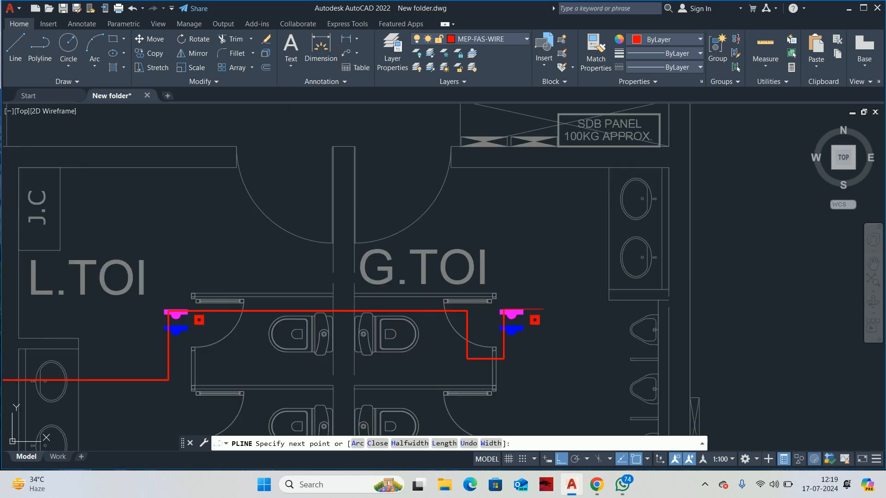
{"action": "scroll", "coordinate": [548, 302], "scroll_direction": "down", "scroll_amount": 3}
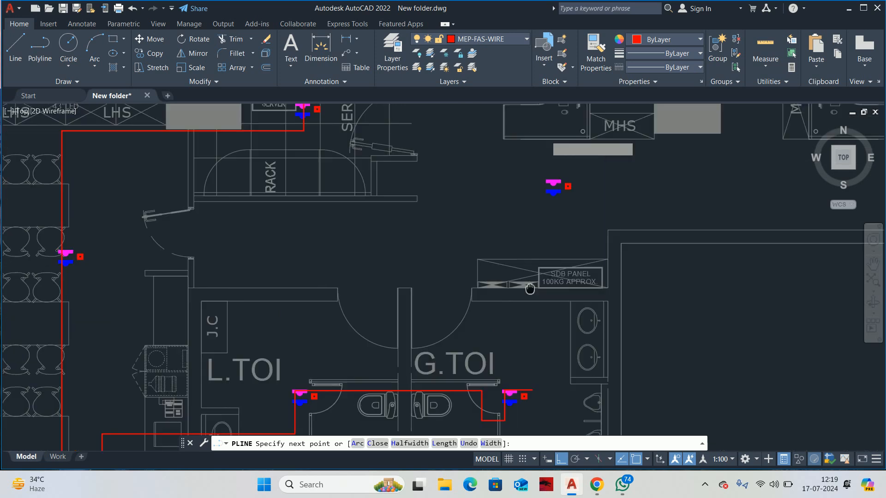
{"action": "middle_click_drag", "start_coordinate": [538, 295], "coordinate": [542, 365]}
{"action": "scroll", "coordinate": [527, 279], "scroll_direction": "up", "scroll_amount": 3}
{"action": "scroll", "coordinate": [533, 280], "scroll_direction": "down", "scroll_amount": 6}
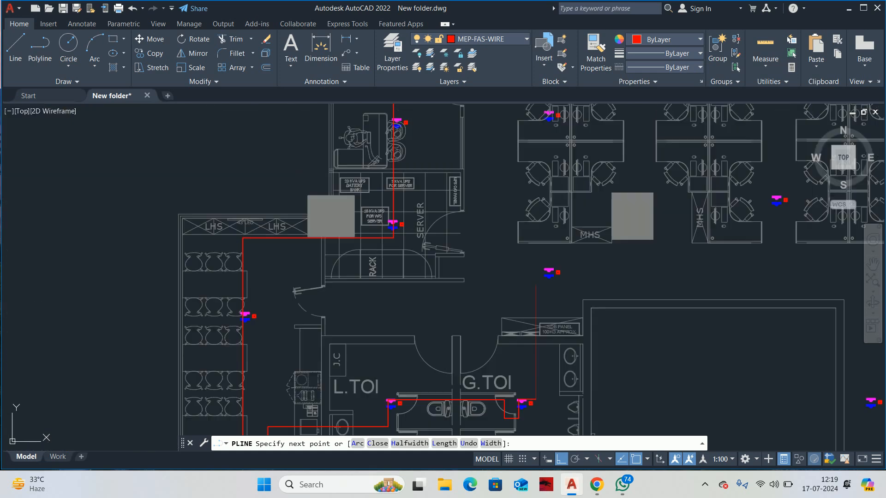
{"action": "middle_click_drag", "start_coordinate": [358, 289], "coordinate": [368, 307]}
{"action": "scroll", "coordinate": [368, 307], "scroll_direction": "up", "scroll_amount": 10}
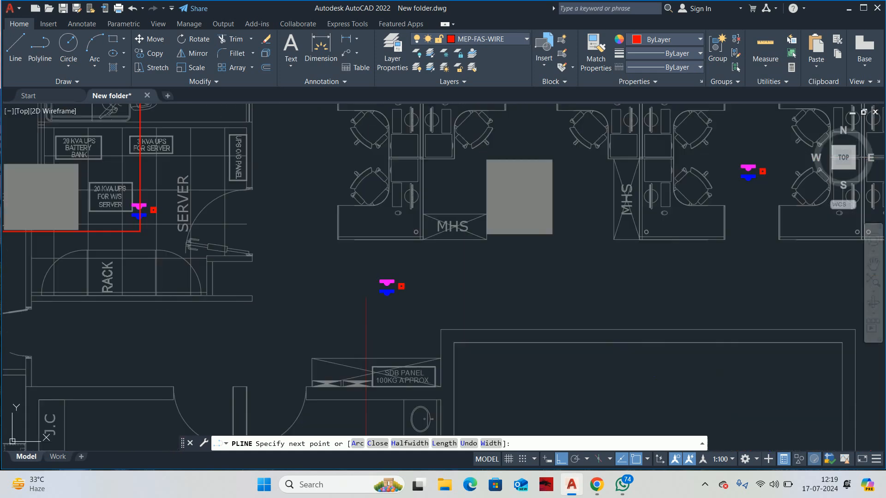
{"action": "left_click", "coordinate": [333, 298]}
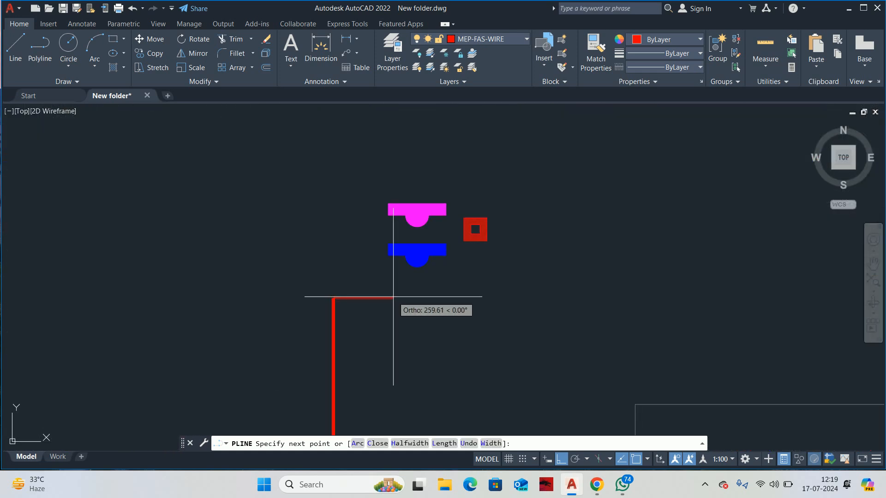
{"action": "left_click", "coordinate": [395, 297]}
Step: Run the wire straight up through the aisle symbol to the lower magenta symbol in the workstation column nearest the cabins
{"action": "scroll", "coordinate": [429, 118], "scroll_direction": "down", "scroll_amount": 7}
{"action": "middle_click_drag", "start_coordinate": [428, 122], "coordinate": [419, 370]}
{"action": "scroll", "coordinate": [423, 310], "scroll_direction": "down", "scroll_amount": 5}
{"action": "middle_click_drag", "start_coordinate": [420, 300], "coordinate": [418, 361]}
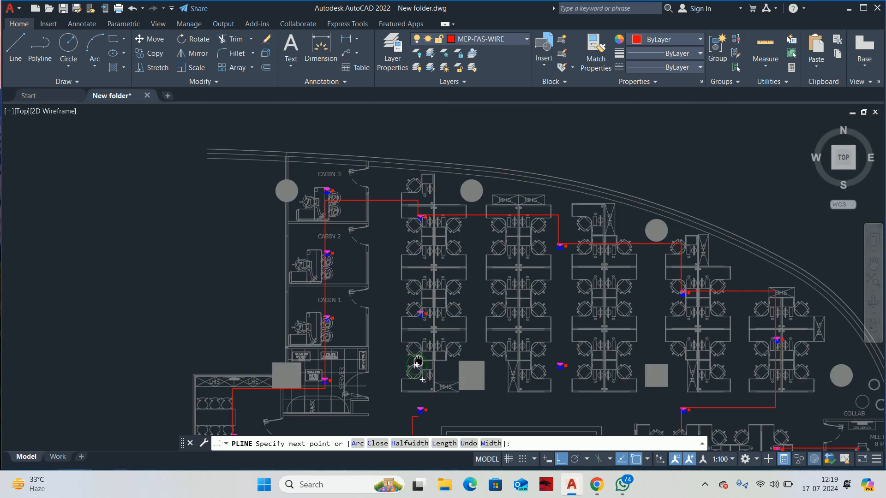
{"action": "scroll", "coordinate": [417, 362], "scroll_direction": "up", "scroll_amount": 8}
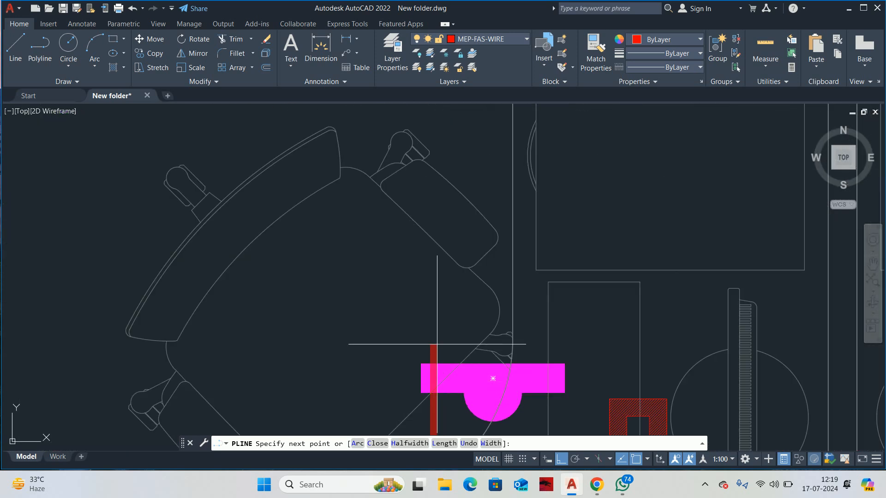
Step: Run the wire horizontally across the second workstation column, then down past the next magenta symbol into the aisle below the workstations
{"action": "scroll", "coordinate": [433, 363], "scroll_direction": "down", "scroll_amount": 10}
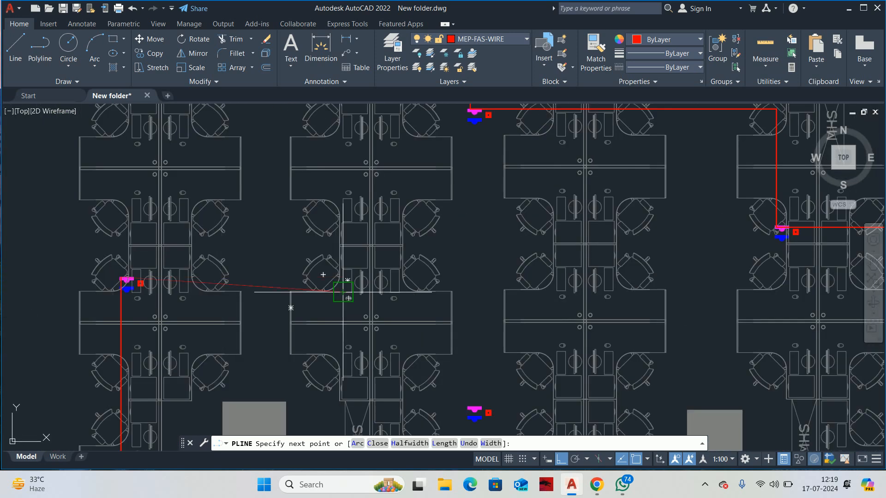
{"action": "left_click", "coordinate": [467, 278]}
{"action": "scroll", "coordinate": [467, 354], "scroll_direction": "down", "scroll_amount": 5}
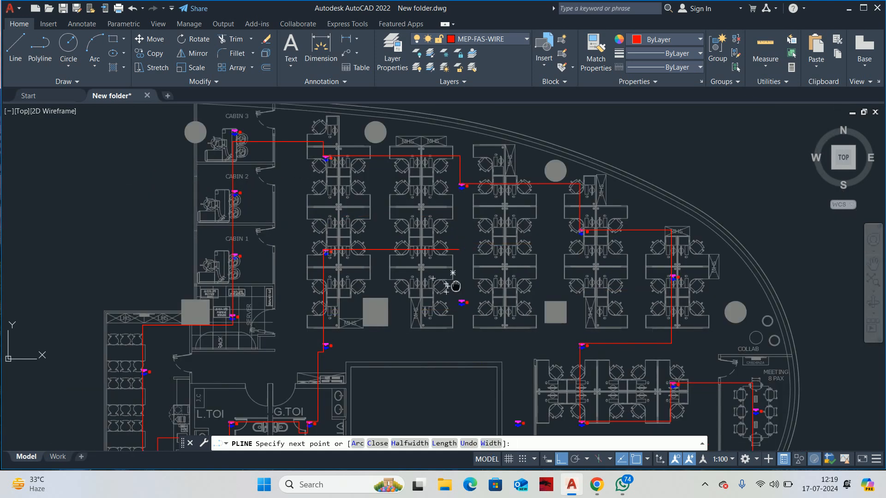
{"action": "scroll", "coordinate": [465, 296], "scroll_direction": "up", "scroll_amount": 5}
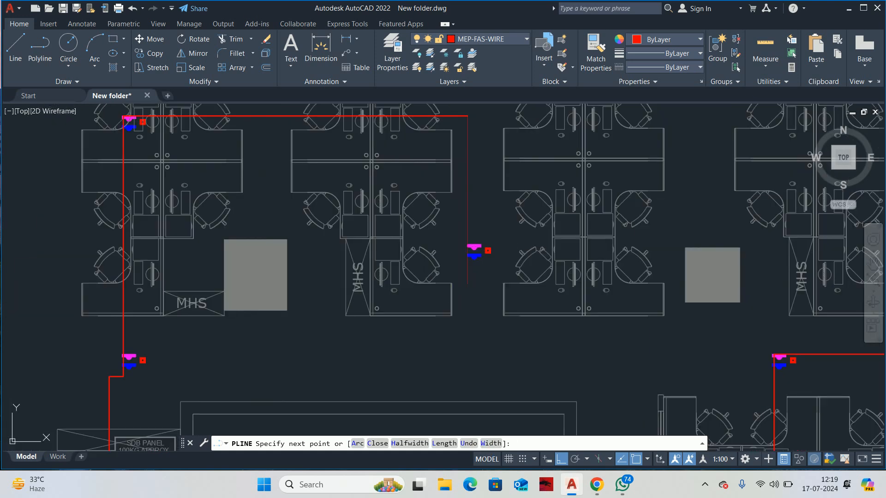
{"action": "left_click", "coordinate": [470, 308]}
Step: Run the wire horizontally along the aisle, then down past the symbol beside the AHU room to the entrance next to Security/Entrance
{"action": "scroll", "coordinate": [549, 376], "scroll_direction": "down", "scroll_amount": 3}
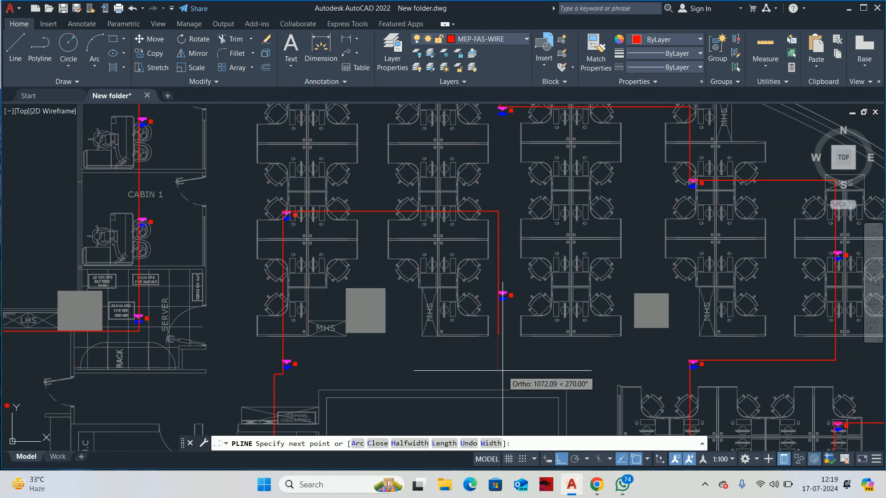
{"action": "middle_click_drag", "start_coordinate": [591, 359], "coordinate": [527, 219]}
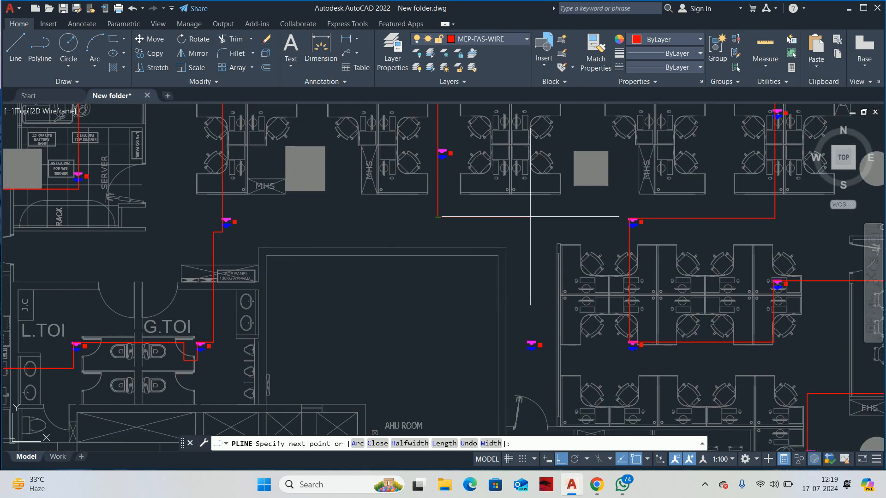
{"action": "scroll", "coordinate": [523, 219], "scroll_direction": "down", "scroll_amount": 3}
{"action": "middle_click_drag", "start_coordinate": [514, 268], "coordinate": [521, 264]}
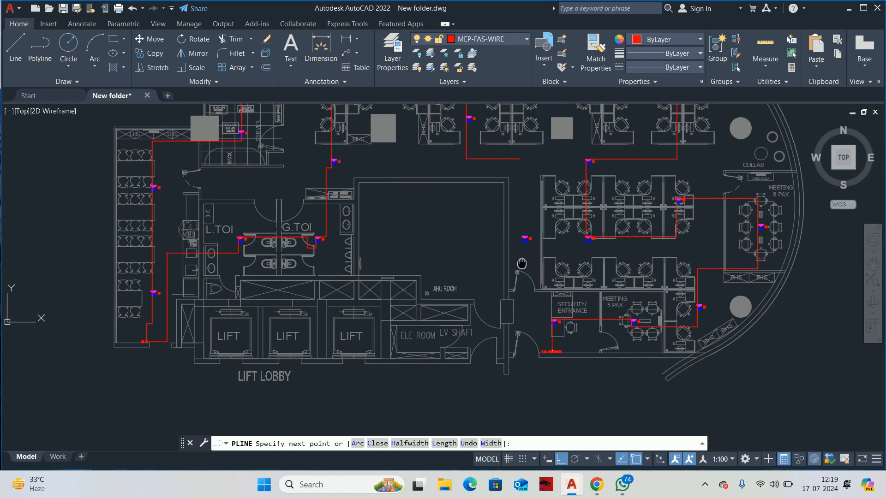
{"action": "scroll", "coordinate": [532, 338], "scroll_direction": "up", "scroll_amount": 5}
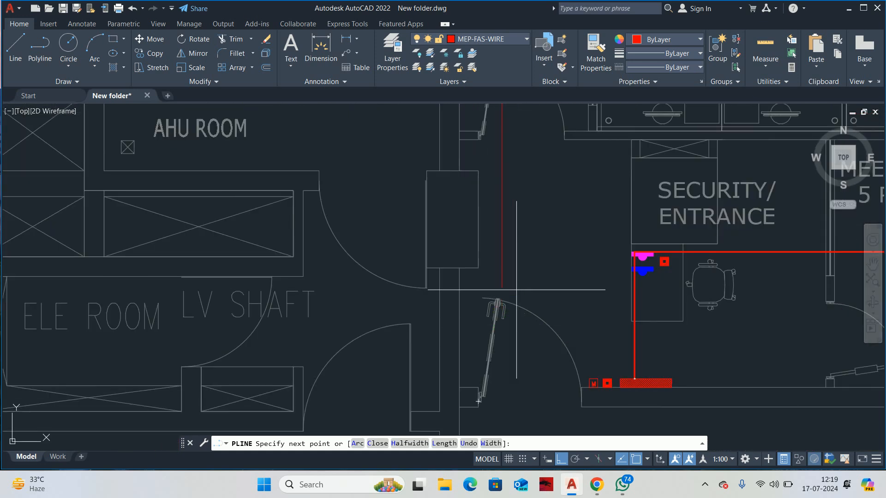
{"action": "left_click", "coordinate": [516, 280]}
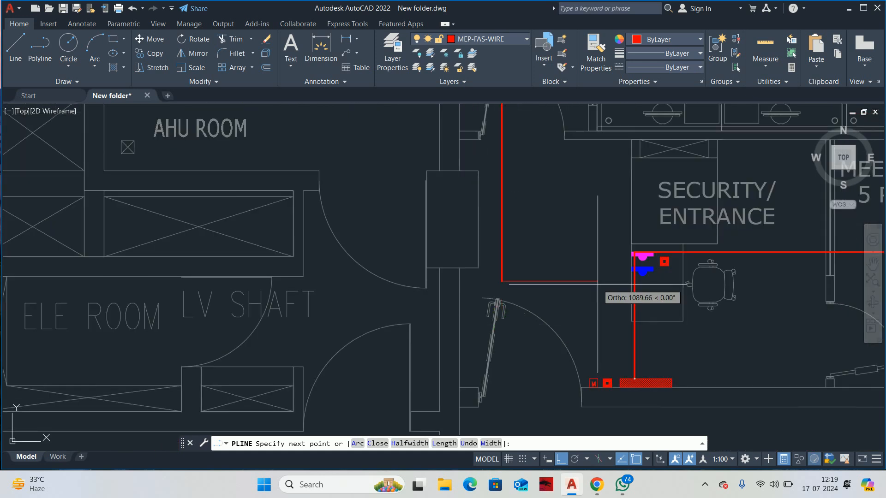
Step: Run the wire horizontally, down to the centre of the red square symbol, then across to the hatched panel, and finish the polyline
{"action": "middle_click_drag", "start_coordinate": [596, 282], "coordinate": [580, 237]}
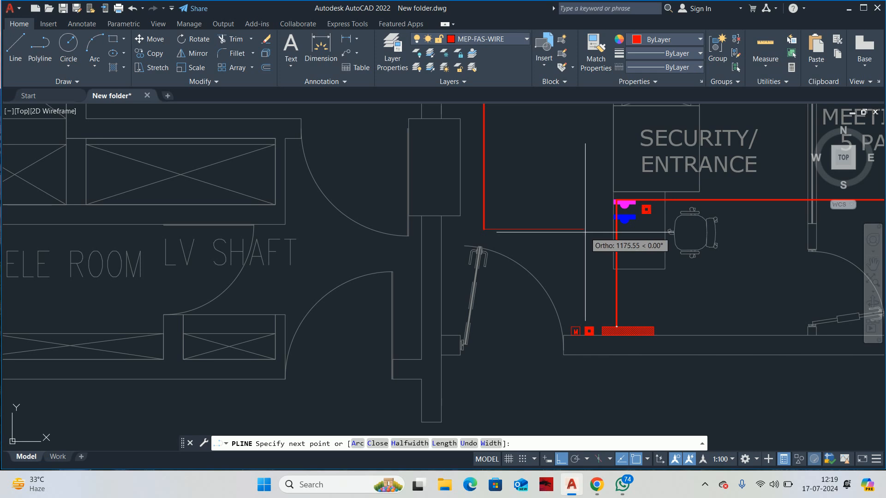
{"action": "scroll", "coordinate": [593, 335], "scroll_direction": "up", "scroll_amount": 5}
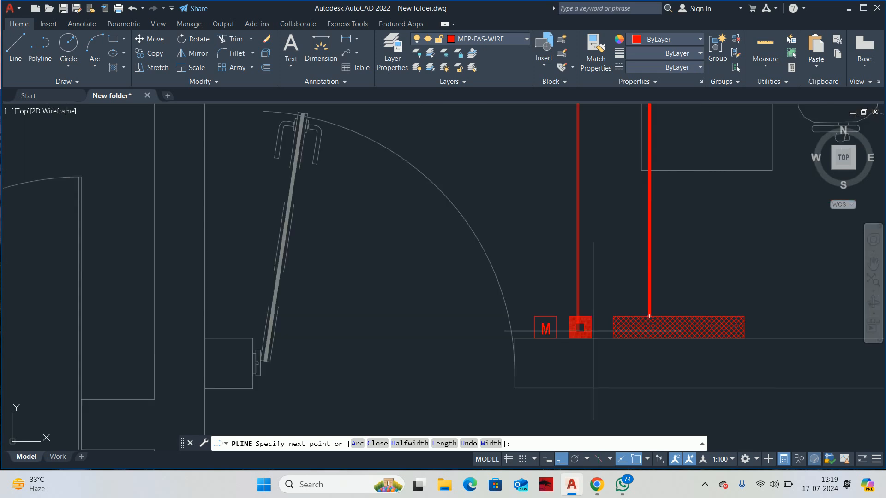
{"action": "scroll", "coordinate": [572, 326], "scroll_direction": "up", "scroll_amount": 2}
{"action": "left_click", "coordinate": [570, 322]}
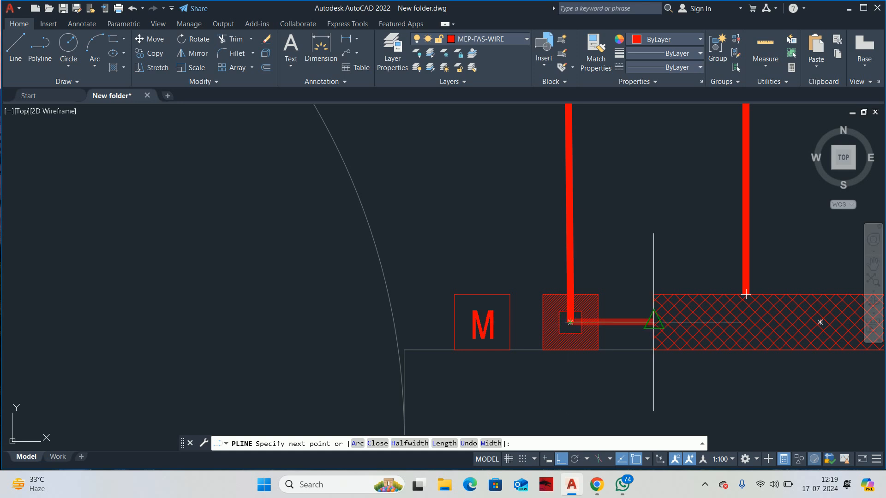
{"action": "scroll", "coordinate": [654, 322], "scroll_direction": "down", "scroll_amount": 10}
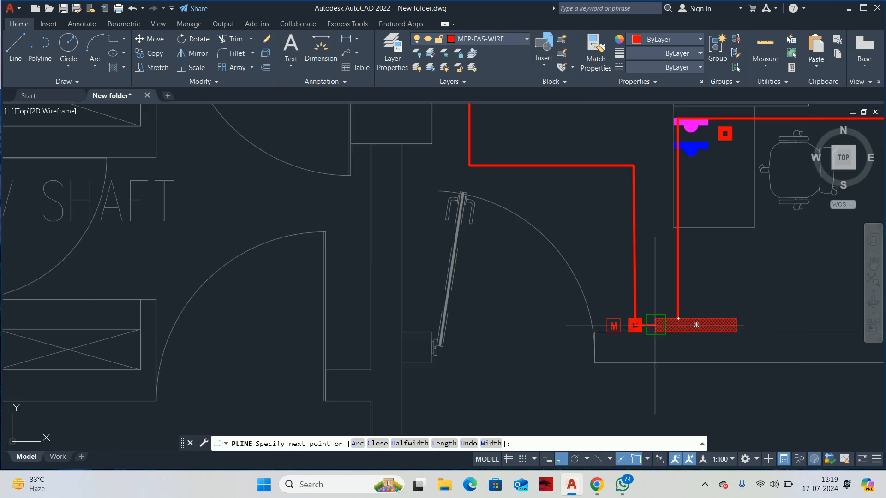
Step: Stretch the wire's vertical segment above the red square symbol sideways until it runs down to the M symbol
{"action": "scroll", "coordinate": [647, 304], "scroll_direction": "up", "scroll_amount": 6}
{"action": "left_click", "coordinate": [639, 282]}
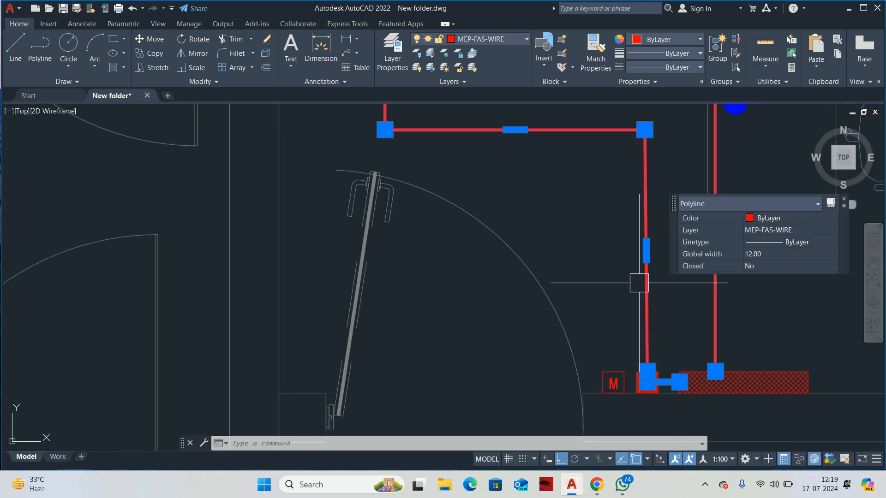
{"action": "left_click", "coordinate": [646, 251]}
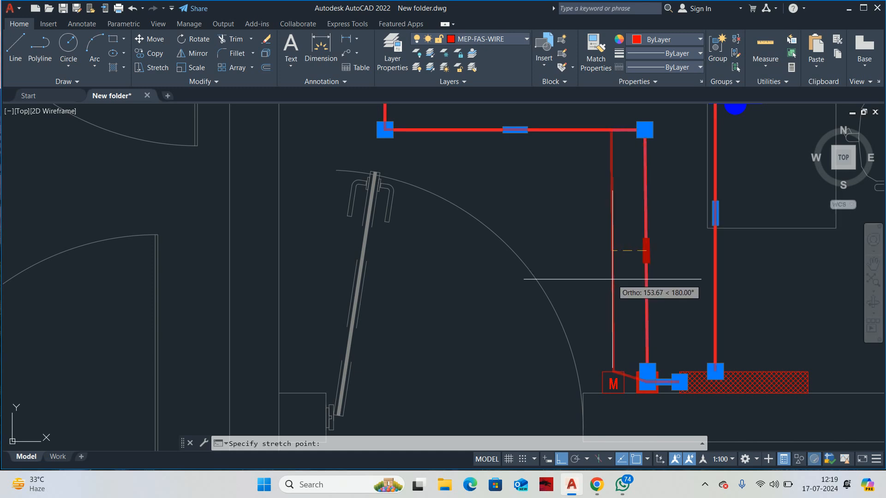
{"action": "left_click", "coordinate": [611, 280]}
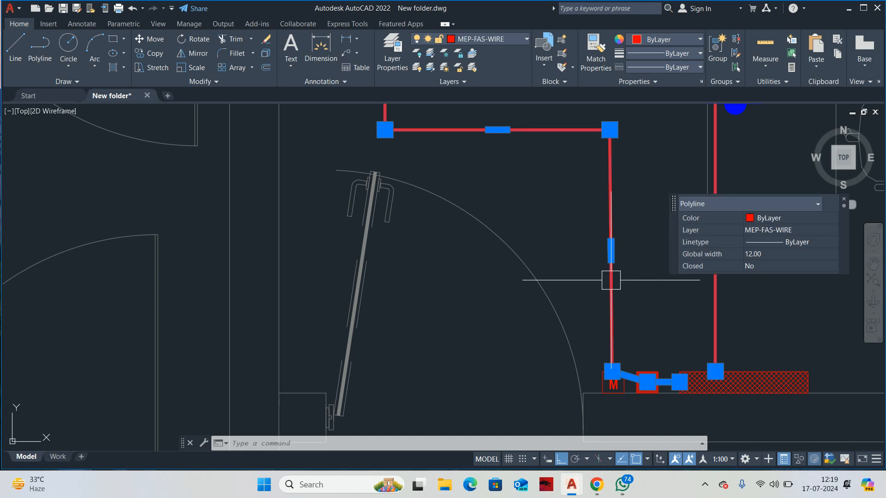
Step: Try to move the wire's lower corner down to the centre of the M symbol, and undo that move
{"action": "scroll", "coordinate": [620, 379], "scroll_direction": "up", "scroll_amount": 5}
{"action": "left_click", "coordinate": [542, 280]}
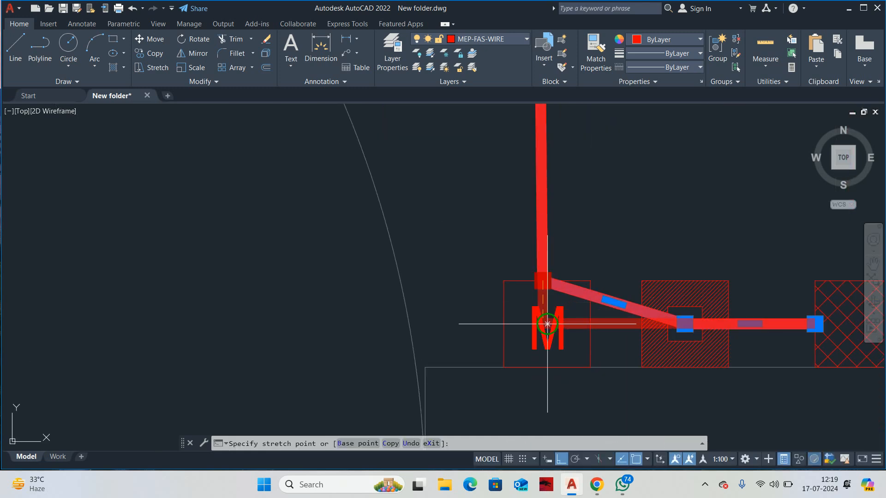
{"action": "left_click", "coordinate": [545, 324]}
{"action": "scroll", "coordinate": [547, 327], "scroll_direction": "down", "scroll_amount": 5}
{"action": "key", "text": "Escape"}
{"action": "scroll", "coordinate": [552, 330], "scroll_direction": "up", "scroll_amount": 5}
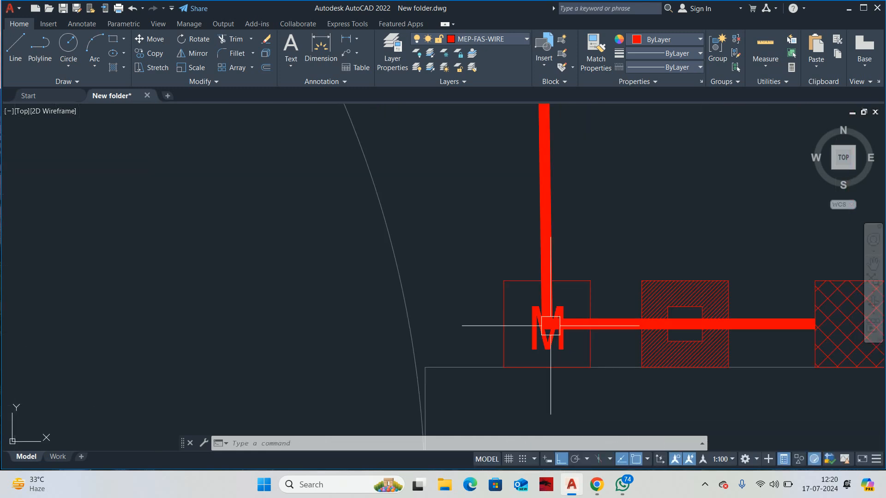
{"action": "key", "text": "ctrl+z"}
{"action": "scroll", "coordinate": [576, 298], "scroll_direction": "down", "scroll_amount": 4}
{"action": "scroll", "coordinate": [619, 301], "scroll_direction": "up", "scroll_amount": 4}
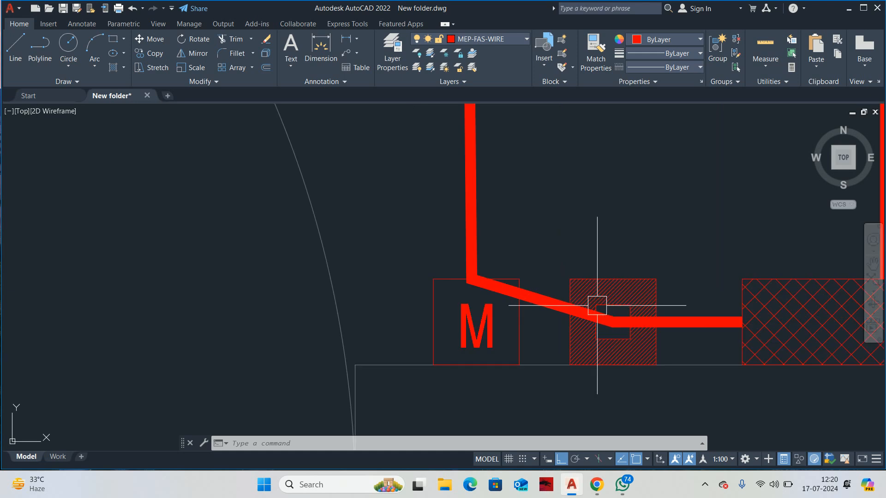
Step: Move the wire vertex at the square symbol into the M symbol so the run to the panel is straight
{"action": "left_click", "coordinate": [587, 310]}
{"action": "left_click", "coordinate": [613, 321]}
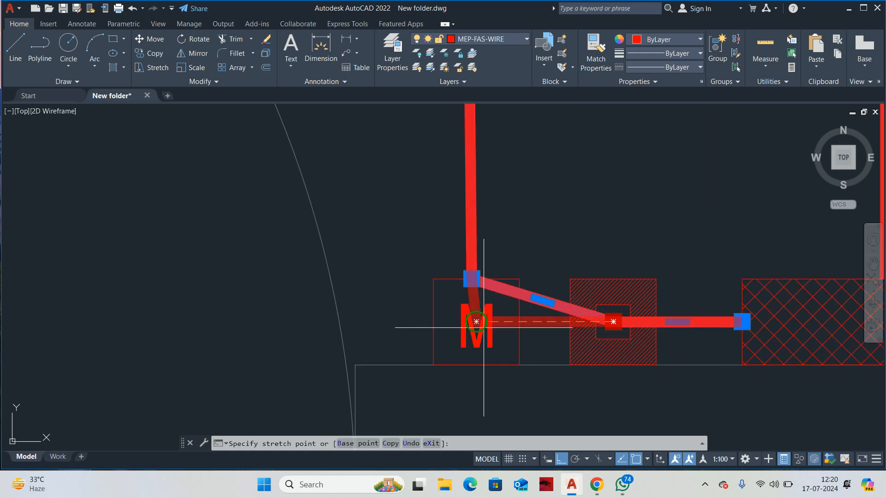
{"action": "scroll", "coordinate": [476, 321], "scroll_direction": "up", "scroll_amount": 4}
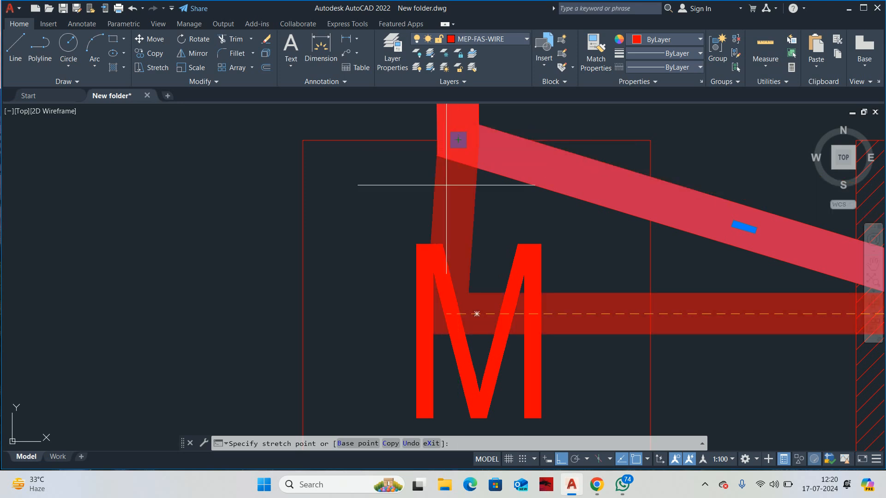
{"action": "left_click", "coordinate": [457, 242]}
{"action": "scroll", "coordinate": [468, 279], "scroll_direction": "down", "scroll_amount": 5}
{"action": "key", "text": "Escape"}
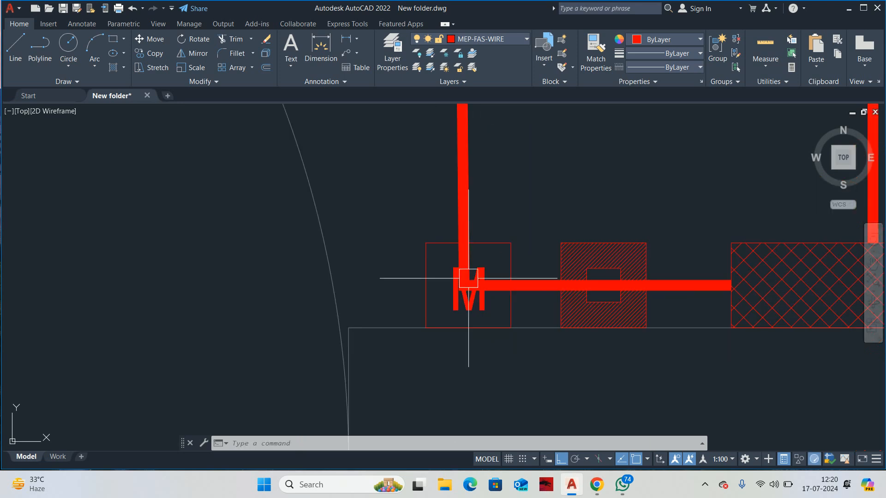
Step: Shift the vertical wire segment beside the AHU room sideways so it passes through the magenta and blue symbols
{"action": "scroll", "coordinate": [468, 278], "scroll_direction": "down", "scroll_amount": 4}
{"action": "scroll", "coordinate": [522, 293], "scroll_direction": "down", "scroll_amount": 3}
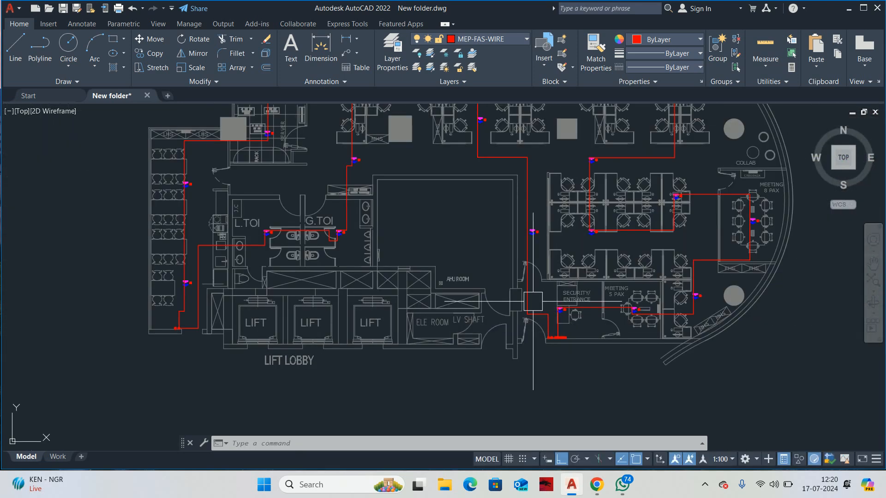
{"action": "scroll", "coordinate": [533, 301], "scroll_direction": "up", "scroll_amount": 3}
{"action": "left_click", "coordinate": [529, 292]}
{"action": "scroll", "coordinate": [526, 279], "scroll_direction": "up", "scroll_amount": 5}
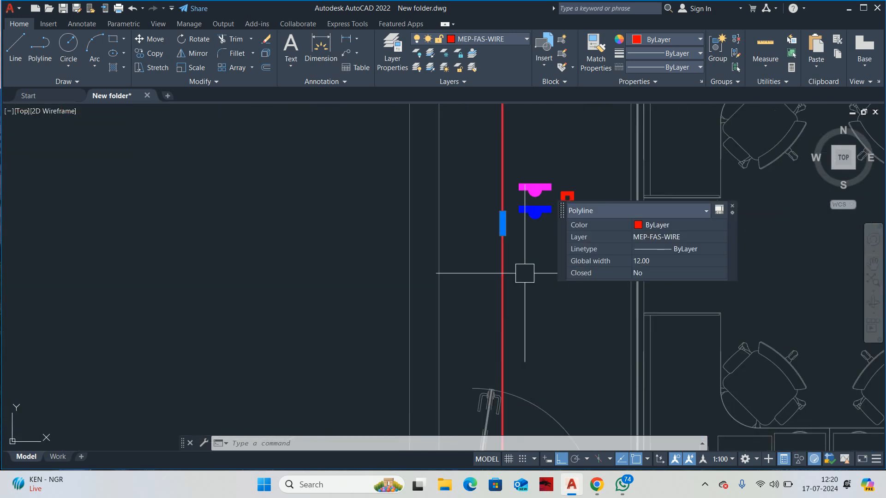
{"action": "scroll", "coordinate": [506, 228], "scroll_direction": "up", "scroll_amount": 4}
{"action": "left_click", "coordinate": [500, 214]}
{"action": "left_click", "coordinate": [550, 209]}
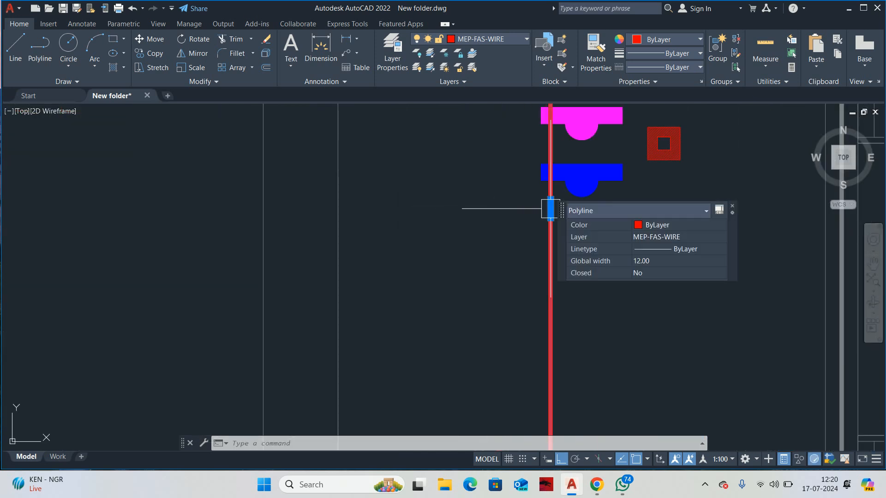
{"action": "key", "text": "Escape"}
{"action": "scroll", "coordinate": [550, 208], "scroll_direction": "down", "scroll_amount": 5}
{"action": "scroll", "coordinate": [609, 266], "scroll_direction": "up", "scroll_amount": 4}
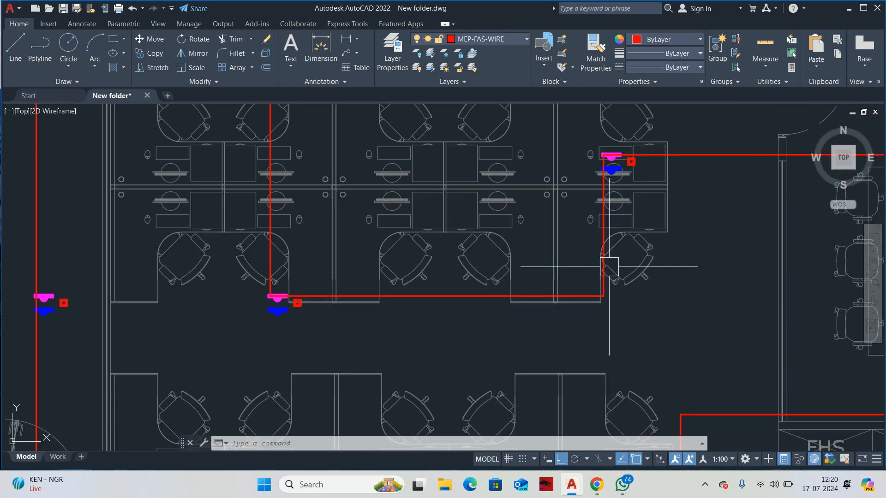
Step: Move the horizontal wire segment below the workstations near the 8-pax meeting room down into the aisle
{"action": "left_click", "coordinate": [447, 296]}
{"action": "left_click", "coordinate": [437, 295]}
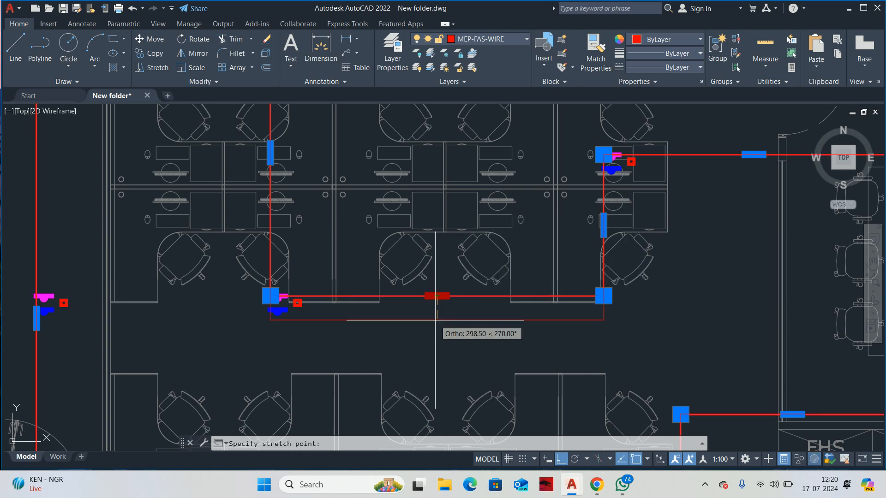
{"action": "left_click", "coordinate": [435, 337]}
{"action": "key", "text": "Escape"}
{"action": "scroll", "coordinate": [434, 329], "scroll_direction": "down", "scroll_amount": 5}
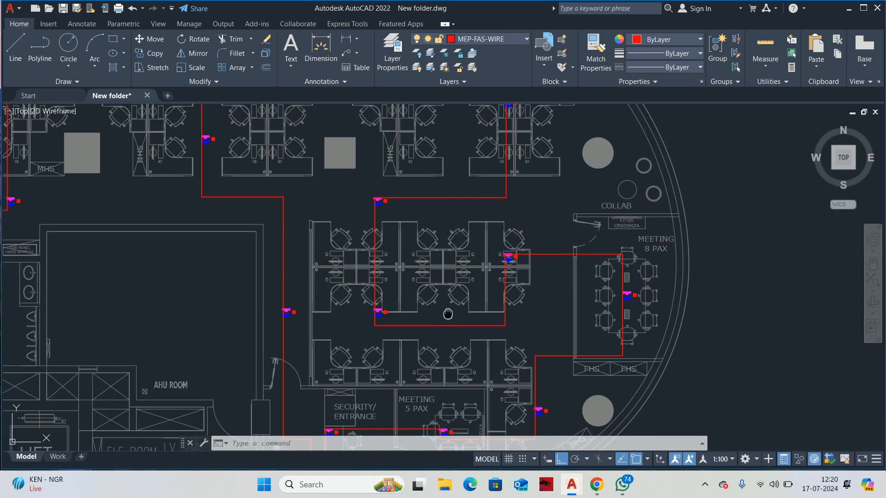
Step: Lower the horizontal wire segment leading to the workstation column nearest the COLLAB area to just below the magenta and blue symbols
{"action": "scroll", "coordinate": [445, 314], "scroll_direction": "up", "scroll_amount": 3}
{"action": "scroll", "coordinate": [437, 292], "scroll_direction": "up", "scroll_amount": 6}
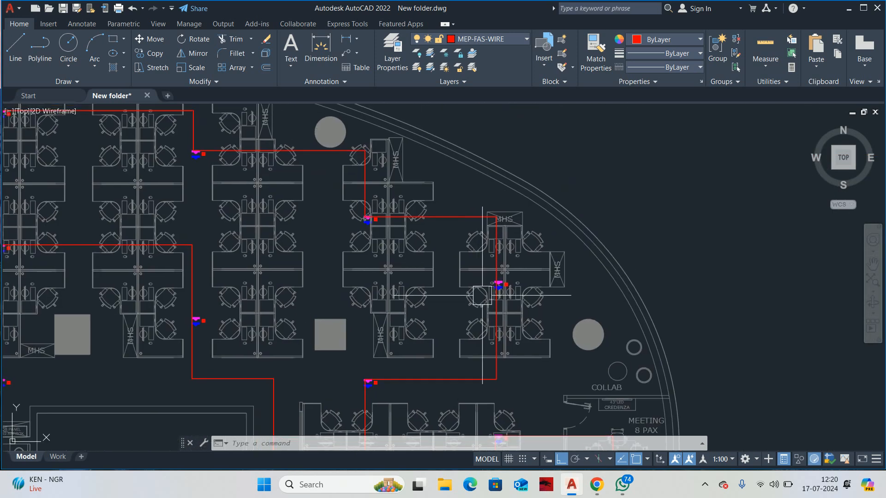
{"action": "left_click", "coordinate": [570, 126]}
{"action": "middle_click_drag", "start_coordinate": [566, 152], "coordinate": [569, 203]}
{"action": "left_click", "coordinate": [521, 177]}
{"action": "left_click", "coordinate": [526, 227]}
{"action": "scroll", "coordinate": [527, 228], "scroll_direction": "down", "scroll_amount": 4}
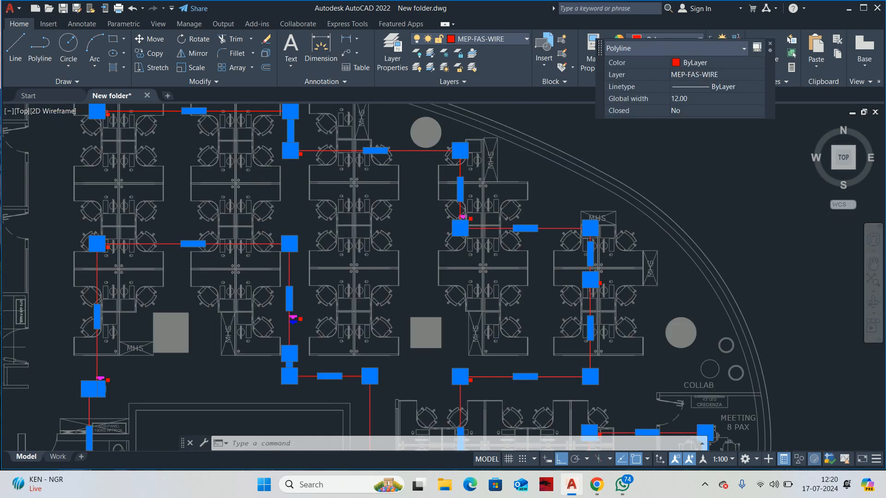
{"action": "key", "text": "Escape"}
Step: Lower the next horizontal wire segment toward the cabins by about 322, below its magenta and blue symbols
{"action": "middle_click_drag", "start_coordinate": [424, 243], "coordinate": [550, 304]}
{"action": "scroll", "coordinate": [526, 233], "scroll_direction": "up", "scroll_amount": 3}
{"action": "left_click", "coordinate": [538, 177]}
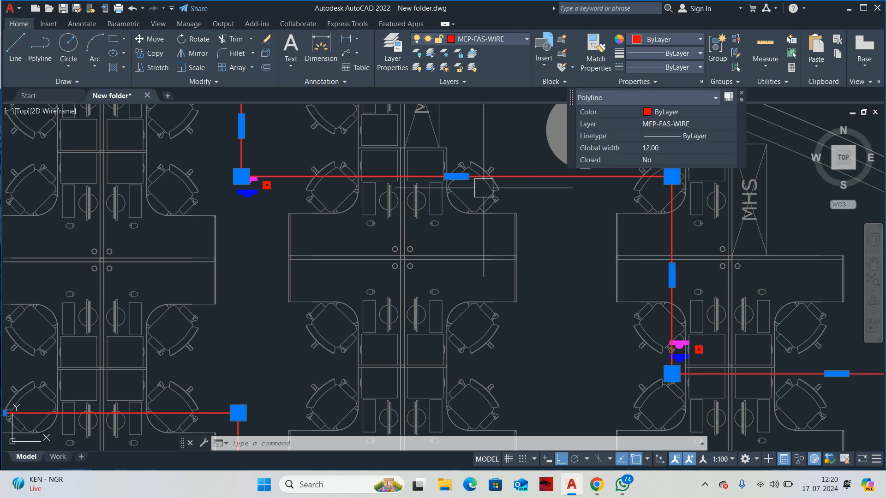
{"action": "left_click", "coordinate": [480, 177]}
{"action": "scroll", "coordinate": [482, 185], "scroll_direction": "up", "scroll_amount": 4}
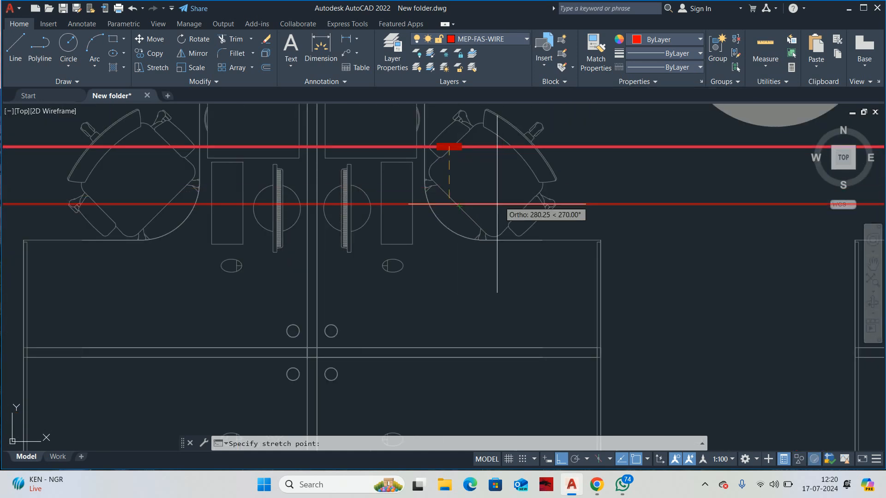
{"action": "scroll", "coordinate": [462, 199], "scroll_direction": "up", "scroll_amount": 2}
{"action": "scroll", "coordinate": [412, 208], "scroll_direction": "up", "scroll_amount": 2}
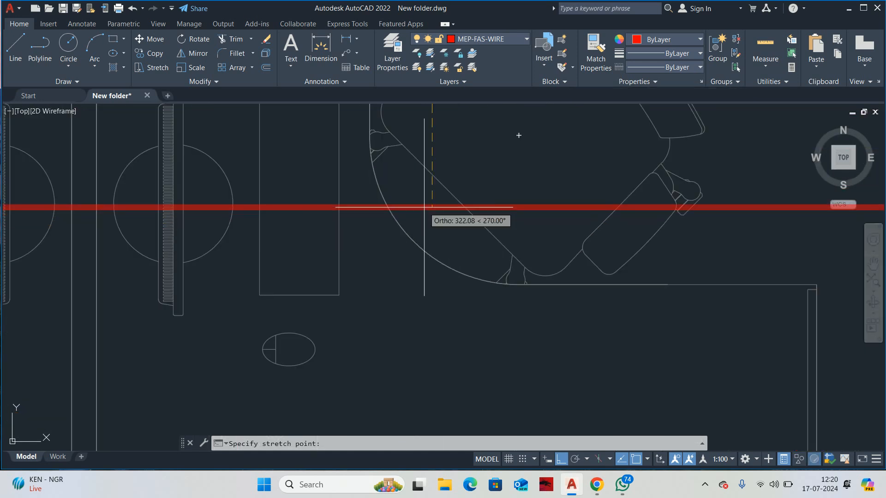
{"action": "left_click", "coordinate": [425, 208]}
{"action": "scroll", "coordinate": [428, 216], "scroll_direction": "down", "scroll_amount": 8}
{"action": "key", "text": "Escape"}
Step: Nudge the same horizontal wire segment slightly further down, to just above the desk edge
{"action": "scroll", "coordinate": [378, 256], "scroll_direction": "up", "scroll_amount": 1}
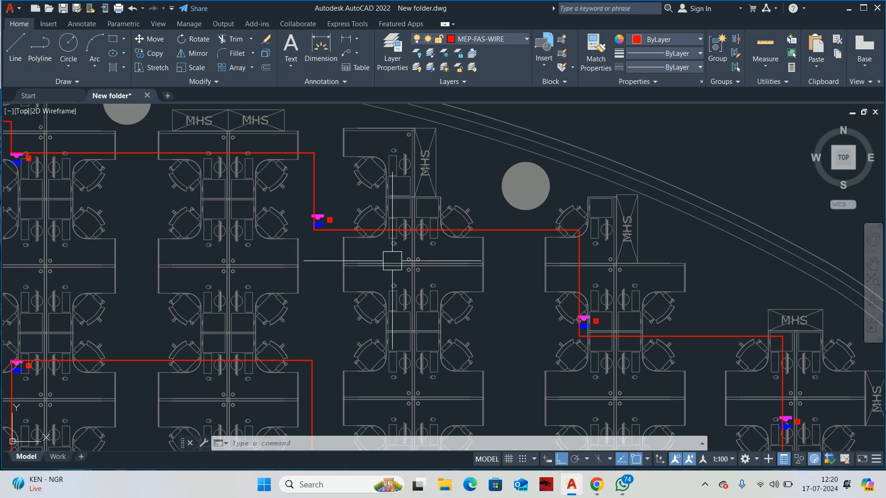
{"action": "scroll", "coordinate": [504, 237], "scroll_direction": "up", "scroll_amount": 2}
{"action": "left_click", "coordinate": [445, 220]}
{"action": "scroll", "coordinate": [462, 226], "scroll_direction": "up", "scroll_amount": 3}
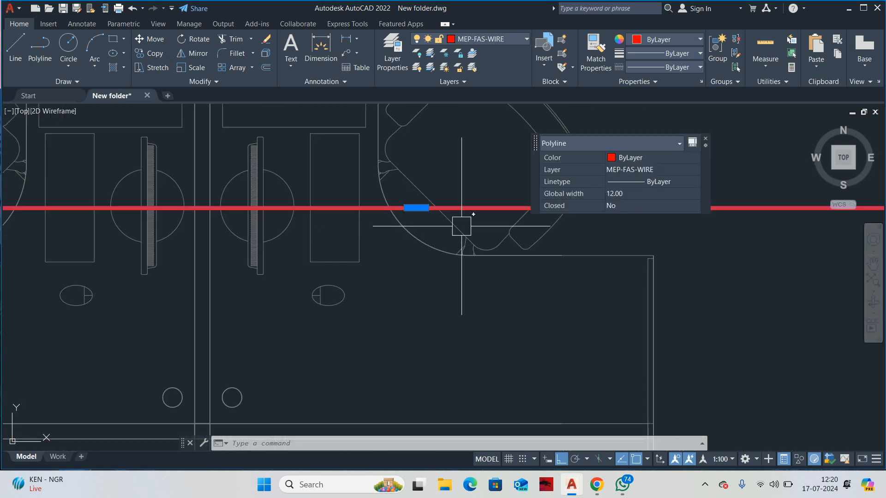
{"action": "left_click", "coordinate": [416, 208]}
{"action": "scroll", "coordinate": [408, 240], "scroll_direction": "up", "scroll_amount": 4}
{"action": "left_click", "coordinate": [410, 264]}
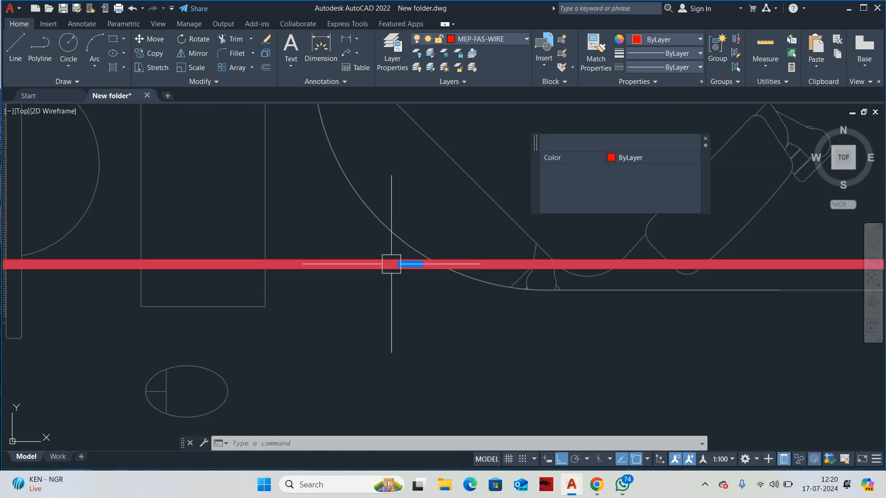
{"action": "scroll", "coordinate": [392, 262], "scroll_direction": "down", "scroll_amount": 9}
{"action": "key", "text": "Escape"}
Step: Lower the horizontal wire segment from the workstation column beside the cabins to just below its magenta and blue symbols
{"action": "middle_click_drag", "start_coordinate": [377, 272], "coordinate": [711, 280]}
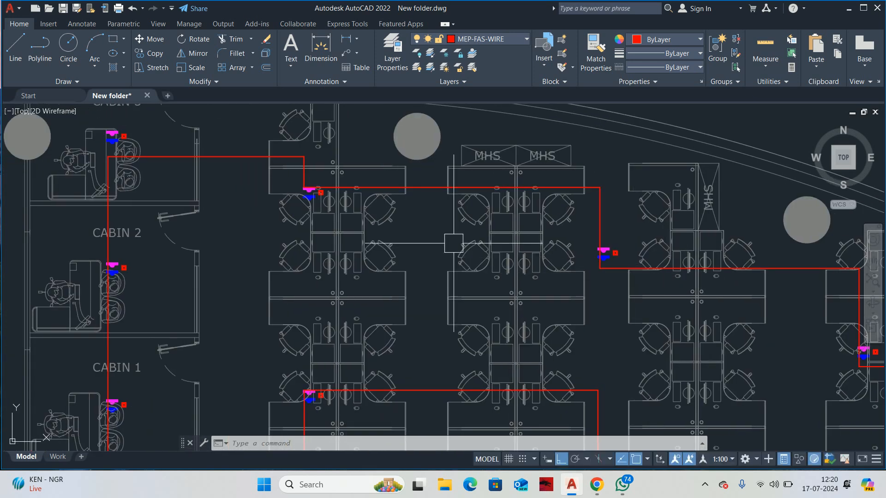
{"action": "scroll", "coordinate": [454, 243], "scroll_direction": "up", "scroll_amount": 1}
{"action": "left_click", "coordinate": [409, 180]}
{"action": "left_click", "coordinate": [452, 176]}
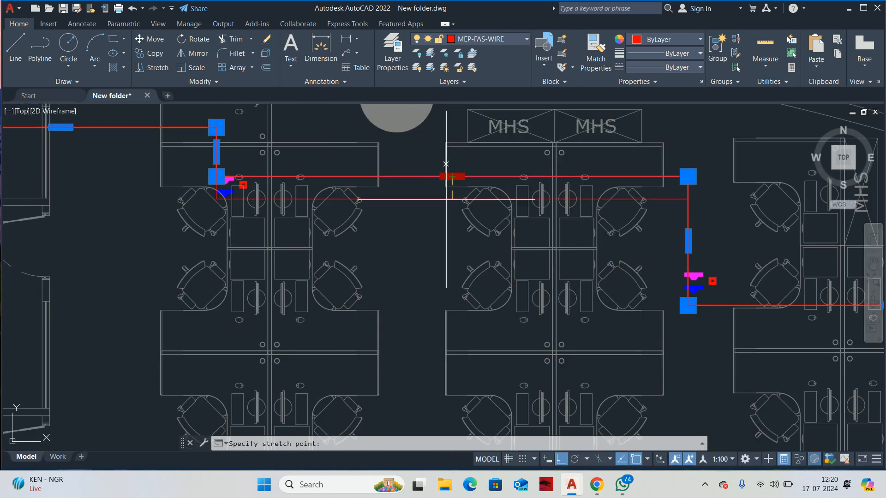
{"action": "scroll", "coordinate": [450, 198], "scroll_direction": "up", "scroll_amount": 2}
{"action": "left_click", "coordinate": [445, 200]}
{"action": "scroll", "coordinate": [446, 200], "scroll_direction": "down", "scroll_amount": 2}
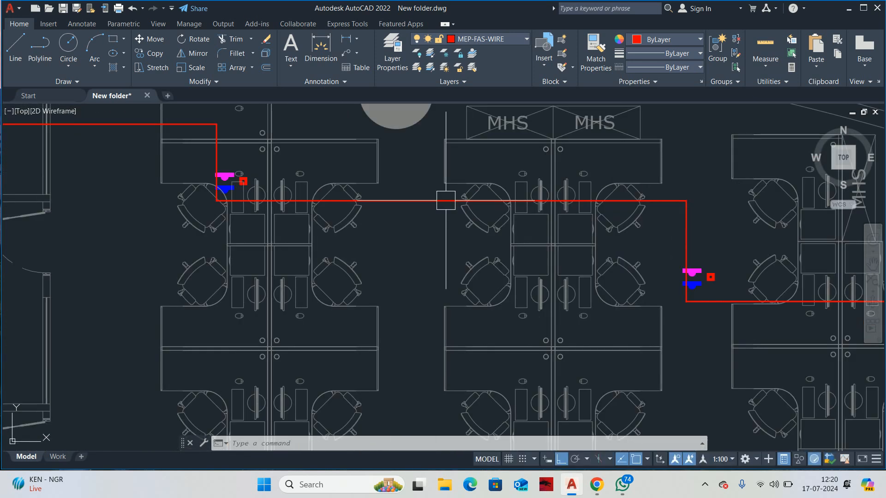
{"action": "scroll", "coordinate": [423, 257], "scroll_direction": "down", "scroll_amount": 1}
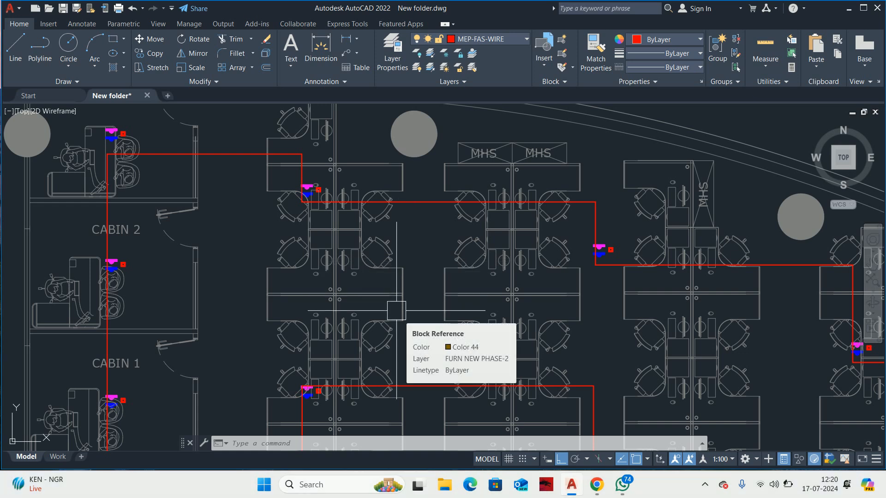
Step: Raise the horizontal wire segment leaving Cabin 3 to just above the cabin's magenta and blue symbols
{"action": "middle_click_drag", "start_coordinate": [5, 230], "coordinate": [113, 317]}
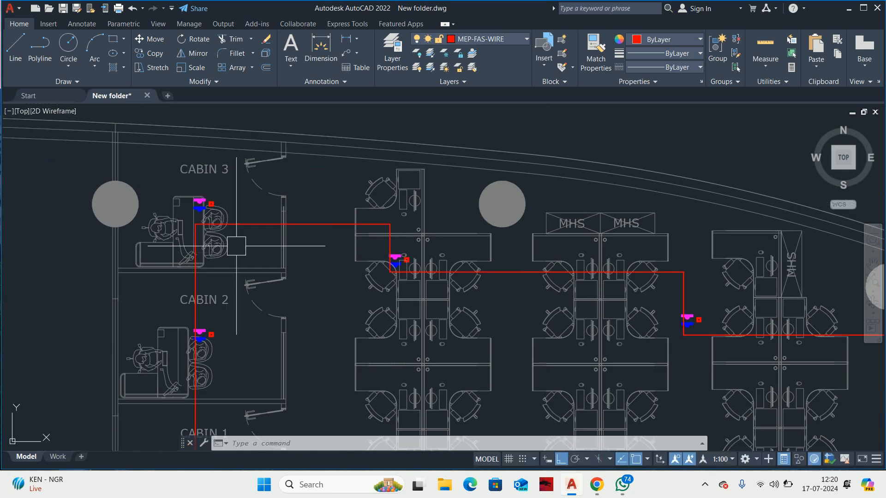
{"action": "left_click", "coordinate": [307, 225]}
{"action": "left_click", "coordinate": [304, 225]}
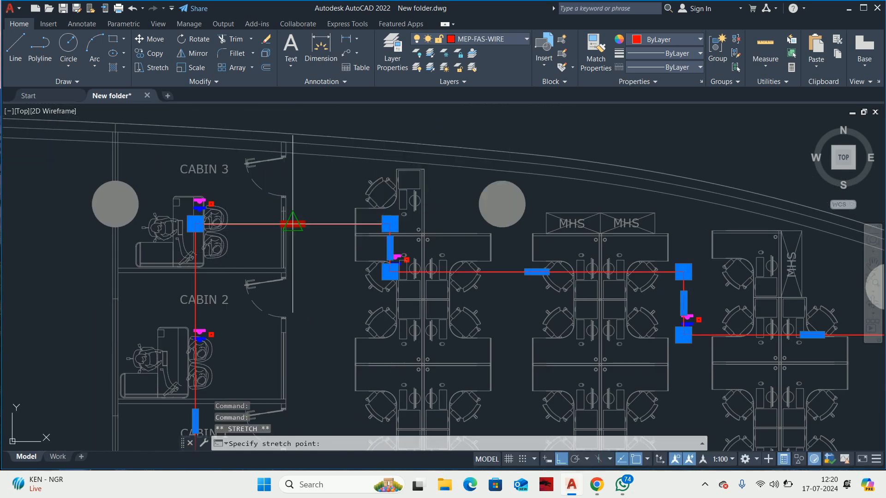
{"action": "scroll", "coordinate": [311, 195], "scroll_direction": "up", "scroll_amount": 2}
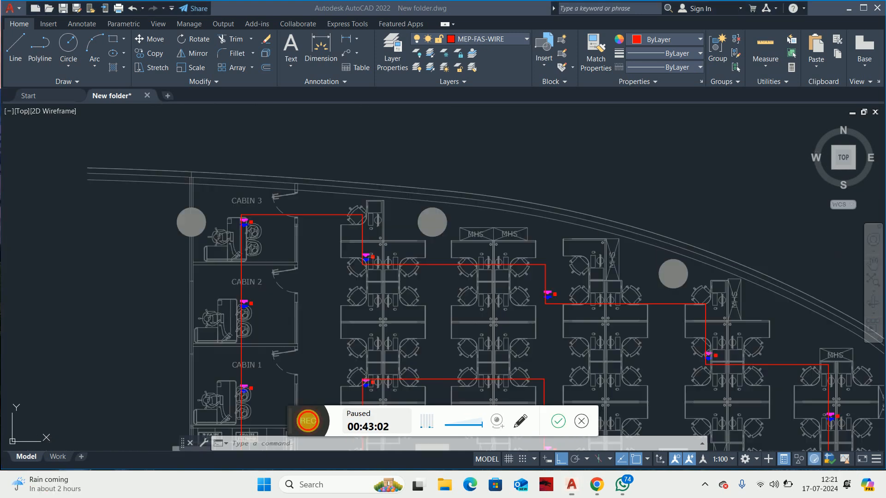
{"action": "left_click", "coordinate": [338, 419]}
{"action": "scroll", "coordinate": [369, 231], "scroll_direction": "down", "scroll_amount": 3}
{"action": "mouse_move", "coordinate": [382, 211]}
{"action": "middle_mouse_down"}
{"action": "mouse_move", "coordinate": [365, 191]}
{"action": "mouse_move", "coordinate": [362, 154]}
{"action": "middle_mouse_up"}
{"action": "scroll", "coordinate": [363, 154], "scroll_direction": "down", "scroll_amount": 2}
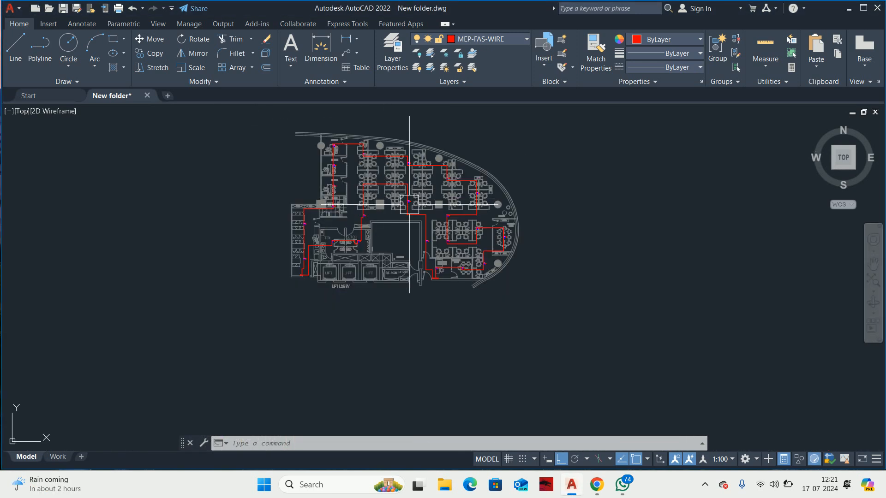
Step: Examine the wire routing around the toilets, server room and workstation columns for segments needing adjustment
{"action": "scroll", "coordinate": [360, 254], "scroll_direction": "up", "scroll_amount": 6}
{"action": "middle_click_drag", "start_coordinate": [253, 226], "coordinate": [331, 299]}
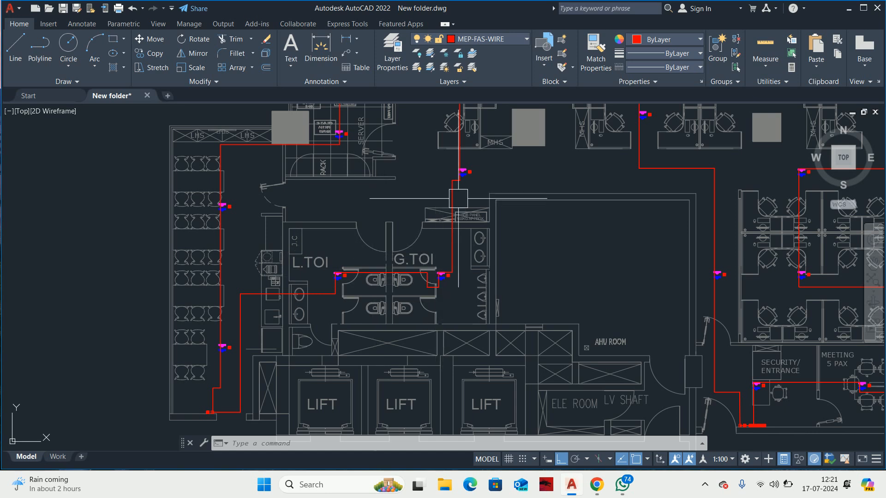
{"action": "mouse_move", "coordinate": [652, 177]}
{"action": "middle_mouse_down"}
{"action": "mouse_move", "coordinate": [612, 316]}
{"action": "mouse_move", "coordinate": [549, 297]}
{"action": "middle_mouse_up"}
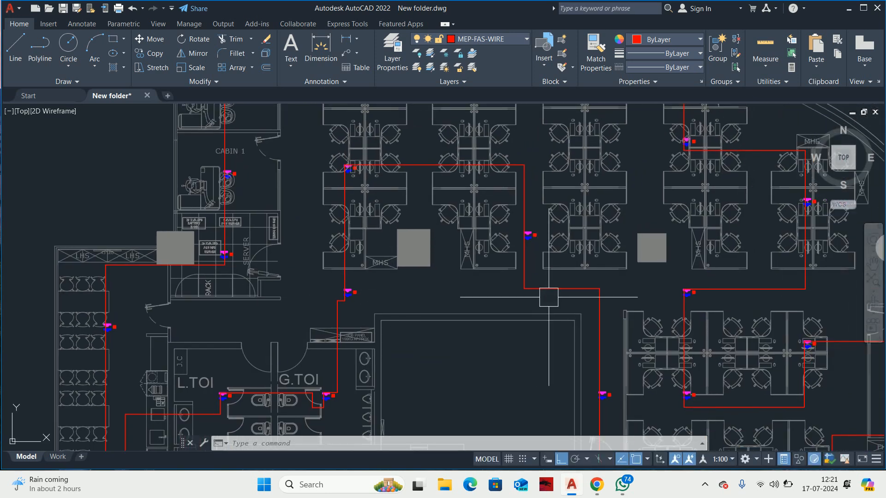
{"action": "scroll", "coordinate": [529, 257], "scroll_direction": "up", "scroll_amount": 4}
{"action": "scroll", "coordinate": [523, 259], "scroll_direction": "down", "scroll_amount": 6}
{"action": "middle_click_drag", "start_coordinate": [524, 266], "coordinate": [475, 161]}
{"action": "scroll", "coordinate": [539, 306], "scroll_direction": "up", "scroll_amount": 2}
{"action": "scroll", "coordinate": [535, 305], "scroll_direction": "down", "scroll_amount": 2}
{"action": "mouse_move", "coordinate": [483, 306]}
{"action": "middle_mouse_down"}
{"action": "mouse_move", "coordinate": [463, 326]}
{"action": "mouse_move", "coordinate": [452, 415]}
{"action": "middle_mouse_up"}
{"action": "scroll", "coordinate": [425, 250], "scroll_direction": "up", "scroll_amount": 6}
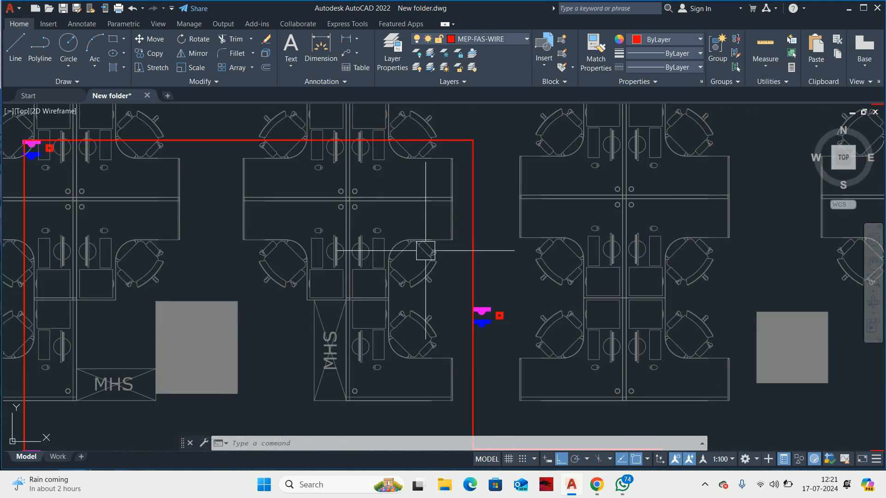
{"action": "left_click", "coordinate": [472, 360]}
{"action": "scroll", "coordinate": [466, 247], "scroll_direction": "up", "scroll_amount": 2}
{"action": "scroll", "coordinate": [466, 232], "scroll_direction": "up", "scroll_amount": 2}
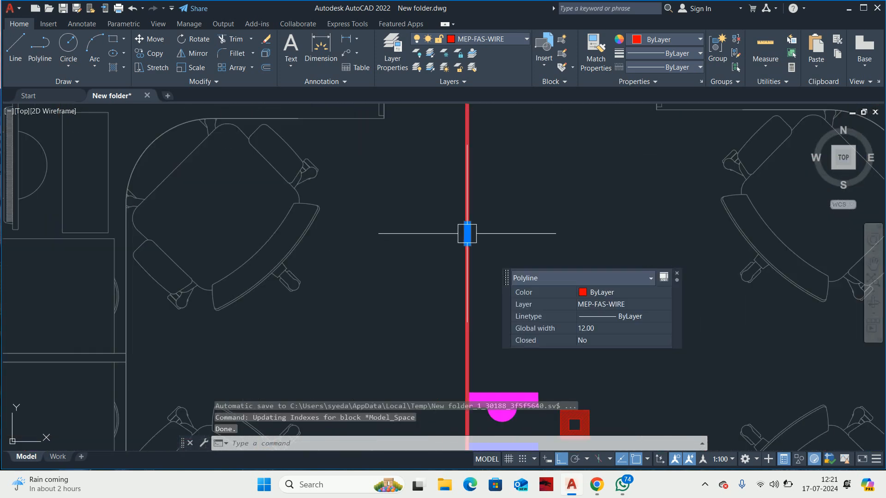
{"action": "left_click", "coordinate": [466, 233]}
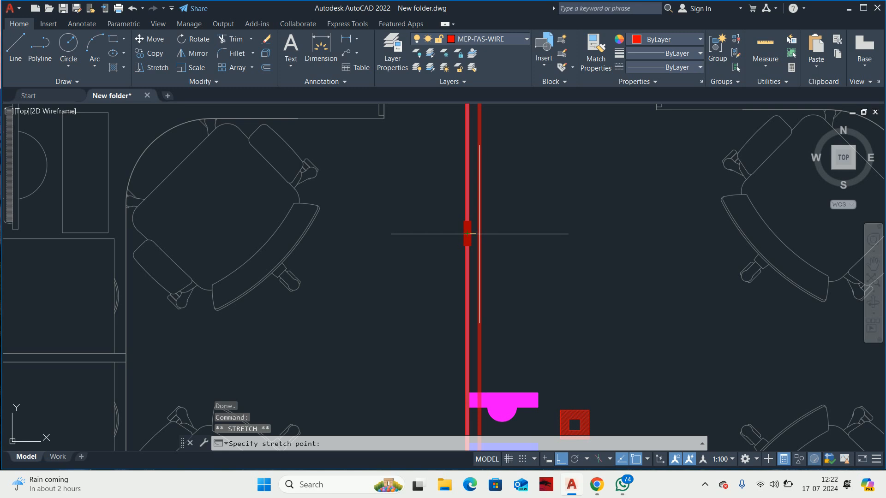
{"action": "key", "text": "Escape"}
{"action": "key", "text": "Escape"}
Step: Review the full wire loop across the office plan, including its connection at the M module beside the lift lobby
{"action": "scroll", "coordinate": [479, 233], "scroll_direction": "down", "scroll_amount": 10}
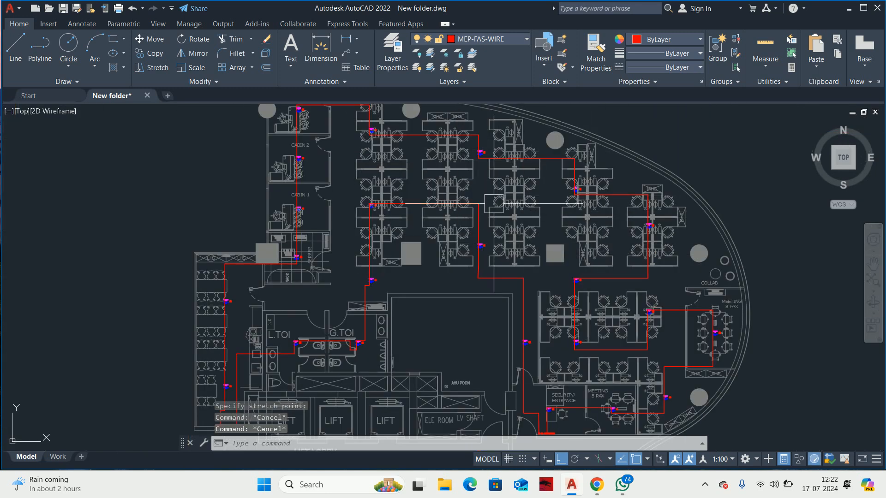
{"action": "middle_click_drag", "start_coordinate": [572, 285], "coordinate": [537, 216]}
{"action": "middle_click_drag", "start_coordinate": [587, 289], "coordinate": [620, 240]}
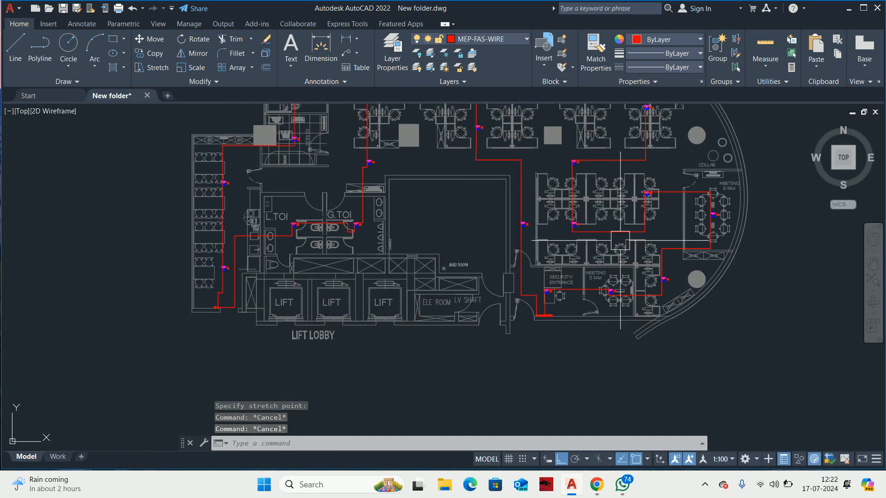
{"action": "scroll", "coordinate": [460, 235], "scroll_direction": "down", "scroll_amount": 2}
{"action": "middle_click_drag", "start_coordinate": [461, 236], "coordinate": [495, 269]}
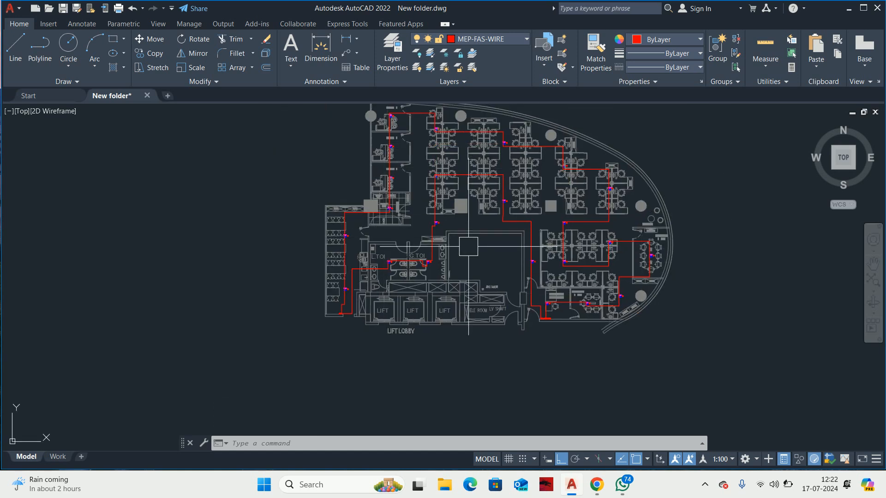
{"action": "scroll", "coordinate": [338, 254], "scroll_direction": "up", "scroll_amount": 6}
{"action": "scroll", "coordinate": [482, 232], "scroll_direction": "up", "scroll_amount": 2}
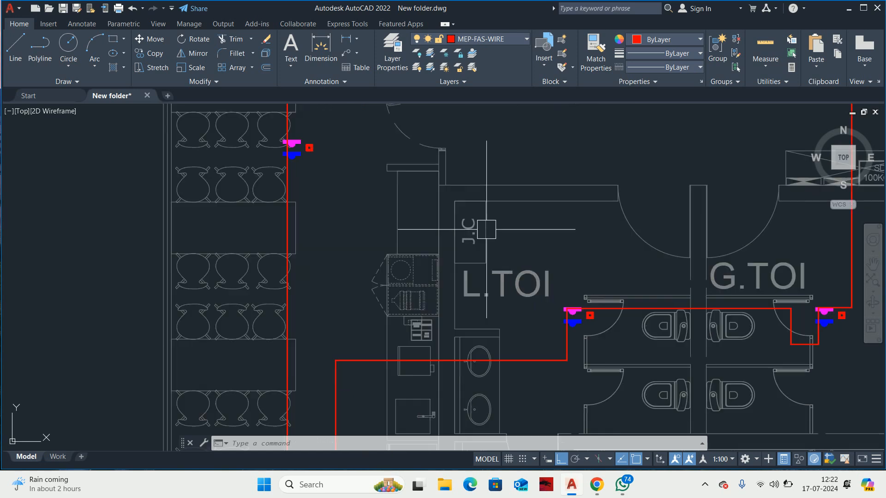
{"action": "middle_click_drag", "start_coordinate": [487, 229], "coordinate": [349, 291]}
{"action": "scroll", "coordinate": [346, 288], "scroll_direction": "down", "scroll_amount": 2}
{"action": "mouse_move", "coordinate": [308, 280]}
{"action": "middle_mouse_down"}
{"action": "mouse_move", "coordinate": [340, 239]}
{"action": "mouse_move", "coordinate": [395, 112]}
{"action": "middle_mouse_up"}
{"action": "scroll", "coordinate": [306, 367], "scroll_direction": "up", "scroll_amount": 4}
{"action": "middle_click_drag", "start_coordinate": [306, 368], "coordinate": [403, 266]}
{"action": "scroll", "coordinate": [373, 300], "scroll_direction": "up", "scroll_amount": 3}
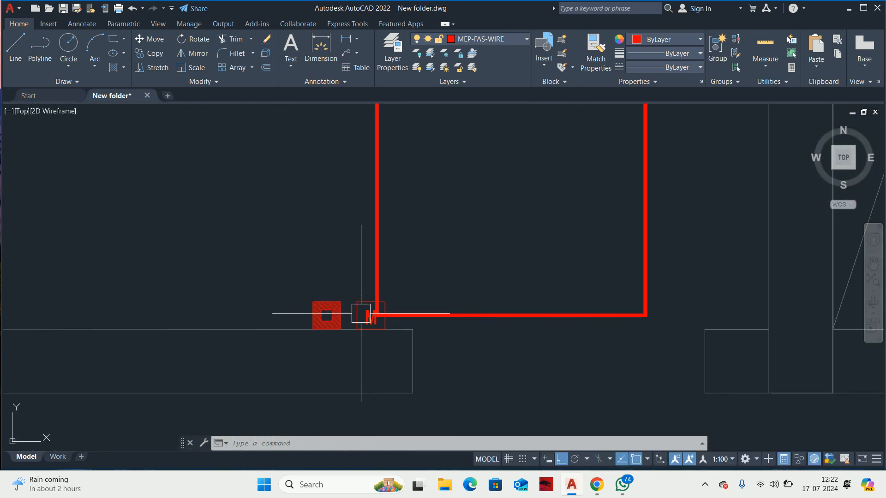
{"action": "scroll", "coordinate": [356, 310], "scroll_direction": "up", "scroll_amount": 3}
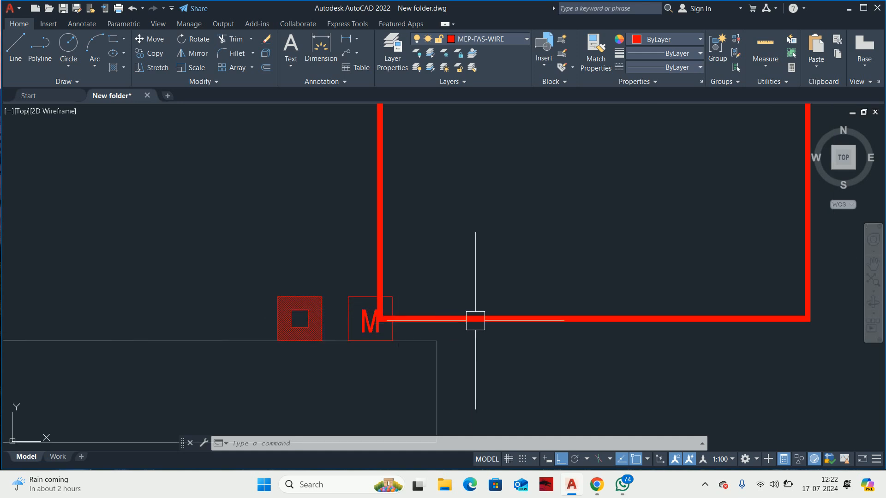
{"action": "scroll", "coordinate": [473, 320], "scroll_direction": "down", "scroll_amount": 10}
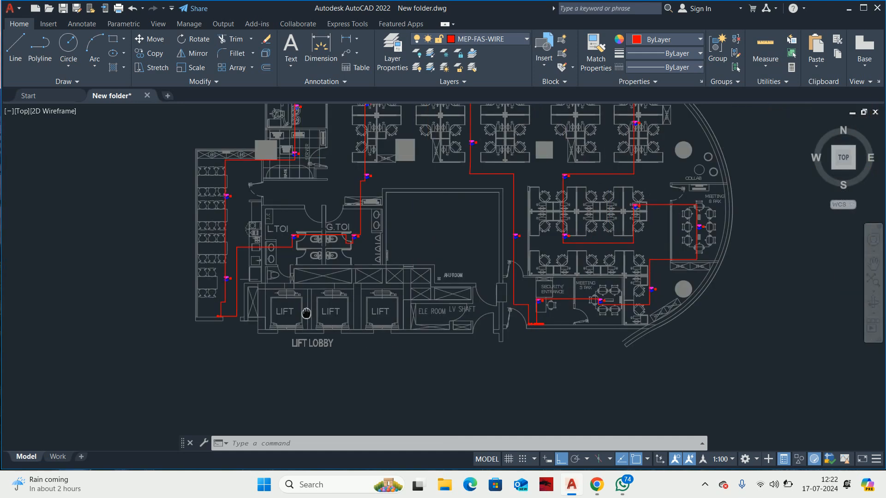
Step: Send the red wire polyline to the back of the draw order, behind the fire alarm symbols
{"action": "scroll", "coordinate": [569, 293], "scroll_direction": "up", "scroll_amount": 4}
{"action": "left_click", "coordinate": [587, 212]}
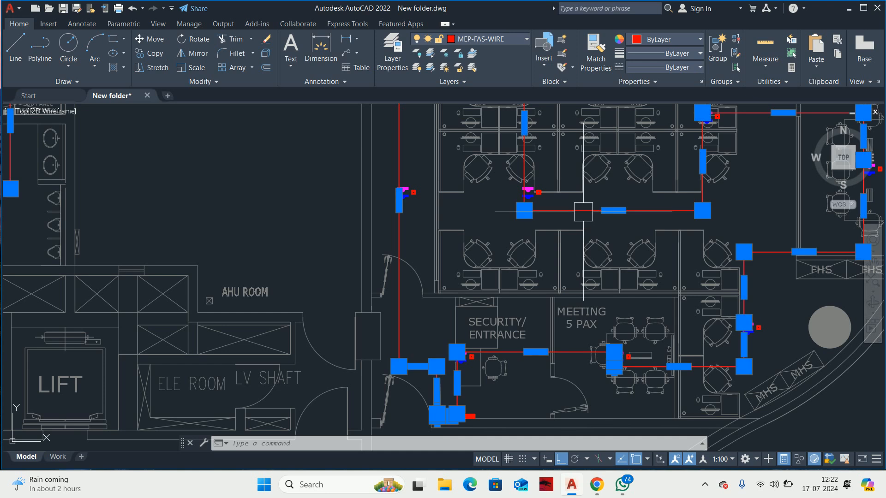
{"action": "scroll", "coordinate": [612, 248], "scroll_direction": "up", "scroll_amount": 2}
{"action": "right_click", "coordinate": [608, 221]}
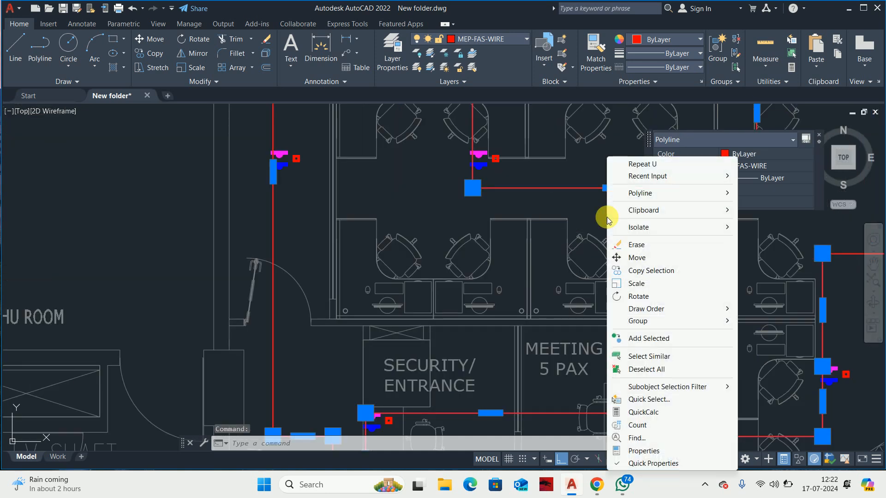
{"action": "mouse_move", "coordinate": [652, 309]}
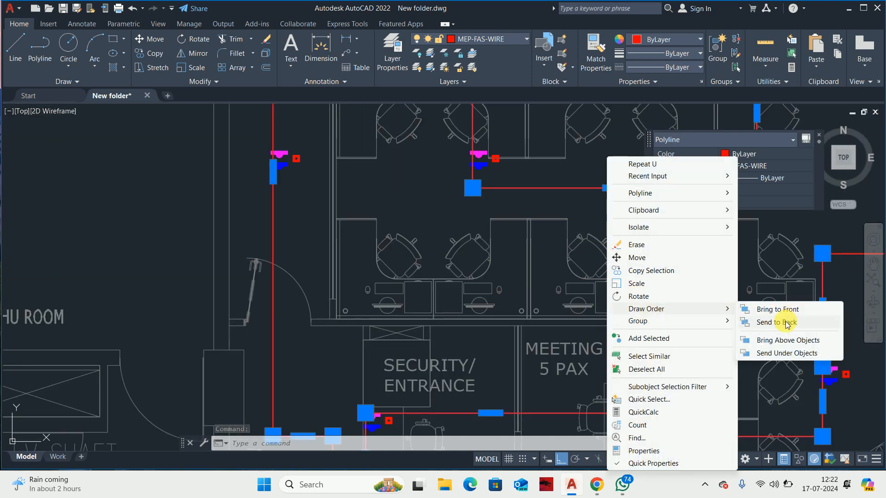
{"action": "left_click", "coordinate": [776, 321]}
{"action": "key", "text": "Escape"}
{"action": "key", "text": "Escape"}
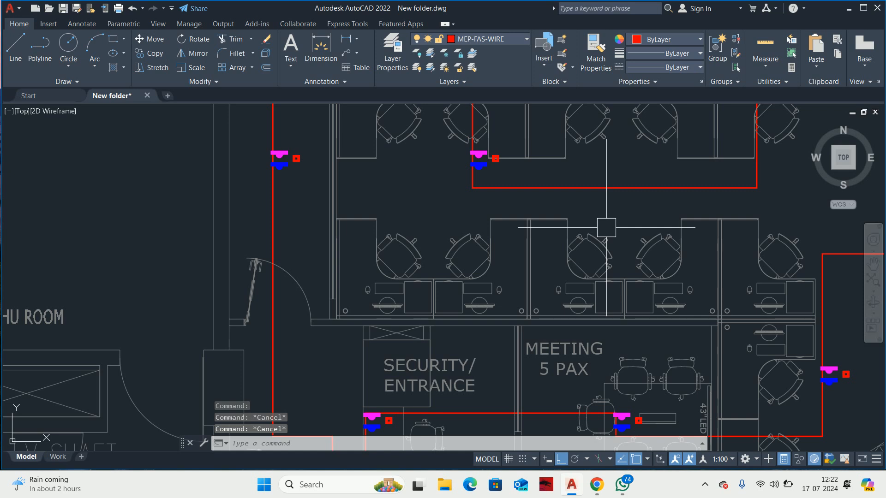
{"action": "scroll", "coordinate": [494, 228], "scroll_direction": "up", "scroll_amount": 6}
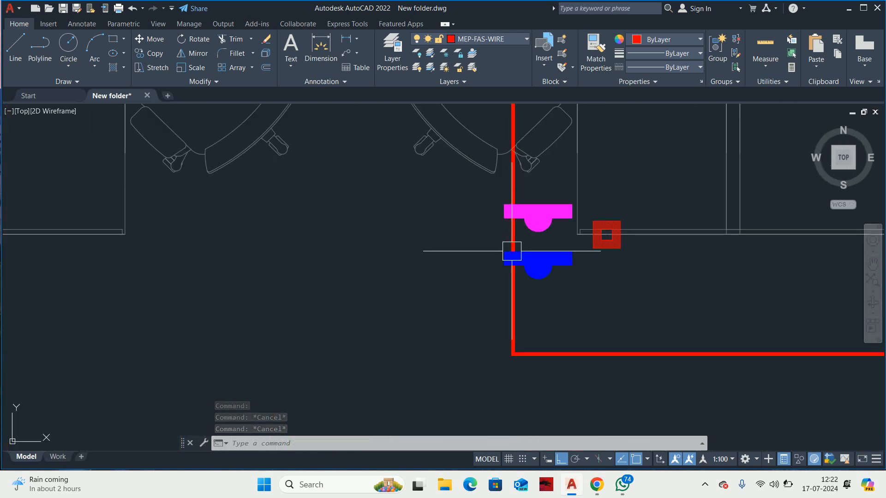
{"action": "mouse_move", "coordinate": [511, 251]}
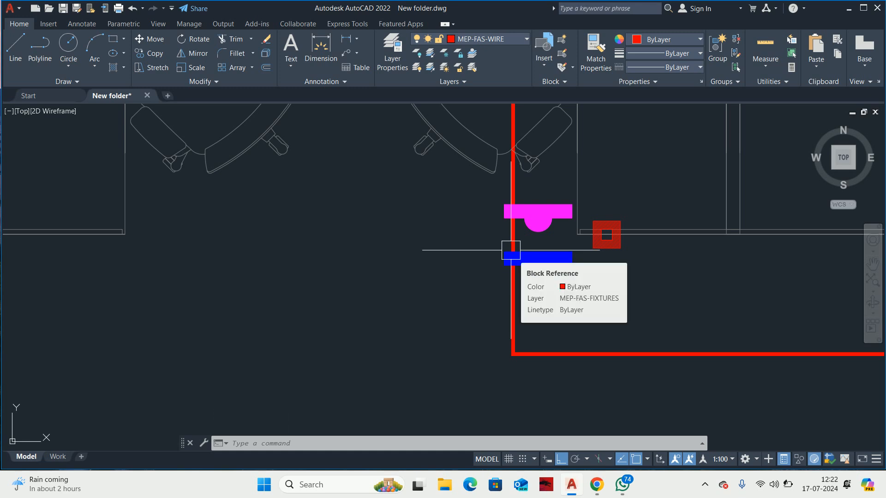
{"action": "scroll", "coordinate": [511, 250], "scroll_direction": "down", "scroll_amount": 3}
{"action": "left_click", "coordinate": [511, 290]}
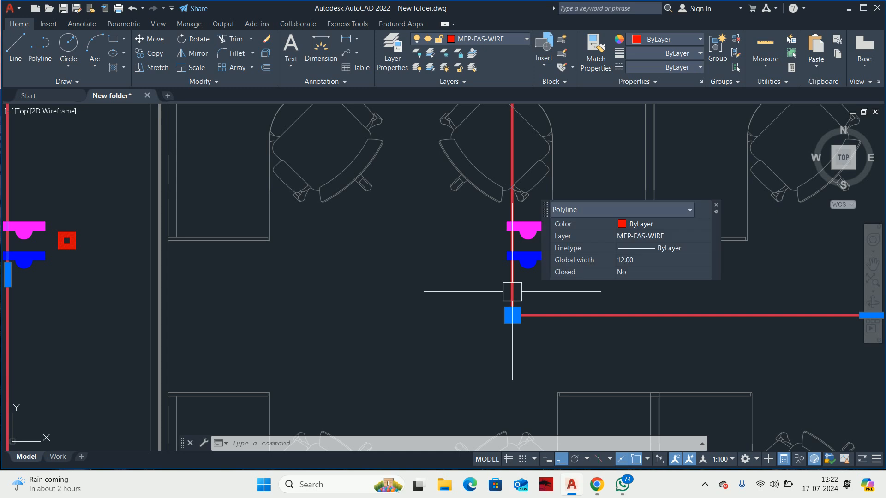
{"action": "right_click", "coordinate": [449, 273]}
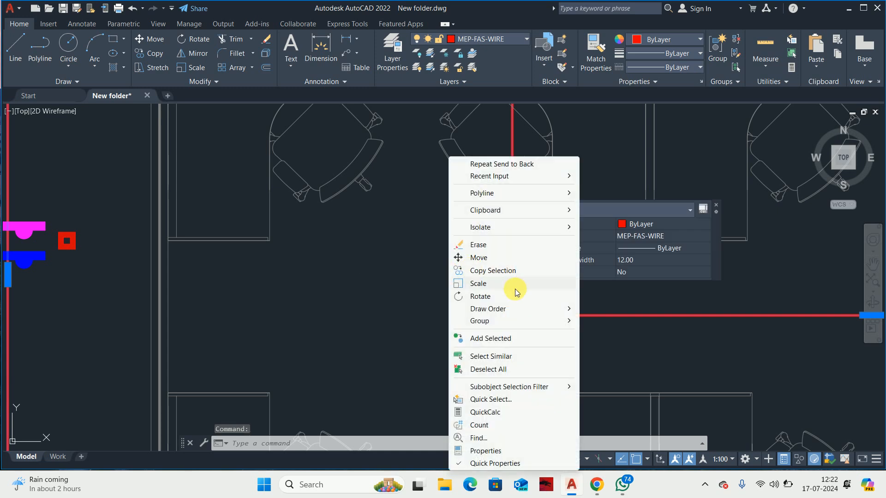
{"action": "left_click", "coordinate": [514, 296]}
{"action": "key", "text": "Escape"}
{"action": "key", "text": "Escape"}
{"action": "left_click", "coordinate": [510, 274]}
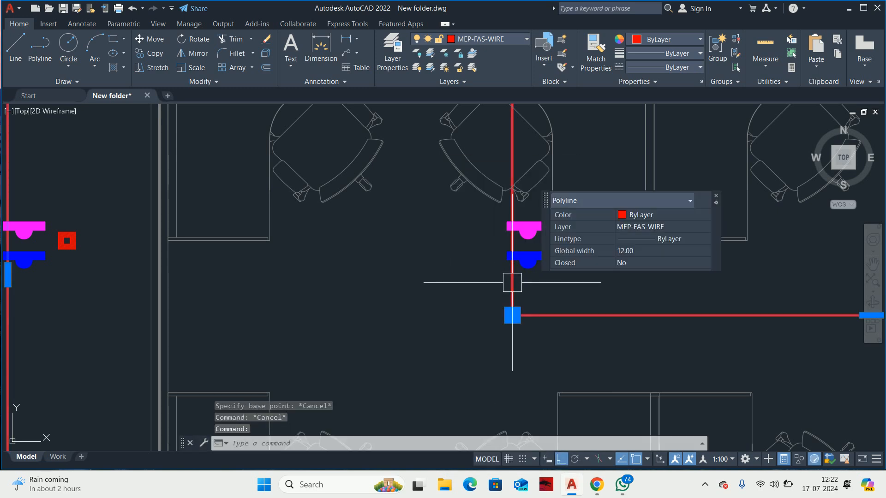
{"action": "right_click", "coordinate": [449, 316]}
{"action": "mouse_move", "coordinate": [486, 310]}
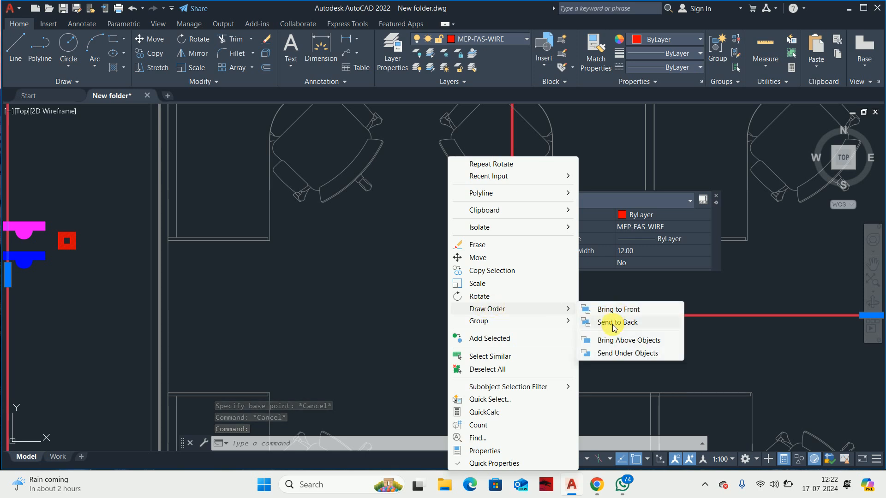
{"action": "key", "text": "Escape"}
{"action": "key", "text": "Escape"}
{"action": "scroll", "coordinate": [614, 323], "scroll_direction": "down", "scroll_amount": 6}
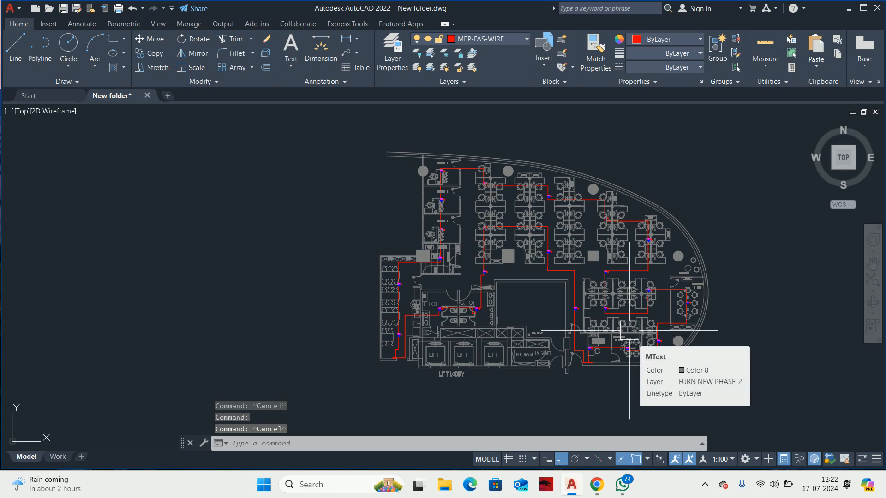
Step: Send the wire polyline to the back again at the fixture above the workstations beside the AHU room
{"action": "scroll", "coordinate": [630, 333], "scroll_direction": "up", "scroll_amount": 8}
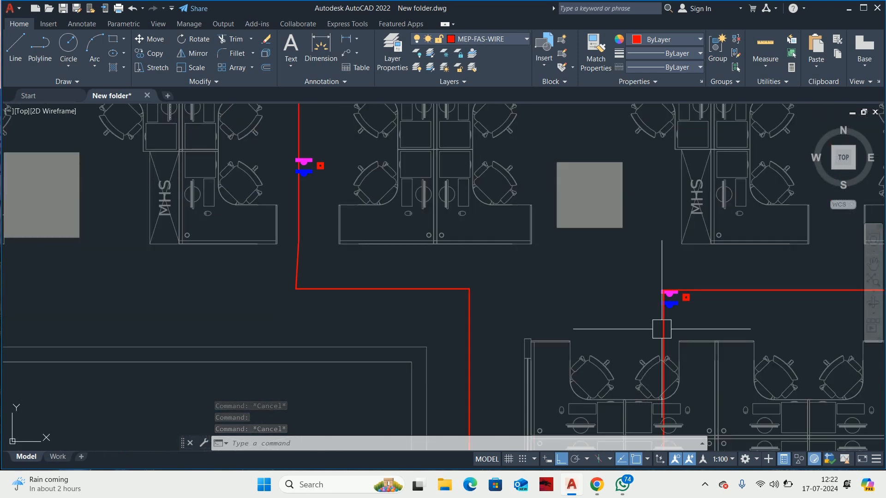
{"action": "scroll", "coordinate": [664, 318], "scroll_direction": "up", "scroll_amount": 8}
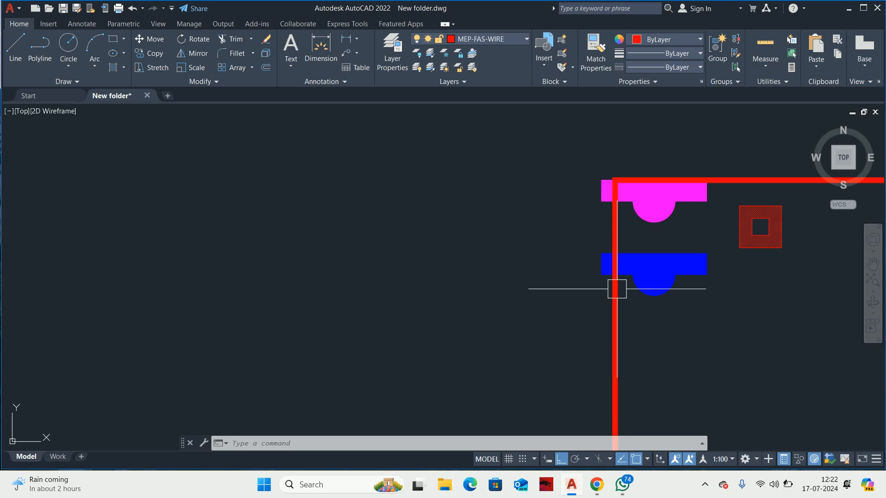
{"action": "left_click", "coordinate": [617, 326]}
{"action": "right_click", "coordinate": [617, 325]}
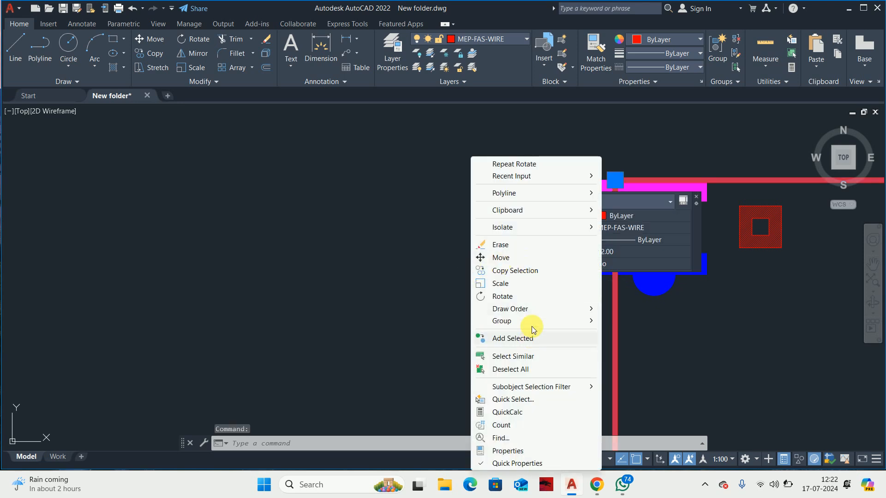
{"action": "mouse_move", "coordinate": [530, 309]}
{"action": "left_click", "coordinate": [649, 322]}
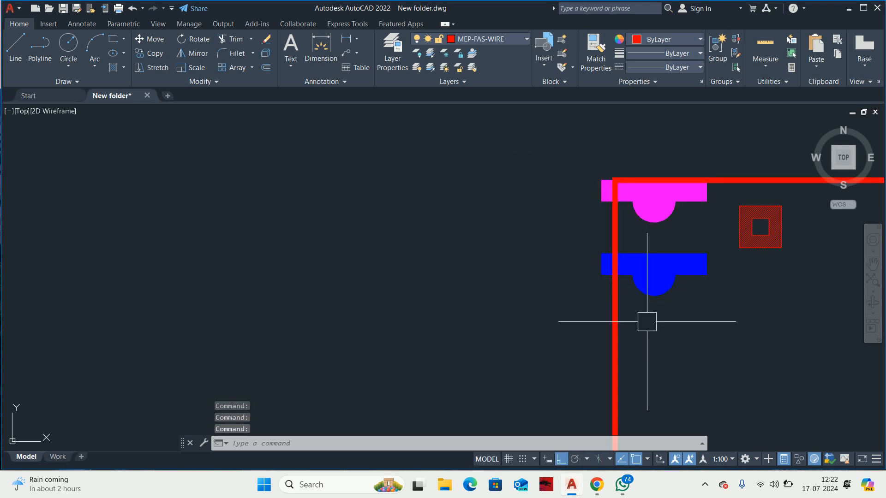
{"action": "key", "text": "Escape"}
{"action": "key", "text": "Escape"}
{"action": "scroll", "coordinate": [602, 299], "scroll_direction": "down", "scroll_amount": 6}
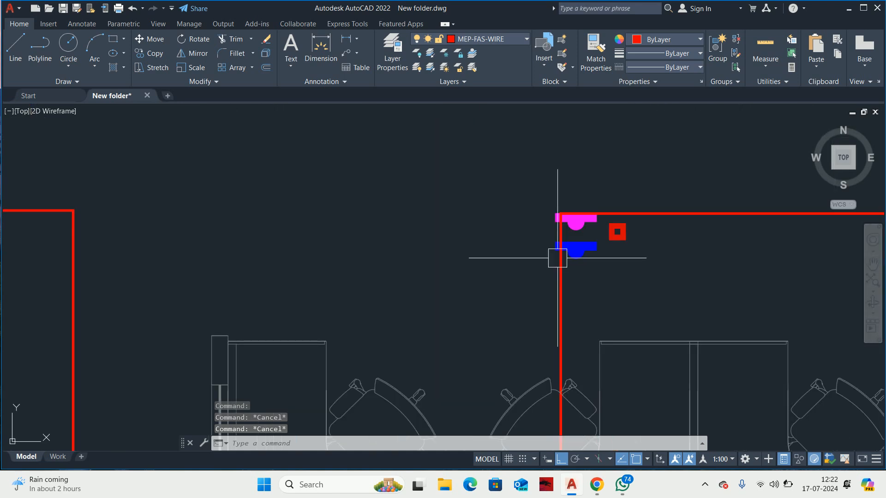
Step: Send the wire polyline under the blue fixture symbol, using that symbol as the reference object
{"action": "scroll", "coordinate": [583, 243], "scroll_direction": "up", "scroll_amount": 4}
{"action": "left_click", "coordinate": [557, 280]}
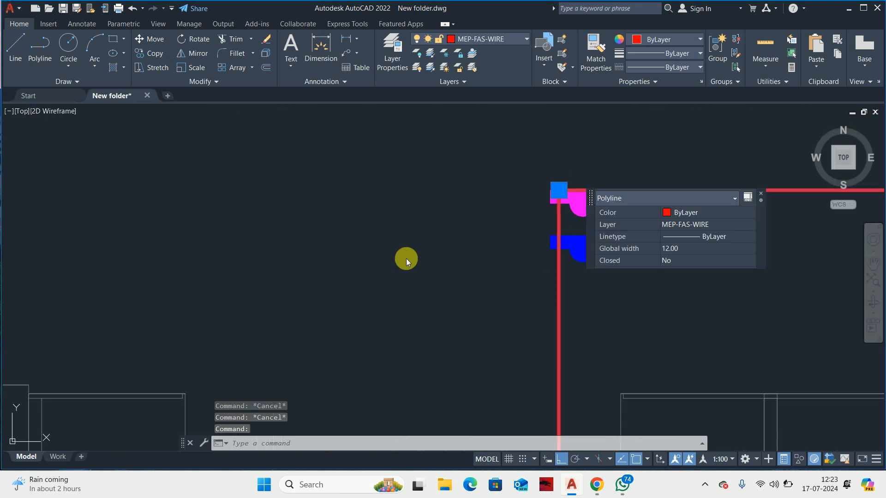
{"action": "right_click", "coordinate": [406, 258]}
{"action": "mouse_move", "coordinate": [451, 309]}
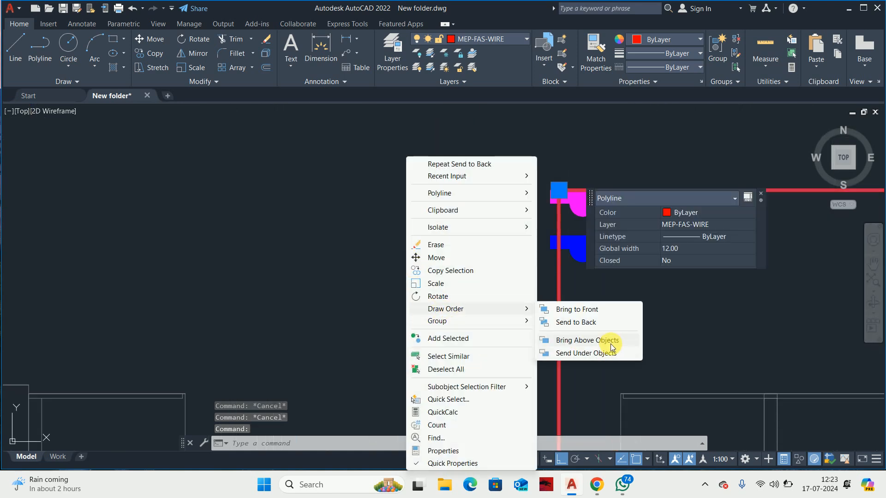
{"action": "left_click", "coordinate": [597, 353]}
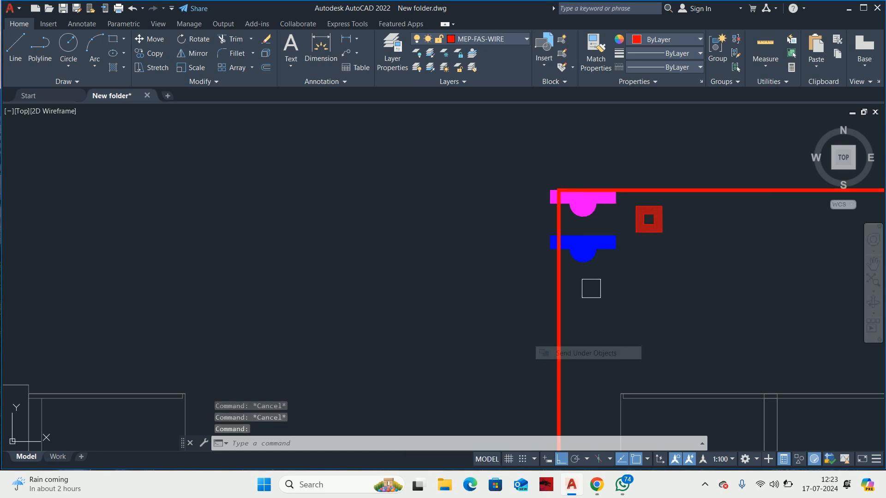
{"action": "left_click", "coordinate": [597, 262]}
{"action": "key", "text": "Return"}
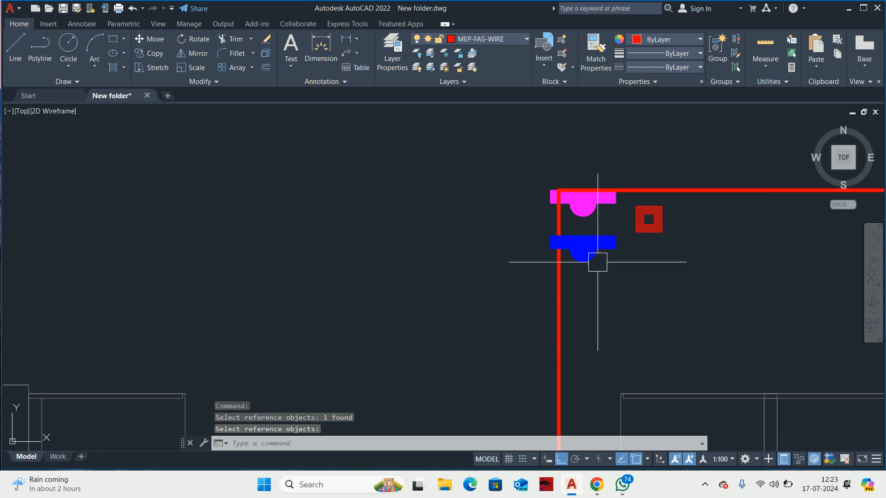
{"action": "middle_click_drag", "start_coordinate": [592, 229], "coordinate": [559, 269]}
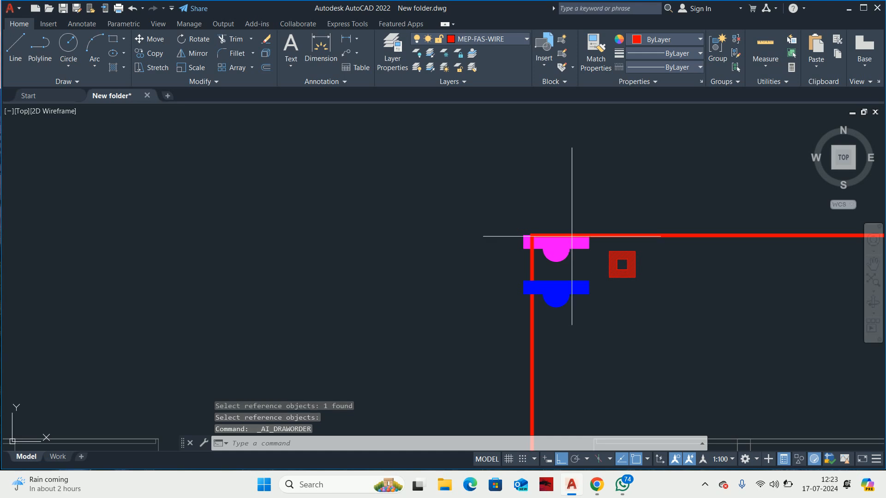
{"action": "key", "text": "Escape"}
{"action": "key", "text": "Escape"}
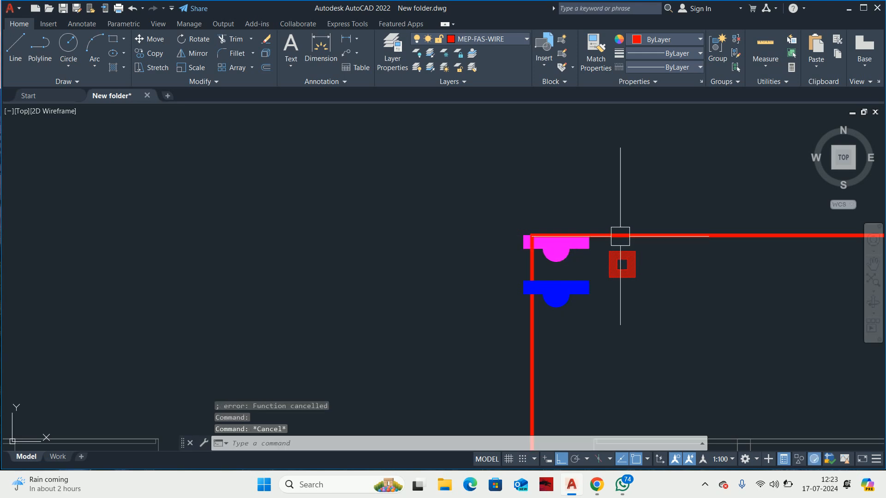
Step: Send the red wire polyline to the back of the draw order at the detector pair above the workstations
{"action": "left_click", "coordinate": [620, 237]}
{"action": "right_click", "coordinate": [620, 224]}
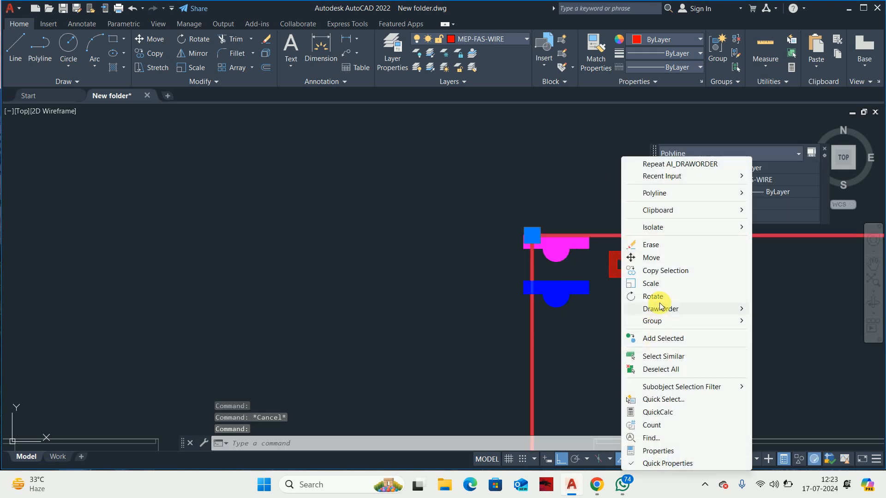
{"action": "mouse_move", "coordinate": [661, 307]}
{"action": "left_click", "coordinate": [801, 322]}
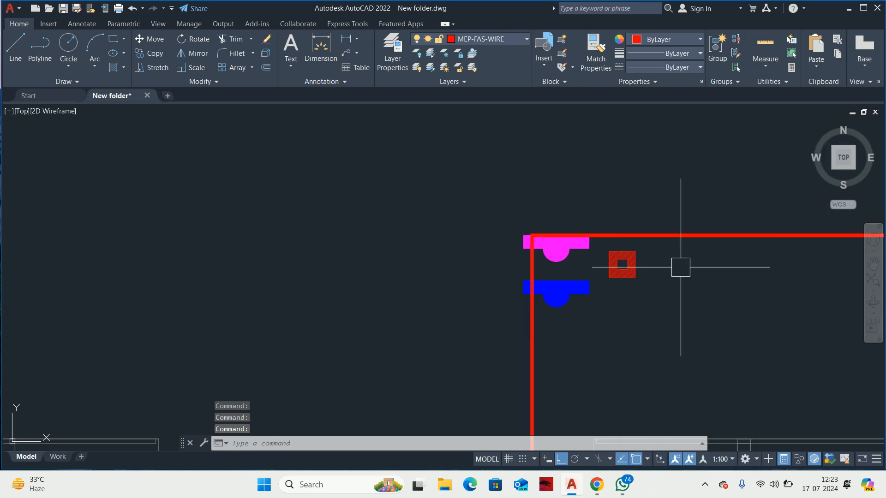
{"action": "key", "text": "Escape"}
Step: Try to send the wire polyline under both the magenta and blue detector symbols, using the two symbols as reference objects
{"action": "left_click", "coordinate": [647, 236]}
{"action": "right_click", "coordinate": [611, 194]}
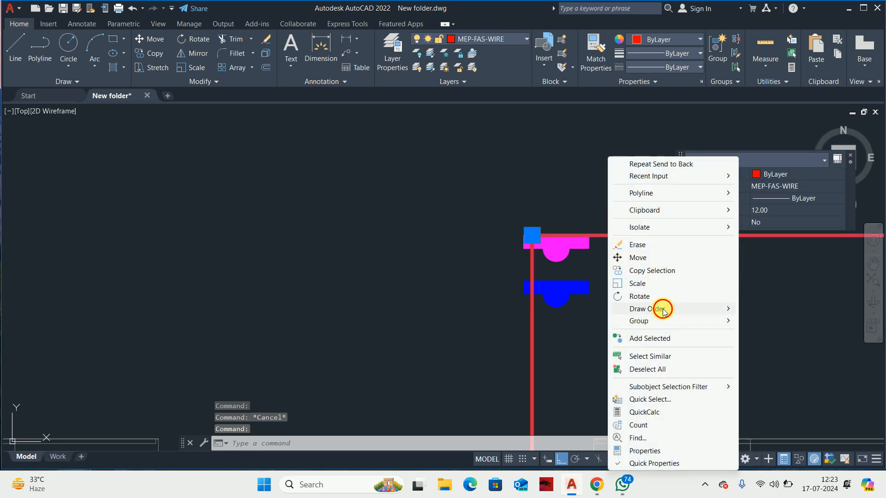
{"action": "mouse_move", "coordinate": [663, 310]}
{"action": "left_click", "coordinate": [774, 353]}
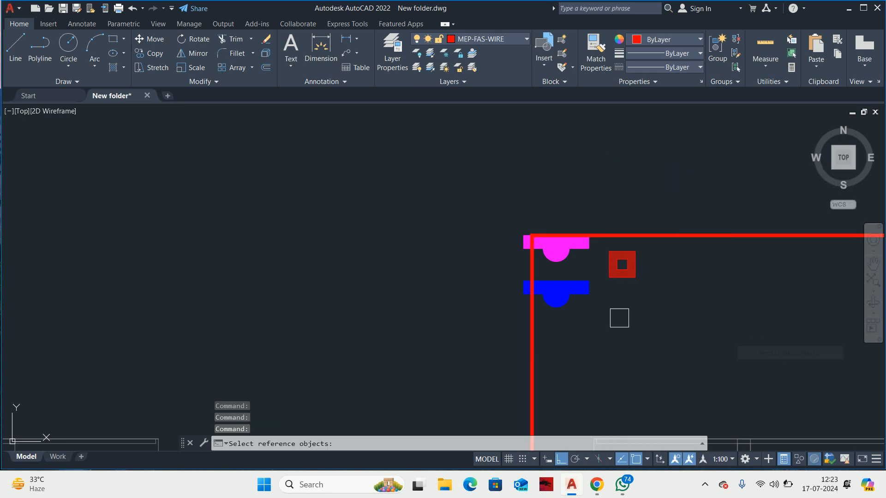
{"action": "left_click", "coordinate": [600, 302]}
{"action": "left_click", "coordinate": [548, 245]}
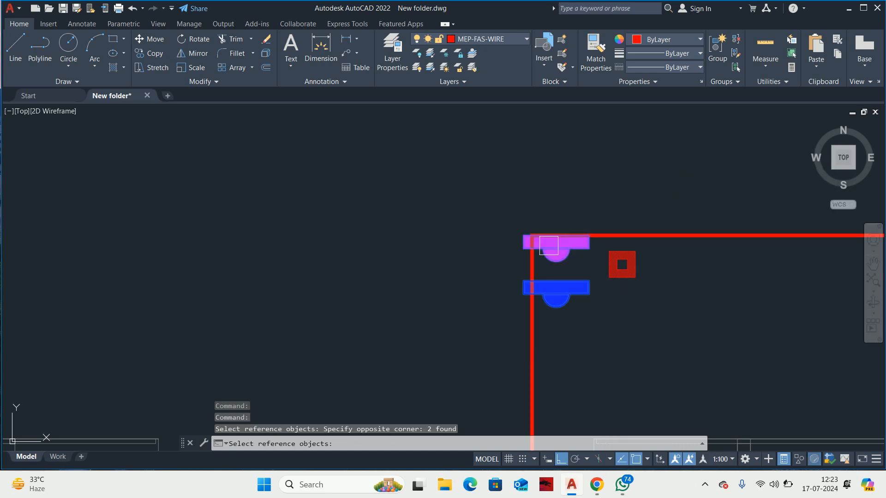
{"action": "key", "text": "Return"}
{"action": "key", "text": "Escape"}
{"action": "key", "text": "Escape"}
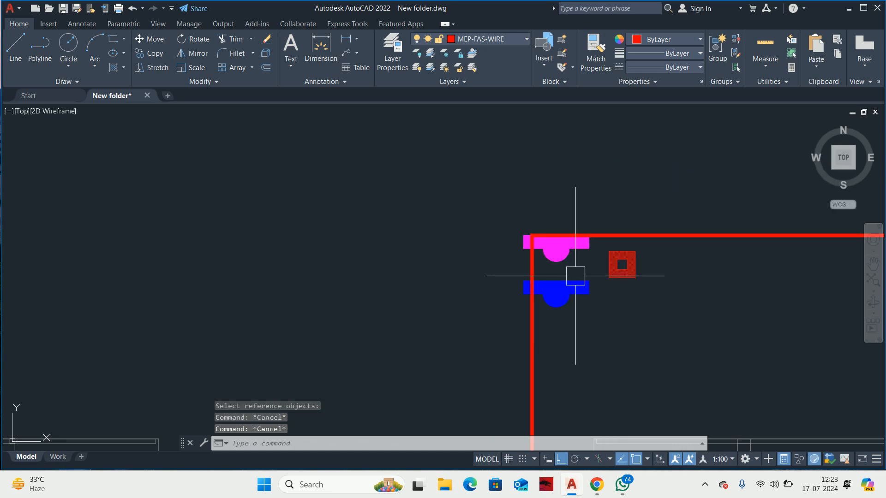
Step: Try to send the wire polyline under the blue heat detector symbol alone, using it as the reference object
{"action": "left_click", "coordinate": [646, 236]}
{"action": "right_click", "coordinate": [600, 236]}
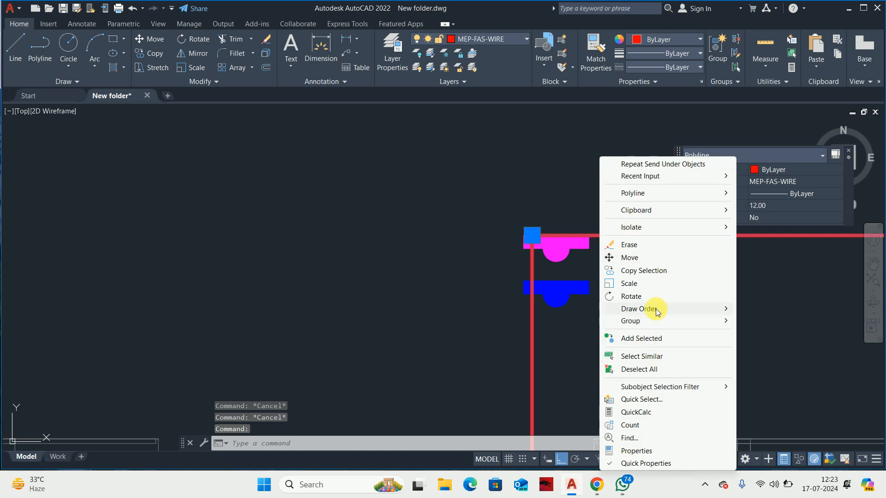
{"action": "mouse_move", "coordinate": [653, 309]}
{"action": "left_click", "coordinate": [784, 353]}
{"action": "left_click", "coordinate": [577, 294]}
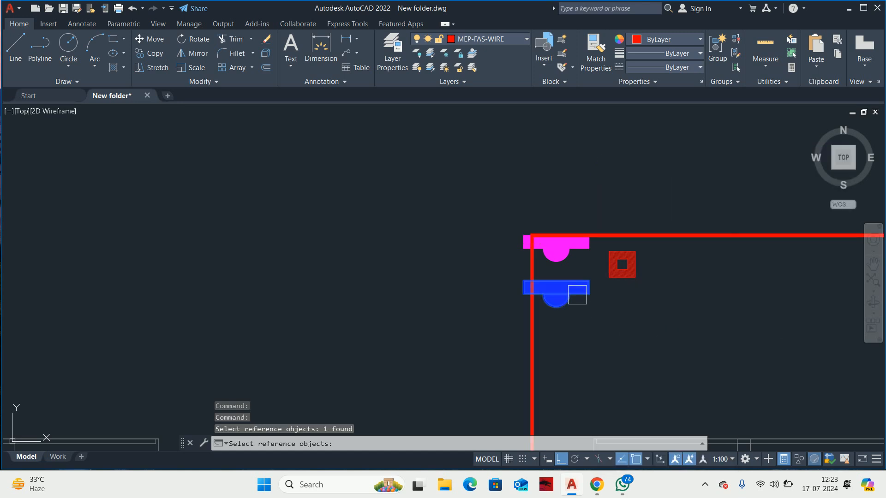
{"action": "key", "text": "Return"}
{"action": "key", "text": "Escape"}
{"action": "key", "text": "Escape"}
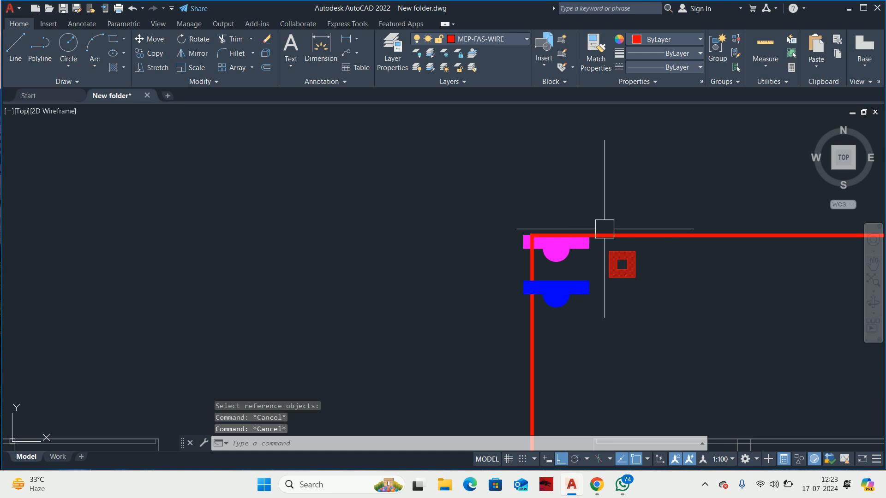
Step: Try to send the wire polyline under the magenta smoke detector symbol, using it as the reference object
{"action": "left_click", "coordinate": [625, 235]}
{"action": "right_click", "coordinate": [616, 184]}
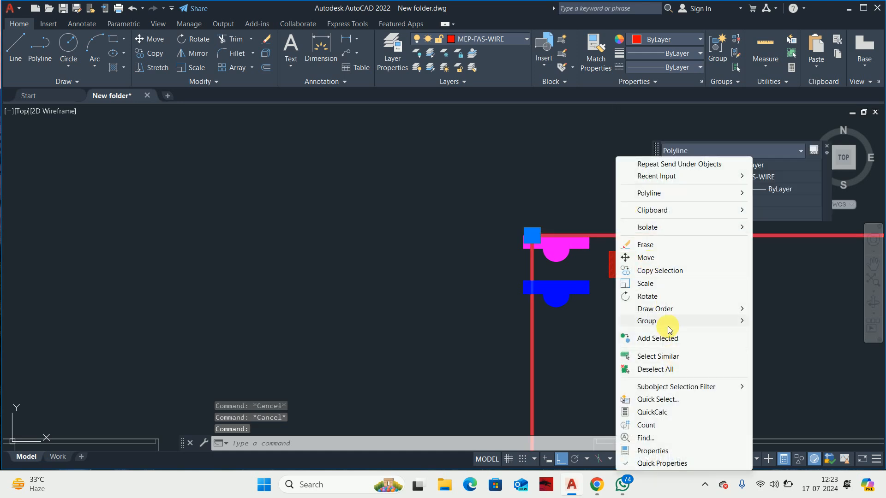
{"action": "mouse_move", "coordinate": [669, 307]}
{"action": "left_click", "coordinate": [794, 354]}
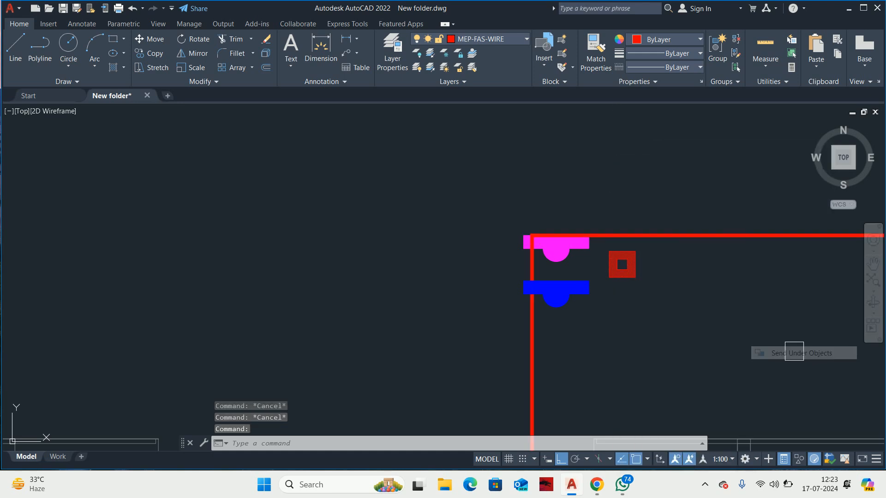
{"action": "left_click", "coordinate": [581, 251]}
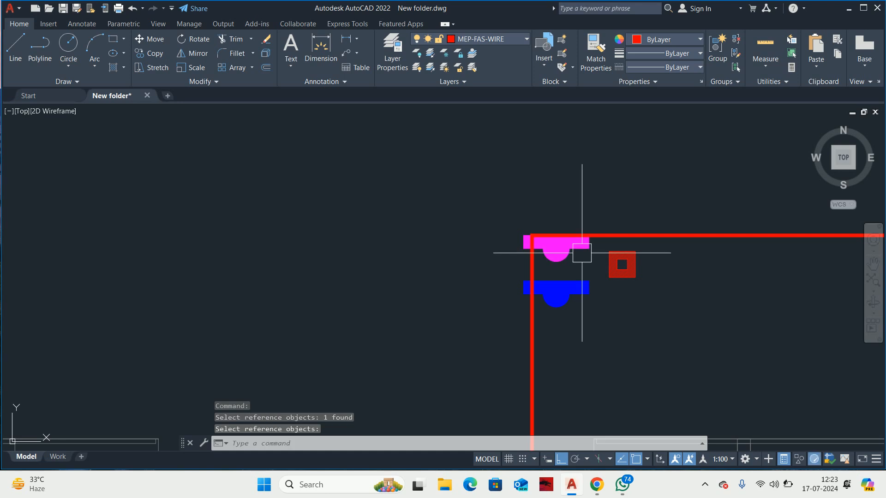
{"action": "left_click", "coordinate": [611, 239]}
{"action": "scroll", "coordinate": [550, 249], "scroll_direction": "down", "scroll_amount": 2}
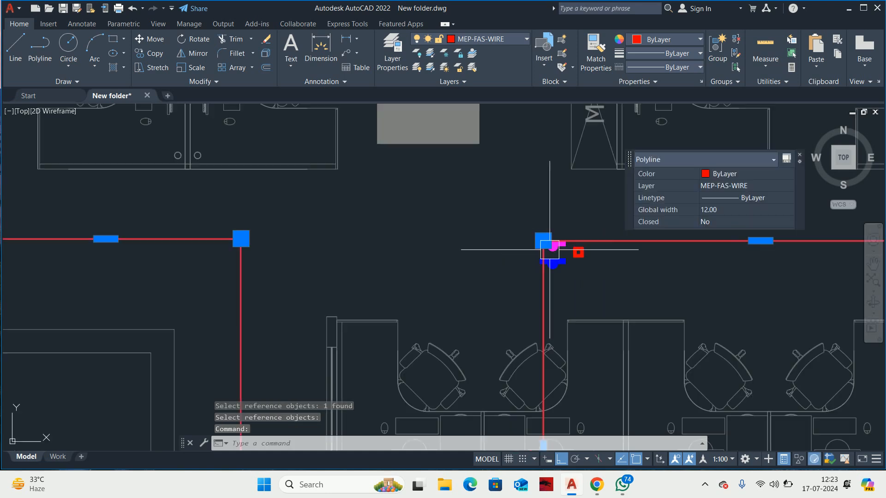
{"action": "scroll", "coordinate": [576, 266], "scroll_direction": "down", "scroll_amount": 1}
{"action": "middle_click_drag", "start_coordinate": [527, 269], "coordinate": [390, 277]}
{"action": "scroll", "coordinate": [559, 254], "scroll_direction": "up", "scroll_amount": 2}
{"action": "scroll", "coordinate": [544, 264], "scroll_direction": "up", "scroll_amount": 2}
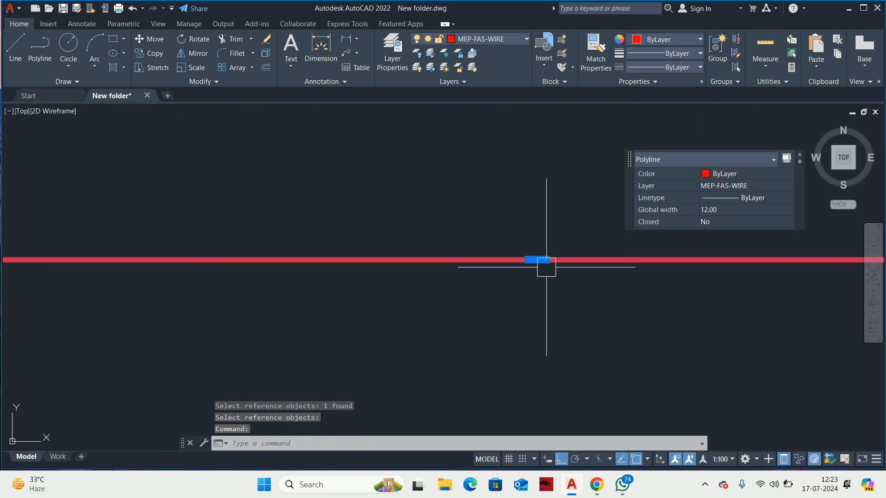
{"action": "left_click", "coordinate": [543, 265]}
{"action": "scroll", "coordinate": [535, 254], "scroll_direction": "up", "scroll_amount": 2}
{"action": "scroll", "coordinate": [536, 254], "scroll_direction": "down", "scroll_amount": 1}
{"action": "key", "text": "Escape"}
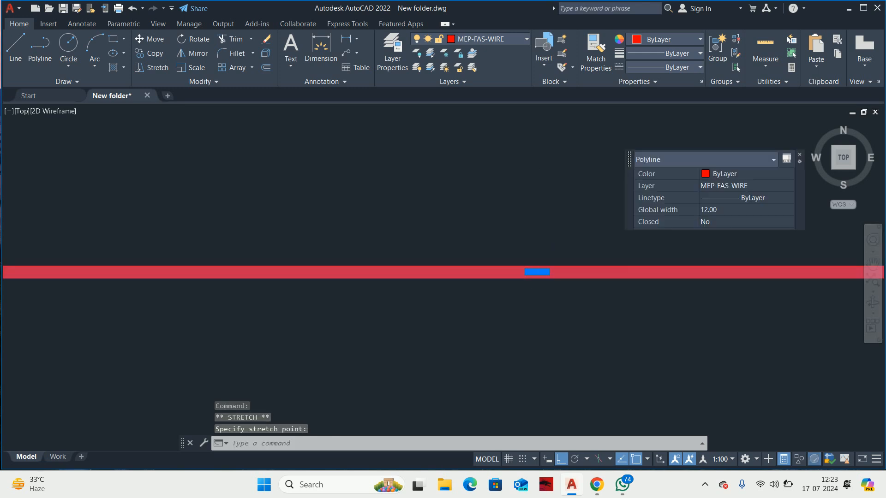
{"action": "key", "text": "Escape"}
Step: Select the complete wire polyline on MEP-FAS-WIRE and send it to the back of the draw order
{"action": "scroll", "coordinate": [416, 287], "scroll_direction": "down", "scroll_amount": 5}
{"action": "middle_click_drag", "start_coordinate": [385, 292], "coordinate": [472, 283]}
{"action": "scroll", "coordinate": [458, 281], "scroll_direction": "up", "scroll_amount": 2}
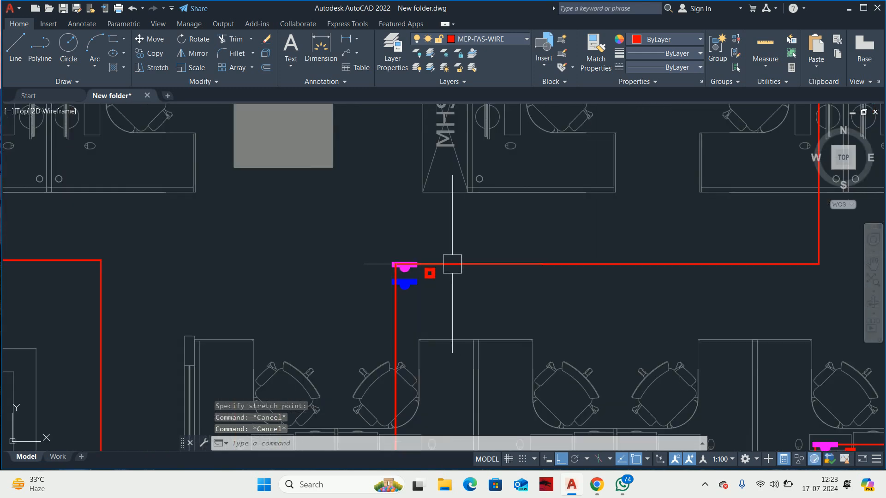
{"action": "scroll", "coordinate": [414, 269], "scroll_direction": "up", "scroll_amount": 2}
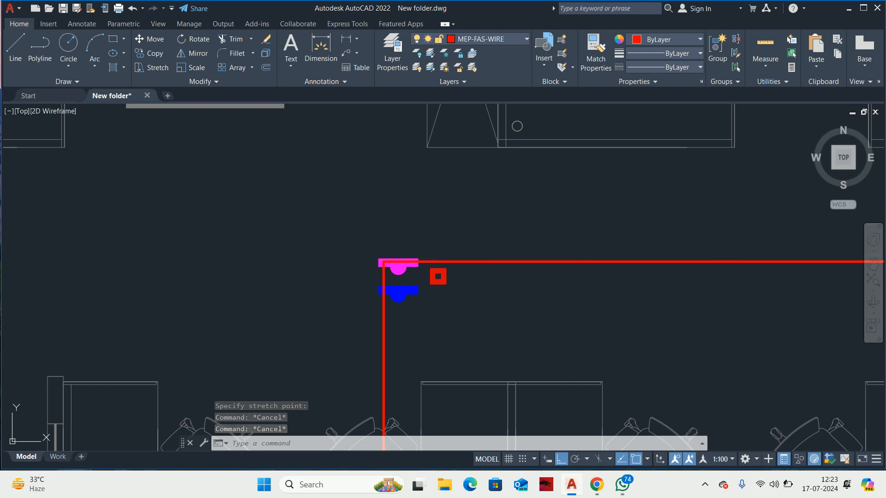
{"action": "left_click", "coordinate": [482, 262]}
{"action": "scroll", "coordinate": [441, 219], "scroll_direction": "down", "scroll_amount": 4}
{"action": "middle_click_drag", "start_coordinate": [414, 252], "coordinate": [458, 286]}
{"action": "scroll", "coordinate": [452, 268], "scroll_direction": "up", "scroll_amount": 2}
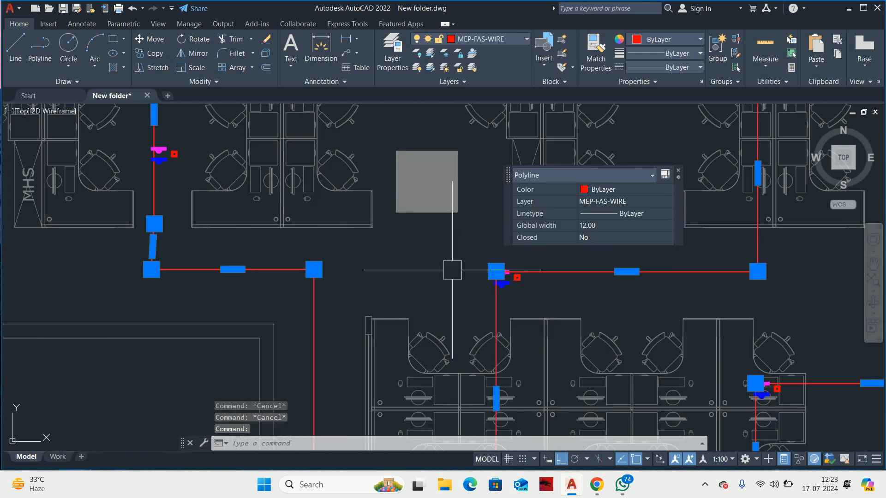
{"action": "right_click", "coordinate": [453, 269]}
{"action": "mouse_move", "coordinate": [511, 307]}
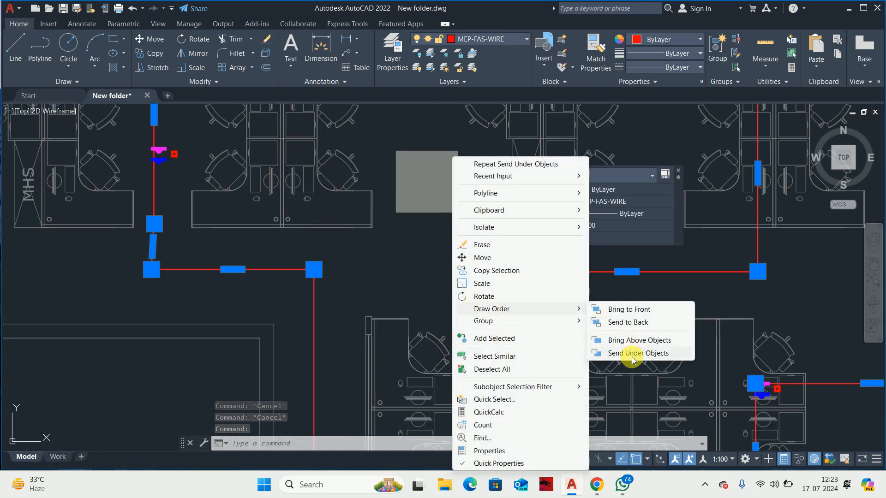
{"action": "left_click", "coordinate": [626, 322]}
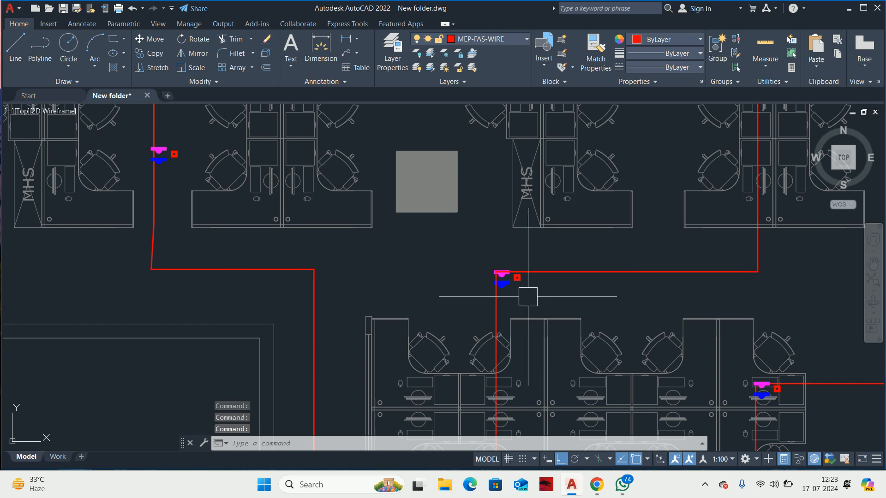
{"action": "scroll", "coordinate": [516, 283], "scroll_direction": "up", "scroll_amount": 5}
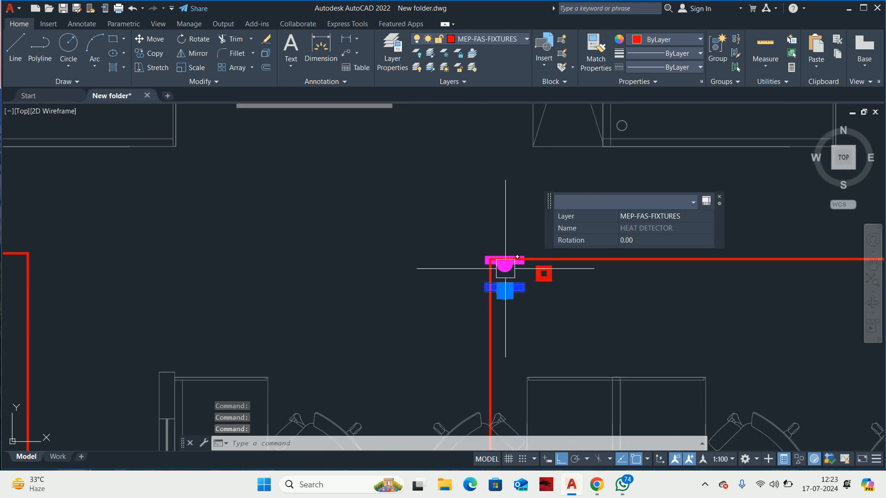
{"action": "key", "text": "Escape"}
{"action": "key", "text": "Escape"}
{"action": "key", "text": "ctrl+shift+a"}
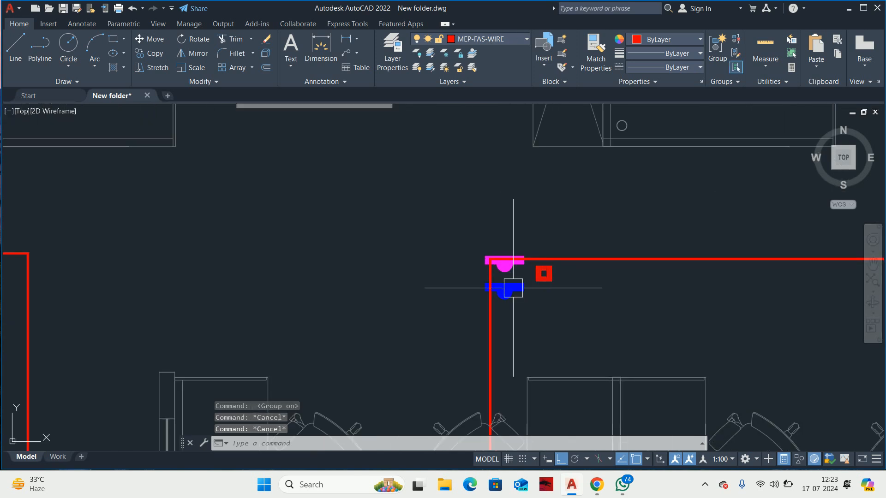
{"action": "key", "text": "ctrl+shift+a"}
{"action": "scroll", "coordinate": [513, 288], "scroll_direction": "up", "scroll_amount": 2}
{"action": "scroll", "coordinate": [510, 288], "scroll_direction": "down", "scroll_amount": 4}
Step: Select all similar HEAT DETECTOR blocks and bring them above the red wire polyline, using the wire as the reference object
{"action": "left_click", "coordinate": [508, 290]}
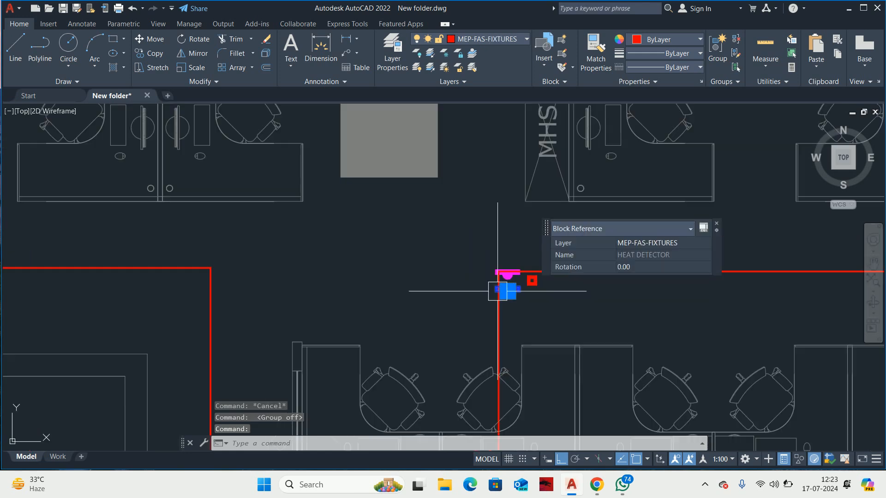
{"action": "right_click", "coordinate": [370, 276]}
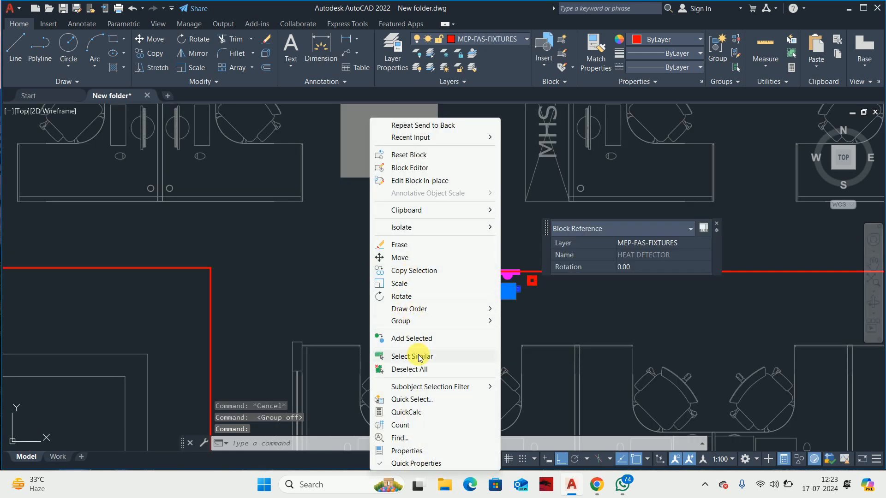
{"action": "left_click", "coordinate": [418, 358]}
{"action": "scroll", "coordinate": [395, 270], "scroll_direction": "down", "scroll_amount": 5}
{"action": "scroll", "coordinate": [396, 270], "scroll_direction": "up", "scroll_amount": 3}
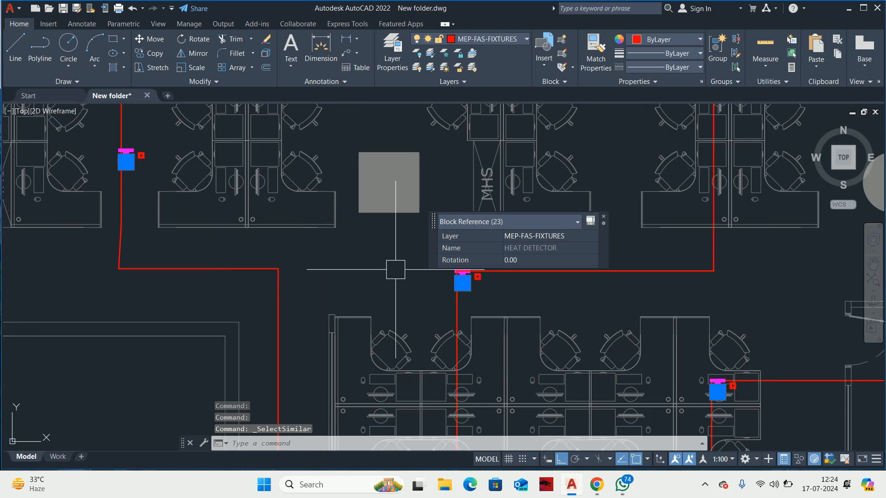
{"action": "right_click", "coordinate": [396, 272]}
{"action": "mouse_move", "coordinate": [445, 328]}
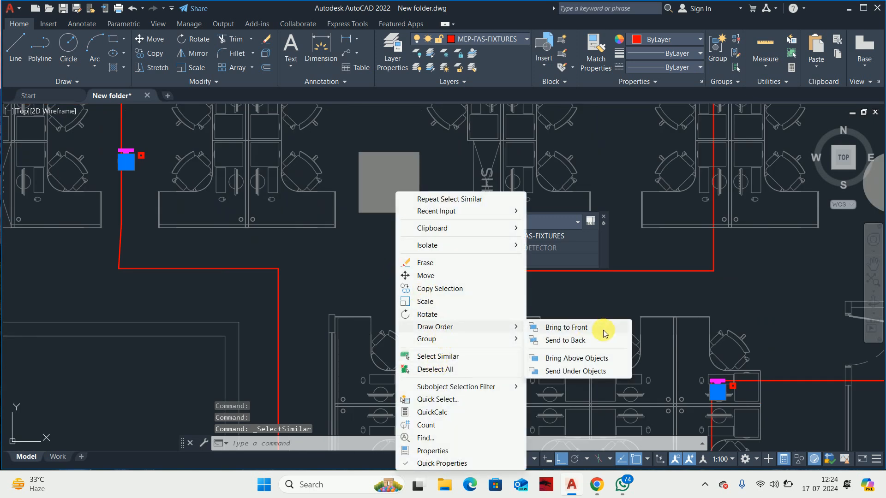
{"action": "left_click", "coordinate": [566, 360]}
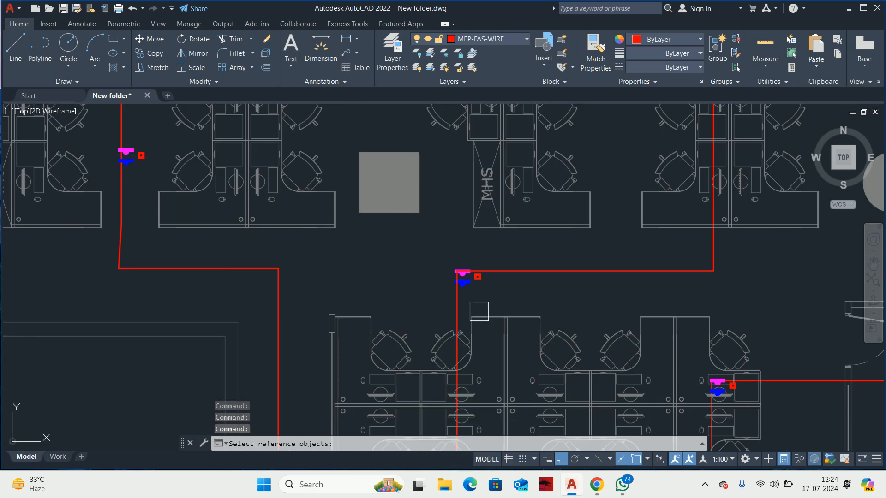
{"action": "left_click", "coordinate": [454, 302]}
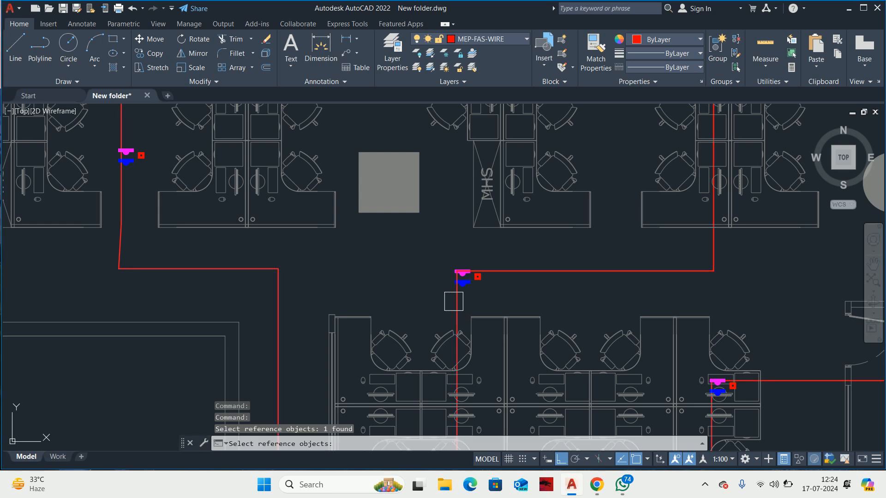
{"action": "key", "text": "Return"}
{"action": "scroll", "coordinate": [452, 293], "scroll_direction": "up", "scroll_amount": 4}
{"action": "scroll", "coordinate": [455, 265], "scroll_direction": "up", "scroll_amount": 5}
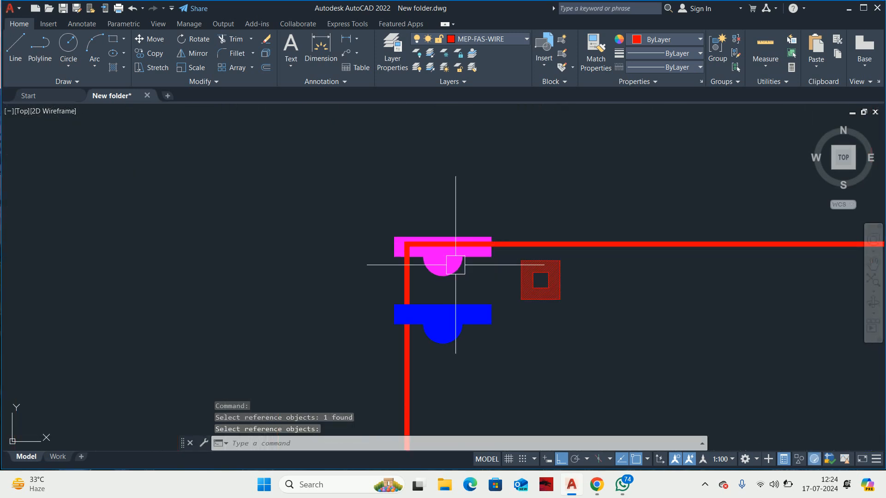
Step: Select all similar SMOKE DETECTOR blocks and bring them above the red wire polyline, using the wire as the reference object
{"action": "scroll", "coordinate": [456, 266], "scroll_direction": "down", "scroll_amount": 6}
{"action": "left_click", "coordinate": [452, 262]}
{"action": "right_click", "coordinate": [332, 266]}
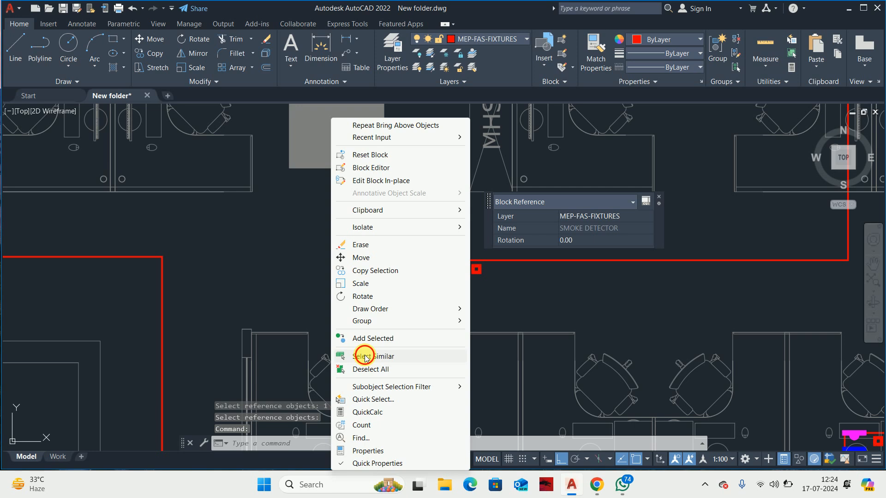
{"action": "left_click", "coordinate": [366, 358]}
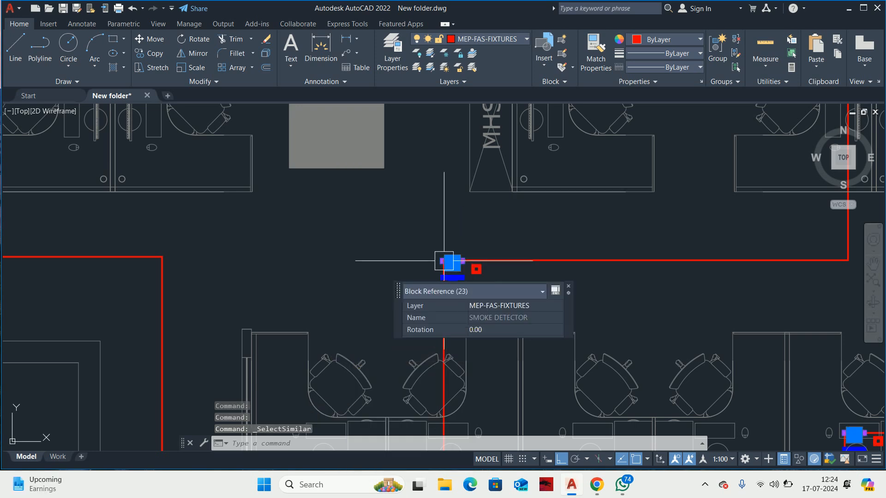
{"action": "scroll", "coordinate": [444, 260], "scroll_direction": "up", "scroll_amount": 2}
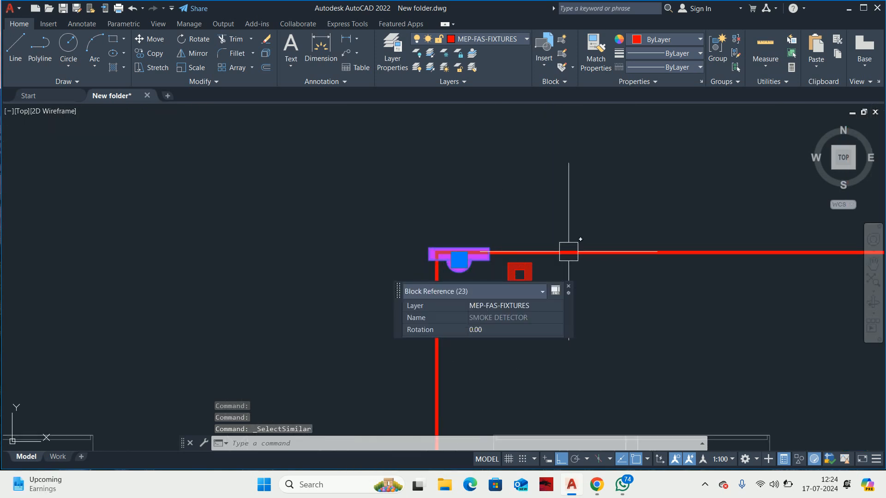
{"action": "right_click", "coordinate": [467, 191]}
{"action": "mouse_move", "coordinate": [538, 327]}
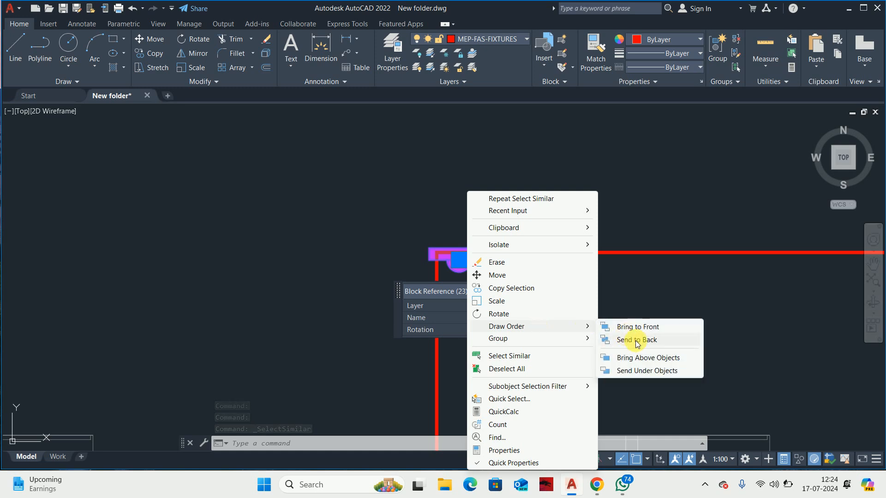
{"action": "left_click", "coordinate": [640, 360]}
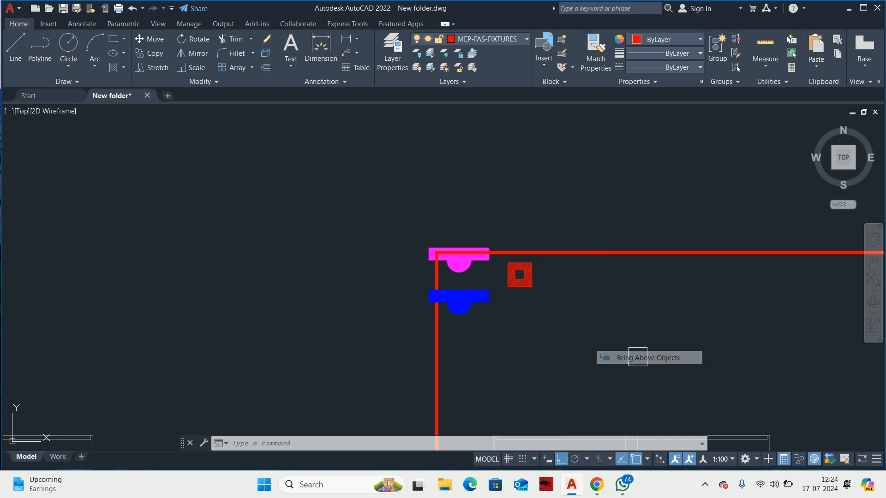
{"action": "left_click", "coordinate": [579, 252]}
{"action": "key", "text": "Escape"}
{"action": "key", "text": "Escape"}
{"action": "scroll", "coordinate": [553, 260], "scroll_direction": "down", "scroll_amount": 10}
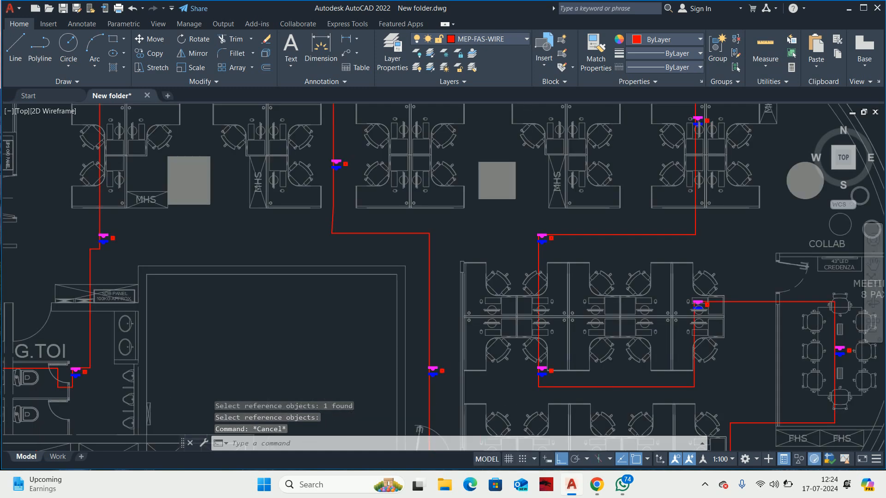
Step: List the properties of the red wire polyline crossing the Security/Entrance room to read its length
{"action": "scroll", "coordinate": [508, 238], "scroll_direction": "up", "scroll_amount": 5}
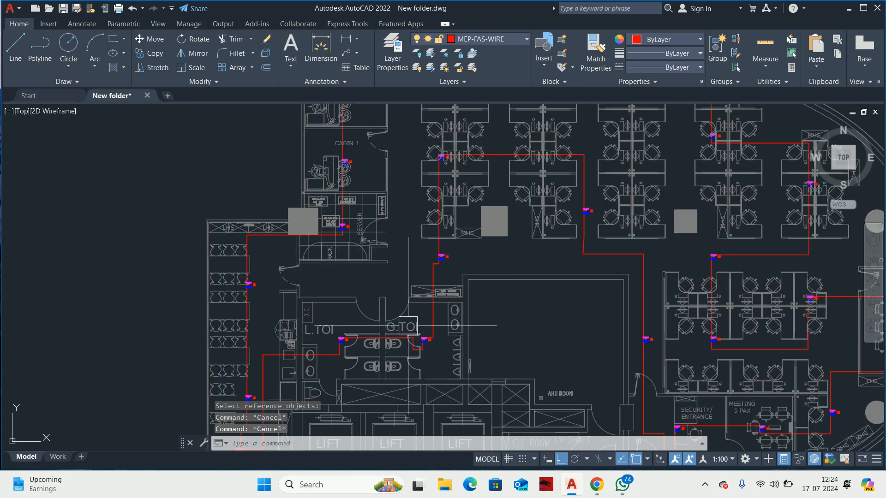
{"action": "middle_click_drag", "start_coordinate": [382, 340], "coordinate": [423, 275]}
{"action": "scroll", "coordinate": [557, 290], "scroll_direction": "down", "scroll_amount": 3}
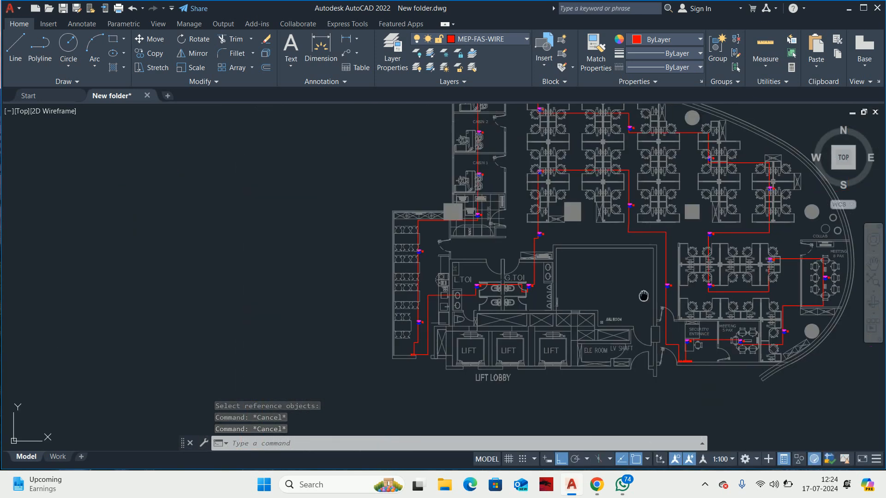
{"action": "scroll", "coordinate": [627, 298], "scroll_direction": "up", "scroll_amount": 5}
{"action": "key", "text": "Escape"}
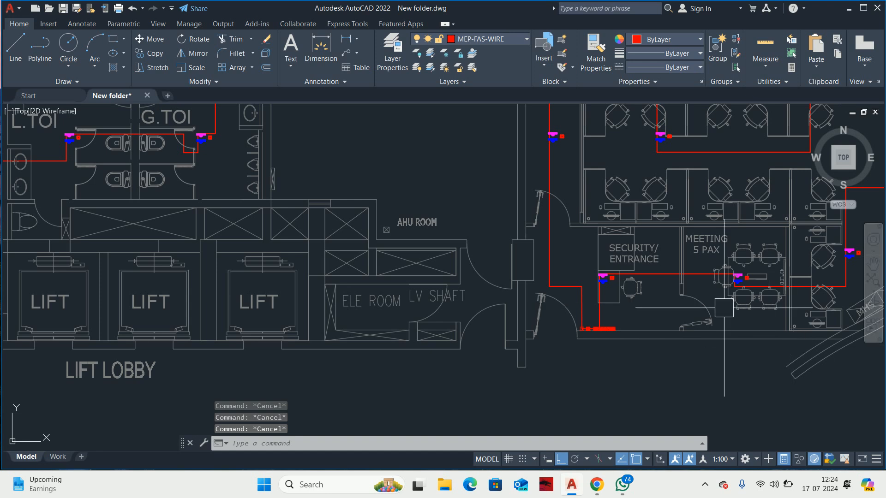
{"action": "mouse_move", "coordinate": [362, 190]}
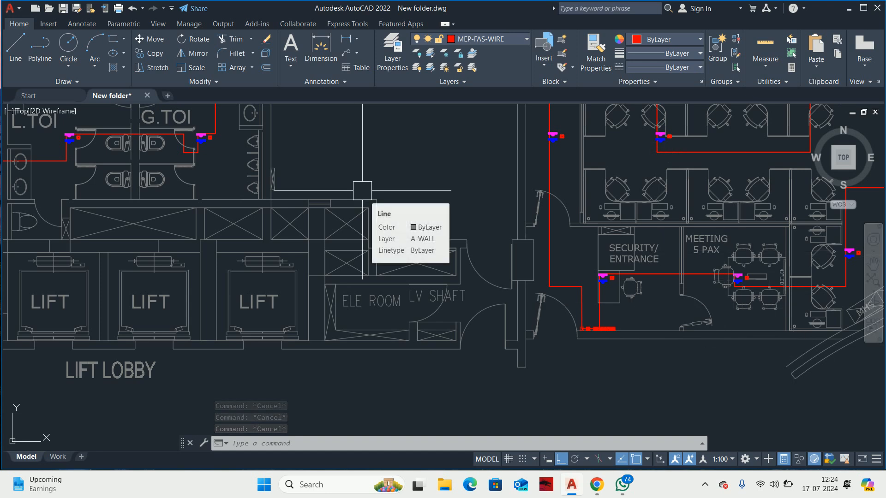
{"action": "type", "text": "LI"}
{"action": "key", "text": "Return"}
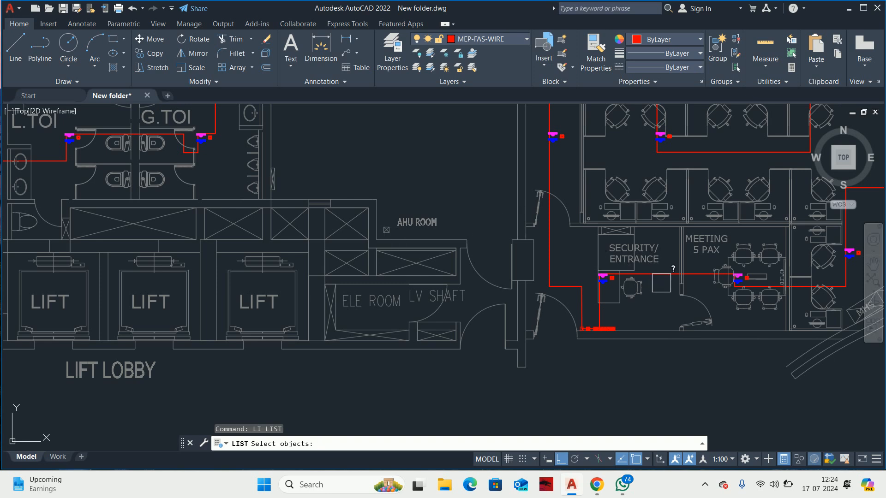
{"action": "left_click", "coordinate": [654, 273]}
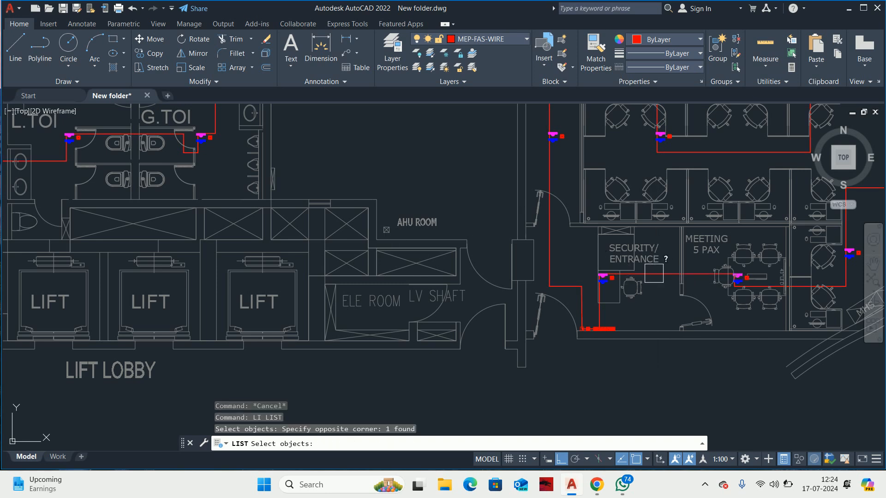
{"action": "right_click", "coordinate": [657, 277]}
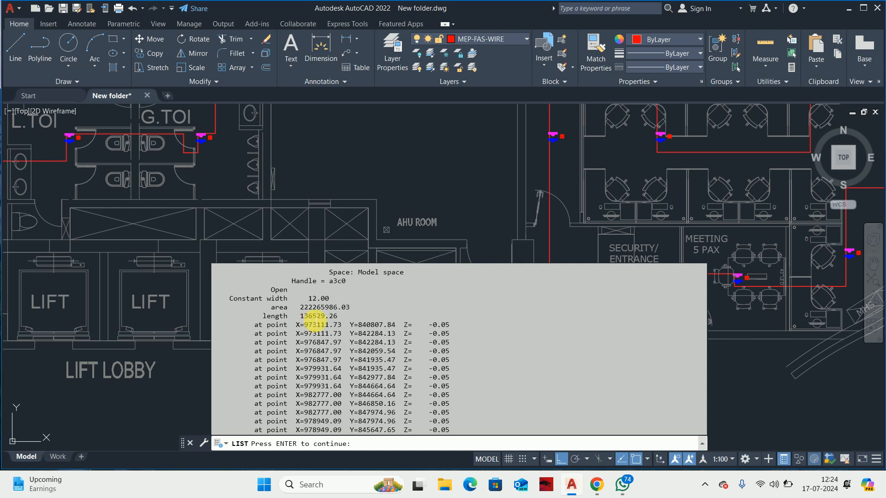
Step: Multiply the wire length of 136.5 by 1.1 in Calculator, close it and end the property listing
{"action": "key", "text": "super+r"}
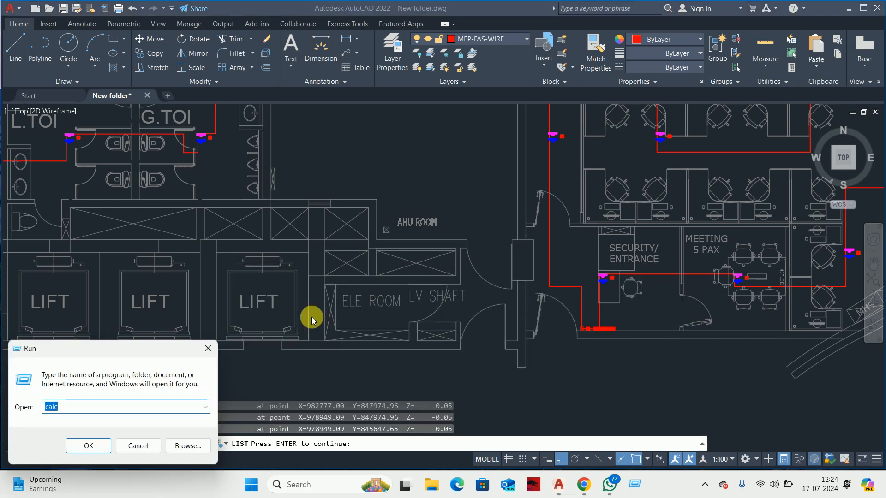
{"action": "key", "text": "Escape"}
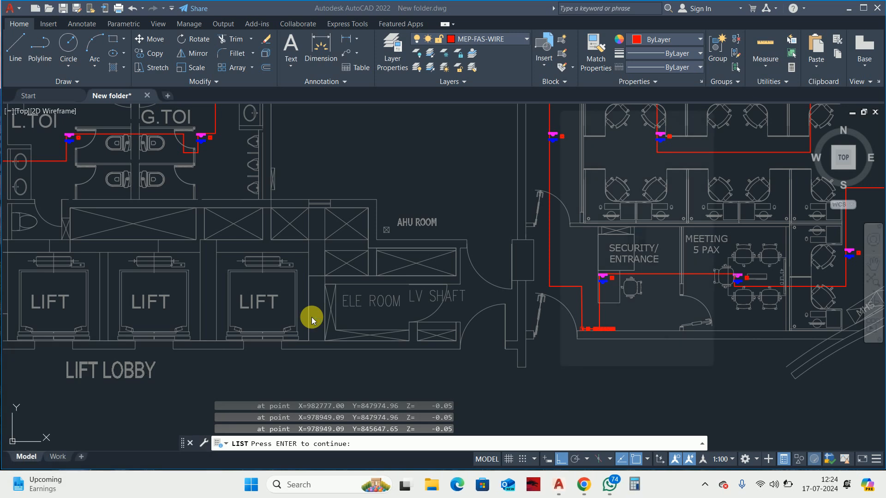
{"action": "type", "text": "36.5"}
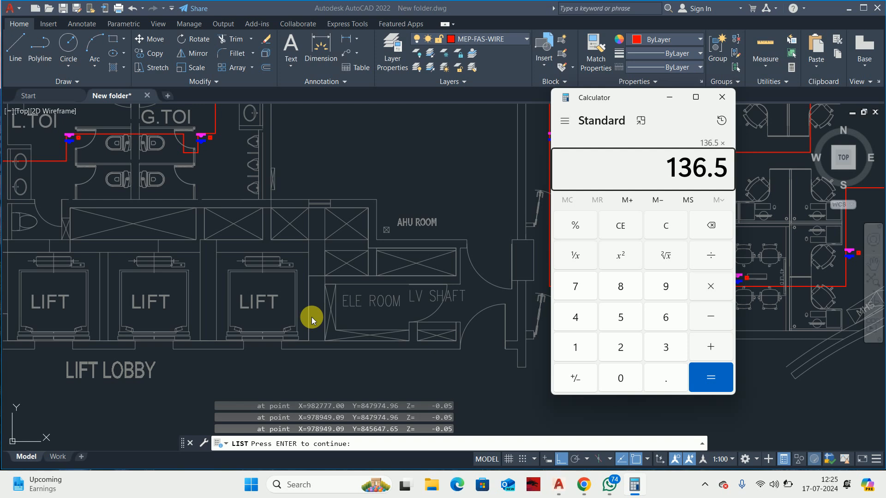
{"action": "key", "text": "Return"}
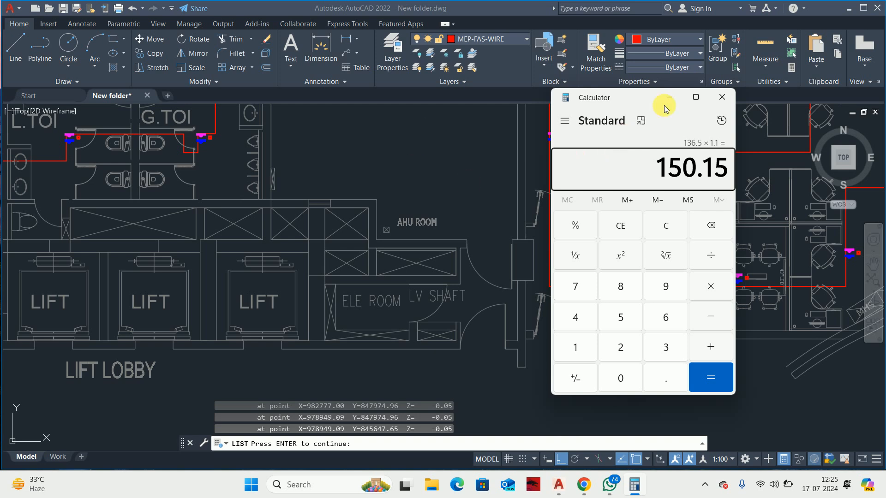
{"action": "left_click", "coordinate": [722, 97]}
{"action": "key", "text": "Escape"}
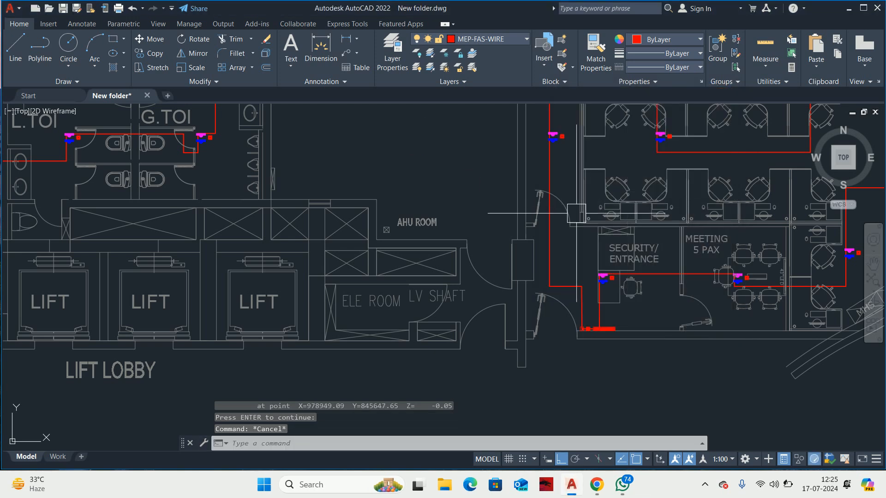
{"action": "key", "text": "Escape"}
{"action": "key", "text": "Escape"}
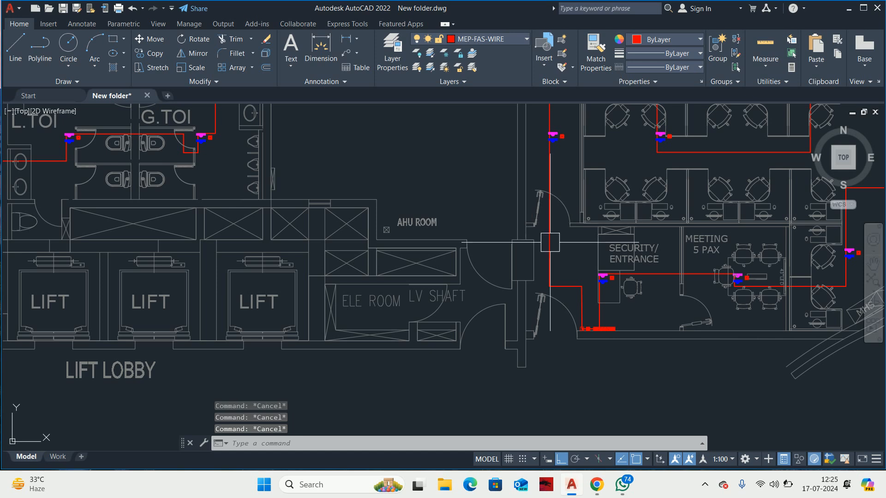
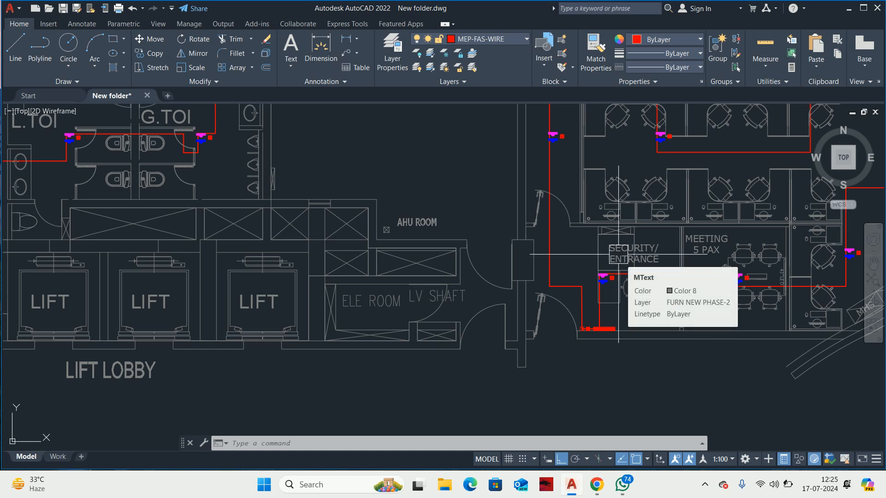
Step: Examine the wire running from the M symbol through the hatched square symbol to the fire alarm panel below the Security/Entrance room
{"action": "scroll", "coordinate": [661, 184], "scroll_direction": "down", "scroll_amount": 2}
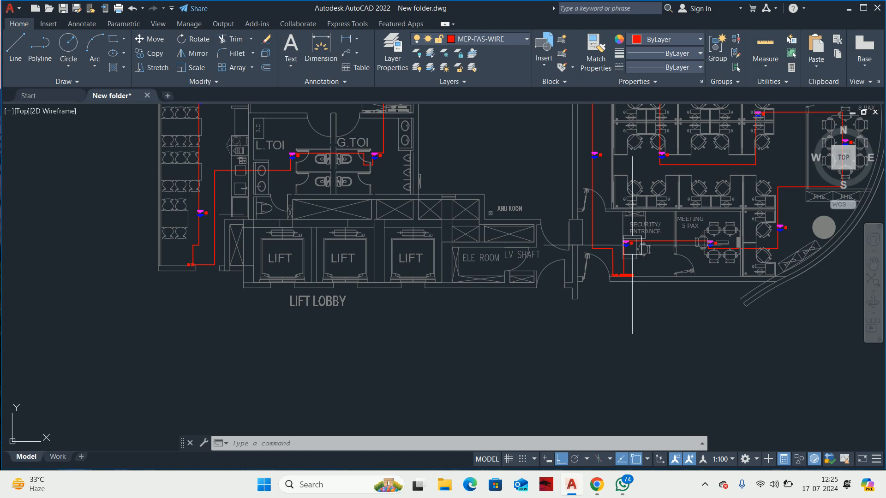
{"action": "middle_click_drag", "start_coordinate": [607, 275], "coordinate": [587, 269]}
{"action": "scroll", "coordinate": [595, 266], "scroll_direction": "up", "scroll_amount": 8}
{"action": "key", "text": "Escape"}
{"action": "key", "text": "Escape"}
{"action": "key", "text": "Escape"}
{"action": "scroll", "coordinate": [595, 282], "scroll_direction": "up", "scroll_amount": 4}
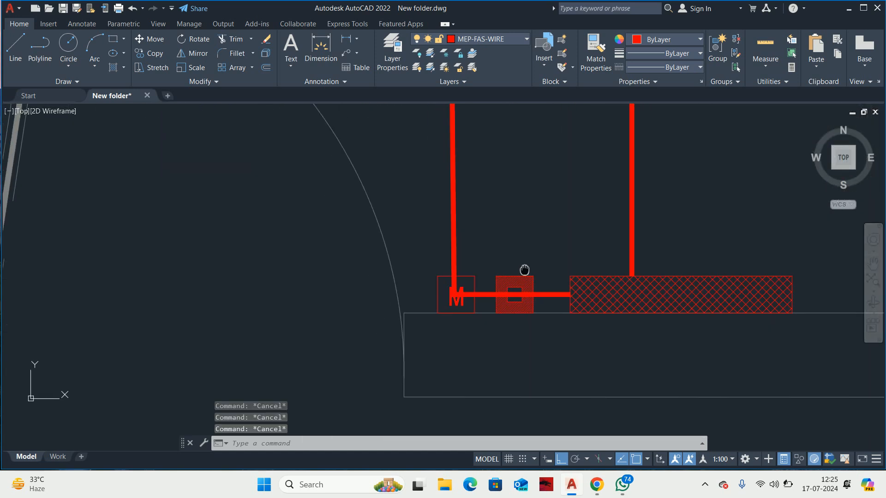
{"action": "scroll", "coordinate": [531, 288], "scroll_direction": "up", "scroll_amount": 5}
{"action": "left_click", "coordinate": [539, 292]}
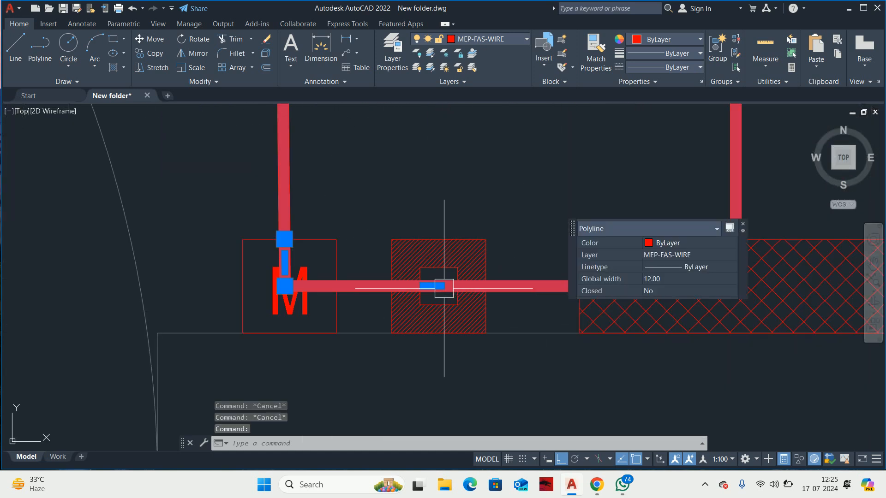
{"action": "key", "text": "Escape"}
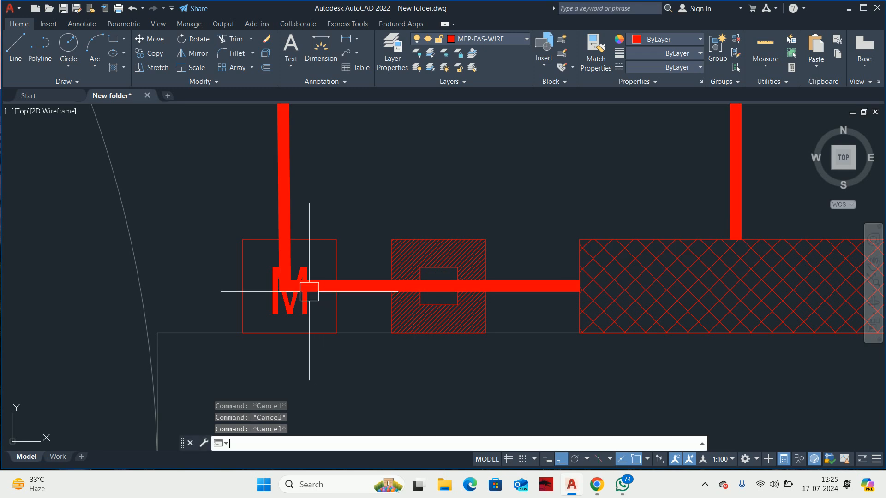
{"action": "key", "text": "Return"}
{"action": "key", "text": "Escape"}
{"action": "scroll", "coordinate": [306, 290], "scroll_direction": "up", "scroll_amount": 4}
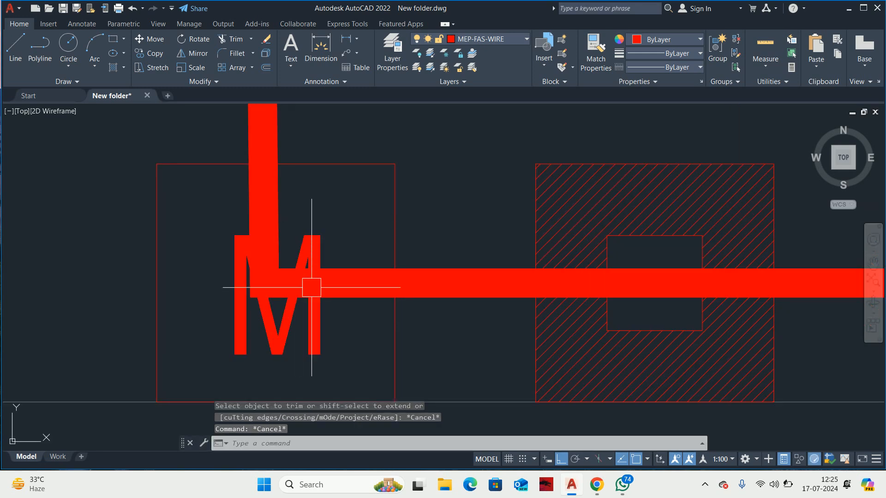
{"action": "key", "text": "Escape"}
{"action": "scroll", "coordinate": [333, 281], "scroll_direction": "down", "scroll_amount": 5}
{"action": "key", "text": "Escape"}
{"action": "scroll", "coordinate": [366, 283], "scroll_direction": "up", "scroll_amount": 1}
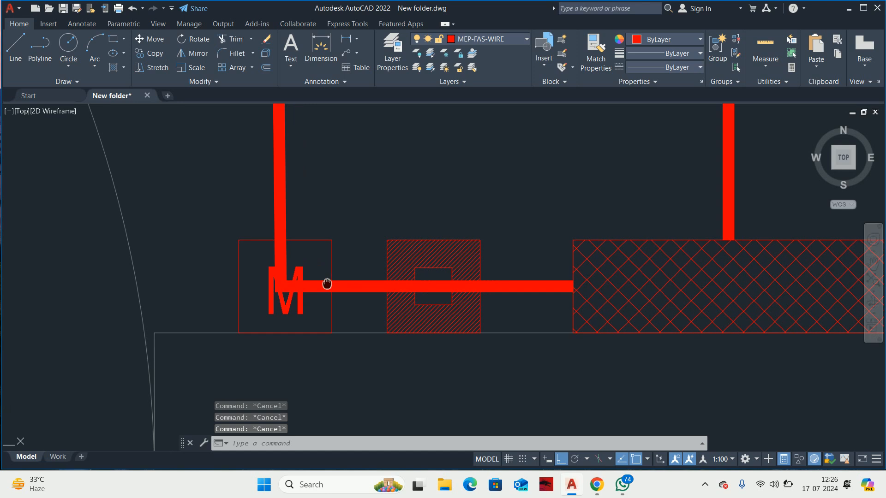
Step: Move the hatched square symbol horizontally off the loop wire to the opposite side of the fire alarm panel
{"action": "scroll", "coordinate": [428, 267], "scroll_direction": "down", "scroll_amount": 2}
{"action": "type", "text": "m"}
{"action": "key", "text": "Return"}
{"action": "left_click", "coordinate": [419, 251]}
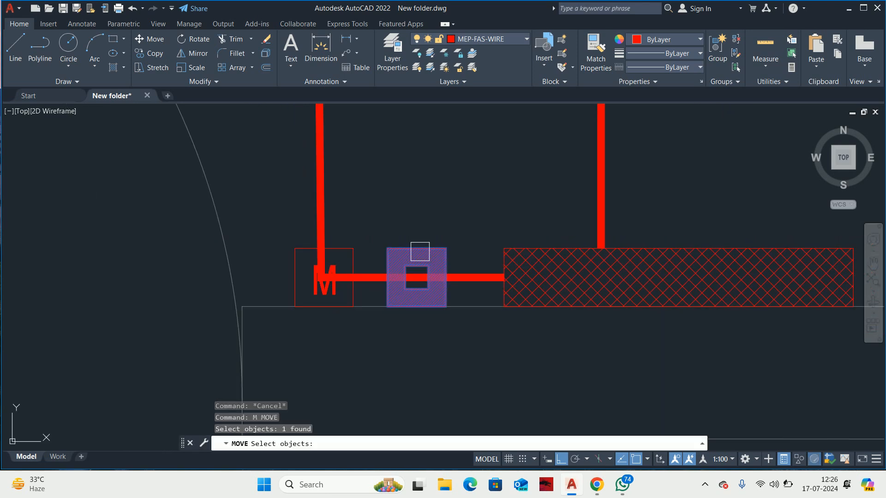
{"action": "key", "text": "Return"}
{"action": "left_click", "coordinate": [398, 218]}
{"action": "scroll", "coordinate": [692, 212], "scroll_direction": "down", "scroll_amount": 2}
{"action": "middle_click_drag", "start_coordinate": [701, 210], "coordinate": [291, 232]}
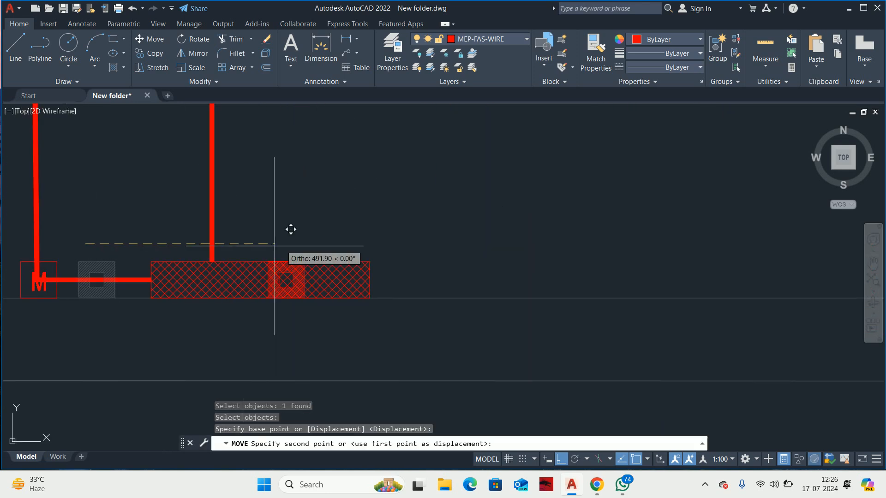
{"action": "key", "text": "Escape"}
{"action": "key", "text": "Escape"}
{"action": "scroll", "coordinate": [369, 263], "scroll_direction": "down", "scroll_amount": 4}
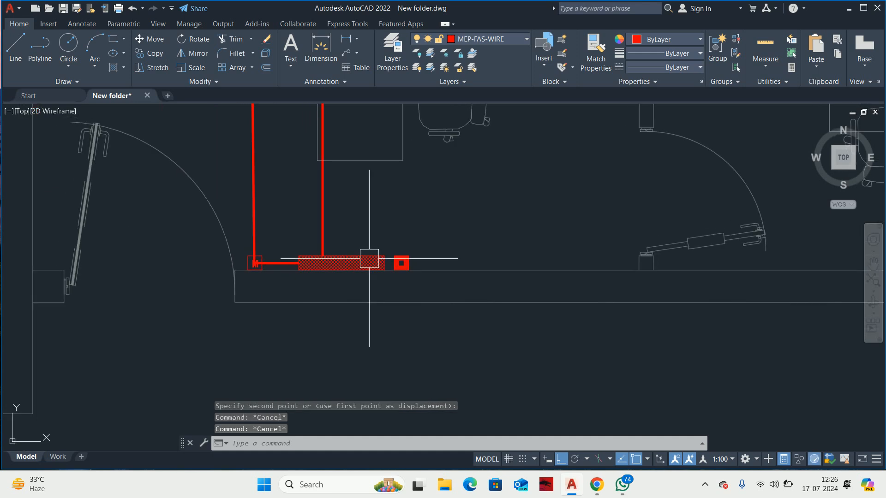
{"action": "key", "text": "Escape"}
Step: Draw a separate stepped wire polyline from the fire alarm panel's upper edge over to the relocated hatched square symbol
{"action": "scroll", "coordinate": [383, 261], "scroll_direction": "up", "scroll_amount": 2}
{"action": "type", "text": "pl"}
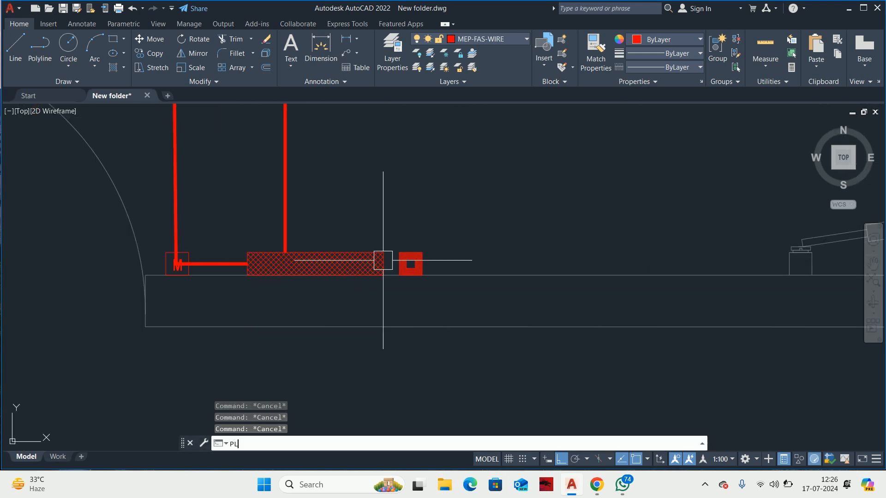
{"action": "key", "text": "Return"}
{"action": "scroll", "coordinate": [372, 261], "scroll_direction": "up", "scroll_amount": 2}
{"action": "left_click", "coordinate": [343, 247]}
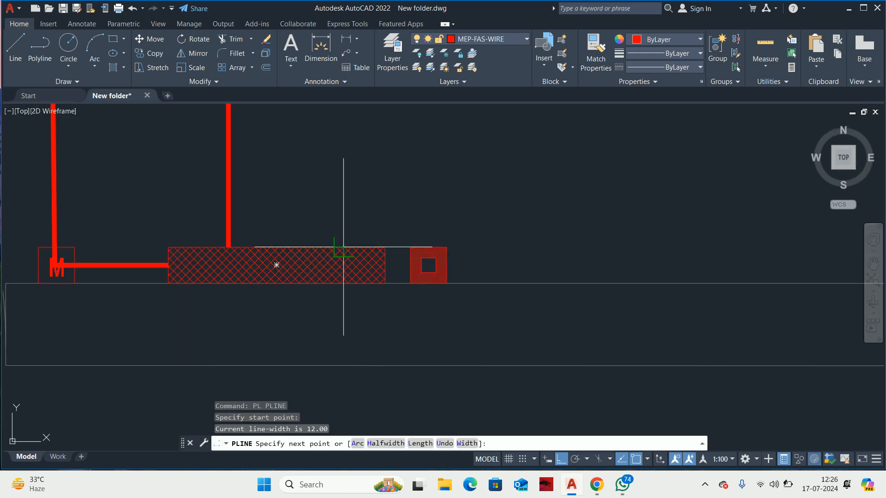
{"action": "left_click", "coordinate": [344, 193]}
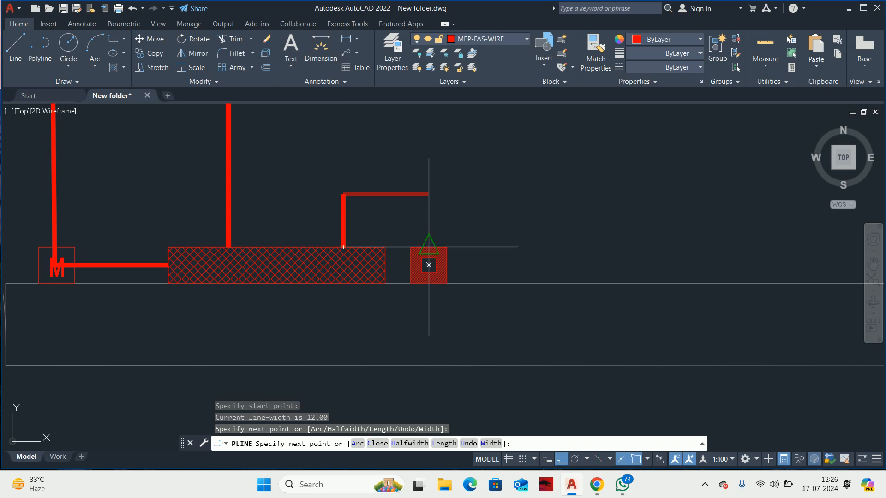
{"action": "left_click", "coordinate": [427, 194]}
{"action": "key", "text": "Escape"}
{"action": "key", "text": "Escape"}
{"action": "key", "text": "Escape"}
Step: Draw a short straight wire polyline between the M symbol and the hatched square symbol at the far end of the loop
{"action": "scroll", "coordinate": [427, 244], "scroll_direction": "down", "scroll_amount": 6}
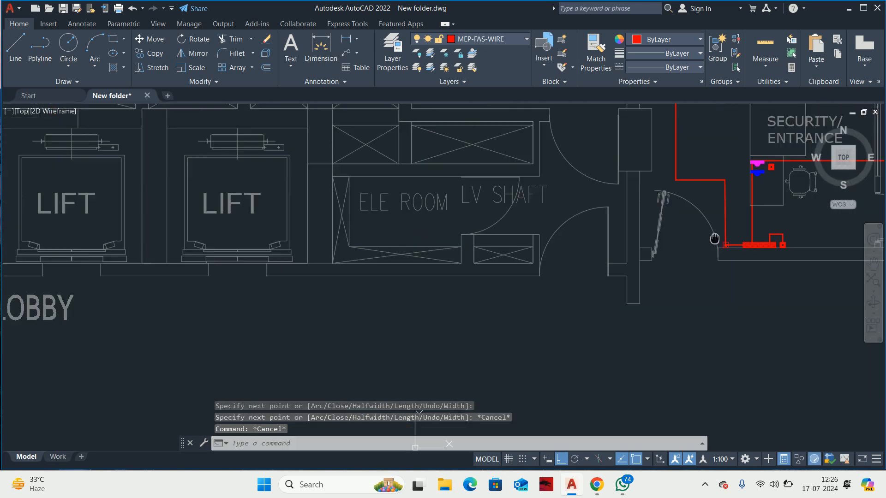
{"action": "scroll", "coordinate": [514, 226], "scroll_direction": "up", "scroll_amount": 10}
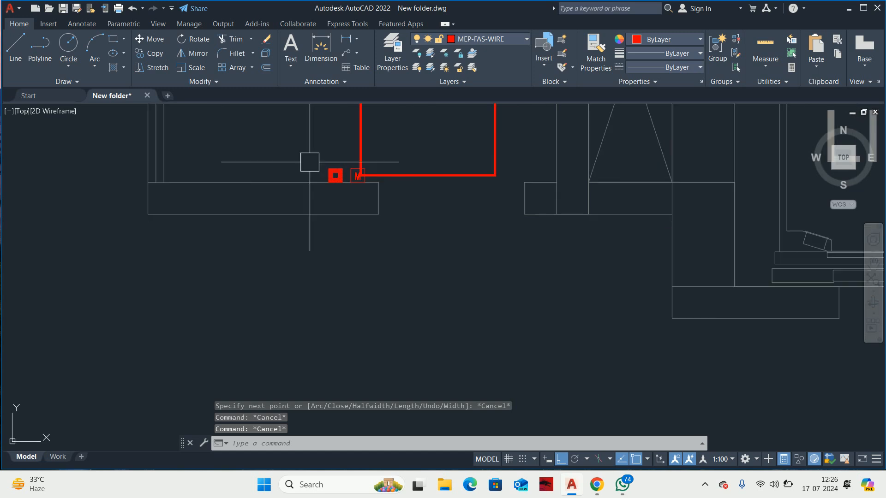
{"action": "type", "text": "pl"}
{"action": "key", "text": "Return"}
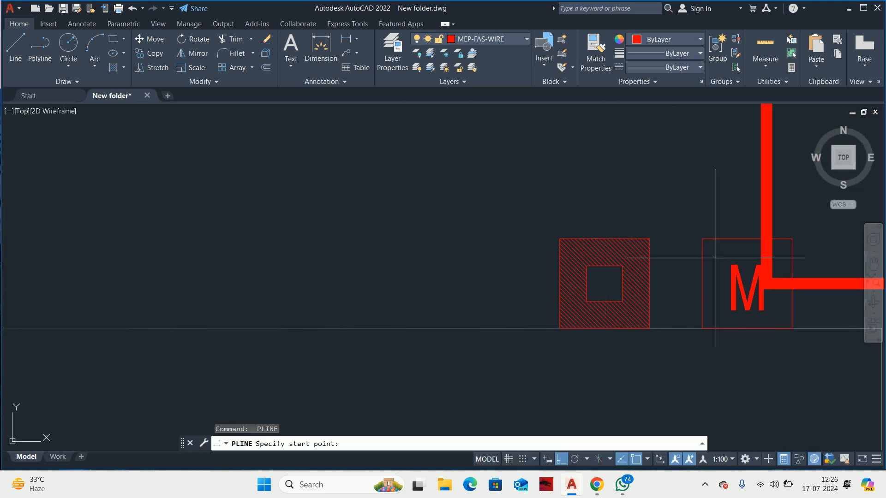
{"action": "left_click", "coordinate": [702, 283]}
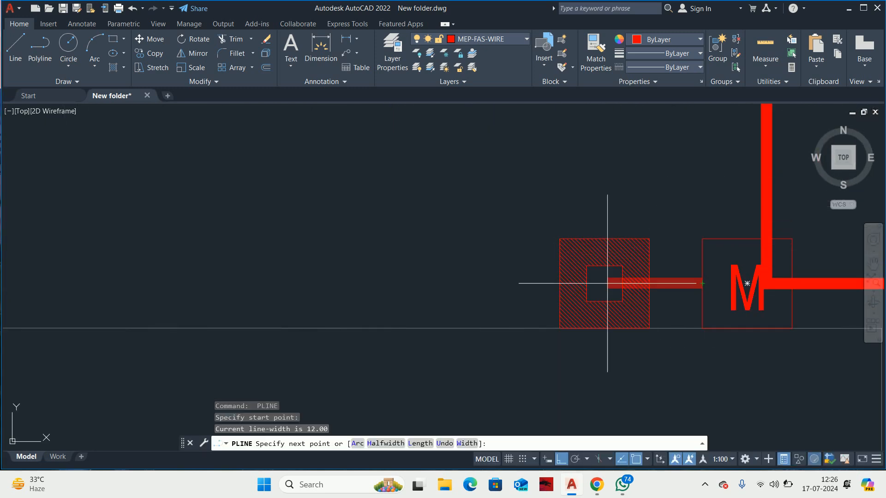
{"action": "left_click", "coordinate": [651, 283]}
{"action": "key", "text": "Escape"}
{"action": "key", "text": "Escape"}
{"action": "key", "text": "Escape"}
Step: Set the color of the short M-symbol wire and the stepped panel-to-hatched-square wire to Green
{"action": "scroll", "coordinate": [573, 277], "scroll_direction": "down", "scroll_amount": 3}
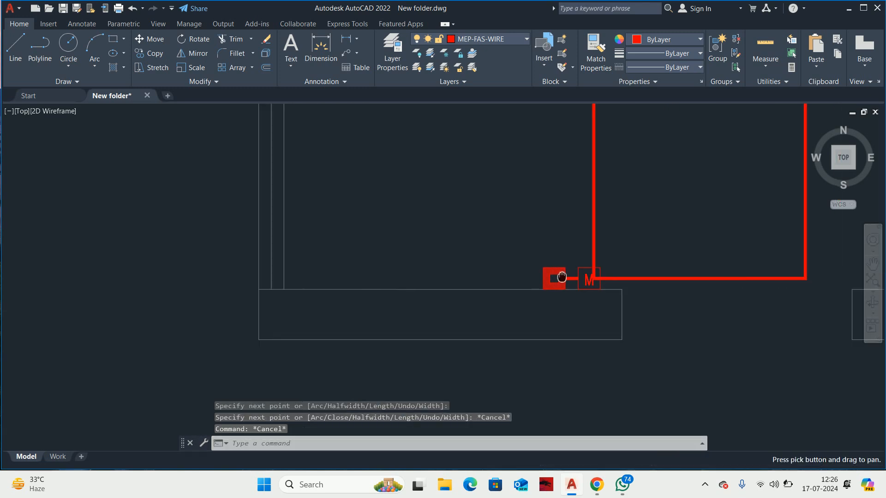
{"action": "scroll", "coordinate": [587, 277], "scroll_direction": "up", "scroll_amount": 3}
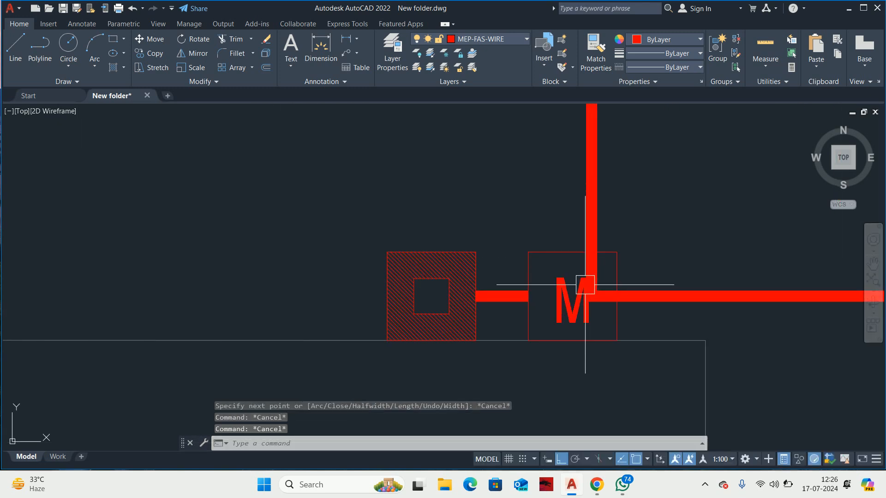
{"action": "scroll", "coordinate": [585, 284], "scroll_direction": "down", "scroll_amount": 3}
{"action": "scroll", "coordinate": [418, 256], "scroll_direction": "up", "scroll_amount": 5}
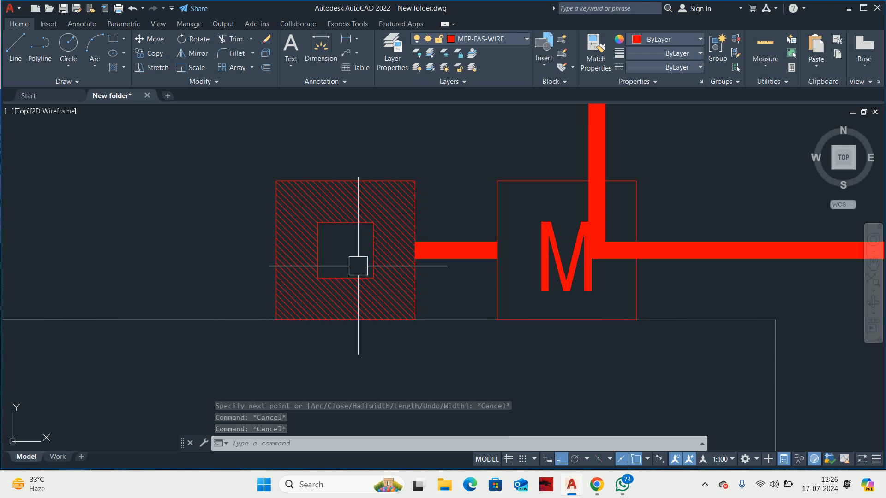
{"action": "left_click", "coordinate": [435, 250]}
{"action": "scroll", "coordinate": [604, 277], "scroll_direction": "down", "scroll_amount": 9}
{"action": "middle_click_drag", "start_coordinate": [803, 272], "coordinate": [65, 281]}
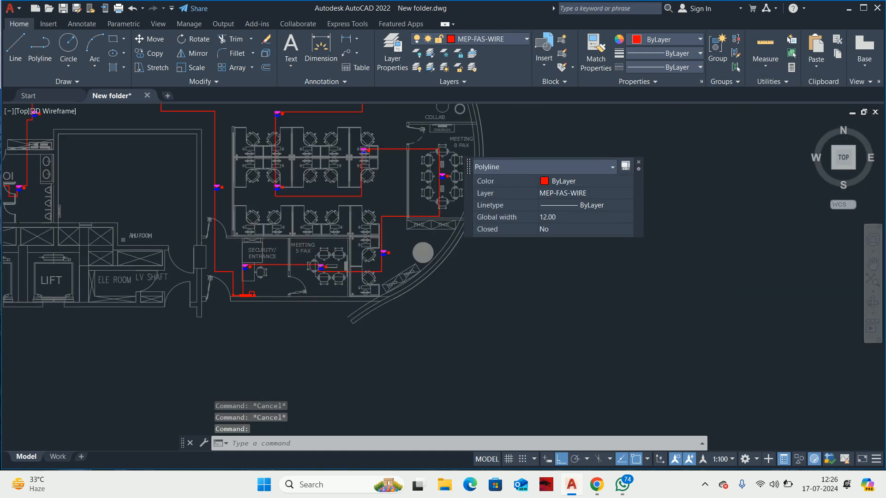
{"action": "scroll", "coordinate": [269, 299], "scroll_direction": "up", "scroll_amount": 10}
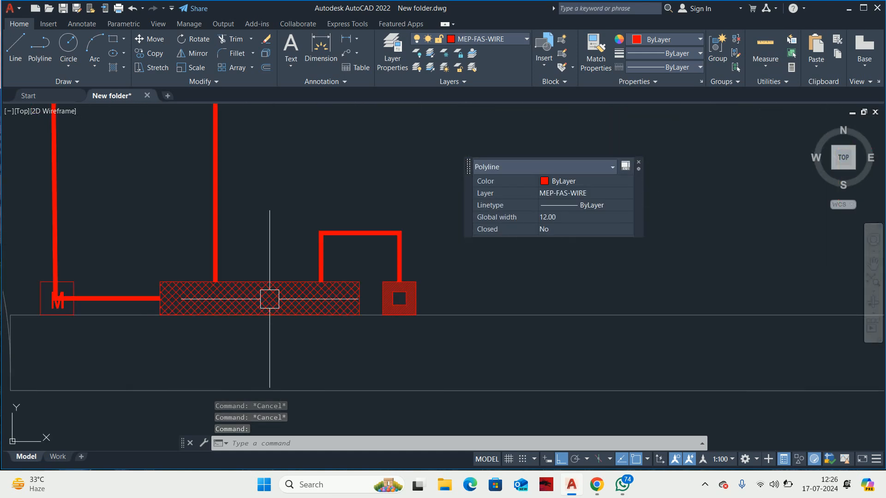
{"action": "left_click", "coordinate": [361, 233]}
{"action": "left_click", "coordinate": [495, 159]}
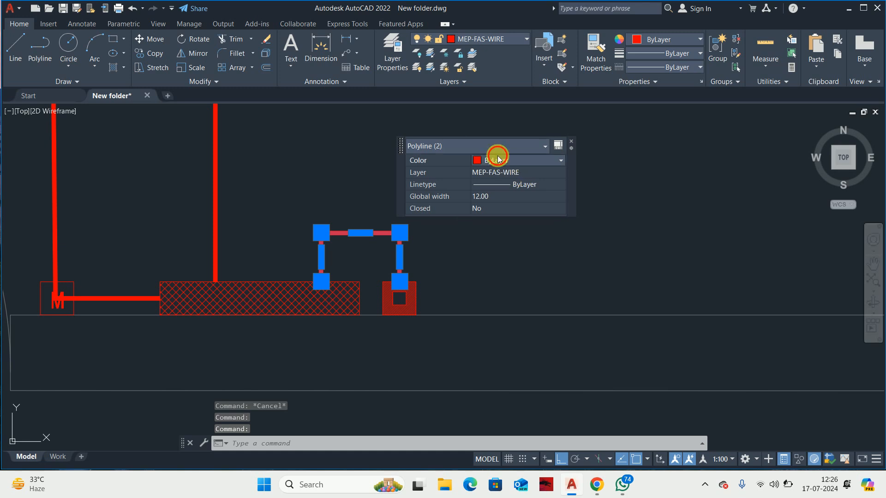
{"action": "left_click", "coordinate": [484, 214]}
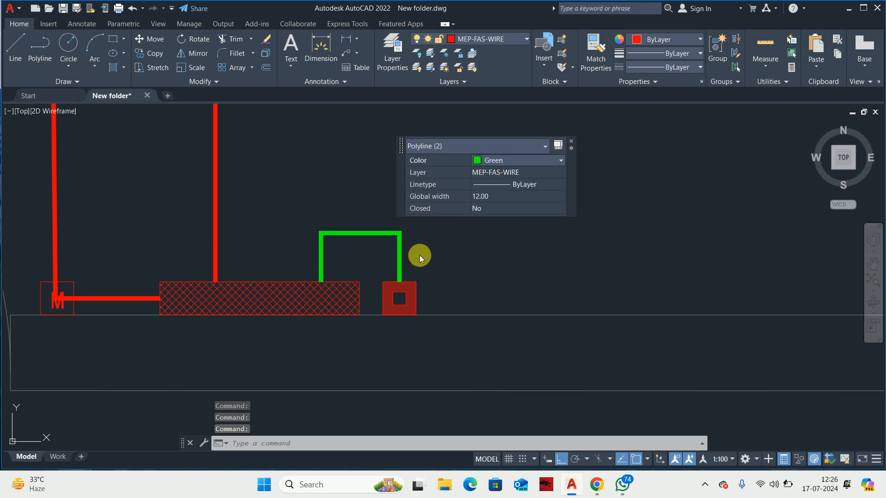
{"action": "scroll", "coordinate": [448, 253], "scroll_direction": "down", "scroll_amount": 4}
{"action": "key", "text": "Escape"}
{"action": "scroll", "coordinate": [402, 244], "scroll_direction": "up", "scroll_amount": 4}
{"action": "left_click", "coordinate": [398, 242]}
{"action": "left_click", "coordinate": [398, 241]}
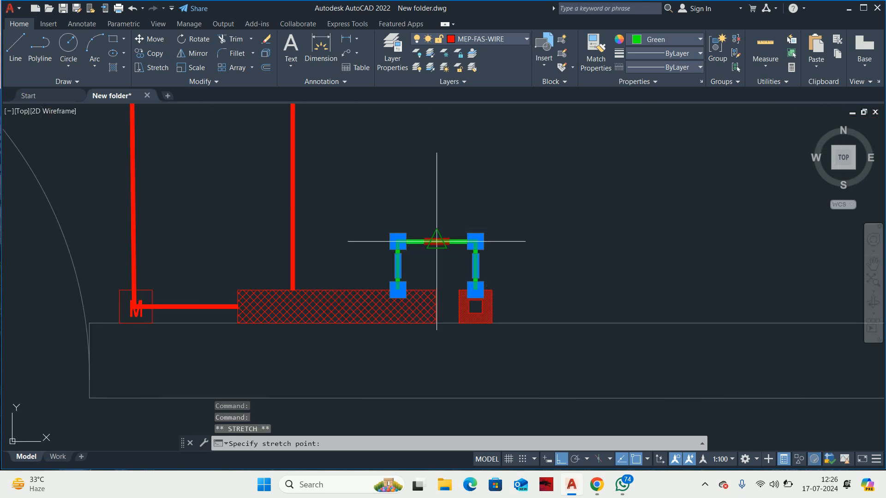
{"action": "key", "text": "Escape"}
{"action": "key", "text": "Escape"}
Step: Draw an L-shaped wire polyline from the magenta symbol's lower edge to the adjacent hatched square in the Security/Entrance room
{"action": "scroll", "coordinate": [436, 263], "scroll_direction": "down", "scroll_amount": 2}
{"action": "scroll", "coordinate": [492, 263], "scroll_direction": "down", "scroll_amount": 4}
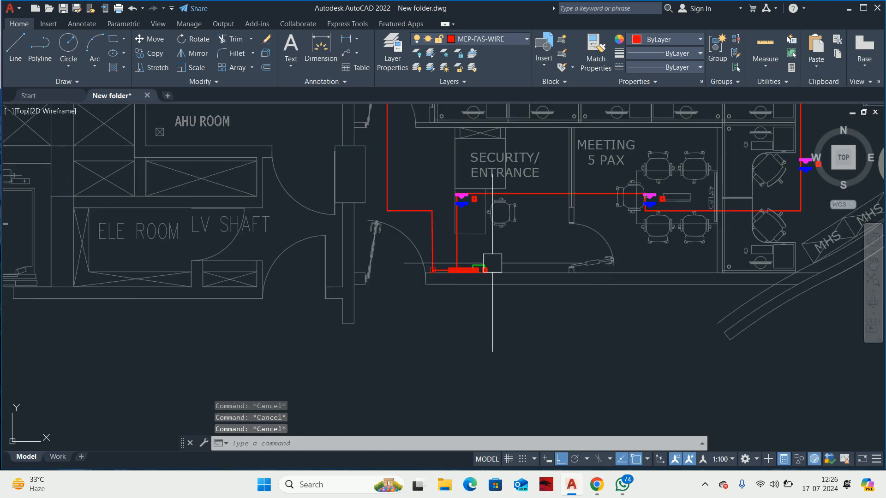
{"action": "scroll", "coordinate": [459, 196], "scroll_direction": "up", "scroll_amount": 4}
{"action": "middle_click_drag", "start_coordinate": [459, 196], "coordinate": [457, 217]}
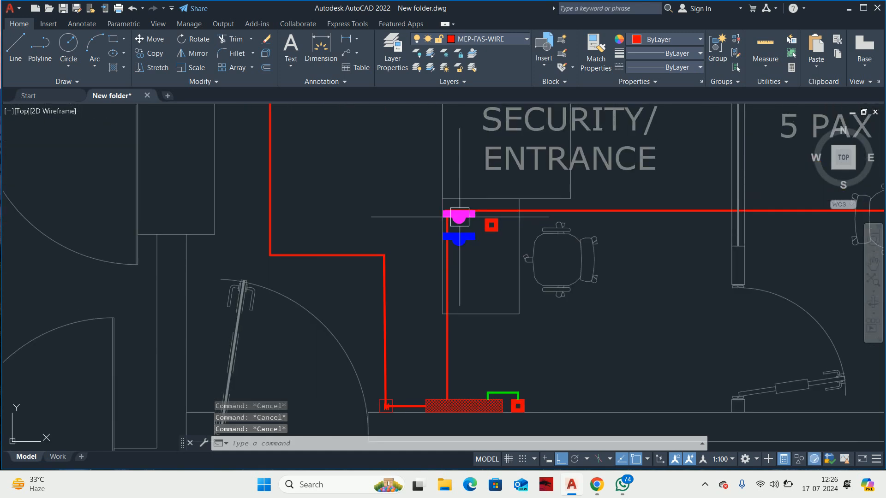
{"action": "type", "text": "pl"}
{"action": "key", "text": "Return"}
{"action": "scroll", "coordinate": [462, 220], "scroll_direction": "up", "scroll_amount": 6}
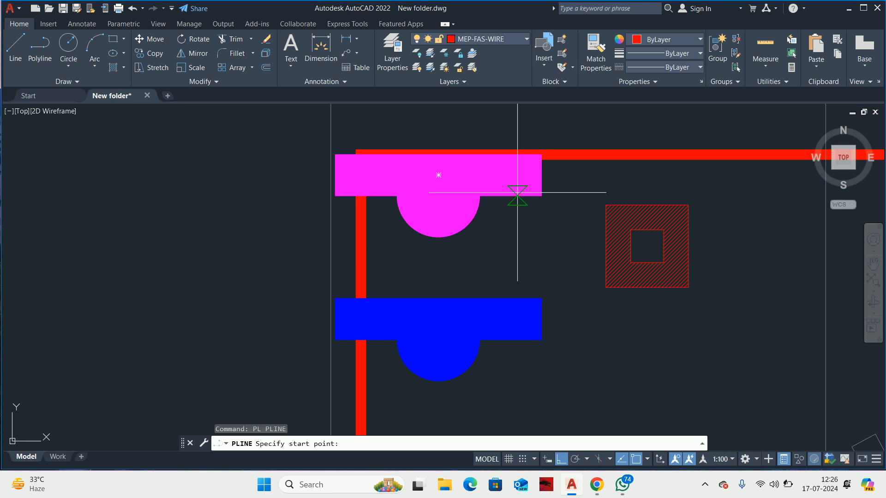
{"action": "left_click", "coordinate": [517, 195]}
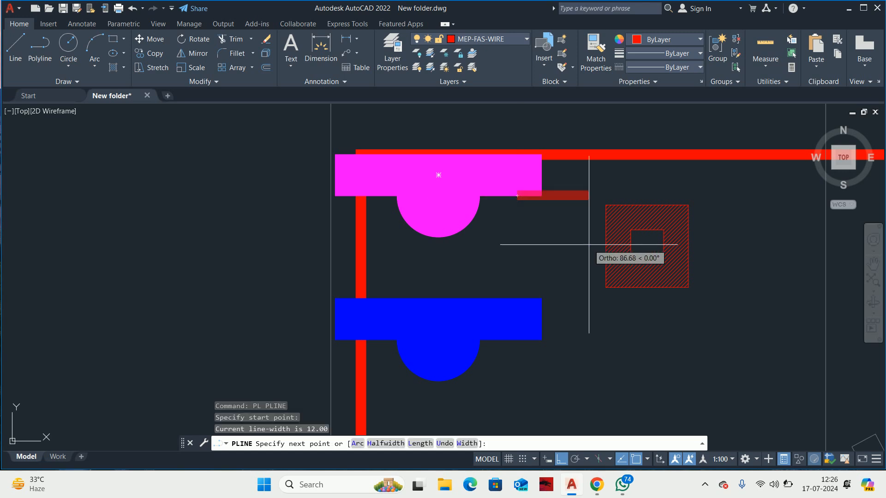
{"action": "left_click", "coordinate": [517, 246]}
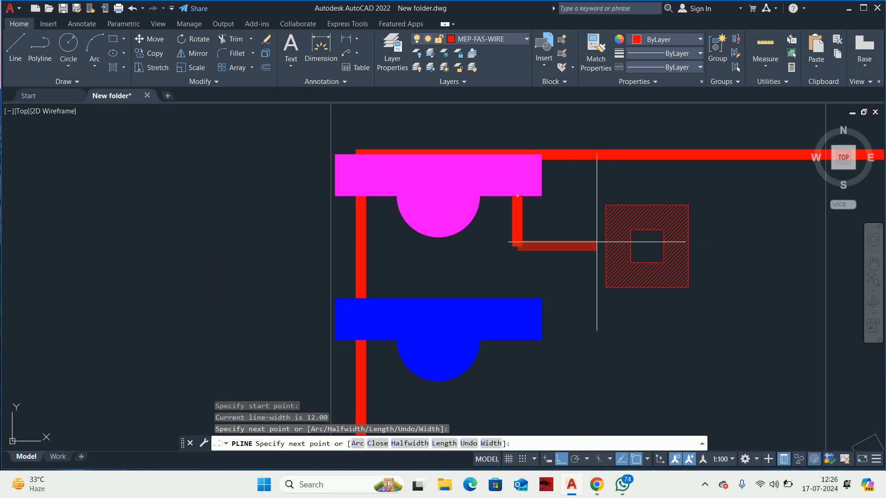
{"action": "left_click", "coordinate": [606, 246]}
{"action": "key", "text": "Escape"}
{"action": "key", "text": "Escape"}
{"action": "key", "text": "Escape"}
Step: Match the new L-shaped wire's properties to the green wire at the fire alarm panel
{"action": "scroll", "coordinate": [550, 249], "scroll_direction": "down", "scroll_amount": 6}
{"action": "type", "text": "ma"}
{"action": "key", "text": "Return"}
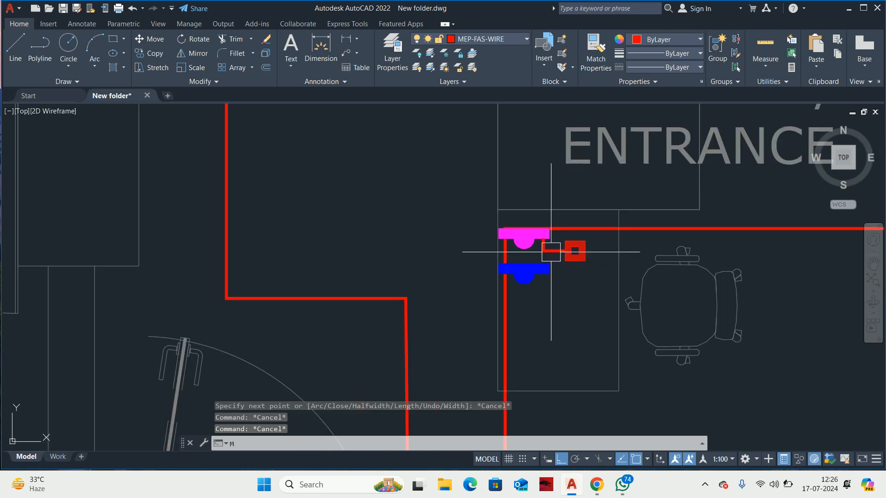
{"action": "scroll", "coordinate": [551, 252], "scroll_direction": "down", "scroll_amount": 2}
{"action": "middle_click_drag", "start_coordinate": [532, 287], "coordinate": [530, 191]}
{"action": "scroll", "coordinate": [560, 286], "scroll_direction": "up", "scroll_amount": 2}
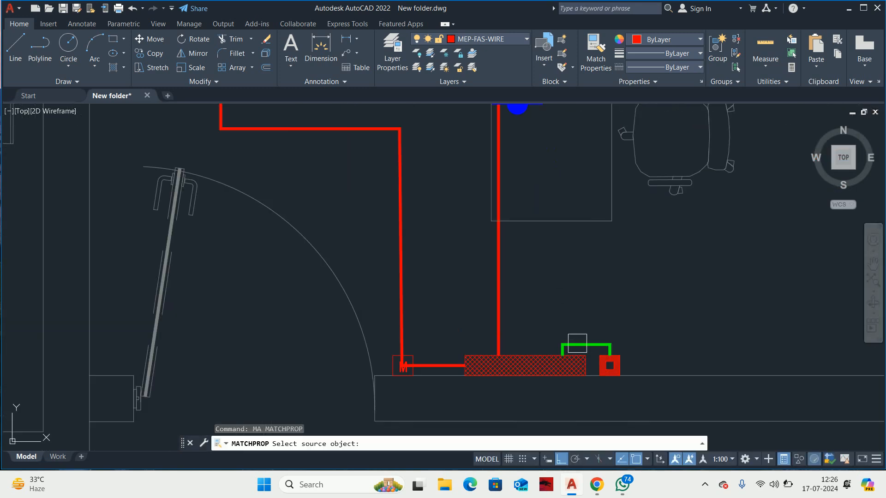
{"action": "left_click", "coordinate": [577, 344]}
{"action": "scroll", "coordinate": [567, 369], "scroll_direction": "down", "scroll_amount": 2}
{"action": "scroll", "coordinate": [565, 283], "scroll_direction": "up", "scroll_amount": 4}
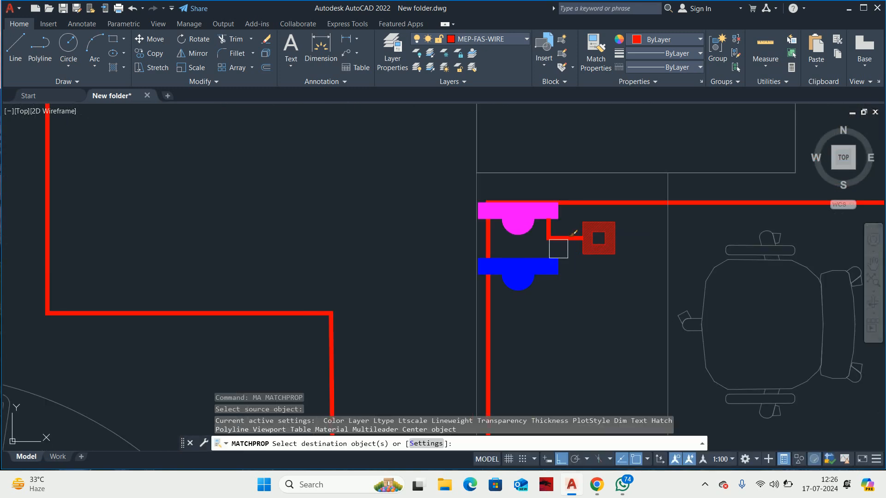
{"action": "left_click", "coordinate": [560, 238]}
{"action": "key", "text": "Escape"}
{"action": "key", "text": "Return"}
{"action": "key", "text": "Escape"}
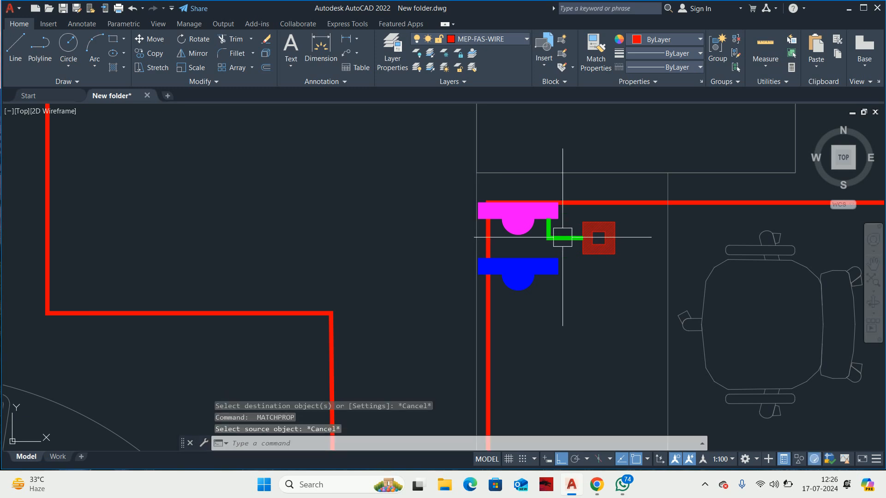
Step: Cut the green L-shaped wire beside the magenta symbol to the clipboard
{"action": "scroll", "coordinate": [615, 245], "scroll_direction": "up", "scroll_amount": 2}
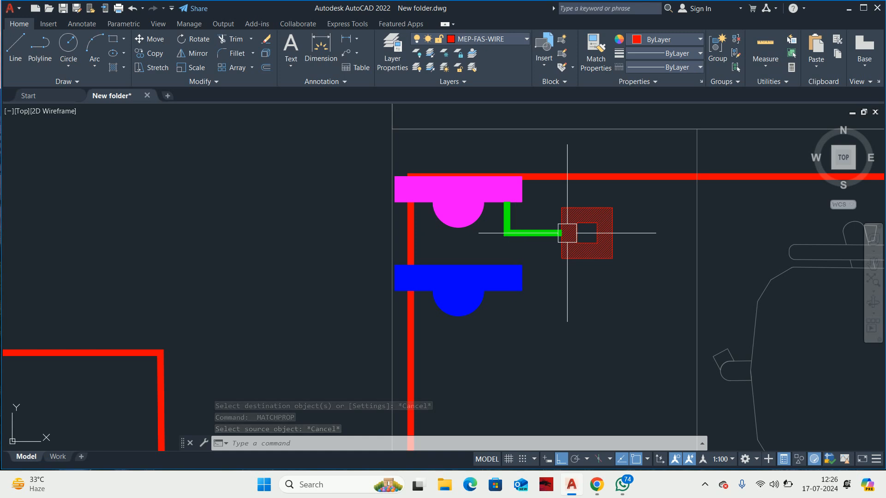
{"action": "key", "text": "Escape"}
{"action": "key", "text": "Escape"}
{"action": "left_click", "coordinate": [510, 233]}
{"action": "key", "text": "Escape"}
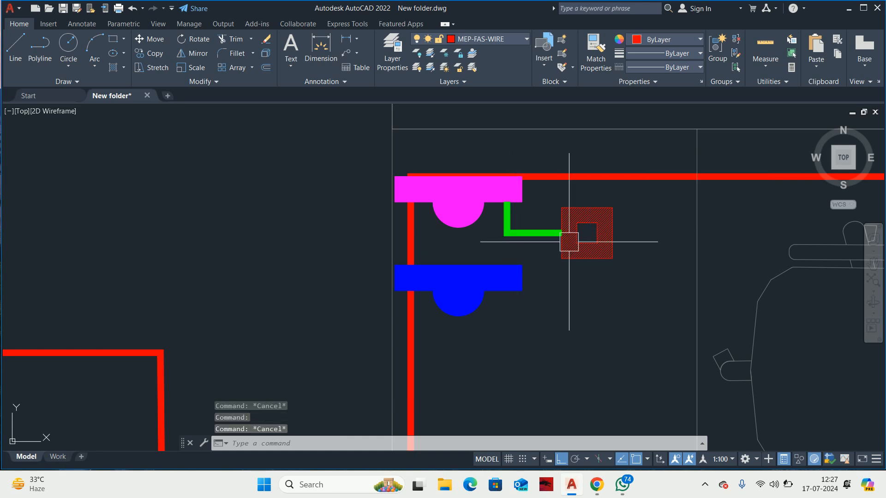
{"action": "left_click", "coordinate": [508, 244]}
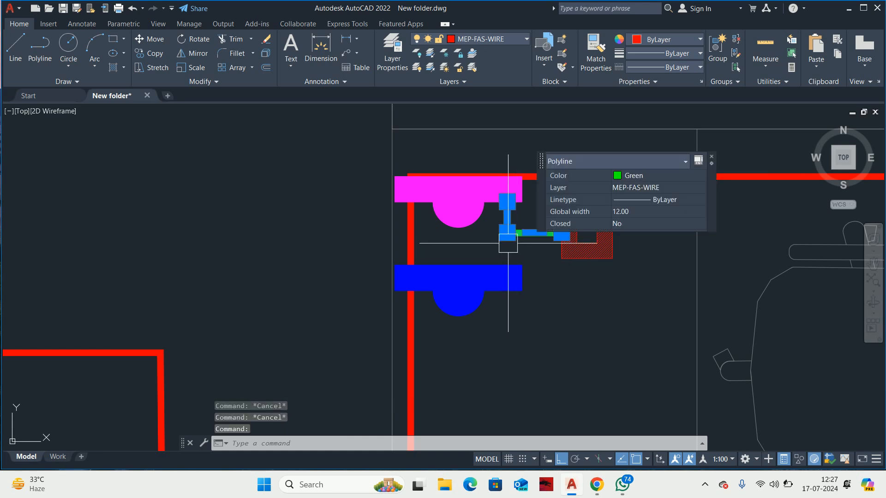
{"action": "key", "text": "ctrl+x"}
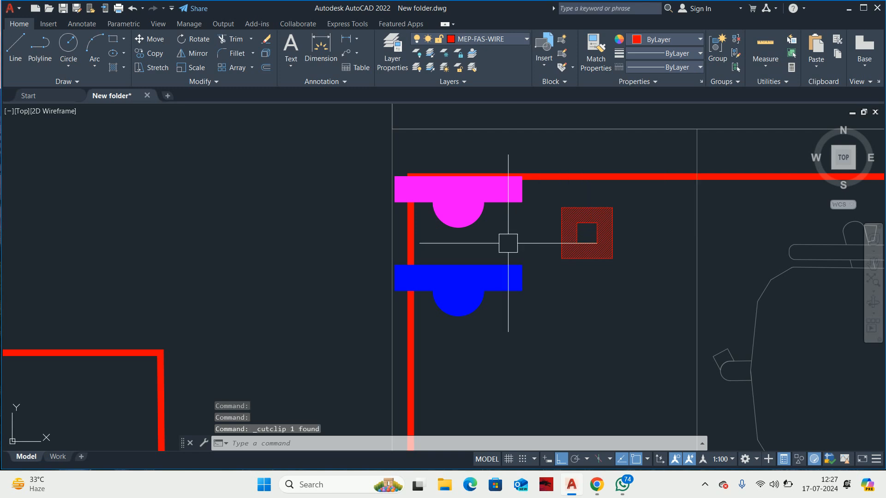
Step: Open the RESPONCE INDICATOR block for editing and paste the green L-shaped wire beside its hatched square
{"action": "left_click", "coordinate": [586, 233]}
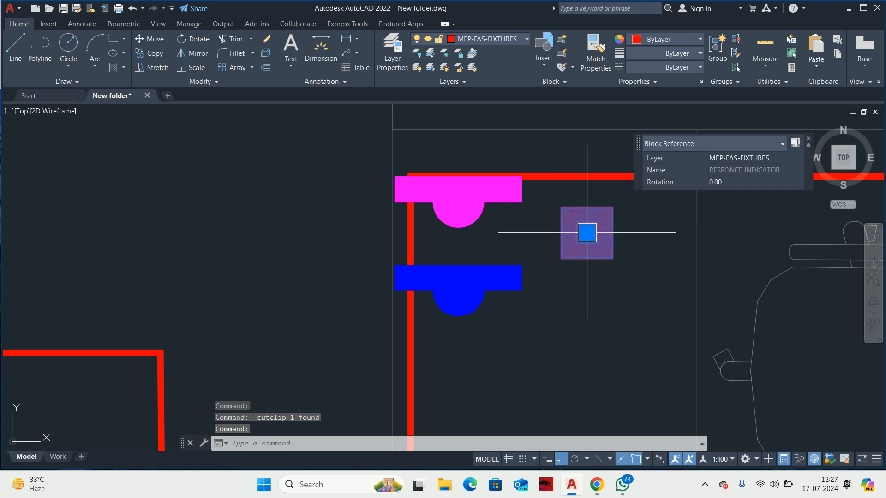
{"action": "left_click", "coordinate": [587, 232]}
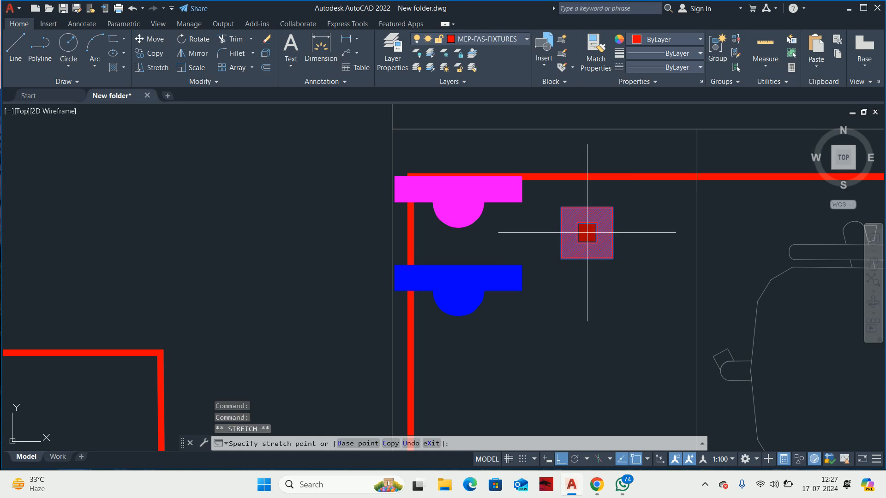
{"action": "key", "text": "Escape"}
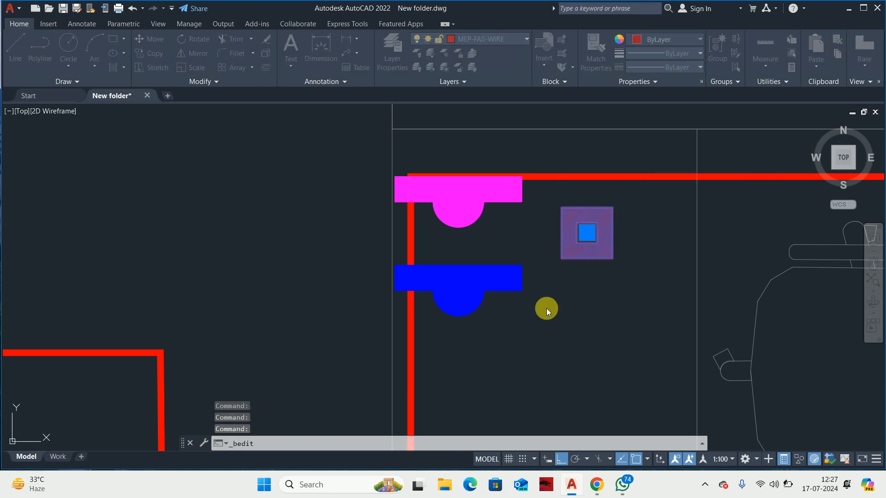
{"action": "left_click", "coordinate": [435, 318]}
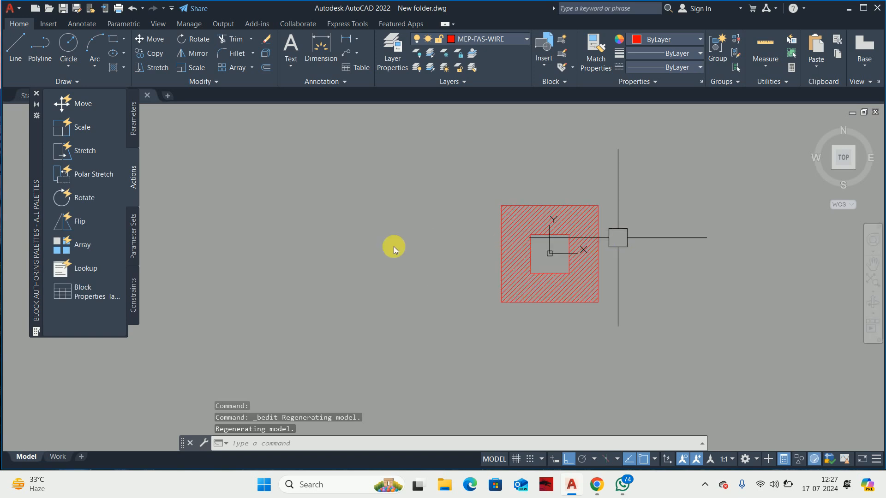
{"action": "key", "text": "ctrl+v"}
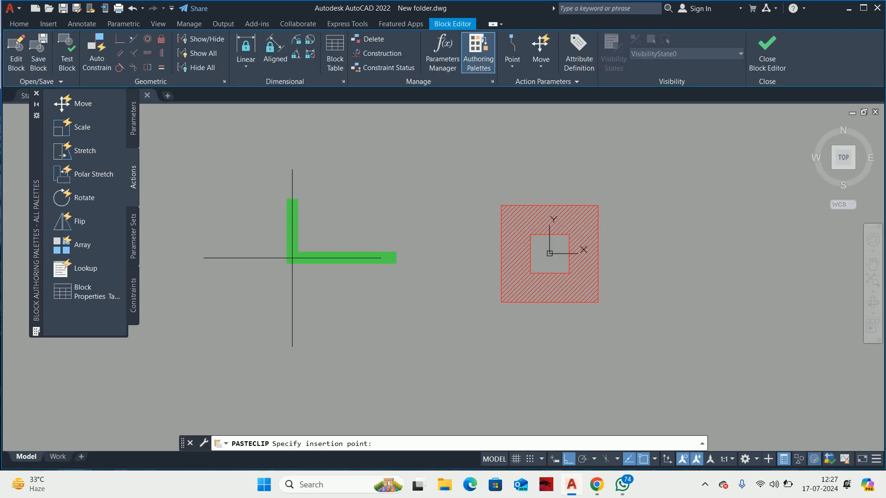
{"action": "left_click", "coordinate": [291, 261]}
{"action": "key", "text": "Escape"}
{"action": "key", "text": "Escape"}
Step: Move the green wire by its horizontal end onto the hatched square's edge midpoint, then save the block and close the block editor
{"action": "type", "text": "m"}
{"action": "key", "text": "Return"}
{"action": "left_click", "coordinate": [354, 265]}
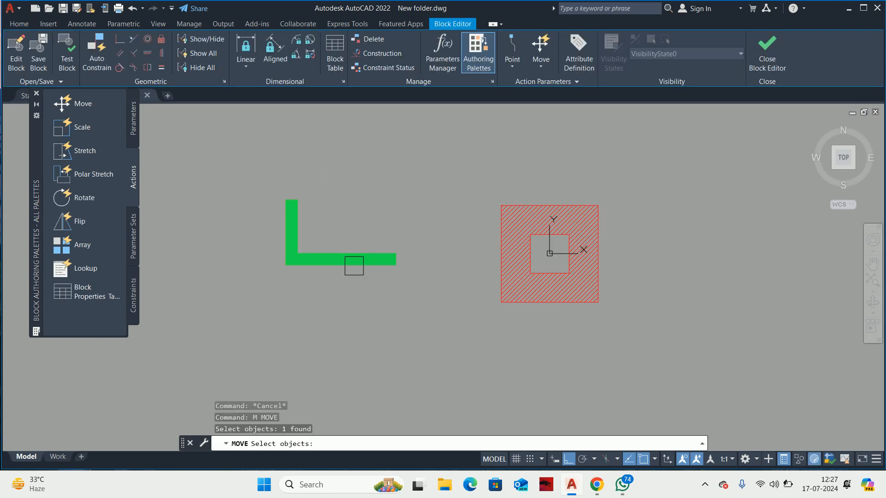
{"action": "key", "text": "Return"}
{"action": "left_click", "coordinate": [396, 259]}
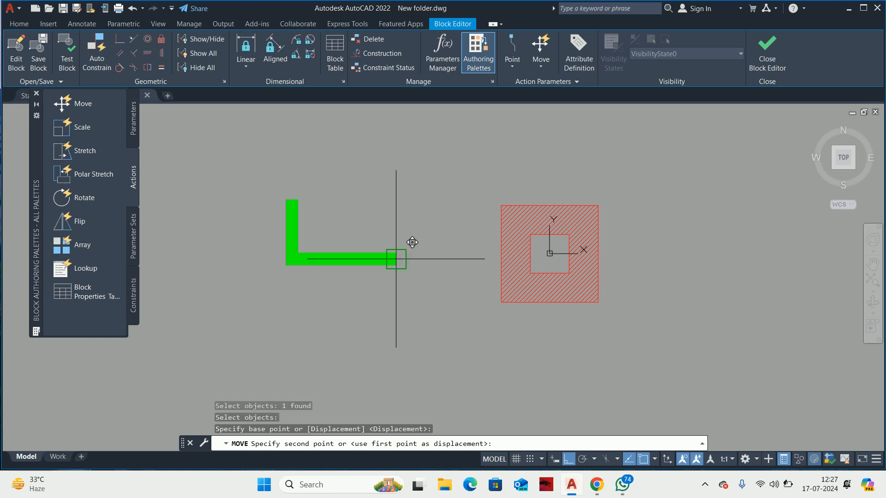
{"action": "left_click", "coordinate": [768, 50]}
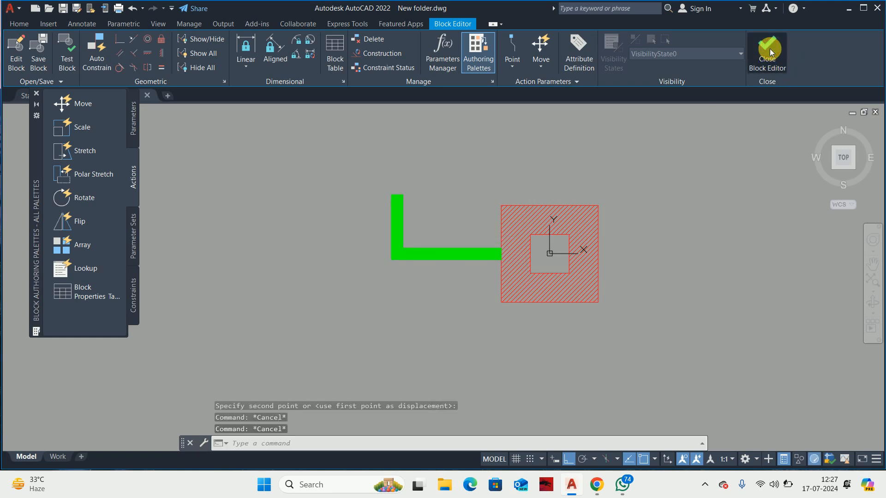
{"action": "left_click", "coordinate": [450, 211]}
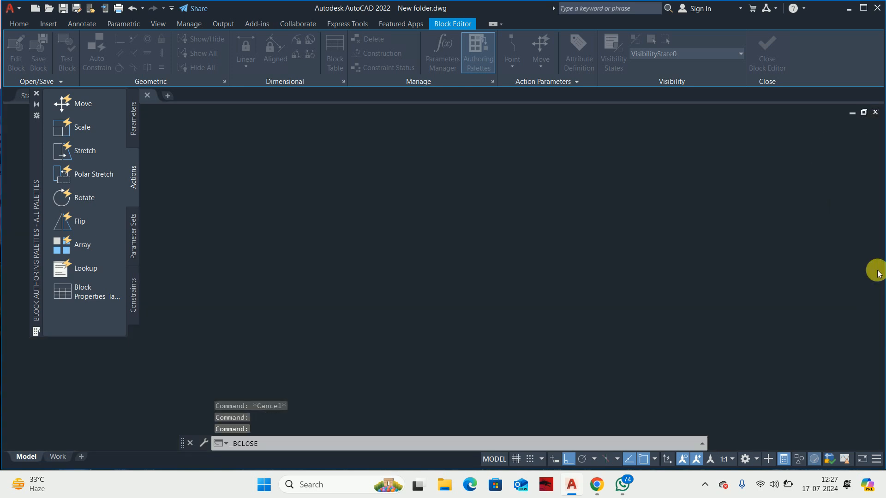
Step: Examine the green wires on the response indicator symbols from the Security/Entrance room to the rest of the floor plan
{"action": "scroll", "coordinate": [646, 238], "scroll_direction": "down", "scroll_amount": 6}
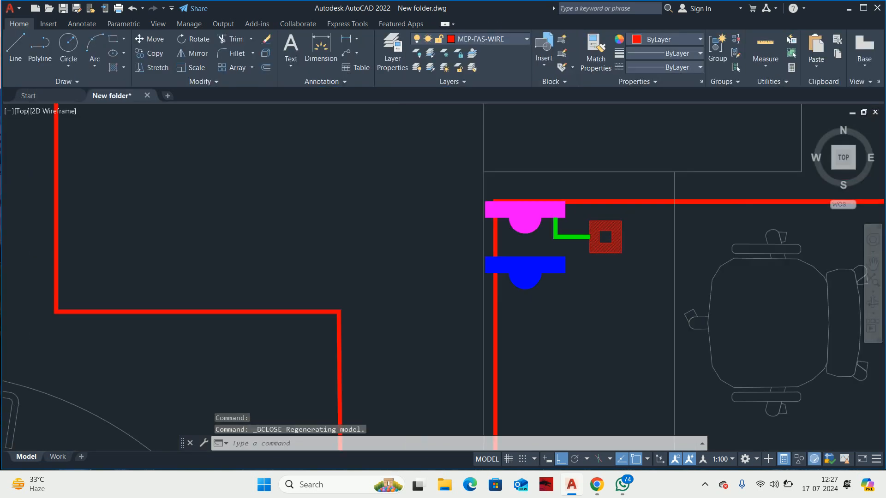
{"action": "scroll", "coordinate": [747, 211], "scroll_direction": "down", "scroll_amount": 4}
{"action": "scroll", "coordinate": [748, 217], "scroll_direction": "up", "scroll_amount": 6}
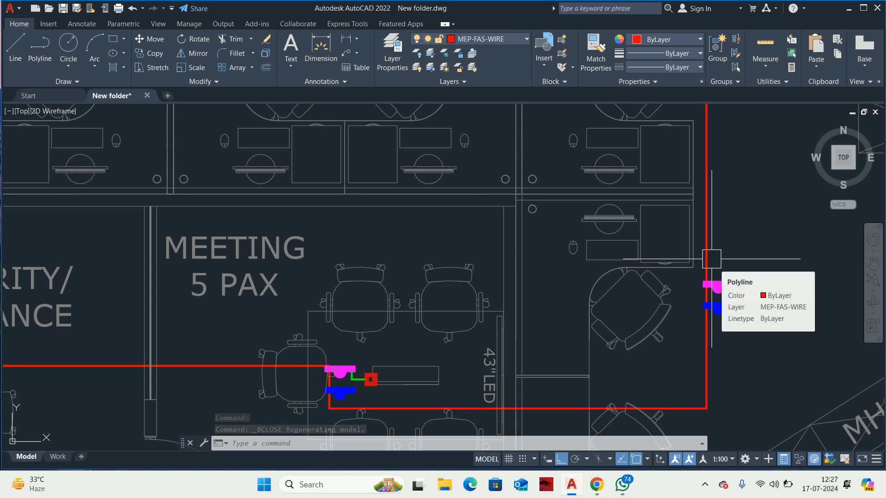
{"action": "scroll", "coordinate": [711, 258], "scroll_direction": "down", "scroll_amount": 5}
{"action": "key", "text": "Escape"}
{"action": "key", "text": "Escape"}
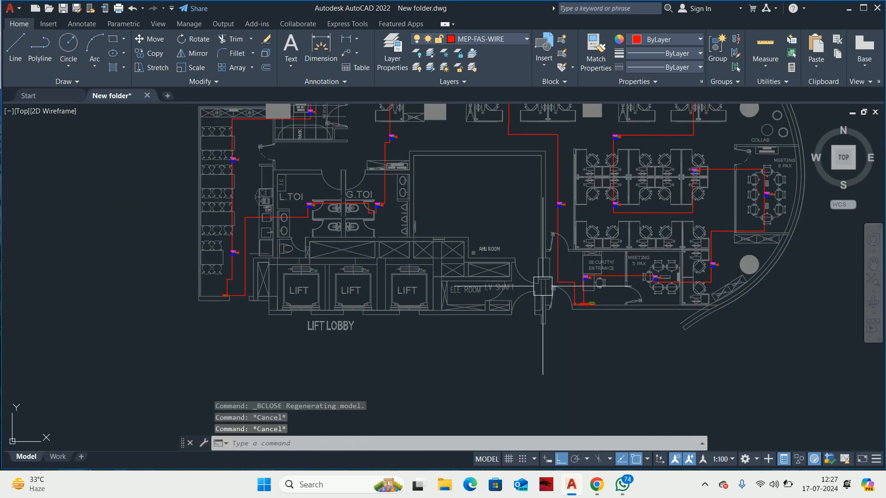
Step: Turn group selection on
{"action": "key", "text": "ctrl+shift+a"}
{"action": "scroll", "coordinate": [572, 274], "scroll_direction": "up", "scroll_amount": 4}
{"action": "key", "text": "Escape"}
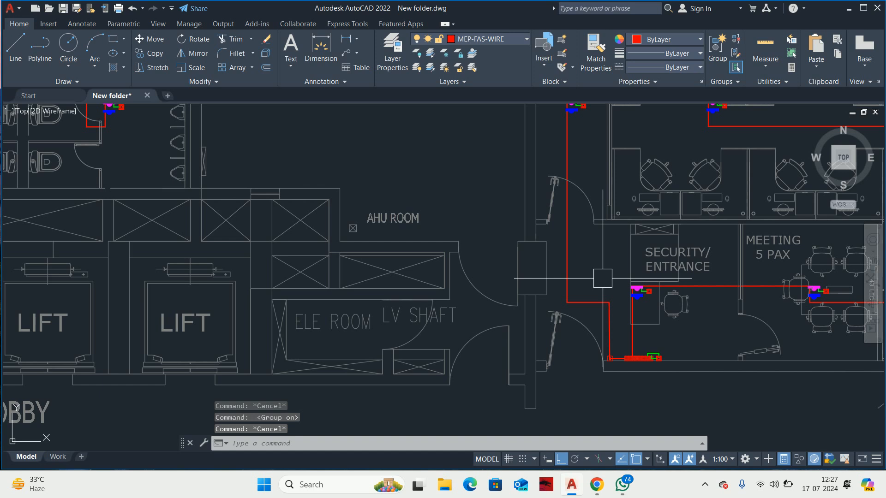
{"action": "scroll", "coordinate": [630, 279], "scroll_direction": "up", "scroll_amount": 2}
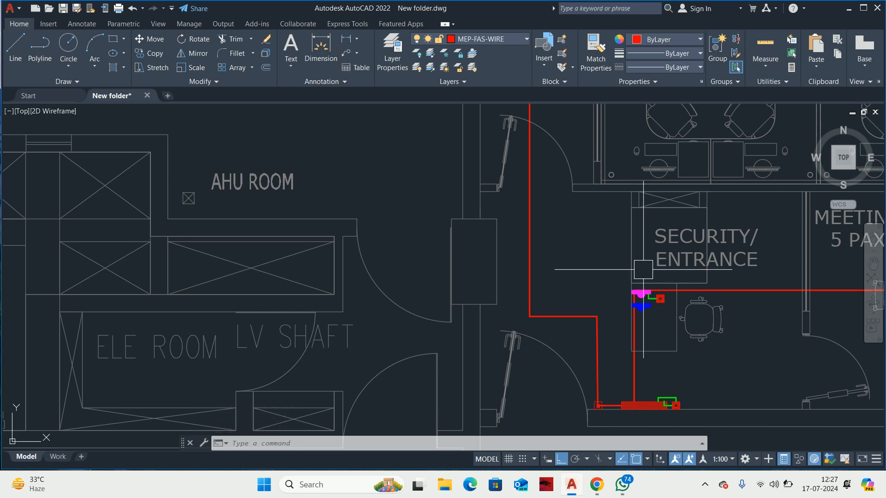
Step: Explode the response indicator block beside the hatched panel below the Security/Entrance room
{"action": "scroll", "coordinate": [651, 280], "scroll_direction": "up", "scroll_amount": 4}
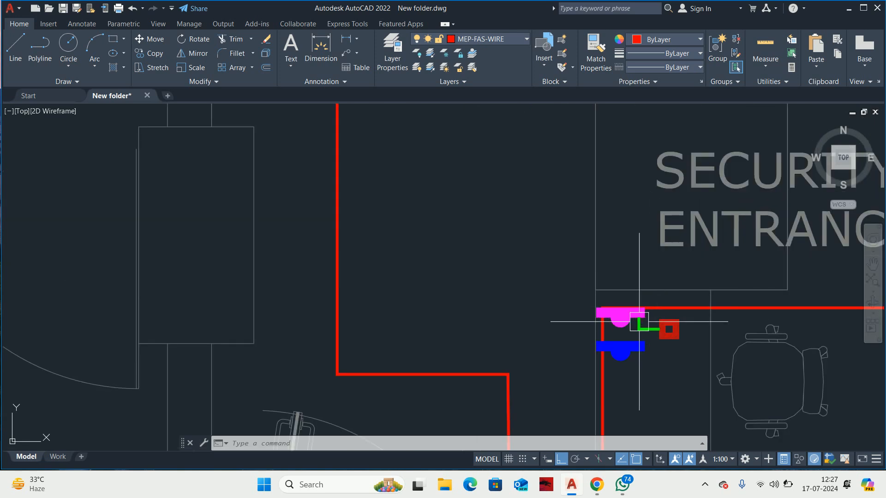
{"action": "scroll", "coordinate": [639, 321], "scroll_direction": "down", "scroll_amount": 3}
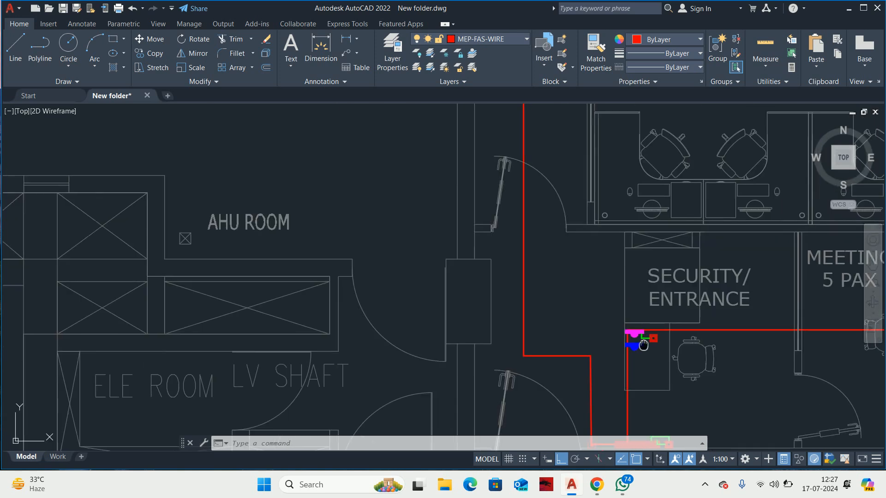
{"action": "middle_click_drag", "start_coordinate": [639, 344], "coordinate": [610, 185]}
{"action": "scroll", "coordinate": [632, 319], "scroll_direction": "up", "scroll_amount": 6}
{"action": "middle_click_drag", "start_coordinate": [632, 319], "coordinate": [625, 195]}
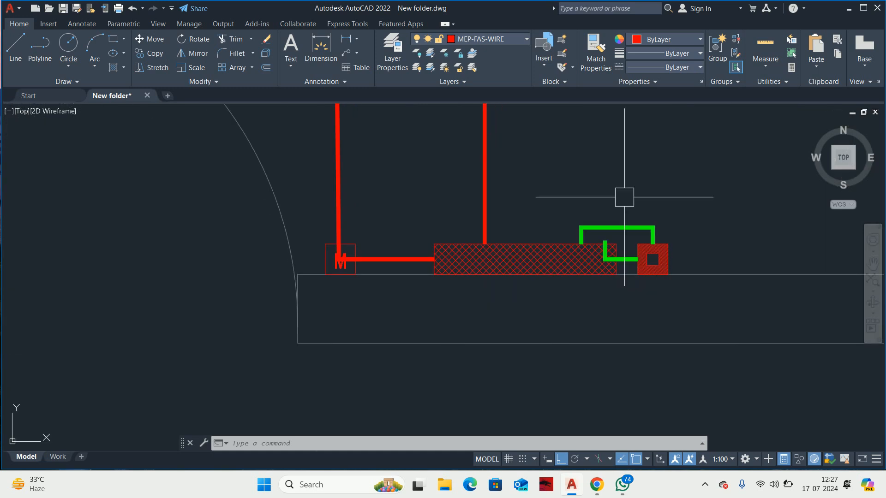
{"action": "scroll", "coordinate": [633, 266], "scroll_direction": "up", "scroll_amount": 3}
{"action": "key", "text": "Escape"}
{"action": "type", "text": "x"}
{"action": "key", "text": "Return"}
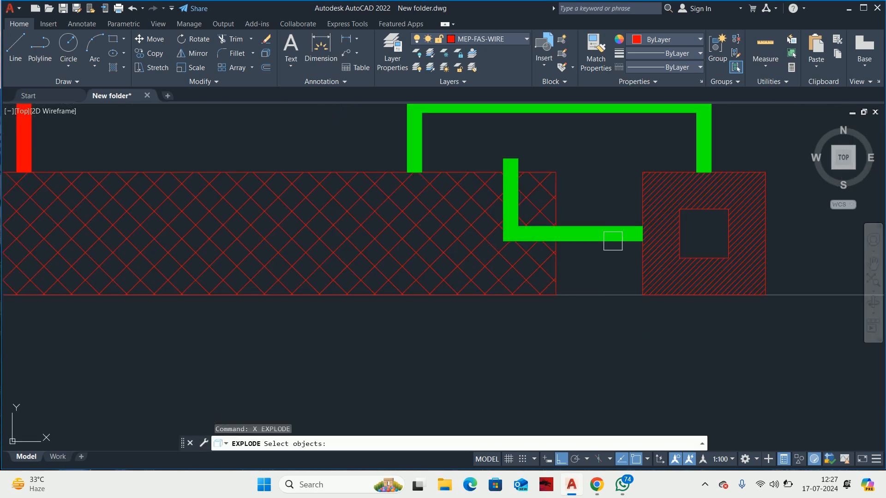
{"action": "left_click", "coordinate": [600, 219]}
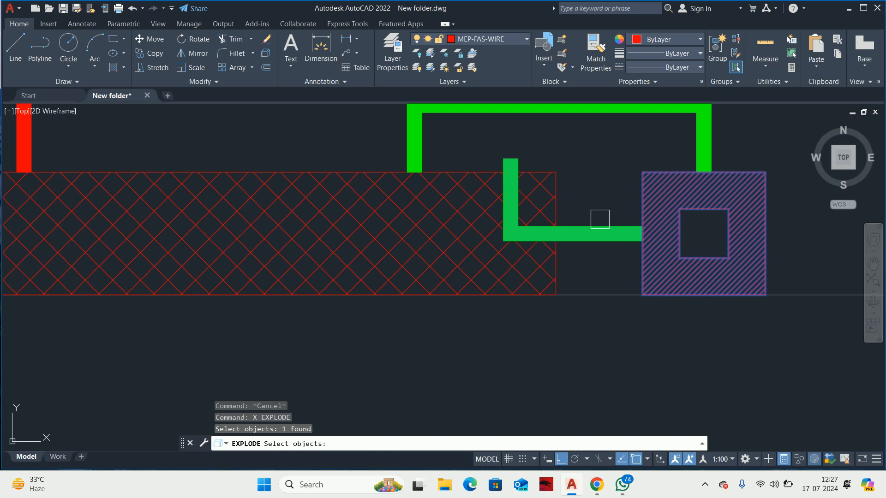
{"action": "key", "text": "Return"}
Step: Delete the L-shaped green wire overlapping the hatched panel, keeping the U-shaped wire that links it to the response indicator
{"action": "left_click", "coordinate": [598, 233]}
{"action": "scroll", "coordinate": [597, 236], "scroll_direction": "down", "scroll_amount": 5}
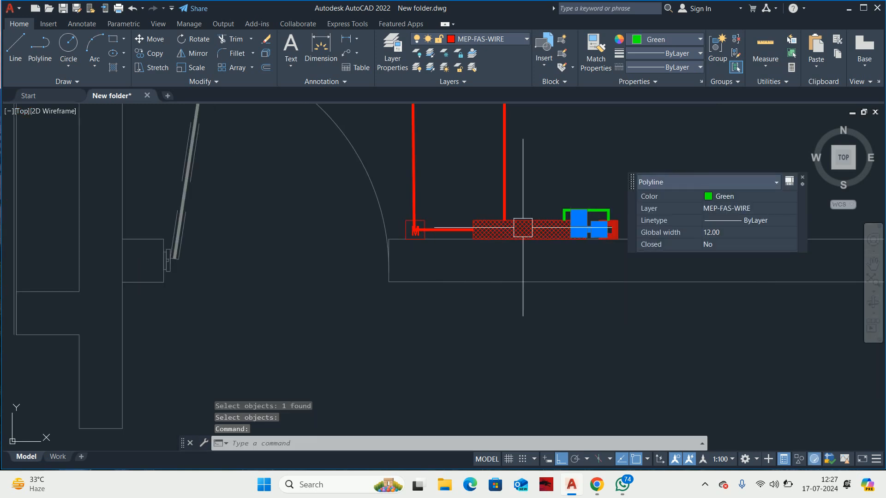
{"action": "key", "text": "Delete"}
{"action": "scroll", "coordinate": [649, 229], "scroll_direction": "down", "scroll_amount": 6}
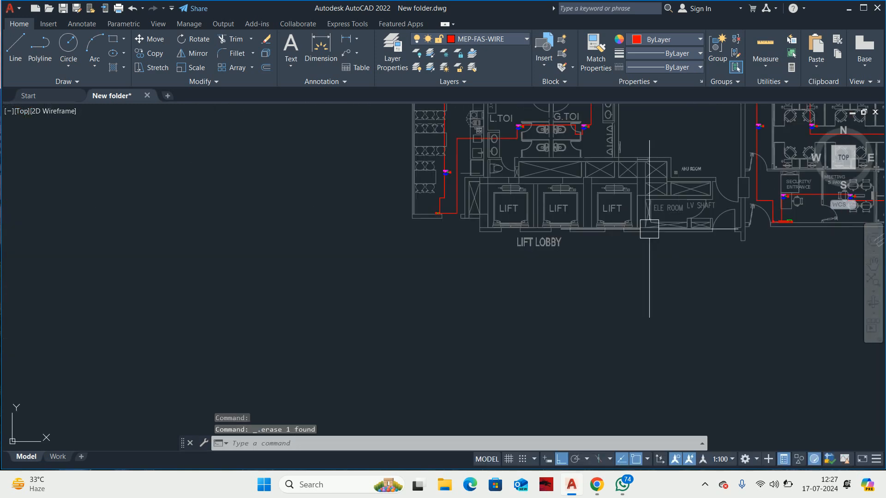
Step: Try to explode the response indicator beside the M symbol west of the lift lobby and delete its L-shaped green wire
{"action": "scroll", "coordinate": [364, 180], "scroll_direction": "up", "scroll_amount": 6}
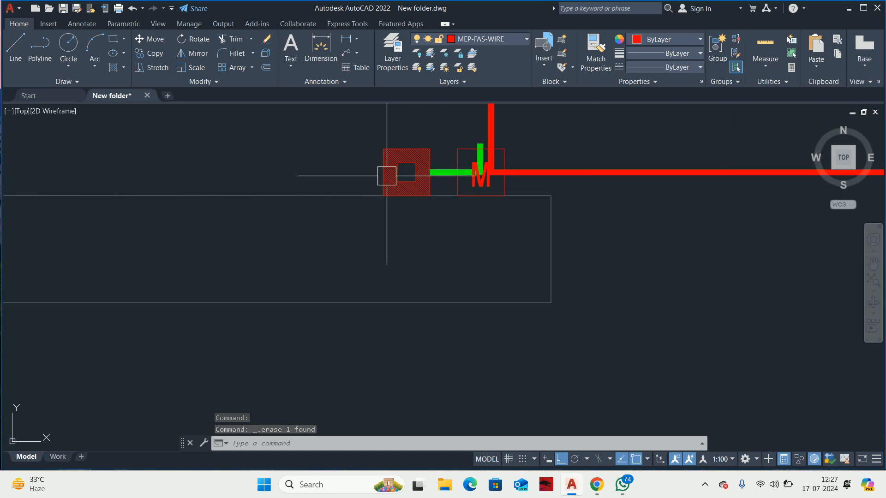
{"action": "type", "text": "x"}
{"action": "key", "text": "Return"}
{"action": "left_click", "coordinate": [389, 174]}
{"action": "key", "text": "Return"}
{"action": "scroll", "coordinate": [450, 161], "scroll_direction": "up", "scroll_amount": 2}
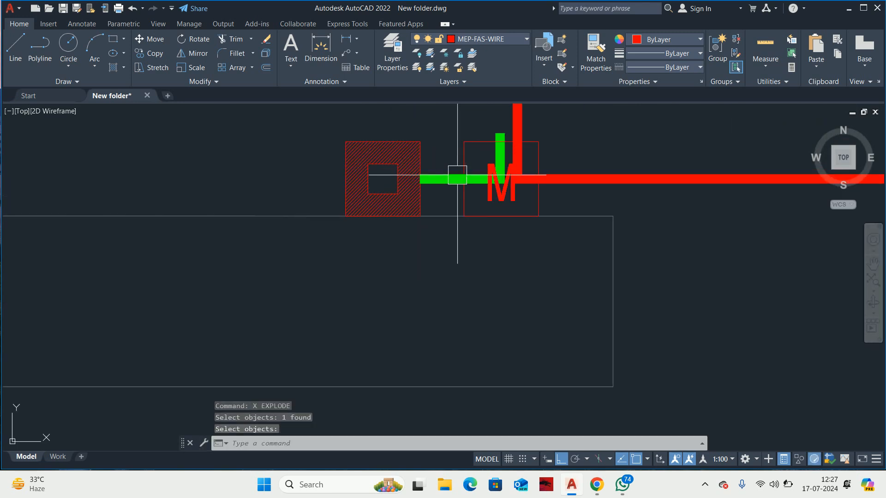
{"action": "left_click", "coordinate": [442, 178]}
{"action": "key", "text": "Delete"}
{"action": "scroll", "coordinate": [472, 175], "scroll_direction": "up", "scroll_amount": 2}
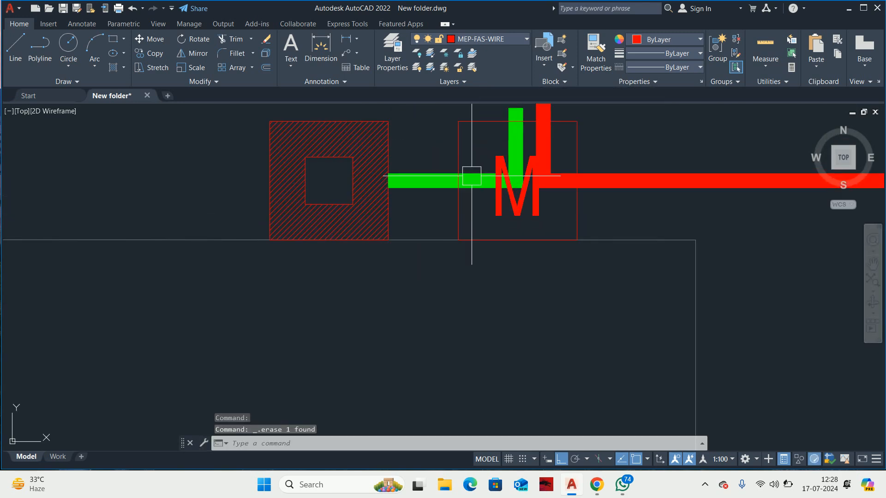
{"action": "left_click", "coordinate": [472, 176]}
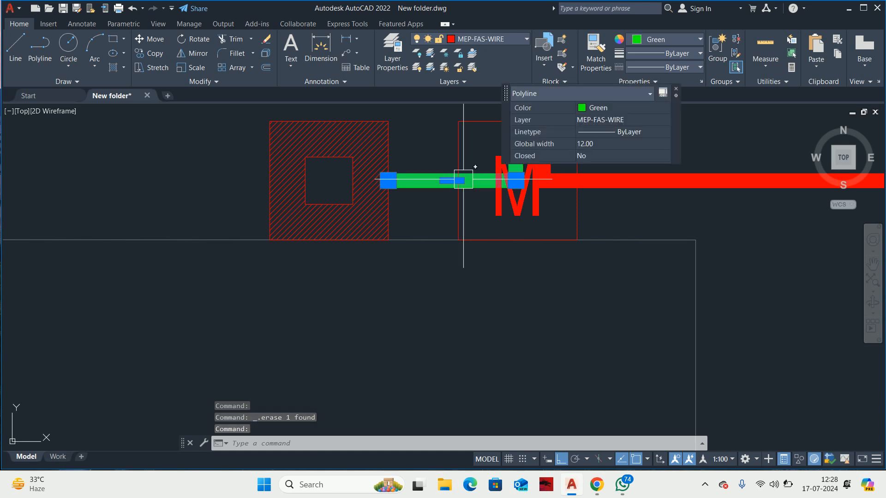
Step: Undo the wire deletion and the explode of the response indicator beside the M symbol
{"action": "key", "text": "ctrl+z"}
{"action": "key", "text": "ctrl+z"}
{"action": "key", "text": "ctrl+z"}
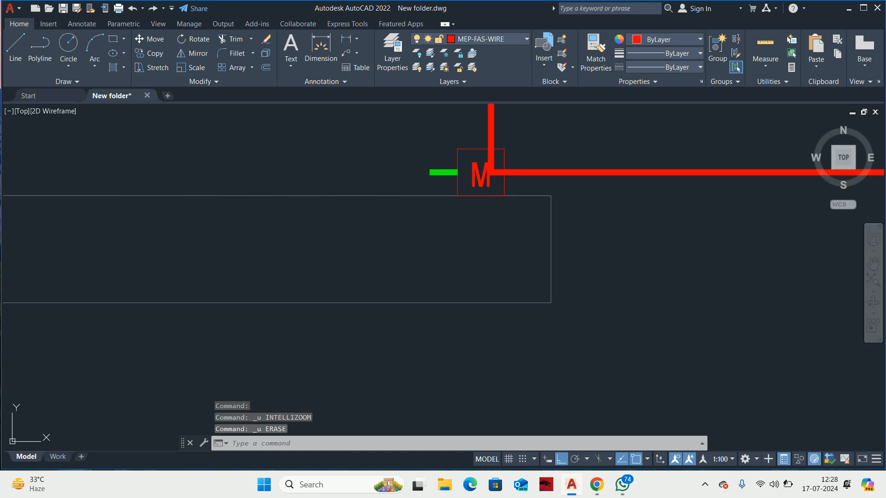
{"action": "scroll", "coordinate": [483, 157], "scroll_direction": "up", "scroll_amount": 5}
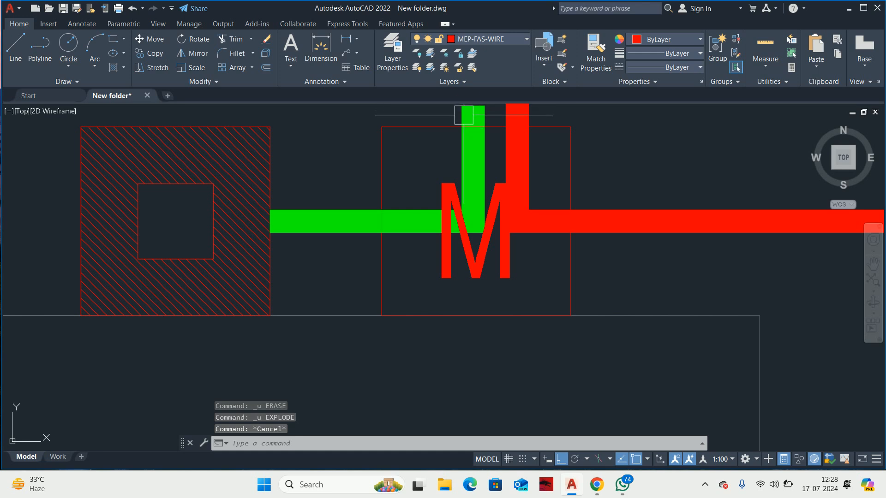
{"action": "middle_click_drag", "start_coordinate": [464, 114], "coordinate": [469, 204]}
{"action": "key", "text": "Escape"}
{"action": "key", "text": "Escape"}
{"action": "left_click", "coordinate": [476, 198]}
{"action": "key", "text": "Escape"}
{"action": "key", "text": "Escape"}
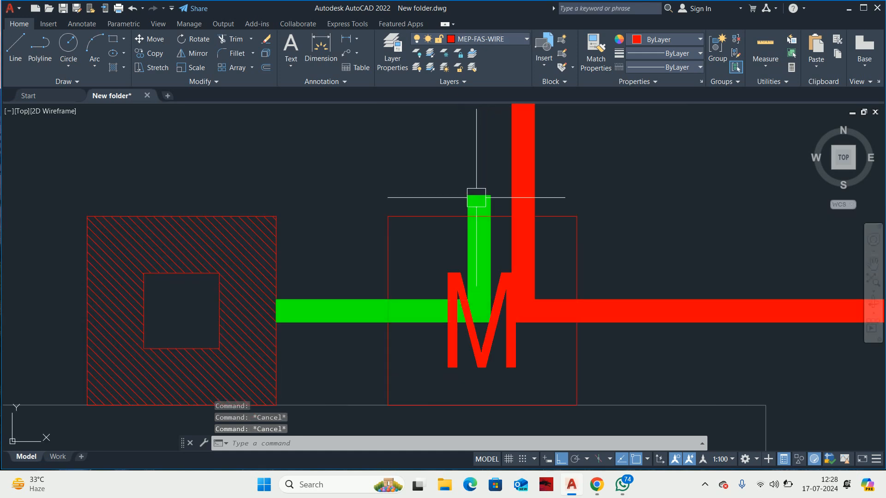
{"action": "key", "text": "ctrl+y"}
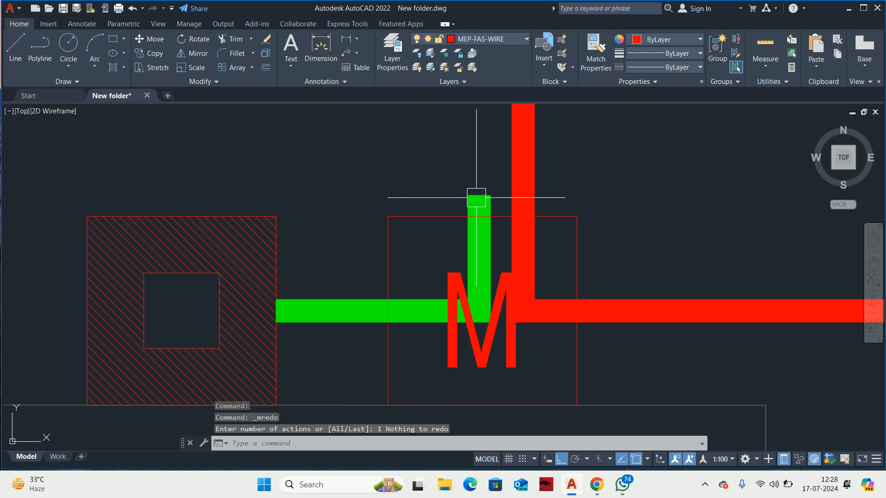
Step: Explode the response indicator block beside the M symbol west of the lift lobby and delete its L-shaped green wire
{"action": "left_click", "coordinate": [476, 197]}
{"action": "type", "text": "x"}
{"action": "key", "text": "Return"}
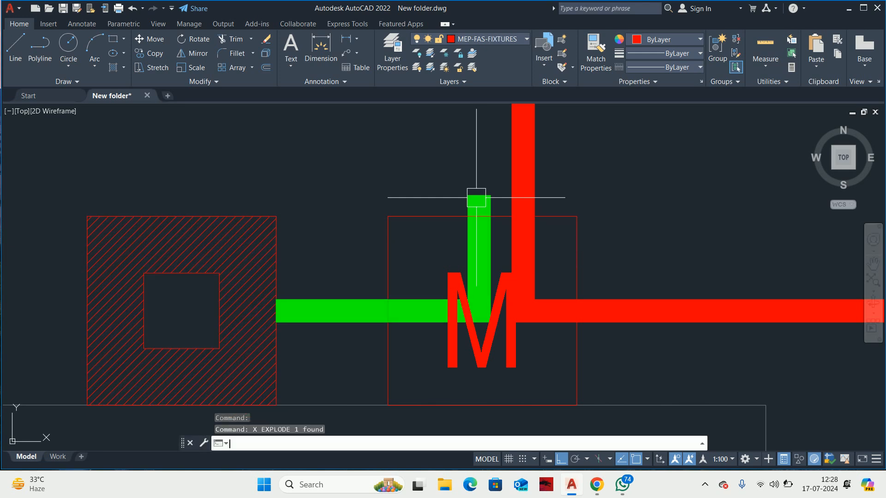
{"action": "left_click", "coordinate": [478, 196]}
{"action": "scroll", "coordinate": [479, 195], "scroll_direction": "down", "scroll_amount": 3}
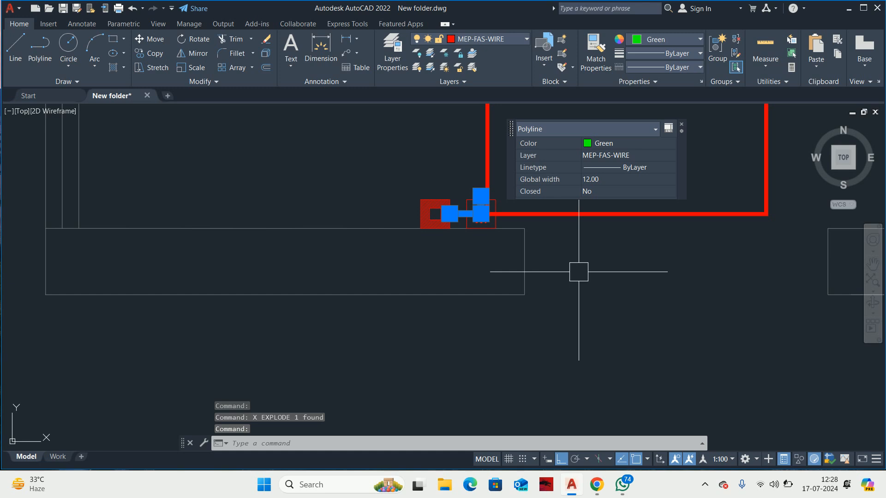
{"action": "key", "text": "Delete"}
{"action": "scroll", "coordinate": [544, 233], "scroll_direction": "down", "scroll_amount": 3}
{"action": "middle_click_drag", "start_coordinate": [600, 245], "coordinate": [314, 199]}
{"action": "key", "text": "Escape"}
{"action": "key", "text": "Escape"}
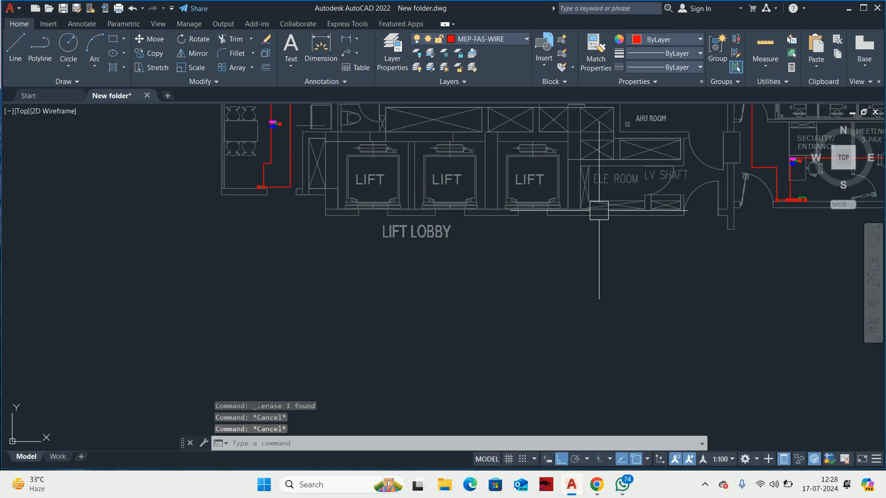
Step: Examine the hatched panel below the Security/Entrance room, its red loop wires and the green wire to its response indicator
{"action": "scroll", "coordinate": [599, 210], "scroll_direction": "down", "scroll_amount": 2}
{"action": "middle_click_drag", "start_coordinate": [594, 212], "coordinate": [439, 231]}
{"action": "scroll", "coordinate": [512, 217], "scroll_direction": "up", "scroll_amount": 5}
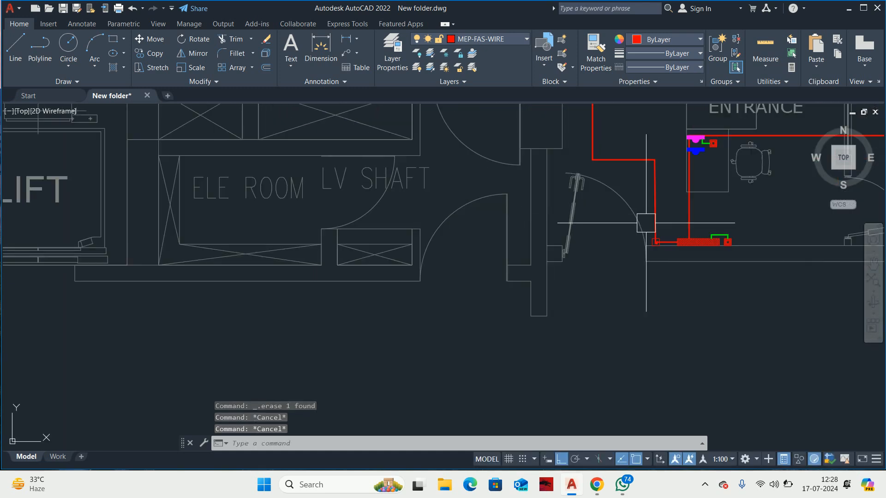
{"action": "scroll", "coordinate": [641, 221], "scroll_direction": "down", "scroll_amount": 2}
{"action": "scroll", "coordinate": [612, 237], "scroll_direction": "down", "scroll_amount": 2}
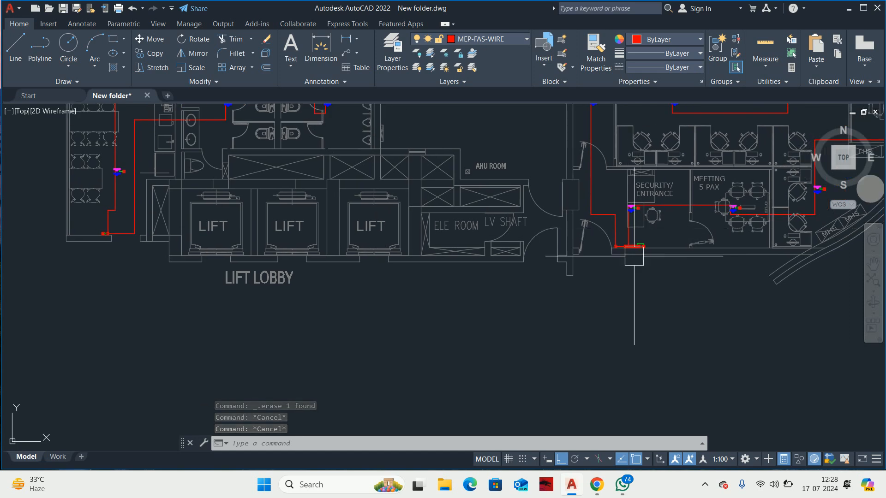
{"action": "scroll", "coordinate": [634, 256], "scroll_direction": "up", "scroll_amount": 4}
{"action": "middle_click_drag", "start_coordinate": [627, 246], "coordinate": [611, 284]}
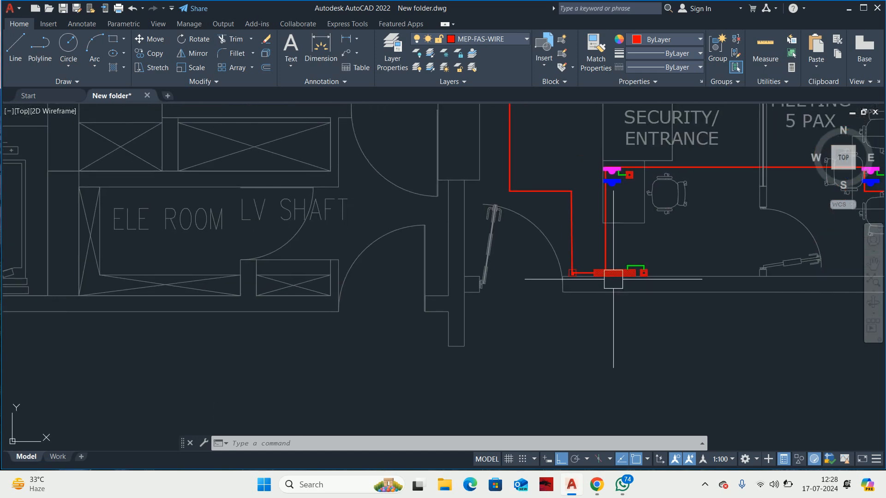
{"action": "scroll", "coordinate": [613, 279], "scroll_direction": "down", "scroll_amount": 4}
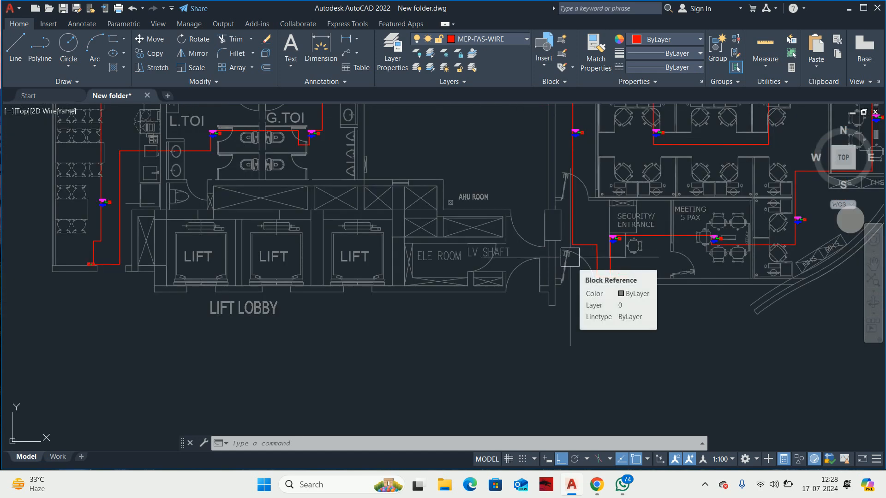
{"action": "middle_click_drag", "start_coordinate": [570, 257], "coordinate": [528, 307]}
{"action": "scroll", "coordinate": [559, 322], "scroll_direction": "up", "scroll_amount": 3}
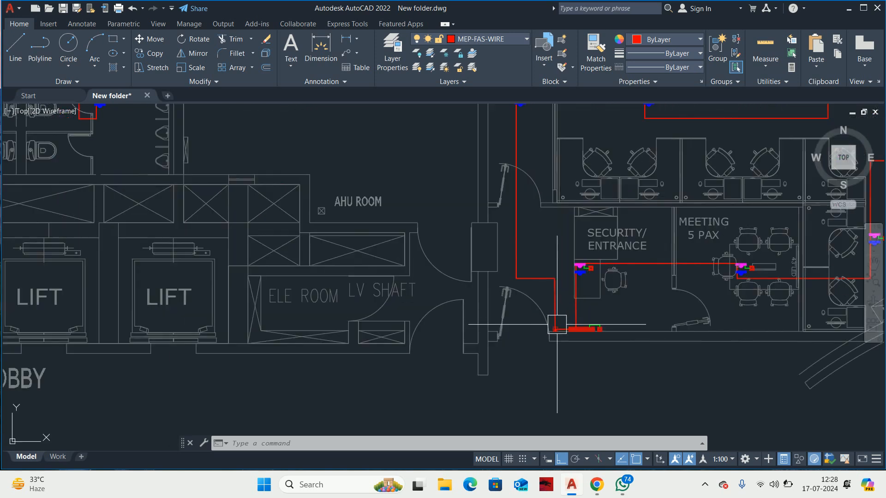
{"action": "scroll", "coordinate": [579, 323], "scroll_direction": "up", "scroll_amount": 4}
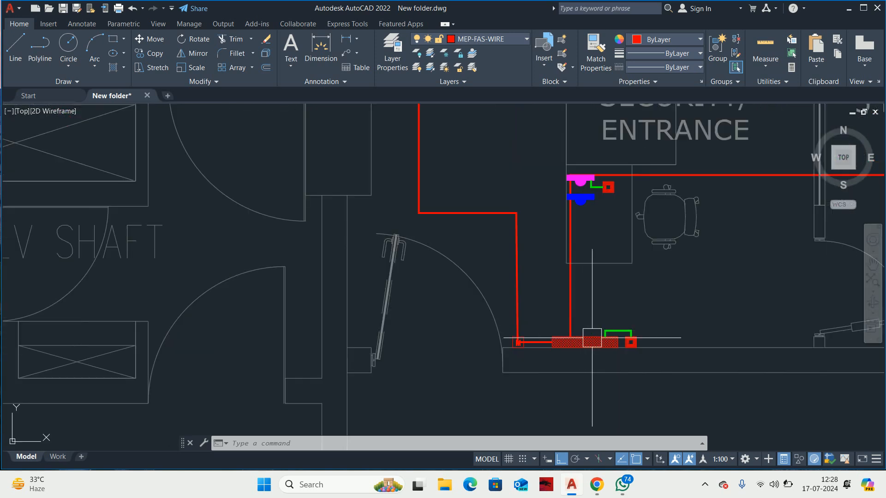
{"action": "scroll", "coordinate": [621, 336], "scroll_direction": "up", "scroll_amount": 4}
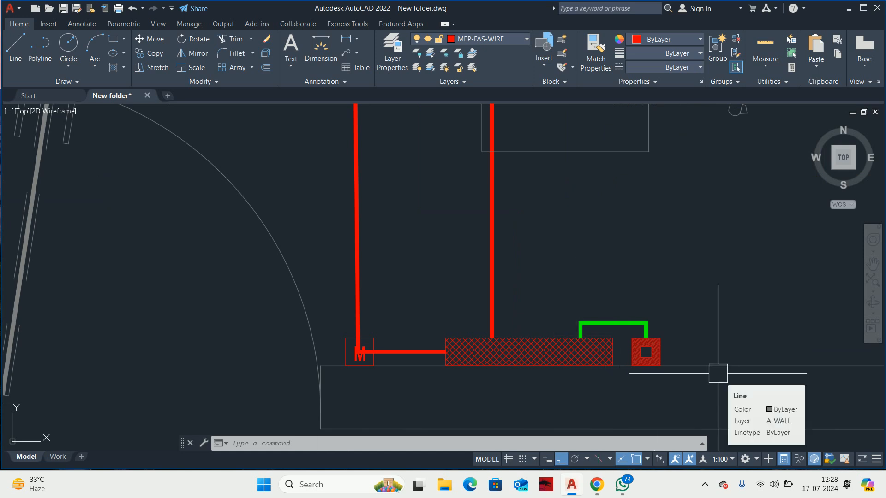
{"action": "scroll", "coordinate": [645, 290], "scroll_direction": "down", "scroll_amount": 6}
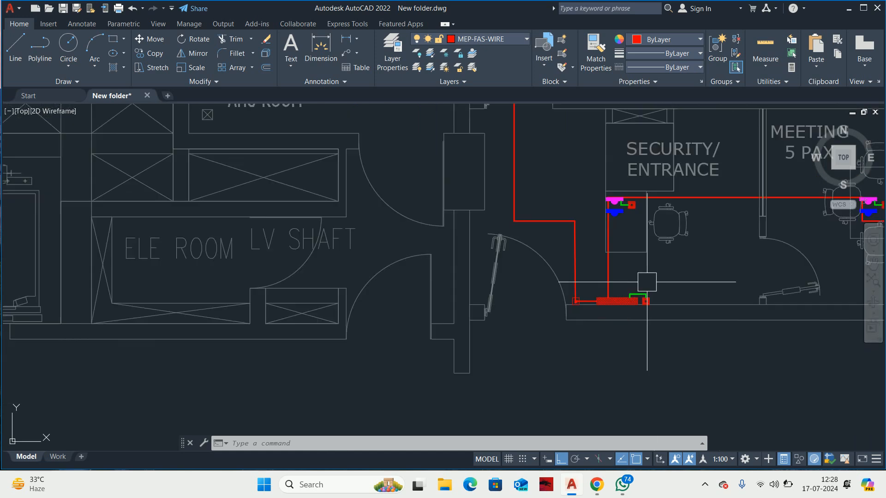
Step: Examine the red fire alarm wire loop and its fixtures across the whole office floor plan
{"action": "scroll", "coordinate": [647, 282], "scroll_direction": "down", "scroll_amount": 6}
{"action": "mouse_move", "coordinate": [614, 265]}
{"action": "middle_mouse_down"}
{"action": "mouse_move", "coordinate": [593, 306]}
{"action": "mouse_move", "coordinate": [558, 298]}
{"action": "middle_mouse_up"}
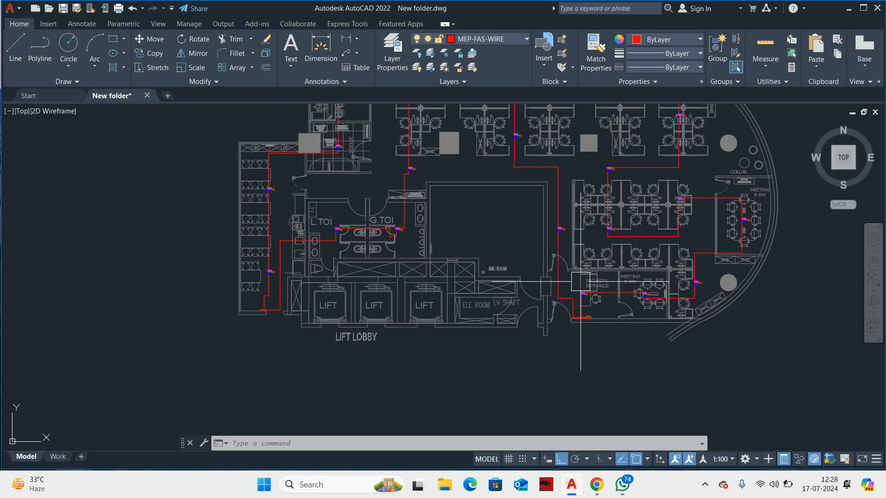
{"action": "key", "text": "Escape"}
{"action": "key", "text": "Escape"}
{"action": "key", "text": "Escape"}
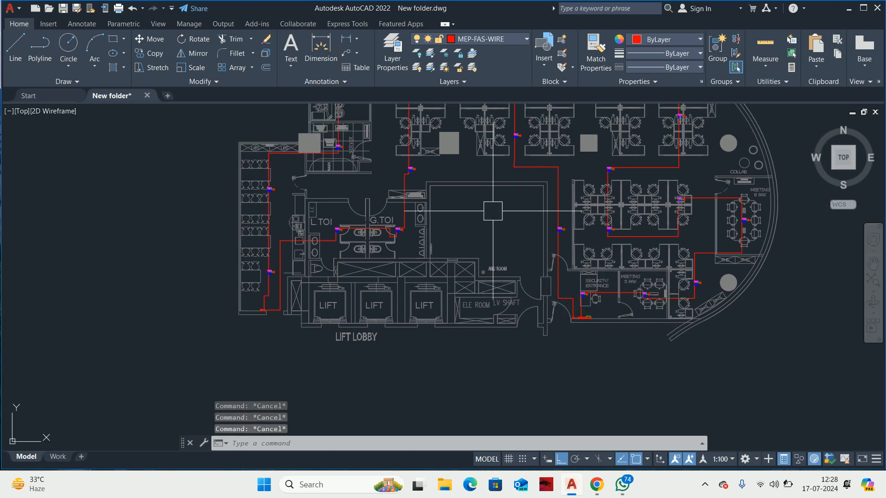
{"action": "middle_click_drag", "start_coordinate": [492, 209], "coordinate": [458, 275]}
{"action": "scroll", "coordinate": [547, 251], "scroll_direction": "down", "scroll_amount": 2}
{"action": "middle_click_drag", "start_coordinate": [547, 252], "coordinate": [489, 280]}
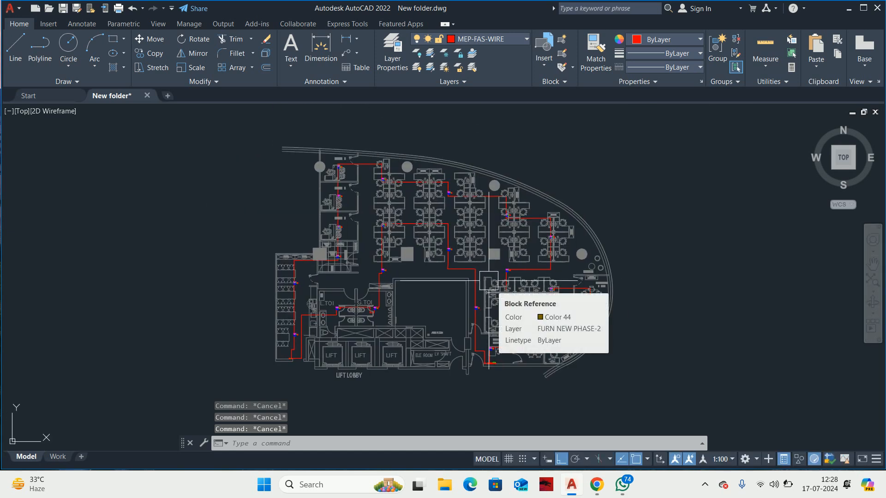
{"action": "scroll", "coordinate": [442, 231], "scroll_direction": "up", "scroll_amount": 2}
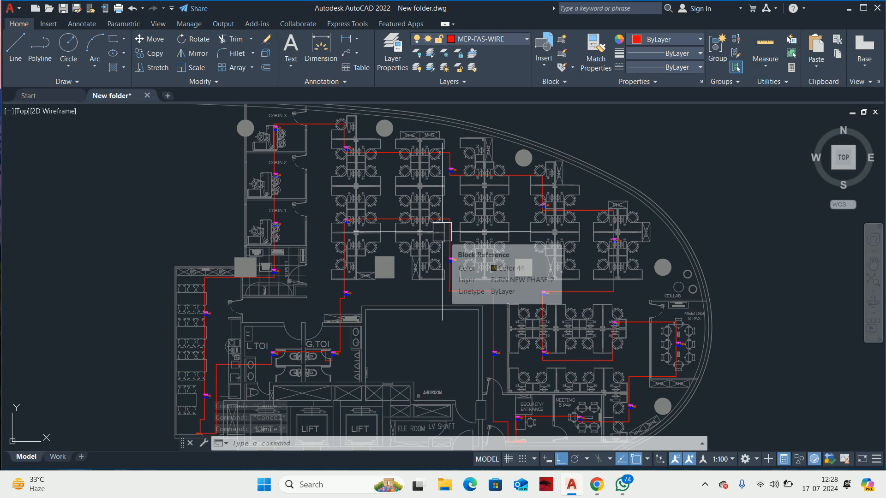